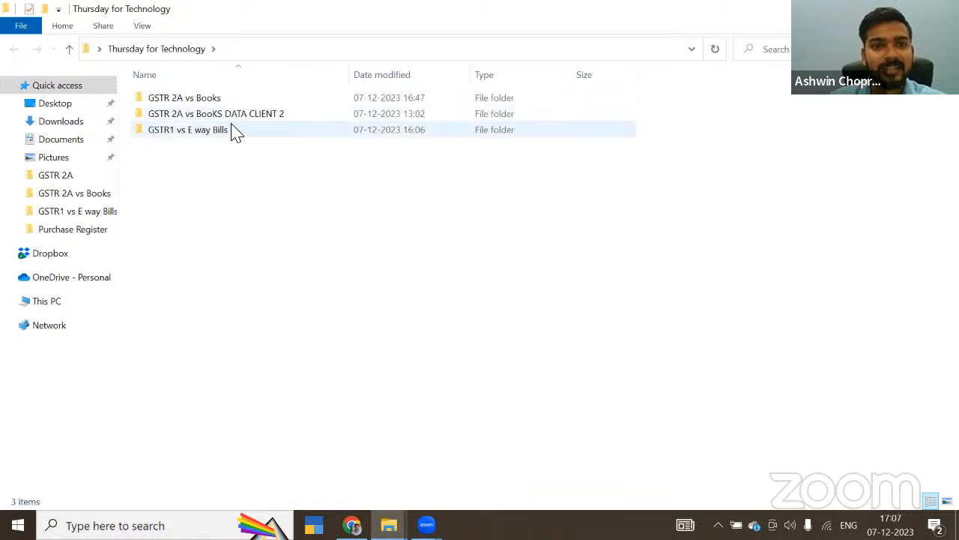
# Step: Open the GSTR 2A vs Books.xlsx workbook from the GSTR 2A vs Books folder
pyautogui.click(206, 103)
pyautogui.doubleClick(206, 103)
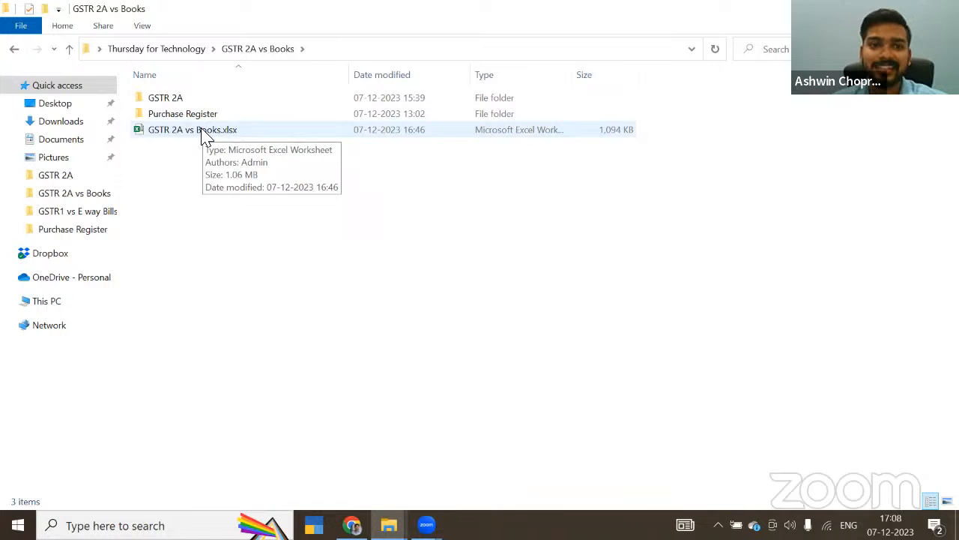
pyautogui.doubleClick(201, 132)
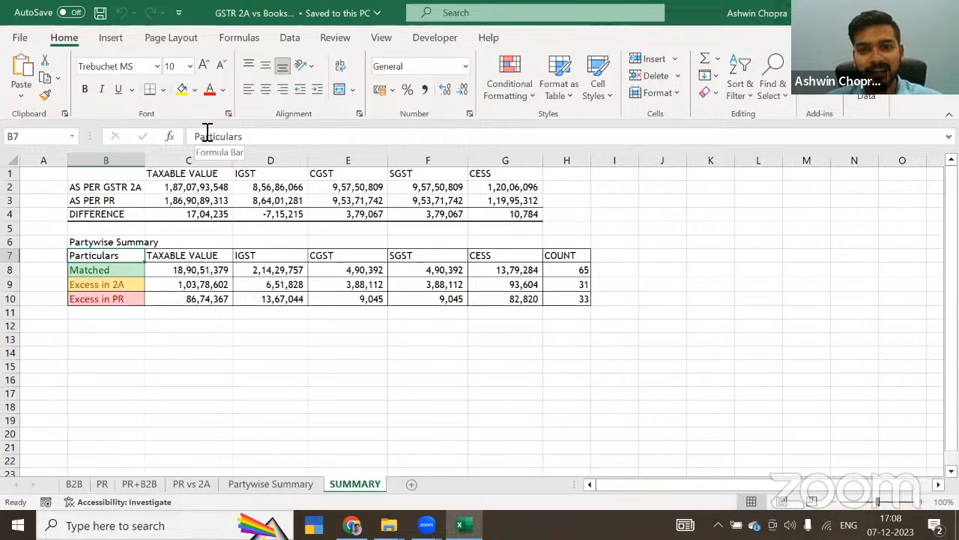
# Step: Refresh the query table on the B2B sheet
pyautogui.click(78, 481)
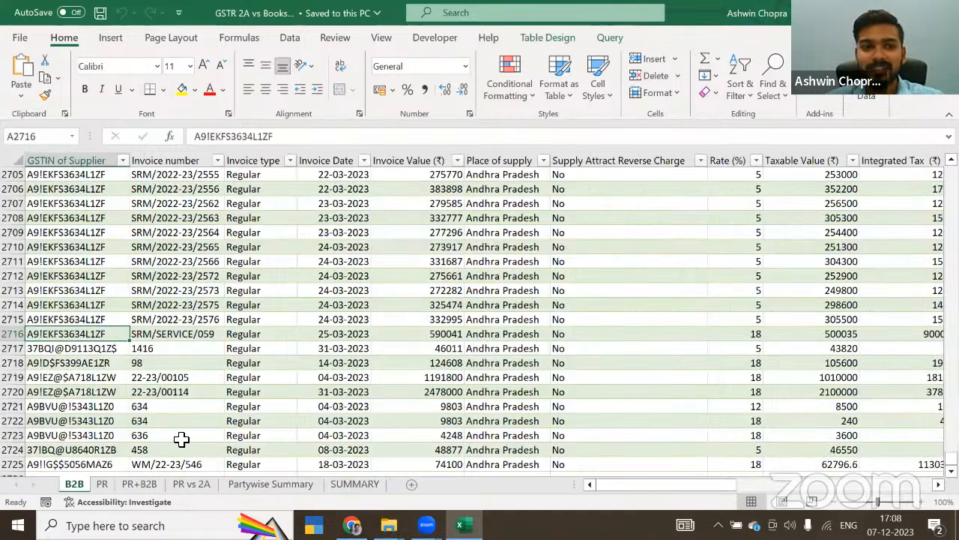
pyautogui.scroll(3, 182, 440)
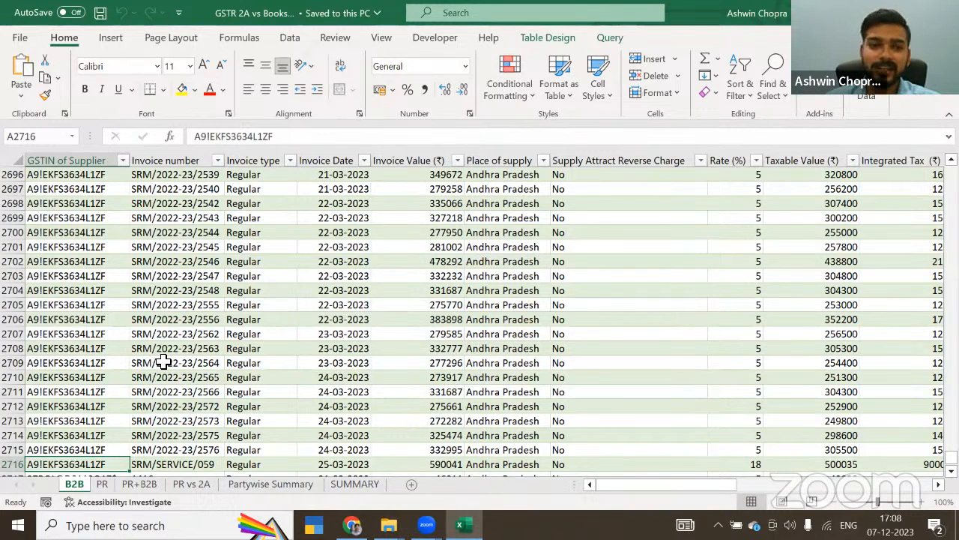
pyautogui.click(161, 275)
pyautogui.rightClick(161, 275)
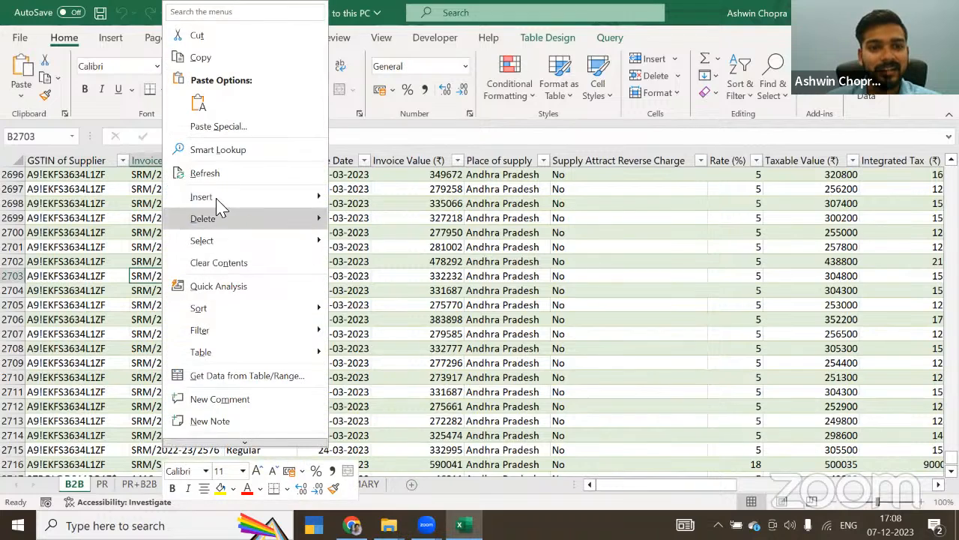
pyautogui.press('Escape')
pyautogui.press('Escape')
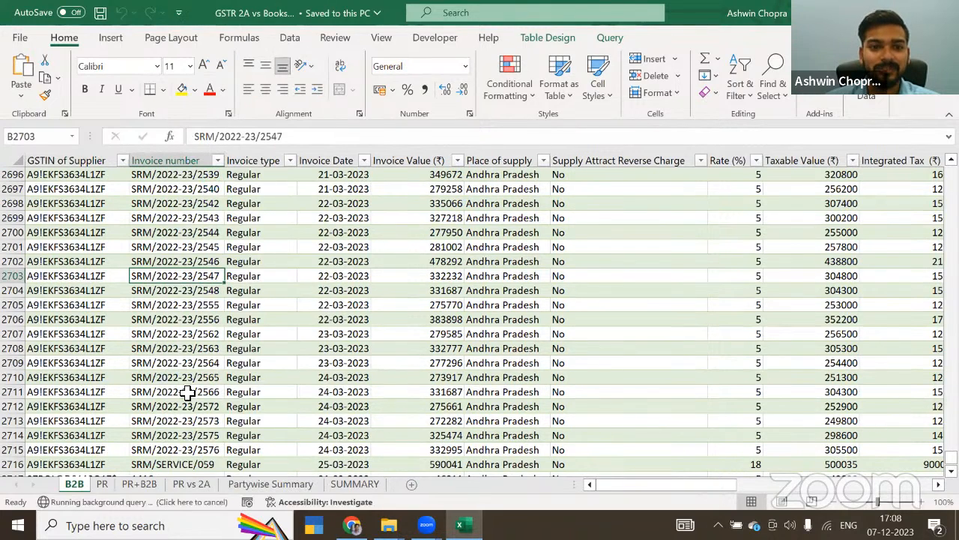
# Step: Open the PR vs 2A sheet and examine the BOOKS column group of the supplier-wise pivot table
pyautogui.click(191, 484)
pyautogui.click(82, 219)
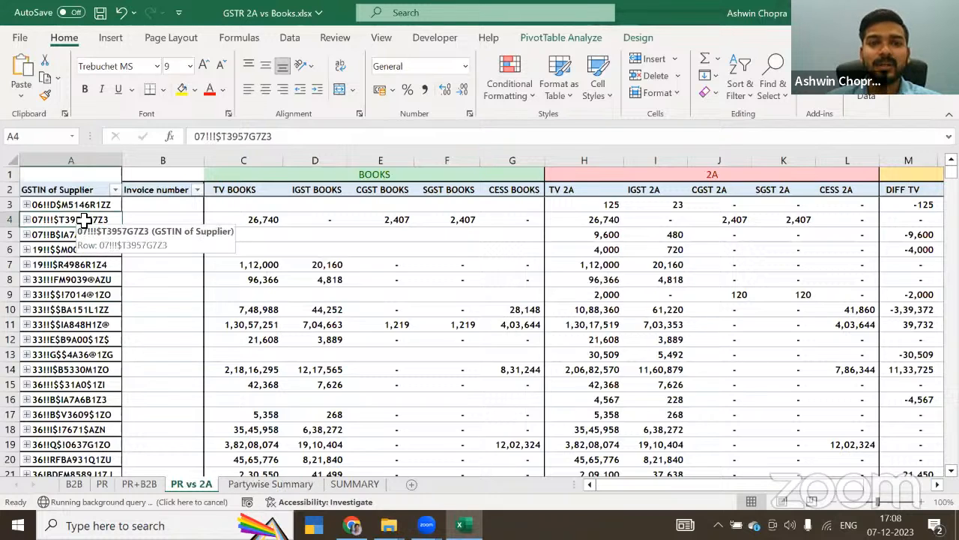
pyautogui.press('Right')
pyautogui.press('Right')
pyautogui.press('Right')
pyautogui.press('Right')
pyautogui.press('Up')
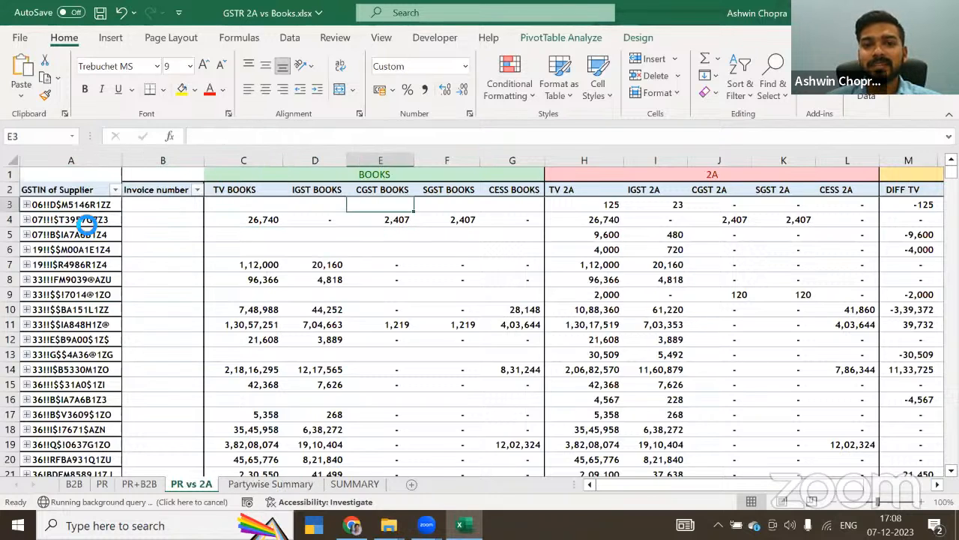
pyautogui.press('Up')
pyautogui.press('Up')
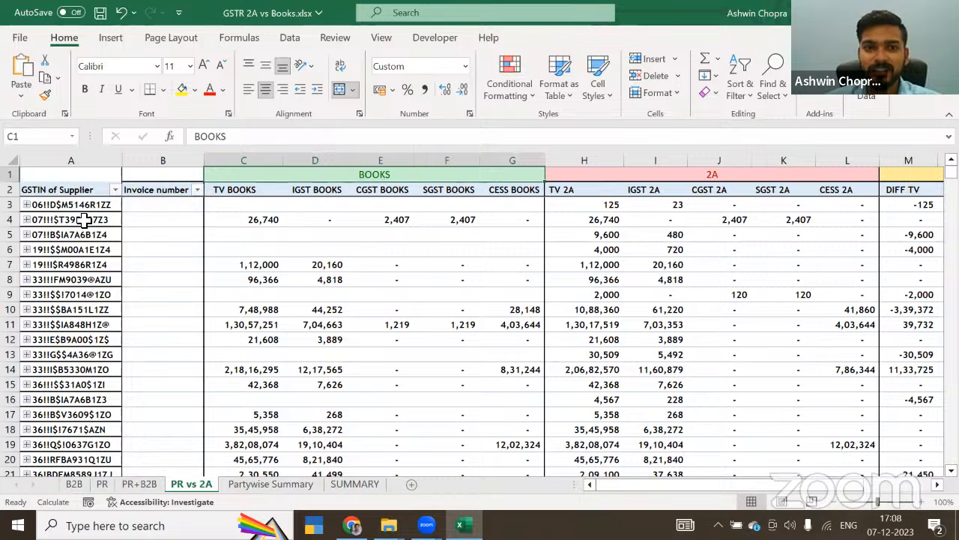
pyautogui.hotkey('shift', 'Down')
pyautogui.hotkey('shift', 'Down')
pyautogui.hotkey('shift', 'Down')
pyautogui.hotkey('shift', 'Down')
pyautogui.hotkey('shift', 'Down')
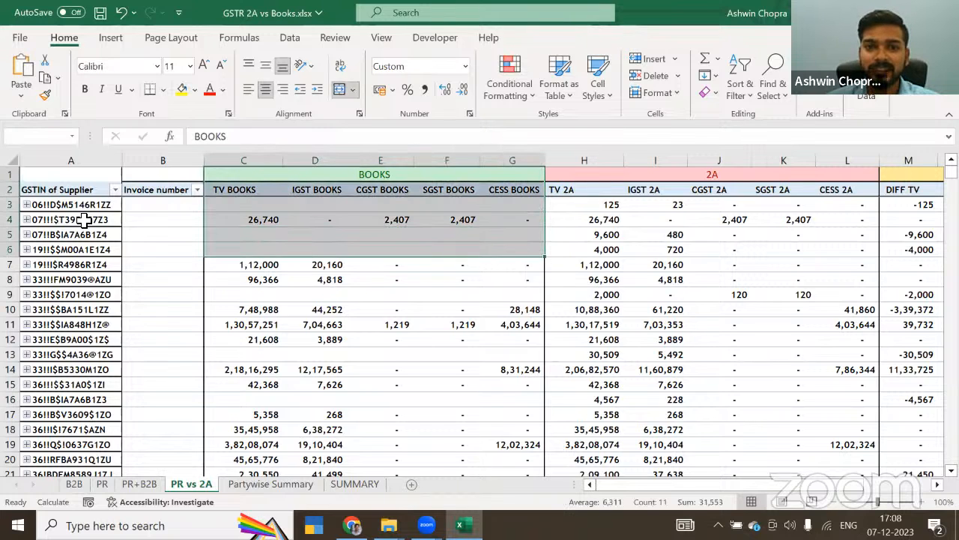
# Step: Examine the 2A column group of the pivot table on the PR vs 2A sheet
pyautogui.press('Right')
# Step: Examine the DIFF column group, then return to the first supplier row of the pivot table
pyautogui.press('Right')
pyautogui.press('Left')
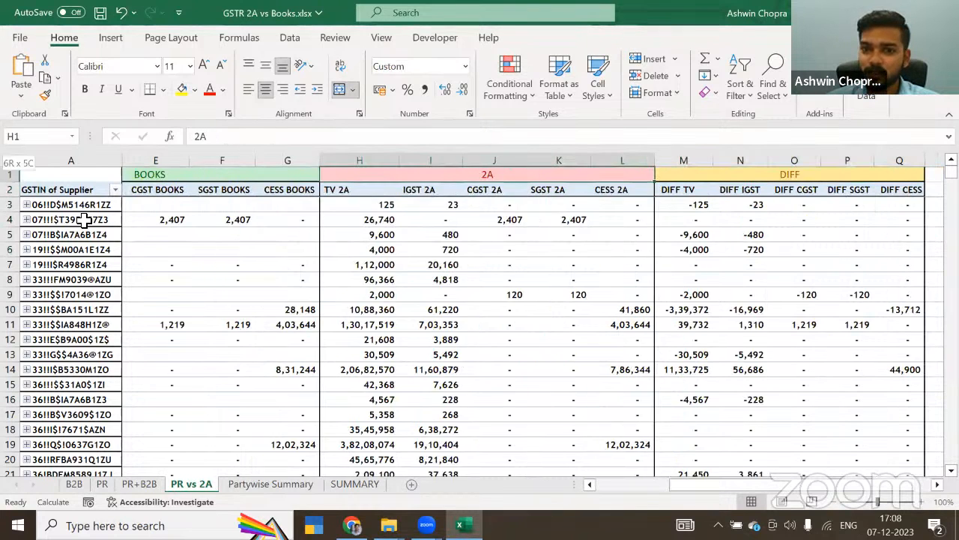
pyautogui.hotkey('shift', 'Down')
pyautogui.hotkey('shift', 'Down')
pyautogui.hotkey('shift', 'Down')
pyautogui.hotkey('shift', 'Down')
pyautogui.hotkey('shift', 'Up')
pyautogui.hotkey('shift', 'Up')
pyautogui.hotkey('shift', 'Up')
pyautogui.hotkey('shift', 'Up')
pyautogui.press('Right')
pyautogui.press('Right')
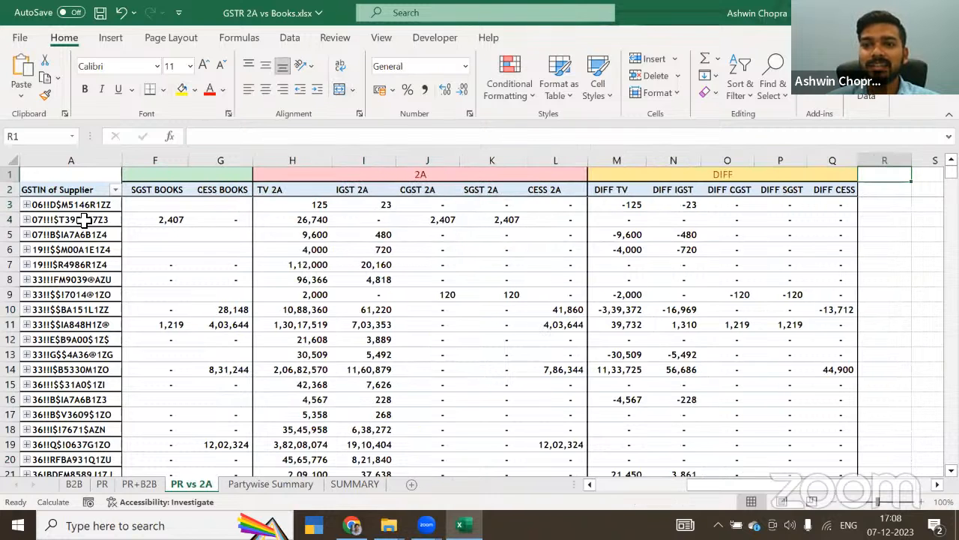
pyautogui.press('Left')
pyautogui.hotkey('shift', 'Down')
pyautogui.hotkey('shift', 'Down')
pyautogui.hotkey('shift', 'Down')
pyautogui.hotkey('shift', 'Down')
pyautogui.hotkey('shift', 'Down')
pyautogui.hotkey('shift', 'Down')
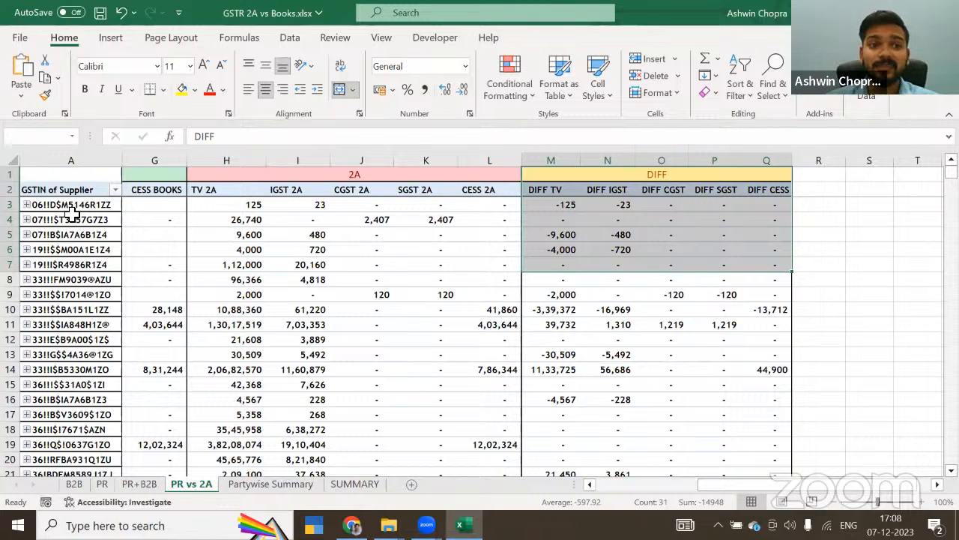
pyautogui.click(73, 209)
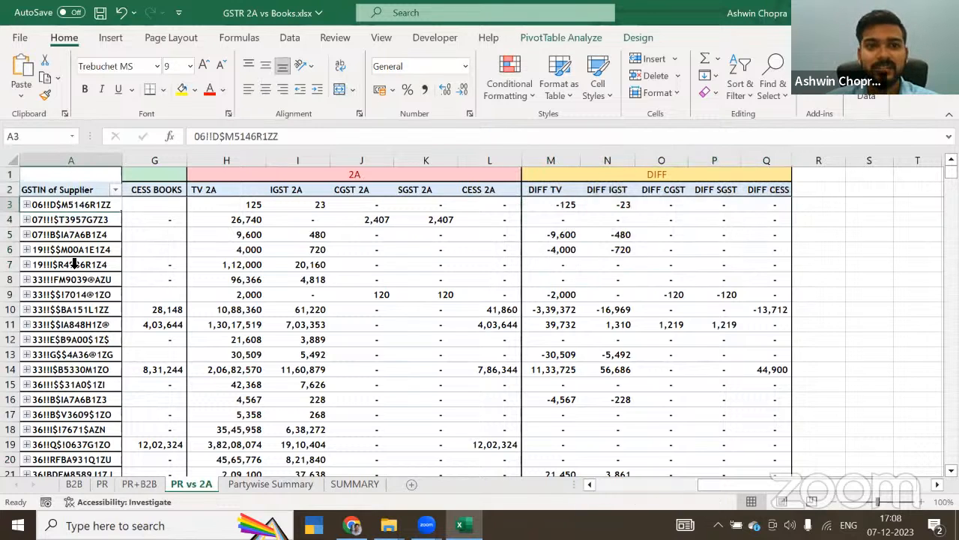
pyautogui.press('Right')
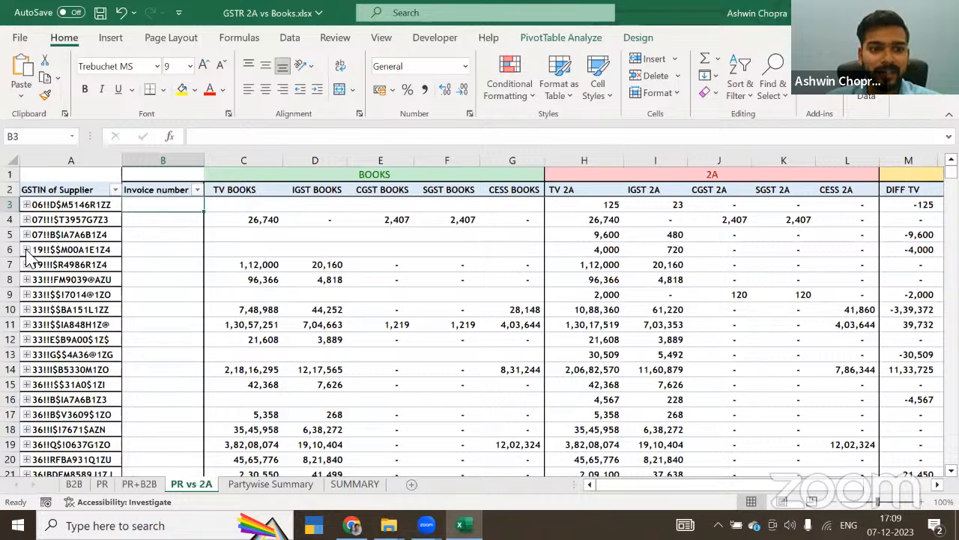
# Step: Expand the supplier in row 10 and compare the row 13 invoice across the BOOKS, 2A and DIFF columns
pyautogui.click(28, 315)
pyautogui.click(26, 310)
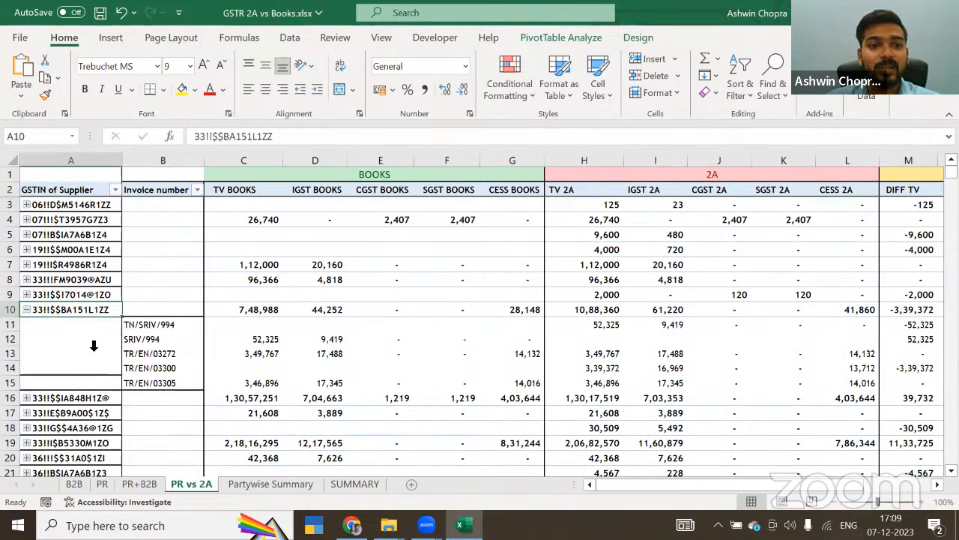
pyautogui.click(158, 355)
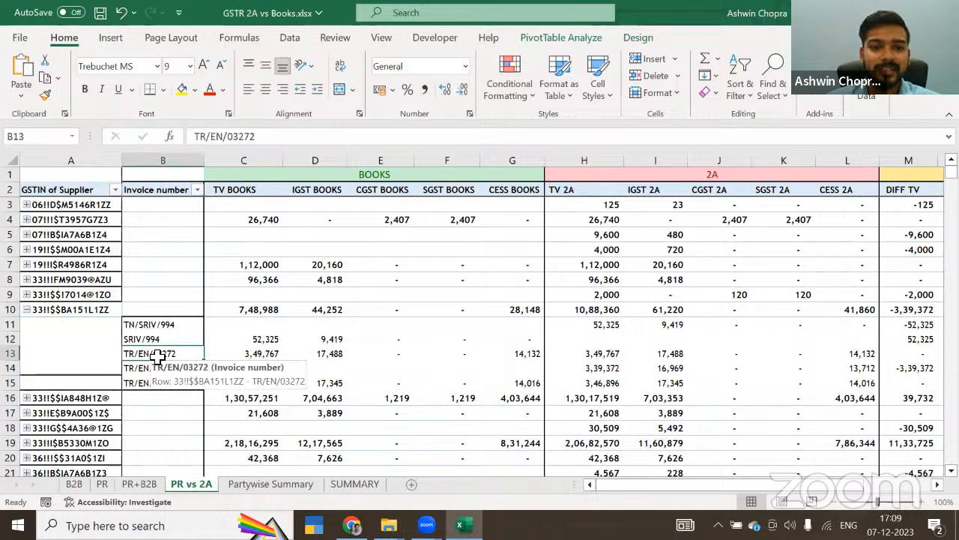
pyautogui.press('Right')
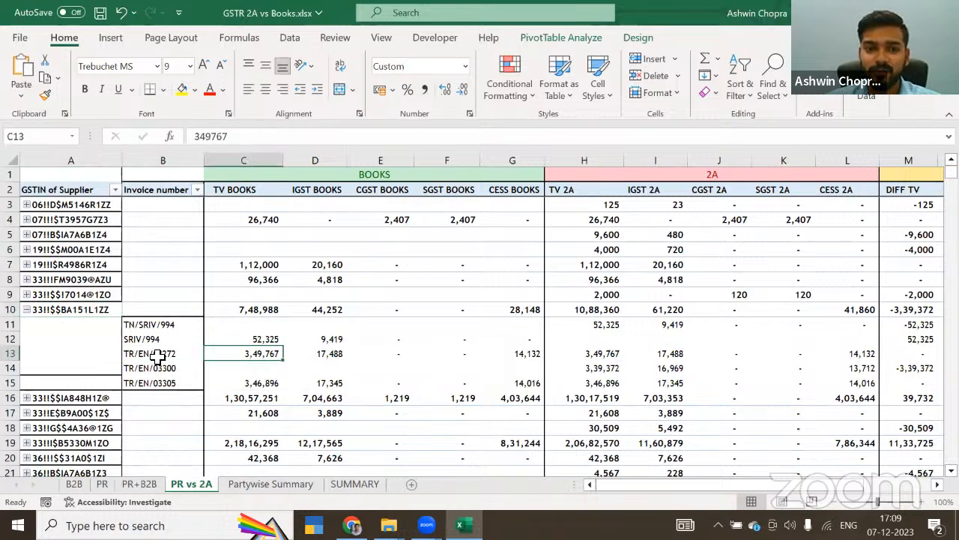
pyautogui.press('Right')
pyautogui.press('Right')
pyautogui.press('Right')
pyautogui.press('Right')
pyautogui.press('Right')
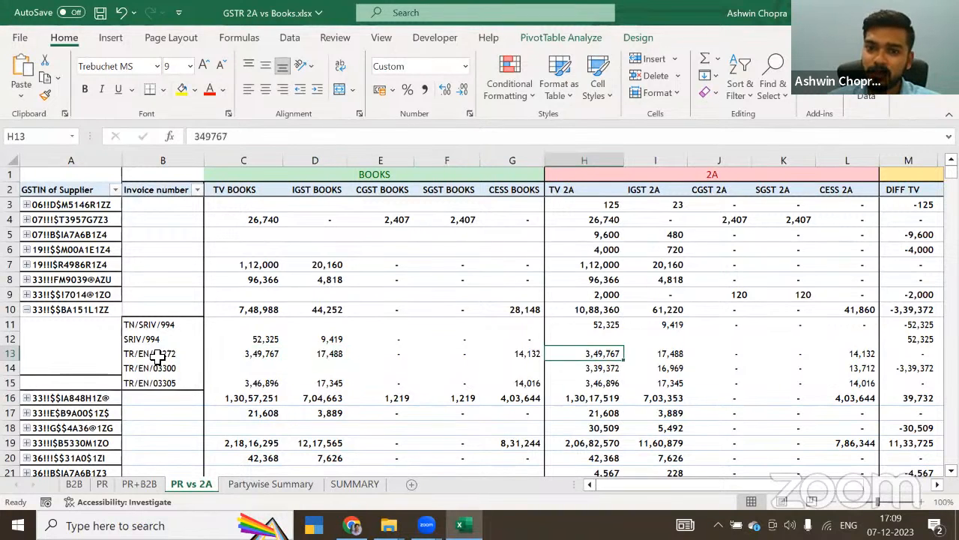
pyautogui.press('Right')
pyautogui.press('Right')
pyautogui.press('Right')
pyautogui.press('Right')
pyautogui.press('Right')
pyautogui.press('Right')
pyautogui.press('Right')
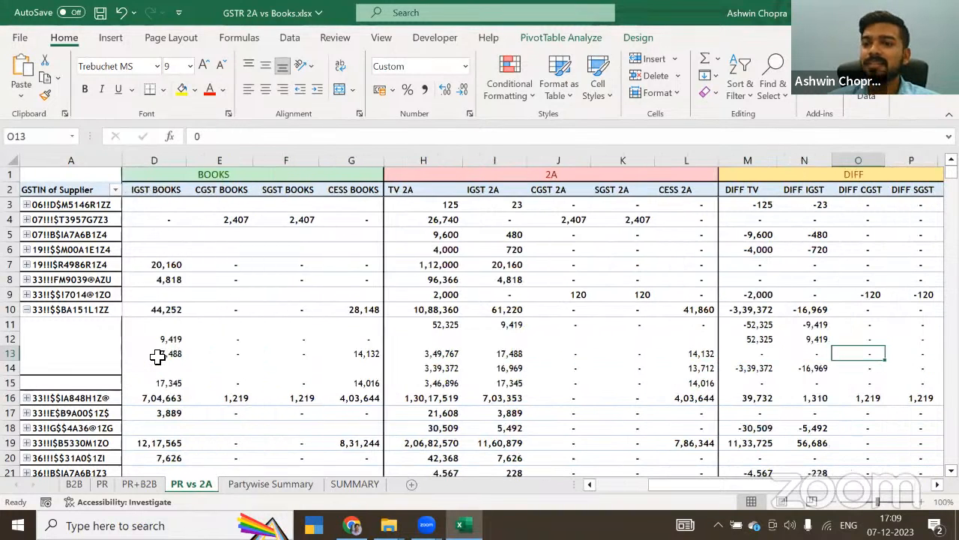
pyautogui.press('Left')
pyautogui.press('Left')
pyautogui.press('Left')
pyautogui.press('Left')
pyautogui.press('Left')
pyautogui.press('Left')
pyautogui.press('Left')
pyautogui.press('Left')
pyautogui.press('Left')
pyautogui.press('Left')
pyautogui.press('Left')
pyautogui.press('Left')
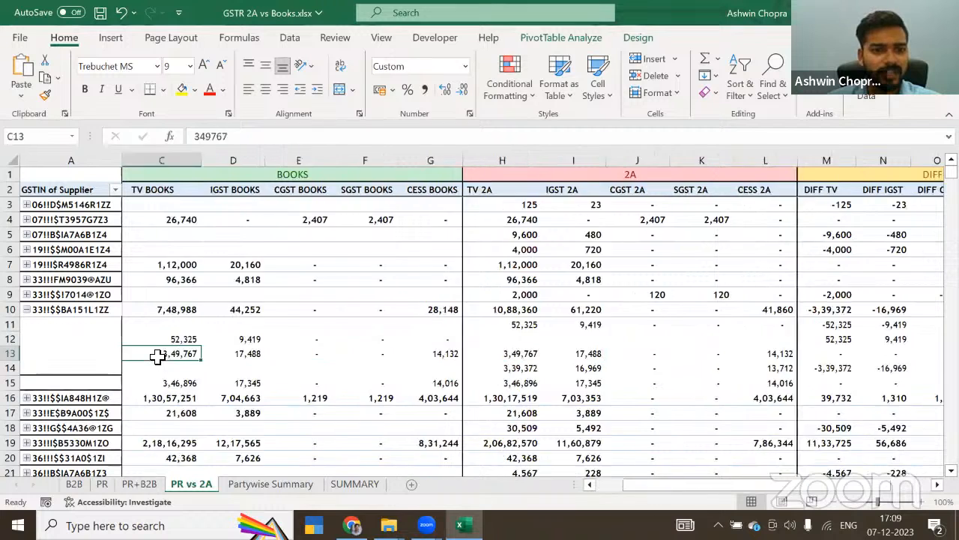
# Step: Examine the two similar invoice number entries in rows 11 and 12 of the expanded supplier
pyautogui.press('Left')
pyautogui.press('Left')
pyautogui.press('Up')
pyautogui.press('Up')
pyautogui.press('Right')
pyautogui.press('Down')
pyautogui.press('Up')
pyautogui.press('Down')
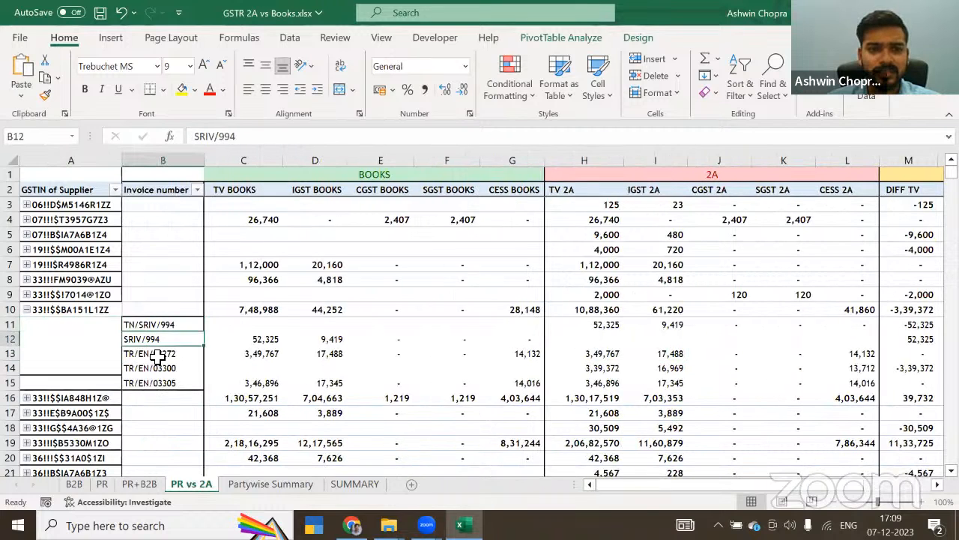
# Step: Compare the BOOKS amounts in row 12 with the 2A amounts in row 11
pyautogui.press('Right')
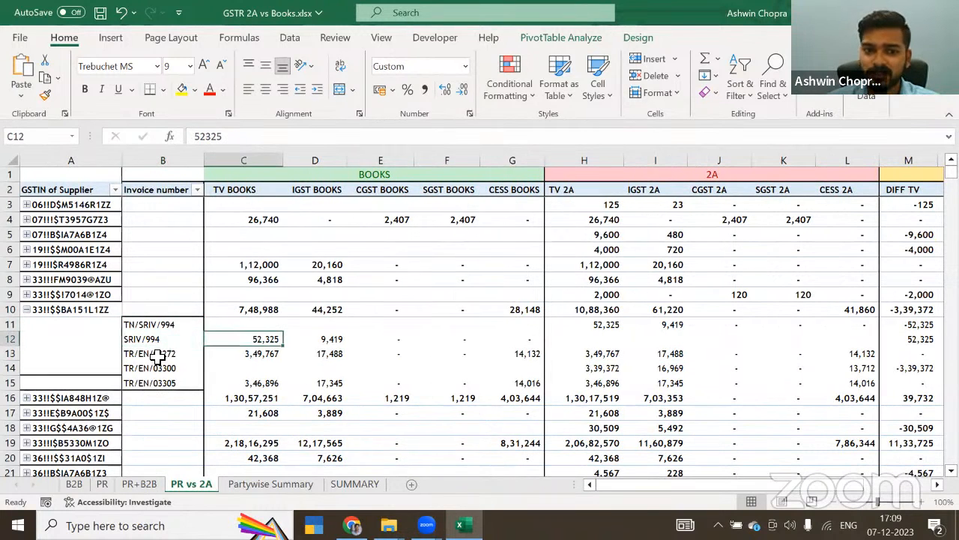
pyautogui.press('Right')
pyautogui.press('Right')
pyautogui.press('Right')
pyautogui.press('Right')
pyautogui.press('Right')
pyautogui.press('Right')
pyautogui.press('Up')
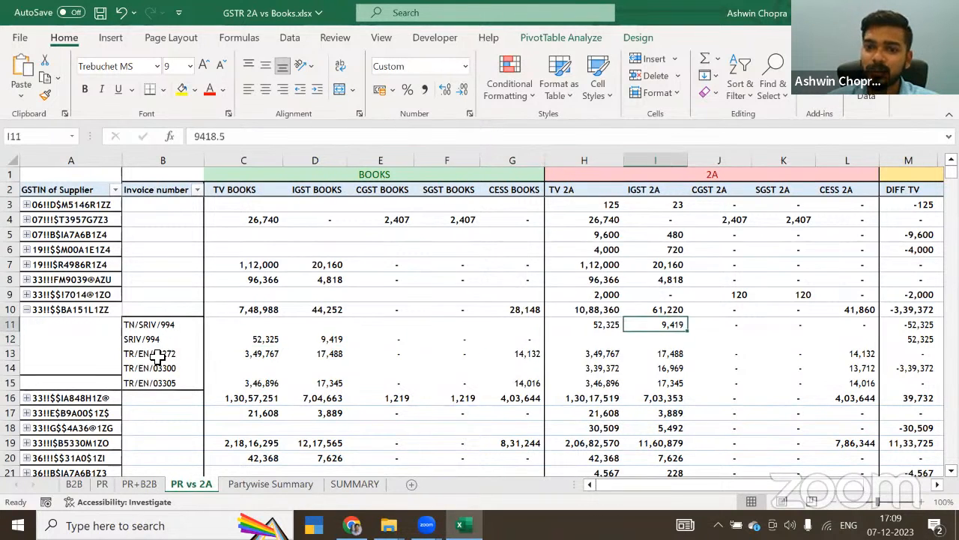
pyautogui.press('Left')
pyautogui.press('Right')
pyautogui.press('Right')
pyautogui.press('Right')
pyautogui.press('Right')
pyautogui.press('Right')
pyautogui.press('Right')
pyautogui.press('Right')
pyautogui.press('Right')
pyautogui.press('Right')
pyautogui.press('Right')
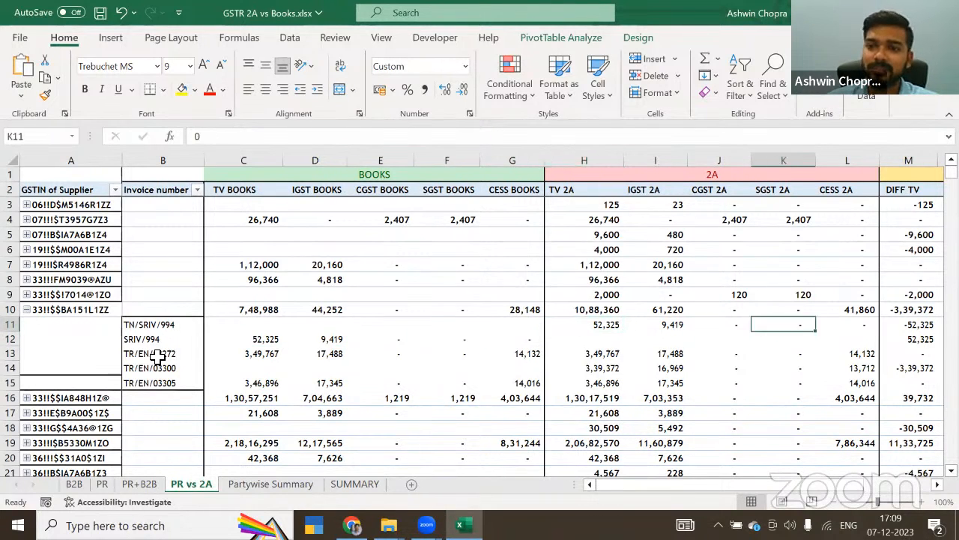
# Step: Review the DIFF values for rows 11 and 12, then recheck their invoice numbers
pyautogui.press('Left')
pyautogui.press('Left')
pyautogui.press('Left')
pyautogui.press('Left')
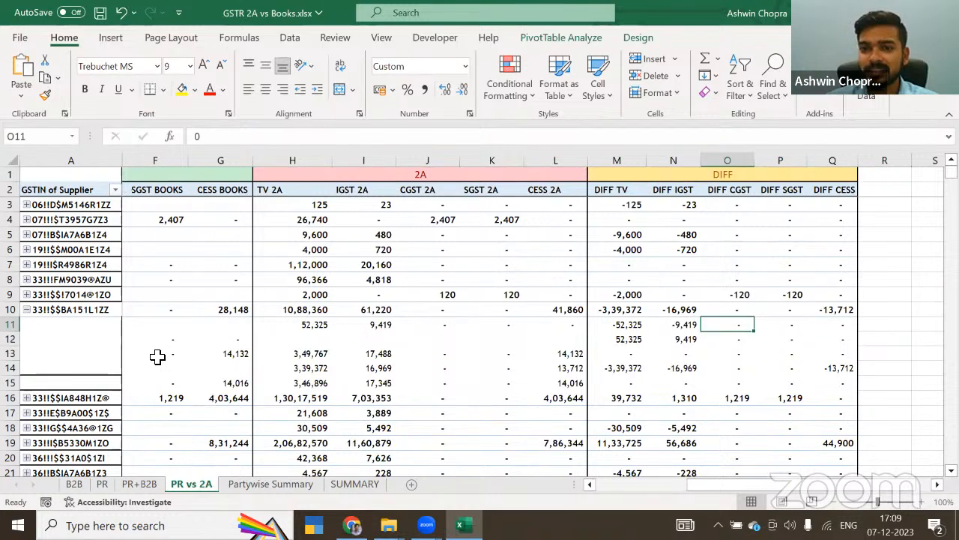
pyautogui.hotkey('shift', 'Down')
pyautogui.press('Left')
pyautogui.press('Left')
pyautogui.press('Left')
pyautogui.press('Left')
pyautogui.press('Left')
pyautogui.press('Left')
pyautogui.press('Left')
pyautogui.press('Left')
pyautogui.press('Left')
pyautogui.press('Left')
pyautogui.press('Left')
pyautogui.press('Left')
pyautogui.press('Left')
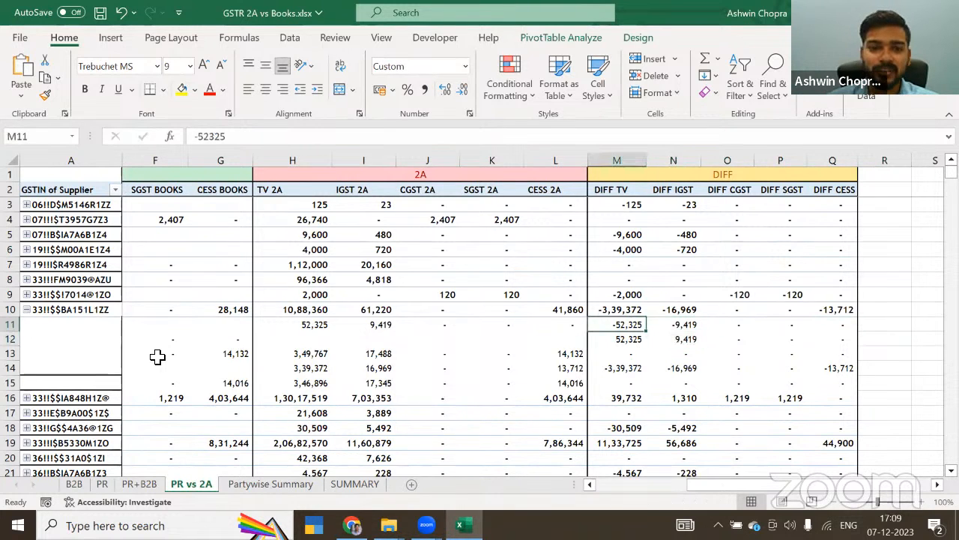
pyautogui.press('Right')
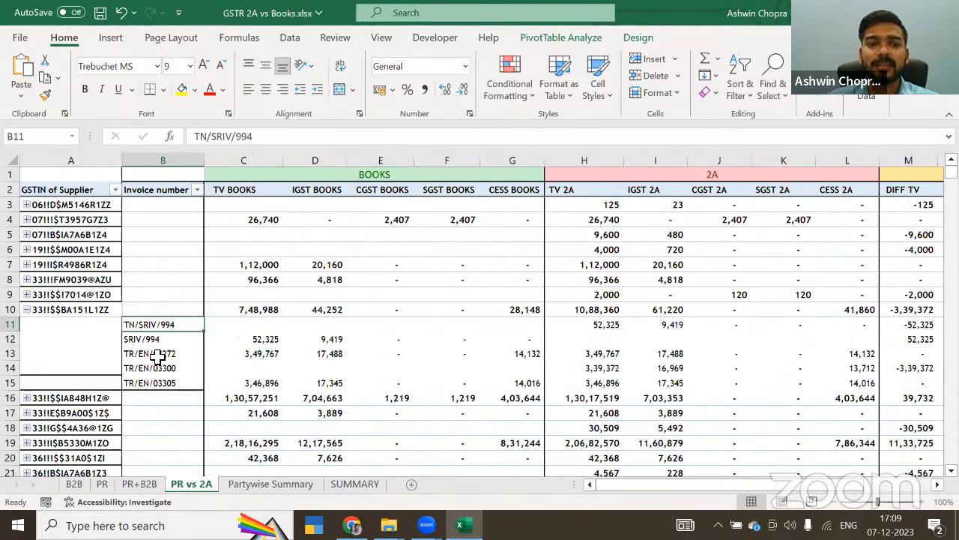
pyautogui.press('Down')
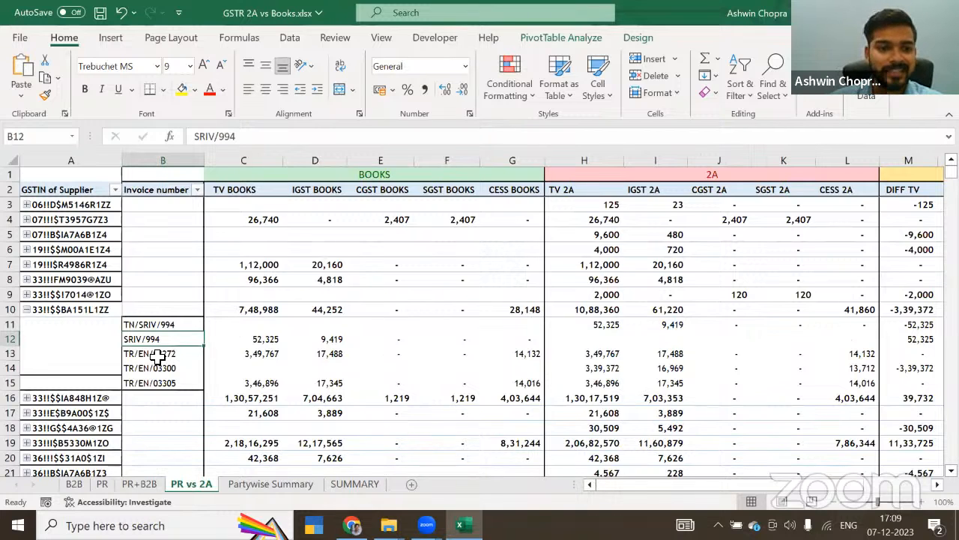
pyautogui.press('Up')
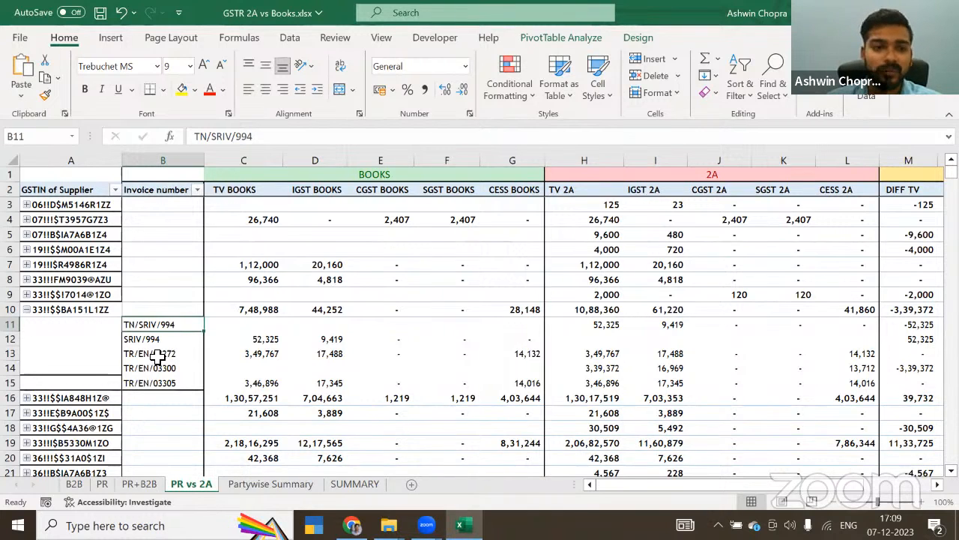
# Step: Collapse the supplier in row 10 and compare the BOOKS and 2A amounts of the supplier in row 7
pyautogui.click(26, 310)
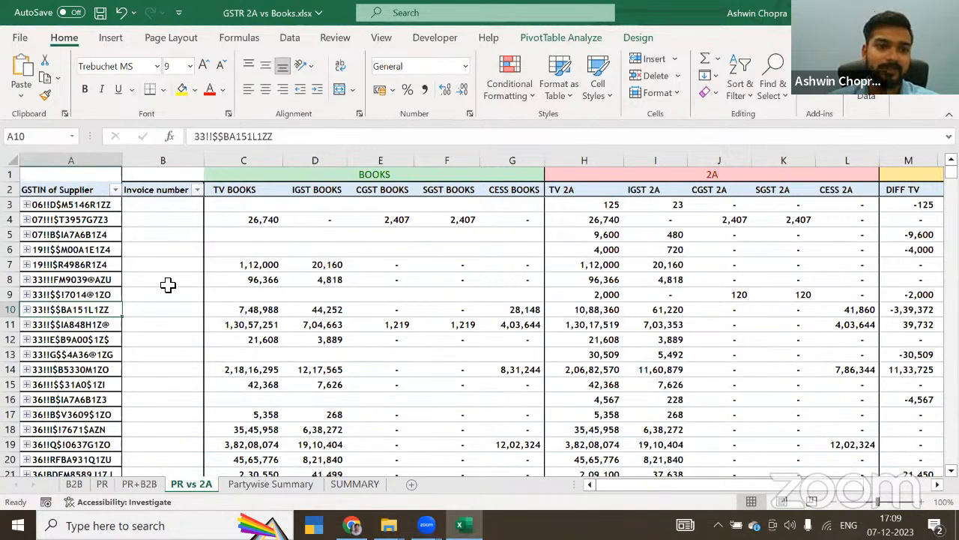
pyautogui.press('Up')
pyautogui.press('Up')
pyautogui.press('Up')
pyautogui.press('Right')
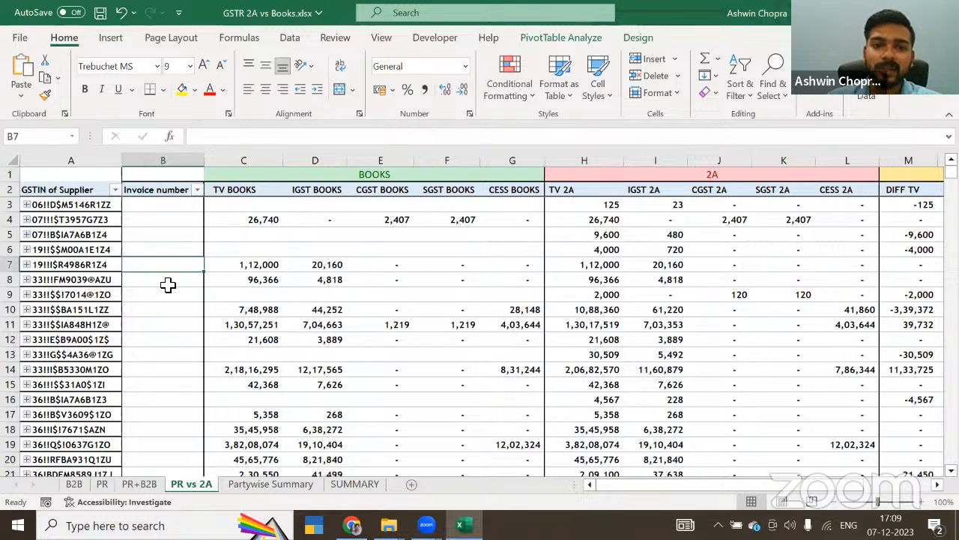
pyautogui.press('Right')
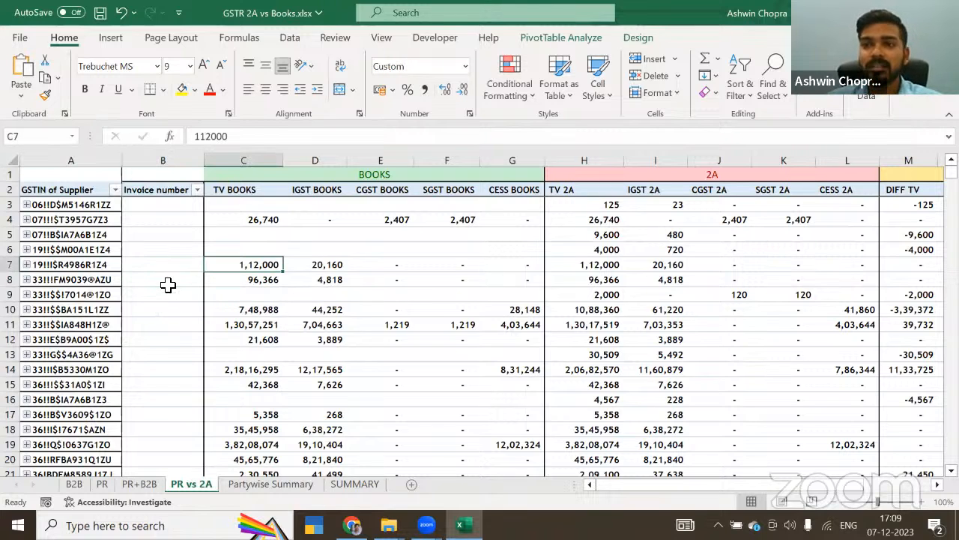
pyautogui.press('Right')
pyautogui.press('Right')
pyautogui.press('Right')
pyautogui.press('Right')
pyautogui.press('Right')
pyautogui.press('Right')
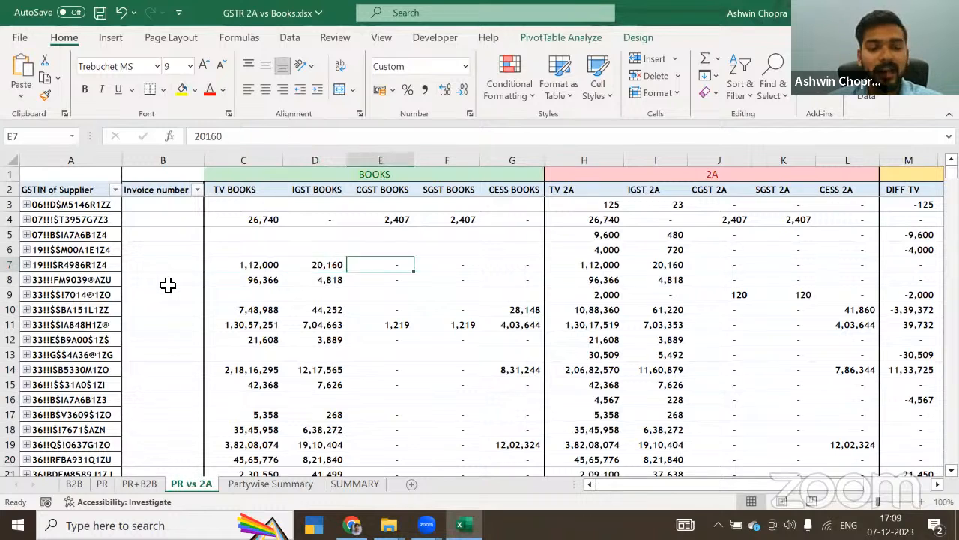
pyautogui.press('Left')
pyautogui.press('Left')
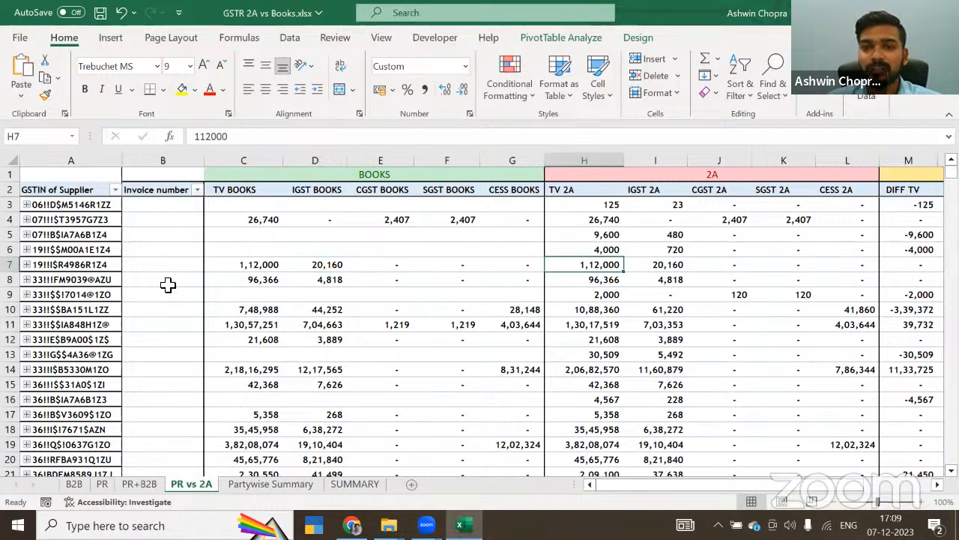
# Step: Review the 2A tax amounts and DIFF values of the supplier in row 7
pyautogui.press('Right')
pyautogui.press('Right')
pyautogui.press('Right')
pyautogui.press('Right')
pyautogui.press('Right')
pyautogui.press('Right')
pyautogui.press('Right')
pyautogui.press('Right')
pyautogui.press('Right')
pyautogui.press('Right')
pyautogui.press('Right')
pyautogui.press('Right')
pyautogui.press('Right')
pyautogui.press('Right')
pyautogui.press('Right')
pyautogui.press('Right')
pyautogui.press('Right')
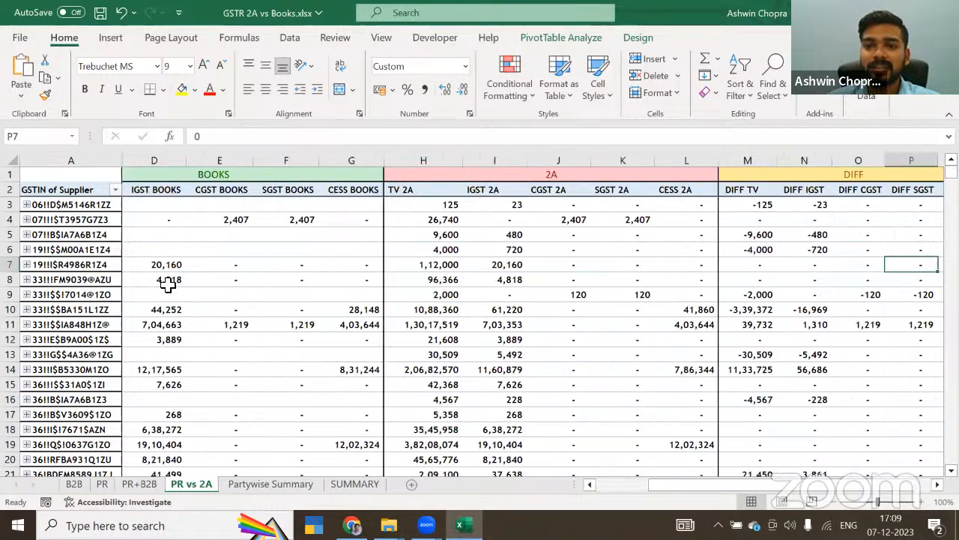
pyautogui.press('Left')
pyautogui.press('Left')
pyautogui.press('Left')
pyautogui.press('Left')
pyautogui.press('Left')
pyautogui.press('Left')
pyautogui.press('Left')
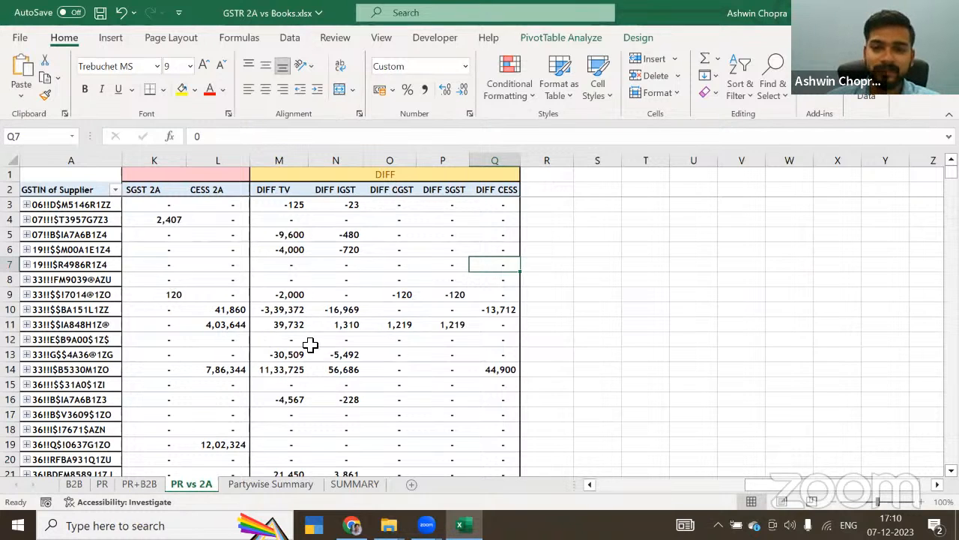
# Step: Close the GSTR 2A vs Books workbook and save its changes
pyautogui.hotkey('ctrl', 'w')
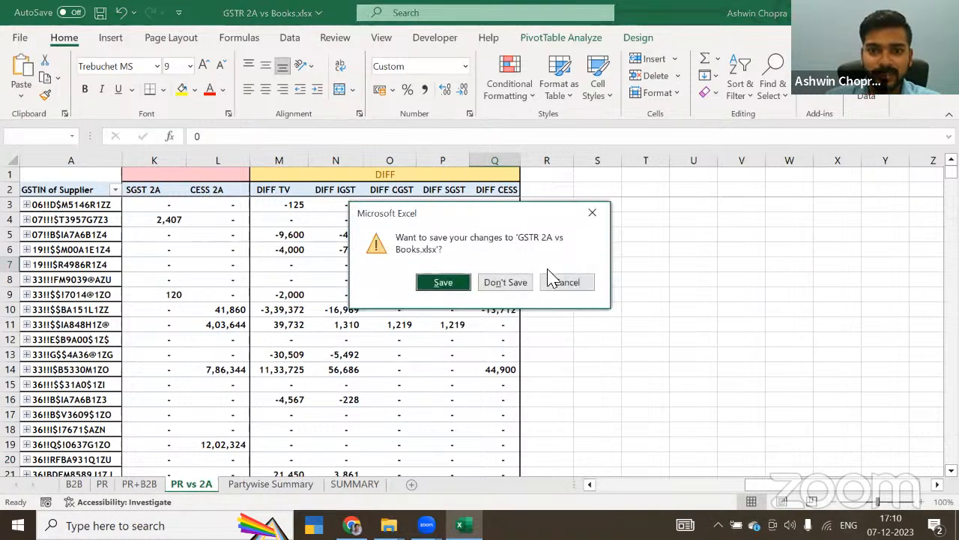
pyautogui.click(458, 292)
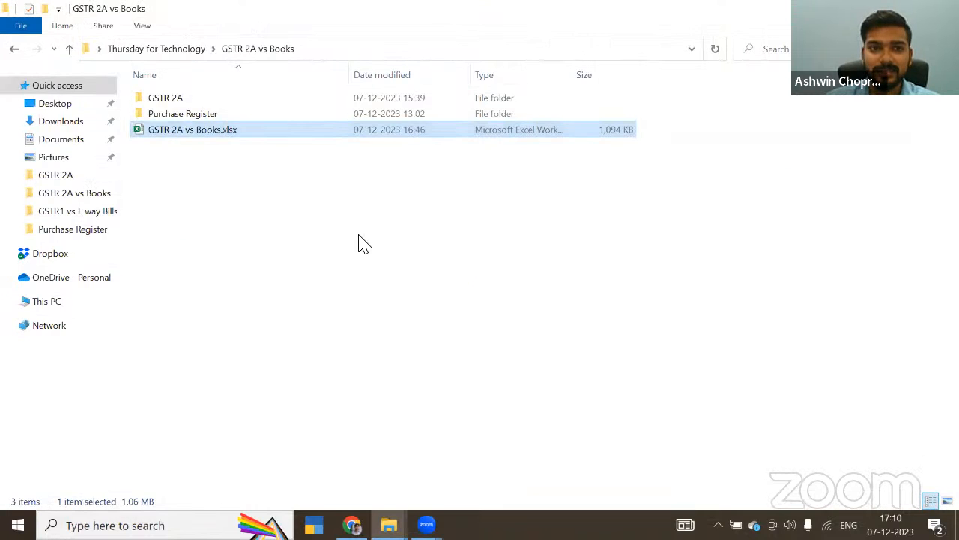
# Step: Look through the monthly files in the GSTR 2A Monthly Data folder and return to the GSTR 2A vs Books folder
pyautogui.doubleClick(155, 99)
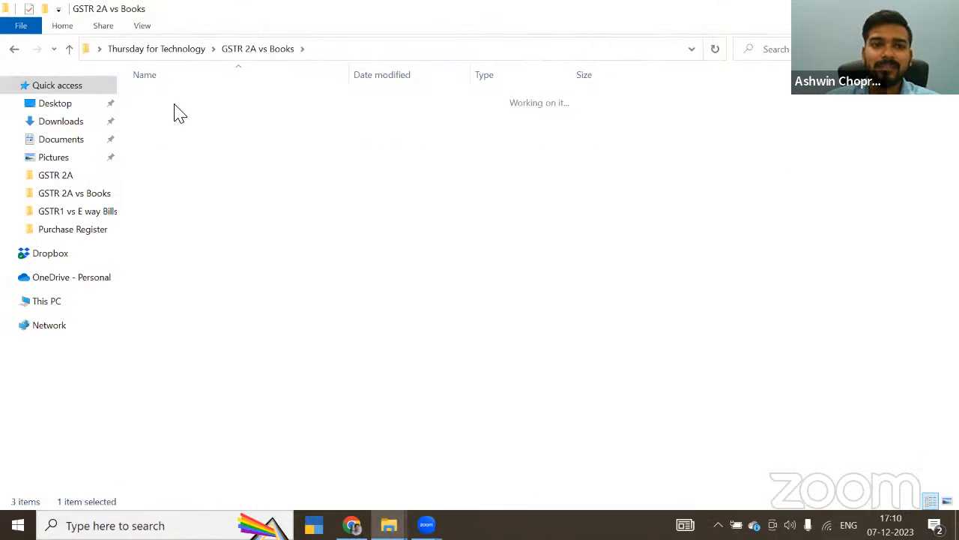
pyautogui.doubleClick(177, 99)
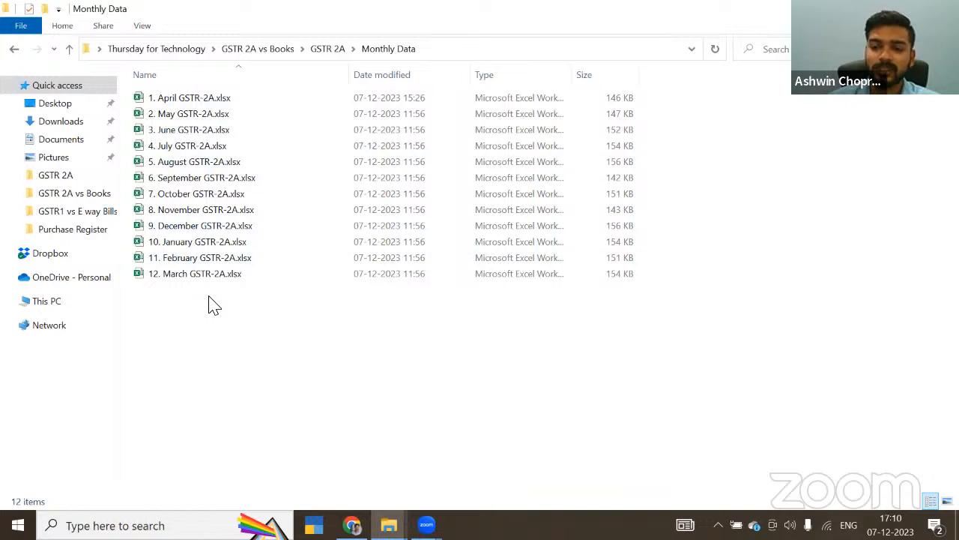
pyautogui.hotkey('alt', 'Up')
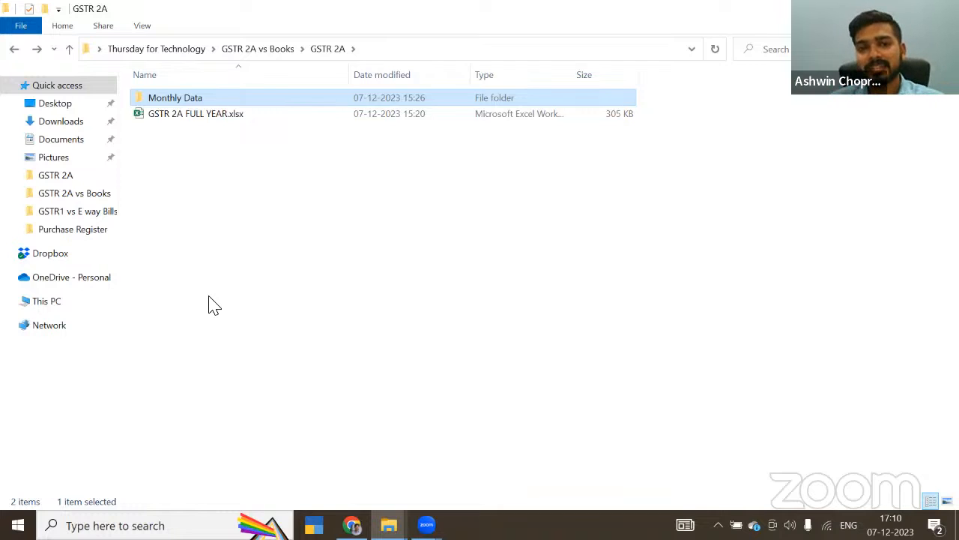
pyautogui.press('BackSpace')
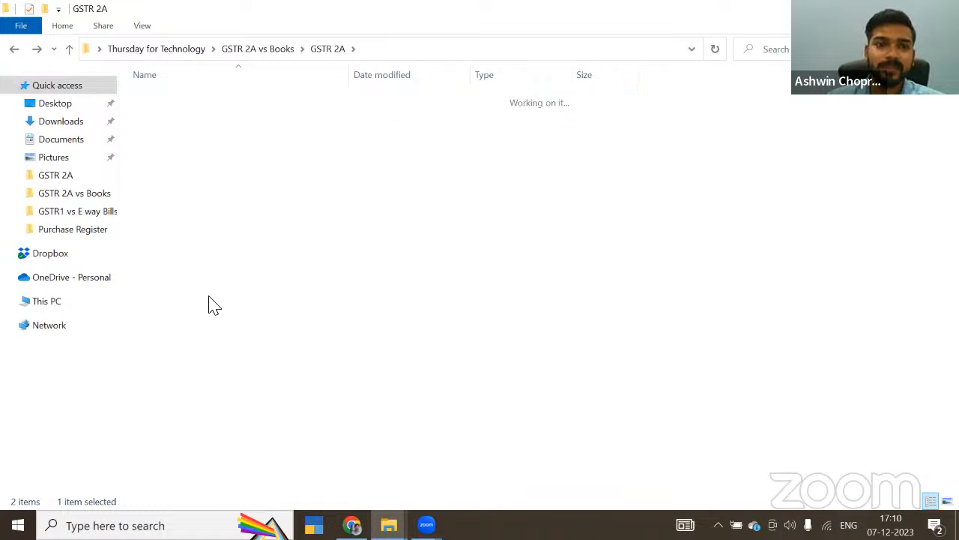
# Step: Open Purchase Register.xlsx from the Purchase Register folder and go to the start of the PR sheet
pyautogui.press('Down')
pyautogui.press('Return')
pyautogui.press('Down')
pyautogui.press('Return')
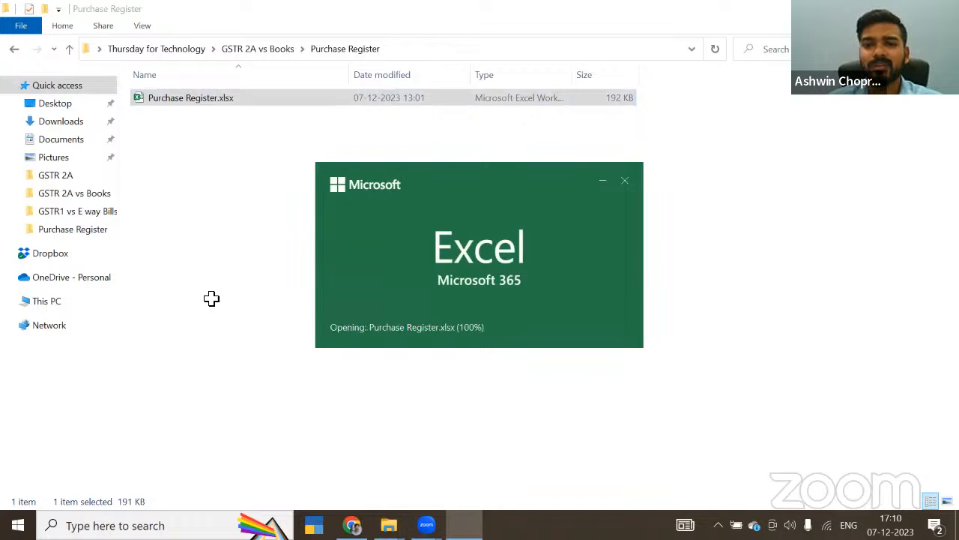
pyautogui.press('Home')
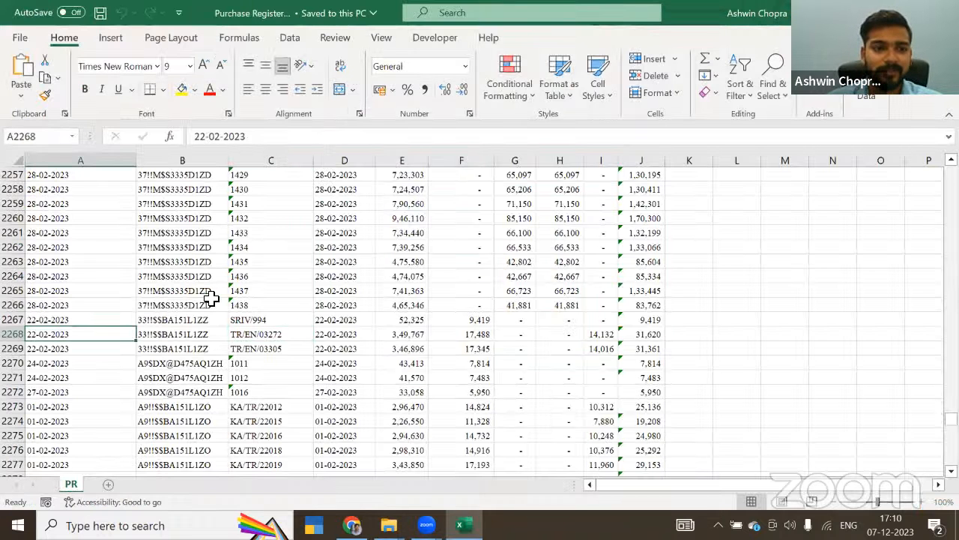
pyautogui.hotkey('ctrl', 'Home')
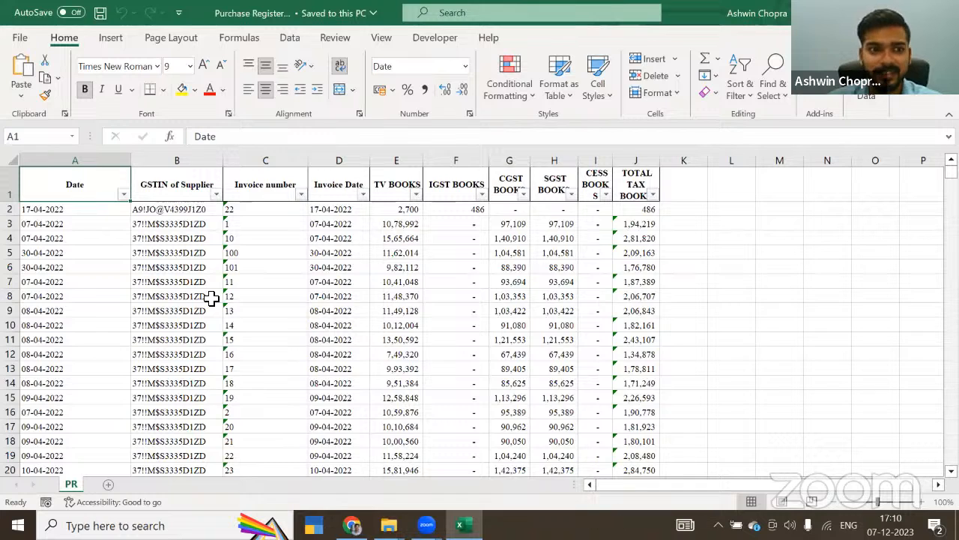
# Step: Examine the purchase register's column headers from GSTIN of Supplier through TOTAL TAX BOOKS
pyautogui.press('Right')
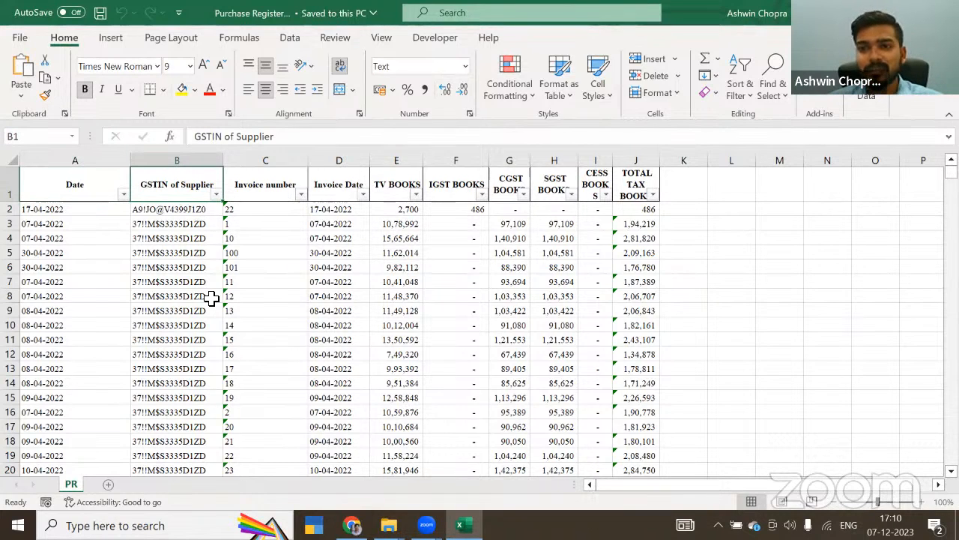
pyautogui.press('Right')
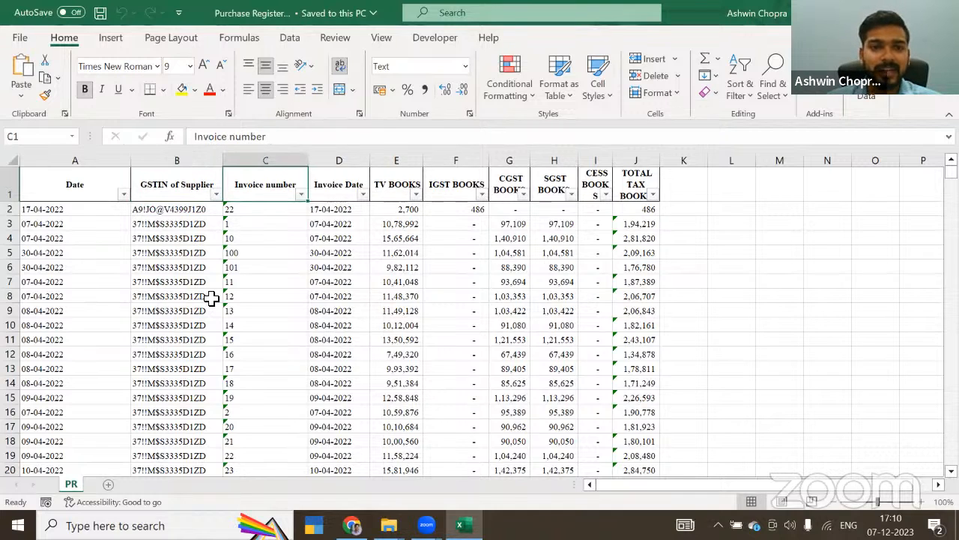
pyautogui.press('Right')
pyautogui.press('Right')
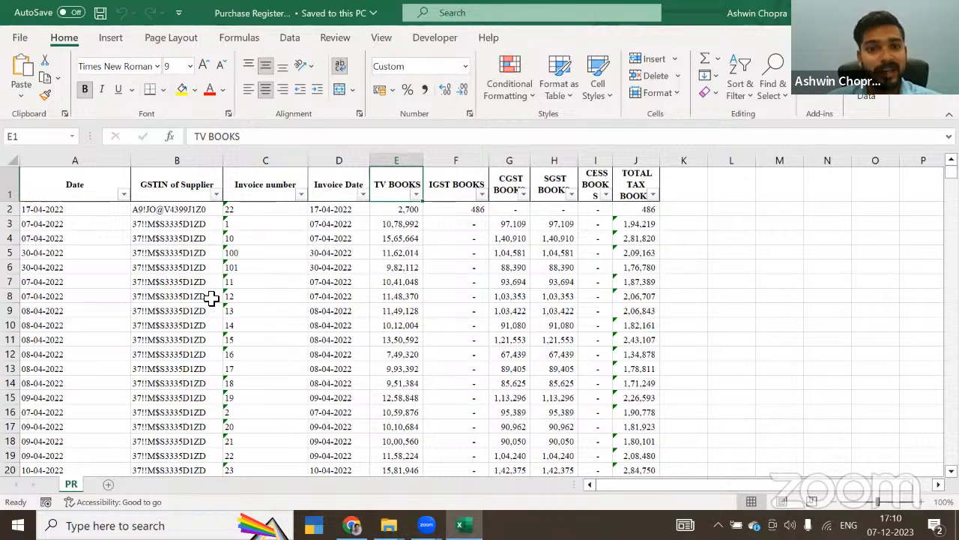
pyautogui.press('Right')
pyautogui.press('Right')
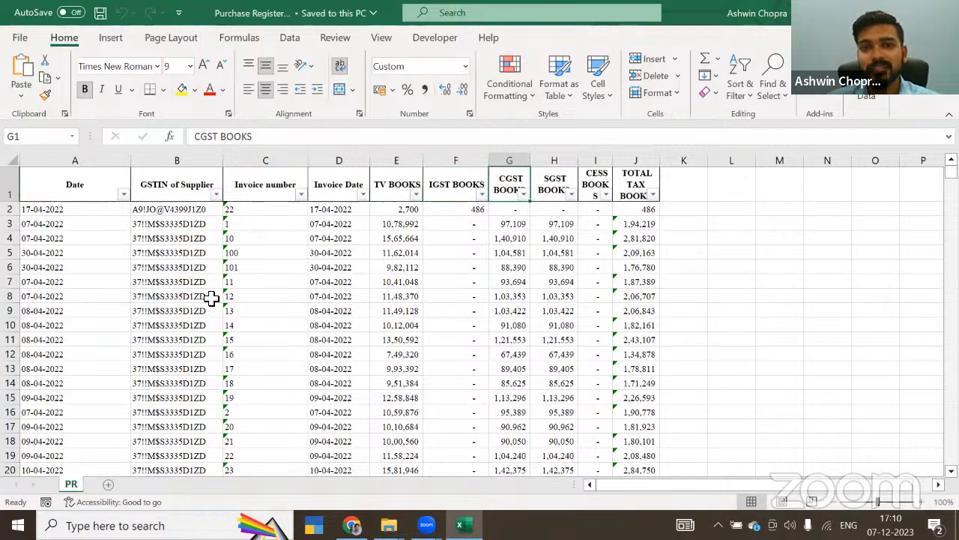
pyautogui.press('Right')
pyautogui.press('Right')
pyautogui.press('Right')
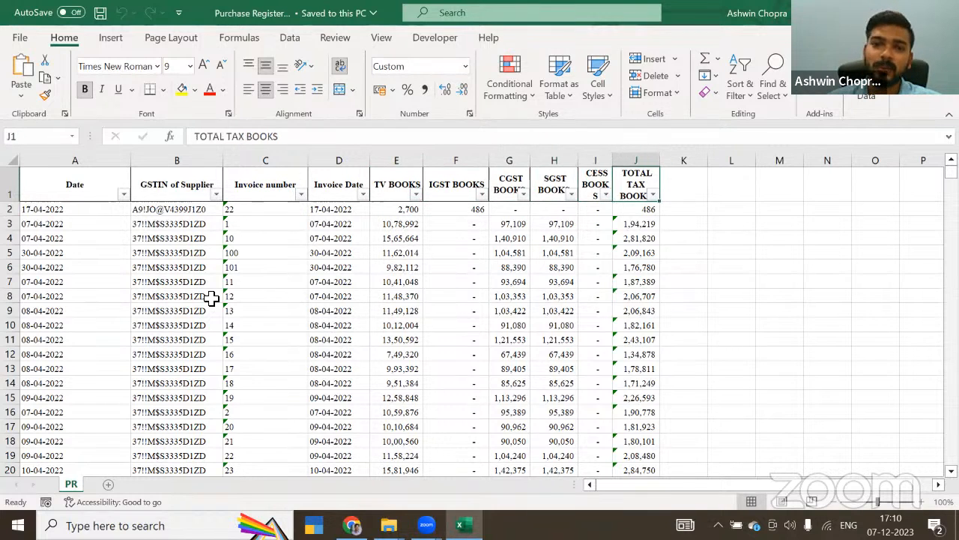
pyautogui.press('Left')
pyautogui.press('Left')
pyautogui.press('Left')
pyautogui.press('Left')
pyautogui.press('Left')
pyautogui.press('Left')
pyautogui.press('Left')
pyautogui.press('Left')
pyautogui.press('Left')
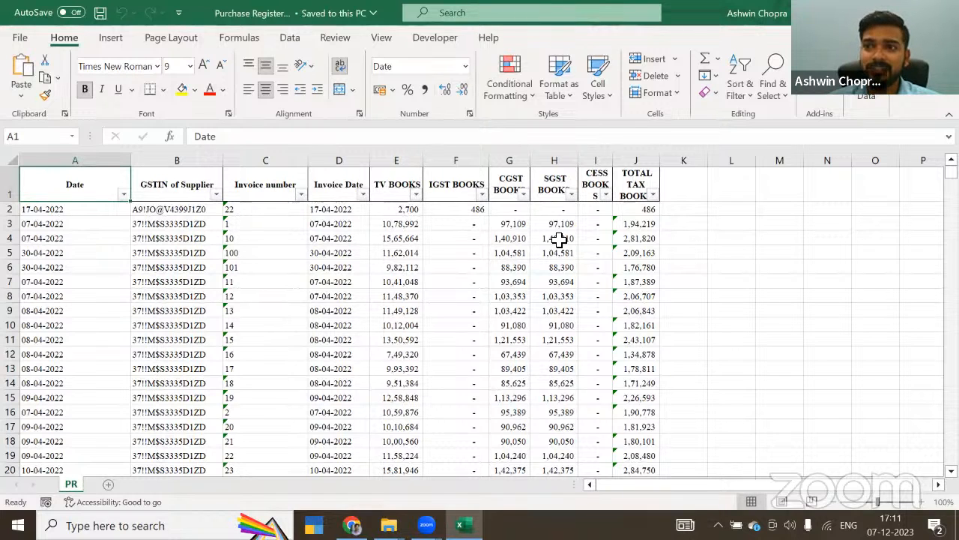
# Step: Close the purchase register and open the Monthly Data folder inside GSTR 2A
pyautogui.hotkey('alt', 'F4')
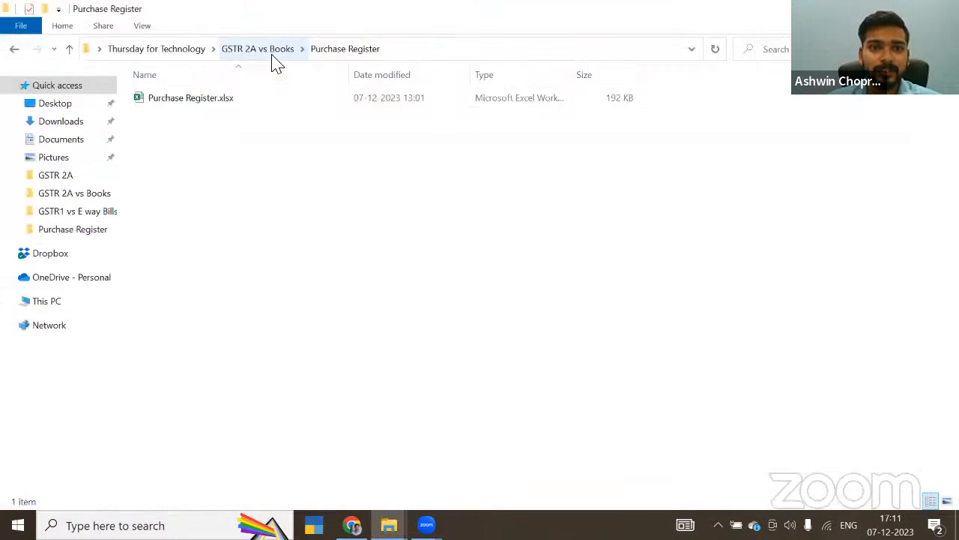
pyautogui.click(271, 54)
pyautogui.doubleClick(172, 98)
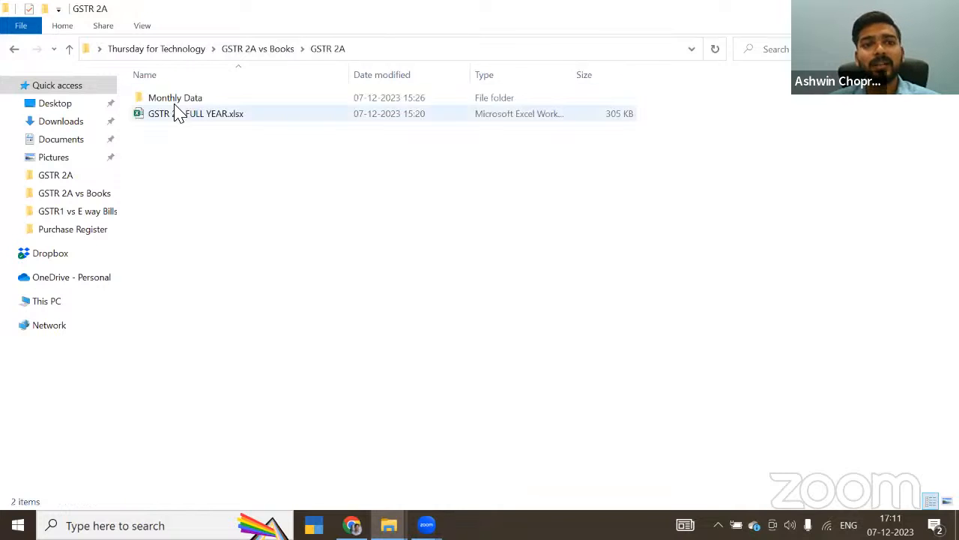
pyautogui.doubleClick(169, 100)
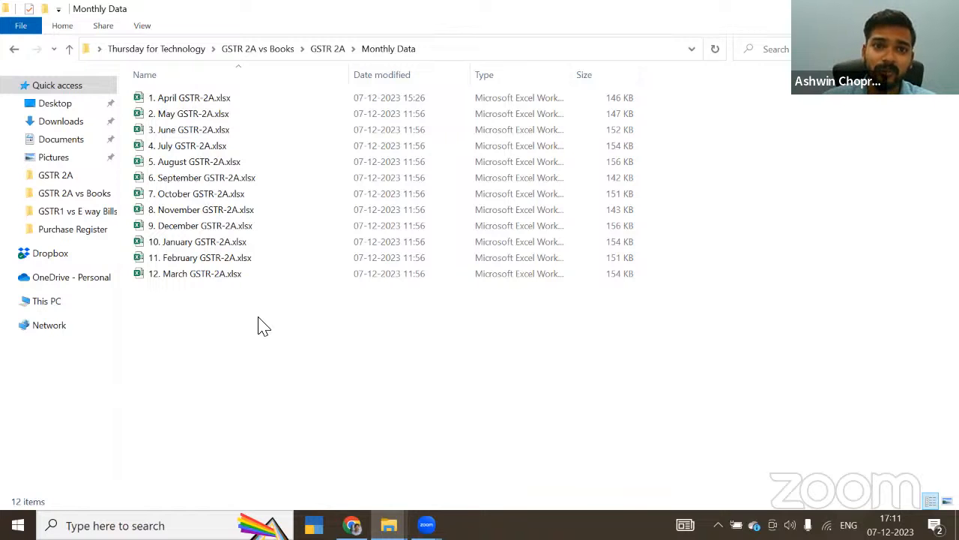
# Step: Check the contents of the GSTR 2A folder and reopen its Monthly Data folder to view the monthly files
pyautogui.click(329, 47)
pyautogui.click(241, 204)
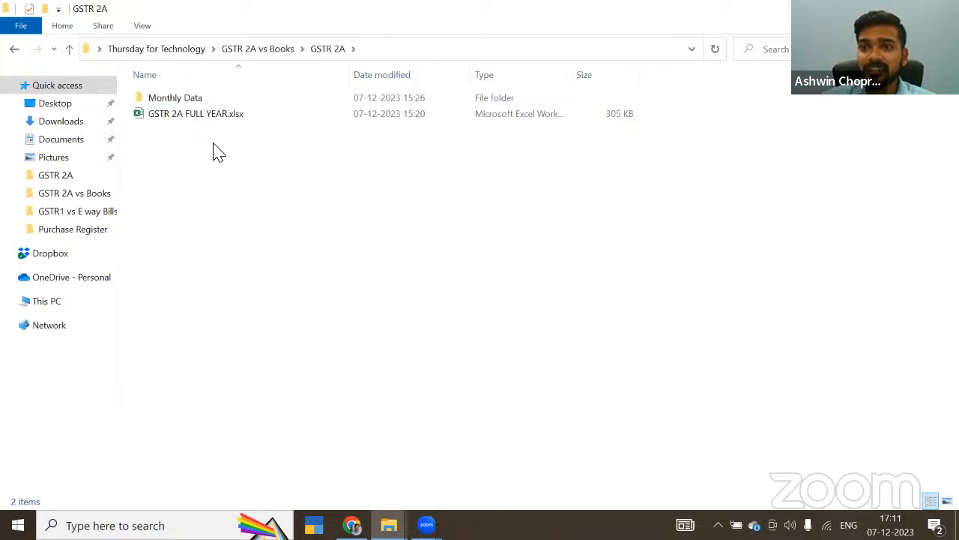
pyautogui.doubleClick(192, 99)
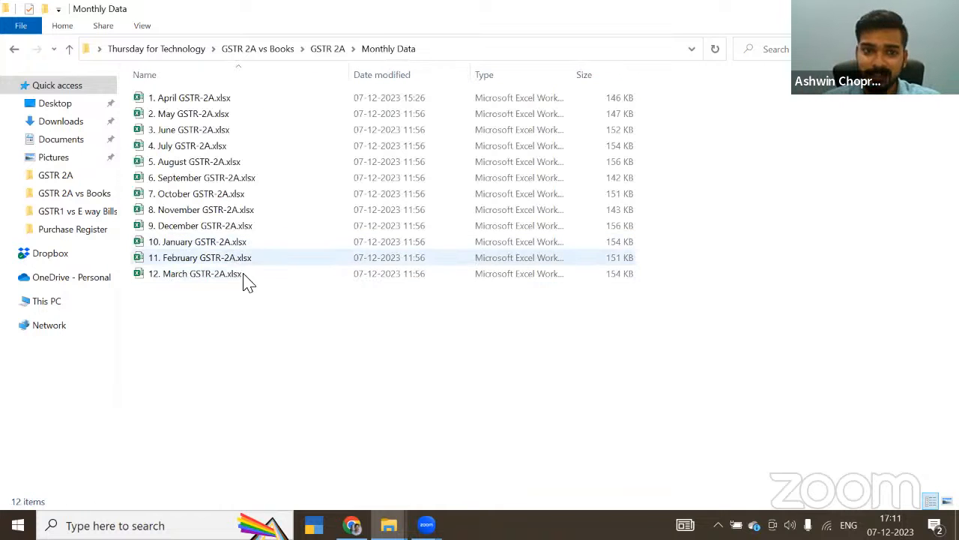
# Step: Create a new Excel workbook named Consolidated GSTR2A.xlsx in the GSTR 2A folder and open it
pyautogui.click(330, 49)
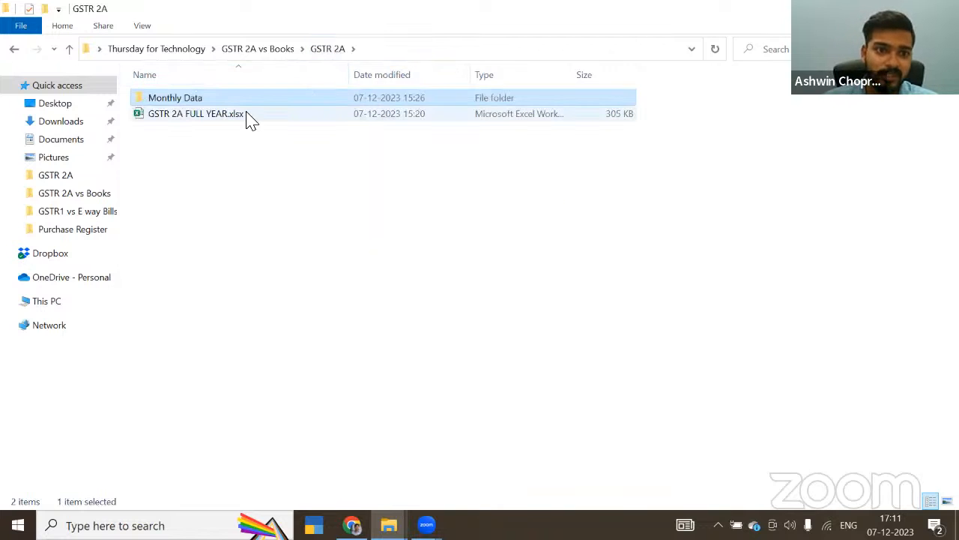
pyautogui.click(197, 132)
pyautogui.rightClick(197, 126)
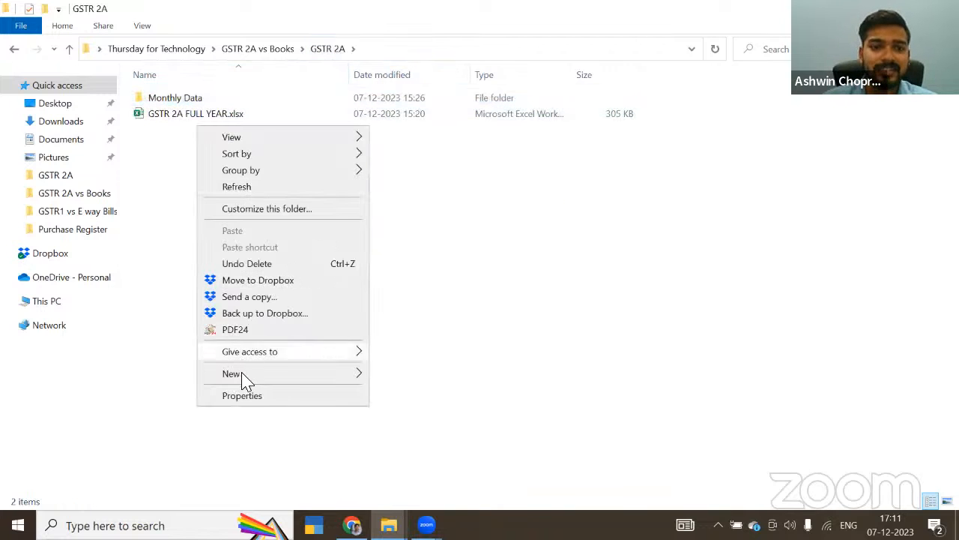
pyautogui.moveTo(244, 383)
pyautogui.click(433, 356)
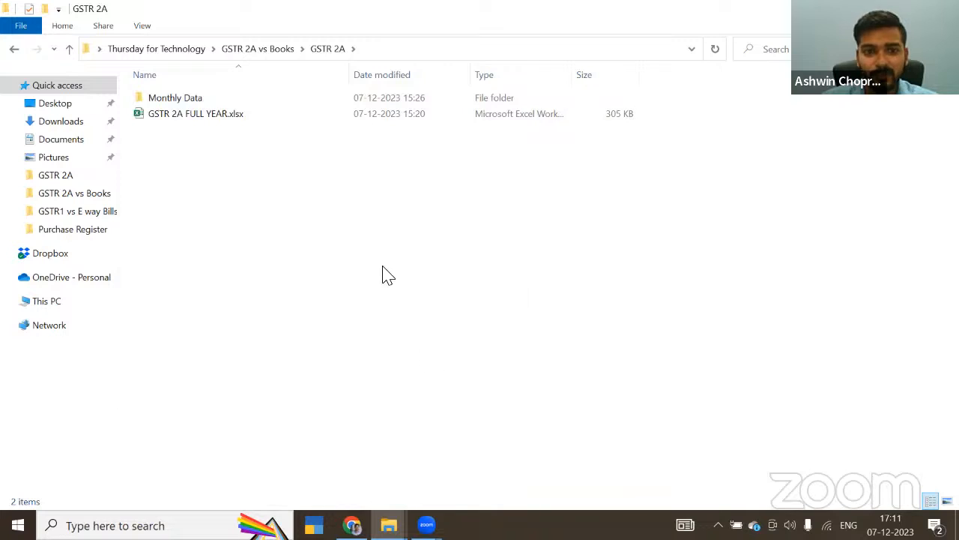
pyautogui.write('Consolidated ')
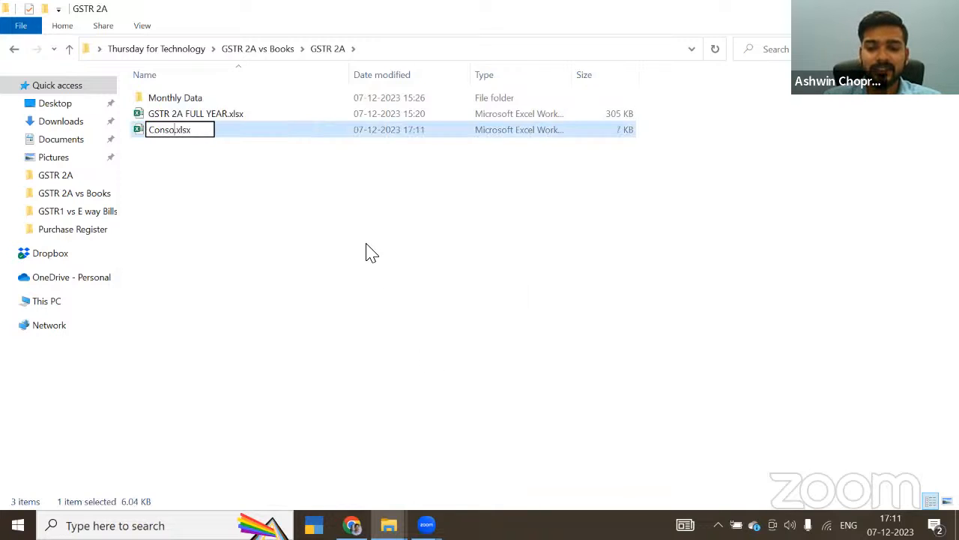
pyautogui.write('GST')
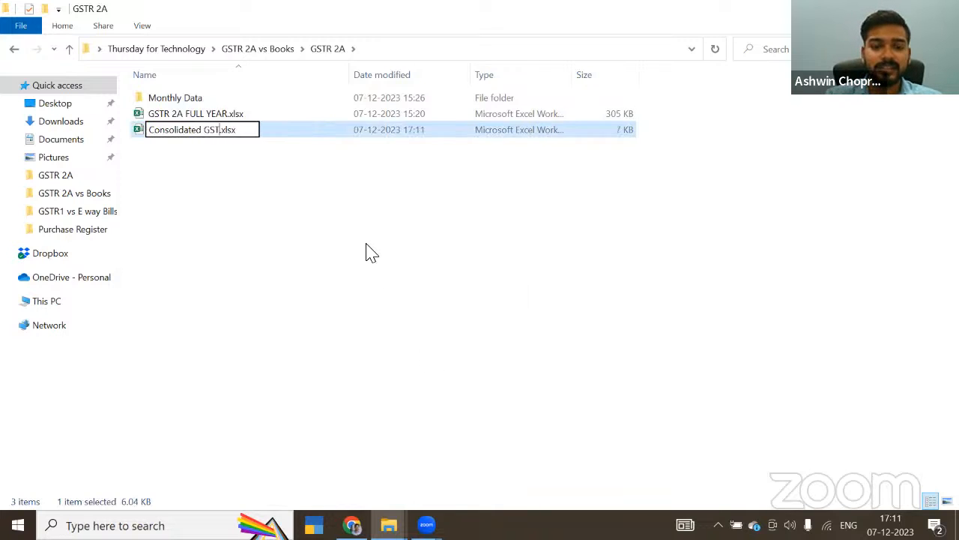
pyautogui.write('R@')
pyautogui.press('BackSpace')
pyautogui.press('BackSpace')
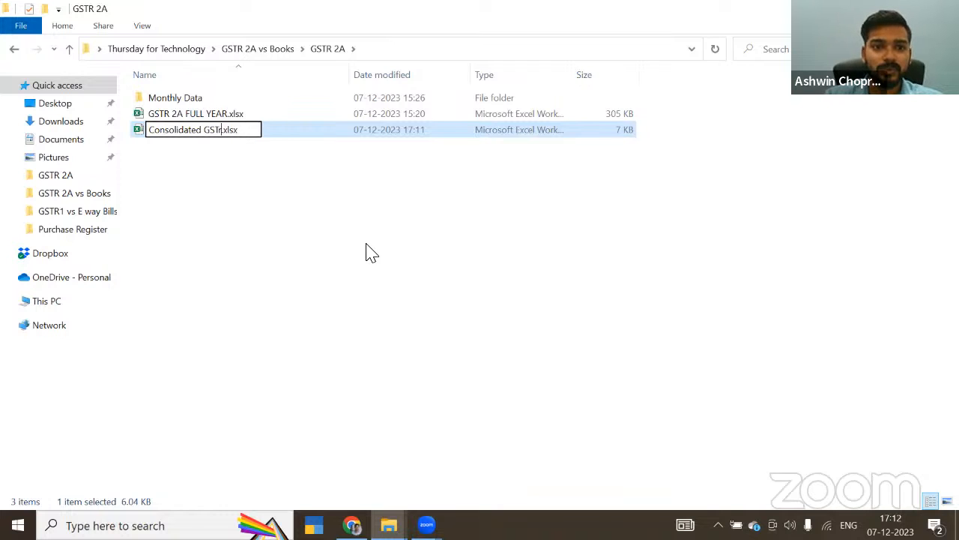
pyautogui.write('R2A')
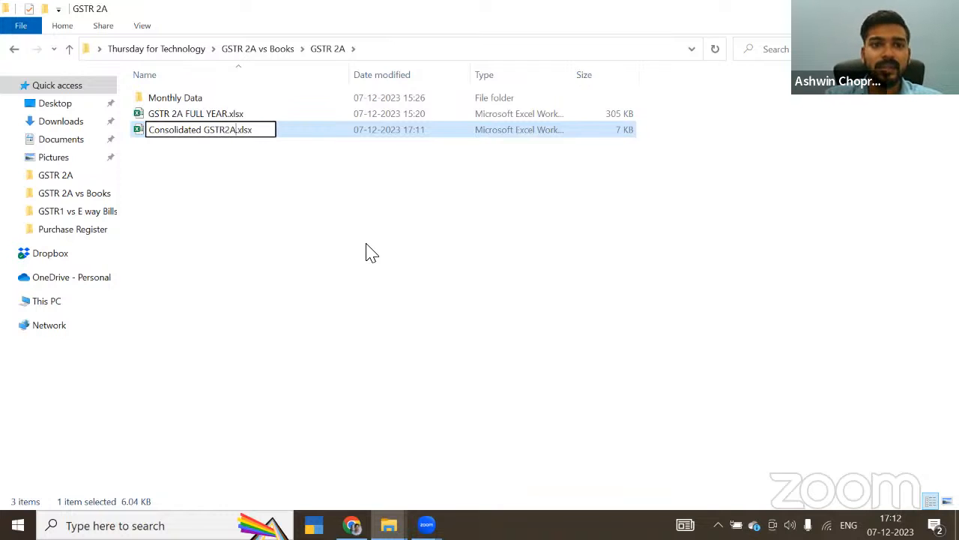
pyautogui.press('Return')
pyautogui.press('Return')
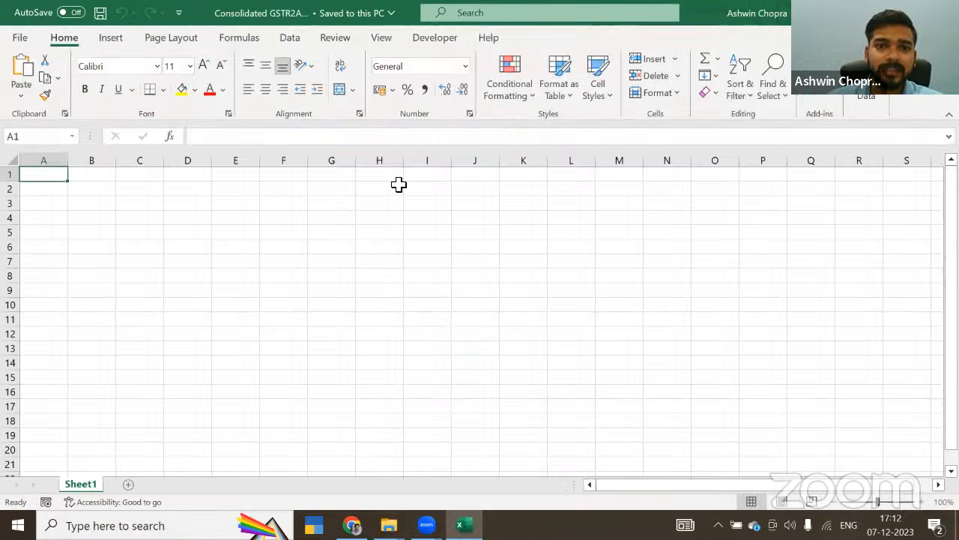
# Step: Start a data import from a folder and browse to the Thursday for Technology folder on the Desktop
pyautogui.click(303, 43)
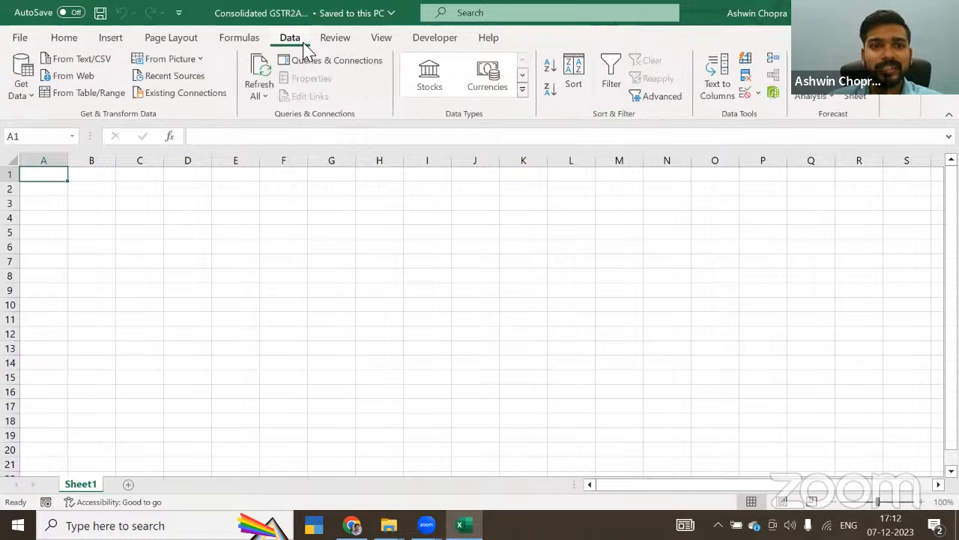
pyautogui.click(27, 97)
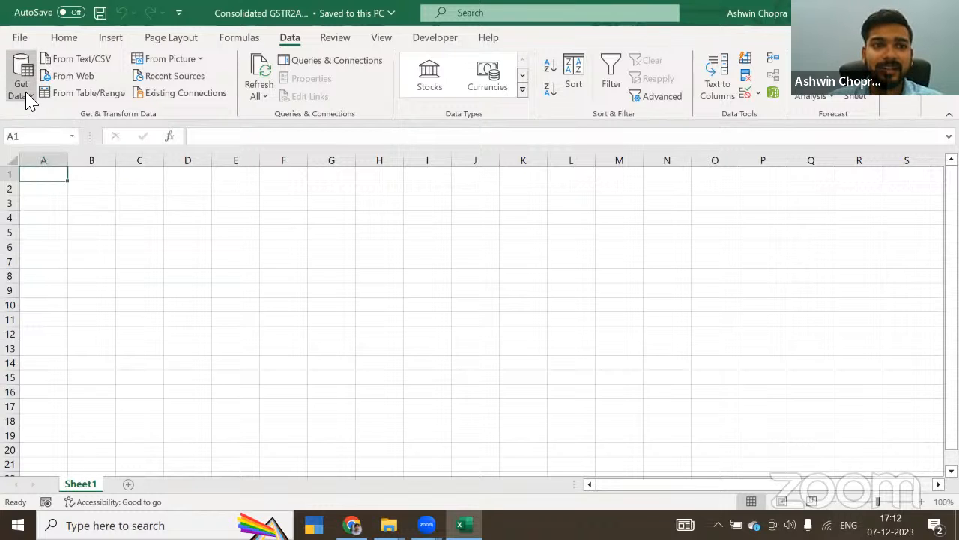
pyautogui.moveTo(37, 117)
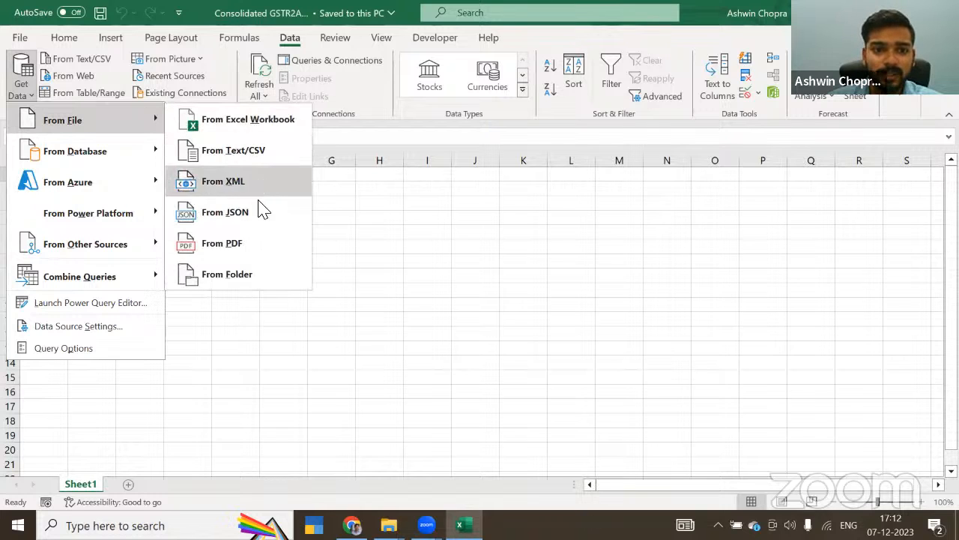
pyautogui.click(253, 286)
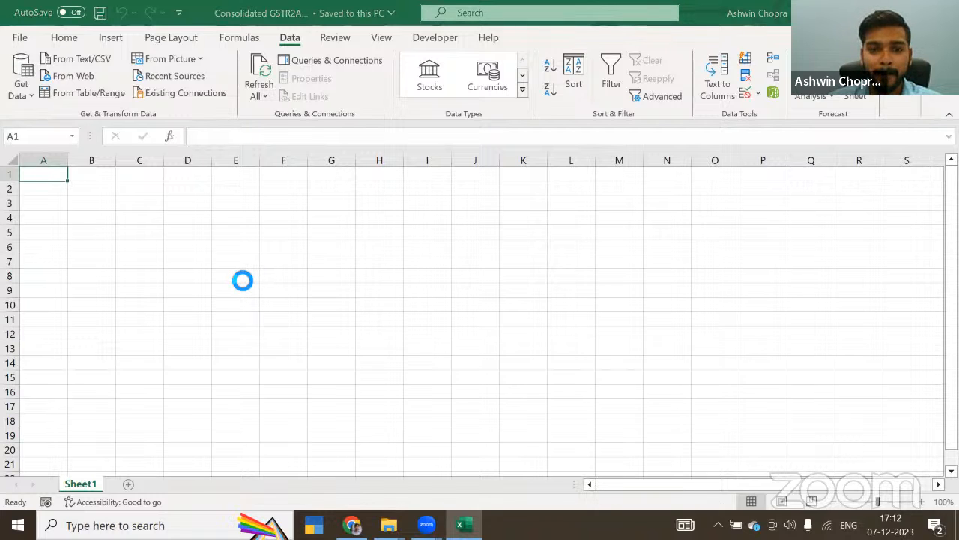
pyautogui.scroll(2, 111, 177)
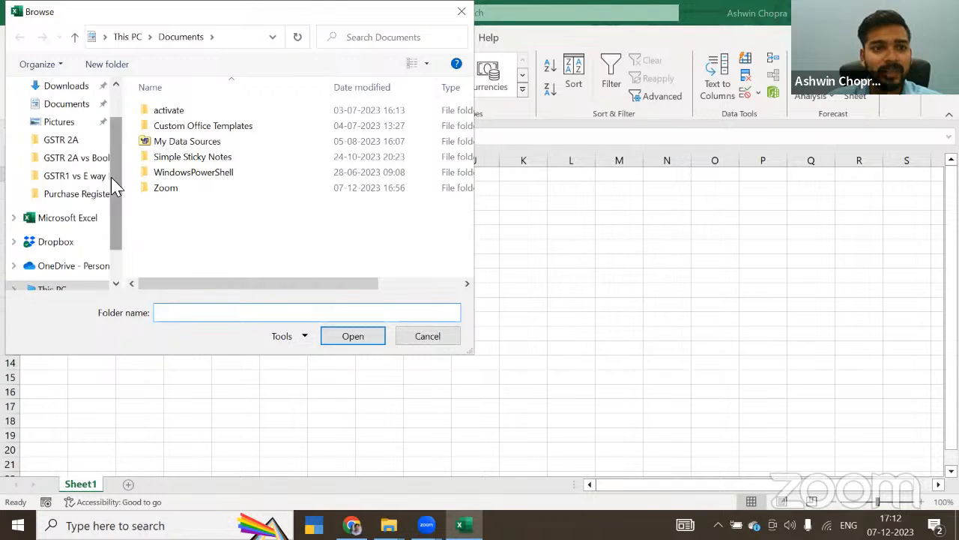
pyautogui.click(68, 118)
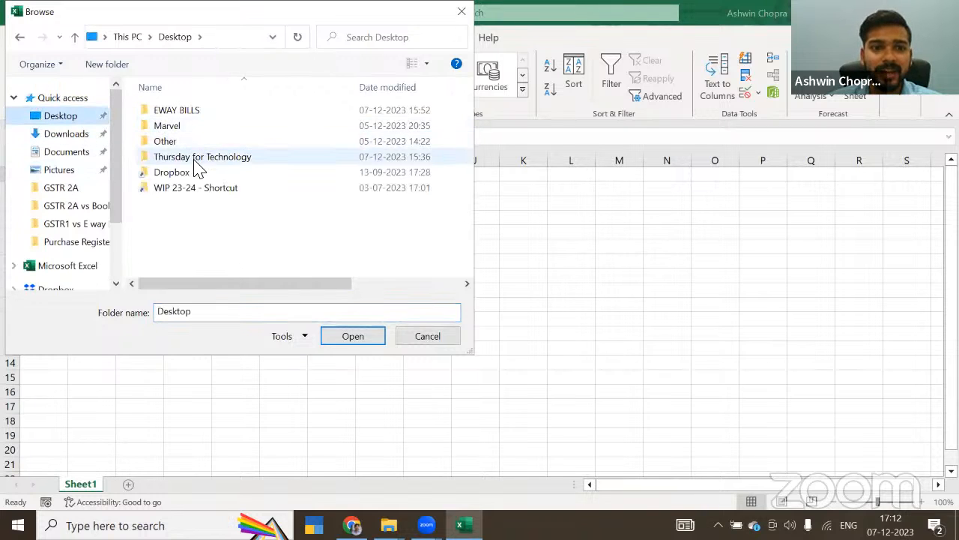
pyautogui.click(197, 160)
pyautogui.doubleClick(194, 159)
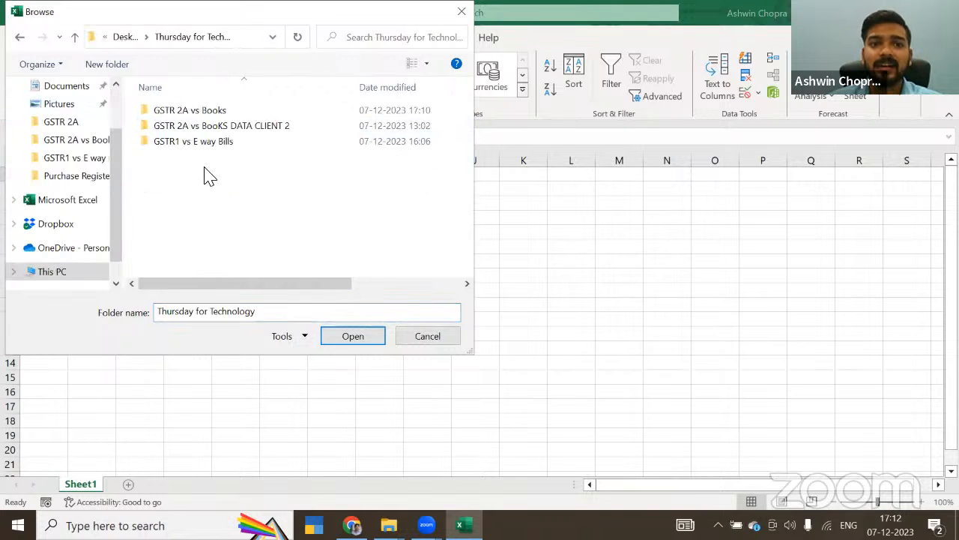
# Step: Choose the Monthly Data folder under GSTR 2A vs Books\GSTR 2A as the source and open its file list for transformation in Power Query Editor
pyautogui.click(188, 114)
pyautogui.doubleClick(189, 117)
pyautogui.click(189, 116)
pyautogui.doubleClick(190, 116)
pyautogui.click(191, 114)
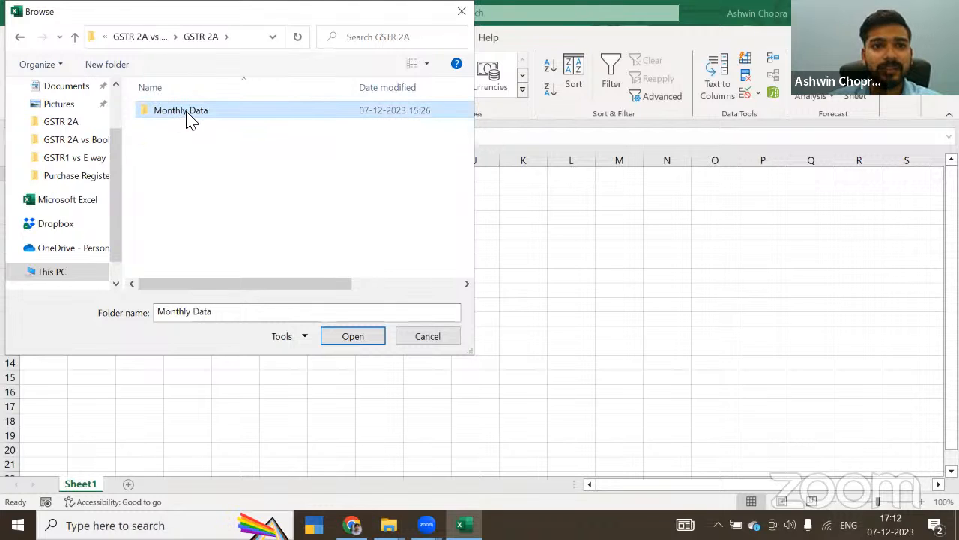
pyautogui.doubleClick(191, 116)
pyautogui.press('BackSpace')
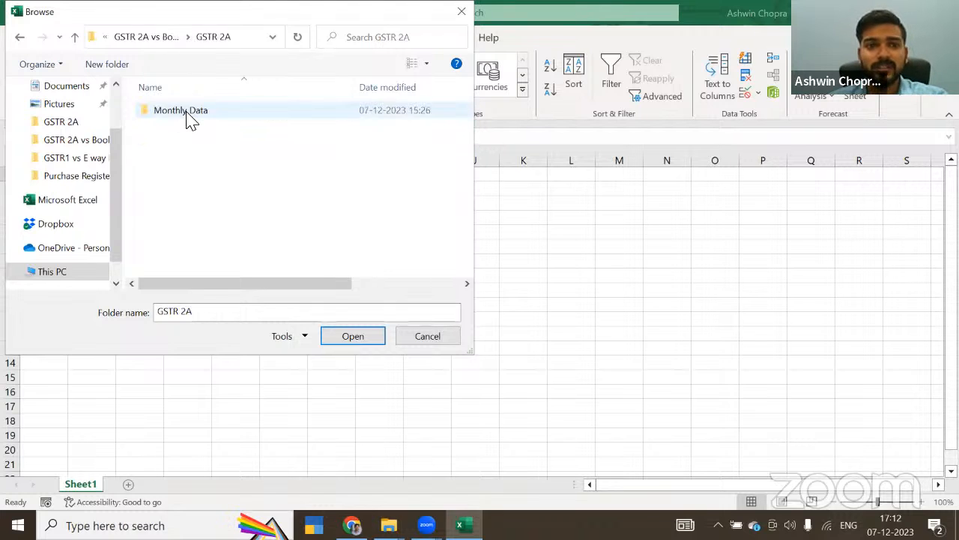
pyautogui.click(189, 114)
pyautogui.click(346, 337)
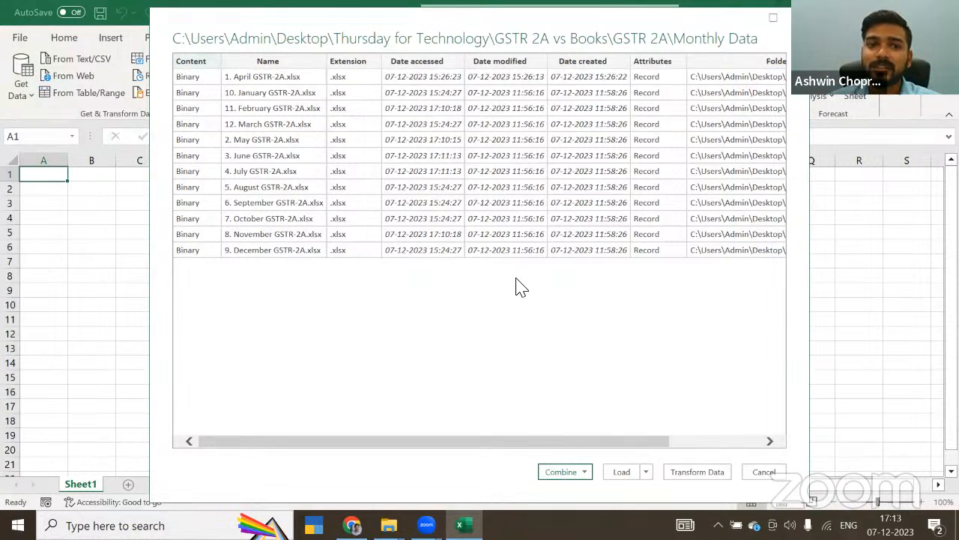
pyautogui.click(687, 478)
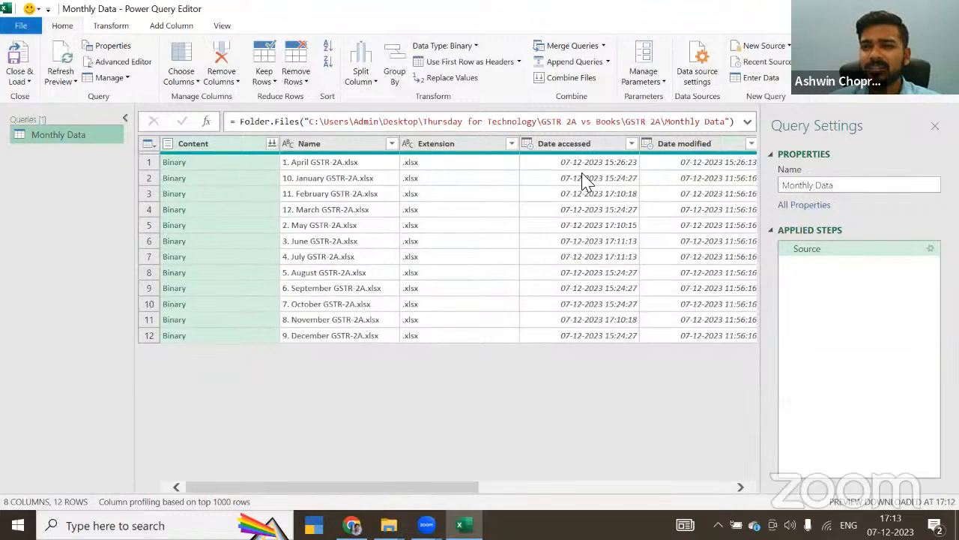
# Step: Keep only the Content and Name columns of the Monthly Data query and remove all other columns
pyautogui.click(741, 488)
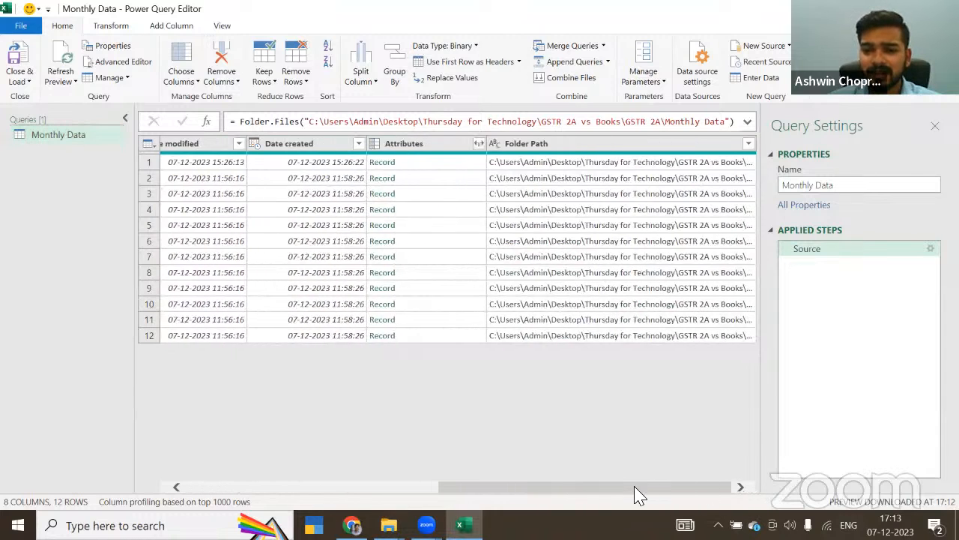
pyautogui.moveTo(636, 488); pyautogui.dragTo(311, 488)
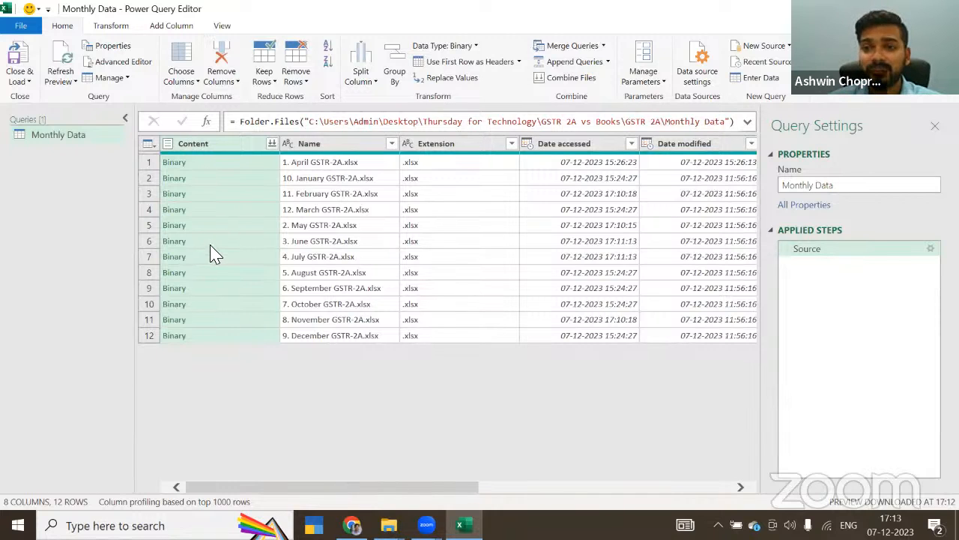
pyautogui.keyDown('ctrl'); pyautogui.click(308, 193); pyautogui.keyUp('ctrl')
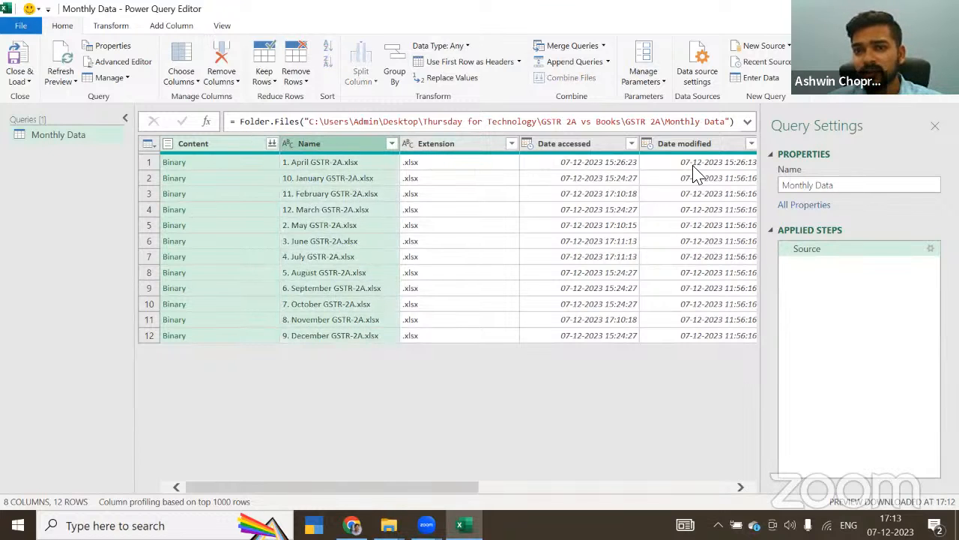
pyautogui.rightClick(332, 142)
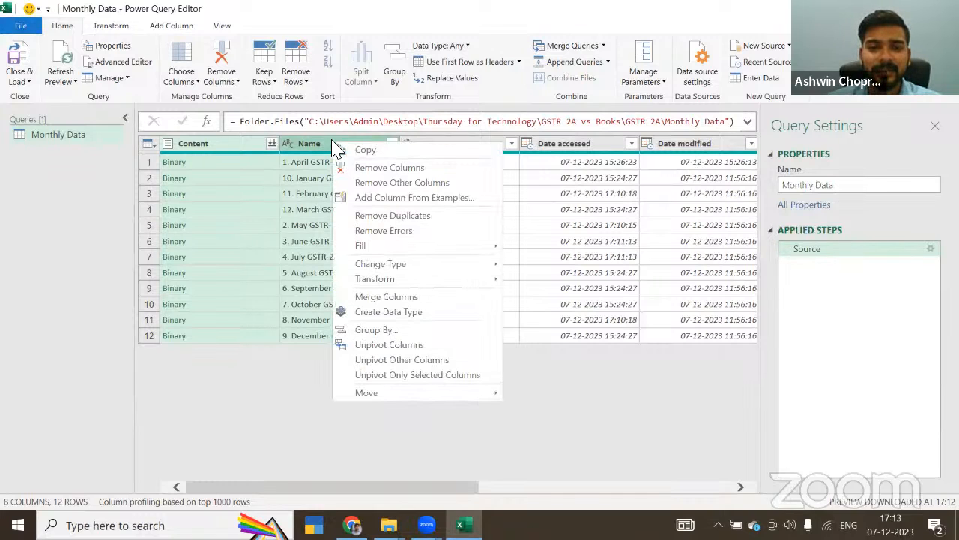
pyautogui.click(377, 187)
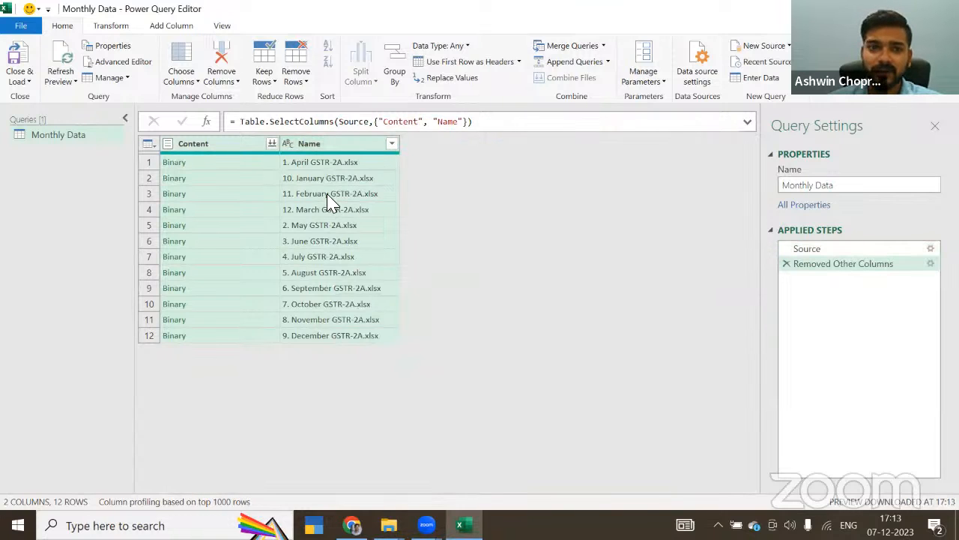
pyautogui.click(310, 145)
pyautogui.click(226, 146)
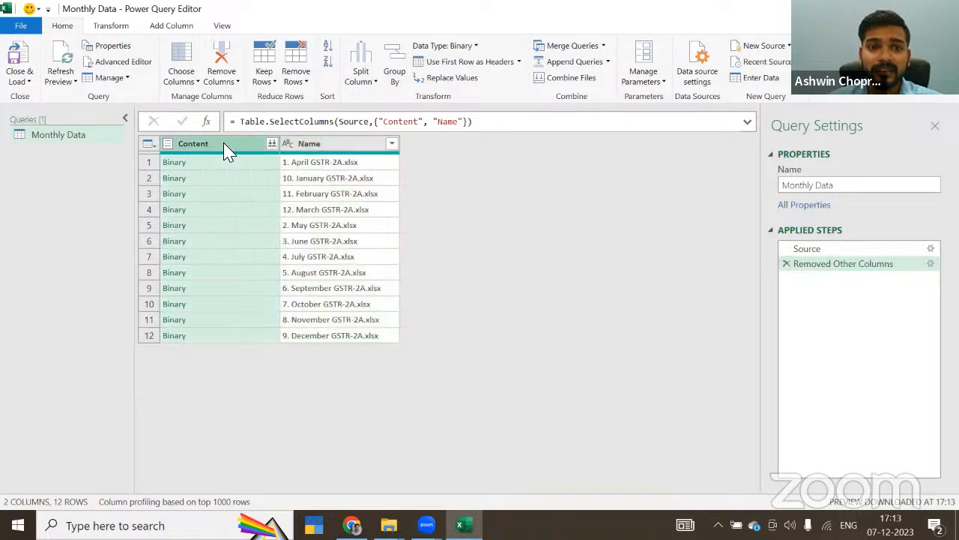
pyautogui.click(319, 149)
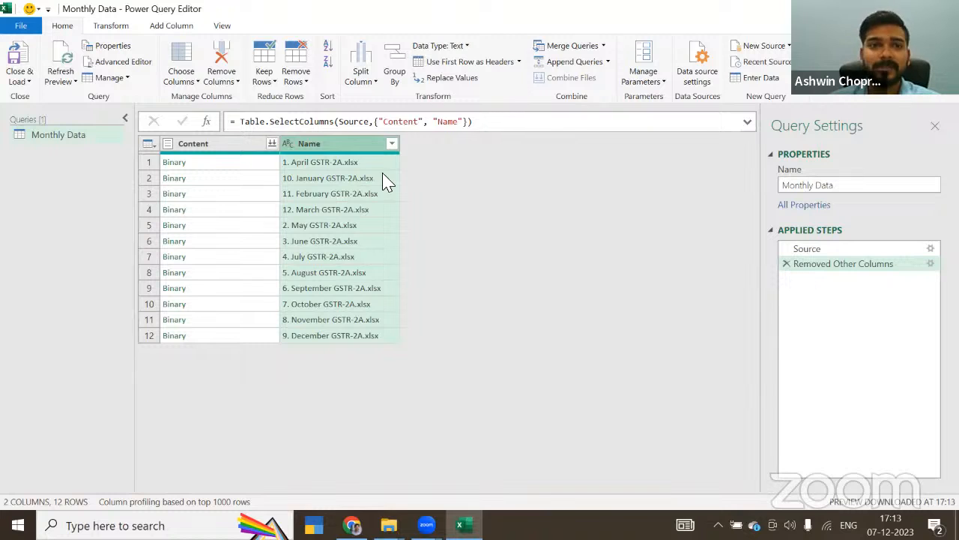
# Step: Try to add a custom column named Data with the formula excelExcel.Workbook([Content]), and delete the resulting query step
pyautogui.click(171, 27)
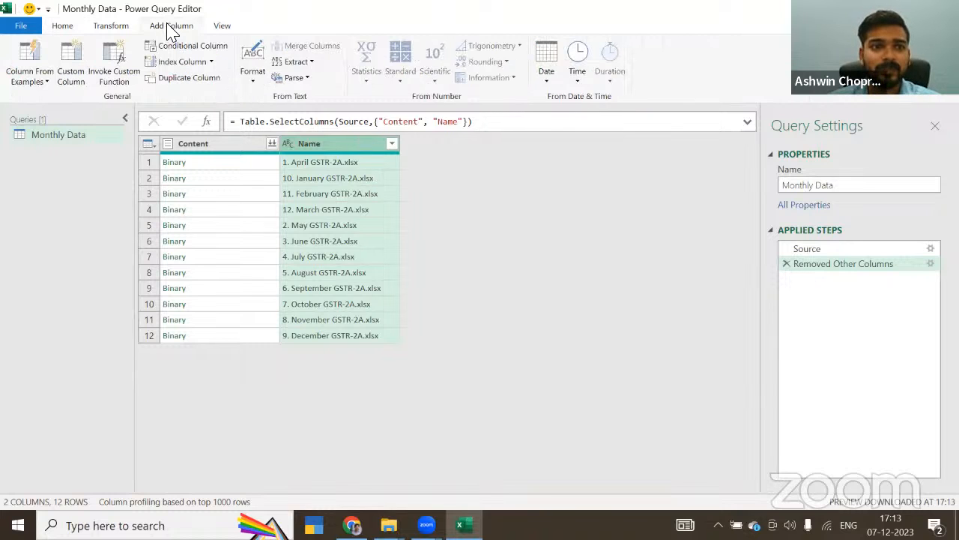
pyautogui.click(79, 75)
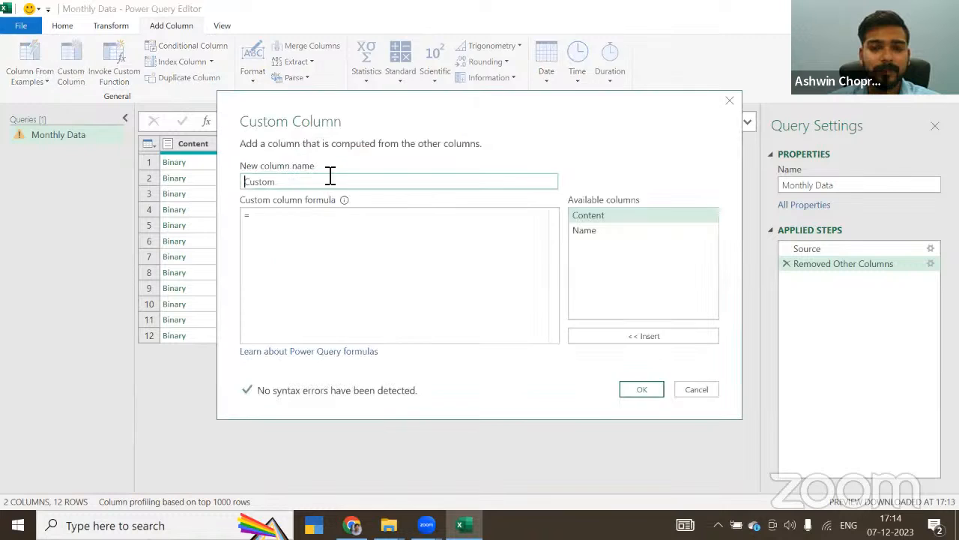
pyautogui.moveTo(287, 184); pyautogui.dragTo(222, 185)
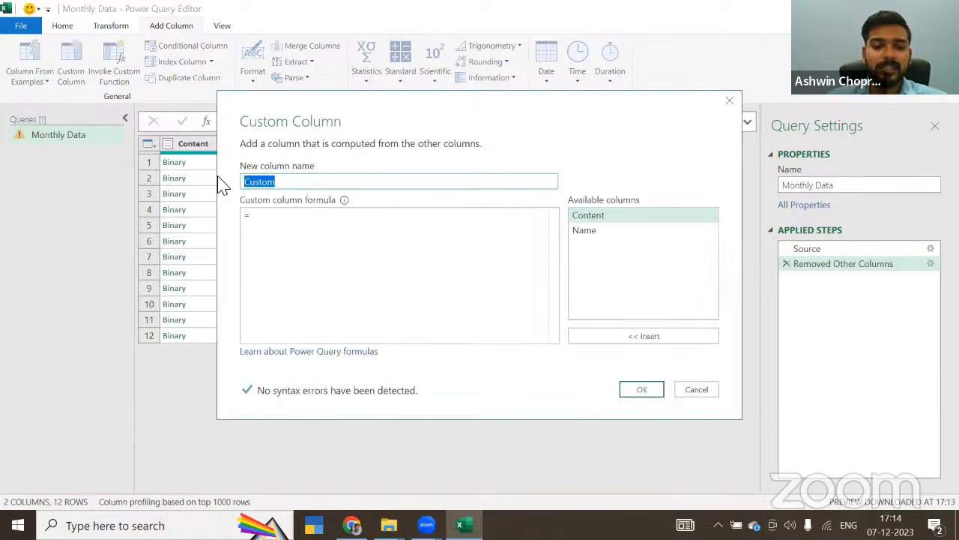
pyautogui.write('Data')
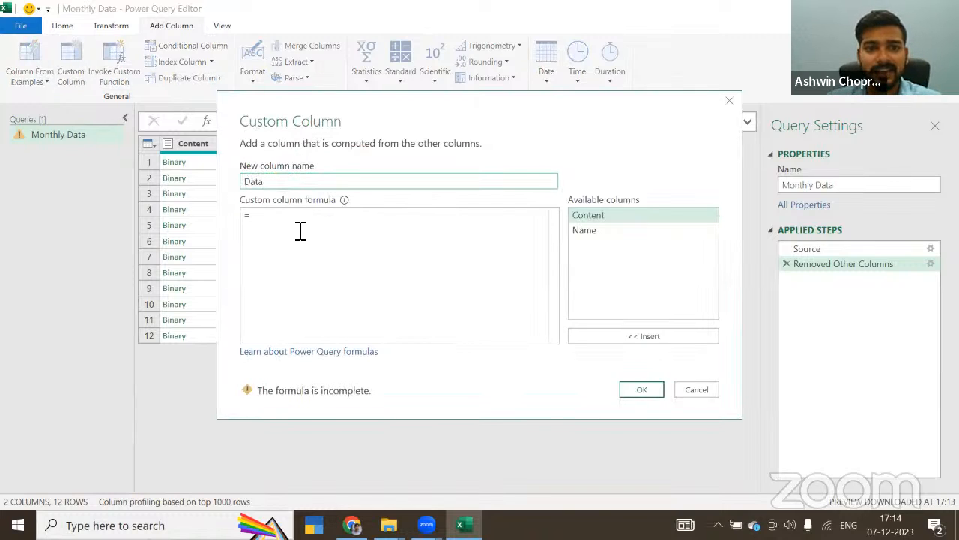
pyautogui.click(287, 223)
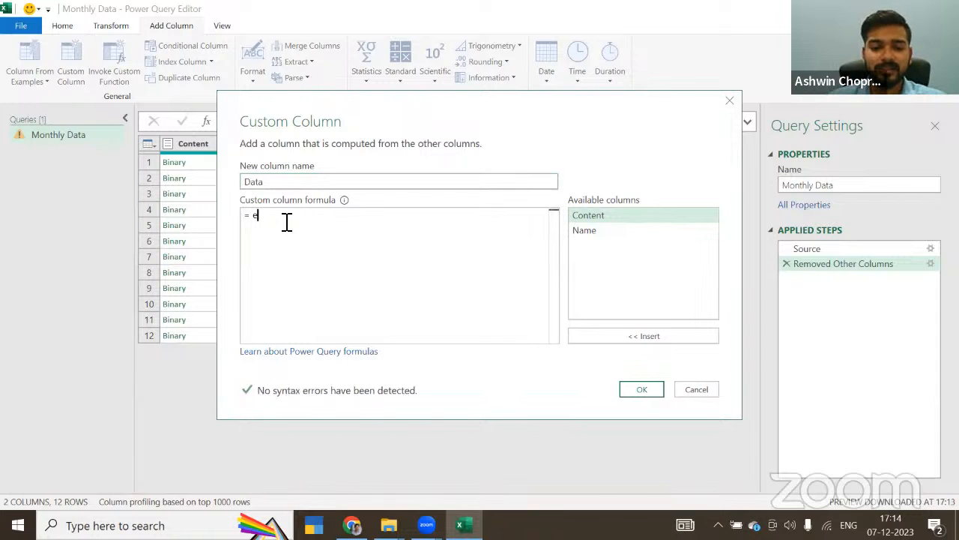
pyautogui.write('excel')
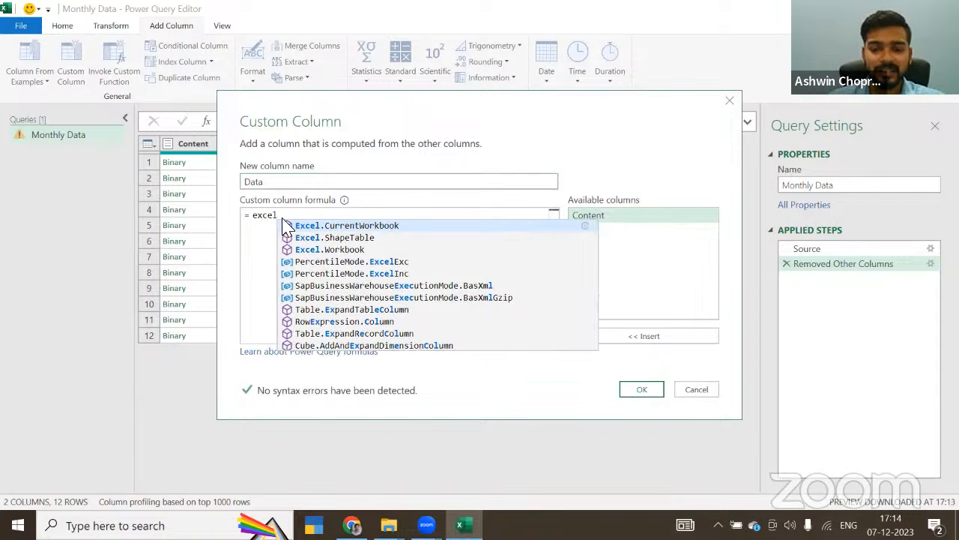
pyautogui.write('.')
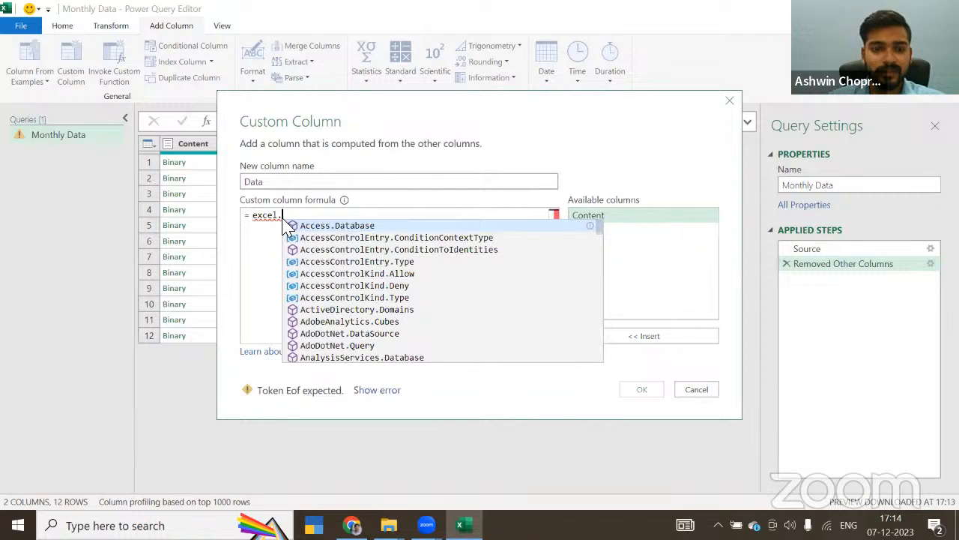
pyautogui.write('wo')
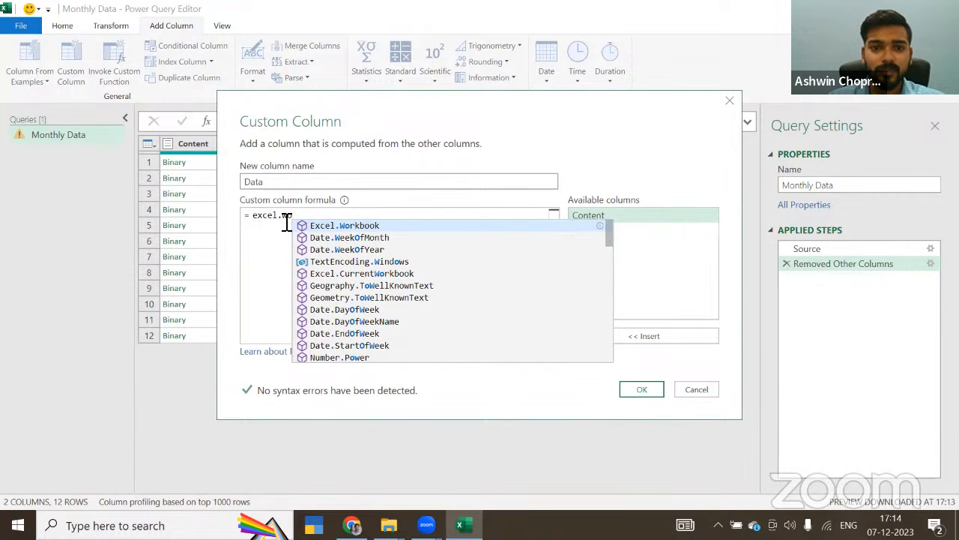
pyautogui.press('Tab')
pyautogui.write('(')
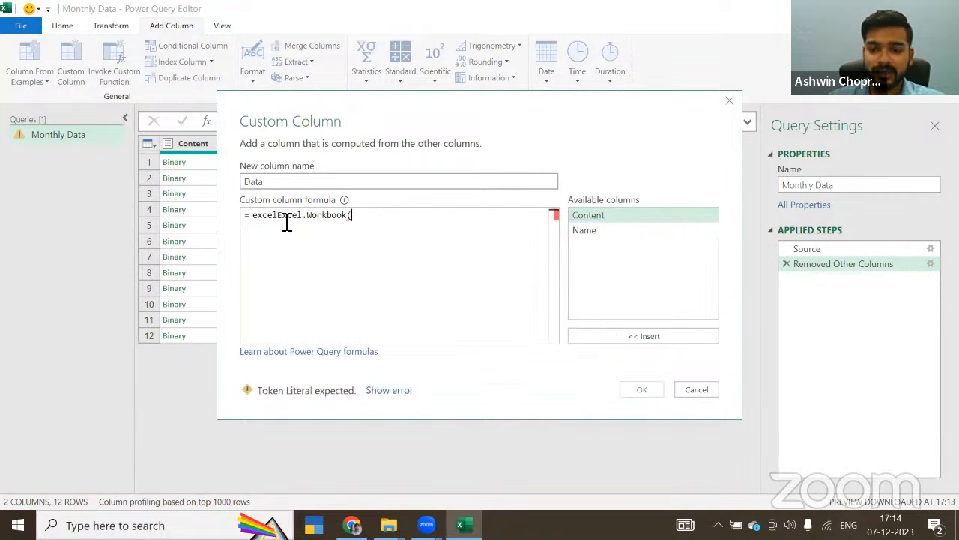
pyautogui.write('[')
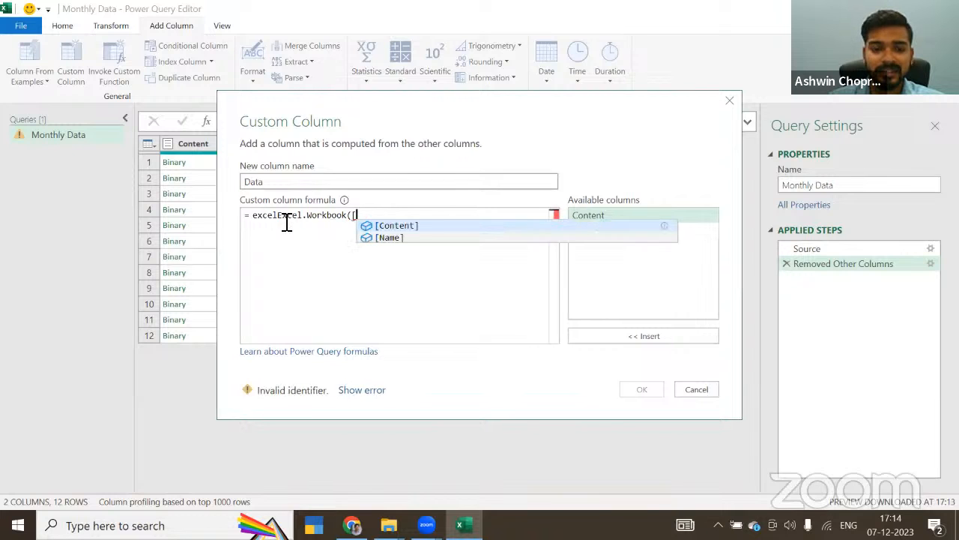
pyautogui.press('Tab')
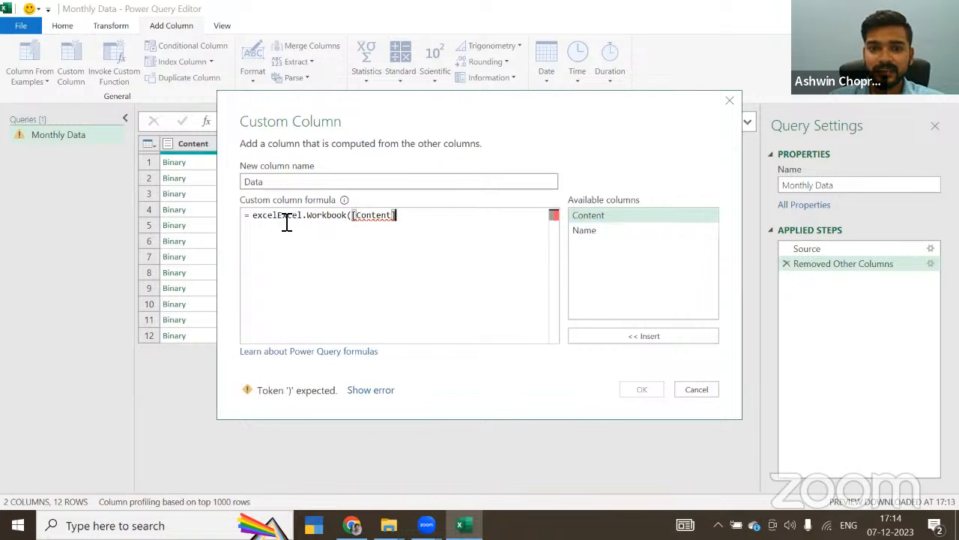
pyautogui.write(')')
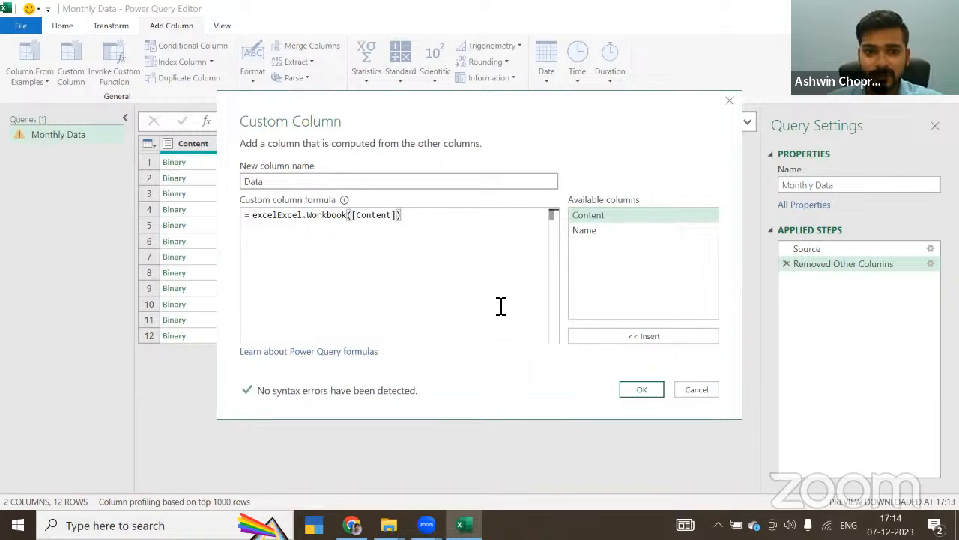
pyautogui.click(637, 393)
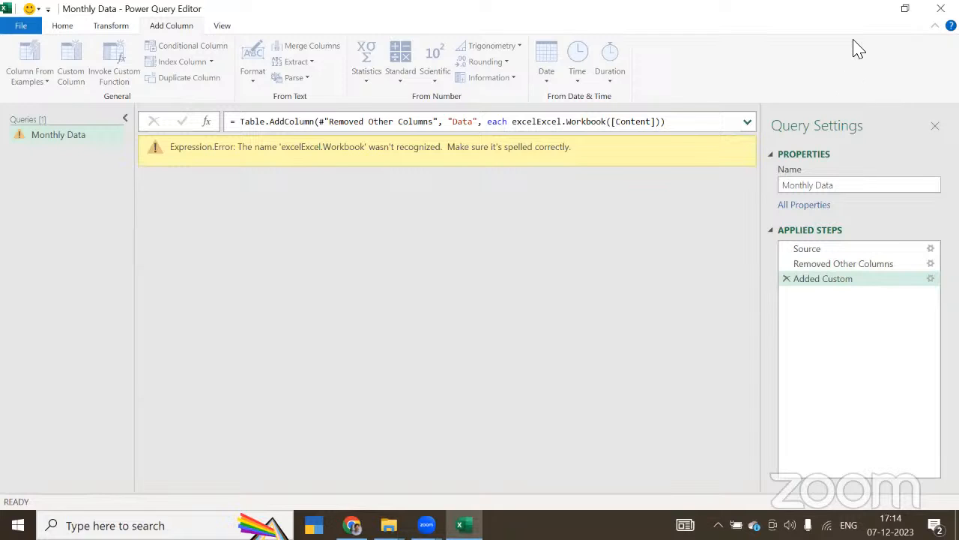
pyautogui.click(786, 279)
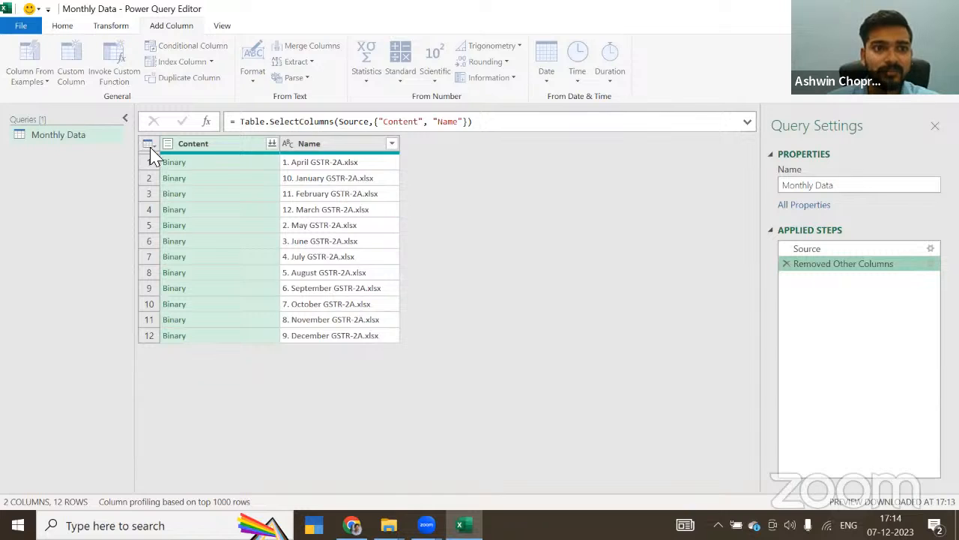
# Step: Set up a custom column named Data with the formula Excel.Workbook([Content])
pyautogui.moveTo(298, 187); pyautogui.dragTo(216, 190)
pyautogui.write('Data')
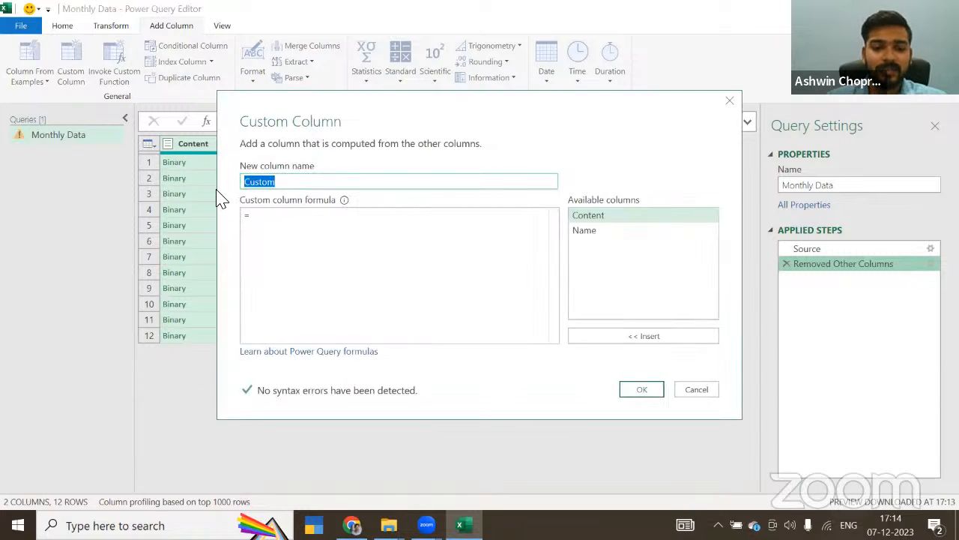
pyautogui.click(262, 216)
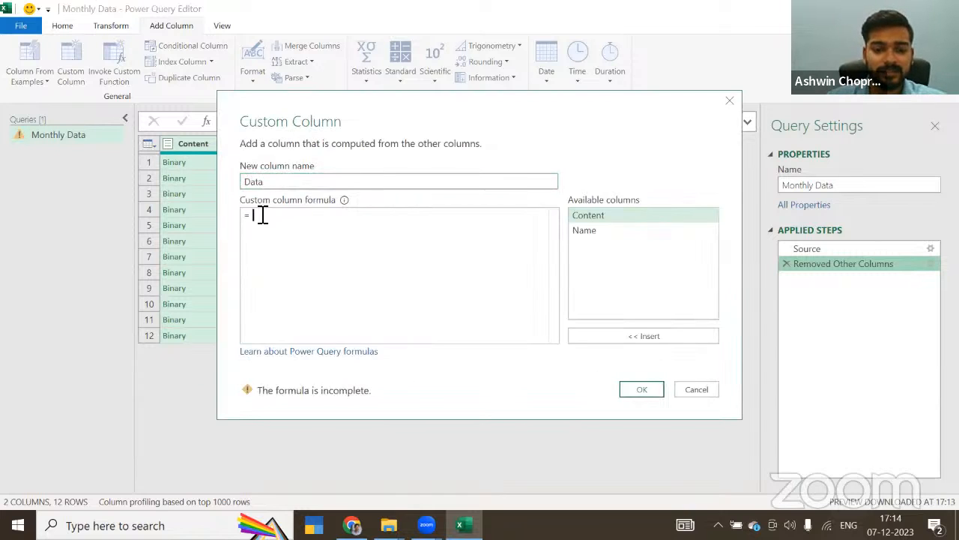
pyautogui.write('Excel.Workbook')
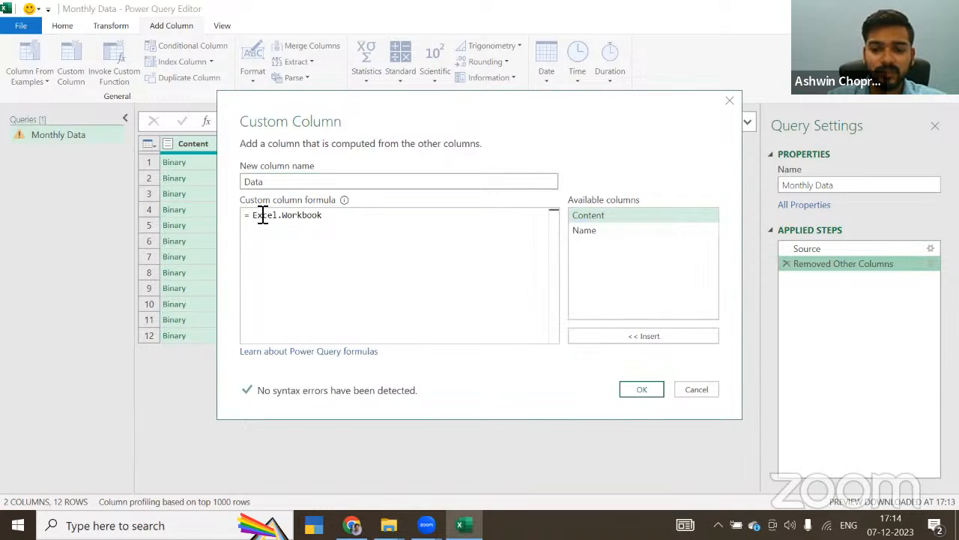
pyautogui.write('([c')
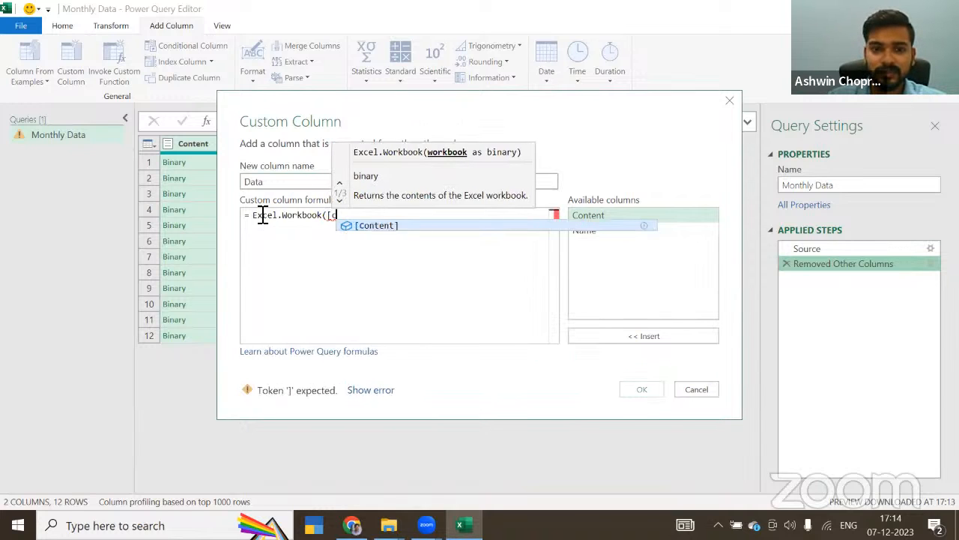
pyautogui.press('Tab')
pyautogui.write(')')
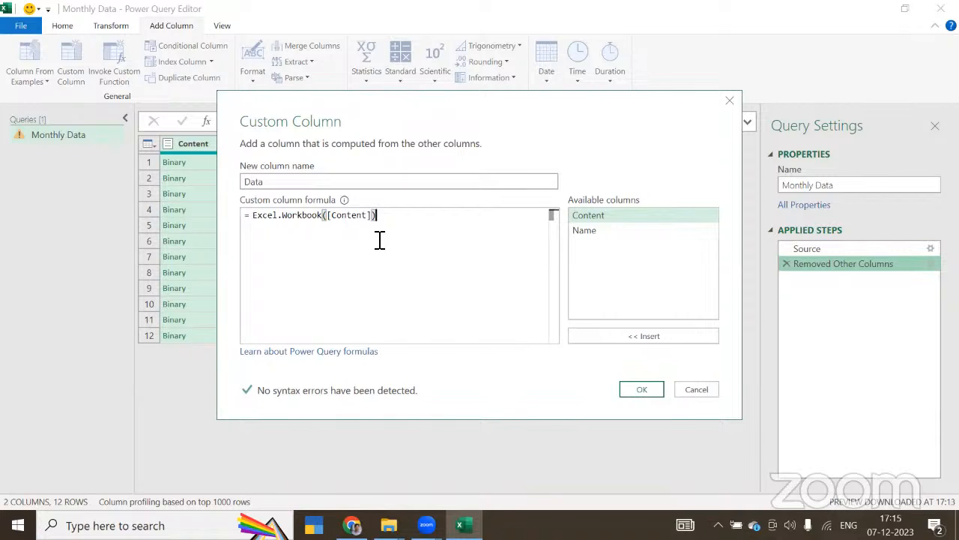
# Step: Clear the custom column formula, re-enter Excel.Workbook from the suggestions, and clear it again
pyautogui.press('BackSpace')
pyautogui.press('BackSpace')
pyautogui.press('BackSpace')
pyautogui.press('BackSpace')
pyautogui.press('BackSpace')
pyautogui.press('BackSpace')
pyautogui.press('BackSpace')
pyautogui.press('BackSpace')
pyautogui.press('BackSpace')
pyautogui.press('BackSpace')
pyautogui.press('BackSpace')
pyautogui.press('BackSpace')
pyautogui.press('BackSpace')
pyautogui.press('BackSpace')
pyautogui.press('BackSpace')
pyautogui.press('BackSpace')
pyautogui.press('BackSpace')
pyautogui.press('BackSpace')
pyautogui.press('BackSpace')
pyautogui.press('BackSpace')
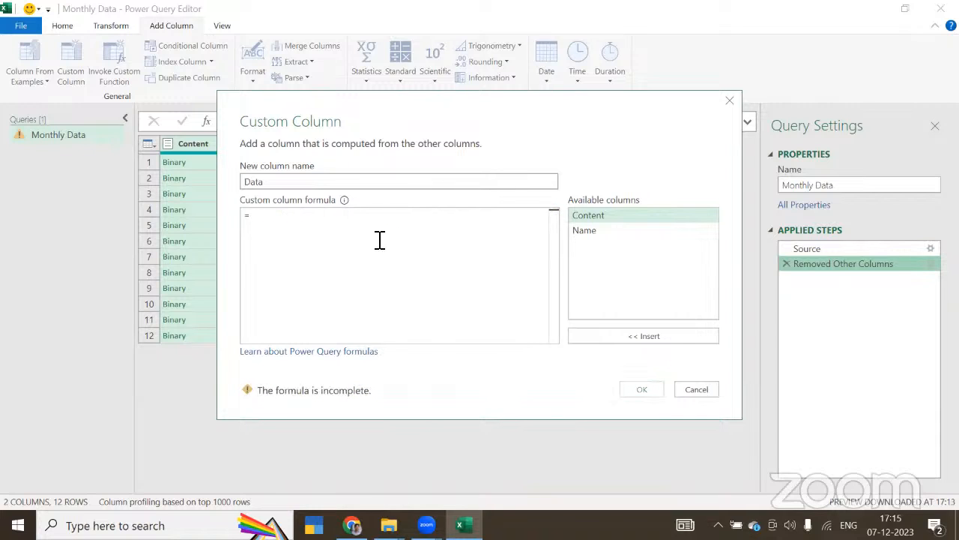
pyautogui.write('Excel')
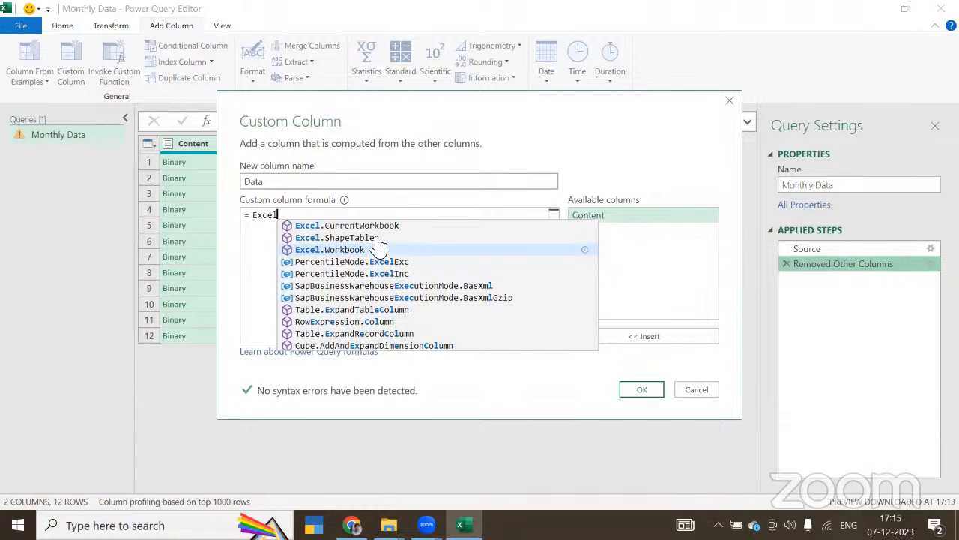
pyautogui.press('Tab')
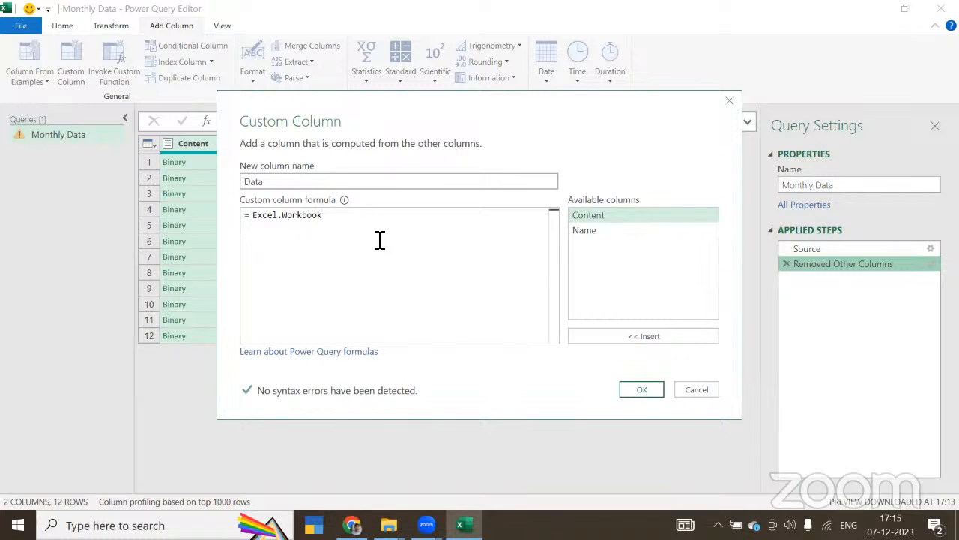
pyautogui.press('BackSpace')
pyautogui.press('BackSpace')
pyautogui.press('BackSpace')
pyautogui.press('BackSpace')
pyautogui.press('BackSpace')
pyautogui.press('BackSpace')
pyautogui.press('BackSpace')
pyautogui.press('BackSpace')
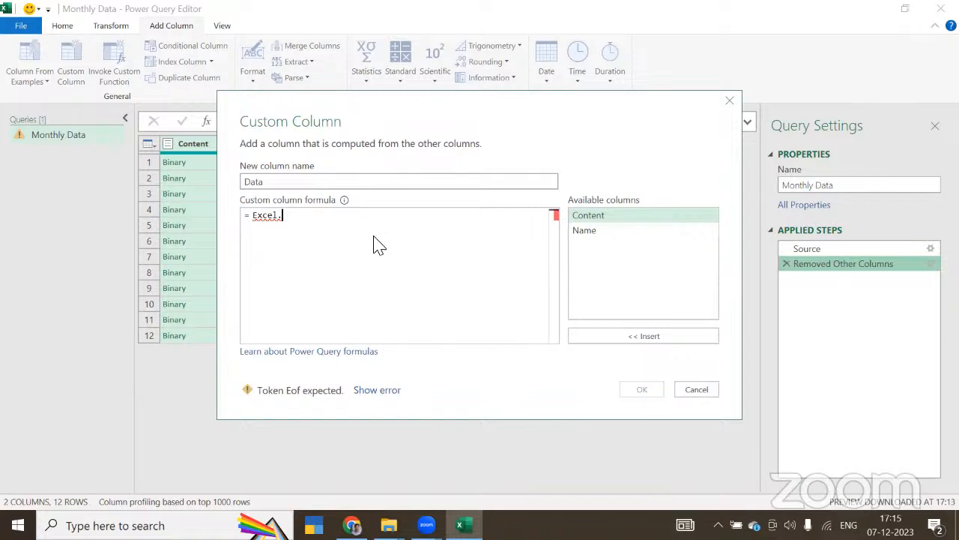
pyautogui.press('BackSpace')
pyautogui.press('BackSpace')
pyautogui.press('BackSpace')
pyautogui.press('BackSpace')
pyautogui.press('BackSpace')
pyautogui.press('BackSpace')
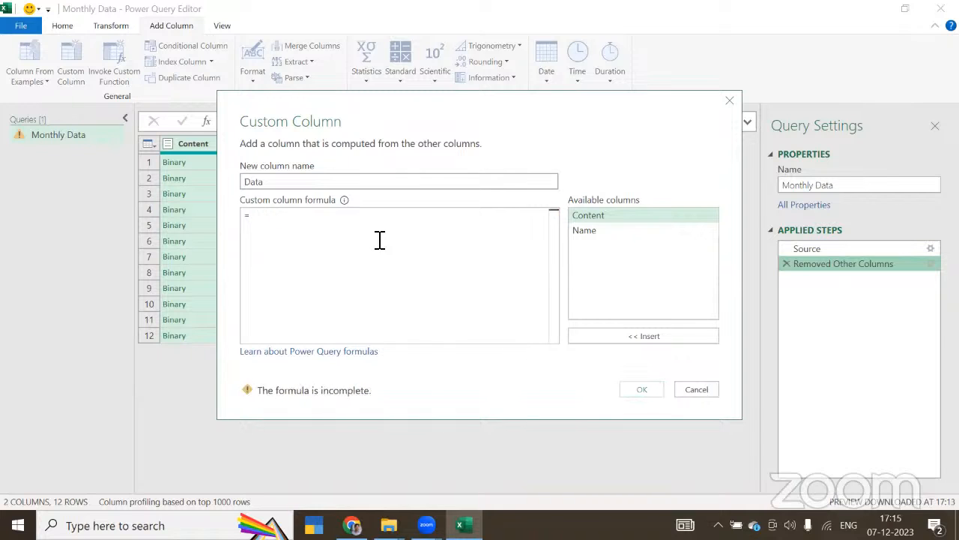
# Step: Try completing Excel.Workbook from the suggestions after entering the dot, and cut the duplicated formula text back to Excel
pyautogui.write('Excel.')
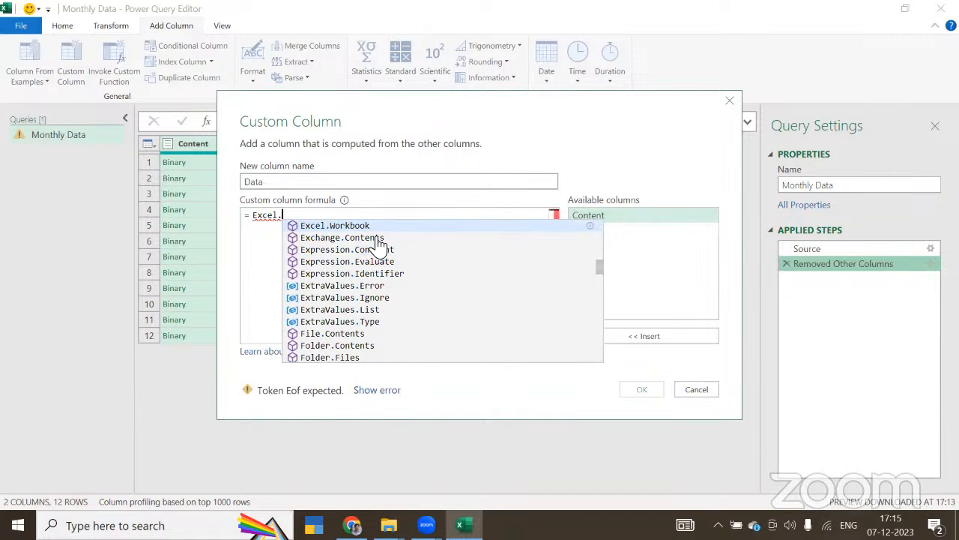
pyautogui.write('W')
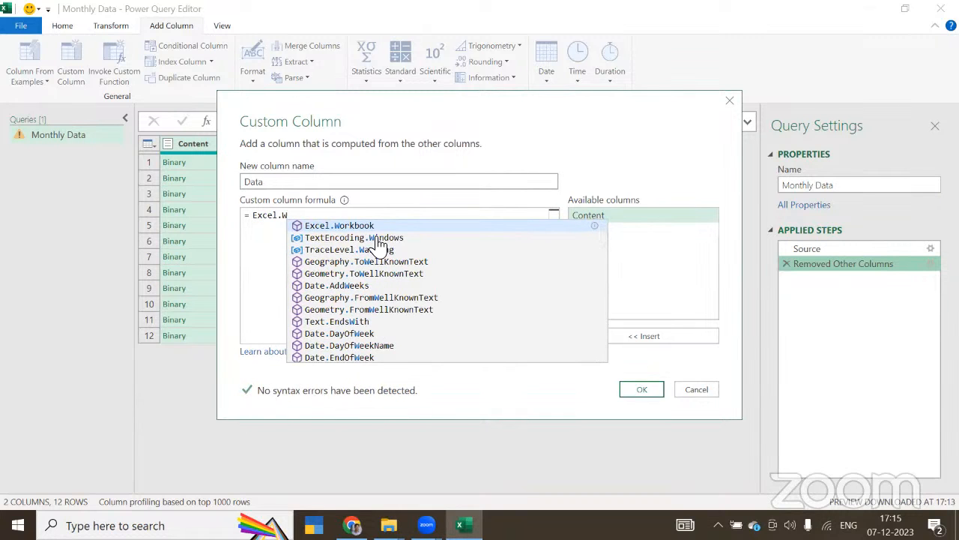
pyautogui.press('Tab')
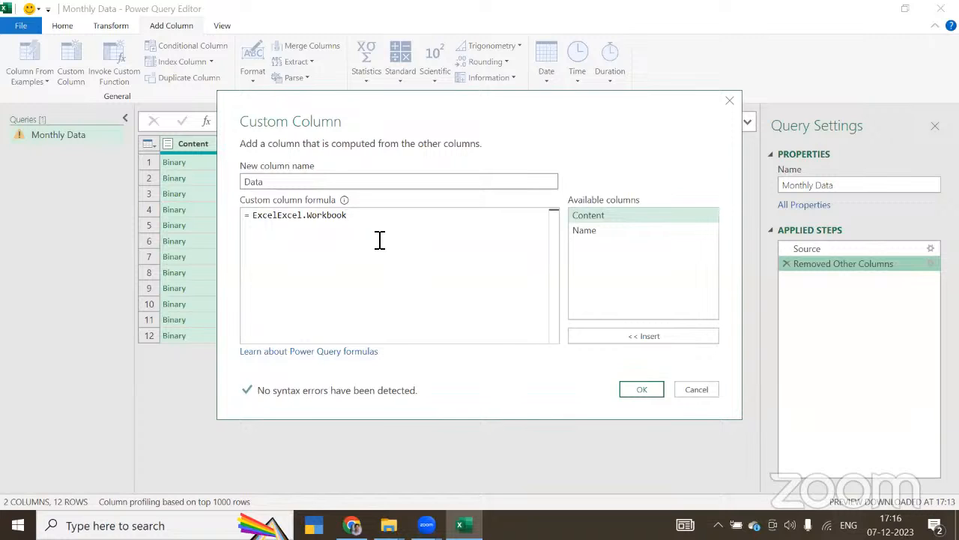
pyautogui.press('BackSpace')
pyautogui.press('BackSpace')
pyautogui.press('BackSpace')
pyautogui.press('BackSpace')
pyautogui.press('BackSpace')
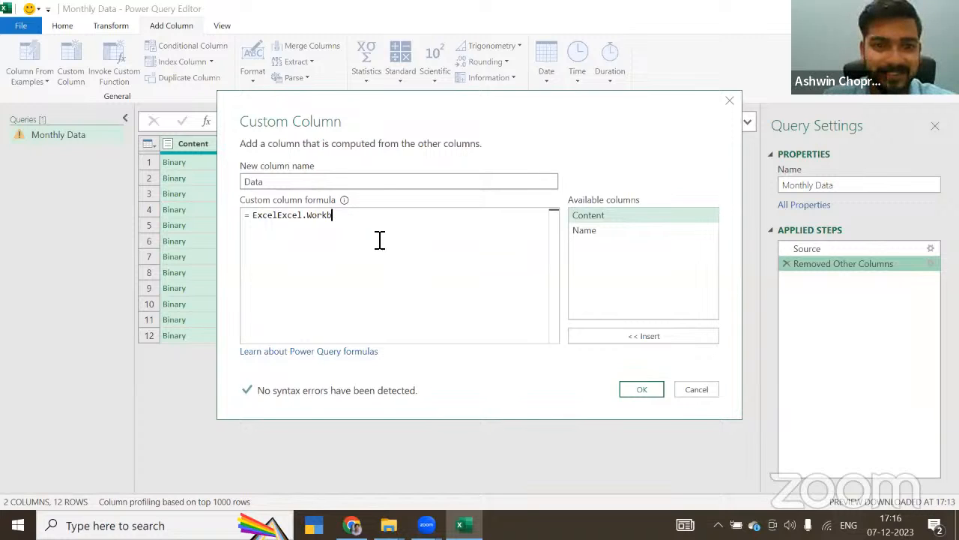
pyautogui.press('BackSpace')
pyautogui.press('BackSpace')
pyautogui.press('BackSpace')
pyautogui.press('BackSpace')
pyautogui.press('BackSpace')
pyautogui.press('BackSpace')
pyautogui.press('BackSpace')
pyautogui.press('BackSpace')
pyautogui.press('BackSpace')
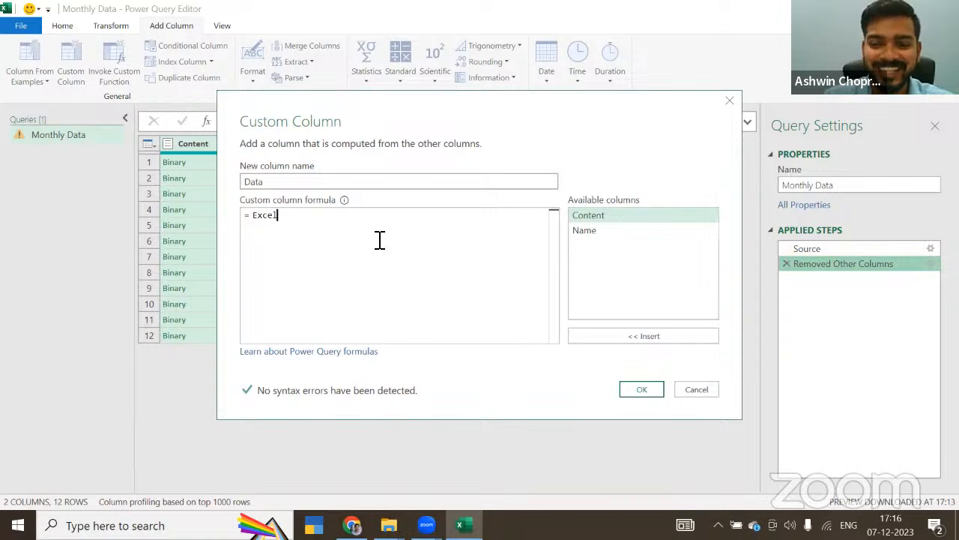
pyautogui.write('.')
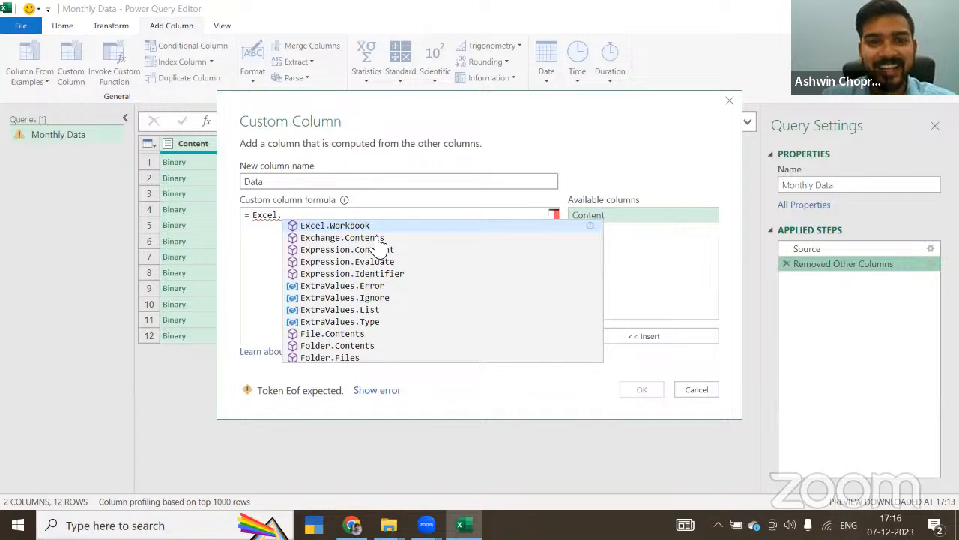
pyautogui.click(349, 227)
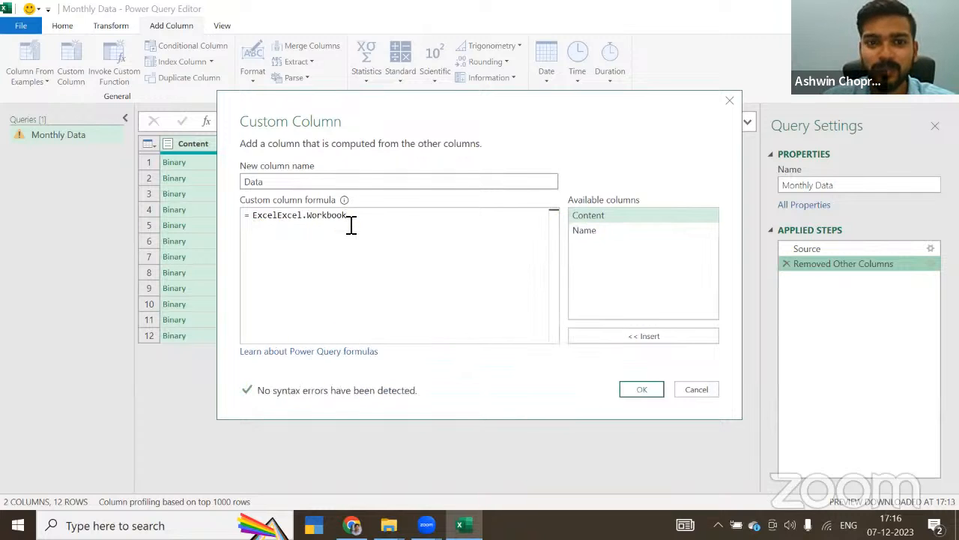
pyautogui.moveTo(366, 221); pyautogui.dragTo(278, 222)
pyautogui.press('BackSpace')
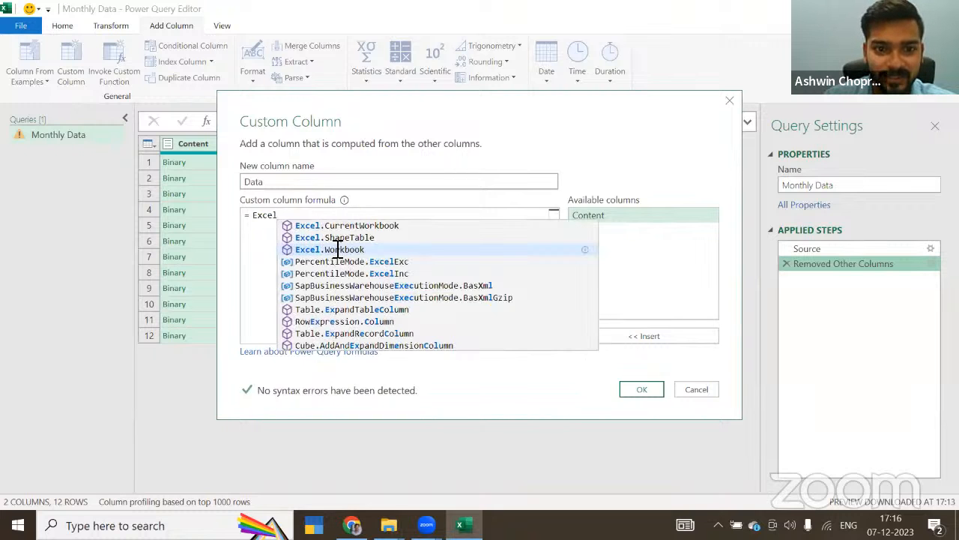
# Step: Complete the Data column's formula as Excel.Workbook([Content]) and add the column to the query
pyautogui.click(338, 249)
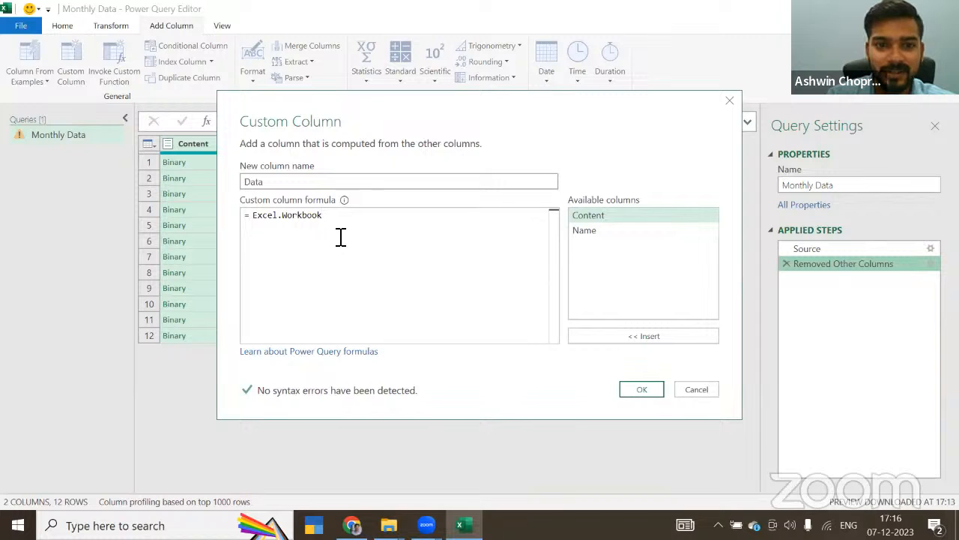
pyautogui.write('([')
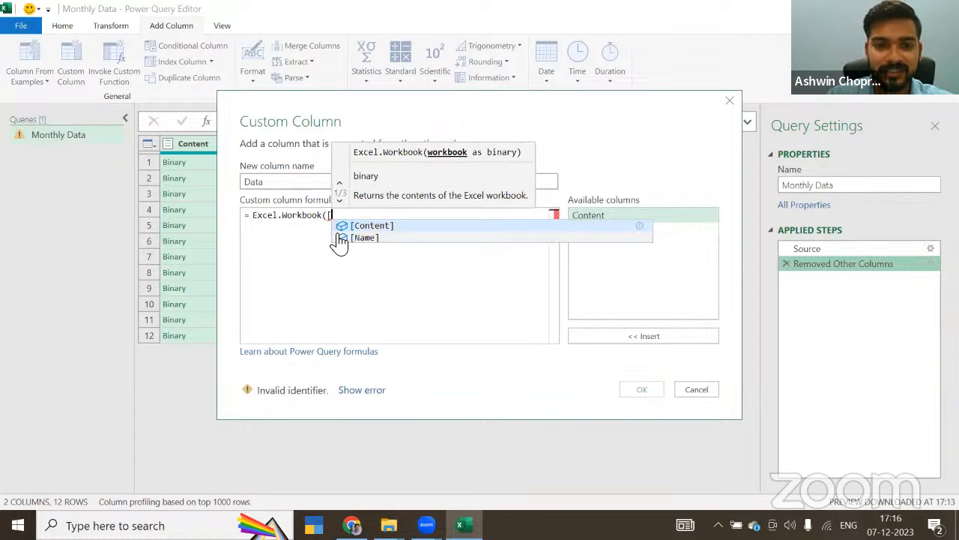
pyautogui.press('Tab')
pyautogui.write(')')
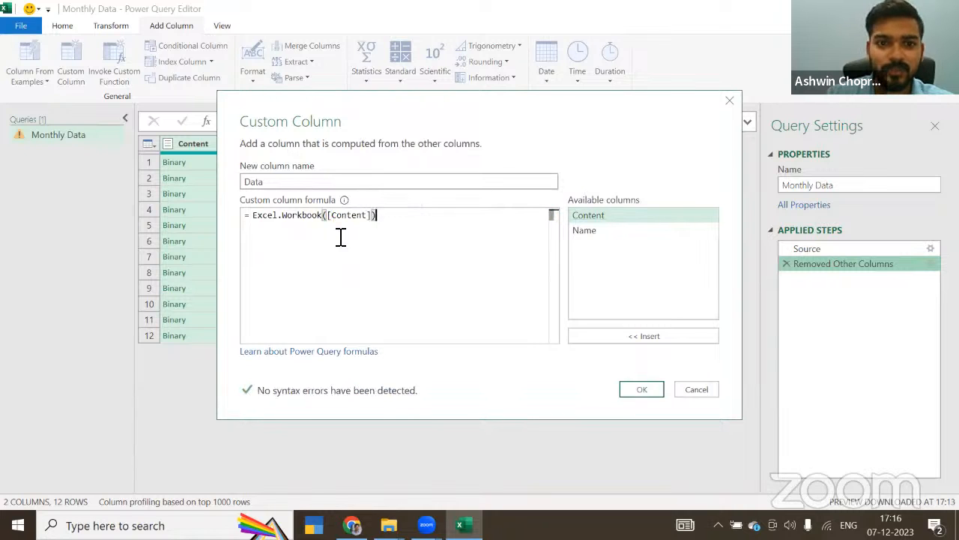
pyautogui.click(642, 391)
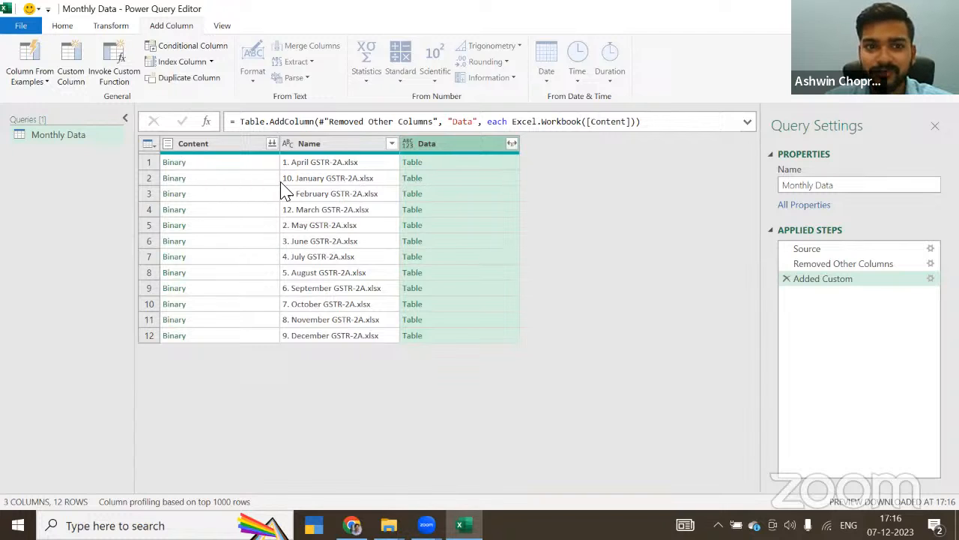
# Step: Expand the Data column with all its fields and remove the Data.Item, Data.Kind and Data.Hidden columns
pyautogui.click(512, 143)
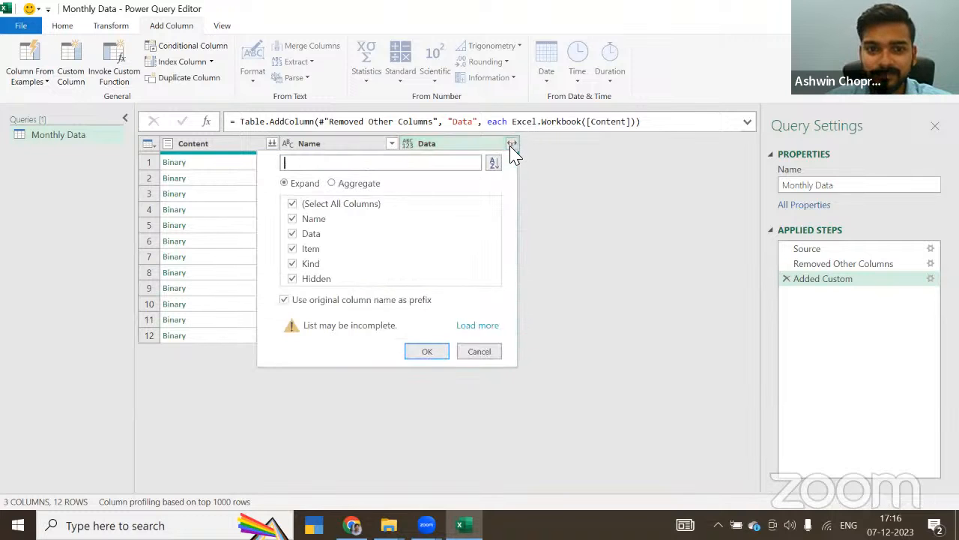
pyautogui.click(429, 351)
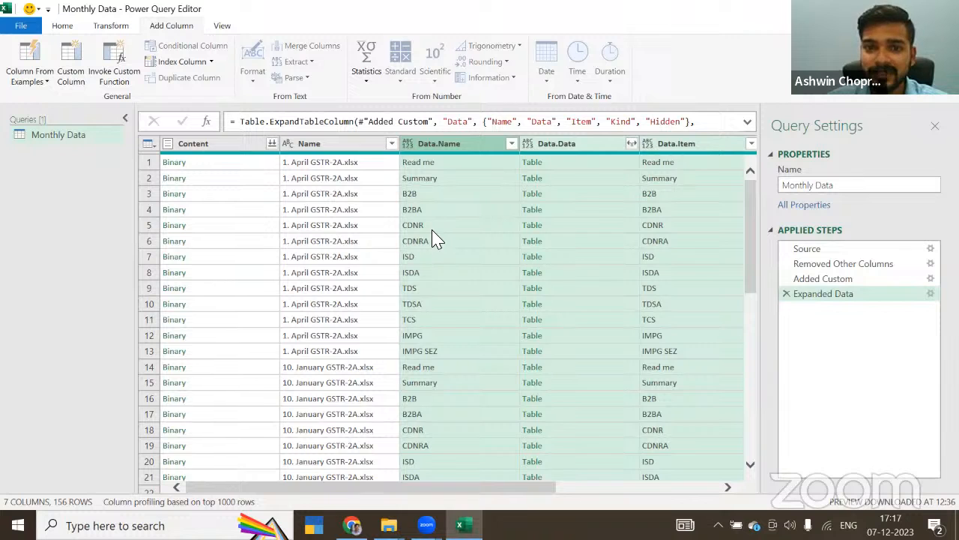
pyautogui.click(670, 147)
pyautogui.hotkey('shift', 'Right')
pyautogui.hotkey('shift', 'Right')
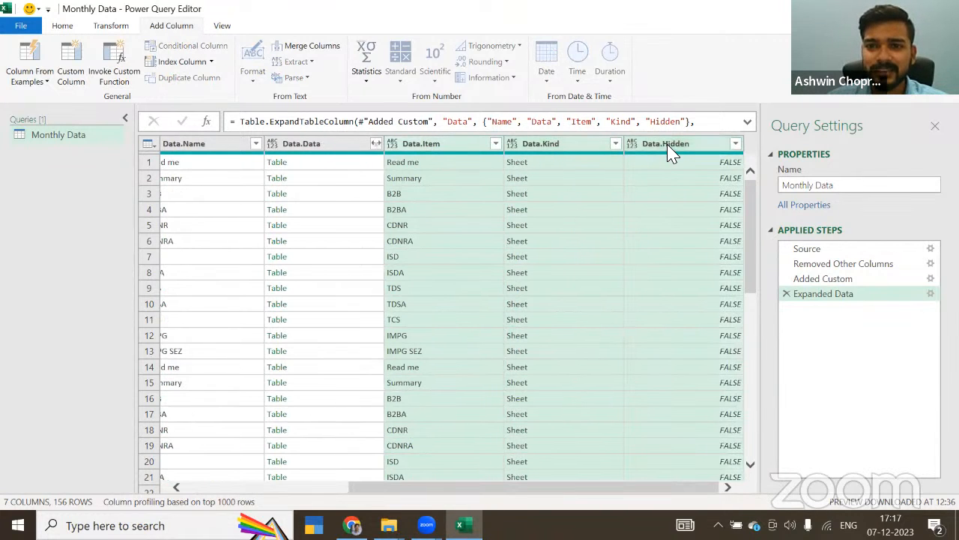
pyautogui.rightClick(671, 150)
pyautogui.click(689, 172)
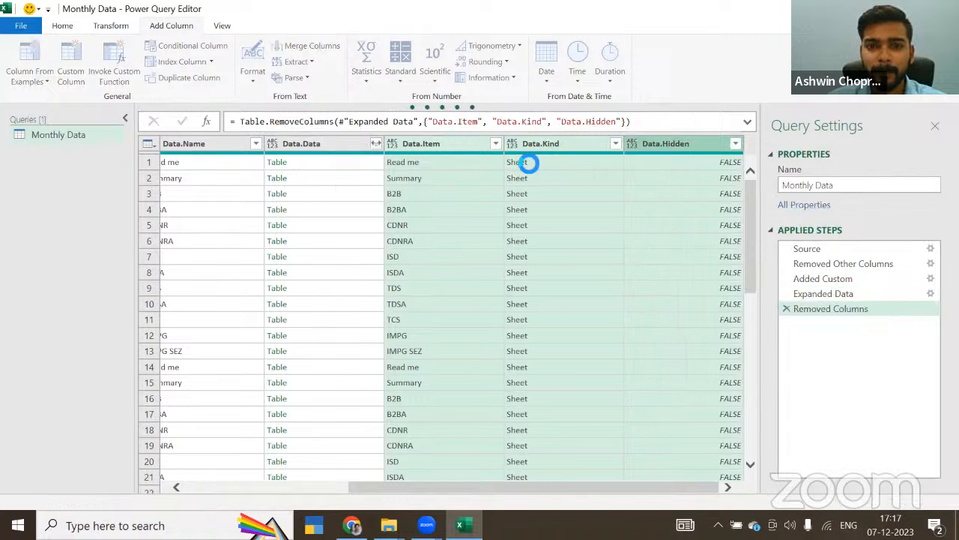
# Step: Try to expand the Data.Data column with all its columns, using the original column name as prefix
pyautogui.click(500, 148)
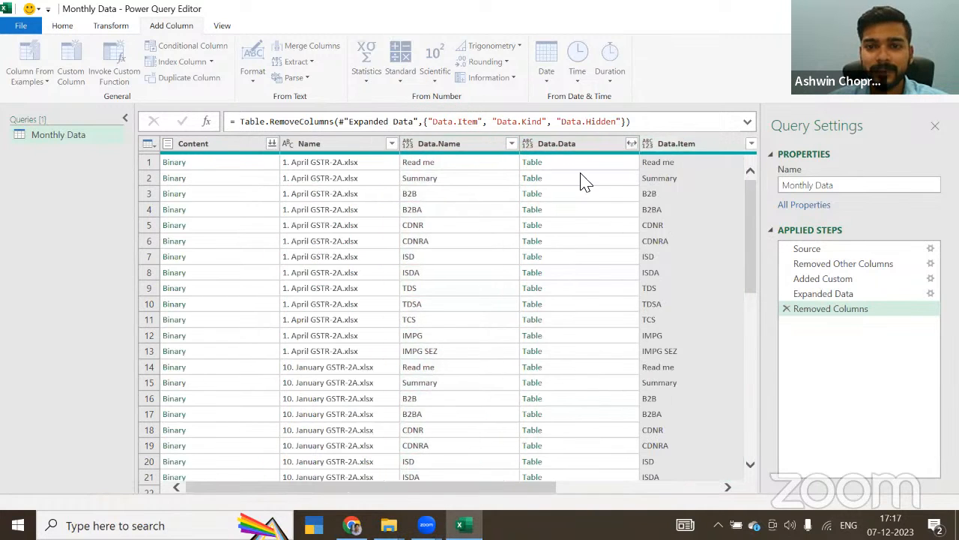
pyautogui.click(531, 149)
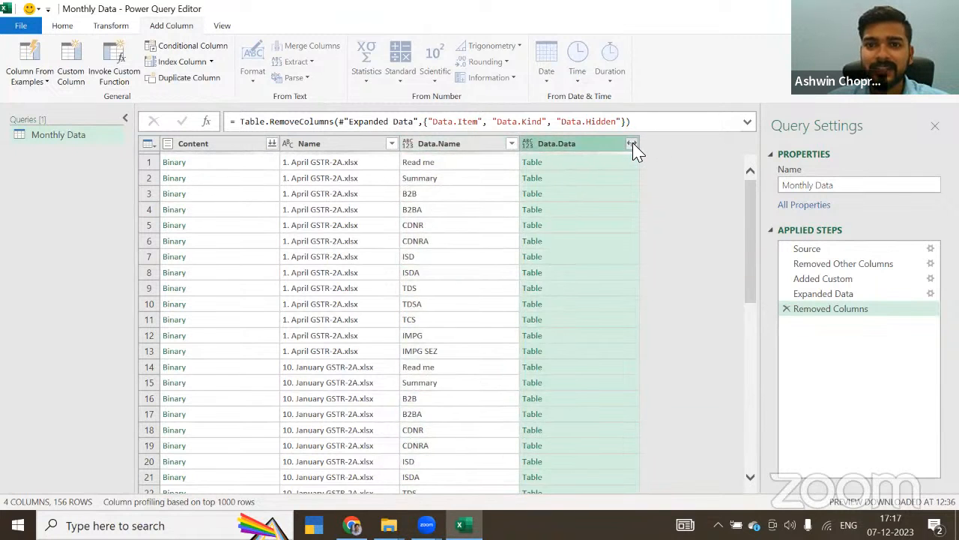
pyautogui.click(632, 145)
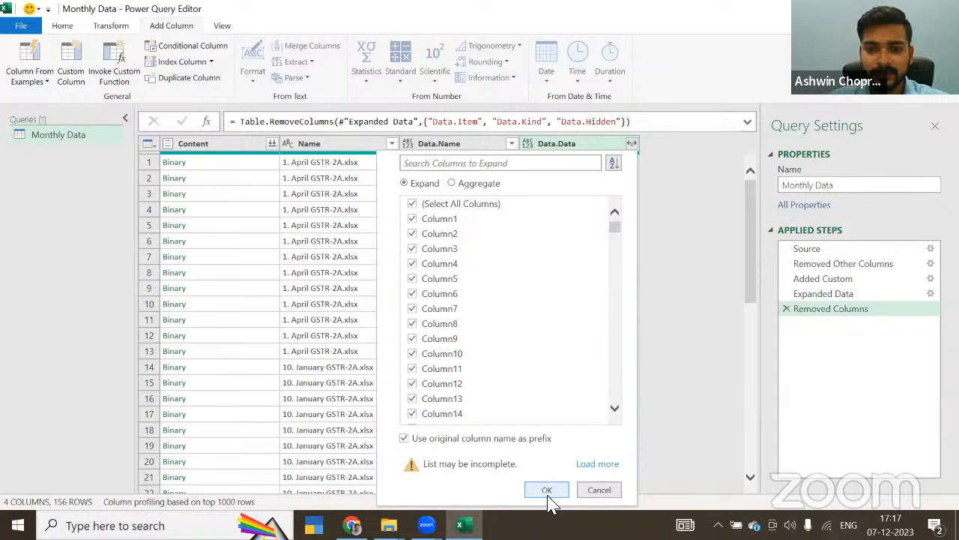
pyautogui.click(548, 491)
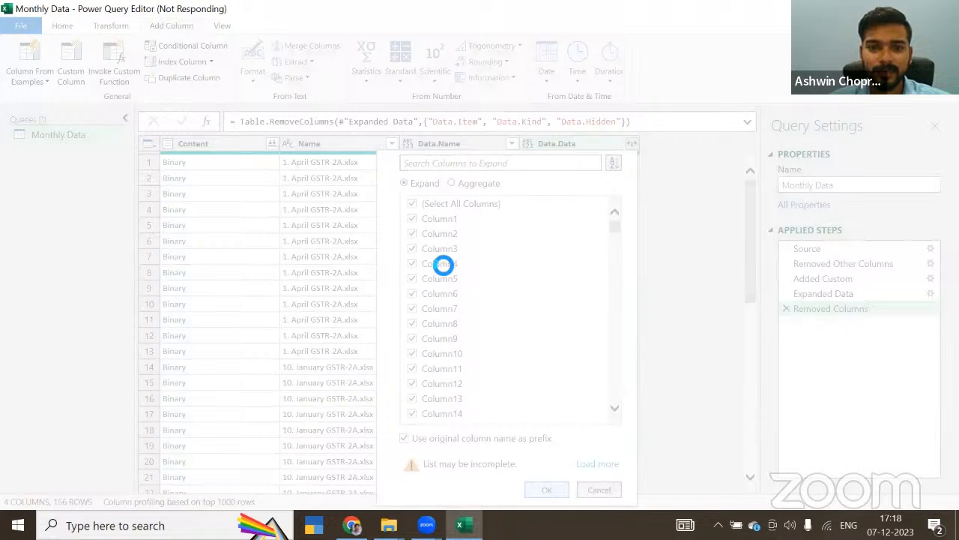
# Step: Force-end the Microsoft Excel task in Task Manager and reopen Consolidated GSTR2A.xlsx from the GSTR 2A folder
pyautogui.hotkey('ctrl', 'shift', 'Escape')
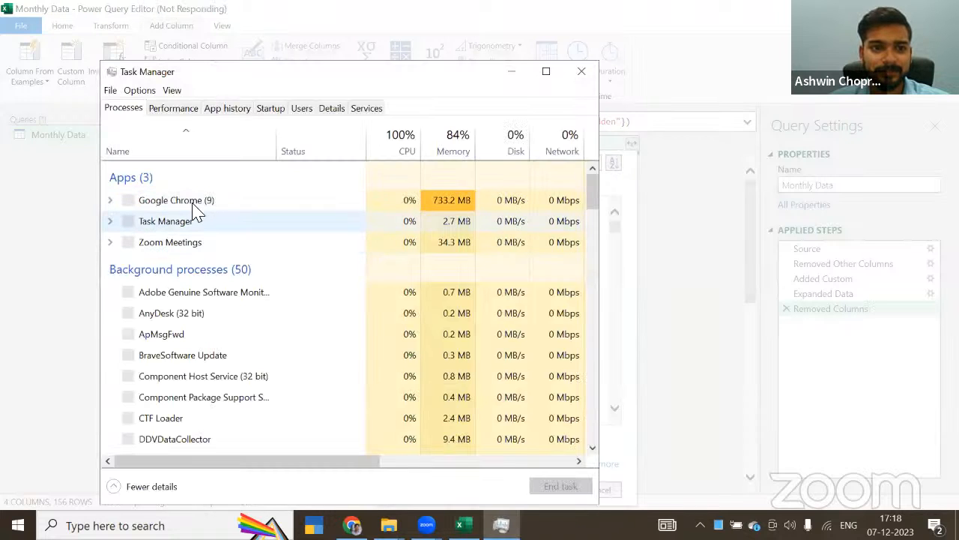
pyautogui.scroll(-1, 317, 270)
pyautogui.click(150, 209)
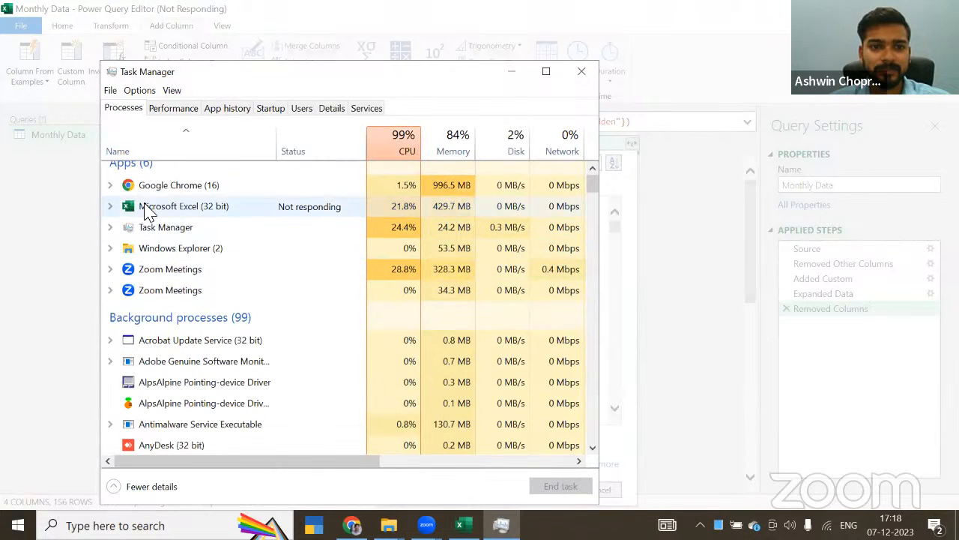
pyautogui.click(561, 487)
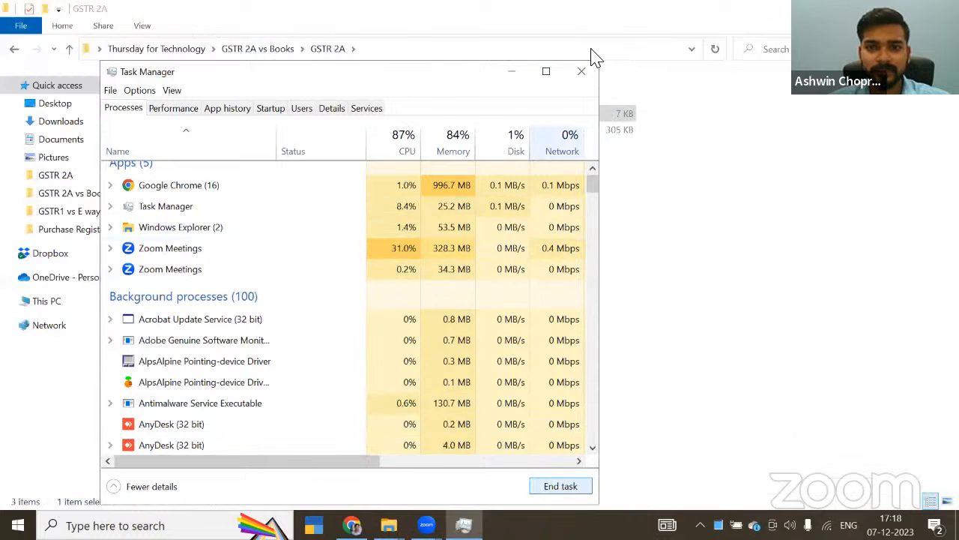
pyautogui.click(582, 71)
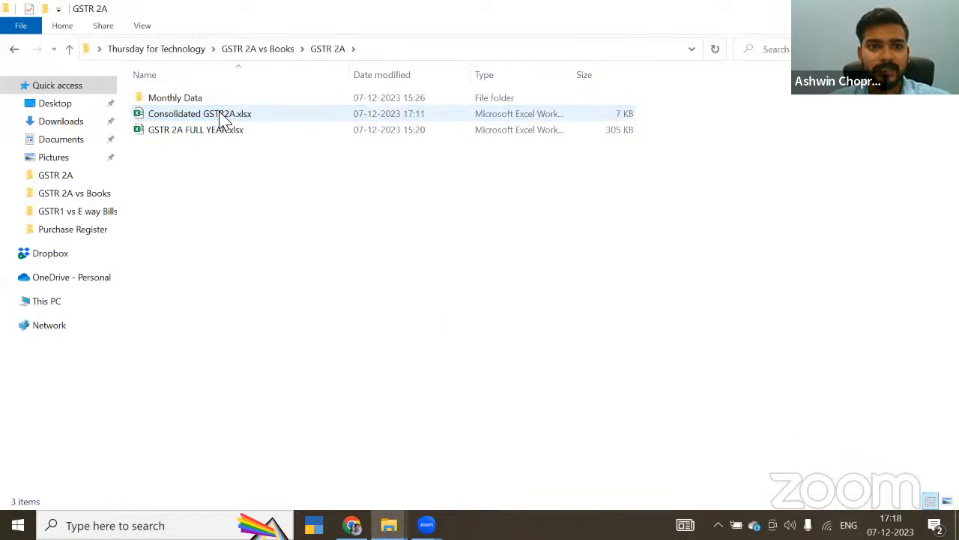
pyautogui.doubleClick(220, 116)
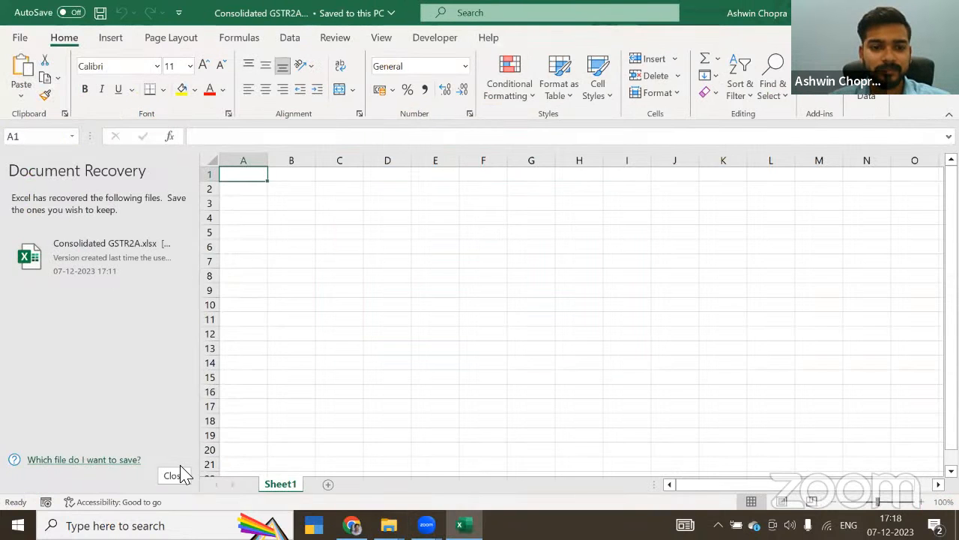
# Step: Import the Monthly Data folder from GSTR 2A as a folder data source and open it in the Power Query Editor
pyautogui.click(178, 475)
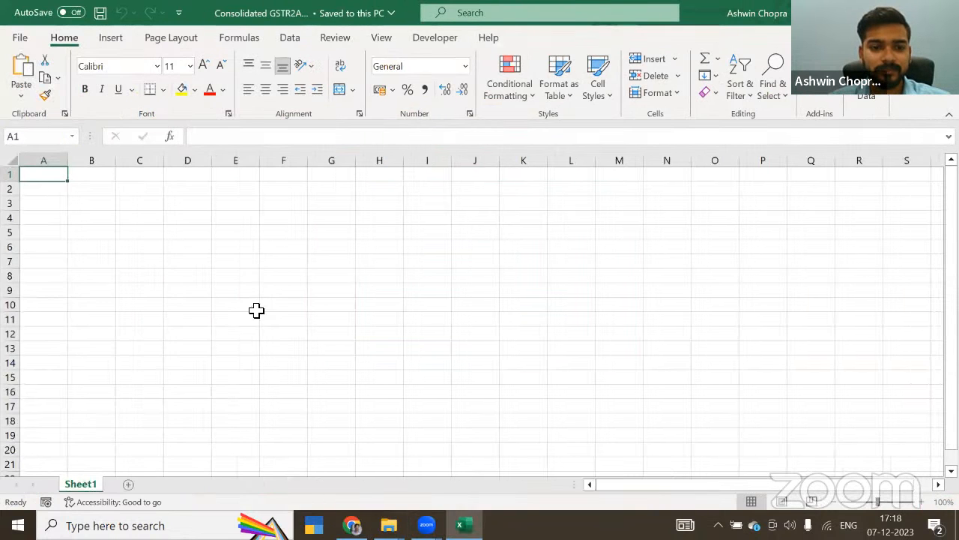
pyautogui.click(289, 38)
pyautogui.click(21, 82)
pyautogui.moveTo(118, 124)
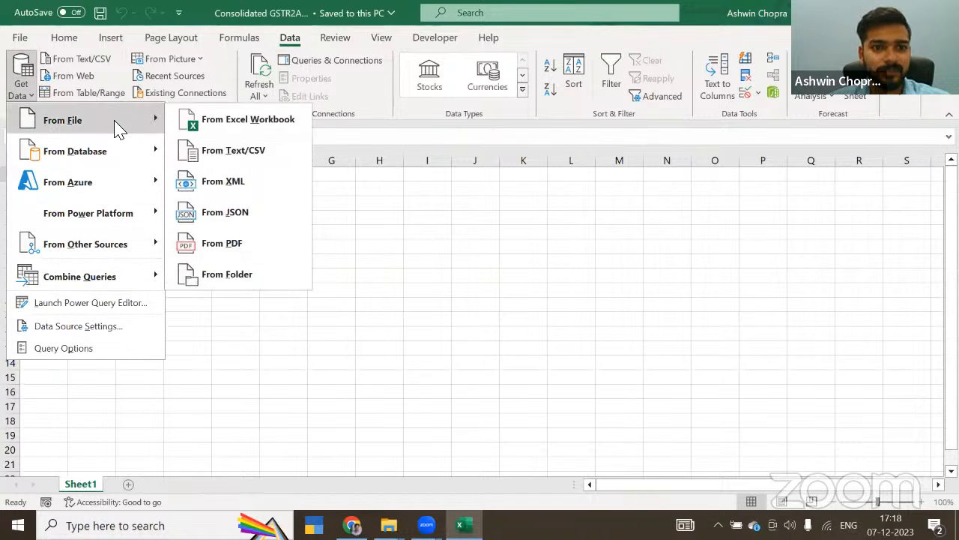
pyautogui.click(240, 277)
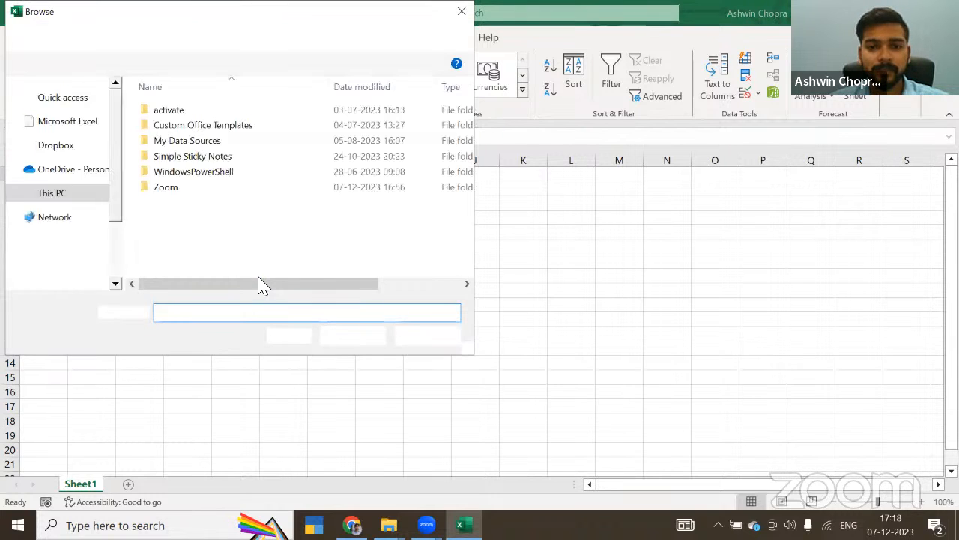
pyautogui.click(77, 124)
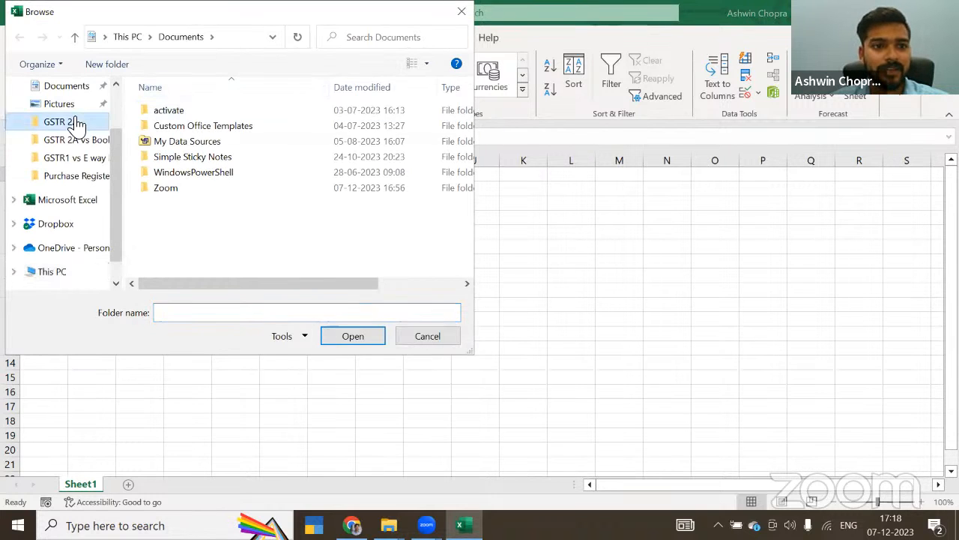
pyautogui.click(177, 112)
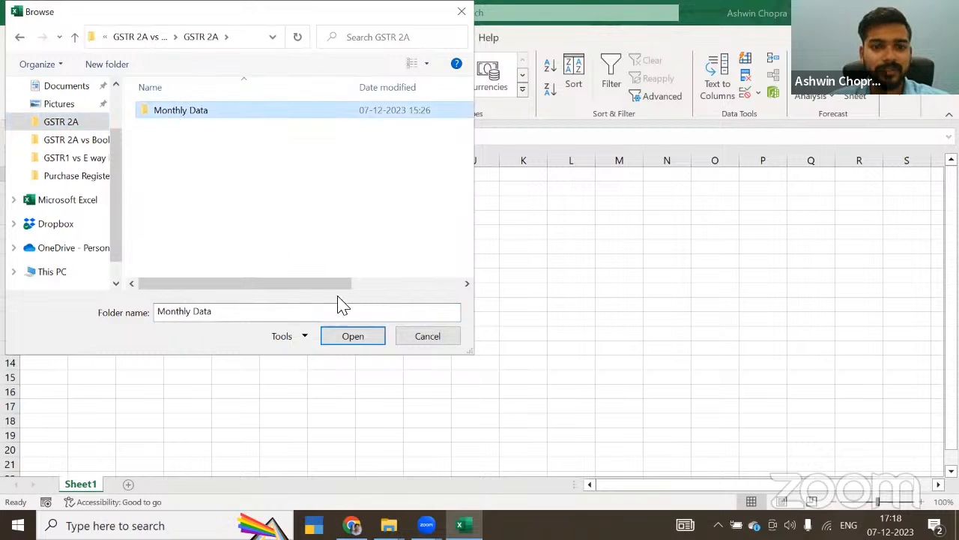
pyautogui.click(366, 338)
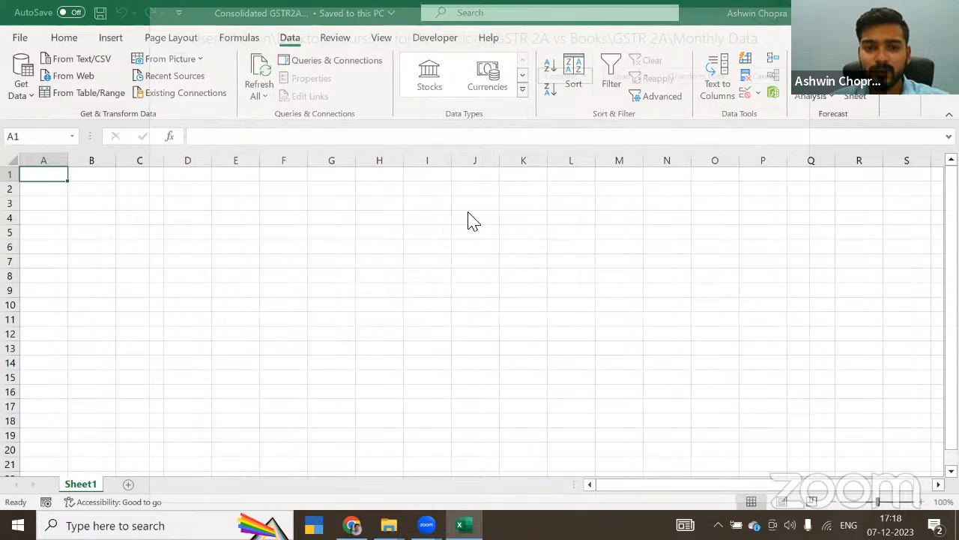
pyautogui.click(690, 472)
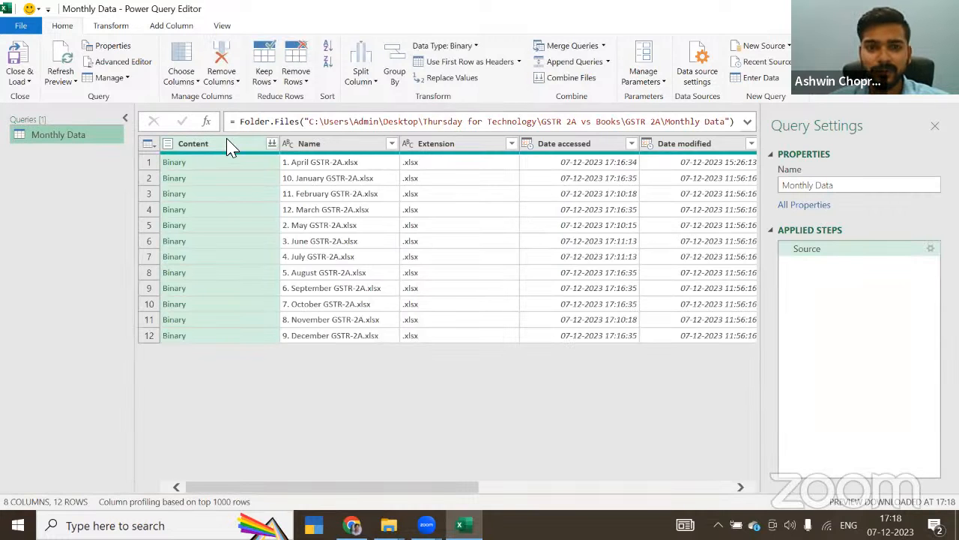
# Step: Keep only the Content and Name columns in the Monthly Data query, removing all other columns
pyautogui.click(244, 145)
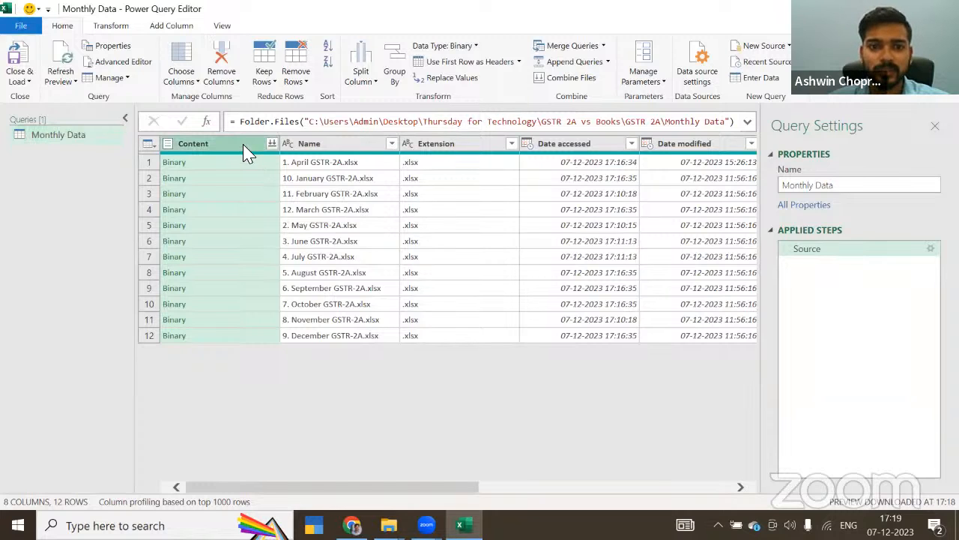
pyautogui.hotkey('shift', 'Right')
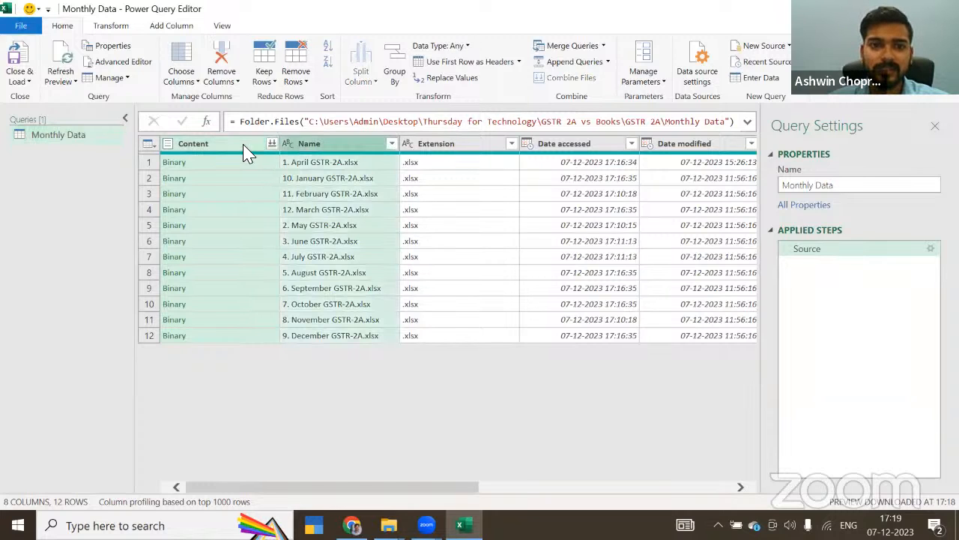
pyautogui.rightClick(318, 147)
pyautogui.click(375, 188)
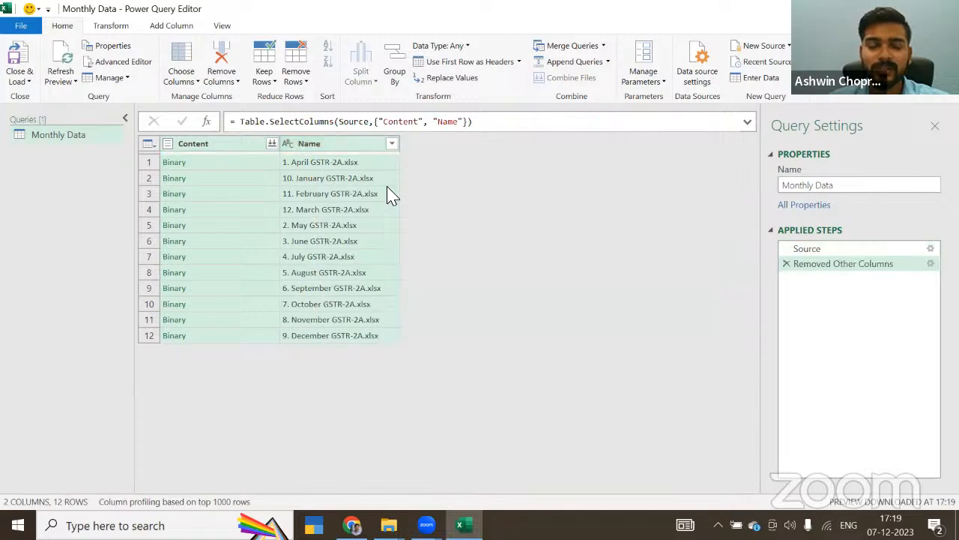
# Step: Add a custom column named Data with the formula Excel.Workbook([Content])
pyautogui.click(170, 27)
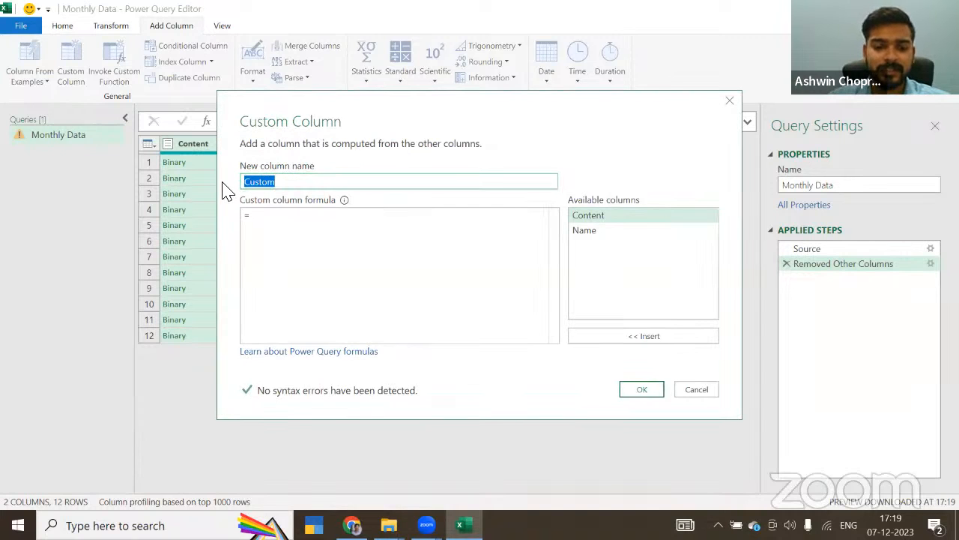
pyautogui.write('Data')
pyautogui.click(292, 225)
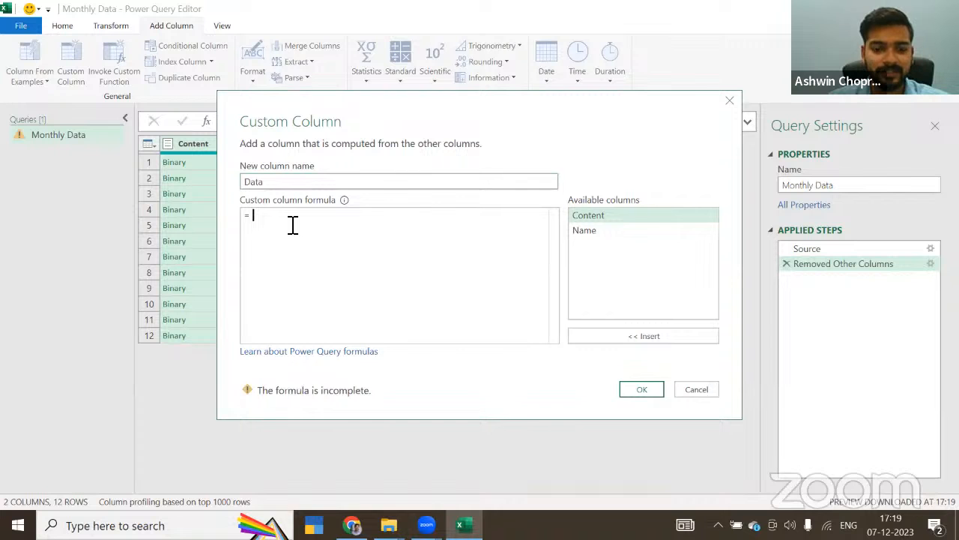
pyautogui.write('Exce')
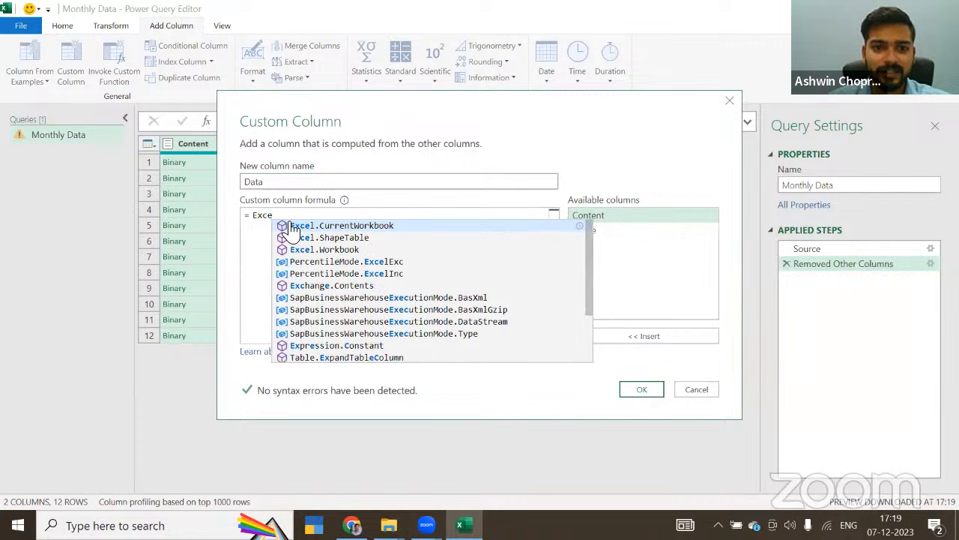
pyautogui.click(328, 249)
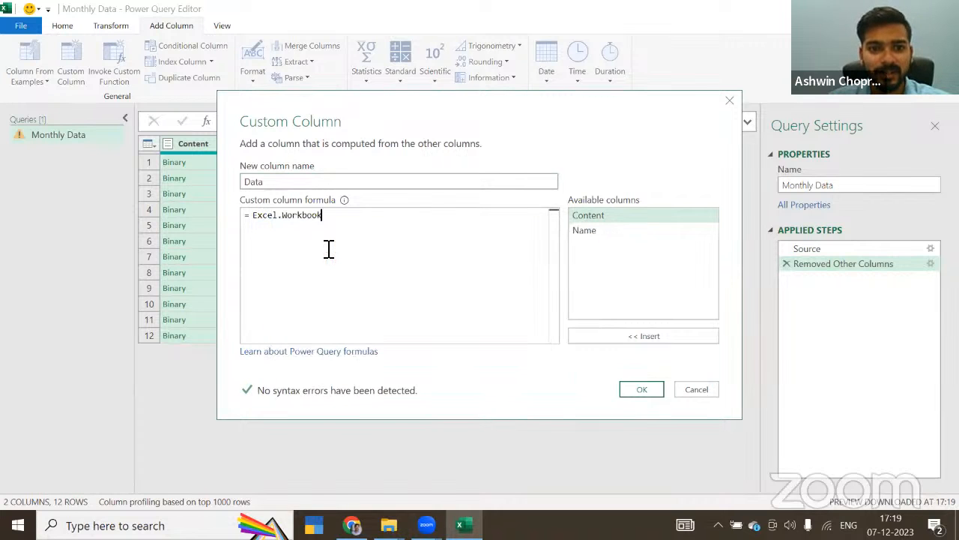
pyautogui.write('(')
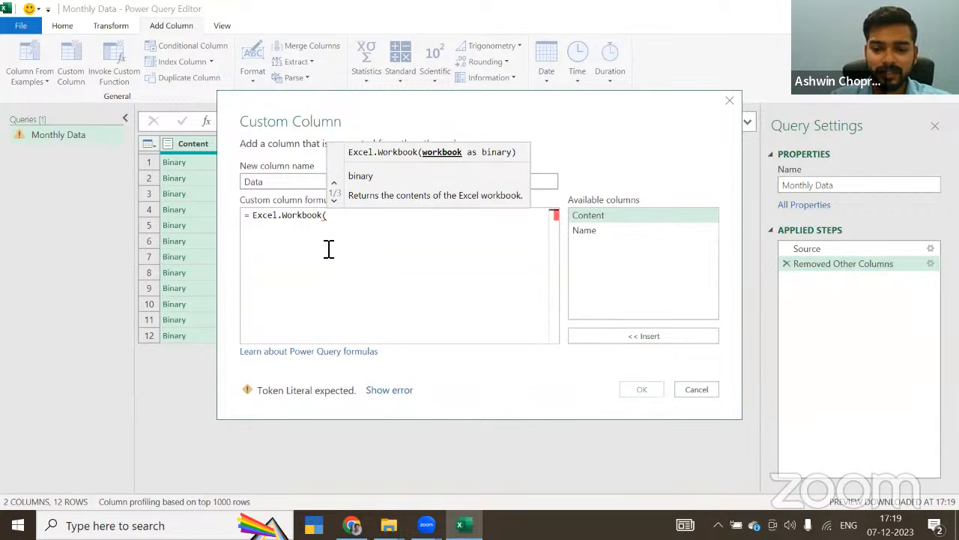
pyautogui.write('[')
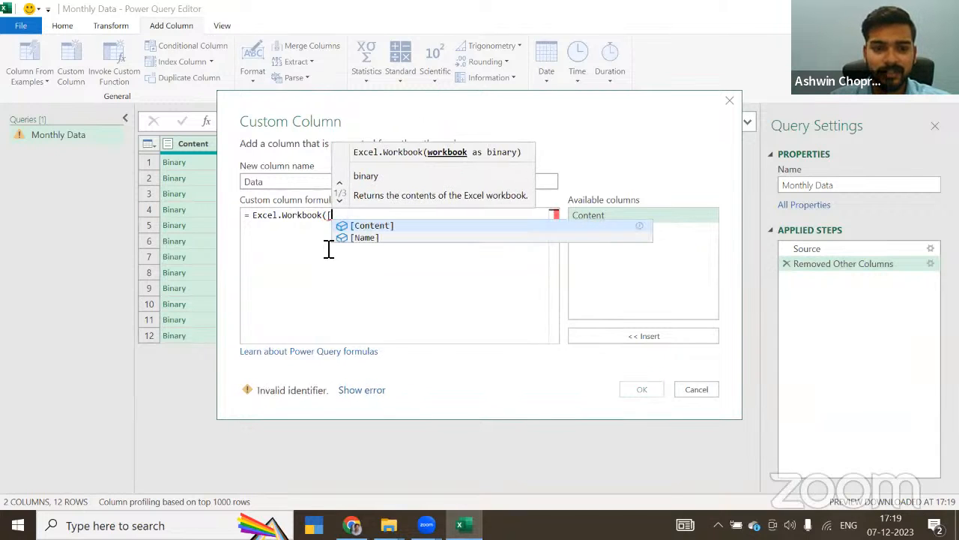
pyautogui.press('Tab')
pyautogui.write(')')
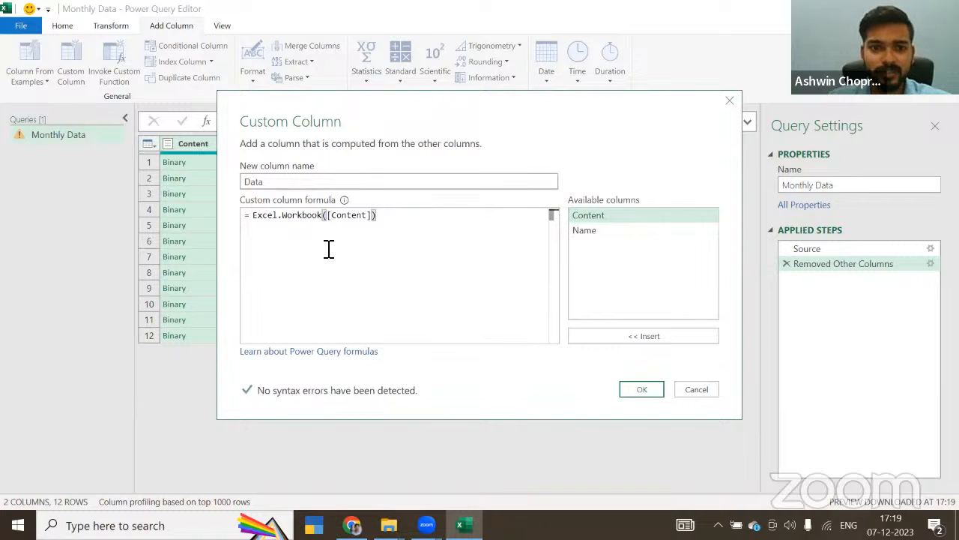
pyautogui.click(637, 391)
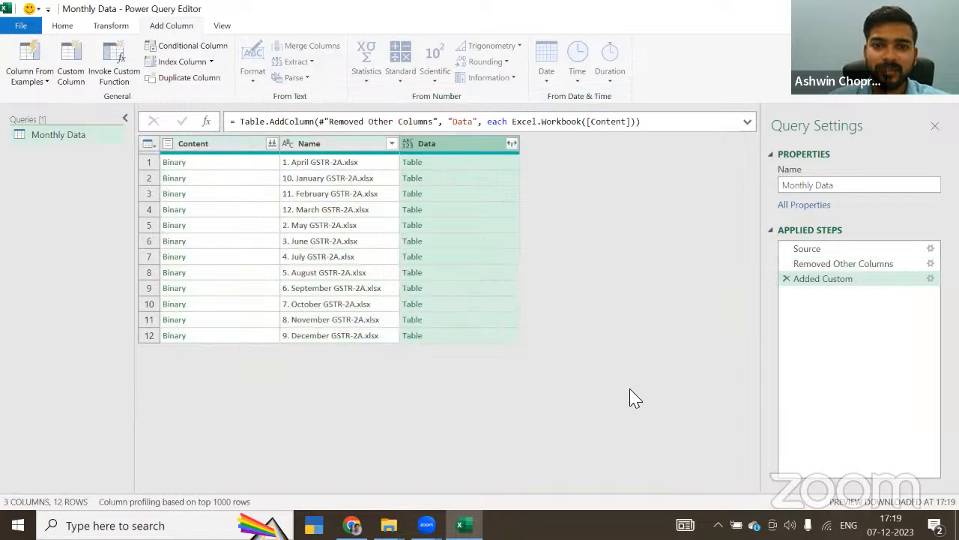
# Step: Expand the Data column with all its fields and remove the Data.Item, Data.Kind and Data.Hidden columns
pyautogui.click(512, 144)
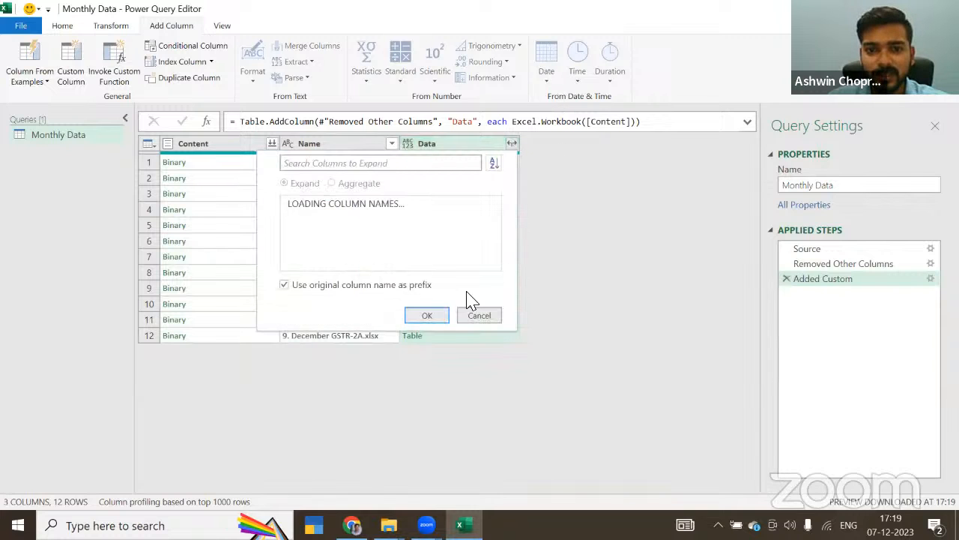
pyautogui.click(436, 350)
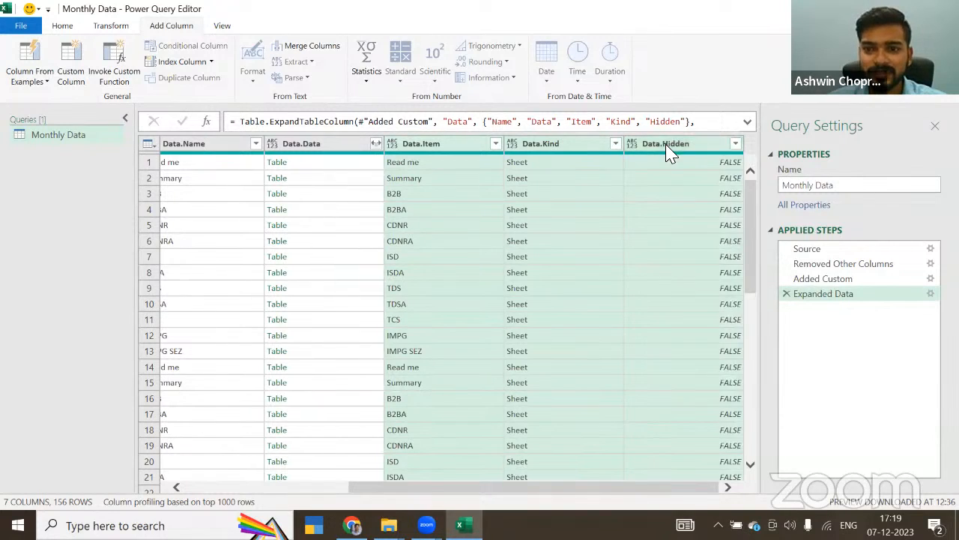
pyautogui.rightClick(670, 153)
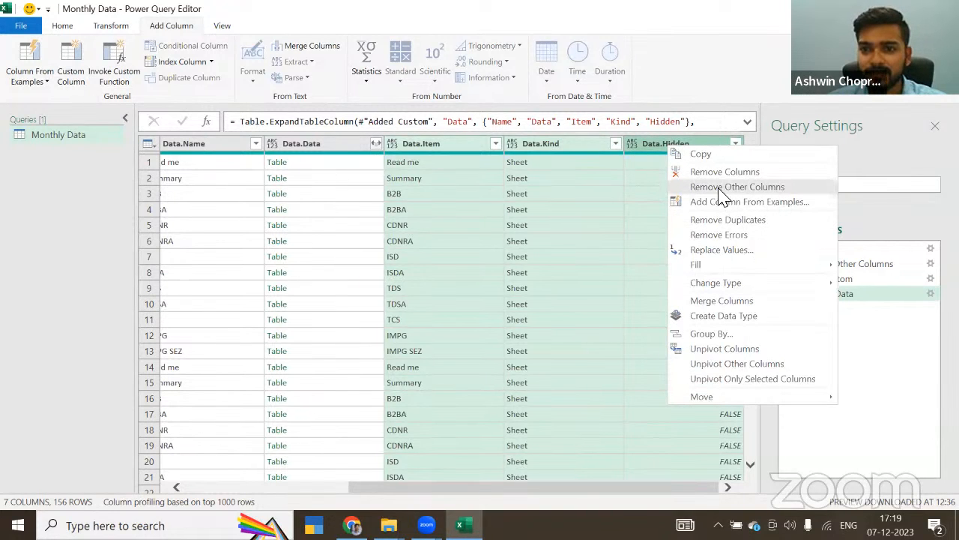
pyautogui.click(711, 177)
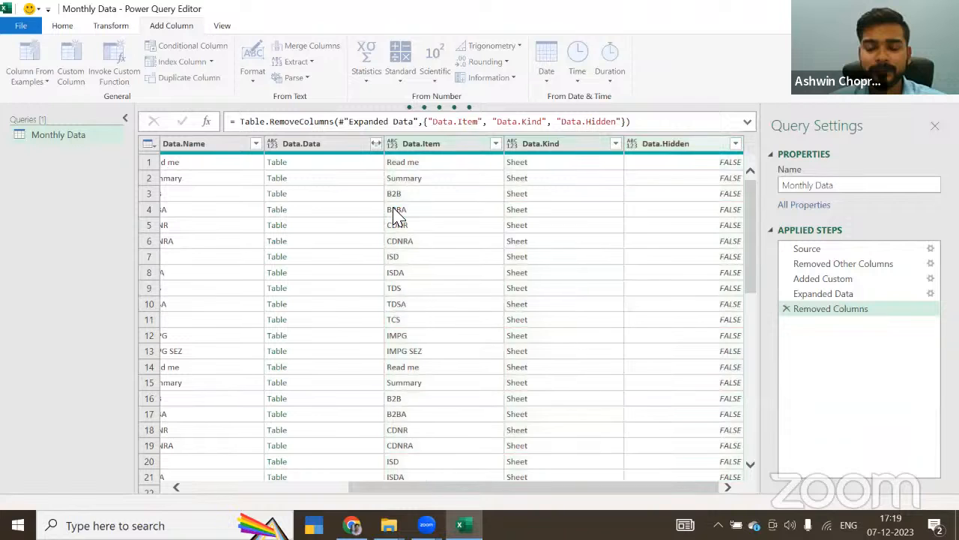
pyautogui.click(564, 147)
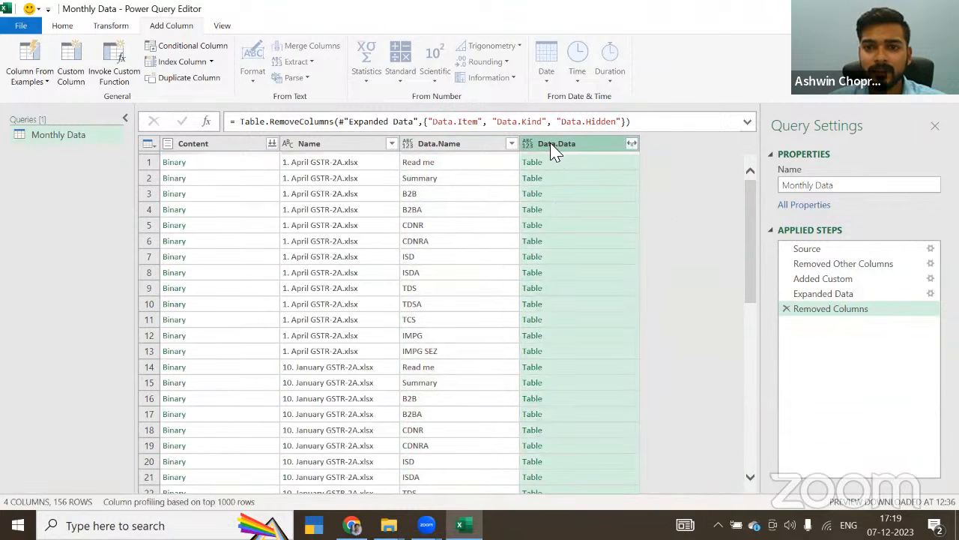
pyautogui.click(632, 145)
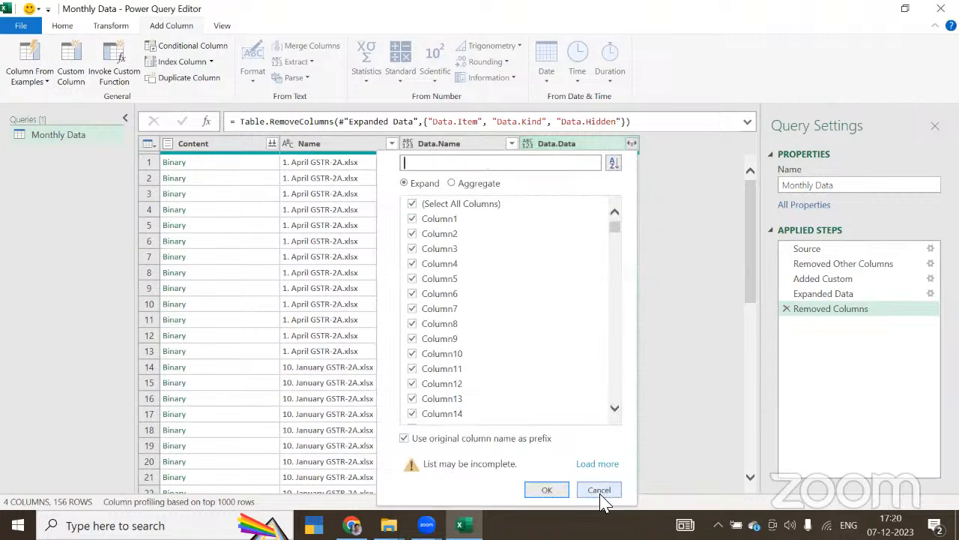
pyautogui.click(601, 493)
# Step: Filter the Data.Name column to keep only the B2B sheets
pyautogui.click(446, 146)
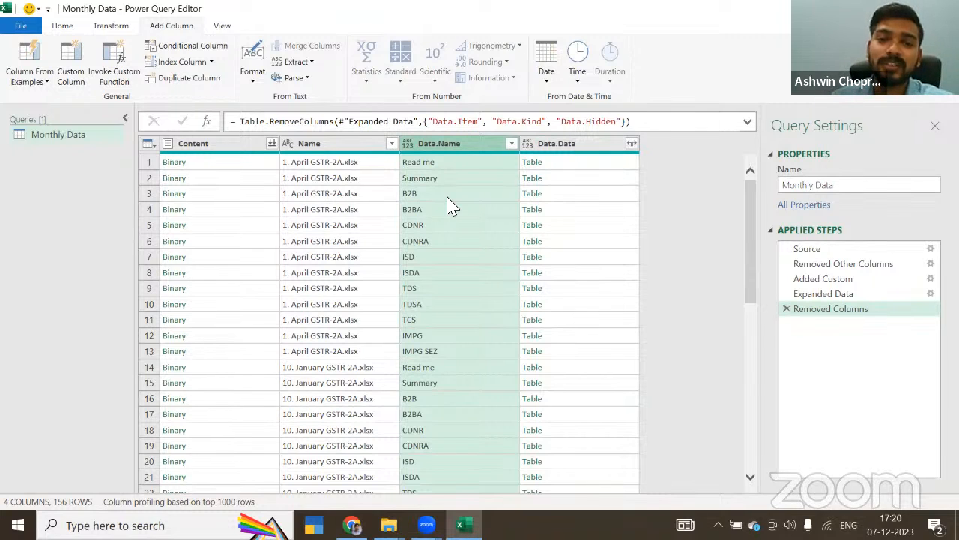
pyautogui.click(512, 144)
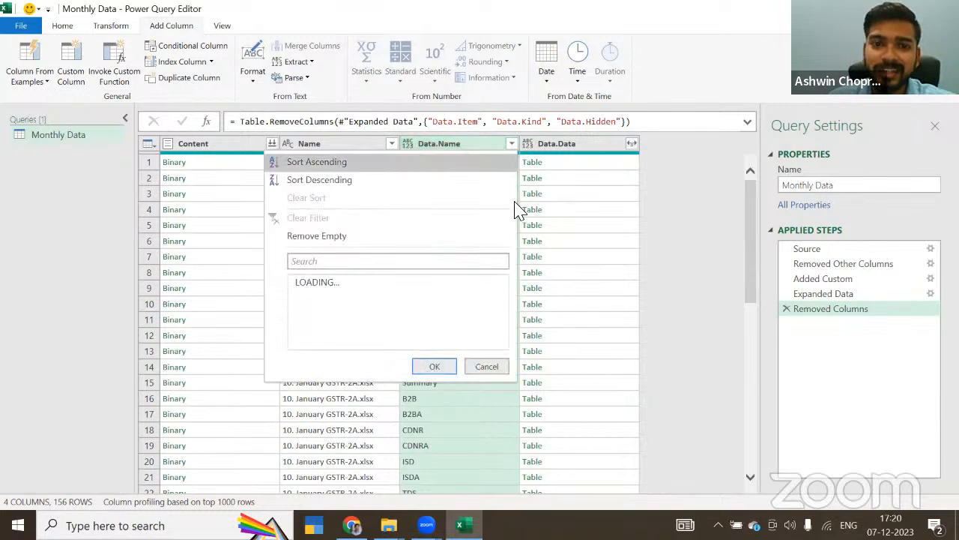
pyautogui.click(345, 301)
pyautogui.click(317, 315)
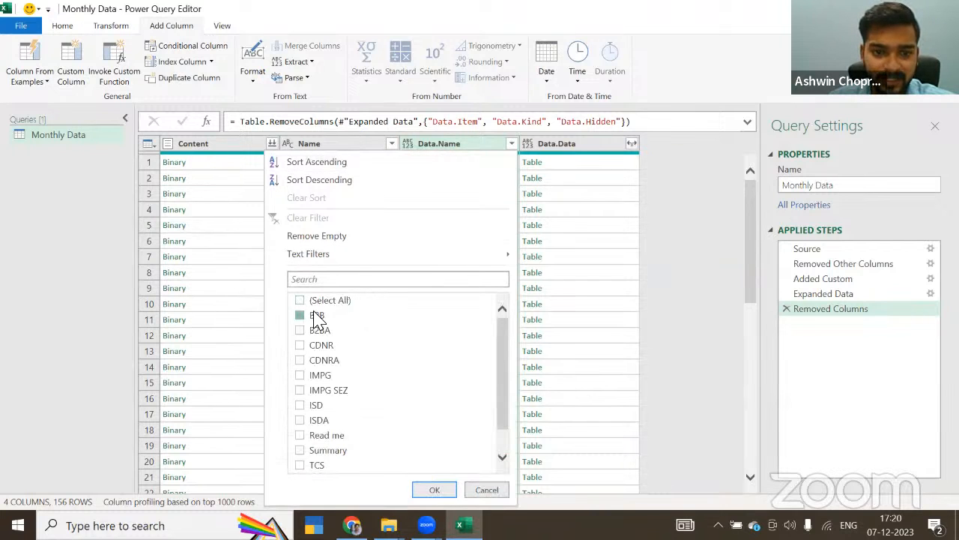
pyautogui.click(435, 490)
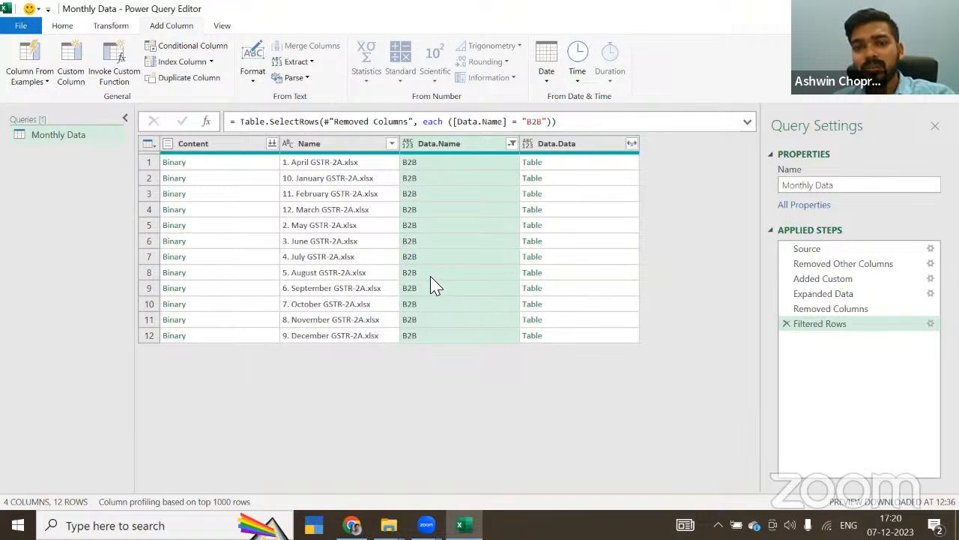
# Step: Expand the Data.Data column with all its columns, using the original column name as prefix, and load the query into the workbook
pyautogui.click(631, 143)
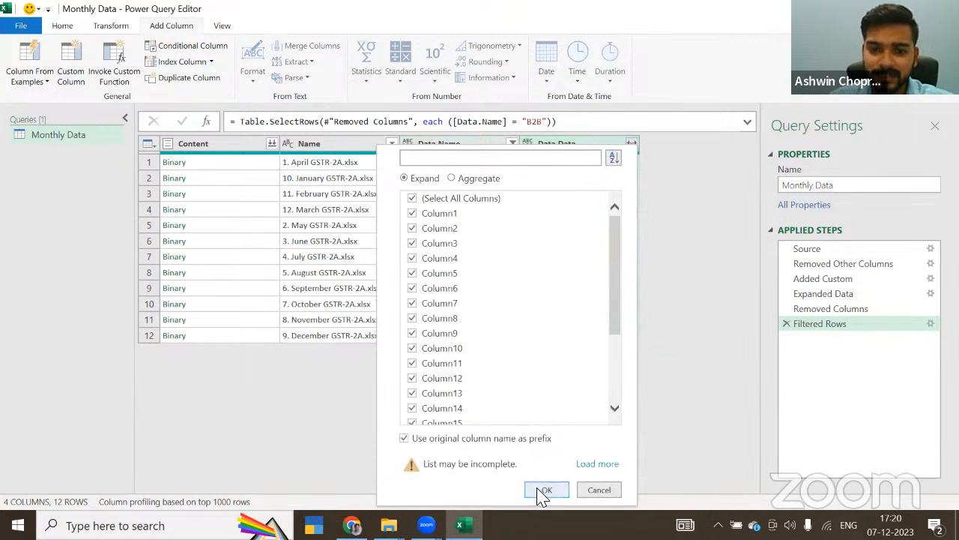
pyautogui.click(543, 491)
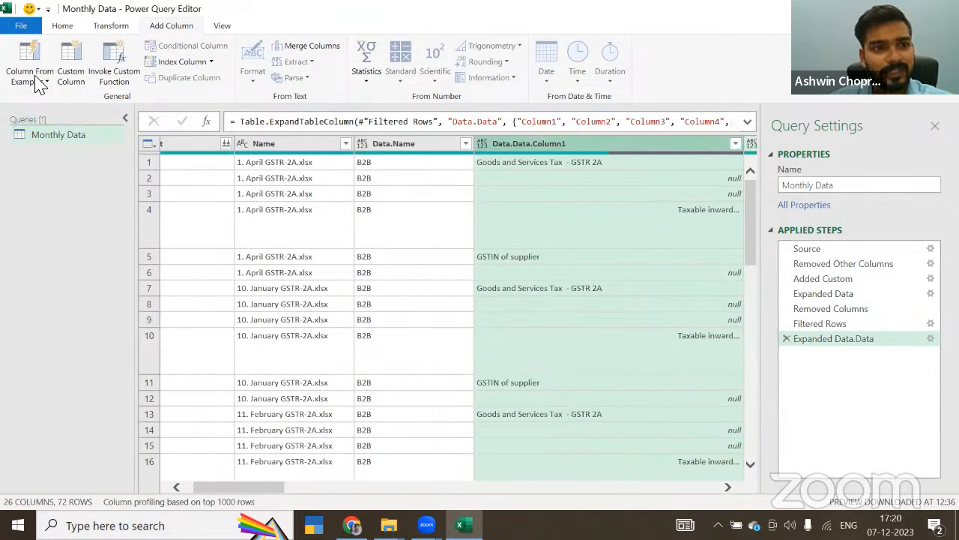
pyautogui.click(64, 29)
pyautogui.click(22, 57)
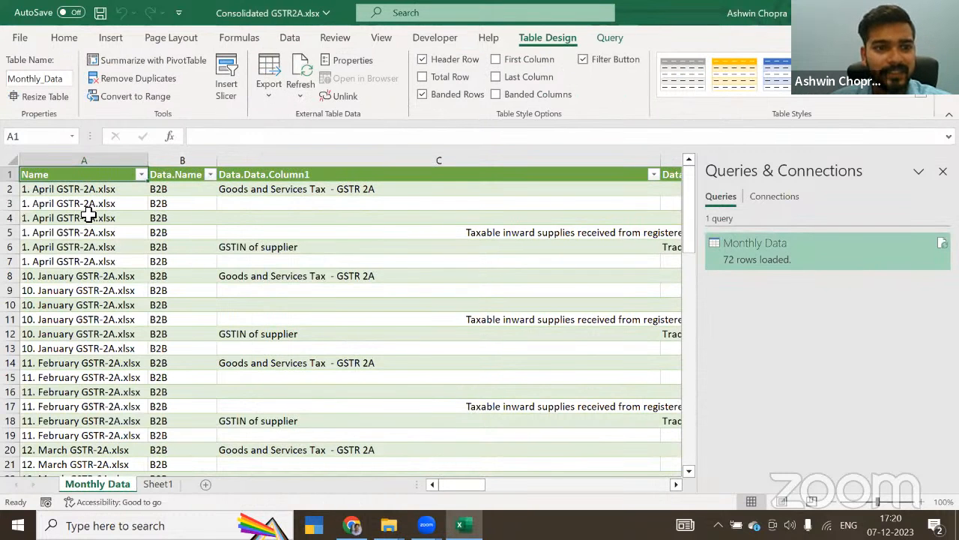
# Step: Review the source file entries in the Name column and the Data.Name header of the loaded table
pyautogui.click(71, 189)
pyautogui.moveTo(78, 238); pyautogui.dragTo(60, 420)
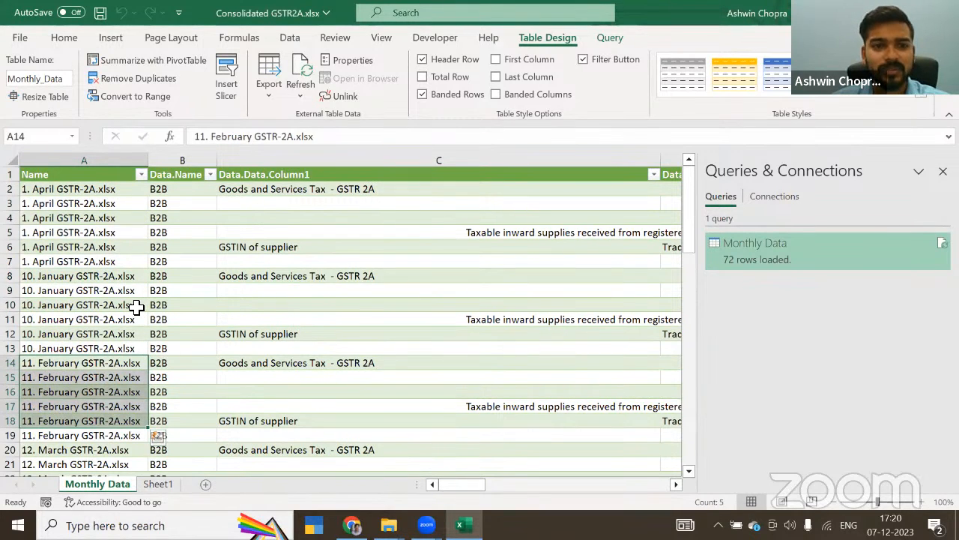
pyautogui.click(180, 176)
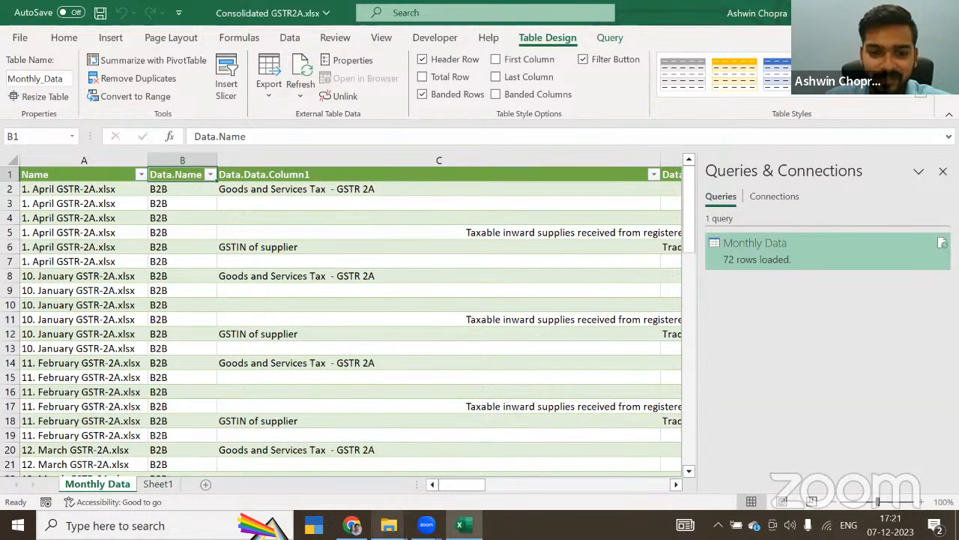
# Step: Switch to File Explorer and open the Monthly Data folder inside GSTR 2A
pyautogui.moveTo(388, 525)
pyautogui.click(439, 475)
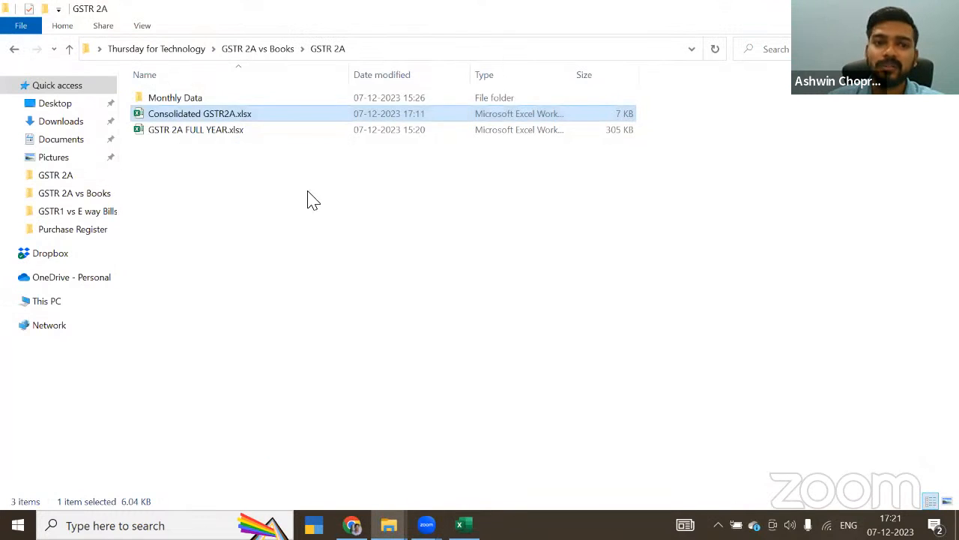
pyautogui.doubleClick(229, 97)
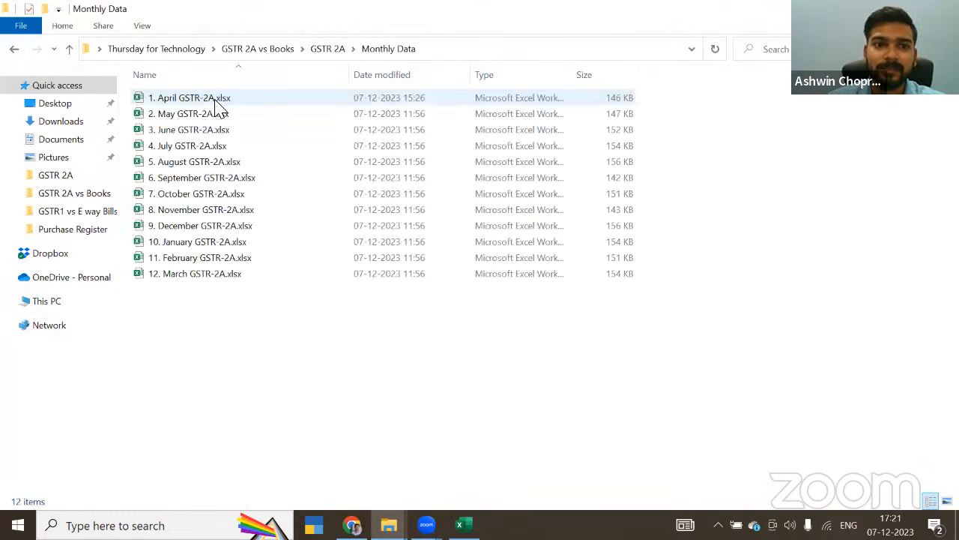
# Step: In 1. April GSTR-2A.xlsx, paste the whole B2B sheet over itself as values only and save the workbook
pyautogui.click(216, 99)
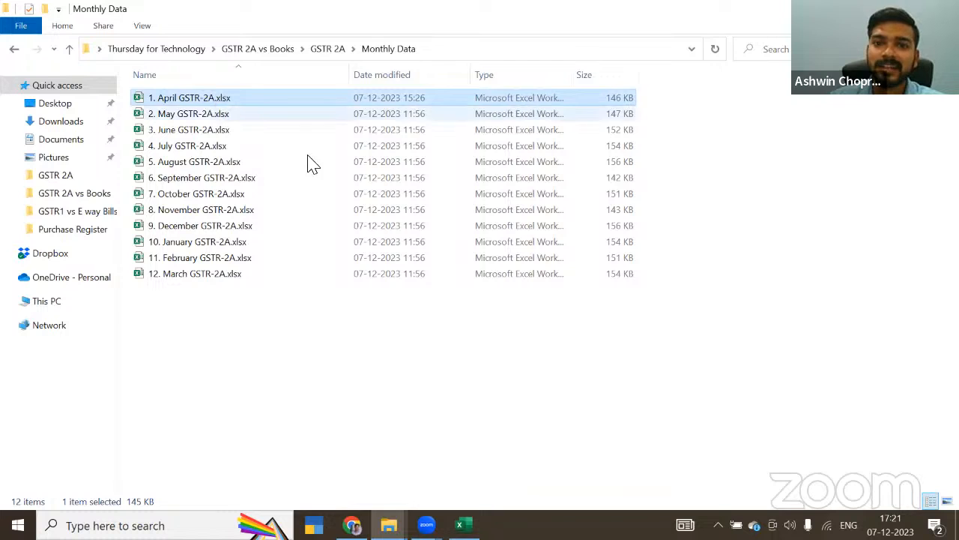
pyautogui.hotkey('alt', 'Tab')
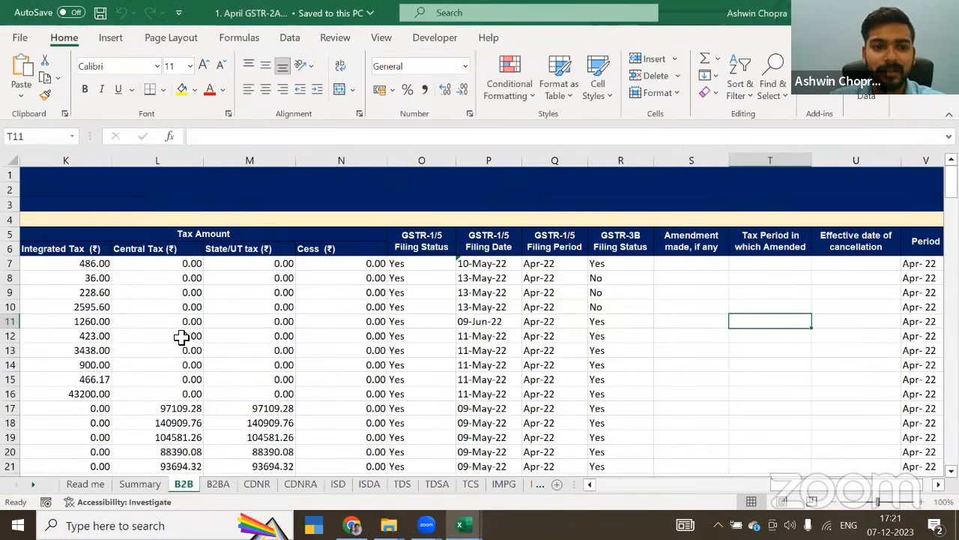
pyautogui.click(181, 337)
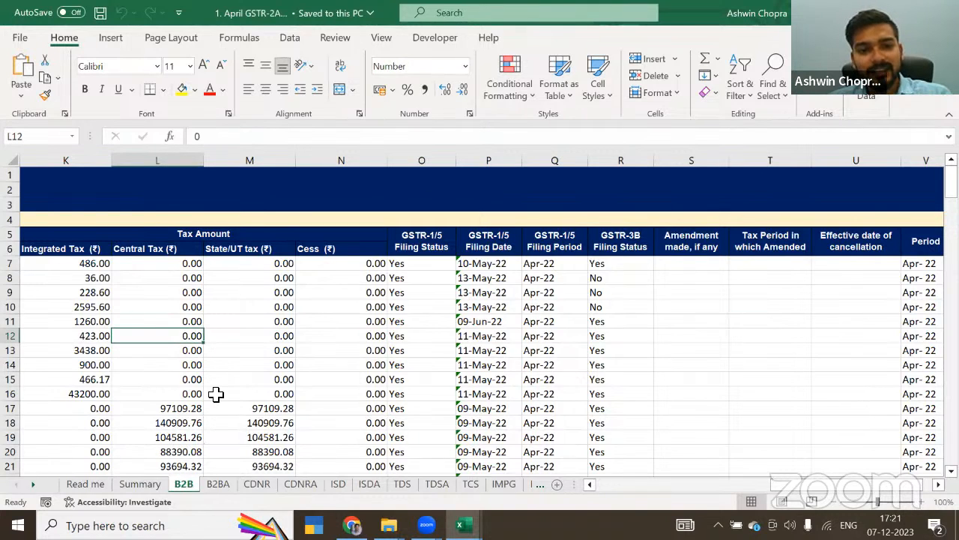
pyautogui.hotkey('ctrl', 'a')
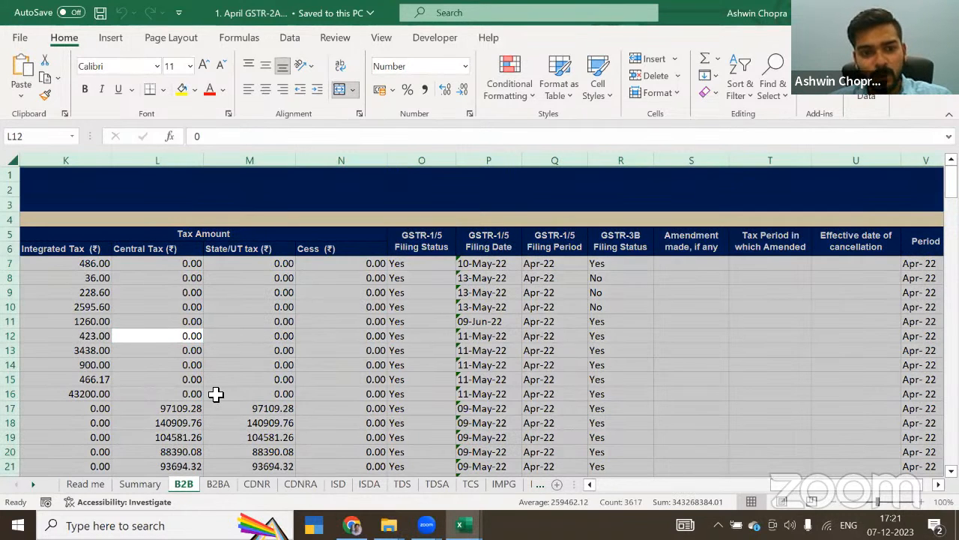
pyautogui.hotkey('ctrl', 'c')
pyautogui.hotkey('ctrl', 'alt', 'v')
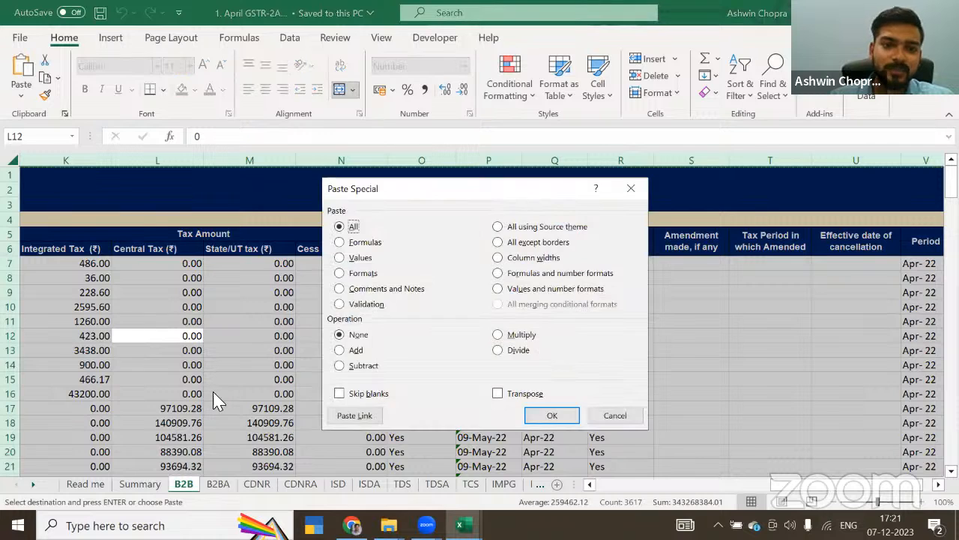
pyautogui.press('v')
pyautogui.press('Return')
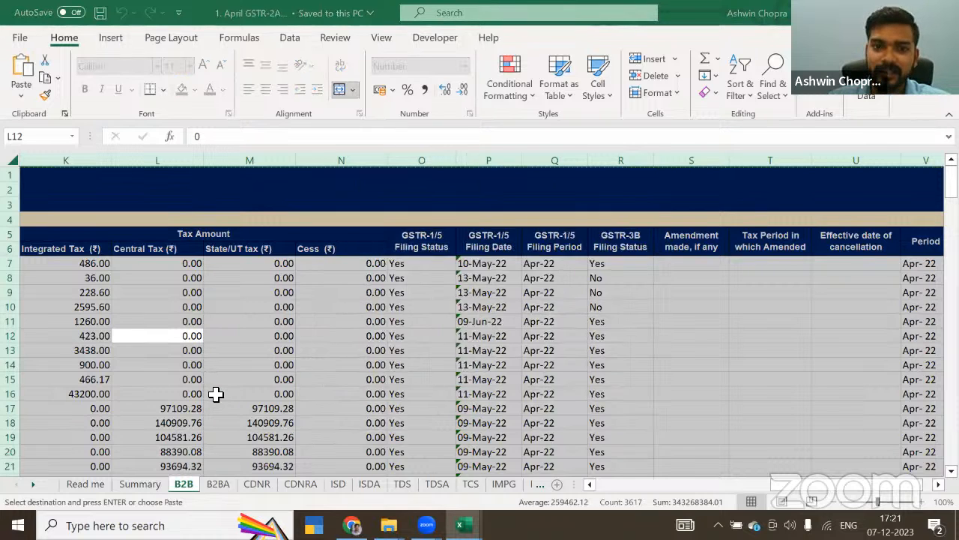
pyautogui.hotkey('ctrl', 's')
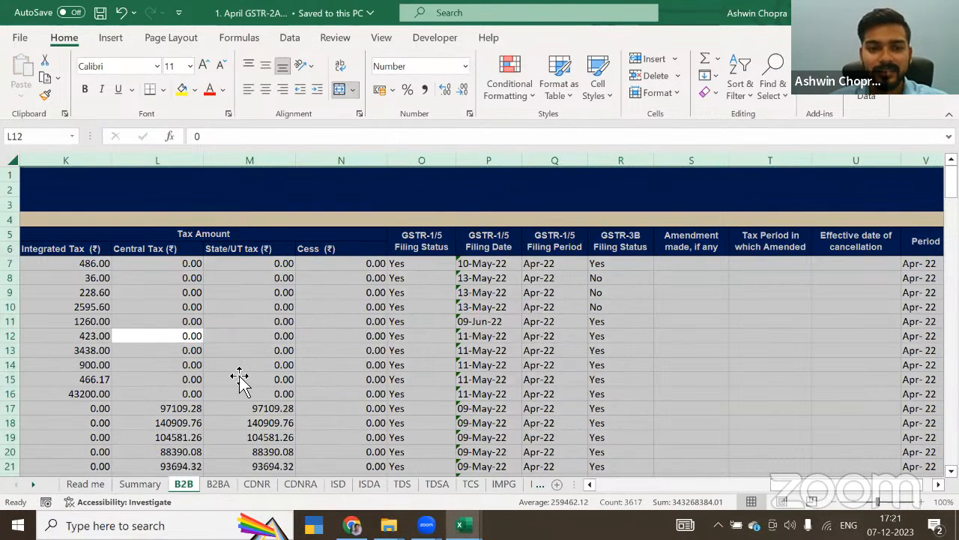
pyautogui.click(239, 377)
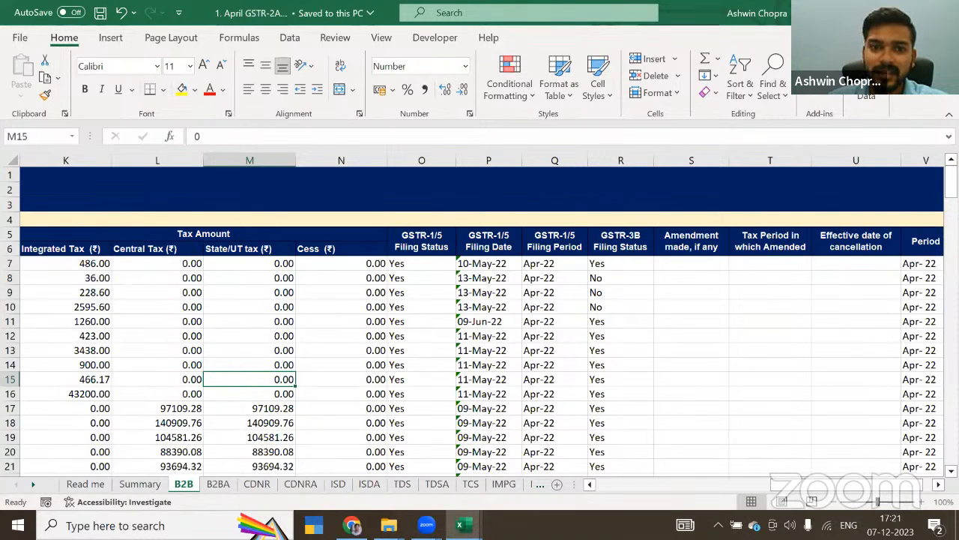
# Step: Switch to the Consolidated GSTR2A.xlsx workbook and refresh the Monthly Data query table
pyautogui.hotkey('alt', 'Tab')
pyautogui.rightClick(302, 247)
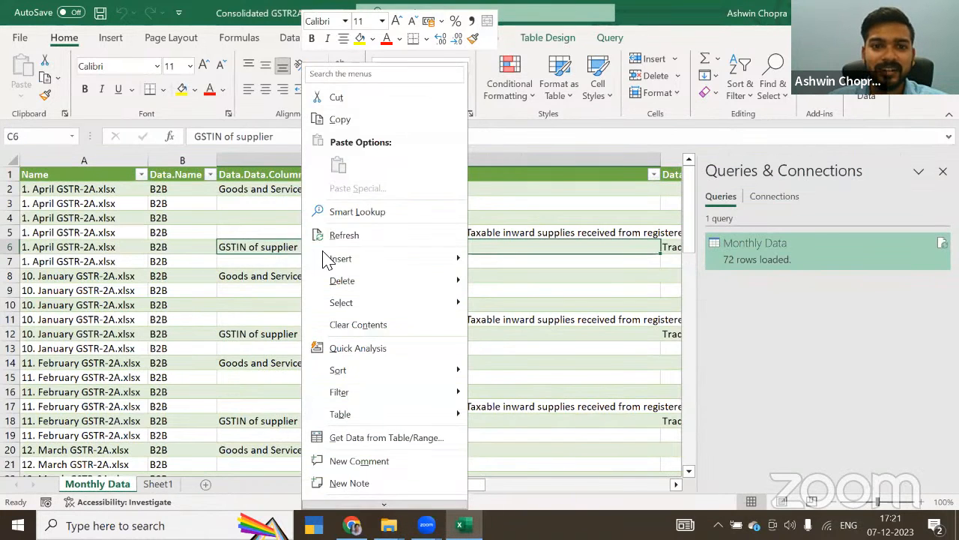
pyautogui.click(346, 238)
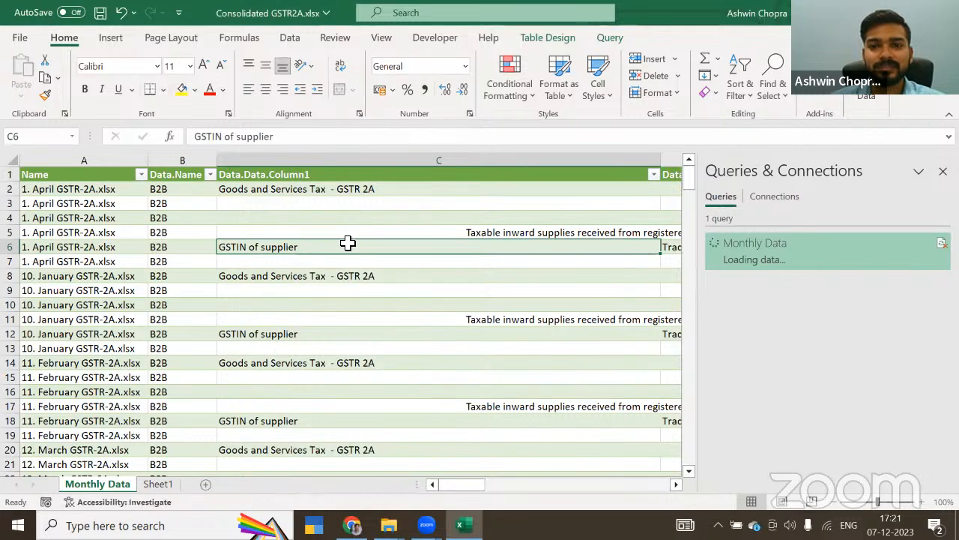
# Step: Examine the refreshed April rows of the Monthly Data table, across the supplier, invoice, date and tax rate columns
pyautogui.click(285, 277)
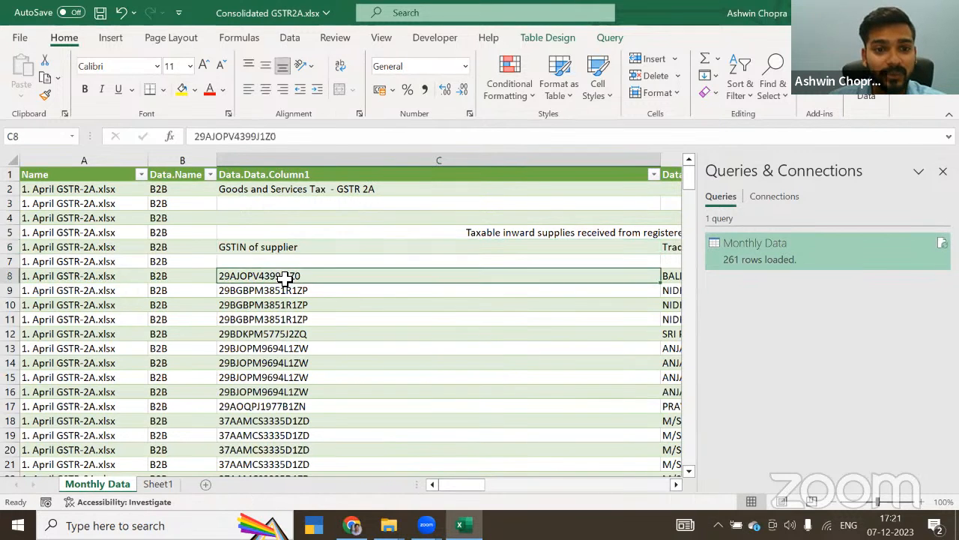
pyautogui.scroll(-11, 285, 277)
pyautogui.click(107, 307)
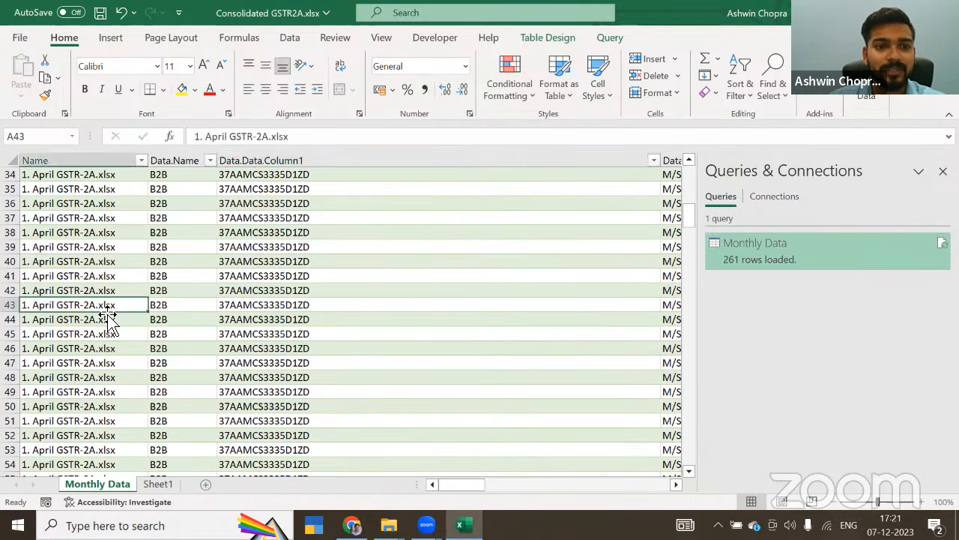
pyautogui.press('Right')
pyautogui.press('Right')
pyautogui.press('Right')
pyautogui.press('Right')
pyautogui.press('Right')
pyautogui.press('Right')
pyautogui.press('Right')
pyautogui.press('Right')
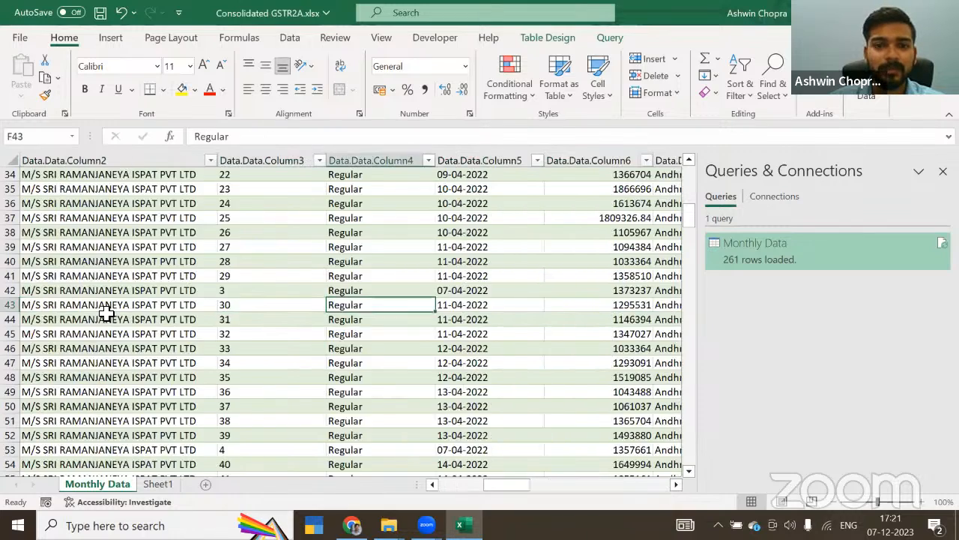
pyautogui.press('Right')
pyautogui.press('Right')
pyautogui.scroll(-17, 106, 312)
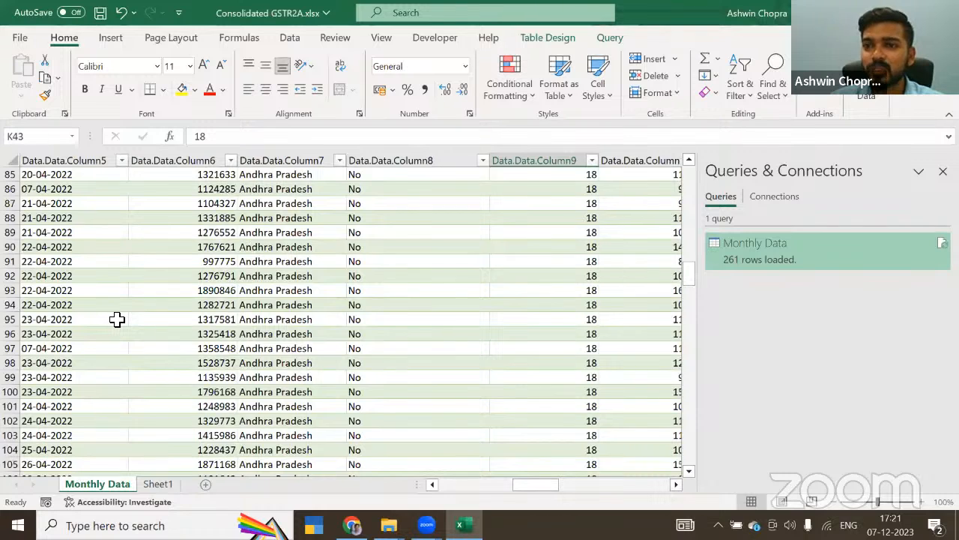
pyautogui.scroll(-3, 116, 319)
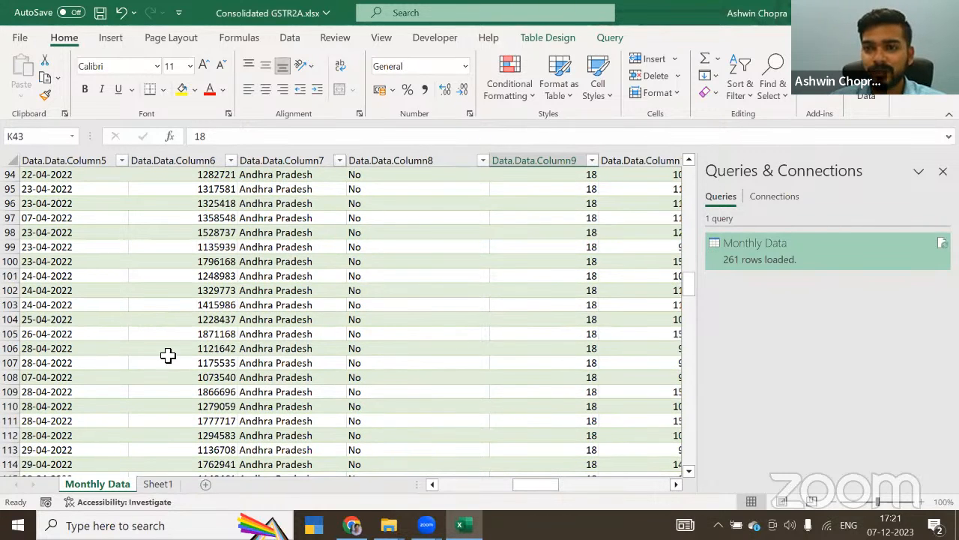
pyautogui.scroll(-2, 167, 353)
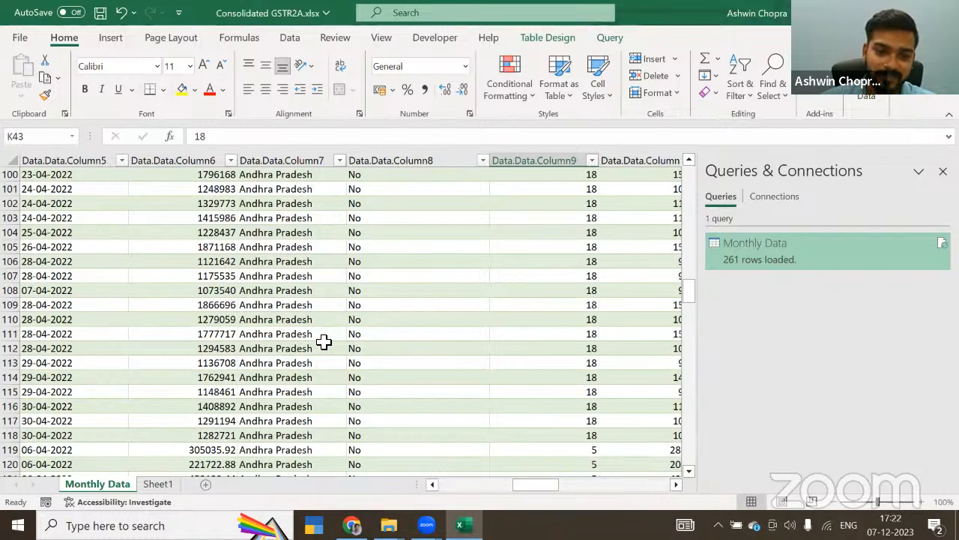
# Step: Switch to ChatGPT in Chrome, start a new chat and begin the prompt with "give me a vba code for the below"
pyautogui.click(351, 524)
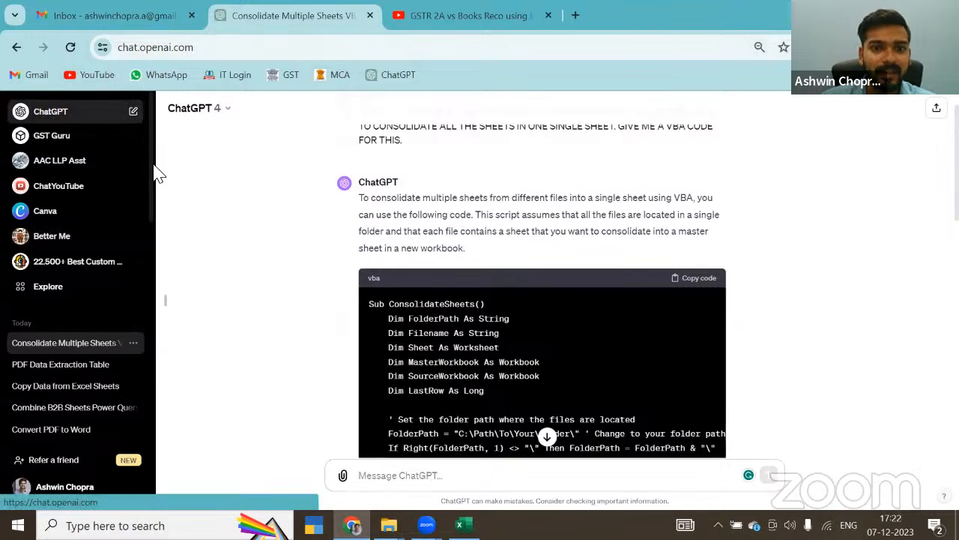
pyautogui.write('g')
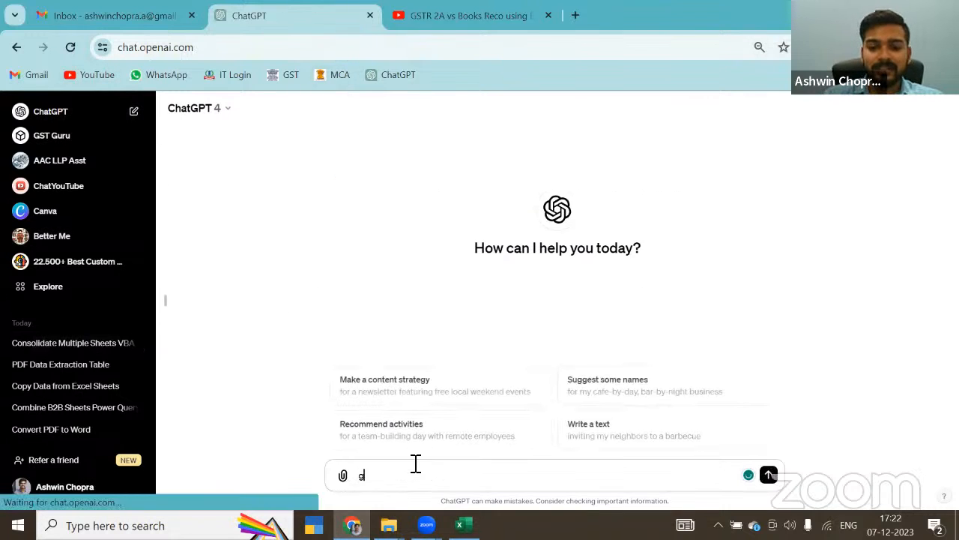
pyautogui.write('ive me a vba')
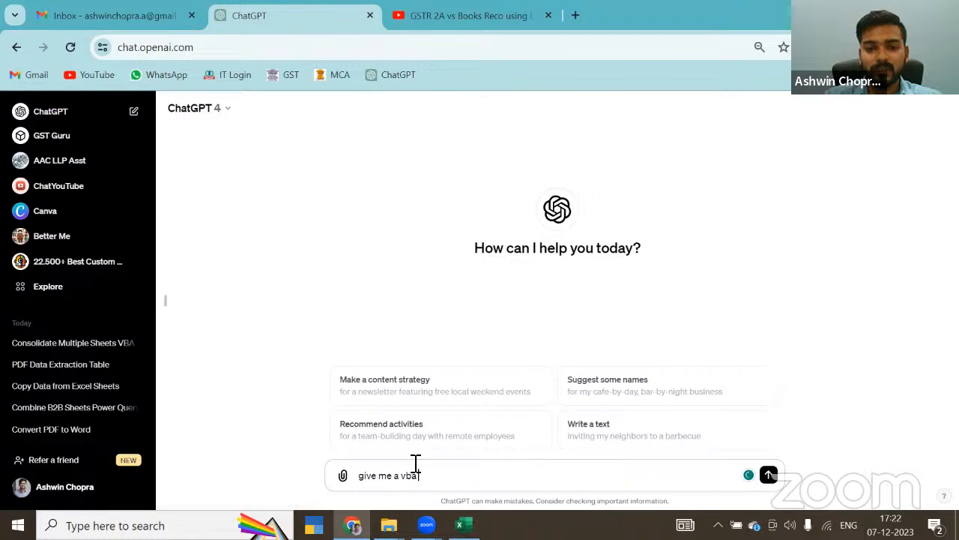
pyautogui.write(' code for the book')
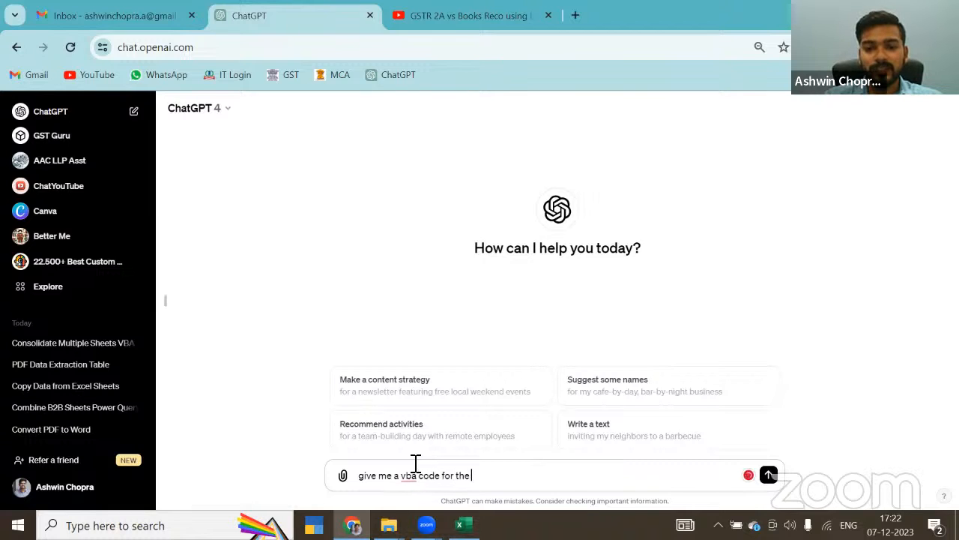
pyautogui.press('BackSpace')
pyautogui.press('BackSpace')
pyautogui.press('BackSpace')
pyautogui.write('wo')
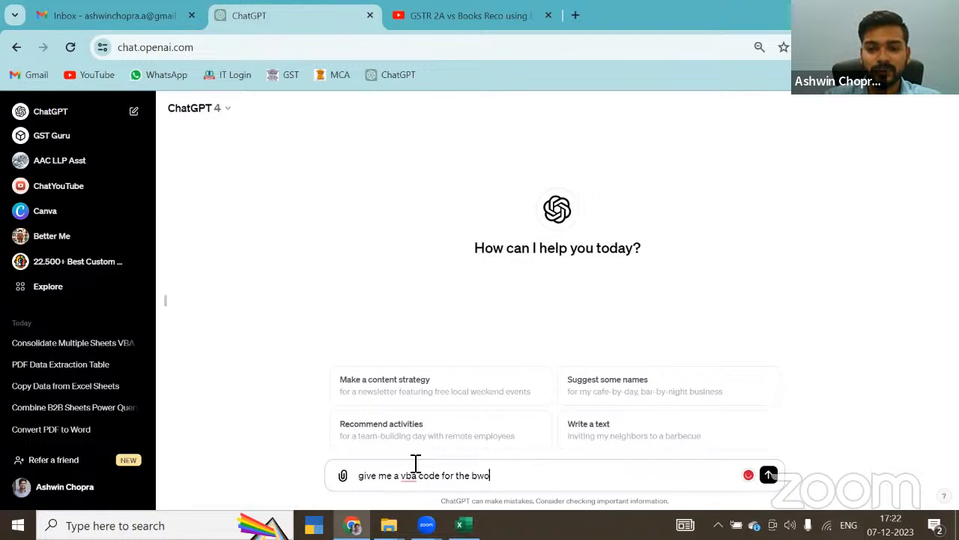
pyautogui.press('BackSpace')
pyautogui.press('BackSpace')
pyautogui.write('elow')
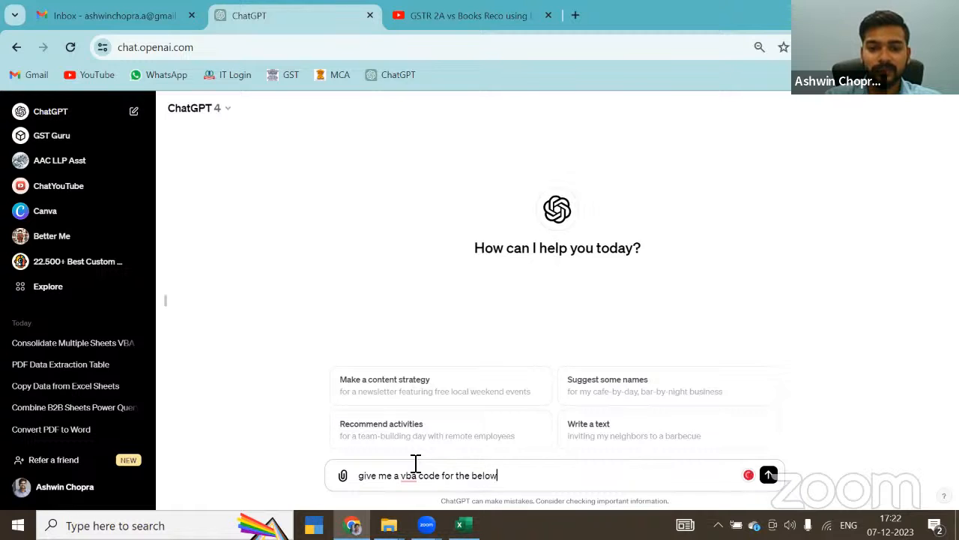
# Step: Add a second line to the prompt reading "i have a folder which has many excle files"
pyautogui.hotkey('shift', 'Return')
pyautogui.write('i have a f')
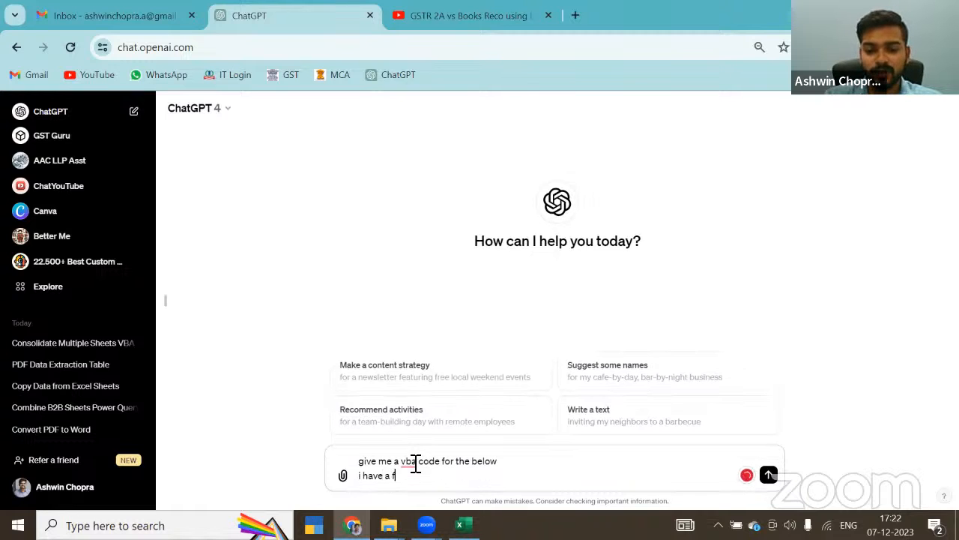
pyautogui.write('ile')
pyautogui.press('BackSpace')
pyautogui.press('BackSpace')
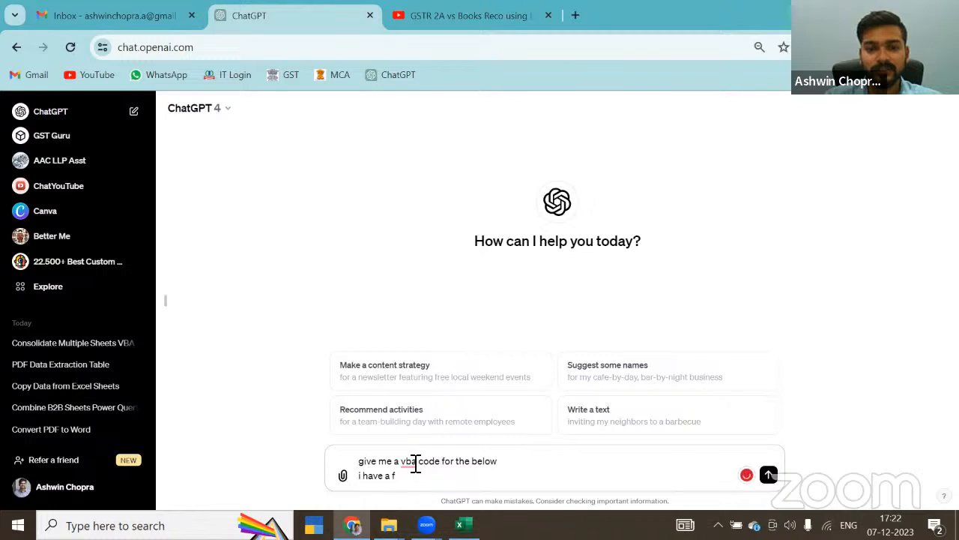
pyautogui.write('older which has ma')
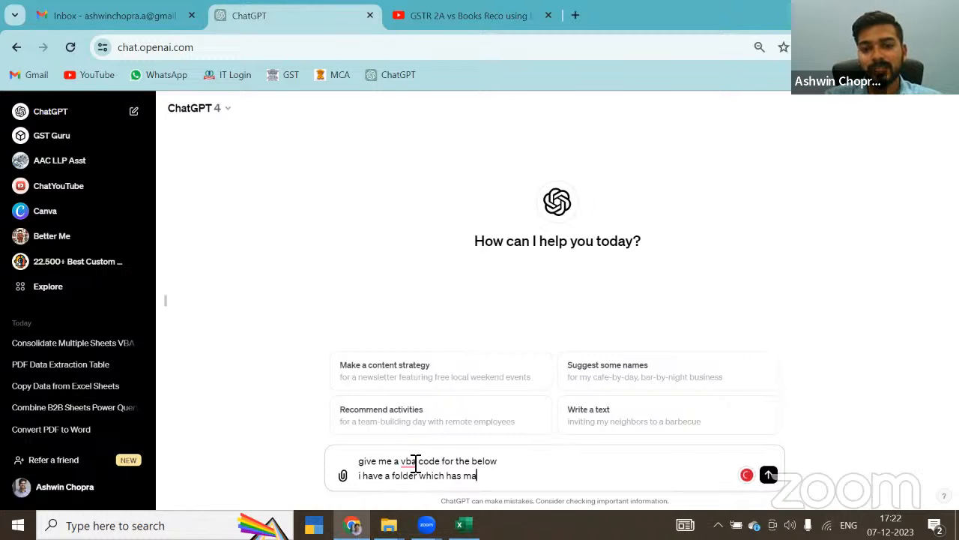
pyautogui.write('ny excle fil')
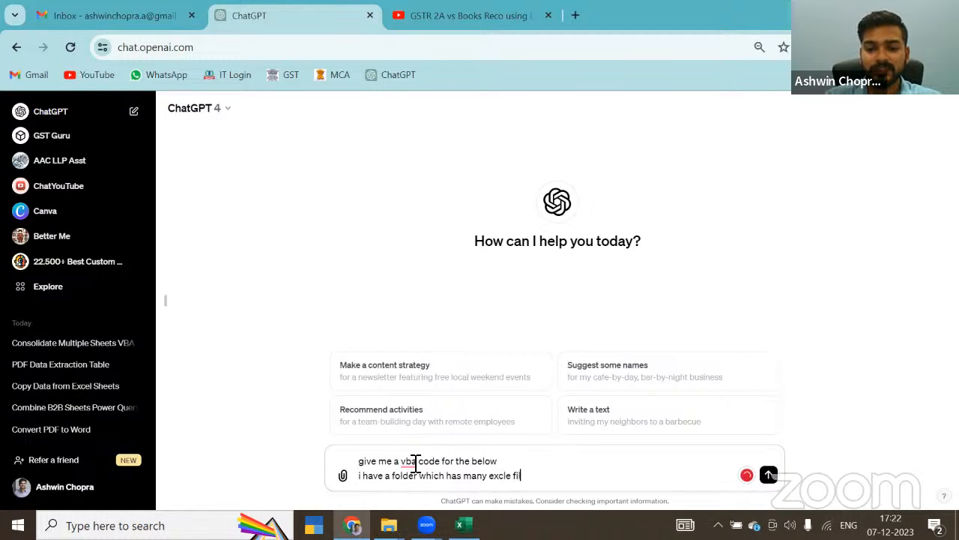
pyautogui.write('es')
# Step: Add a third line to the prompt reading "eac file has a sheet anmed b2B"
pyautogui.hotkey('shift', 'Return')
pyautogui.write('ea')
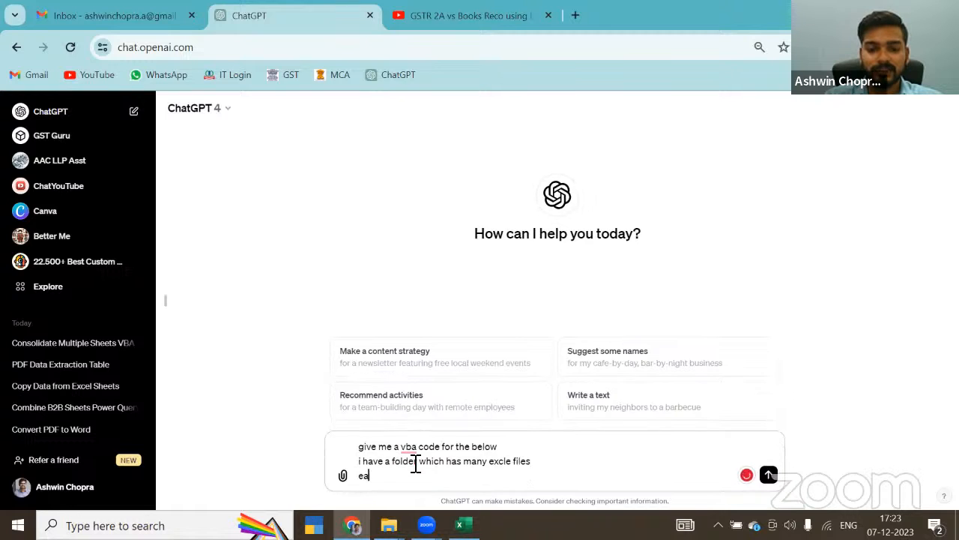
pyautogui.write('c file has as')
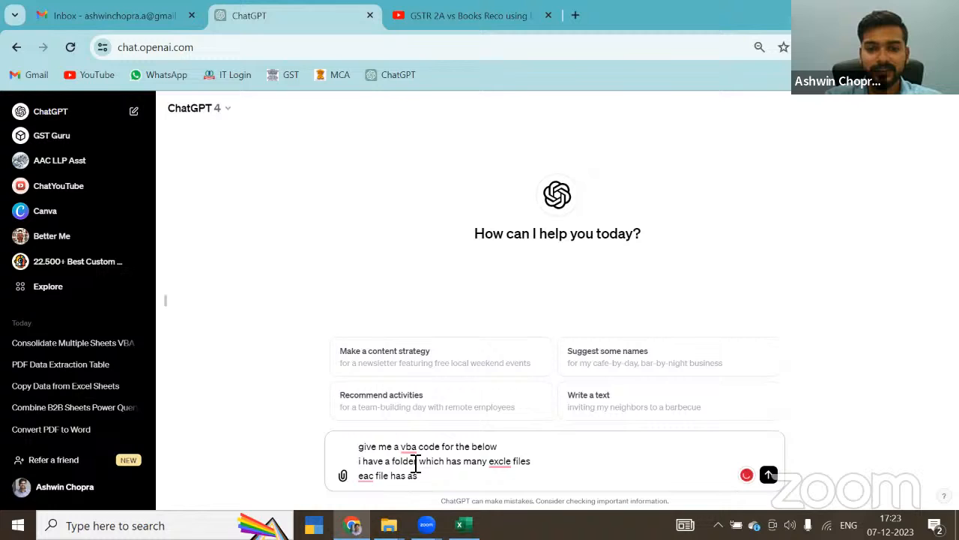
pyautogui.press('BackSpace')
pyautogui.write('sheet anmed b2B')
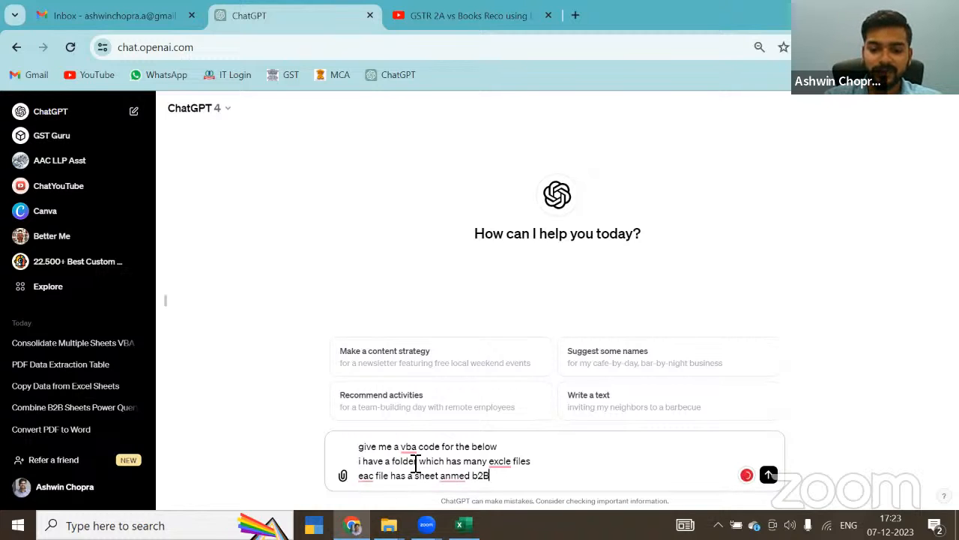
# Step: Add a fourth line reading "i want you to copy the data in this sheet and paste special the data in the same sheet" and send the prompt
pyautogui.hotkey('shift', 'Return')
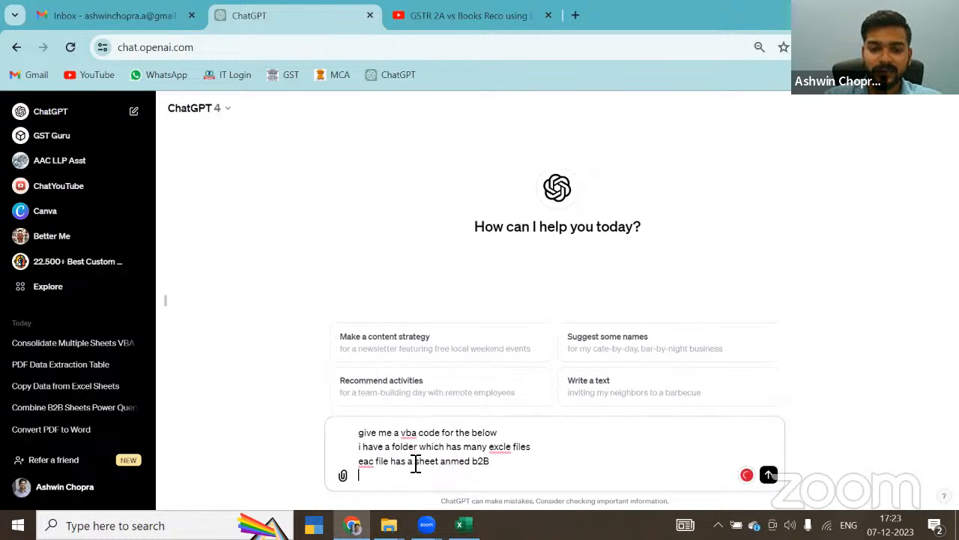
pyautogui.write('i want you to')
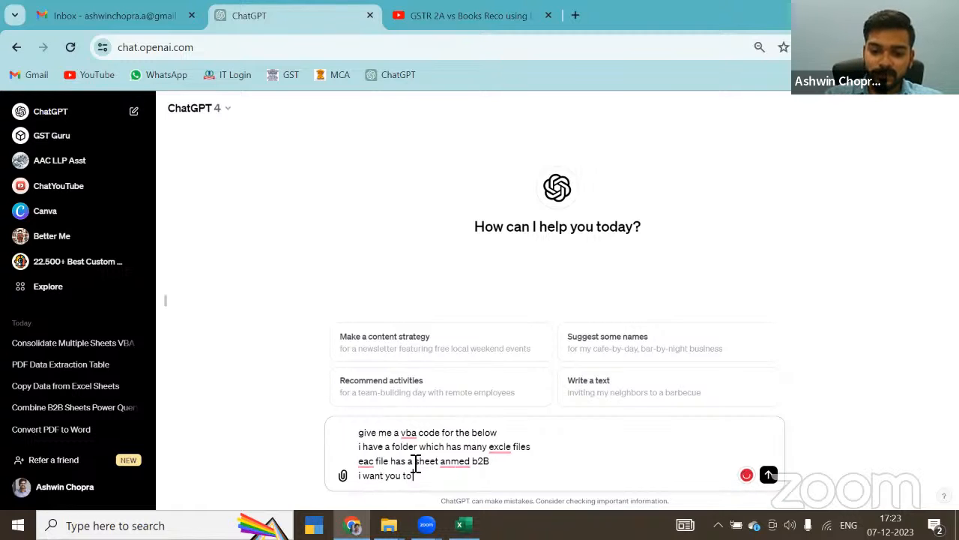
pyautogui.write(' copy t')
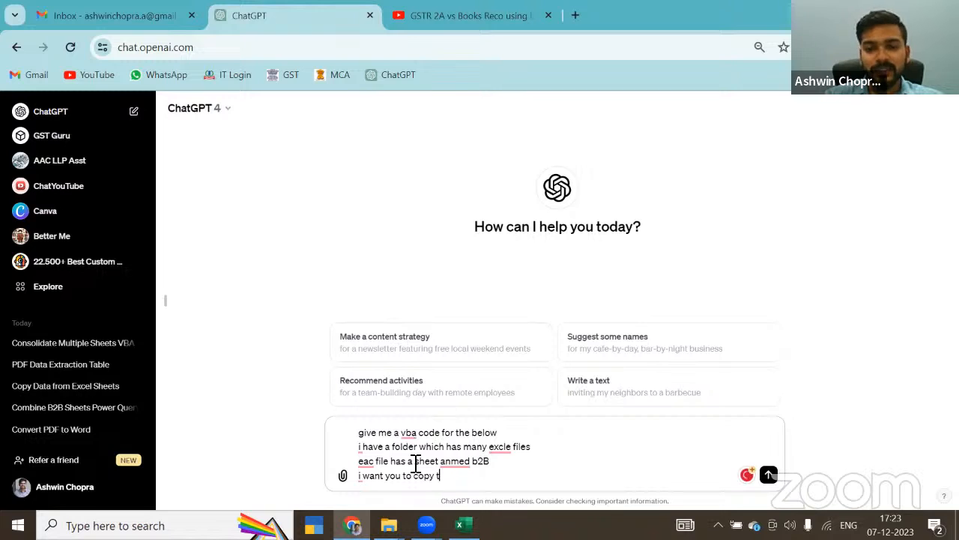
pyautogui.write('he data in this sh')
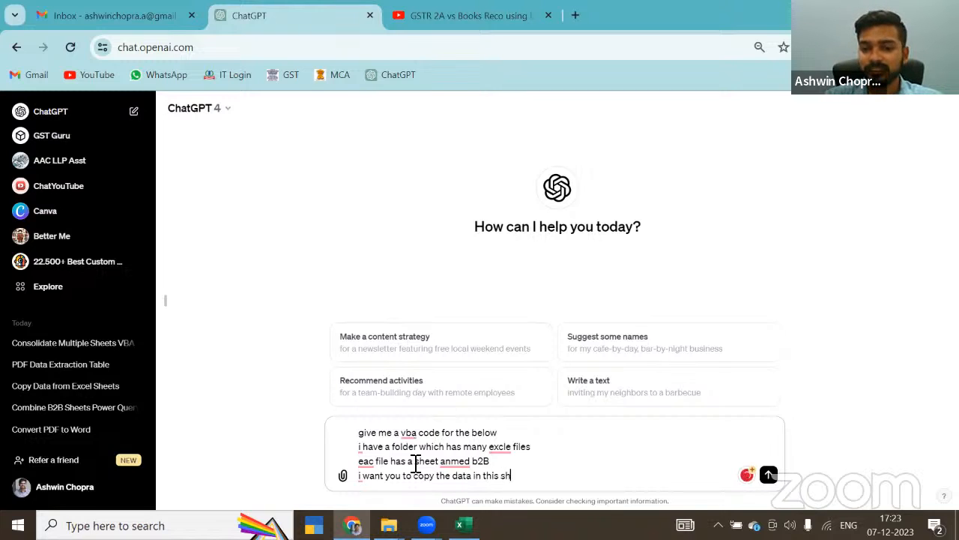
pyautogui.write('eet and paste s')
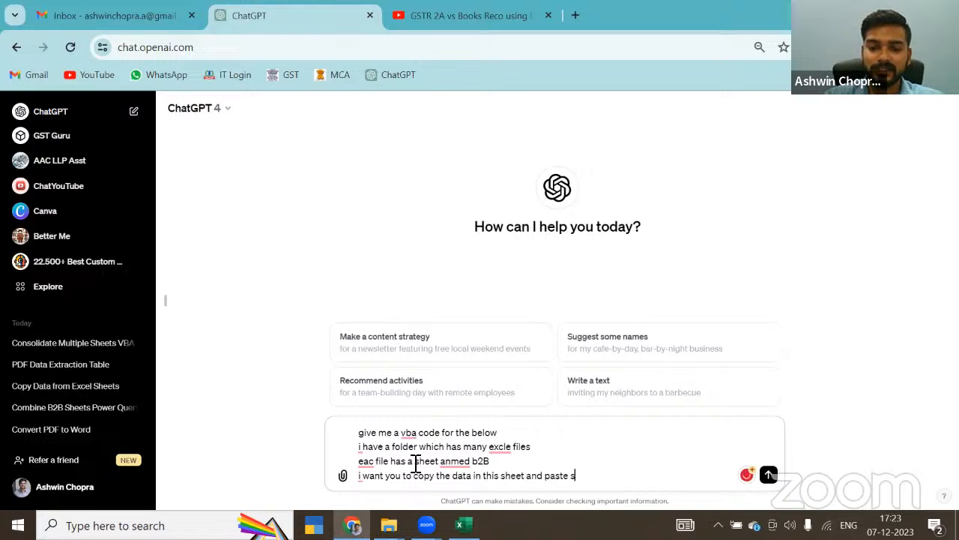
pyautogui.write('pecial the de')
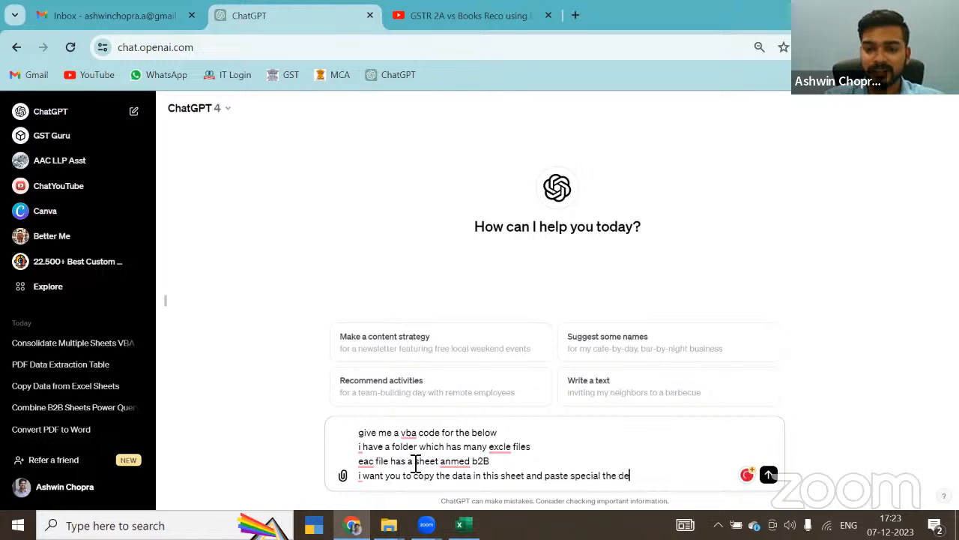
pyautogui.press('BackSpace')
pyautogui.write('ata in the same')
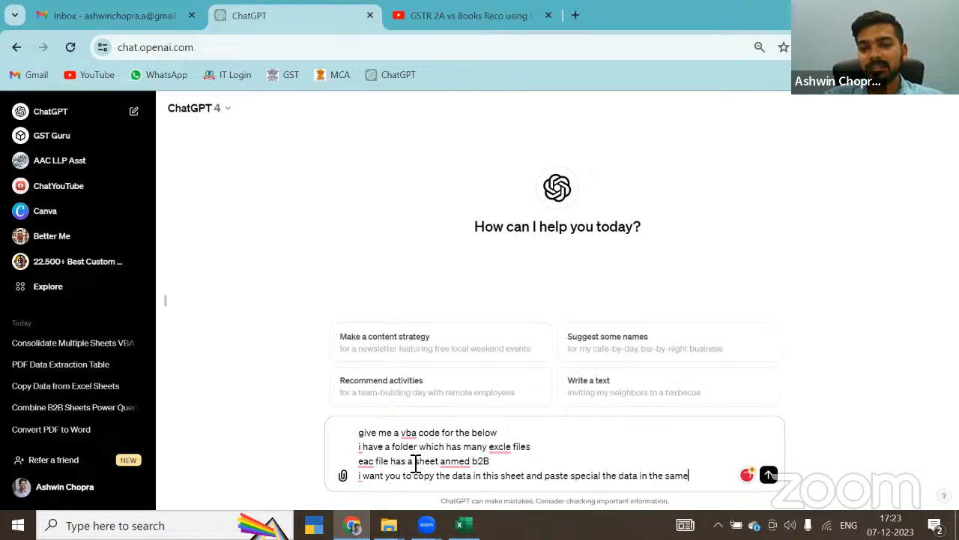
pyautogui.write(' sheet')
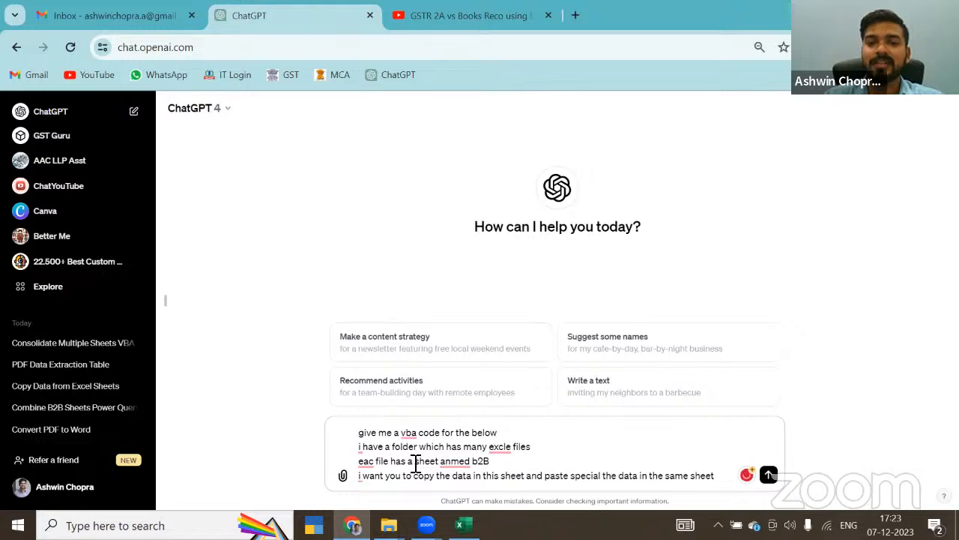
pyautogui.press('Return')
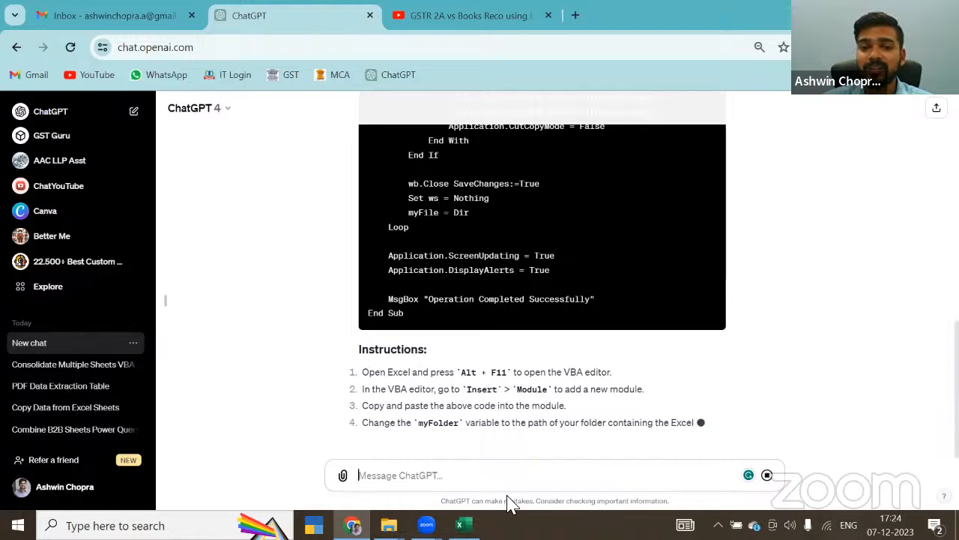
# Step: Switch to the Consolidated GSTR2A workbook in Excel, open the VBA editor from Sheet1 and insert a new module
pyautogui.click(462, 525)
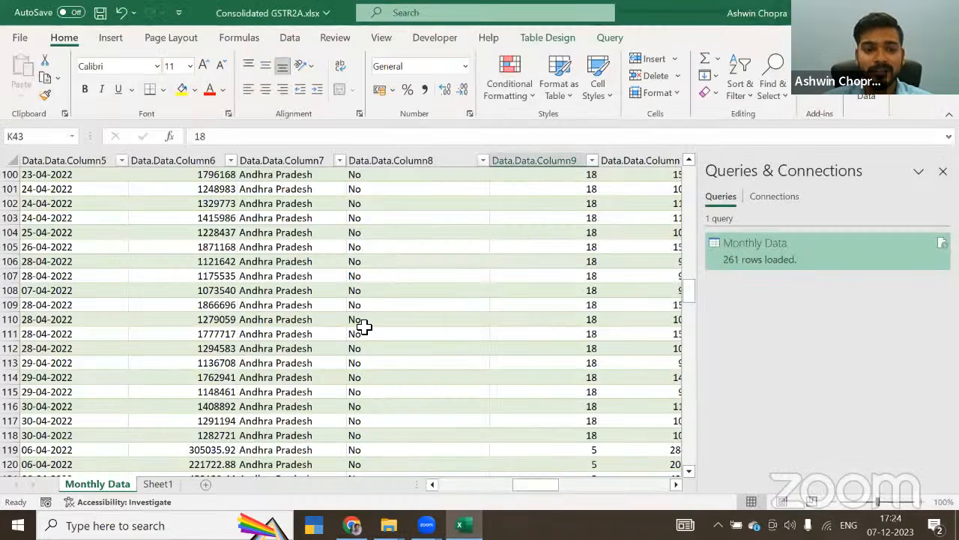
pyautogui.click(158, 484)
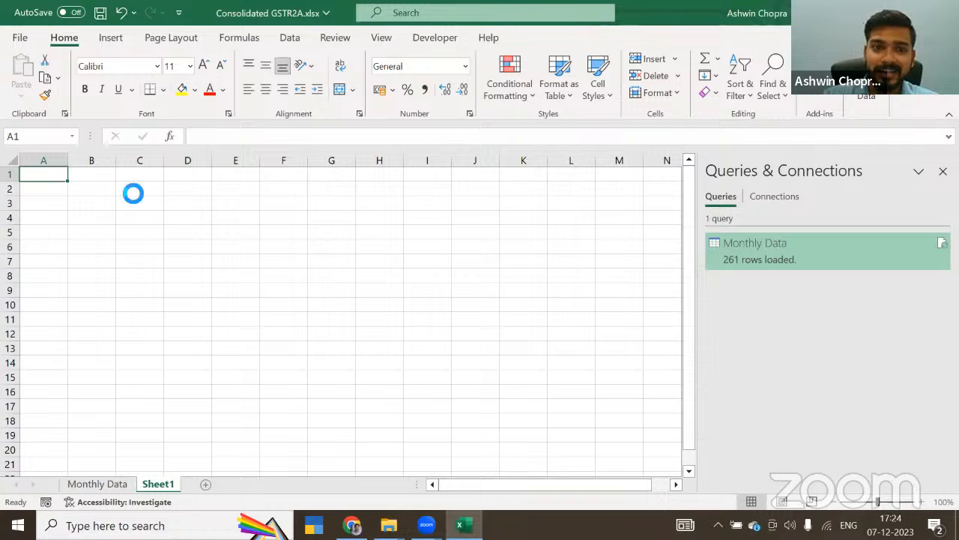
pyautogui.hotkey('alt', 'F11')
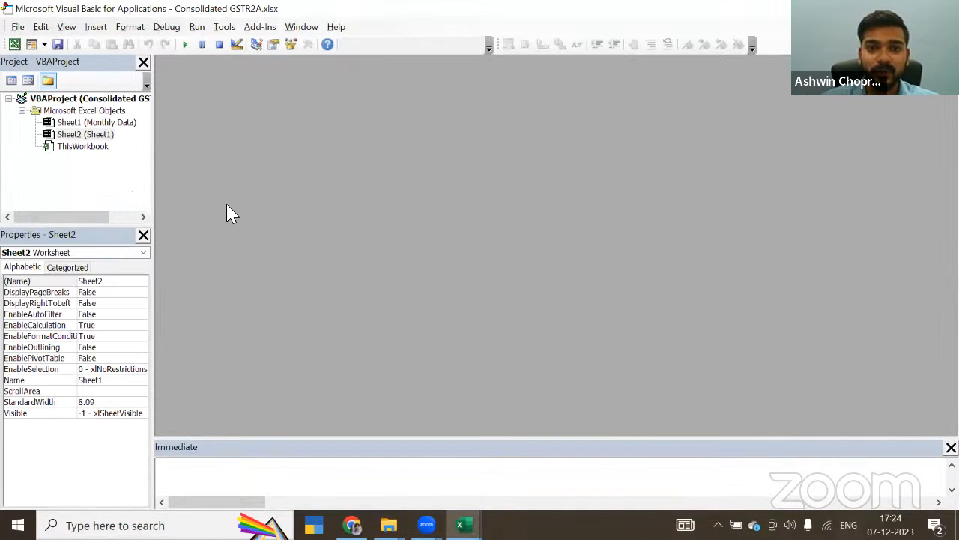
pyautogui.hotkey('alt', 'Tab')
pyautogui.press('Tab')
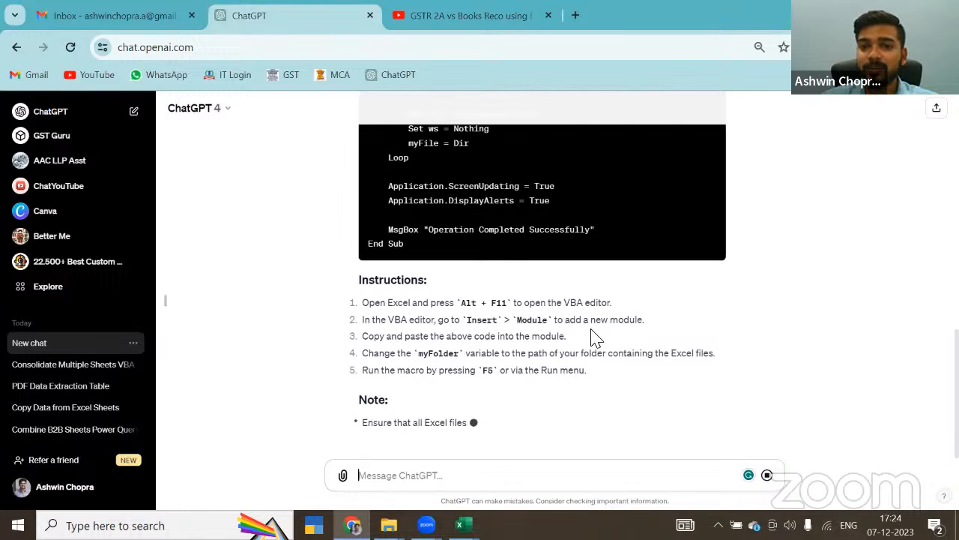
pyautogui.hotkey('alt', 'Tab')
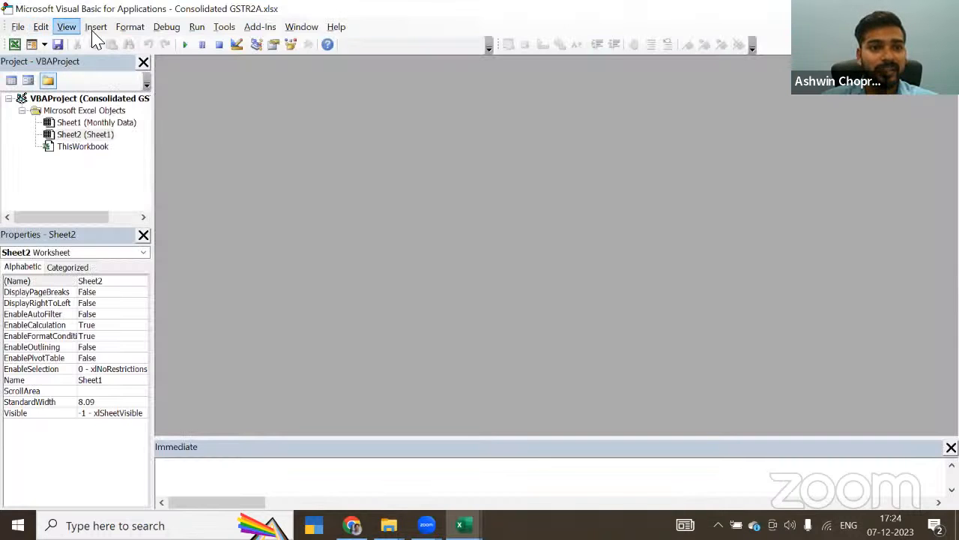
pyautogui.click(95, 27)
pyautogui.click(120, 77)
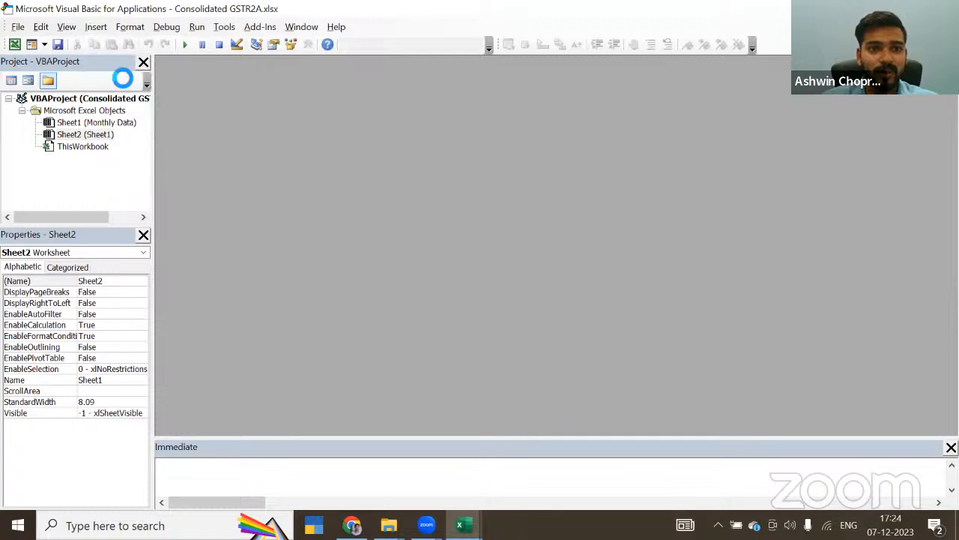
# Step: Copy the generated VBA code from the ChatGPT answer and paste it into the new module
pyautogui.hotkey('alt', 'Tab')
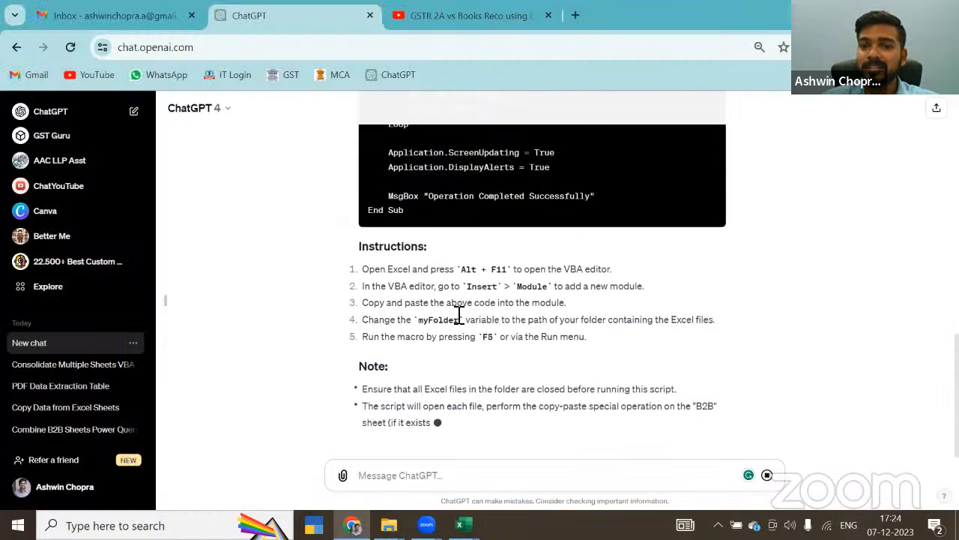
pyautogui.scroll(5, 542, 309)
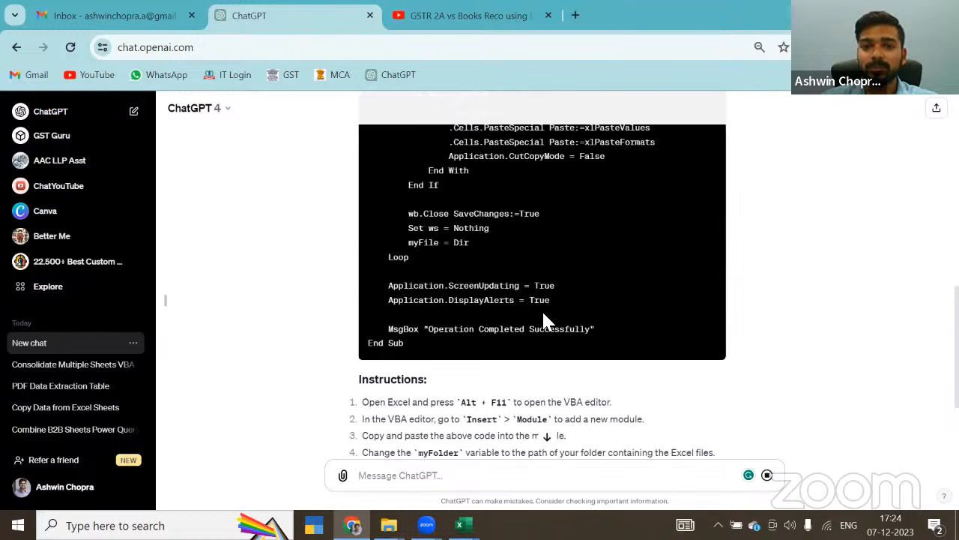
pyautogui.scroll(4, 675, 269)
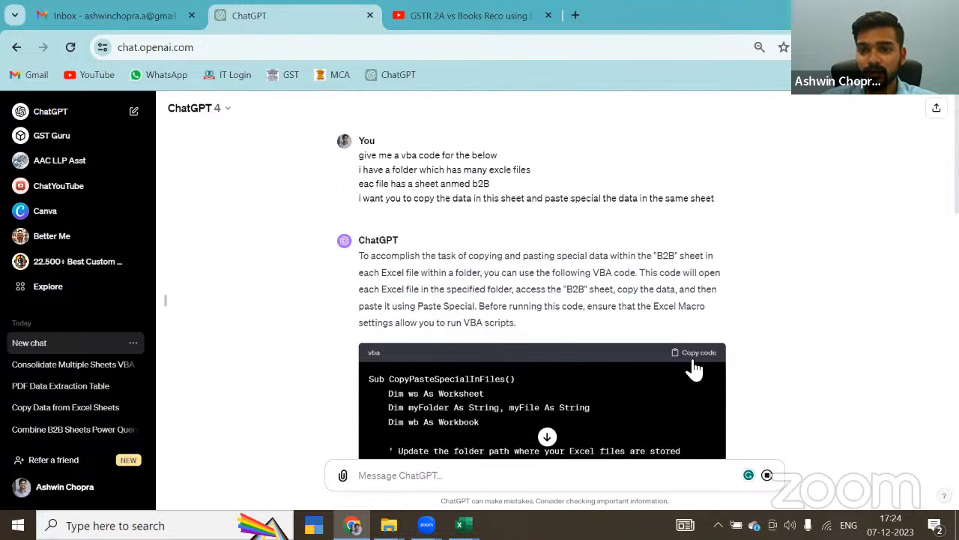
pyautogui.click(697, 352)
pyautogui.hotkey('alt', 'Tab')
pyautogui.hotkey('ctrl', 'v')
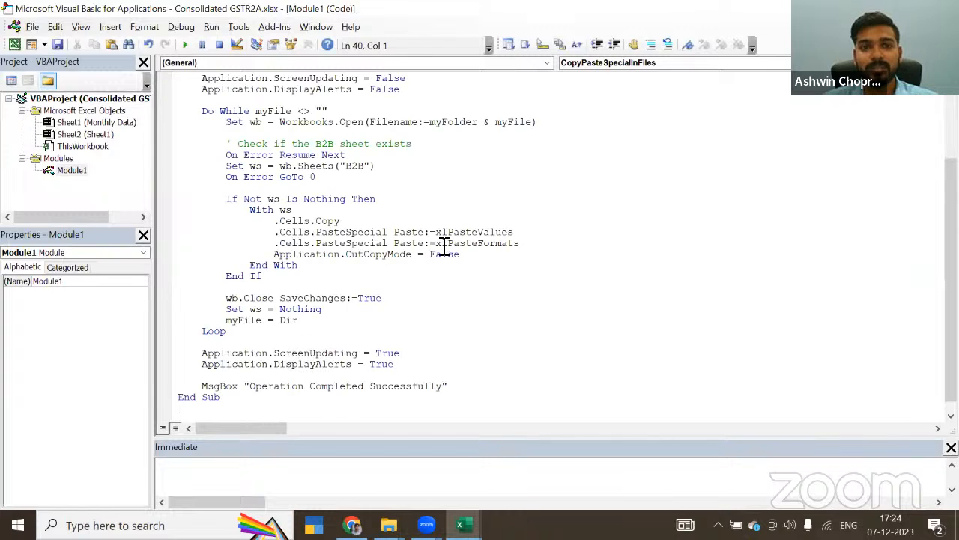
# Step: Check ChatGPT's instructions and the macro's folder path line, then copy the path of the Monthly Data folder in File Explorer
pyautogui.hotkey('alt', 'Tab')
pyautogui.scroll(-2, 498, 259)
pyautogui.scroll(-8, 497, 259)
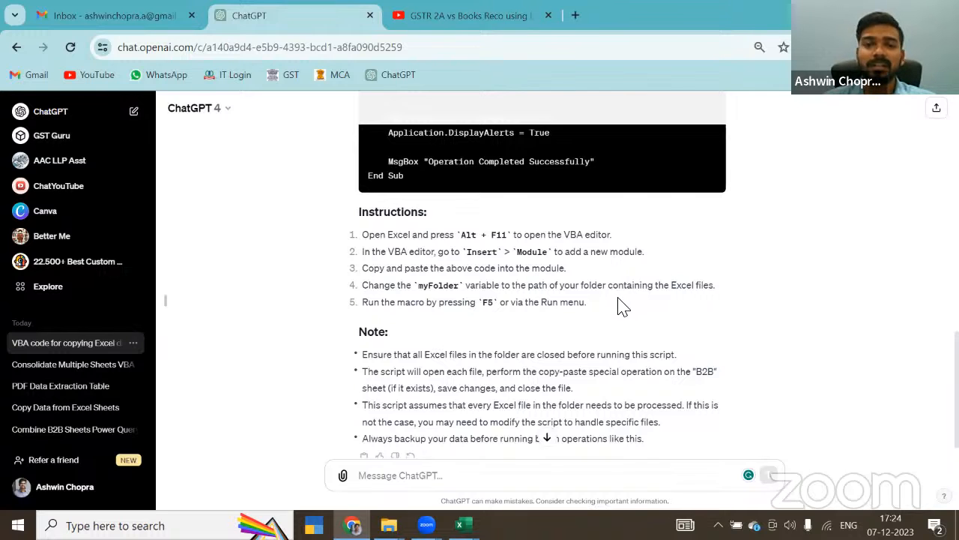
pyautogui.hotkey('alt', 'Tab')
pyautogui.scroll(1, 440, 242)
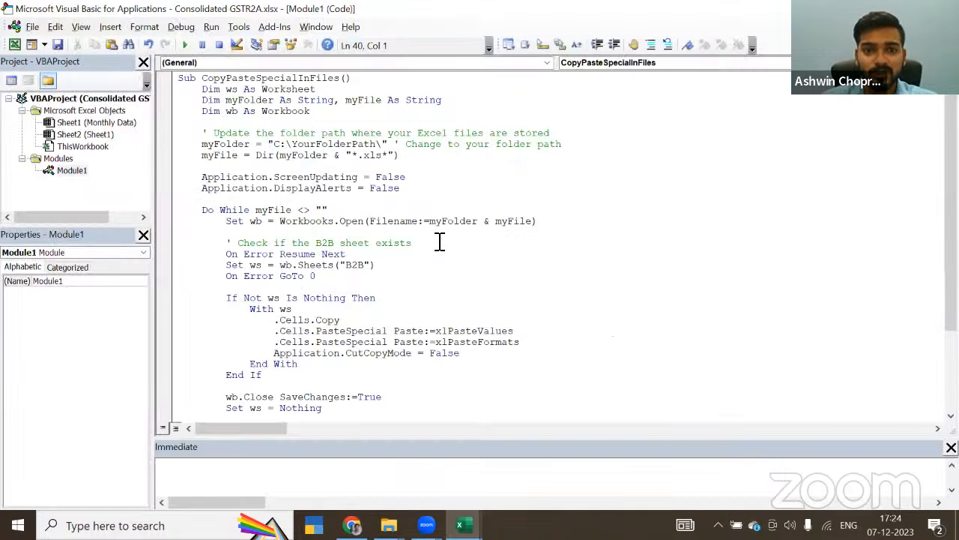
pyautogui.hotkey('alt', 'Tab')
pyautogui.press('Tab')
pyautogui.press('Tab')
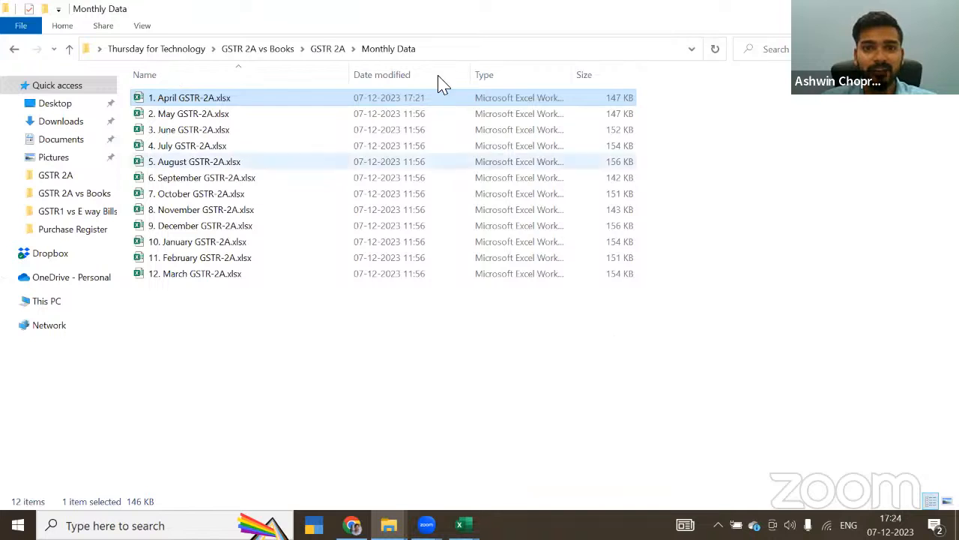
pyautogui.click(441, 49)
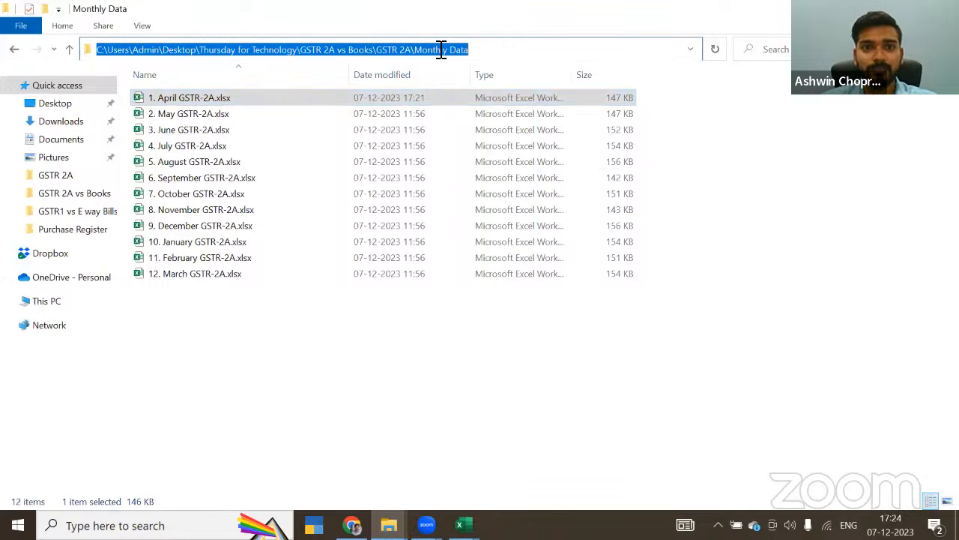
# Step: Replace the macro's placeholder myFolder path with "C:\Users\Admin\Desktop\Thursday for Technology\GSTR 2A vs Books\GSTR 2A\Monthly Data"
pyautogui.hotkey('alt', 'Tab')
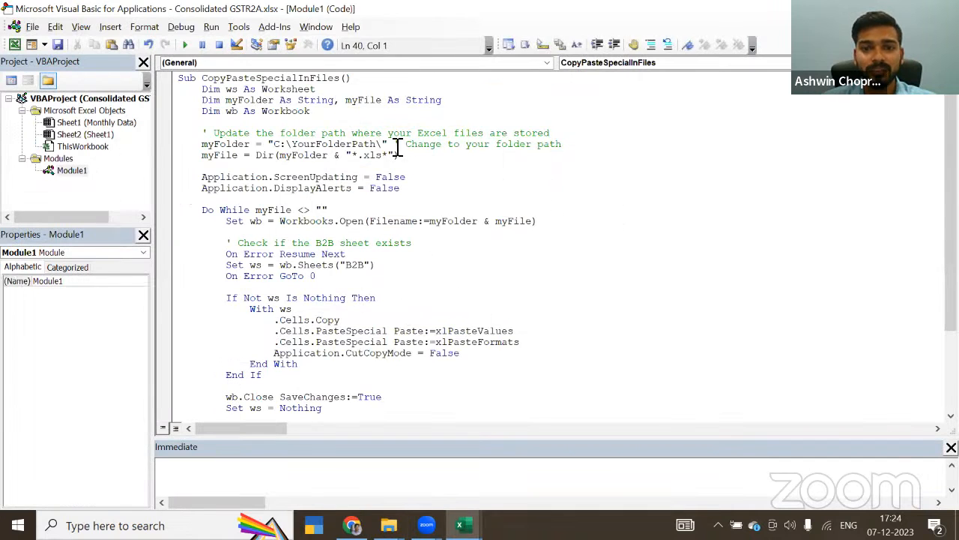
pyautogui.moveTo(313, 147); pyautogui.dragTo(365, 150)
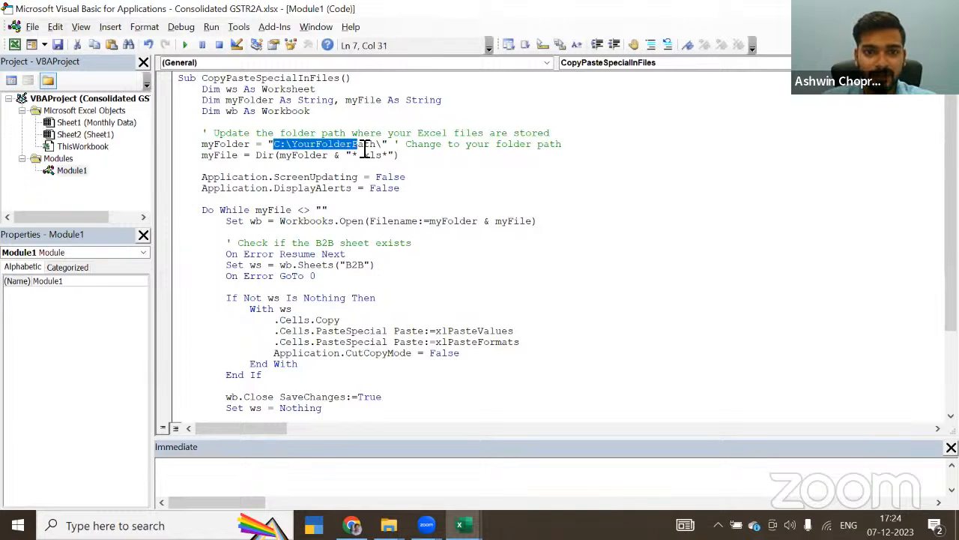
pyautogui.hotkey('ctrl', 'v')
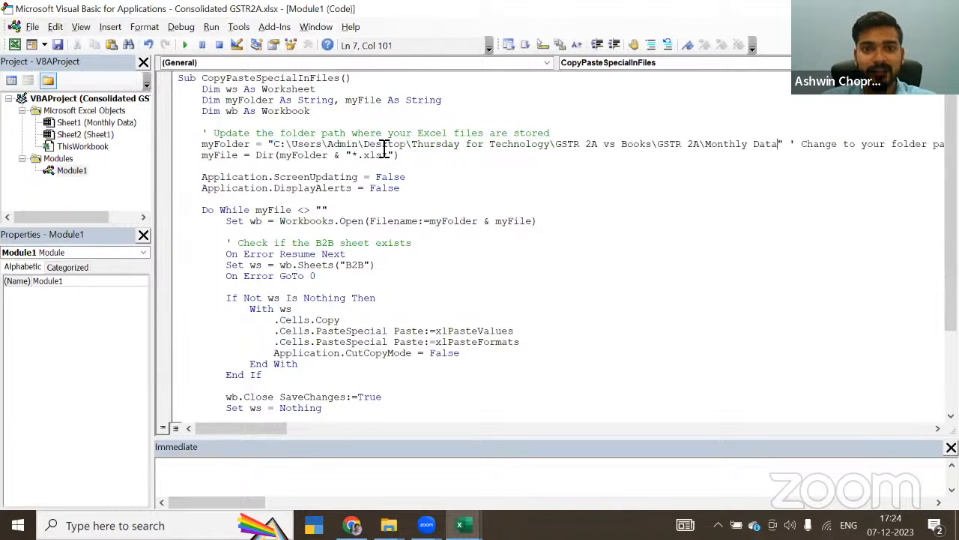
pyautogui.click(489, 188)
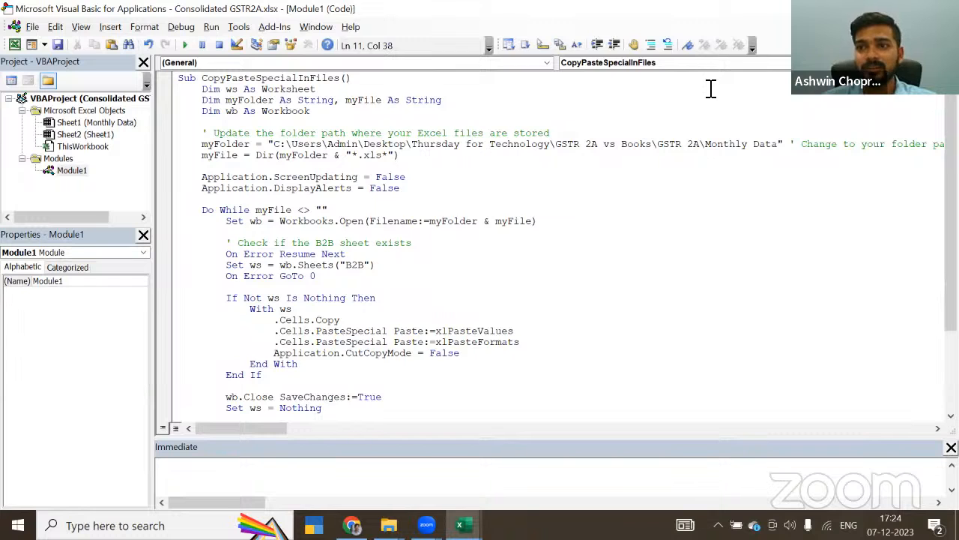
# Step: Return to the workbook, check ChatGPT's run instructions, and run the CopyPasteSpecialInFiles macro, dismissing its completion message
pyautogui.hotkey('alt', 'F11')
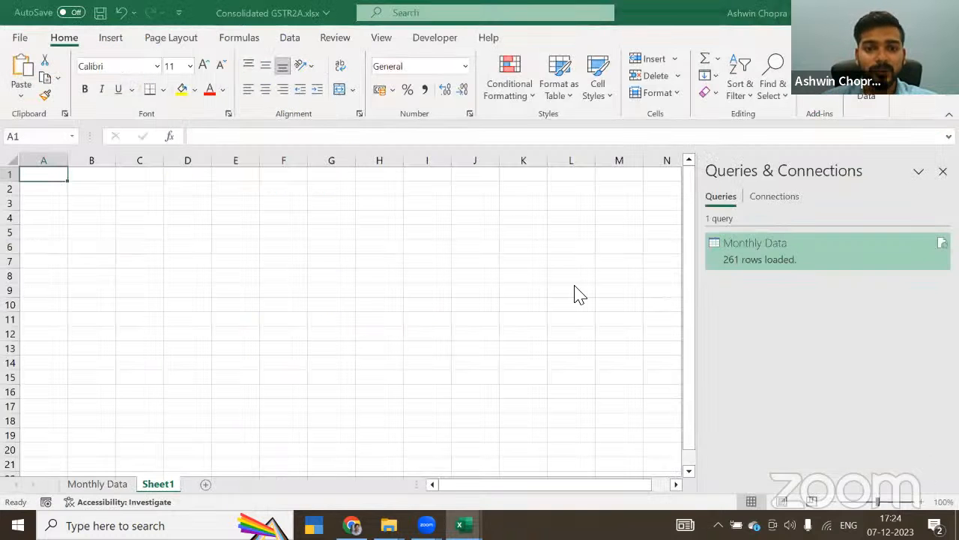
pyautogui.hotkey('alt', 'Tab')
pyautogui.hotkey('alt', 'Tab')
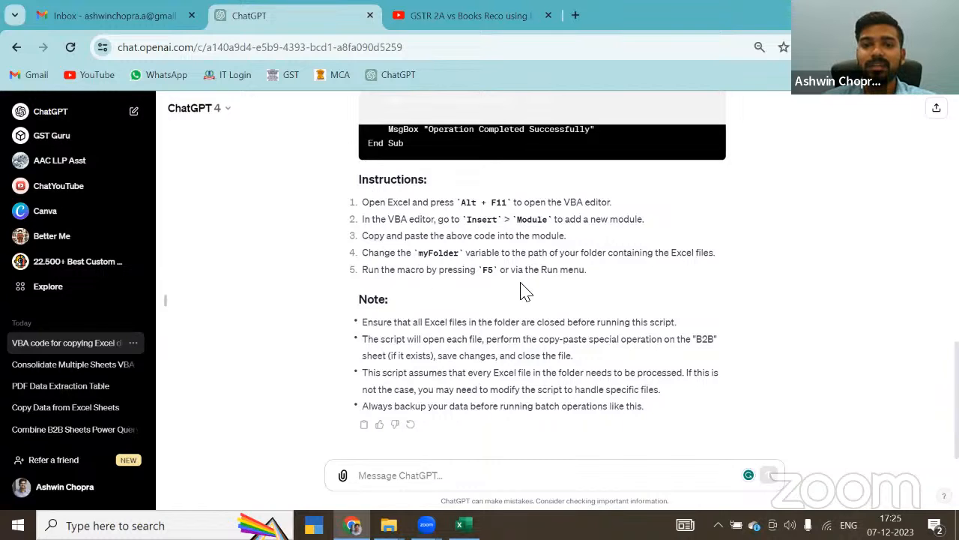
pyautogui.hotkey('alt', 'Tab')
pyautogui.hotkey('alt', 'Tab')
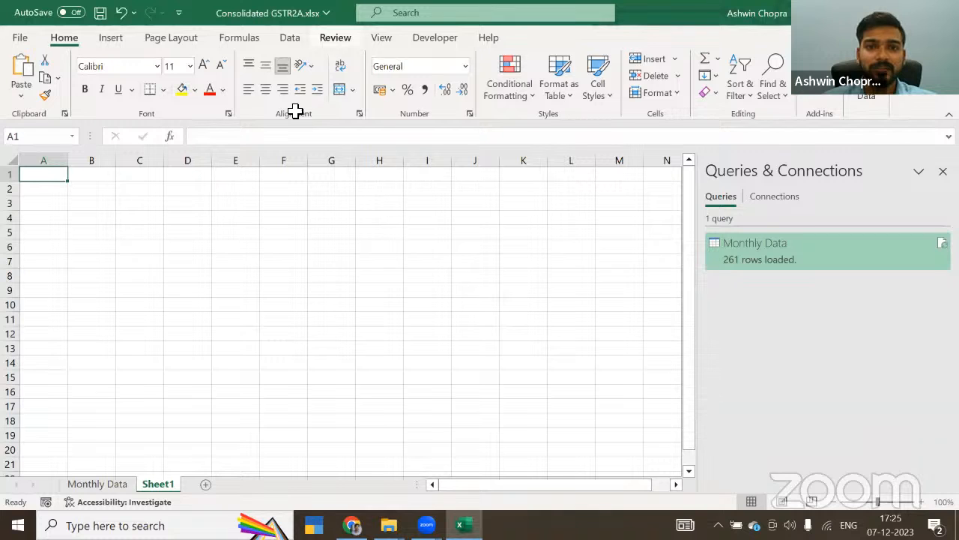
pyautogui.click(435, 37)
pyautogui.click(48, 86)
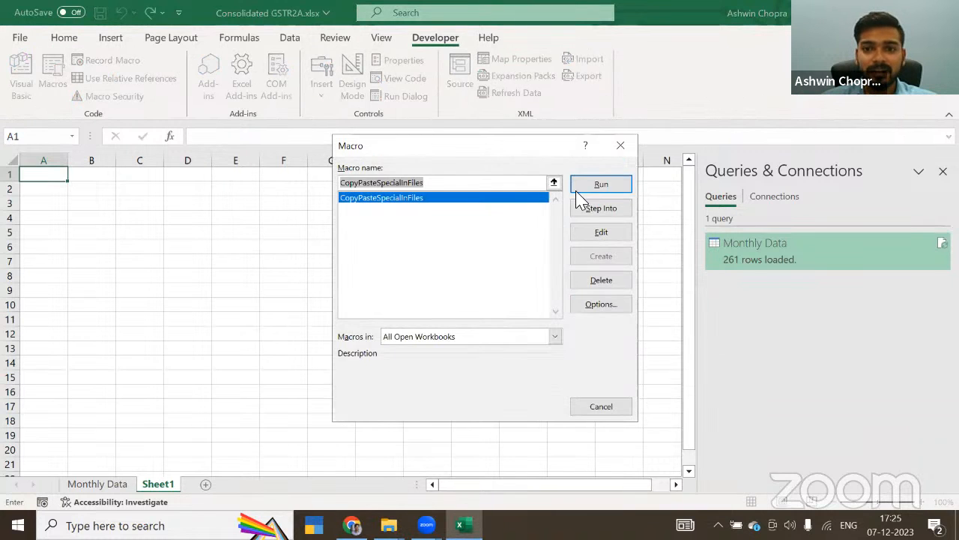
pyautogui.click(598, 188)
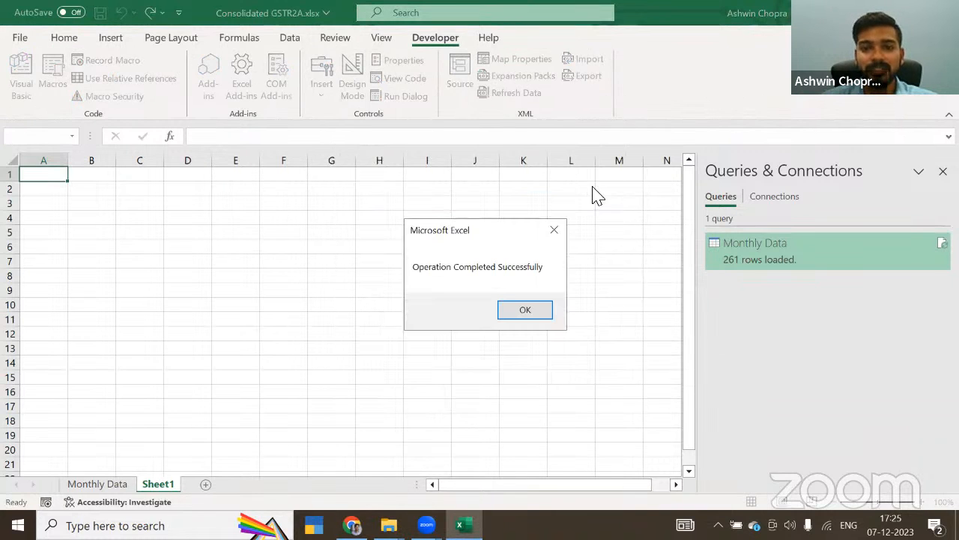
pyautogui.click(540, 314)
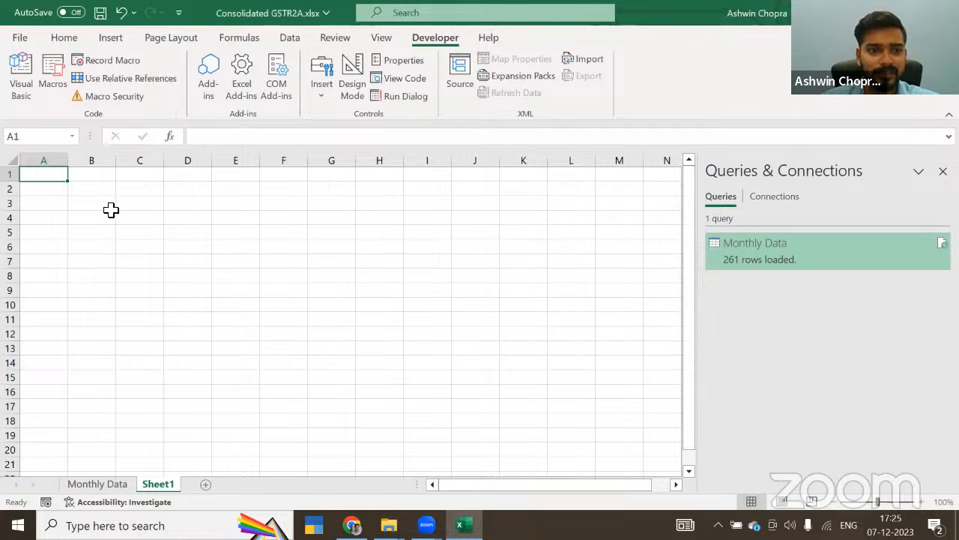
# Step: Examine the lower rows of the Monthly Data table for invoices from the months after April
pyautogui.click(115, 484)
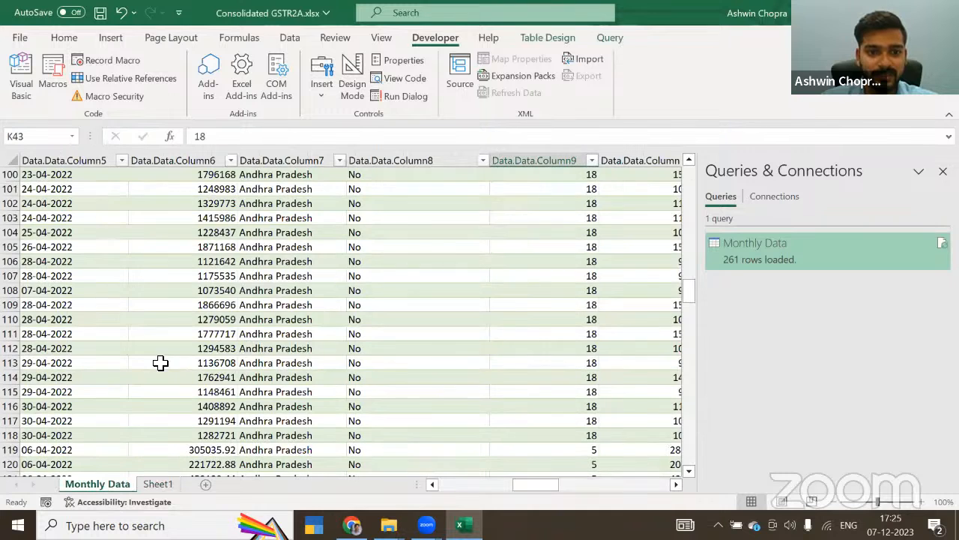
pyautogui.click(33, 348)
pyautogui.press('pagedown')
pyautogui.press('pagedown')
pyautogui.press('pagedown')
pyautogui.press('pagedown')
pyautogui.press('pagedown')
pyautogui.press('pagedown')
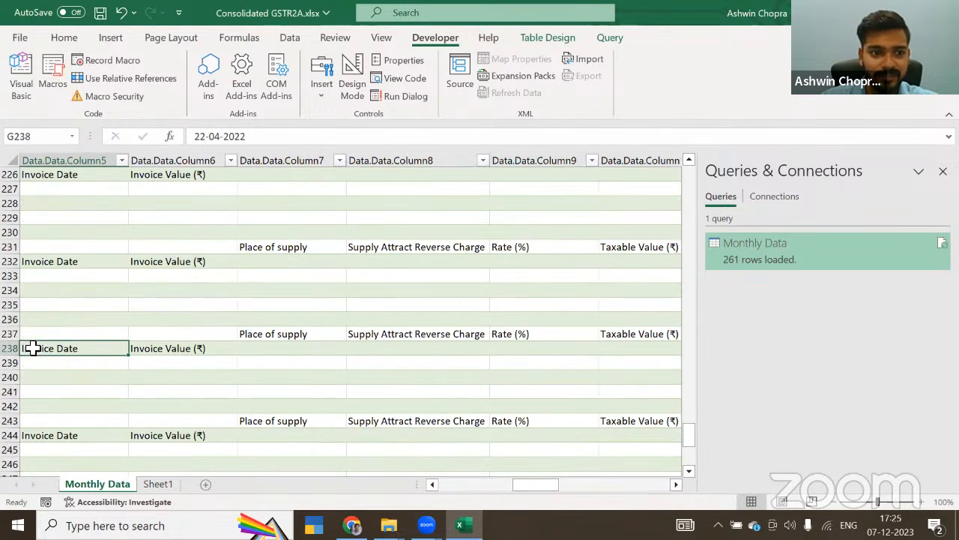
# Step: Refresh the Monthly Data query table and check its lower rows for invoices from the later months
pyautogui.scroll(-1, 281, 297)
pyautogui.click(307, 236)
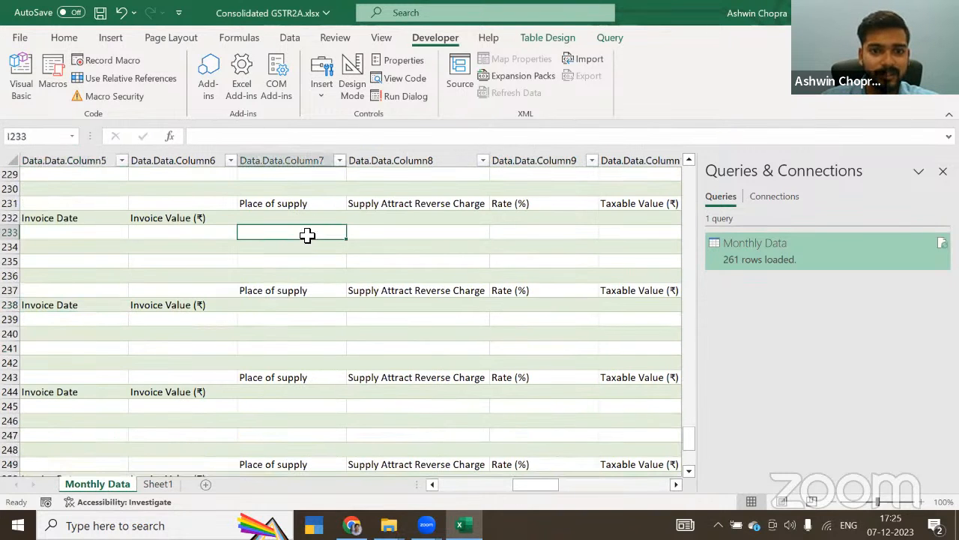
pyautogui.rightClick(307, 236)
pyautogui.click(325, 239)
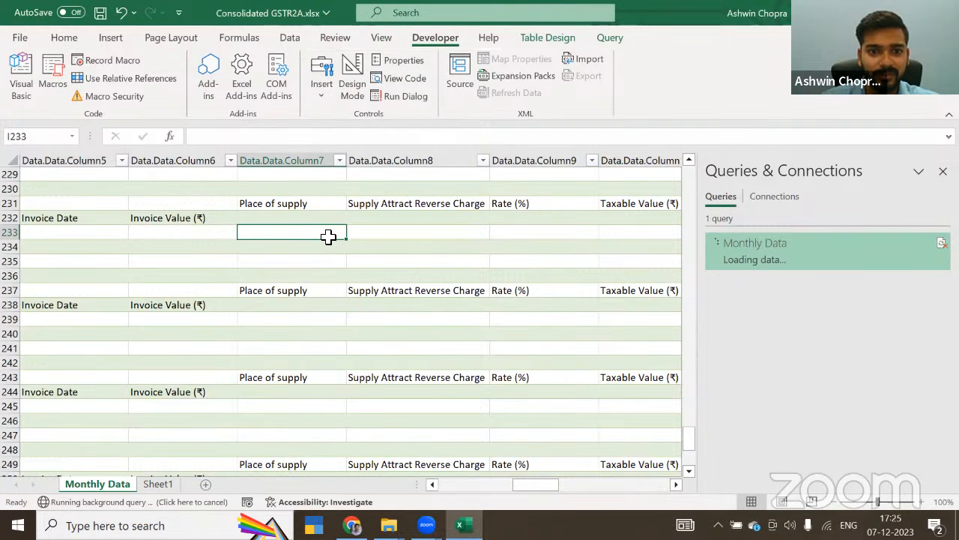
pyautogui.scroll(5, 312, 240)
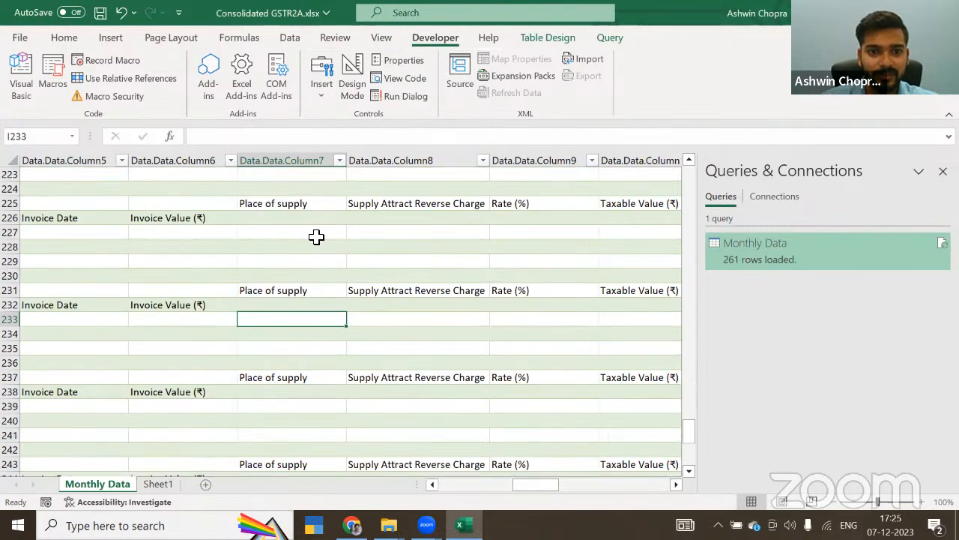
# Step: Switch to ChatGPT in Chrome, compare today's earlier VBA conversations, and open the "Copy Data from Excel Sheets" one
pyautogui.click(352, 525)
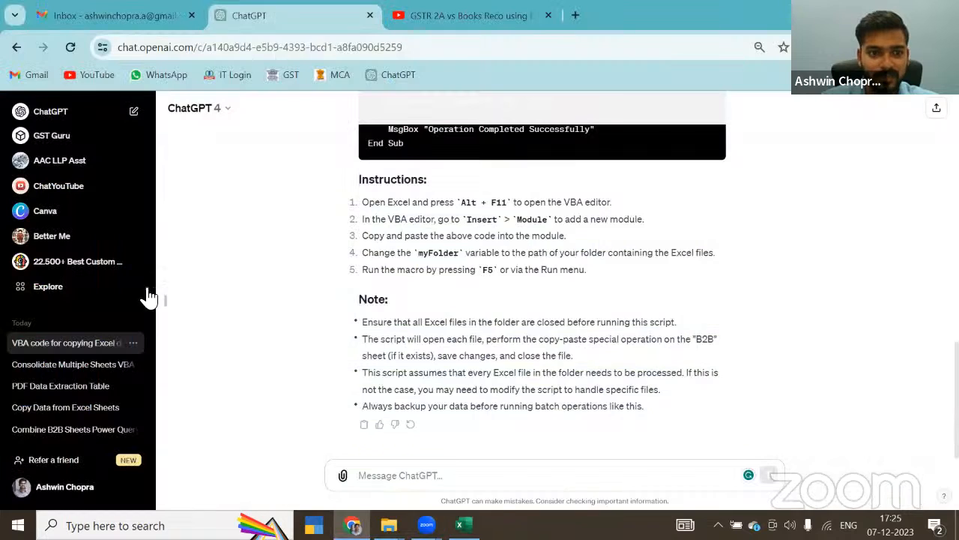
pyautogui.click(111, 409)
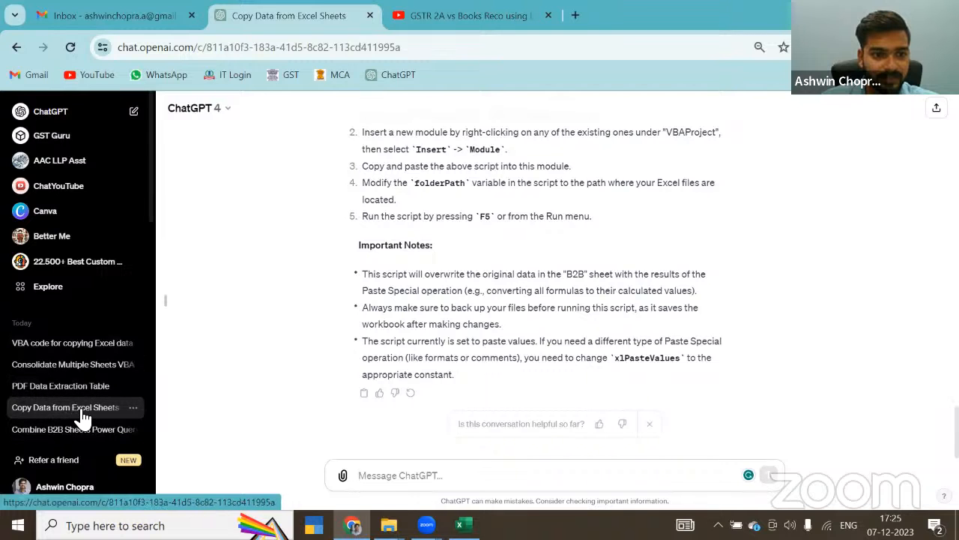
pyautogui.click(63, 346)
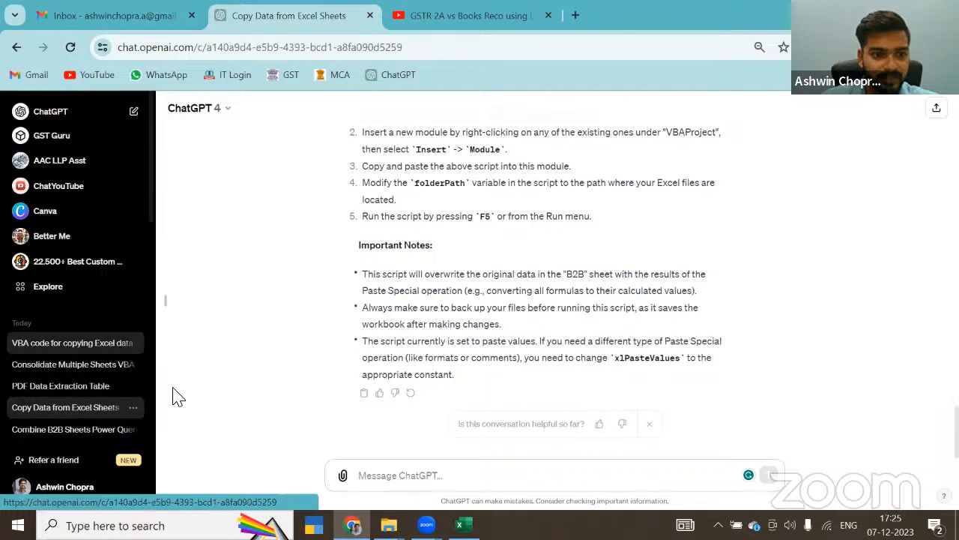
pyautogui.scroll(10, 441, 296)
pyautogui.scroll(3, 442, 298)
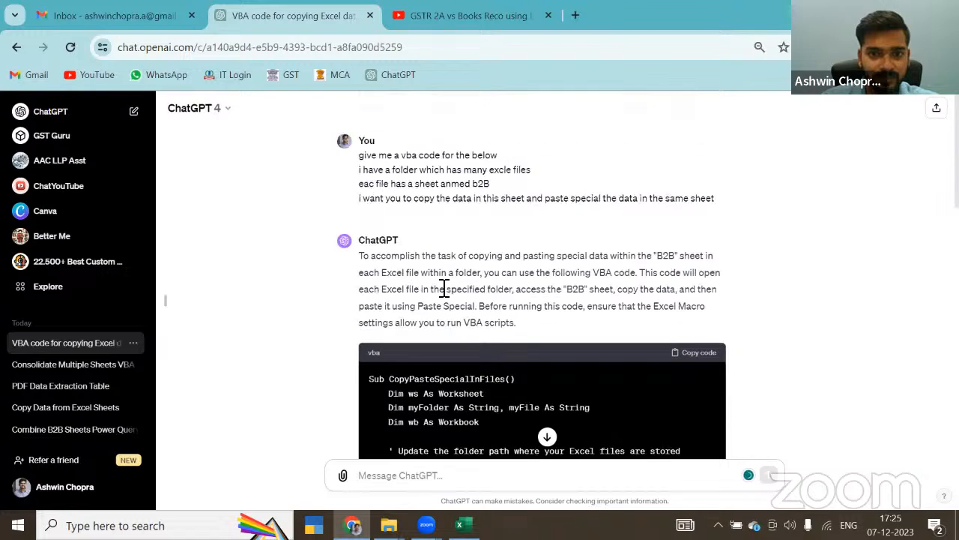
pyautogui.click(105, 385)
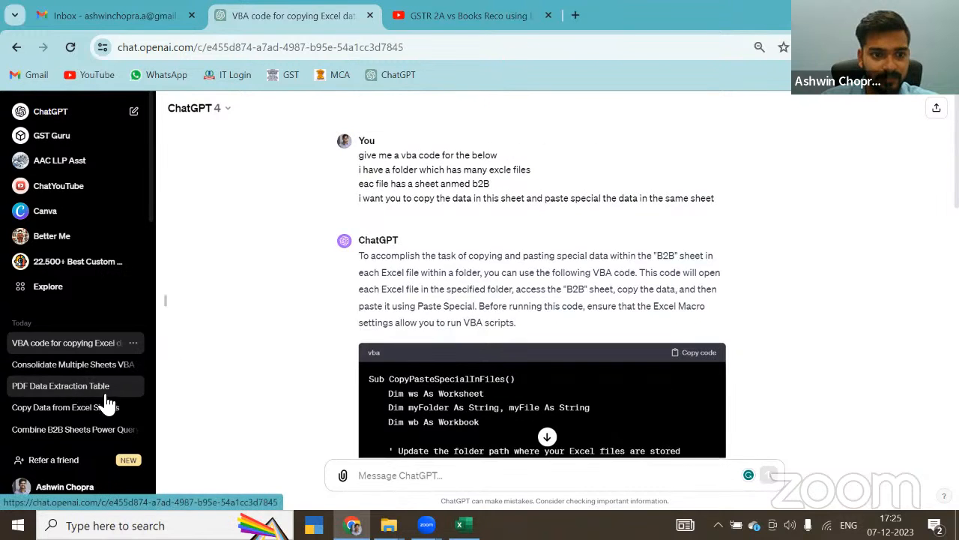
pyautogui.scroll(-1, 73, 432)
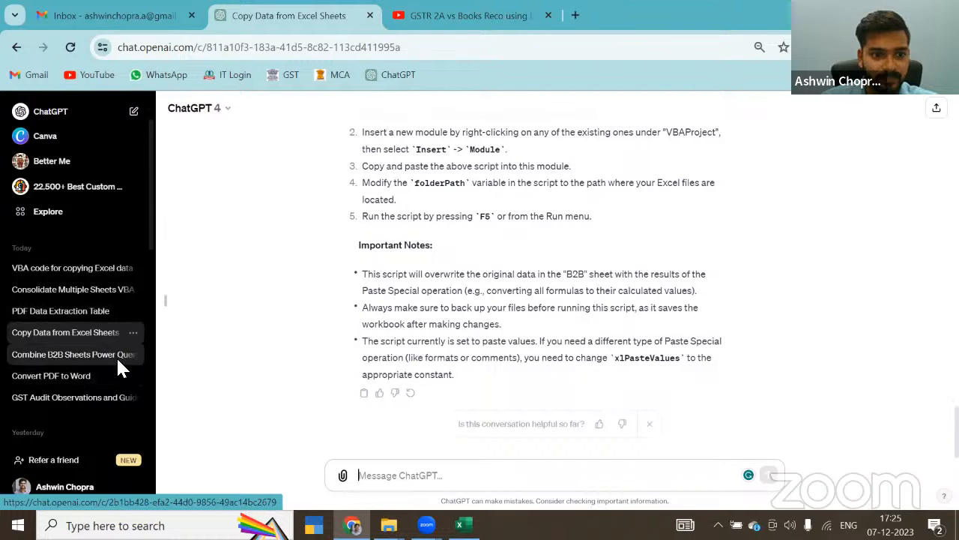
# Step: Find the updated CopyAndPasteSpecialInB2B script, which pastes special within the same sheet, in the conversation and copy its code
pyautogui.scroll(5, 364, 311)
pyautogui.scroll(5, 365, 311)
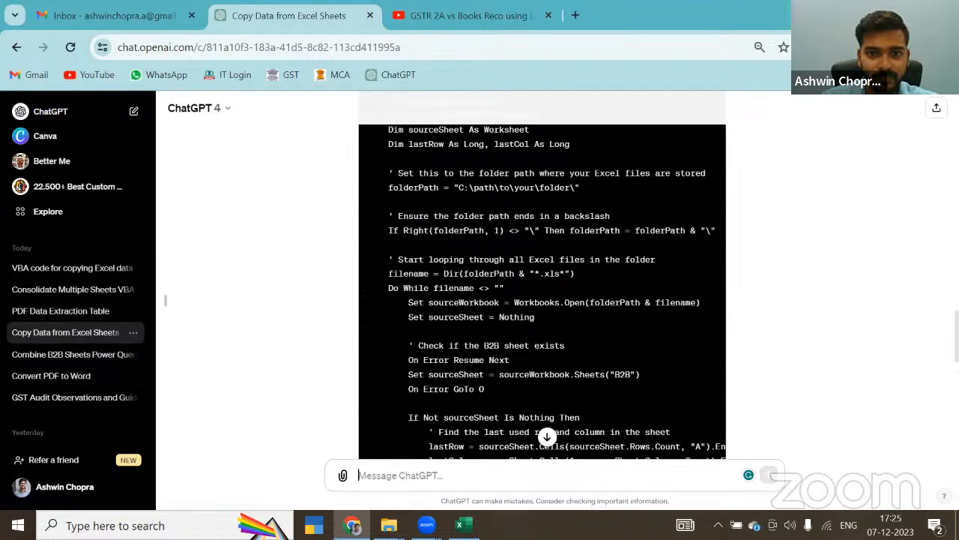
pyautogui.scroll(-8, 364, 311)
pyautogui.scroll(2, 364, 311)
pyautogui.scroll(-3, 404, 298)
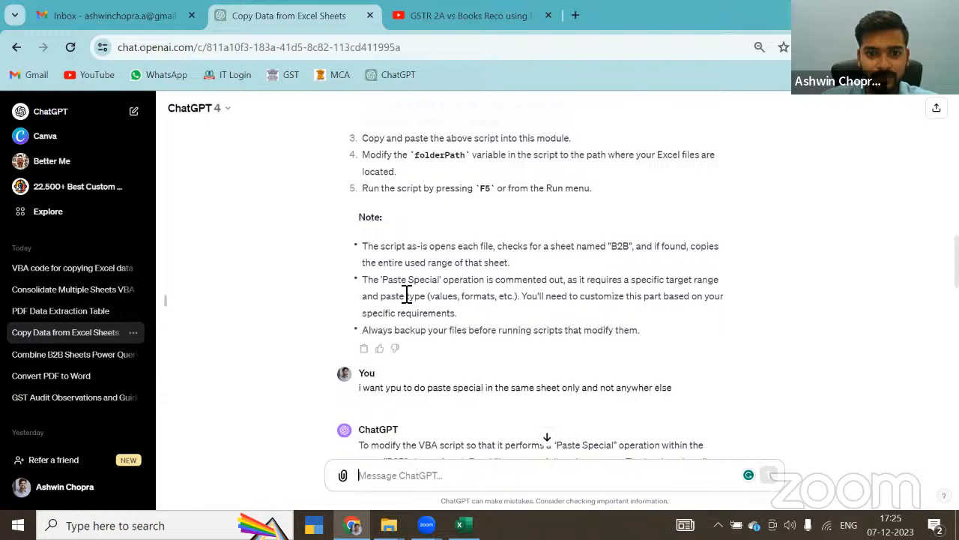
pyautogui.scroll(-5, 407, 294)
pyautogui.scroll(1, 680, 199)
pyautogui.click(689, 197)
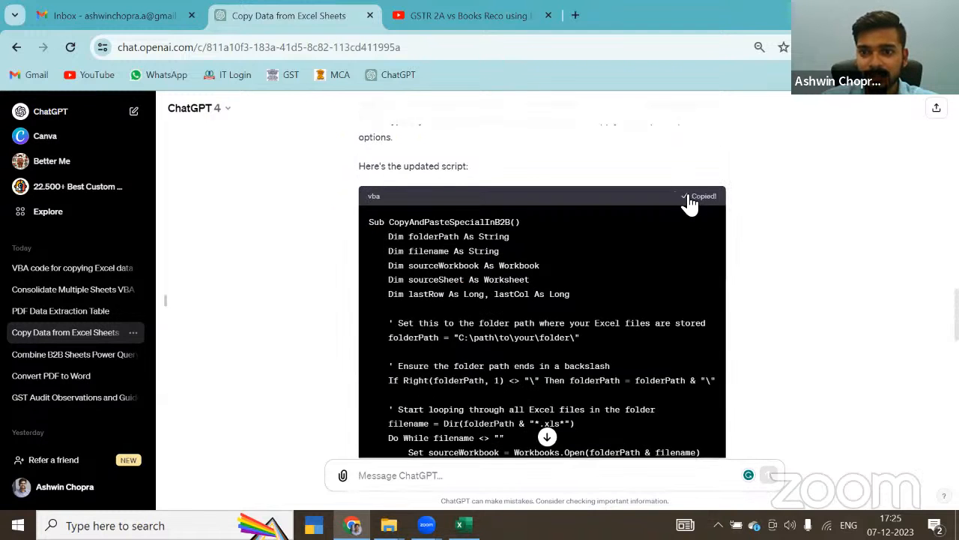
# Step: Return to the workbook's VBA editor and replace all the code in Module1 with the copied CopyAndPasteSpecialInB2B macro
pyautogui.hotkey('alt', 'Tab')
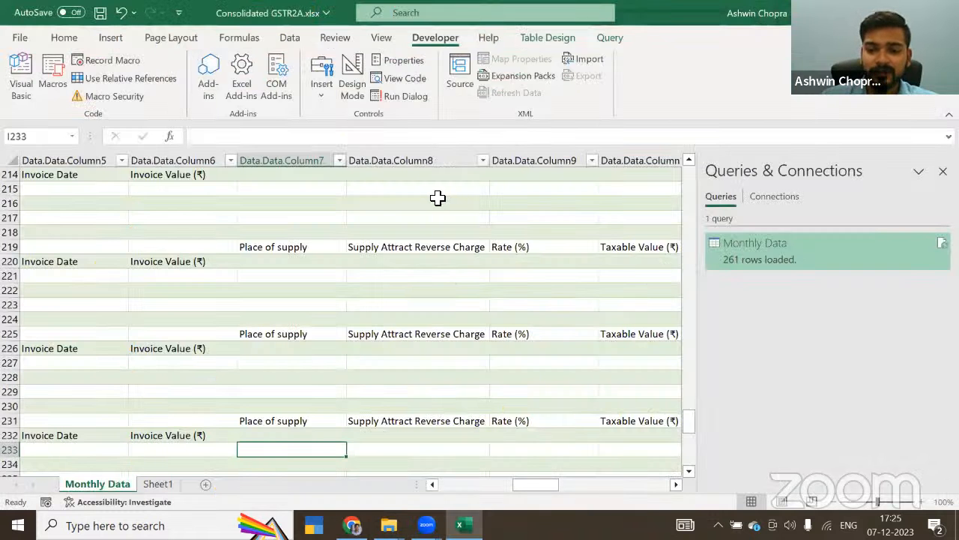
pyautogui.hotkey('alt', 'F11')
pyautogui.hotkey('ctrl', 'a')
pyautogui.press('Delete')
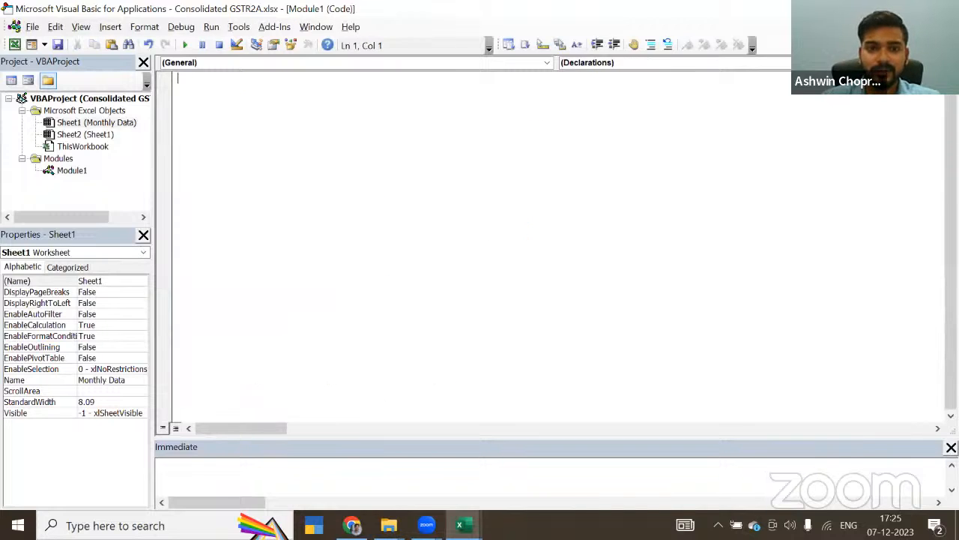
pyautogui.hotkey('ctrl', 'v')
pyautogui.scroll(5, 424, 163)
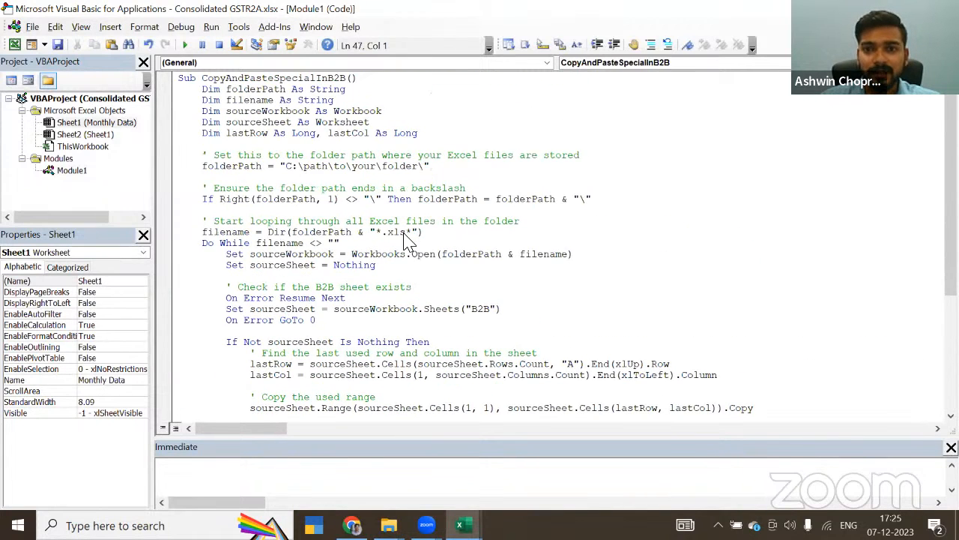
# Step: Copy the Monthly Data folder's path and set the macro's folderPath to "C:\Users\Admin\Desktop\Thursday for Technology\GSTR 2A vs Books\GSTR 2A\Monthly Data\"
pyautogui.hotkey('alt', 'Tab')
pyautogui.hotkey('alt', 'Tab')
pyautogui.hotkey('alt', 'Tab')
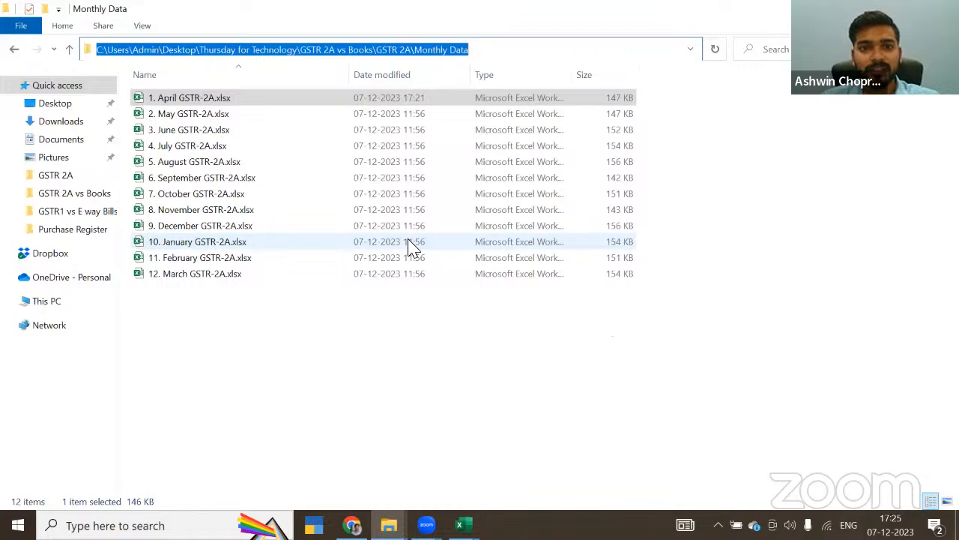
pyautogui.hotkey('alt', 'Tab')
pyautogui.moveTo(345, 169); pyautogui.dragTo(425, 173)
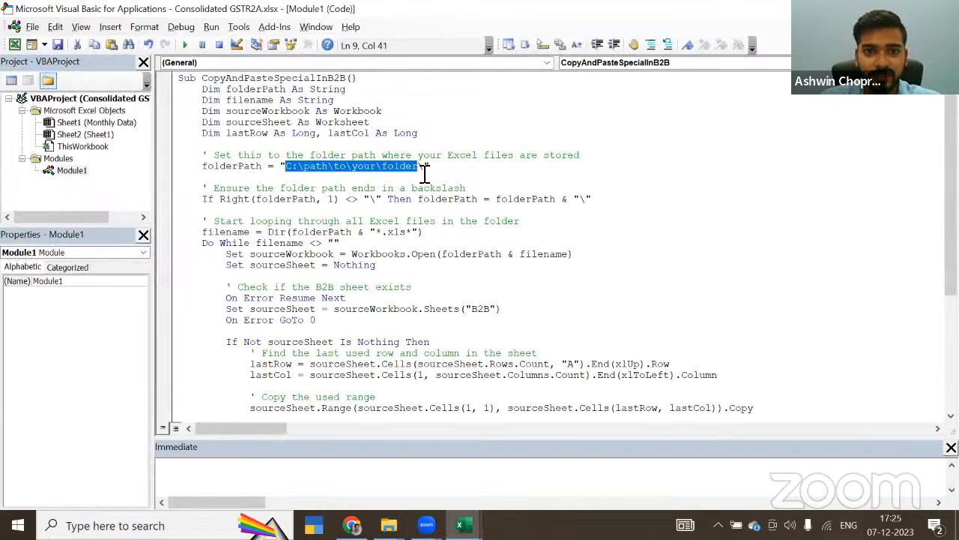
pyautogui.hotkey('ctrl', 'v')
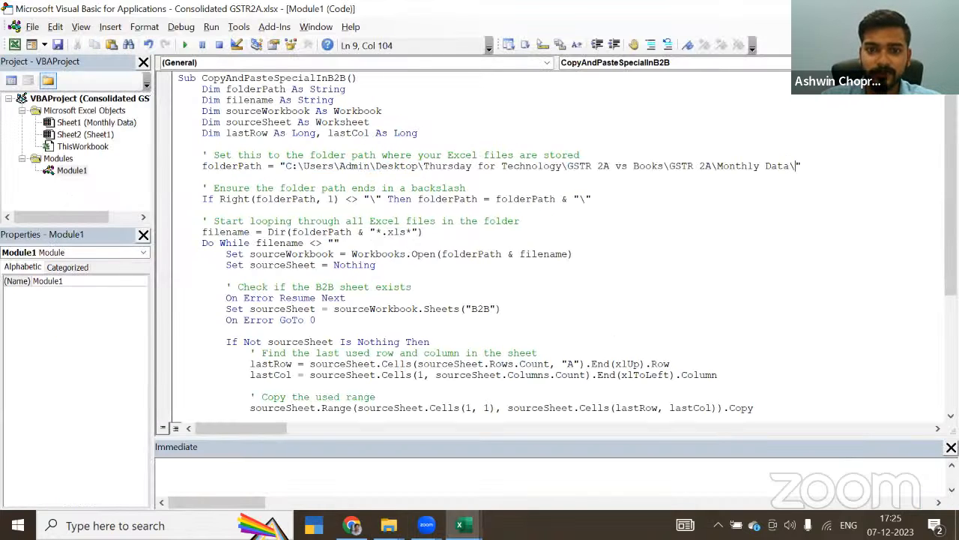
pyautogui.click(524, 291)
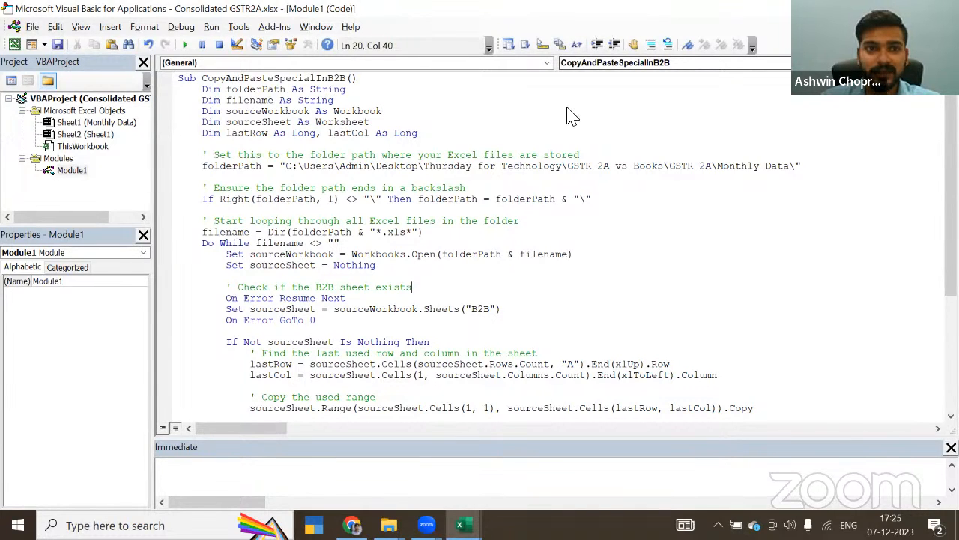
# Step: Return to the Consolidated GSTR2A workbook and run the CopyAndPasteSpecialInB2B macro
pyautogui.hotkey('alt', 'F11')
pyautogui.click(52, 78)
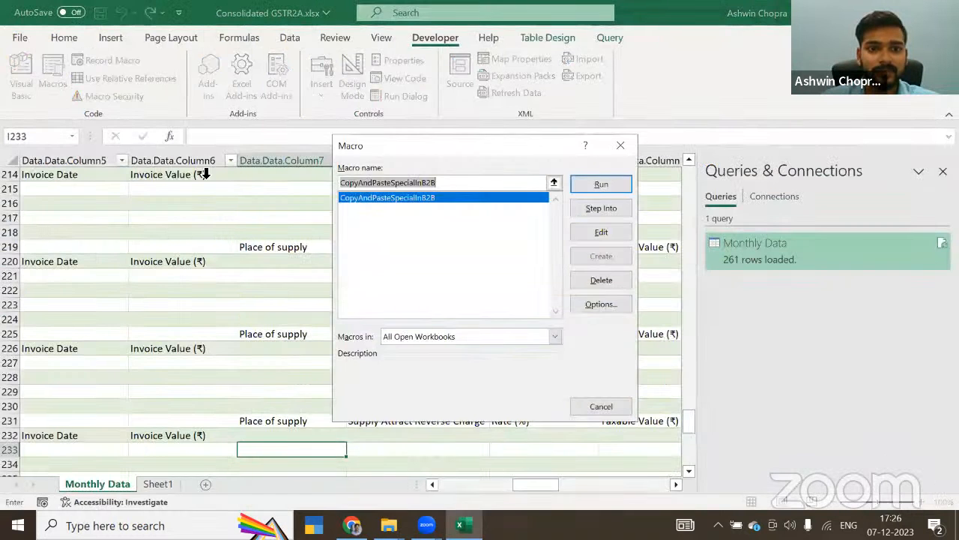
pyautogui.click(600, 186)
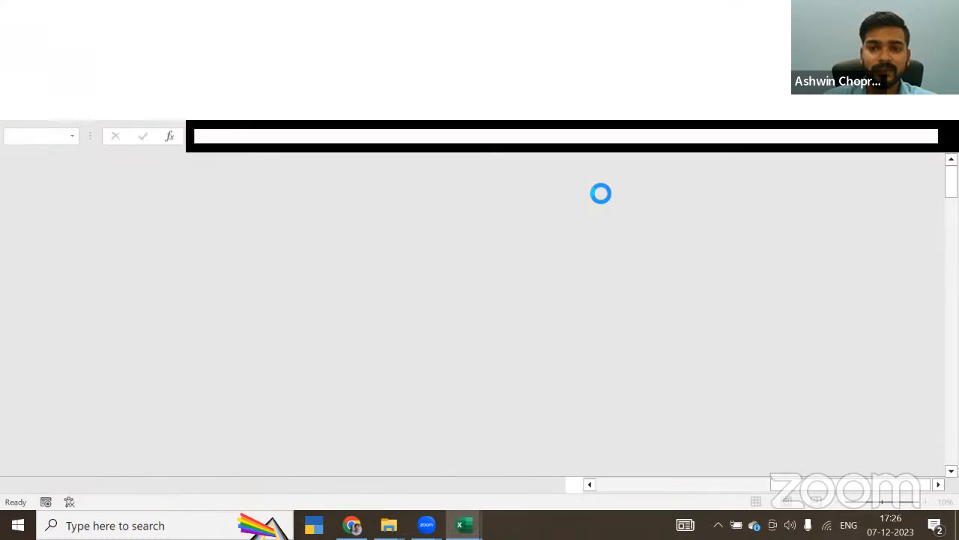
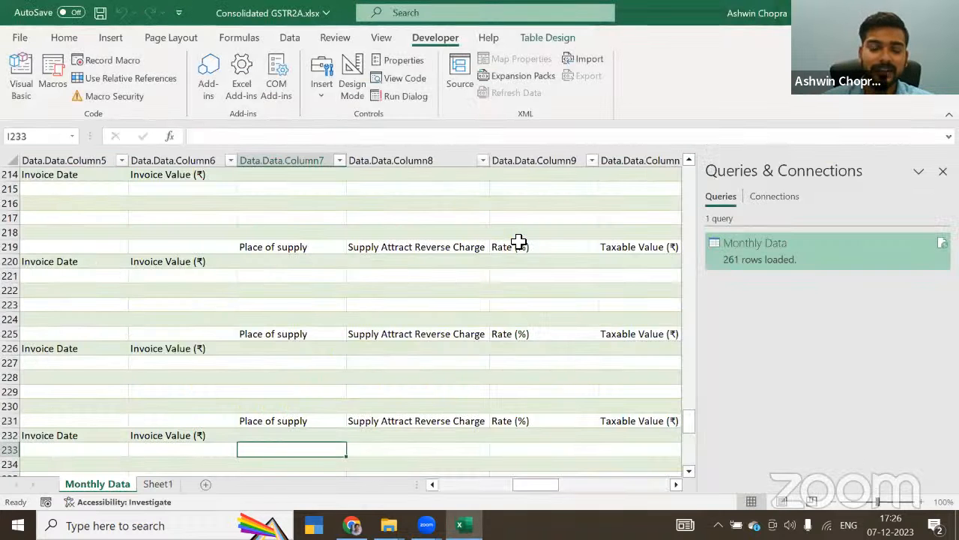
# Step: Refresh the Monthly Data query table in the Consolidated GSTR2A workbook
pyautogui.scroll(-4, 318, 281)
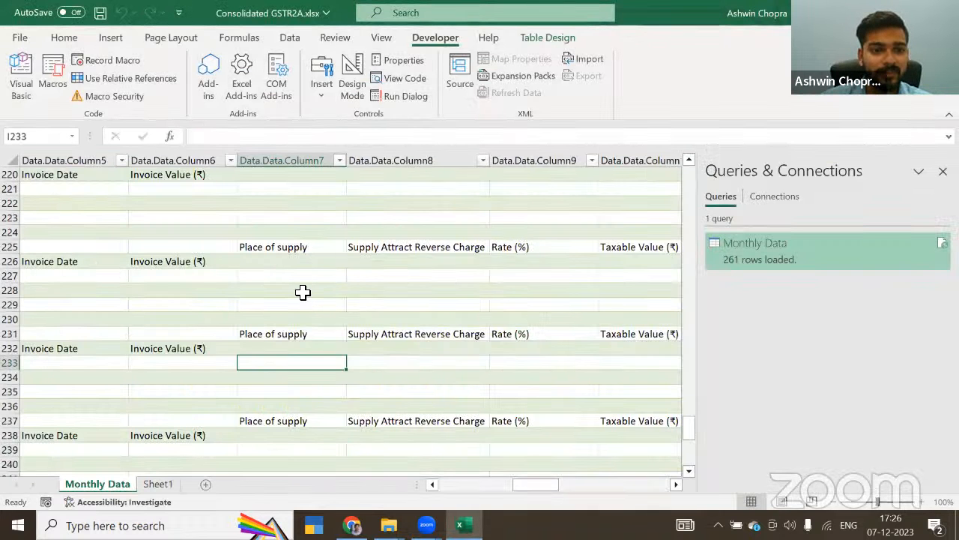
pyautogui.click(184, 278)
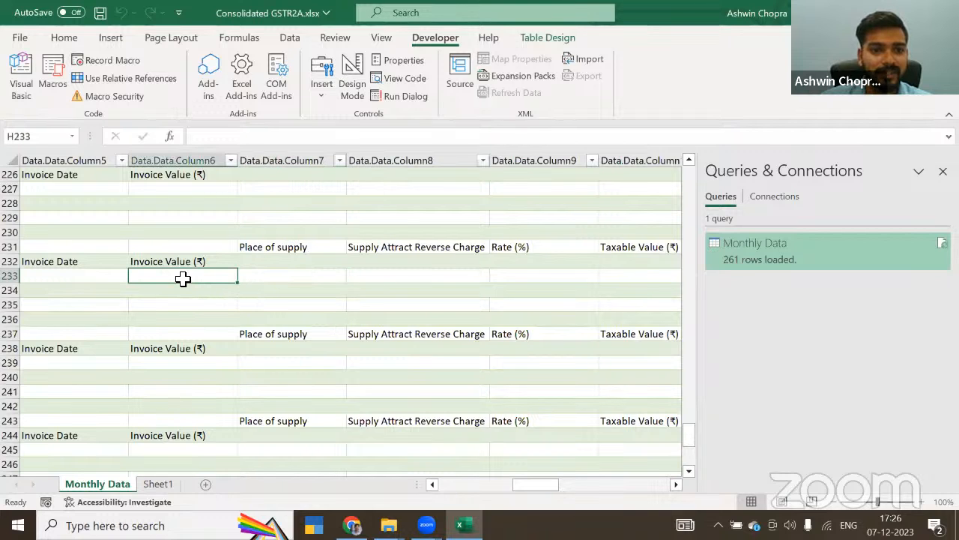
pyautogui.rightClick(184, 279)
pyautogui.click(215, 175)
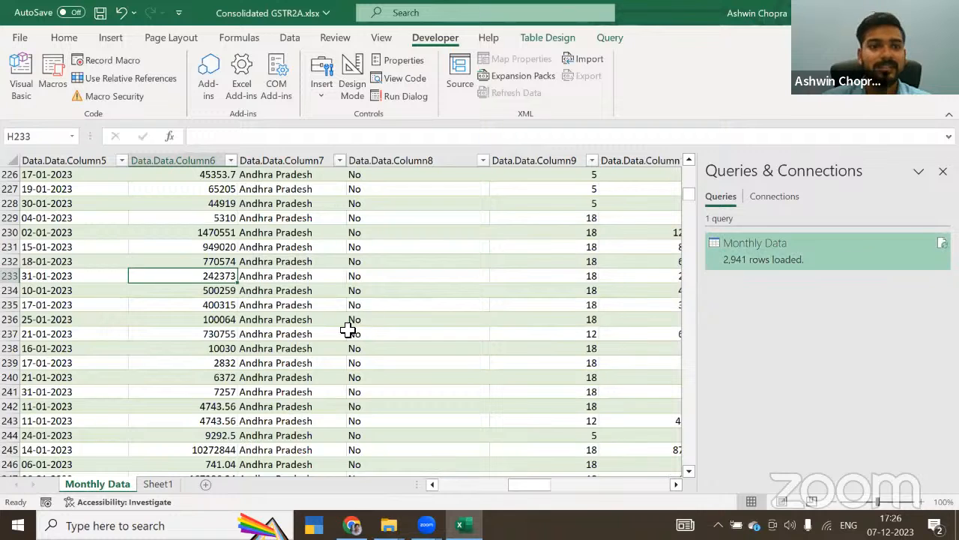
# Step: Look through the refreshed Monthly Data rows, checking the invoice dates, invoice values and places of supply across the months
pyautogui.scroll(-12, 183, 305)
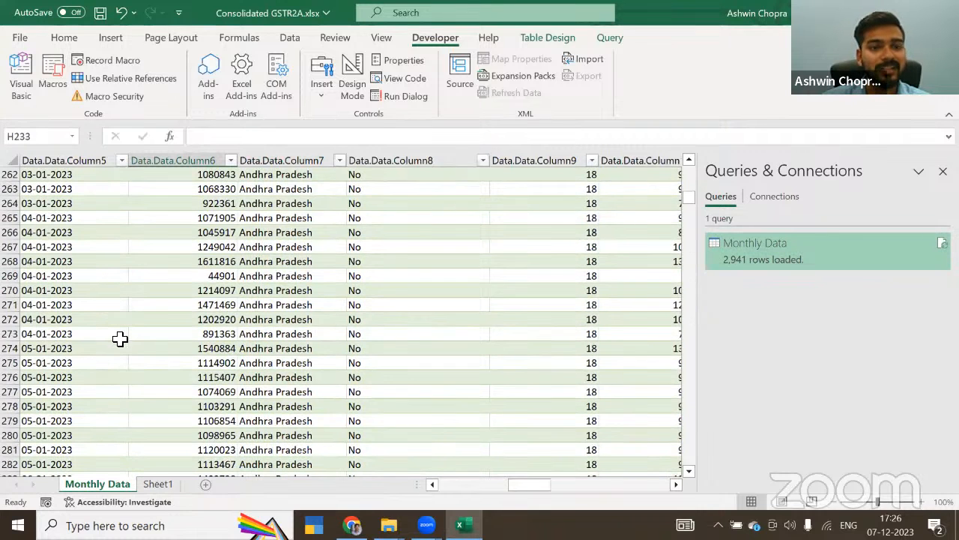
pyautogui.scroll(-9, 74, 320)
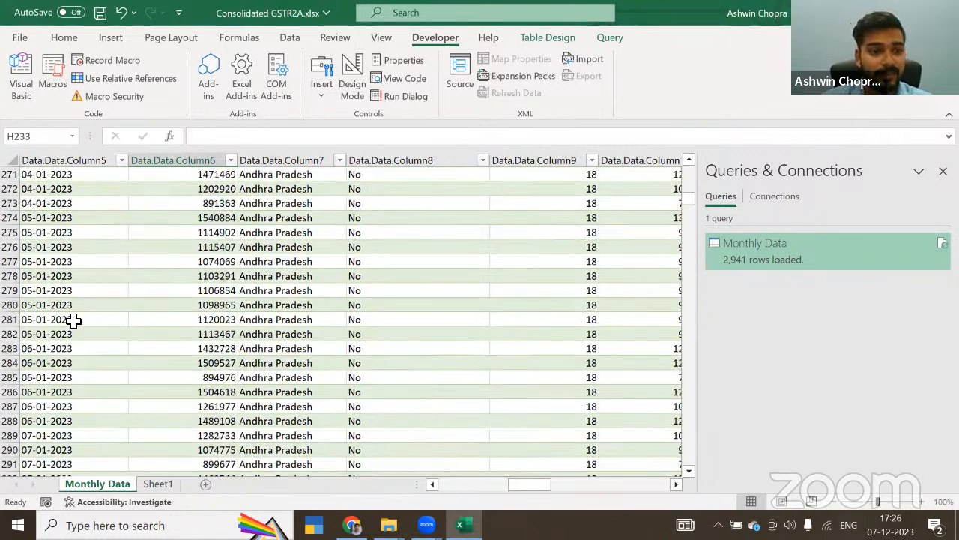
pyautogui.click(74, 320)
pyautogui.scroll(-6, 74, 320)
pyautogui.click(73, 320)
pyautogui.press('pagedown')
pyautogui.press('pagedown')
pyautogui.press('pagedown')
pyautogui.press('pagedown')
pyautogui.press('pagedown')
pyautogui.press('pagedown')
pyautogui.press('pagedown')
pyautogui.press('pagedown')
pyautogui.press('pagedown')
pyautogui.press('pagedown')
pyautogui.press('pagedown')
pyautogui.press('pagedown')
pyautogui.press('pagedown')
pyautogui.press('pagedown')
pyautogui.press('pagedown')
pyautogui.press('pagedown')
pyautogui.press('pagedown')
pyautogui.press('pagedown')
pyautogui.press('pagedown')
pyautogui.press('pagedown')
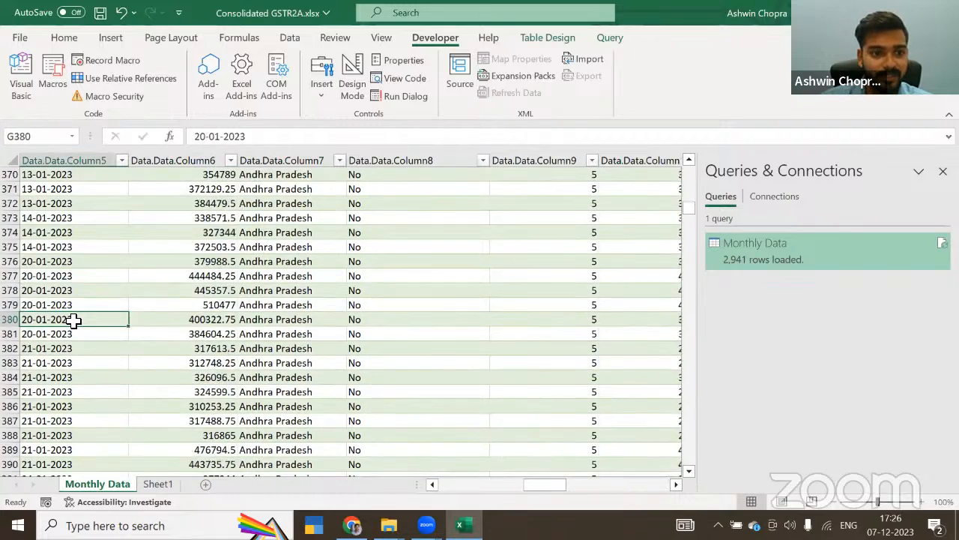
pyautogui.press('pagedown')
pyautogui.press('pagedown')
pyautogui.press('pagedown')
pyautogui.press('pagedown')
pyautogui.press('pagedown')
pyautogui.press('pagedown')
pyautogui.press('pagedown')
pyautogui.press('pagedown')
pyautogui.press('pagedown')
pyautogui.press('pagedown')
pyautogui.press('pagedown')
pyautogui.press('pagedown')
pyautogui.press('pagedown')
pyautogui.press('pagedown')
pyautogui.press('pagedown')
pyautogui.press('pagedown')
pyautogui.press('pagedown')
pyautogui.press('pagedown')
pyautogui.press('pagedown')
pyautogui.press('pagedown')
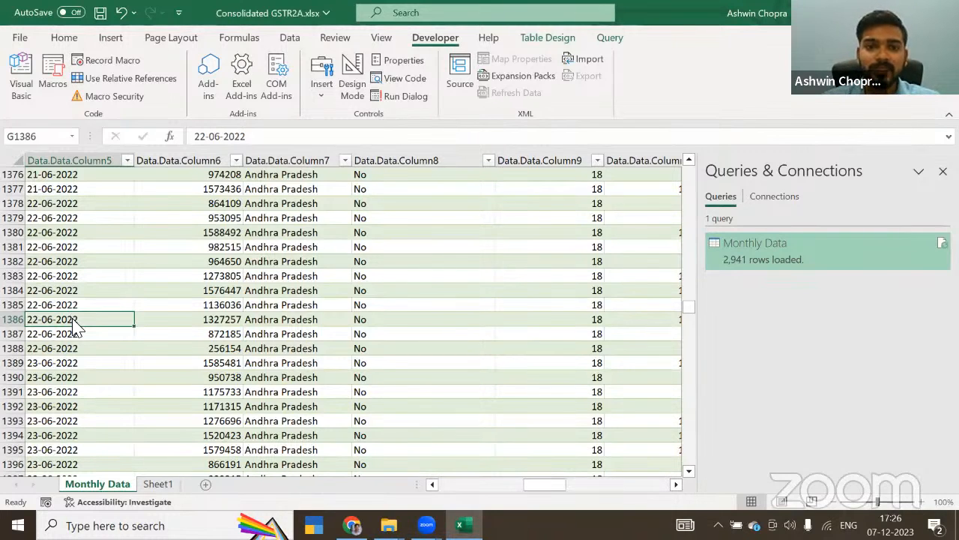
pyautogui.hotkey('alt', 'Tab')
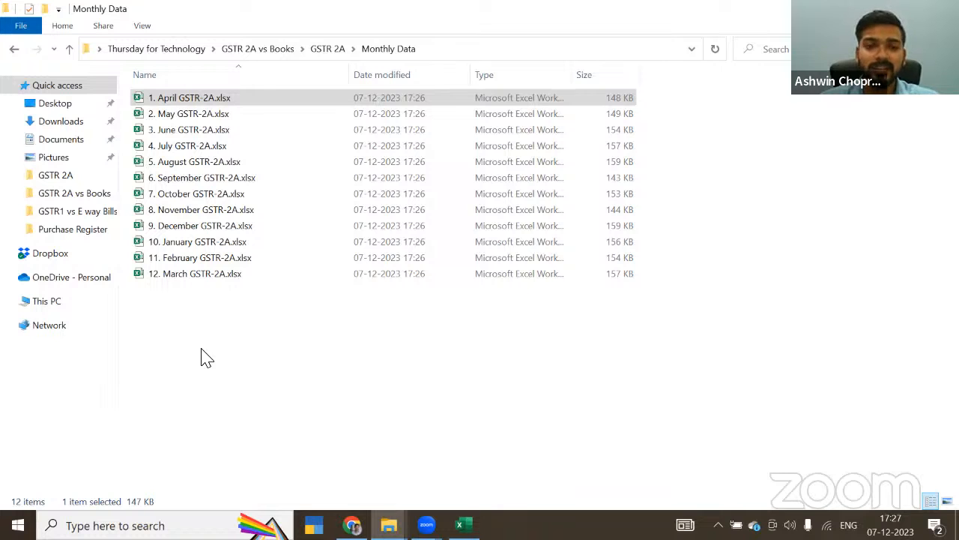
pyautogui.hotkey('alt', 'Tab')
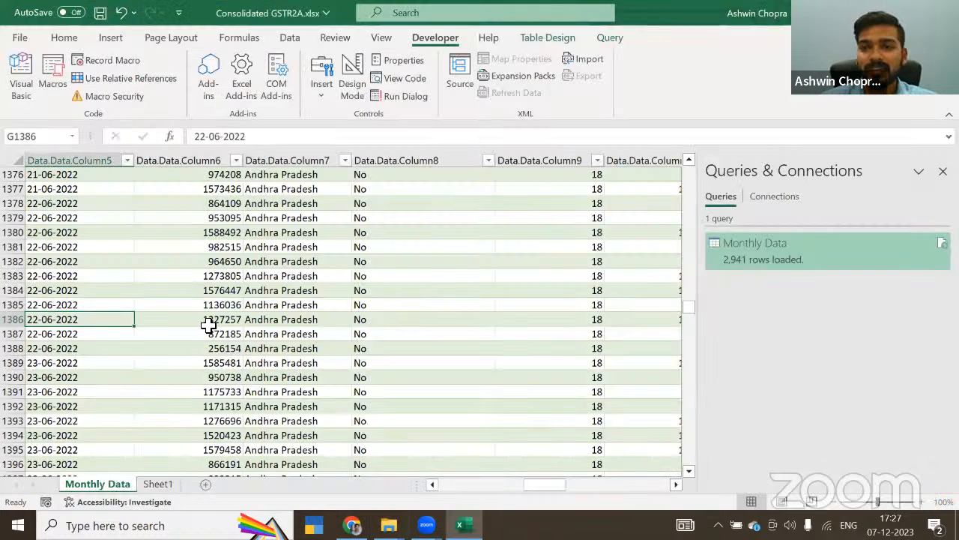
pyautogui.click(229, 277)
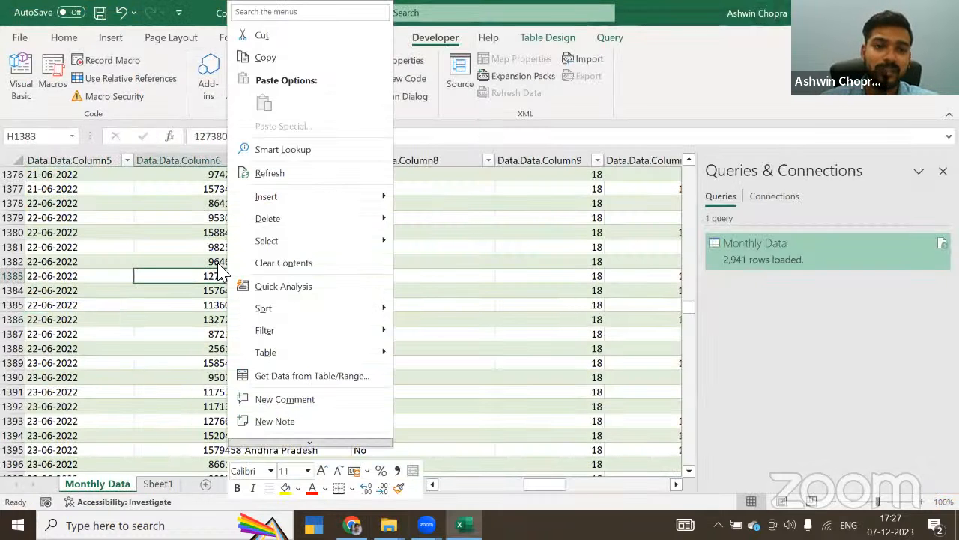
pyautogui.rightClick(227, 277)
pyautogui.press('Escape')
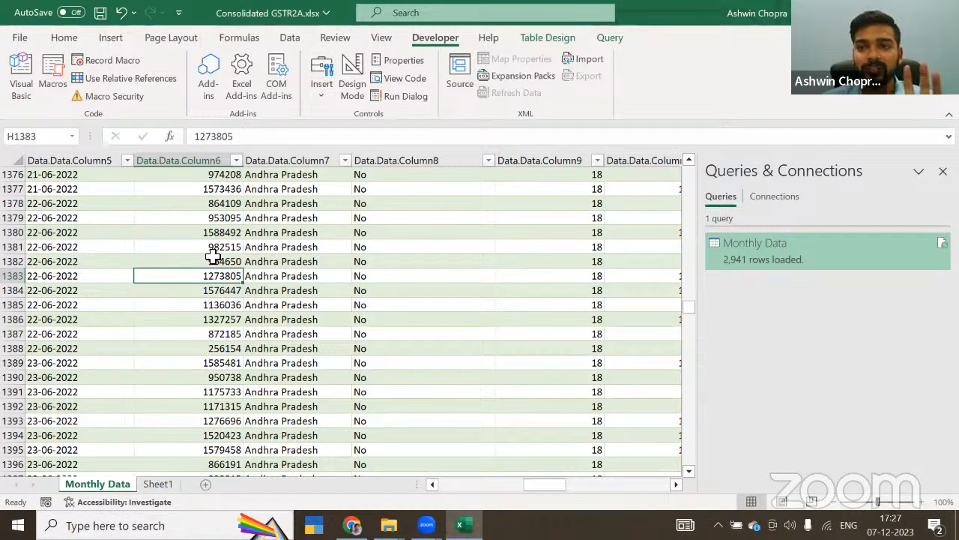
pyautogui.click(362, 234)
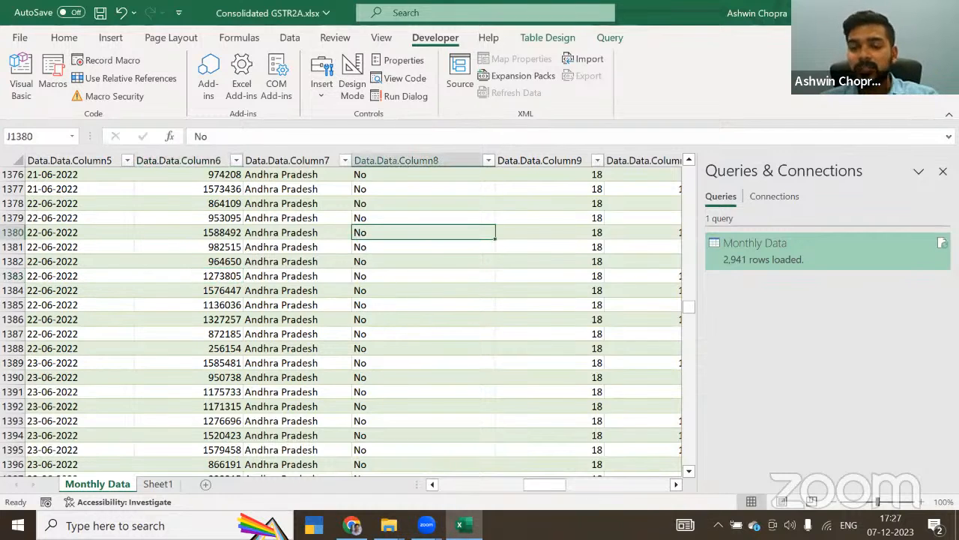
# Step: Close the Consolidated GSTR2A workbook without saving and go to the GSTR 2A folder in File Explorer
pyautogui.hotkey('alt', 'F4')
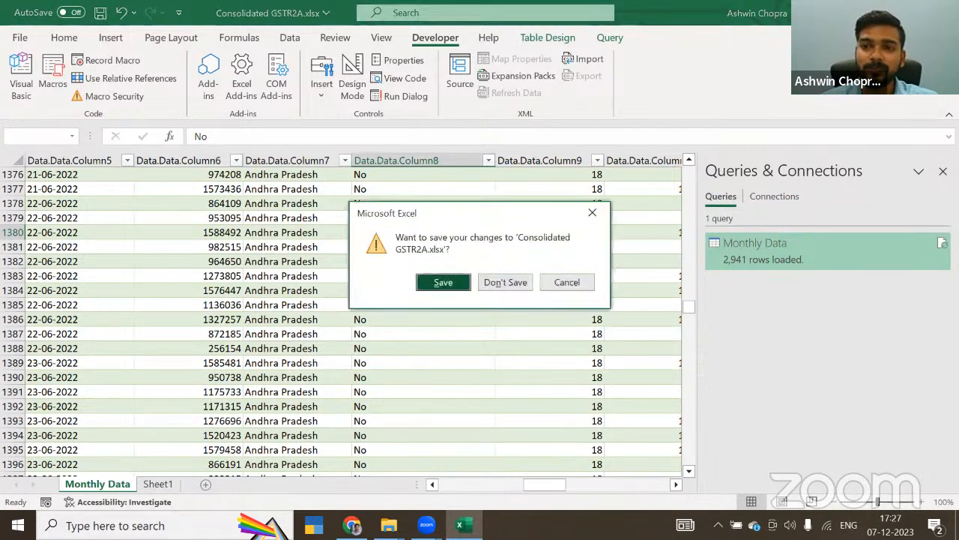
pyautogui.click(520, 284)
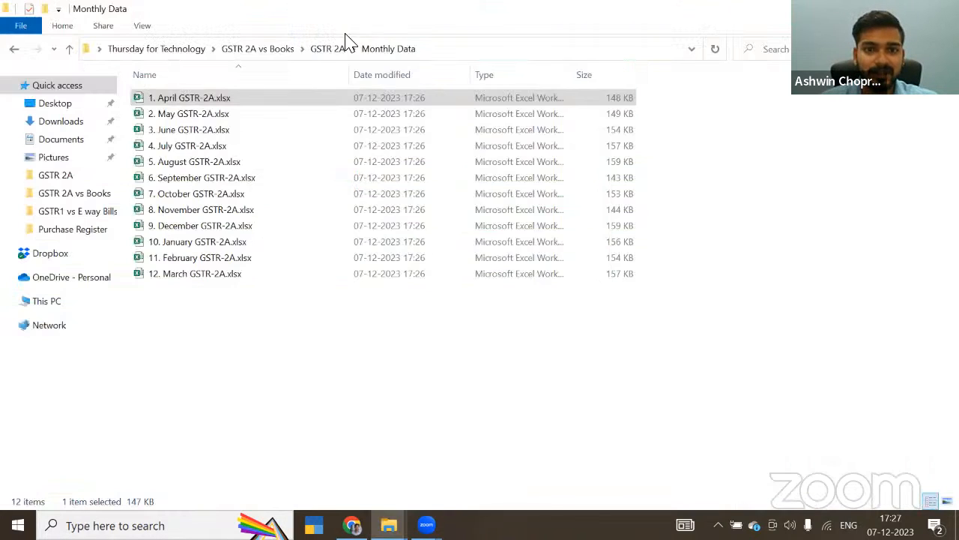
pyautogui.click(327, 50)
pyautogui.click(269, 53)
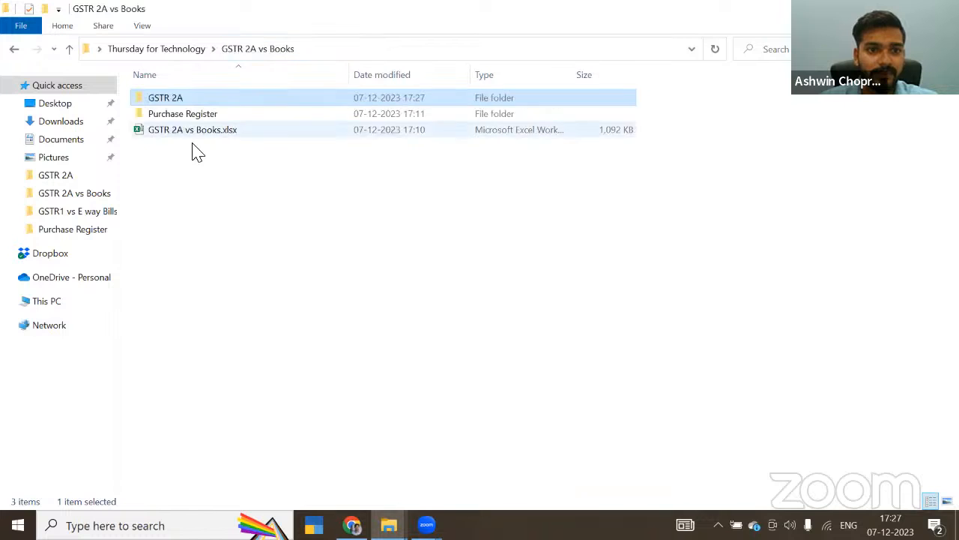
pyautogui.doubleClick(160, 101)
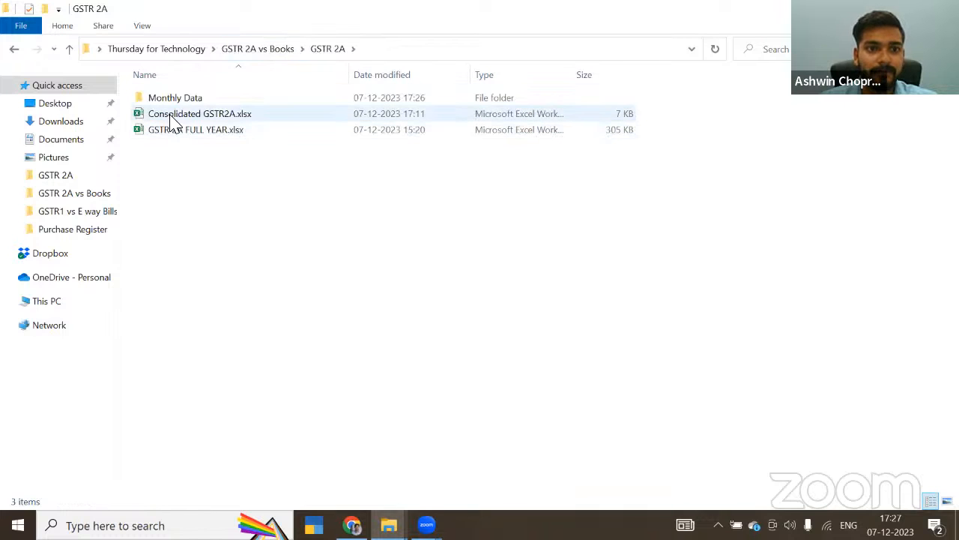
# Step: Open the GSTR 2A FULL YEAR.xlsx workbook from the GSTR 2A folder
pyautogui.click(178, 117)
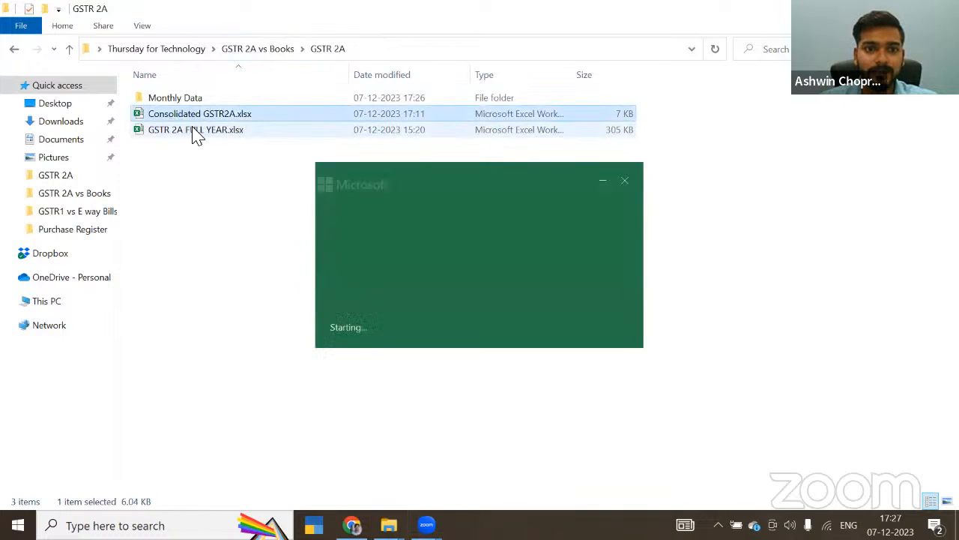
pyautogui.click(625, 179)
pyautogui.doubleClick(316, 132)
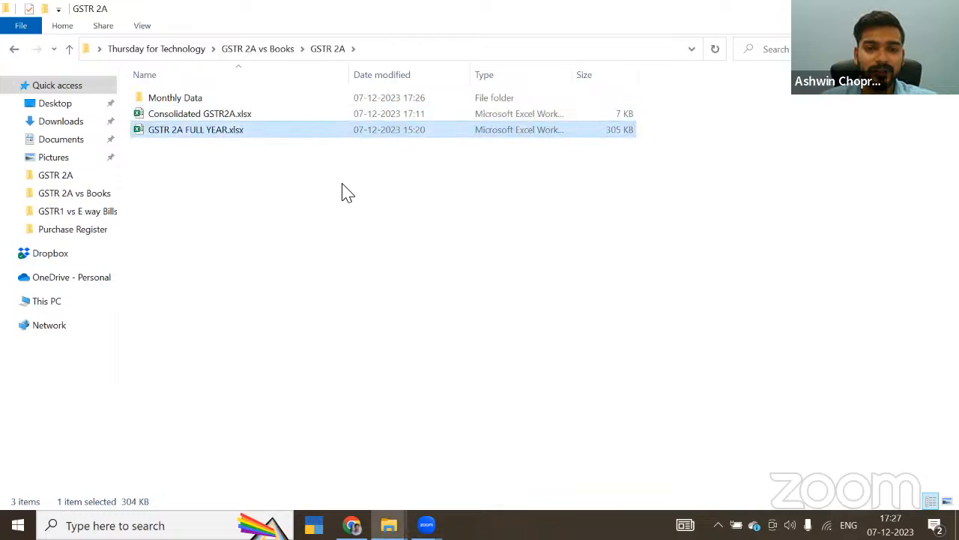
pyautogui.doubleClick(284, 134)
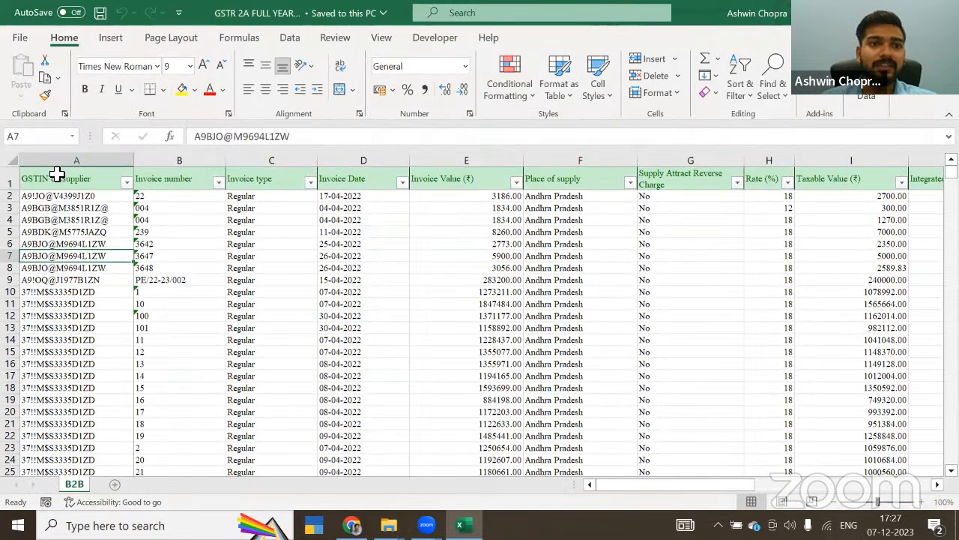
# Step: Review the column headers of the full-year B2B sheet, from GSTIN of Supplier across to the tax columns
pyautogui.click(56, 174)
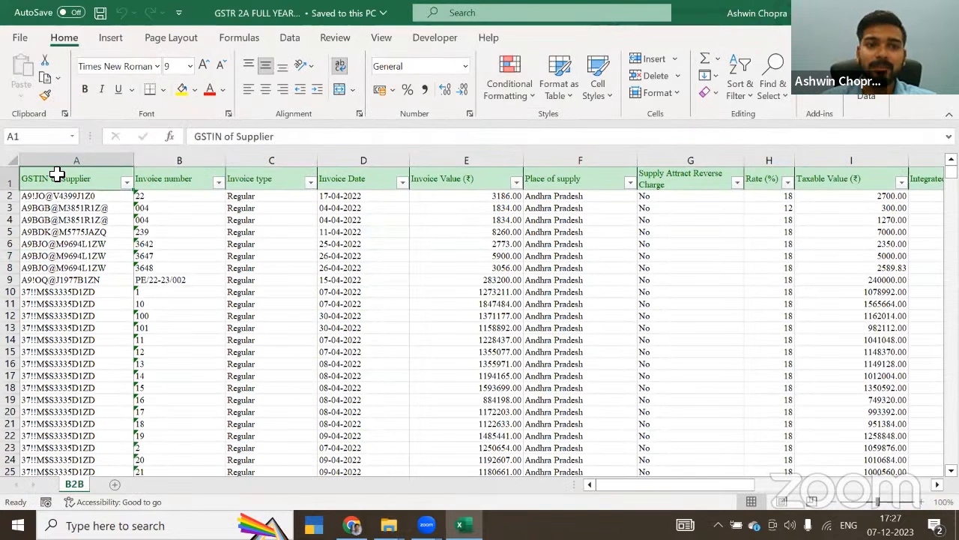
pyautogui.press('Right')
pyautogui.press('Right')
pyautogui.press('Right')
pyautogui.press('Right')
pyautogui.press('Right')
pyautogui.press('Right')
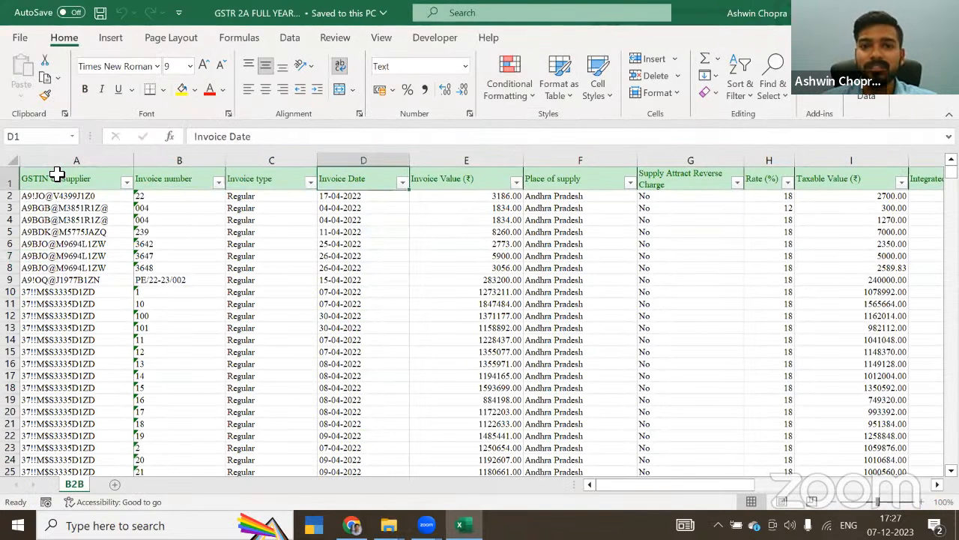
pyautogui.press('Right')
pyautogui.press('Right')
pyautogui.press('Right')
pyautogui.press('Right')
pyautogui.press('Right')
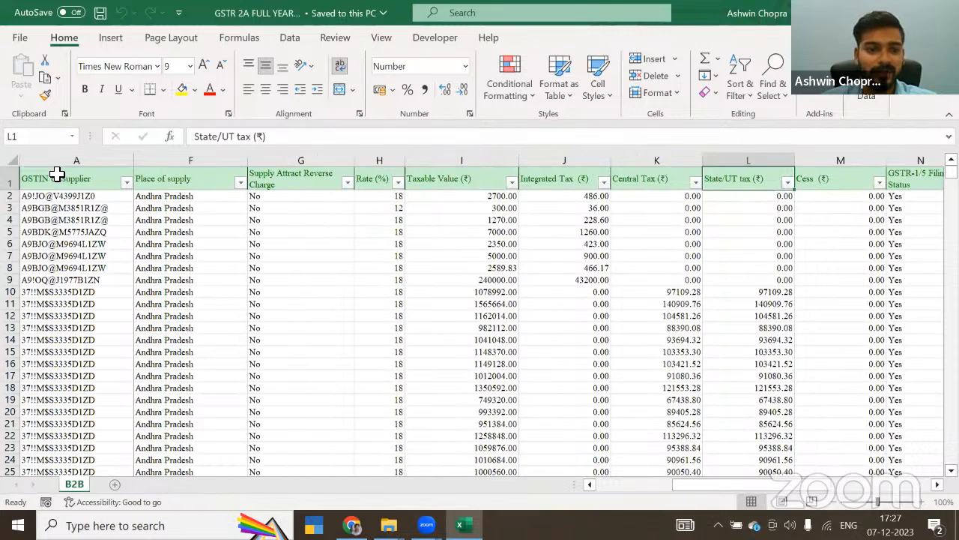
pyautogui.press('Left')
pyautogui.press('Left')
pyautogui.press('Left')
pyautogui.press('Left')
pyautogui.press('Left')
pyautogui.press('Left')
pyautogui.press('Left')
pyautogui.press('Left')
pyautogui.press('Left')
pyautogui.press('Left')
pyautogui.press('Left')
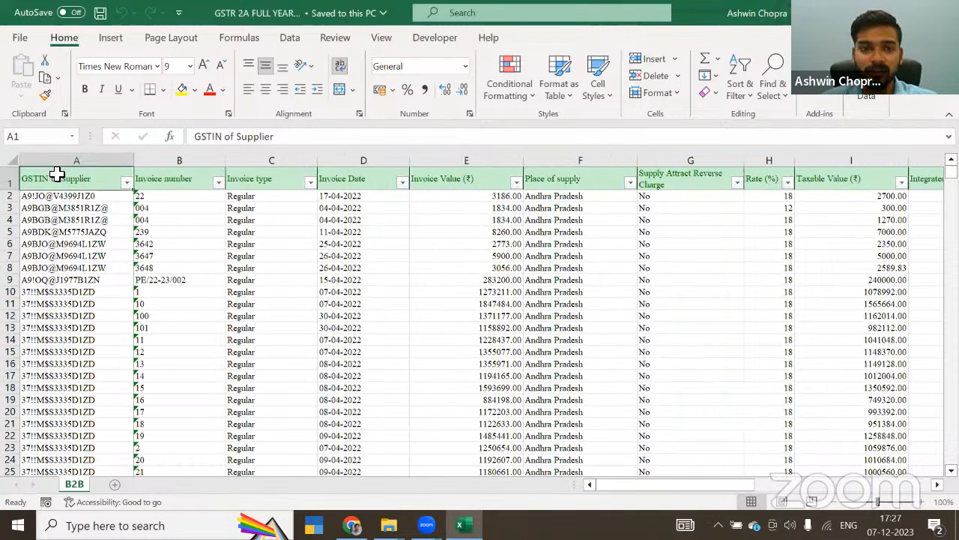
# Step: Open the workbook in the Purchase Register folder under GSTR 2A vs Books and go to the header row of the PR sheet
pyautogui.hotkey('alt', 'Tab')
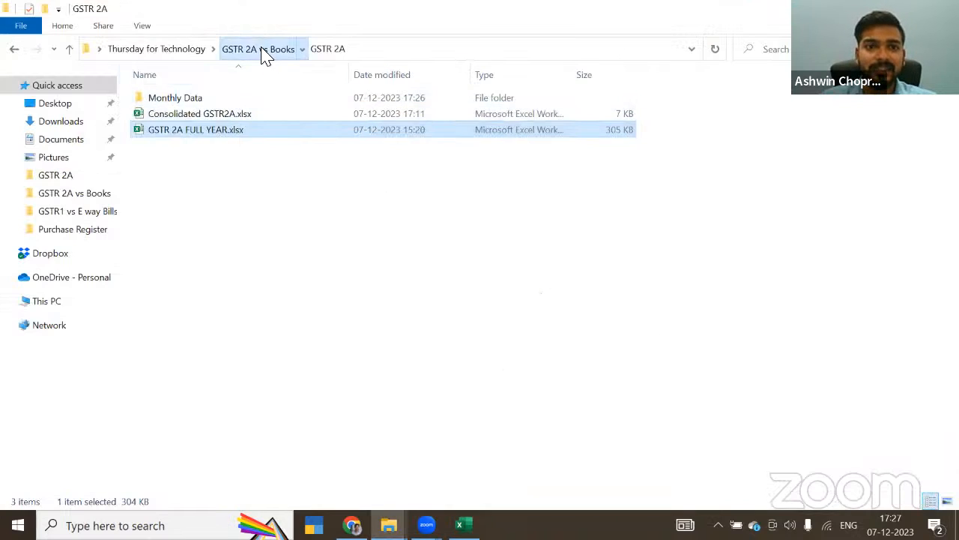
pyautogui.click(265, 55)
pyautogui.doubleClick(173, 114)
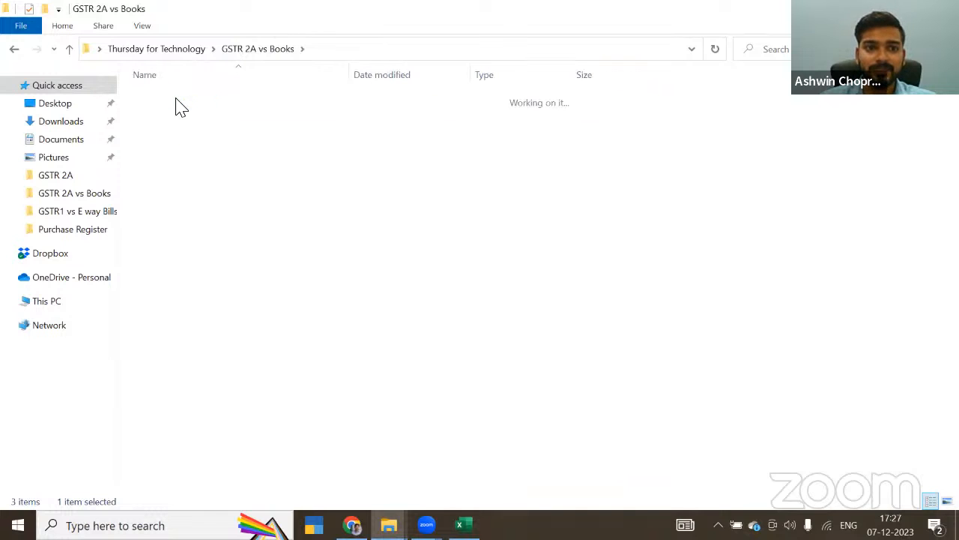
pyautogui.doubleClick(173, 98)
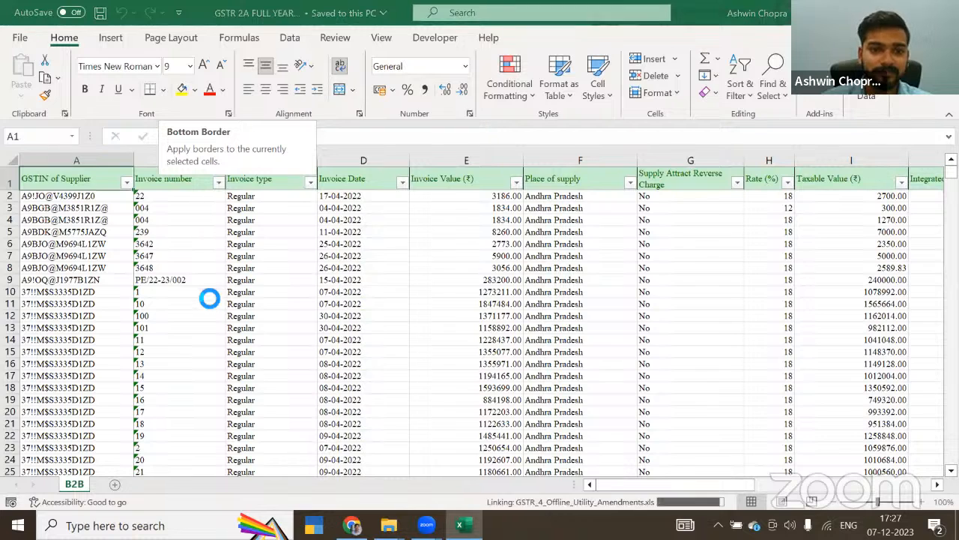
pyautogui.click(58, 247)
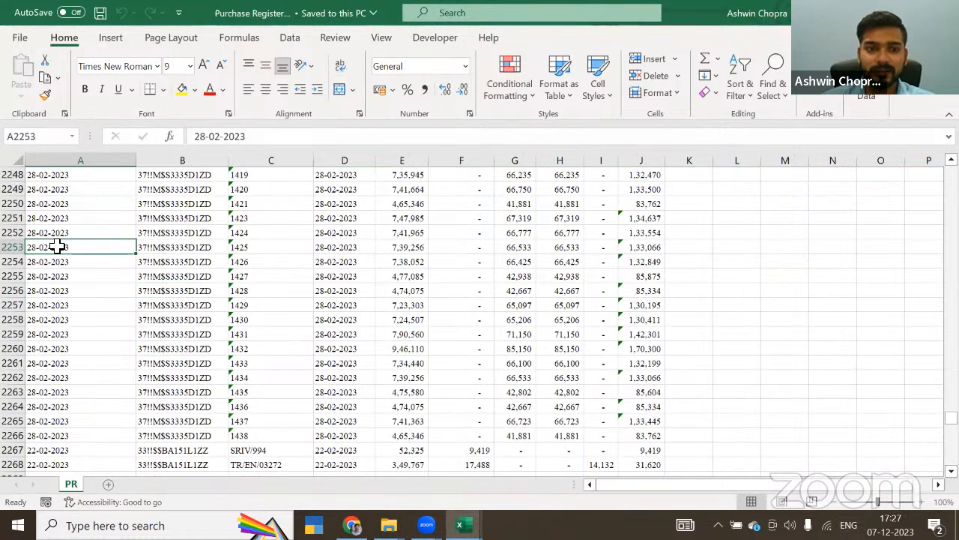
pyautogui.hotkey('ctrl', 'Up')
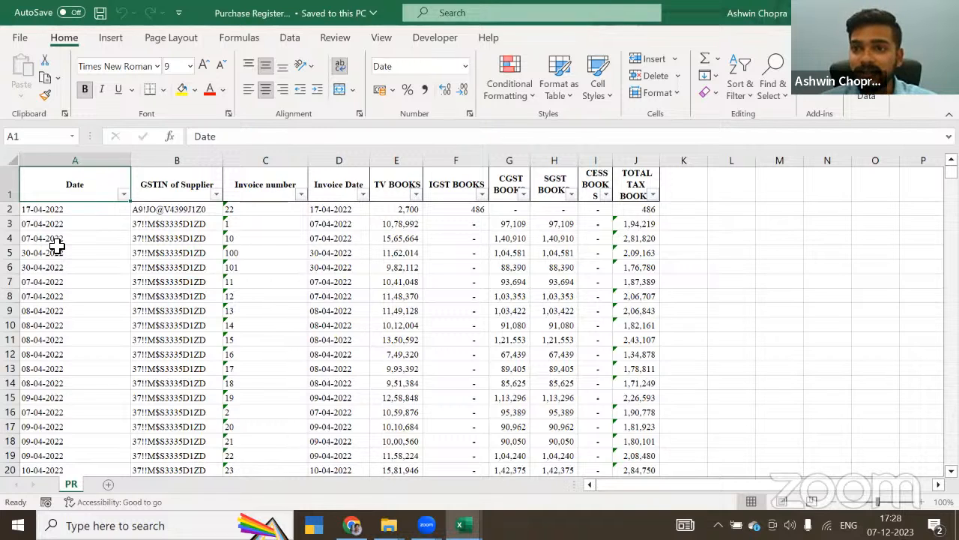
# Step: Review the PR sheet's Date, GSTIN of Supplier, Invoice number and Invoice Date headers
pyautogui.press('Right')
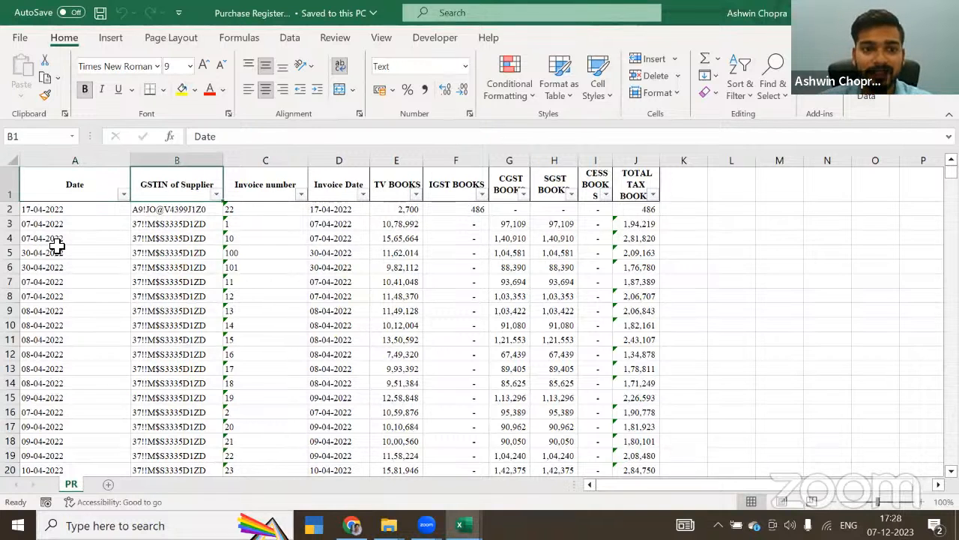
pyautogui.press('Right')
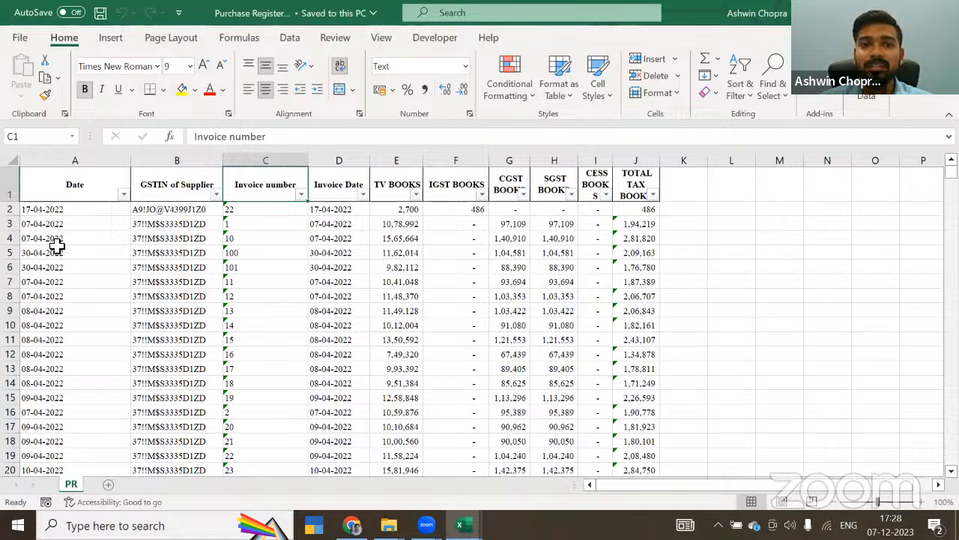
pyautogui.press('Left')
pyautogui.press('Left')
pyautogui.press('Right')
pyautogui.press('Right')
pyautogui.press('Right')
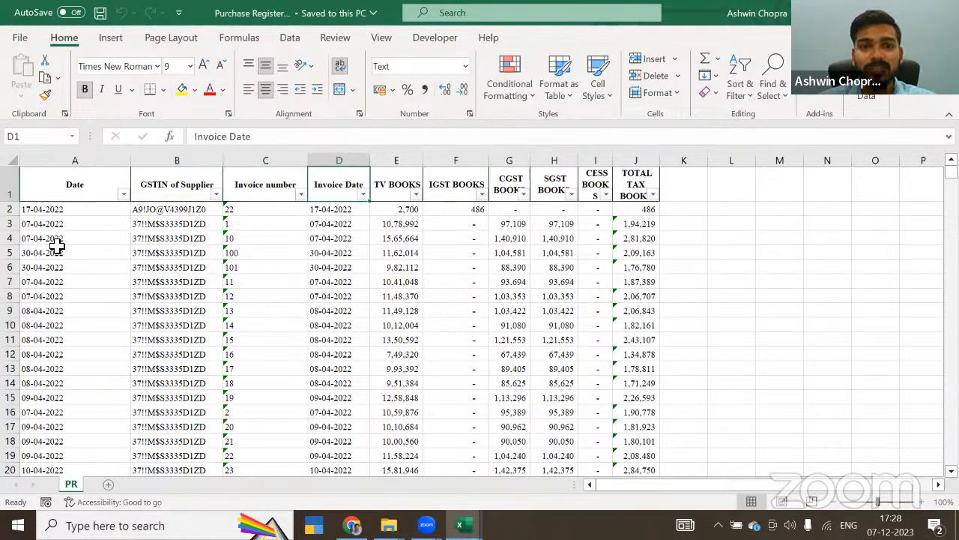
pyautogui.press('Left')
pyautogui.press('Left')
pyautogui.press('Left')
pyautogui.hotkey('shift', 'Right')
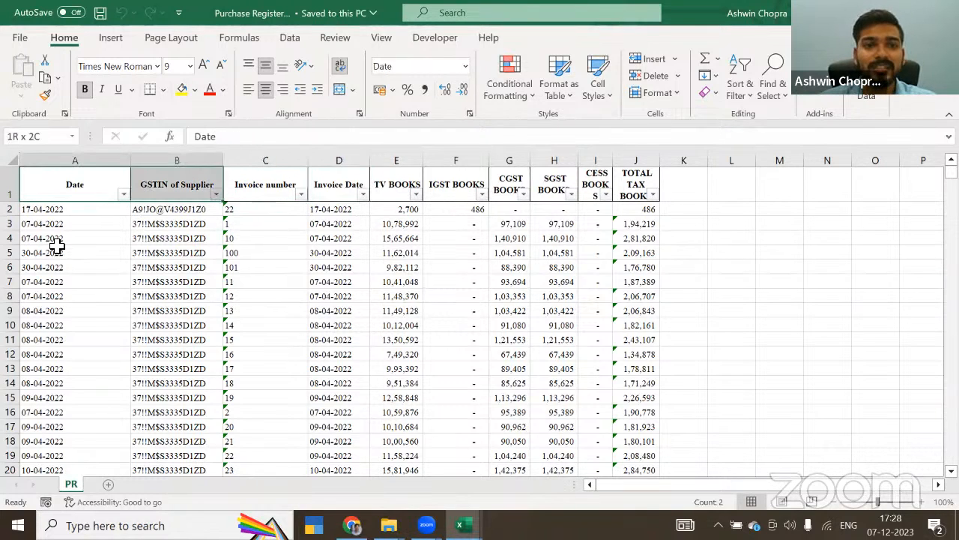
pyautogui.hotkey('shift', 'Right')
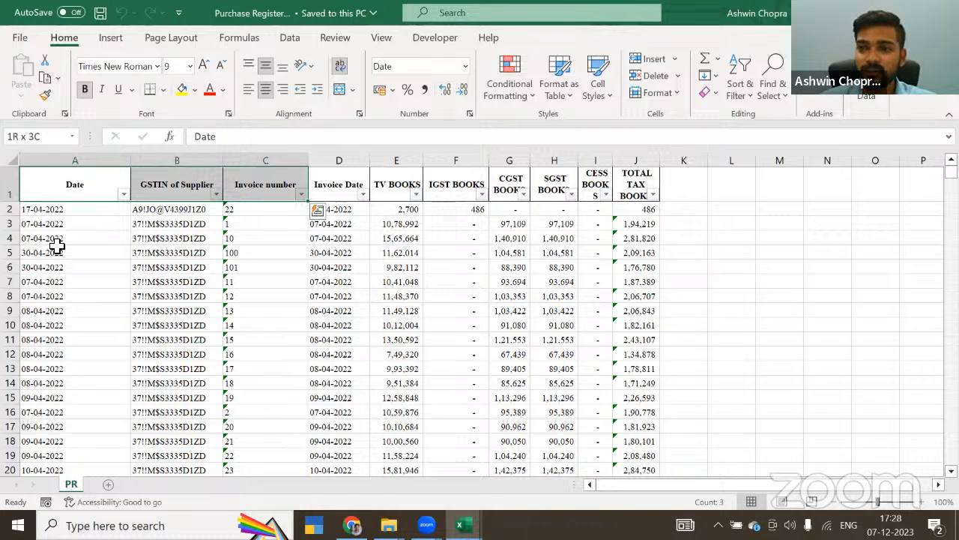
pyautogui.press('Down')
pyautogui.press('Up')
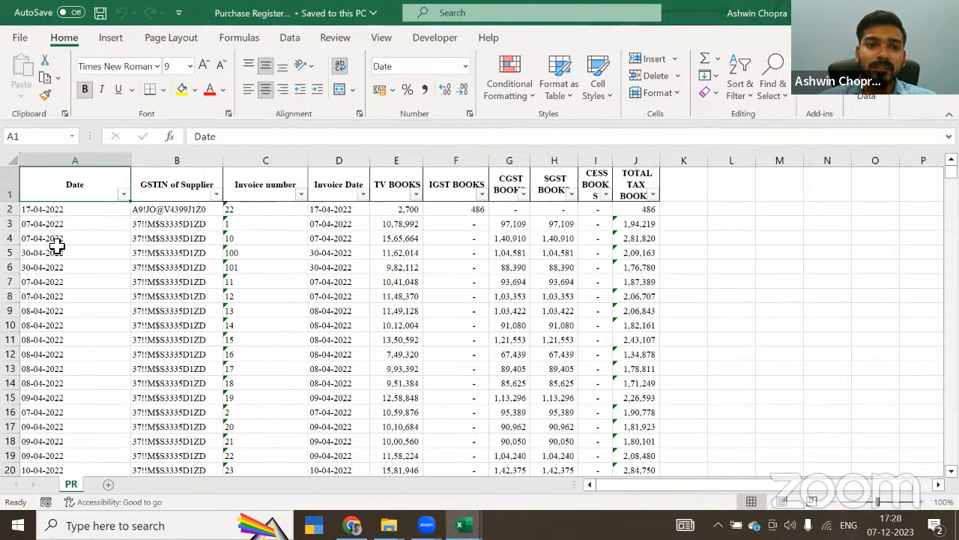
pyautogui.press('Down')
pyautogui.press('Up')
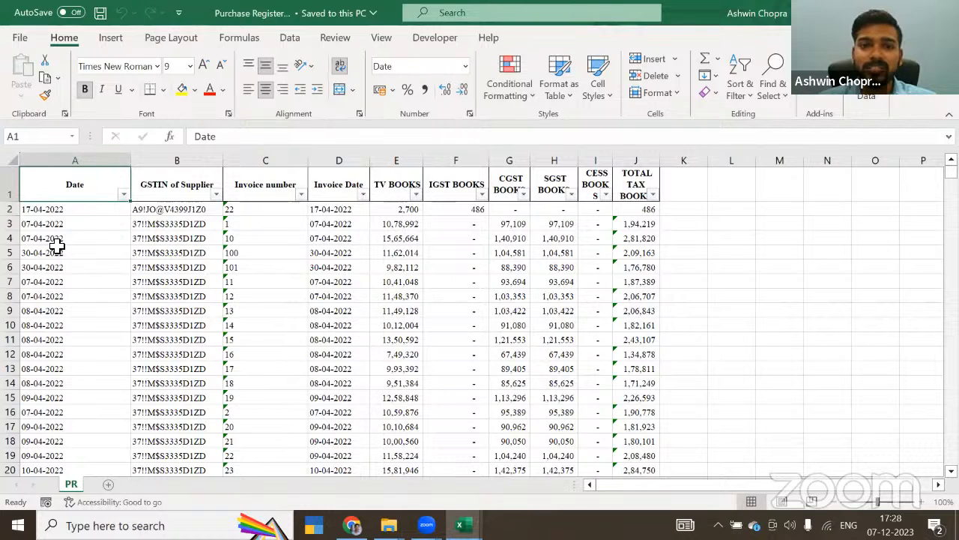
pyautogui.hotkey('shift', 'Right')
pyautogui.hotkey('shift', 'Right')
pyautogui.hotkey('shift', 'Right')
pyautogui.hotkey('shift', 'Right')
pyautogui.hotkey('shift', 'Right')
pyautogui.press('Down')
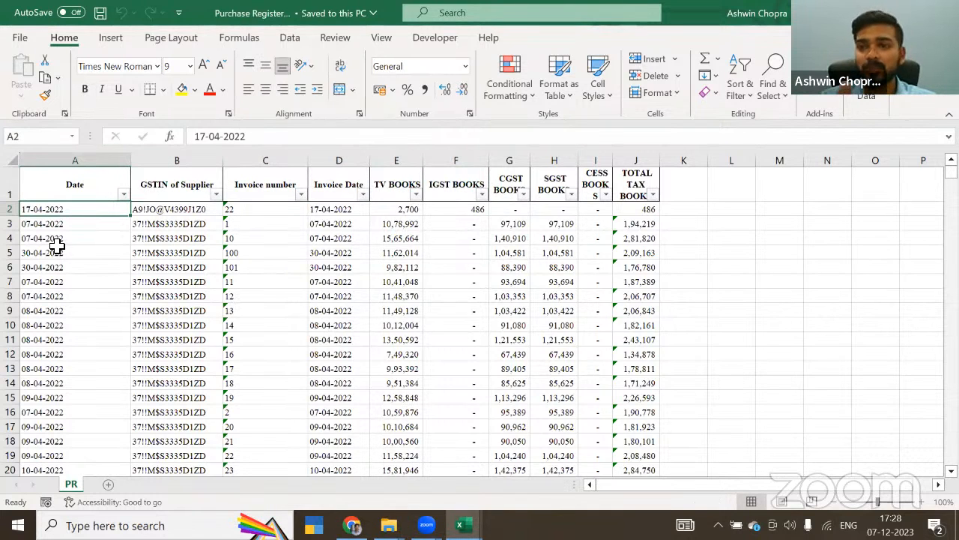
pyautogui.press('Up')
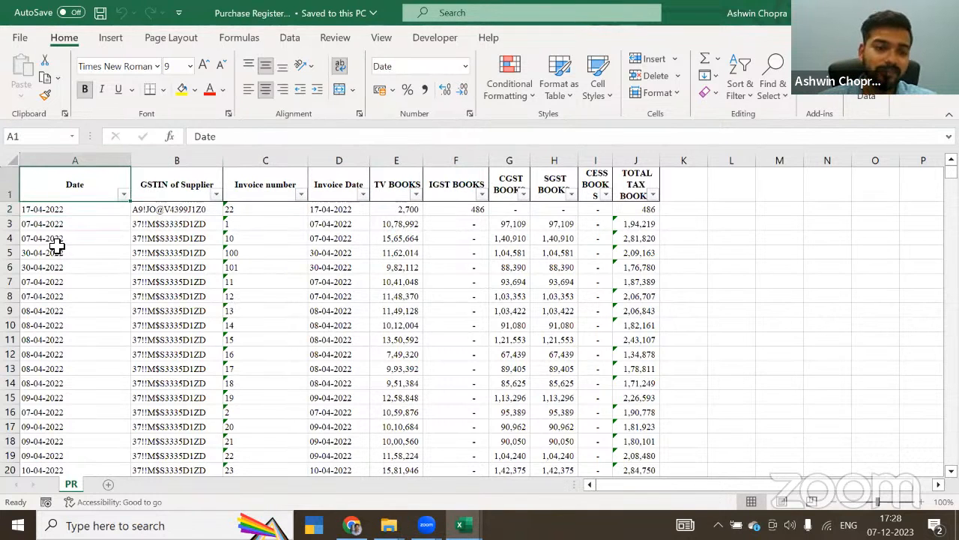
# Step: Create a new Excel workbook named Reco in the GSTR 2A vs Books folder and open it
pyautogui.hotkey('alt', 'Tab')
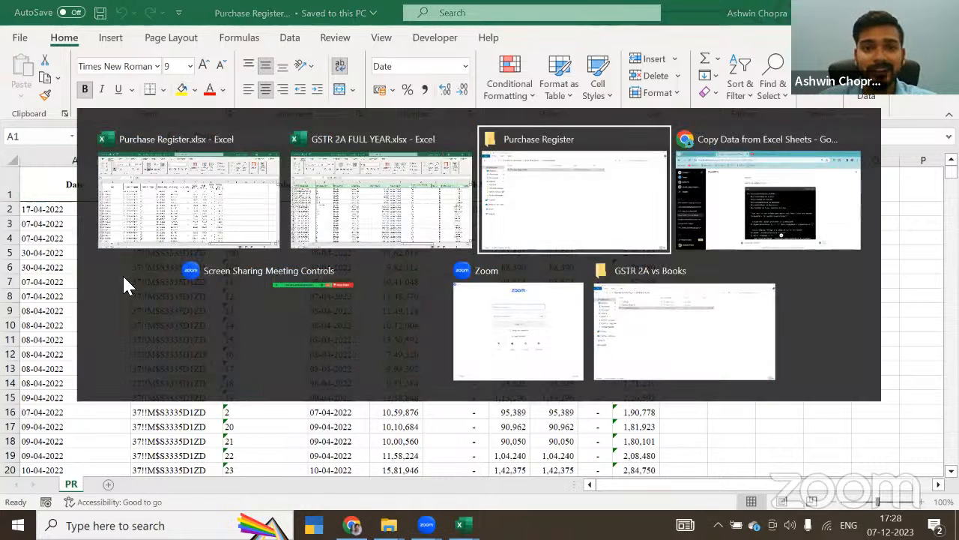
pyautogui.click(259, 53)
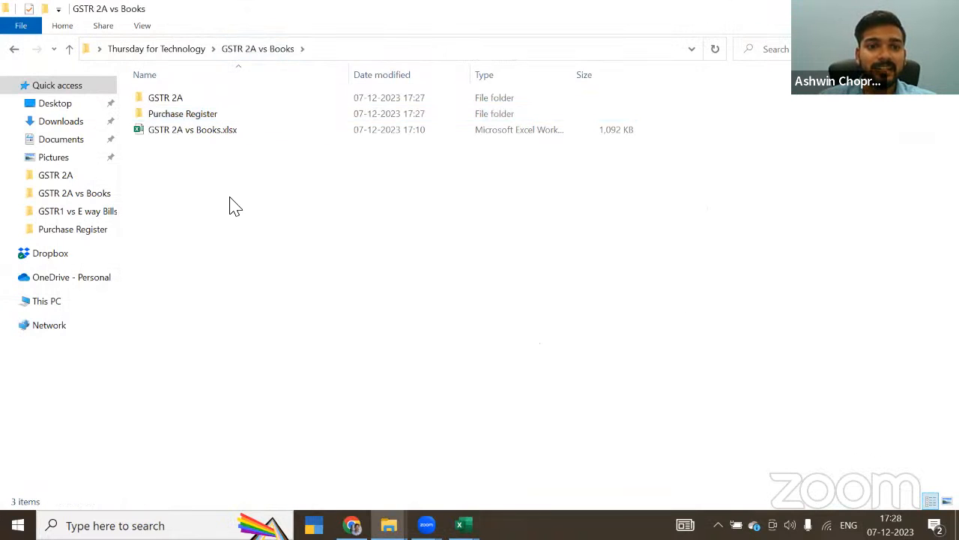
pyautogui.click(198, 51)
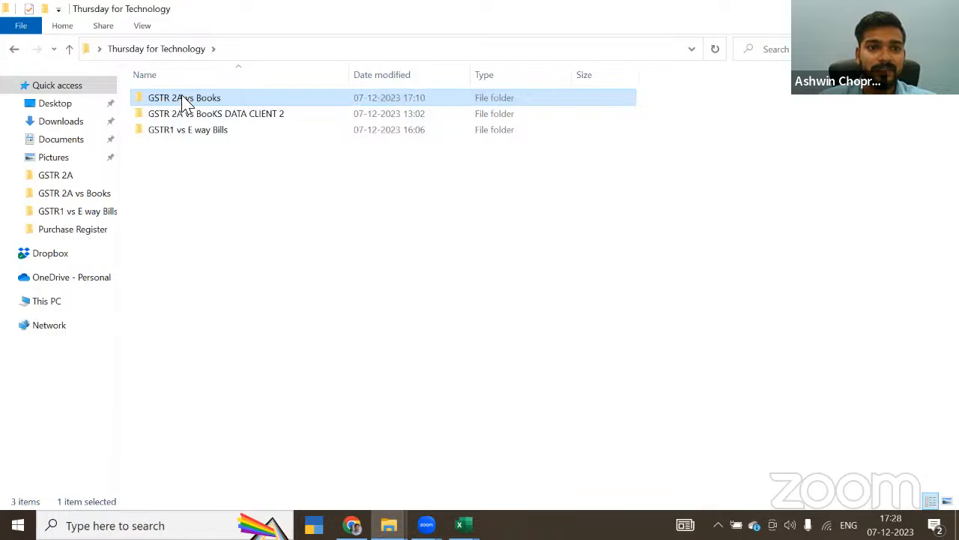
pyautogui.rightClick(239, 184)
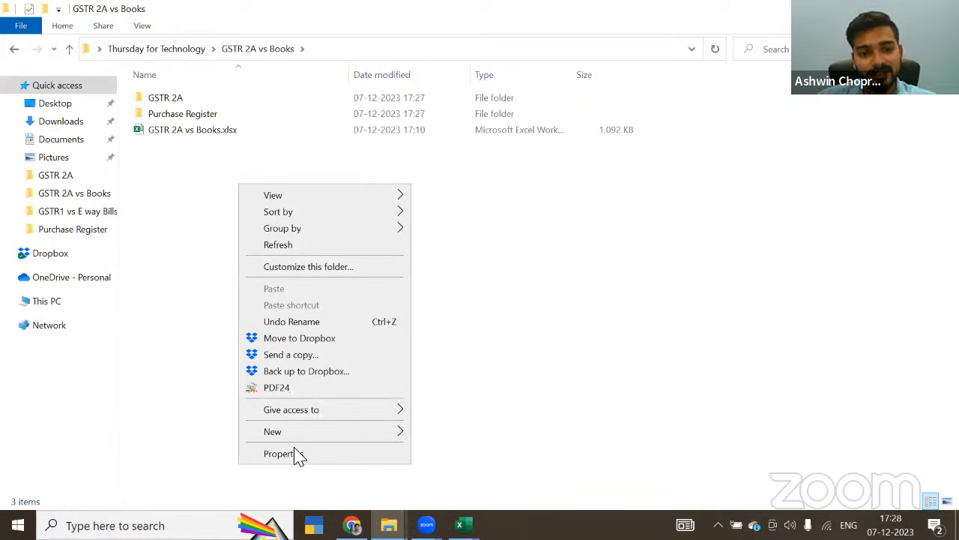
pyautogui.moveTo(285, 439)
pyautogui.click(465, 411)
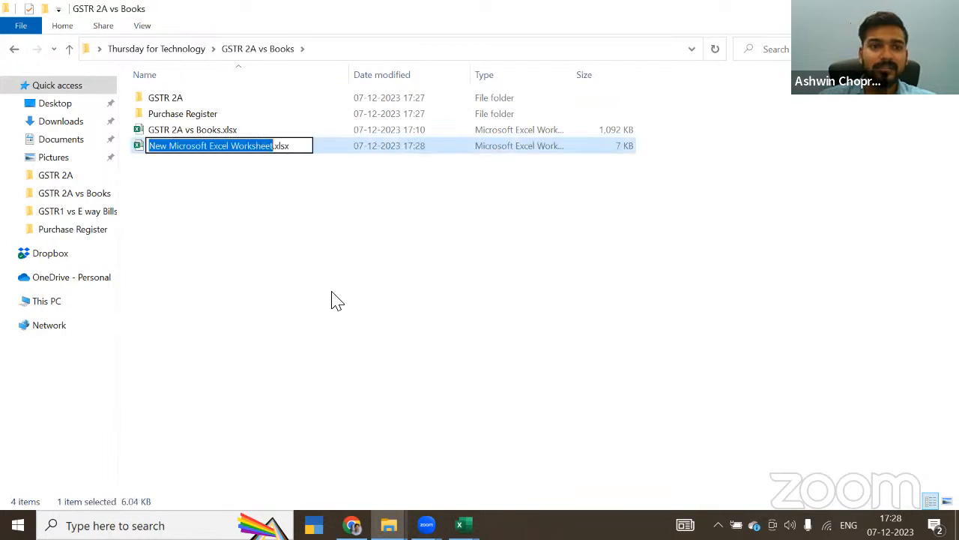
pyautogui.write('Reco')
pyautogui.press('Return')
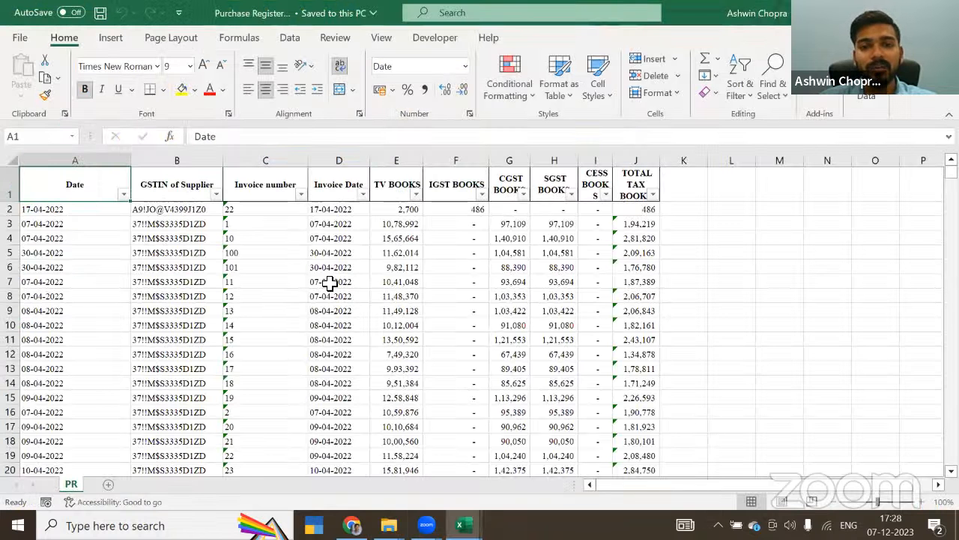
pyautogui.click(330, 282)
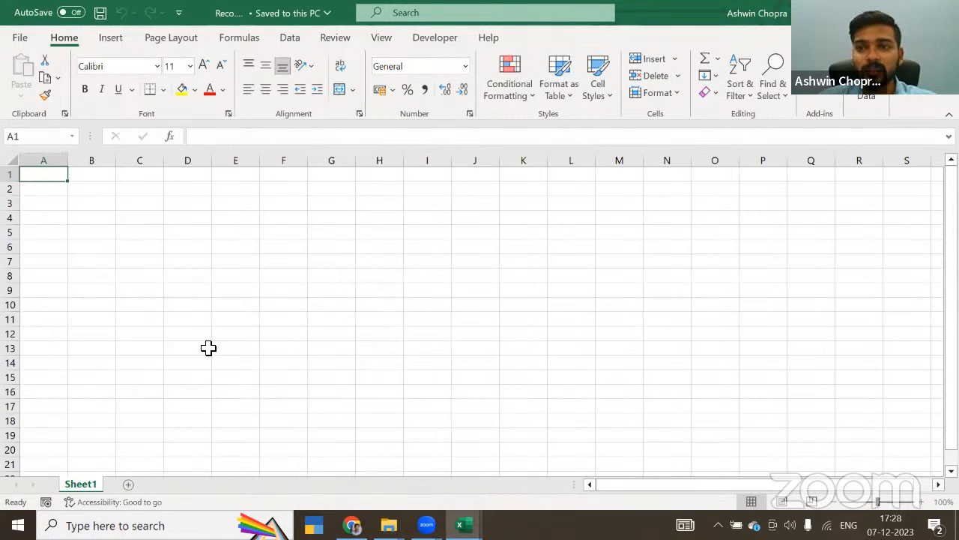
# Step: Import GSTR 2A FULL YEAR.xlsx as an Excel workbook data source from the GSTR 2A folder under Thursday for Technology, GSTR 2A vs Books
pyautogui.click(290, 39)
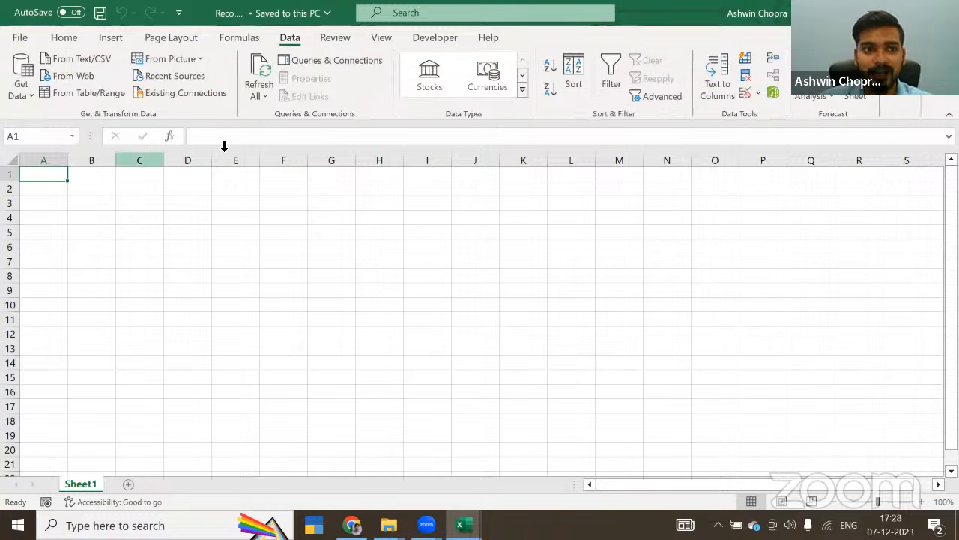
pyautogui.click(18, 97)
pyautogui.moveTo(78, 120)
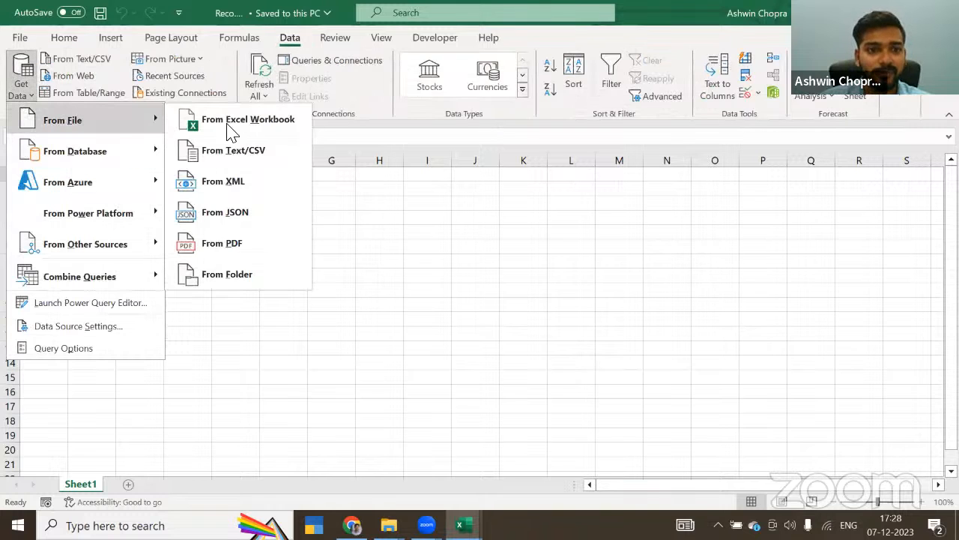
pyautogui.click(225, 124)
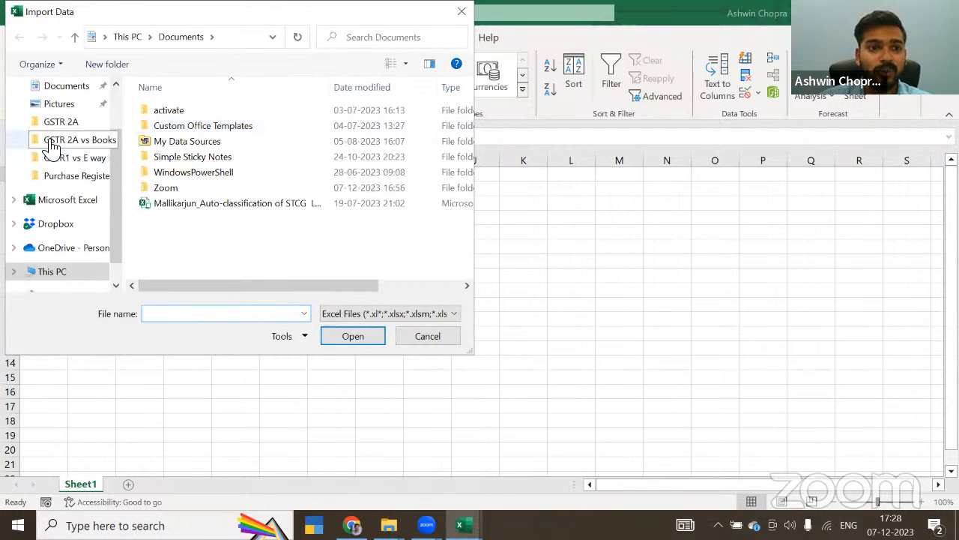
pyautogui.scroll(3, 48, 139)
pyautogui.click(49, 117)
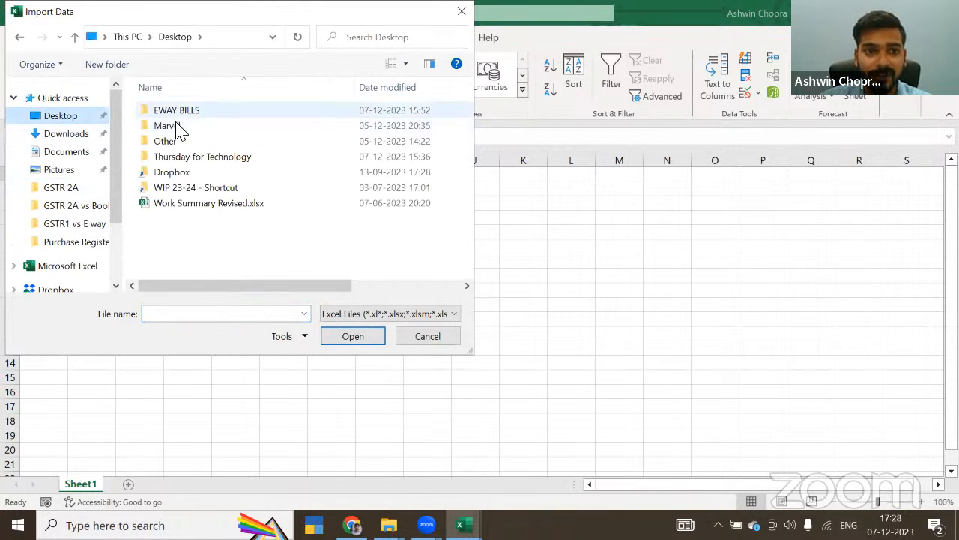
pyautogui.doubleClick(180, 157)
pyautogui.doubleClick(183, 114)
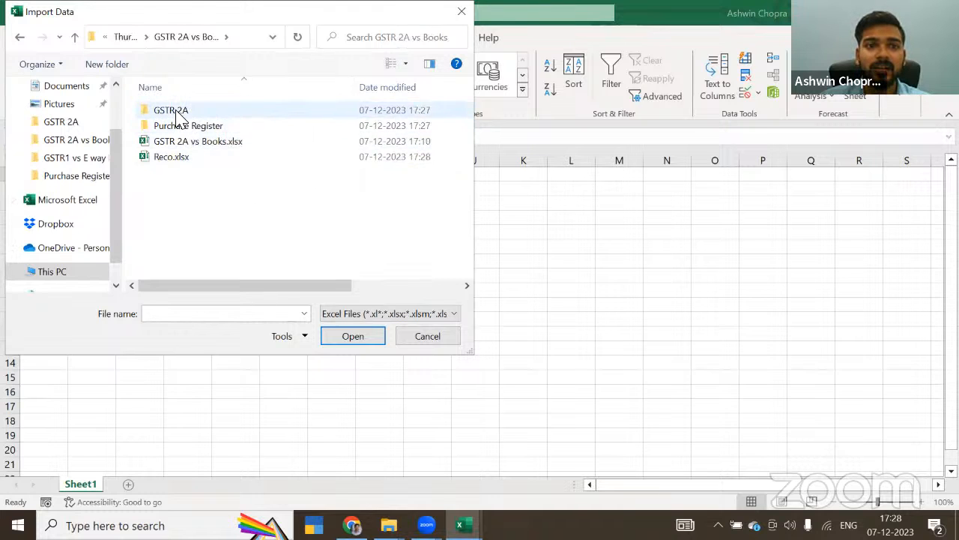
pyautogui.doubleClick(177, 113)
pyautogui.click(193, 146)
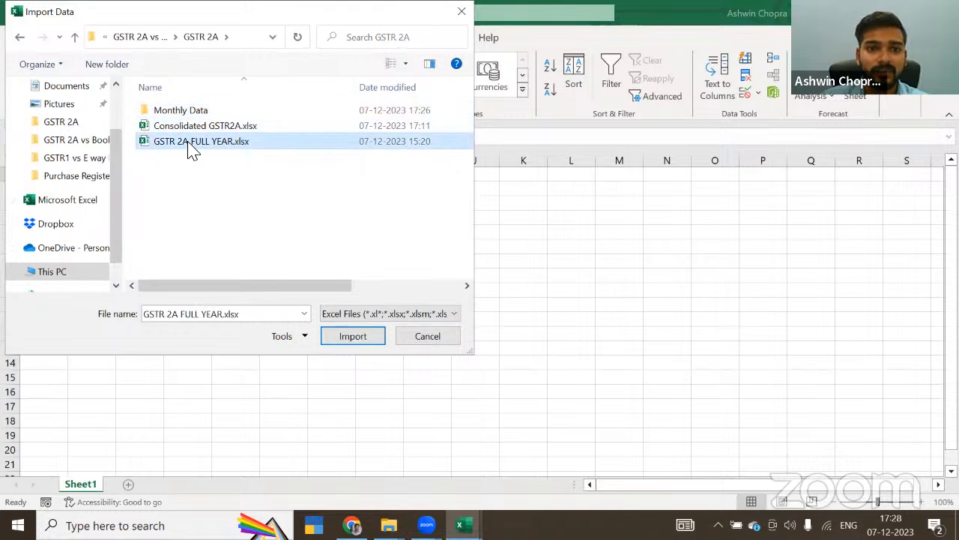
pyautogui.click(347, 338)
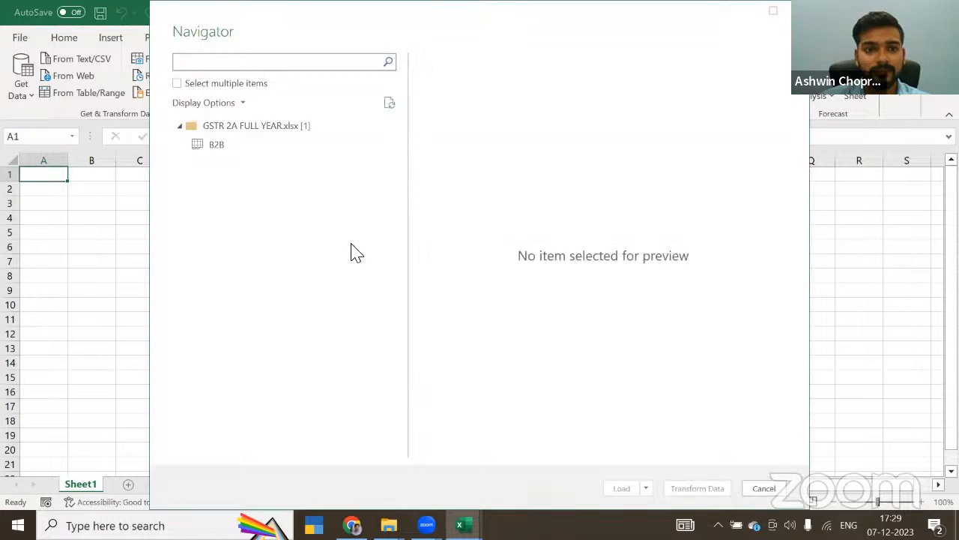
# Step: Load the B2B sheet of the full-year file into the Reco workbook and glance over the loaded rows
pyautogui.click(216, 147)
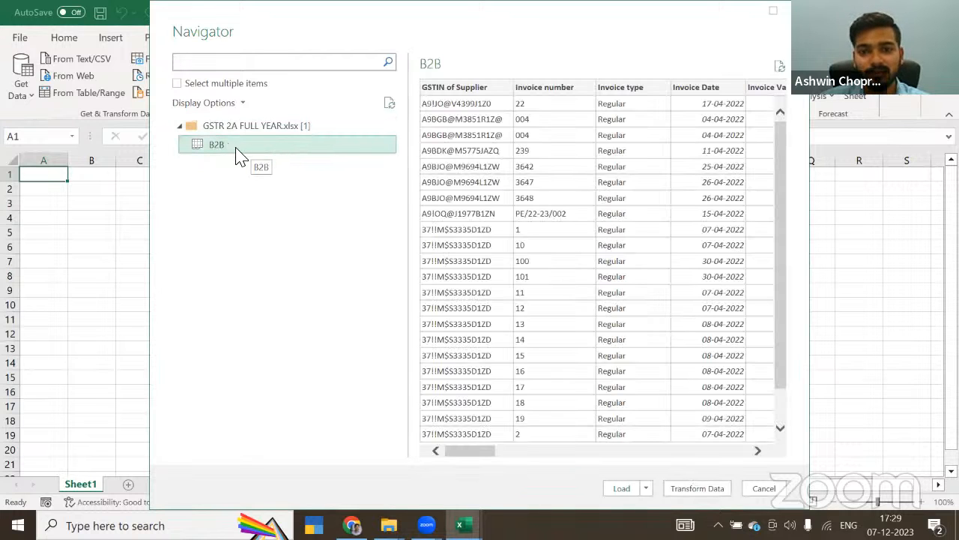
pyautogui.click(621, 490)
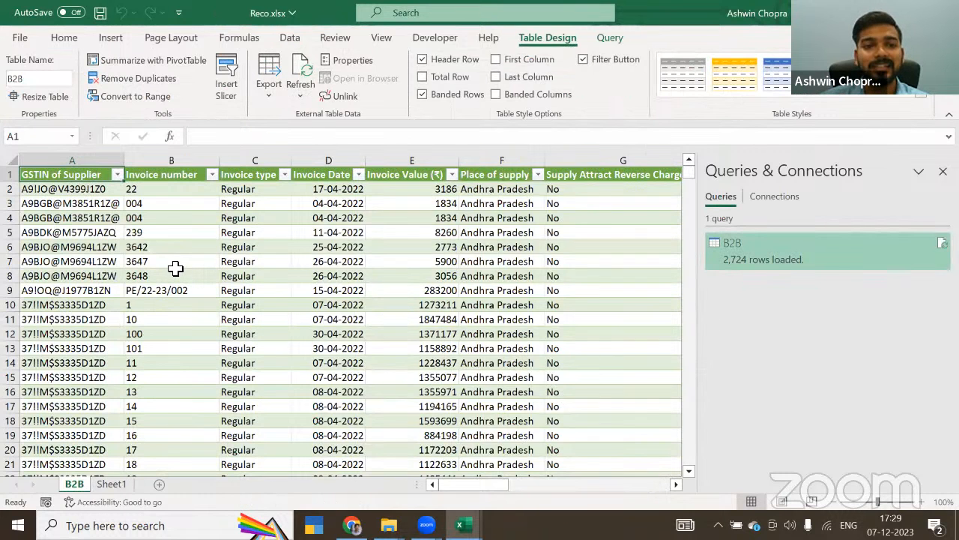
pyautogui.scroll(-2, 175, 268)
pyautogui.scroll(1, 175, 269)
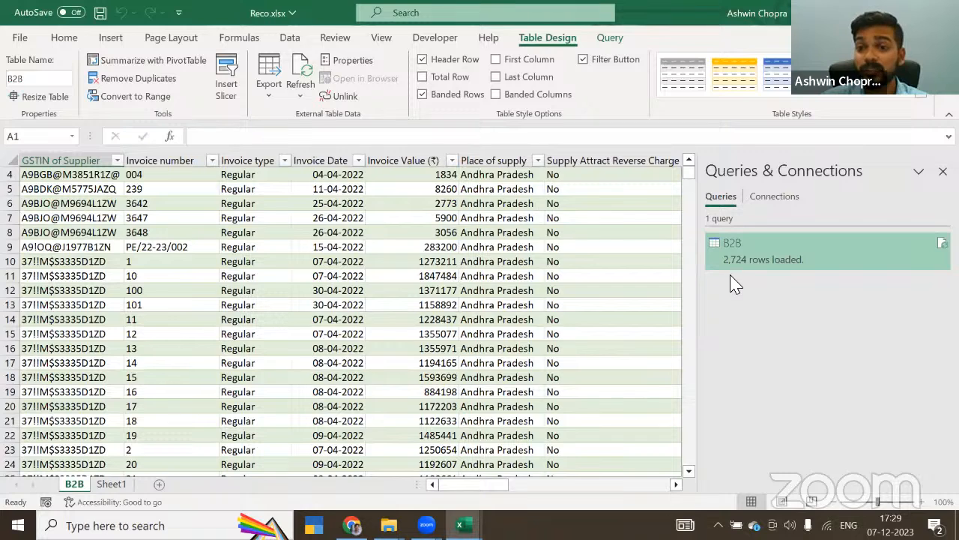
# Step: From Sheet1, import Purchase Register.xlsx from the Purchase Register folder as another Excel workbook data source
pyautogui.click(119, 484)
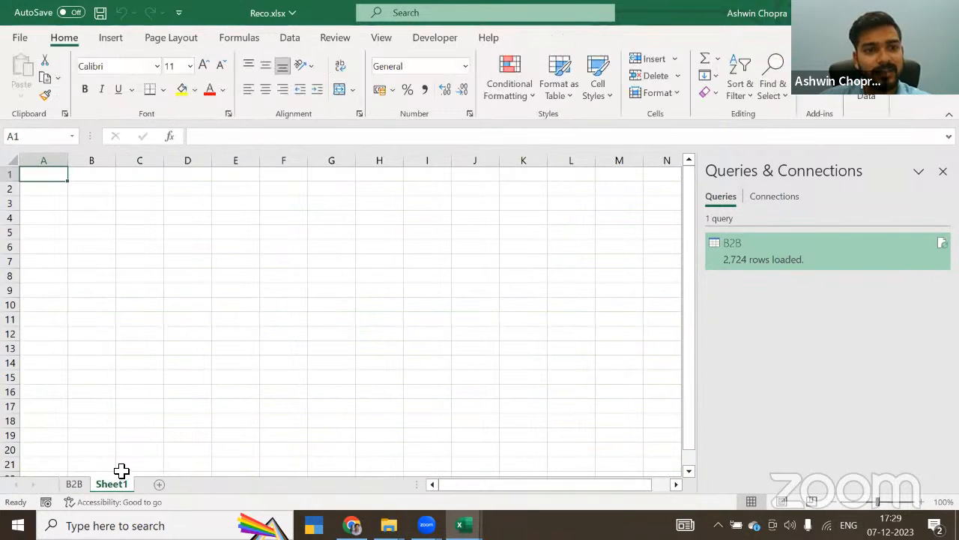
pyautogui.click(300, 40)
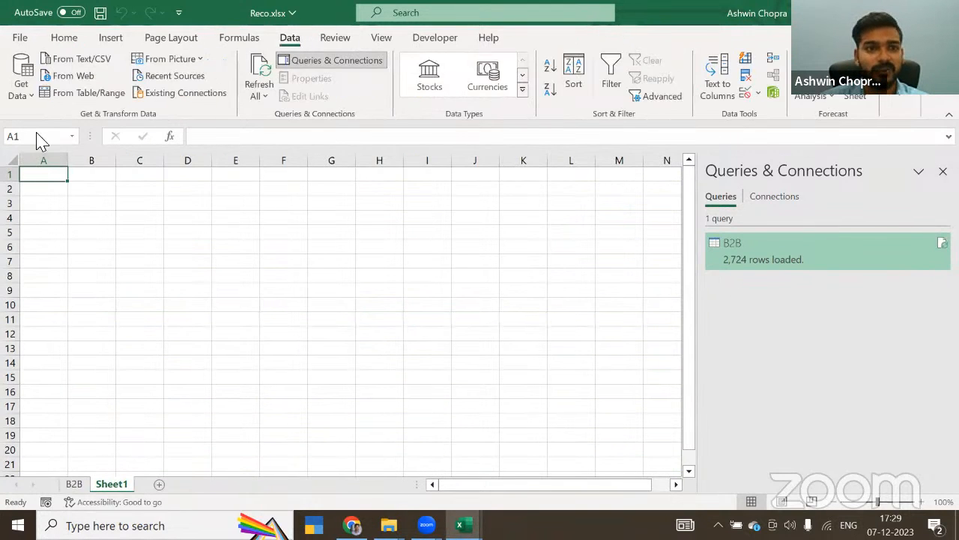
pyautogui.click(21, 99)
pyautogui.moveTo(57, 118)
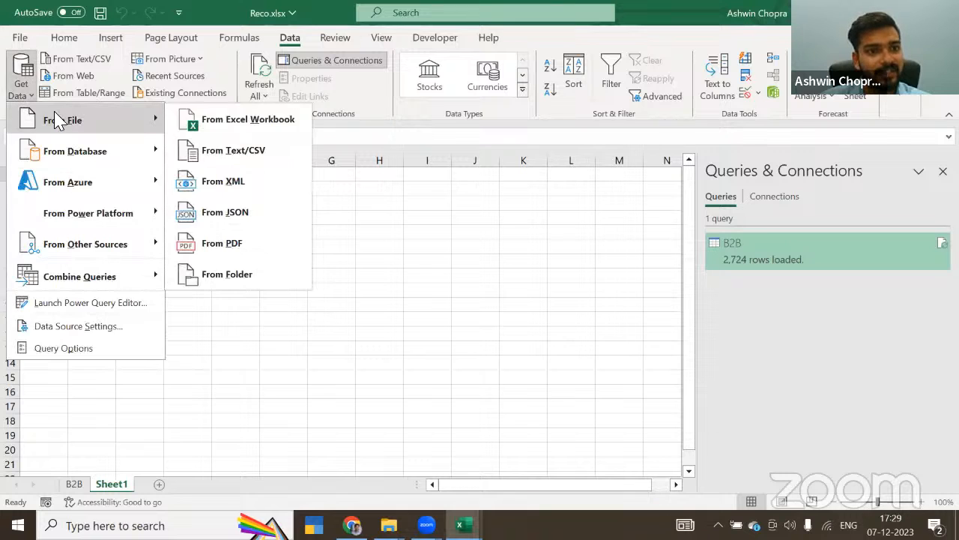
pyautogui.click(232, 124)
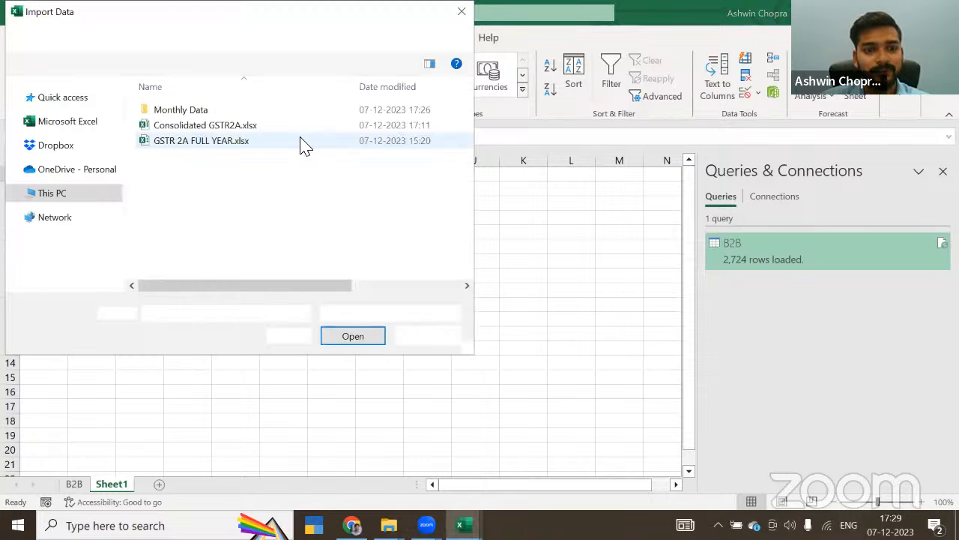
pyautogui.click(133, 37)
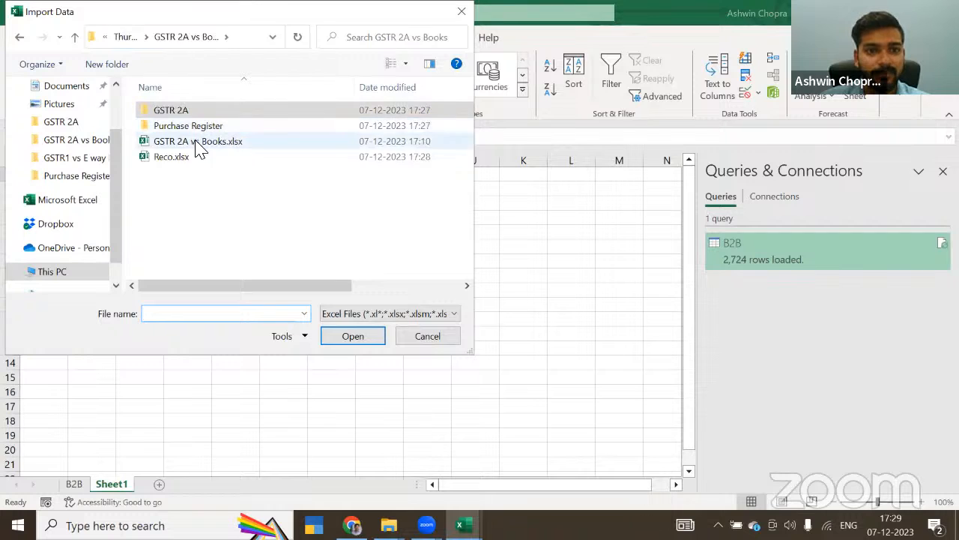
pyautogui.doubleClick(175, 125)
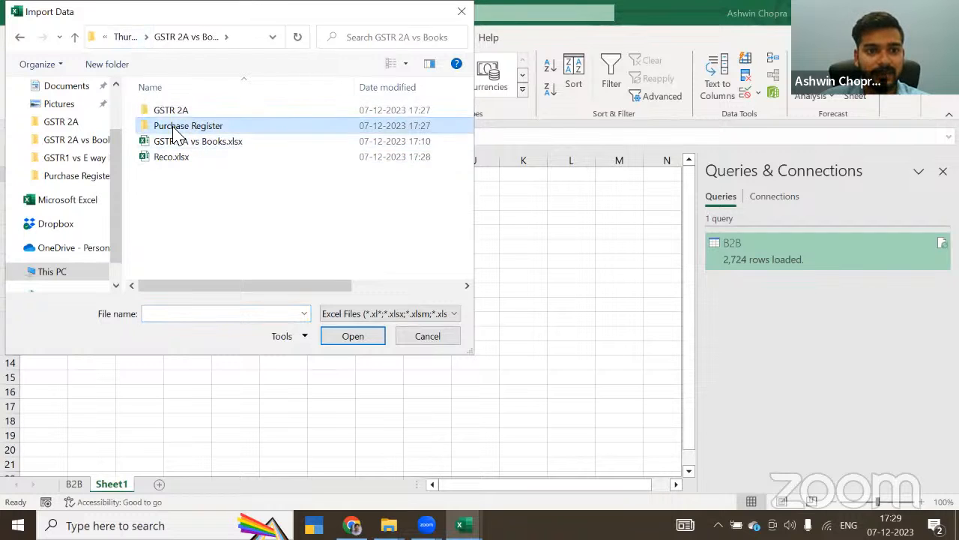
pyautogui.click(169, 114)
pyautogui.click(367, 339)
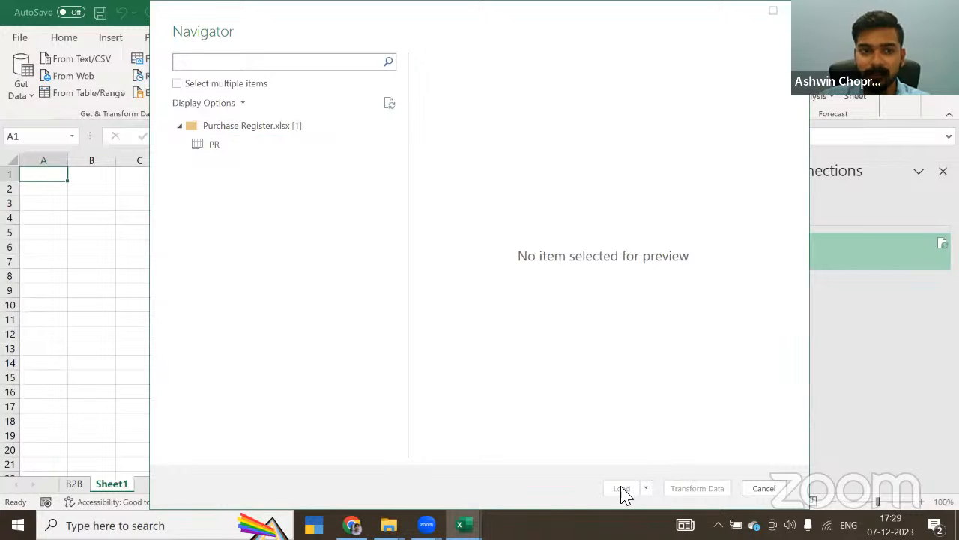
# Step: Load the PR sheet of the purchase register into the Reco workbook and check its supplier and invoice date columns
pyautogui.click(211, 146)
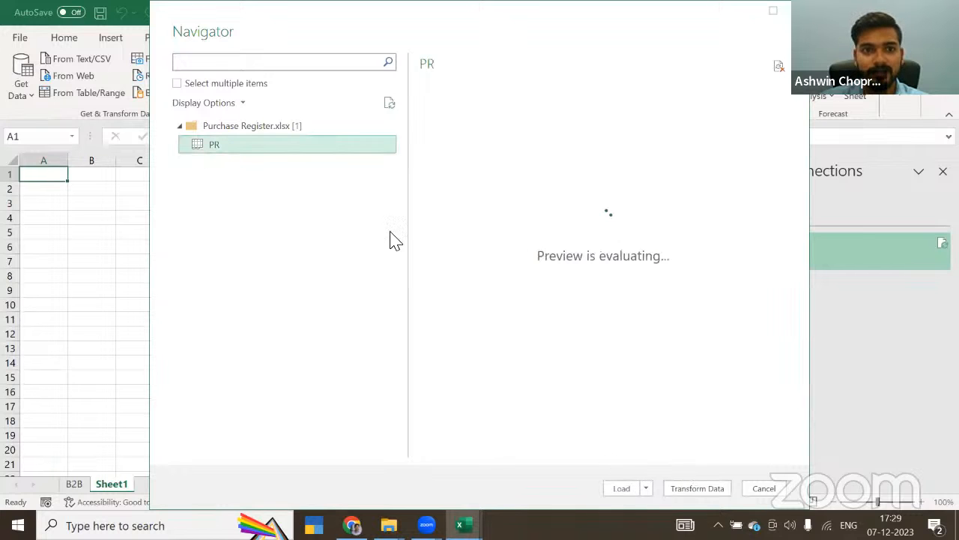
pyautogui.click(622, 491)
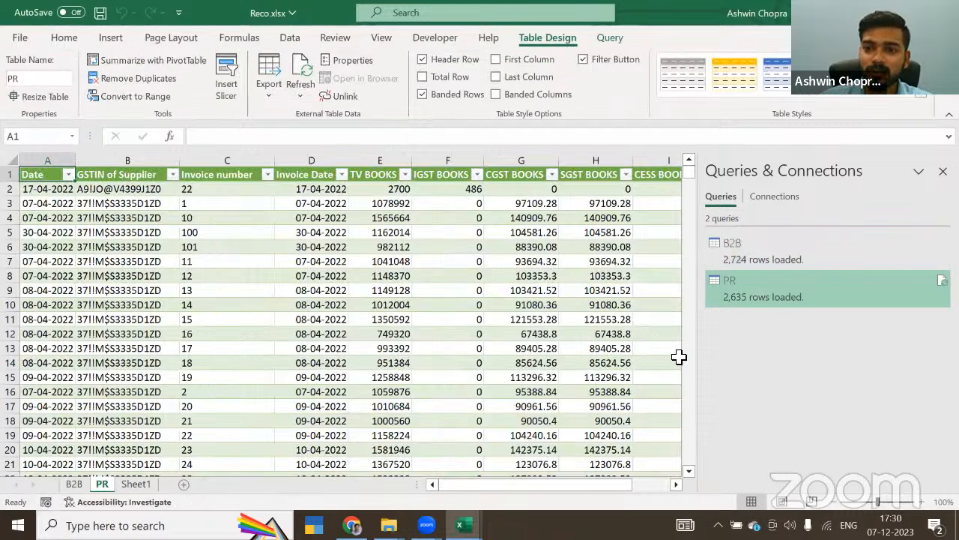
pyautogui.click(112, 218)
pyautogui.click(324, 219)
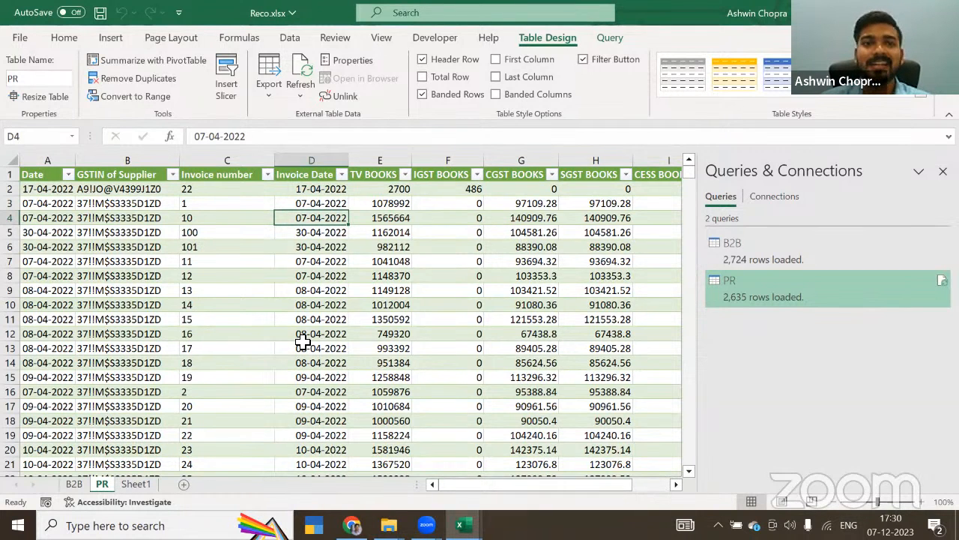
# Step: Append the two loaded queries with Power Query, using PR as the first table and B2B as the second
pyautogui.click(289, 41)
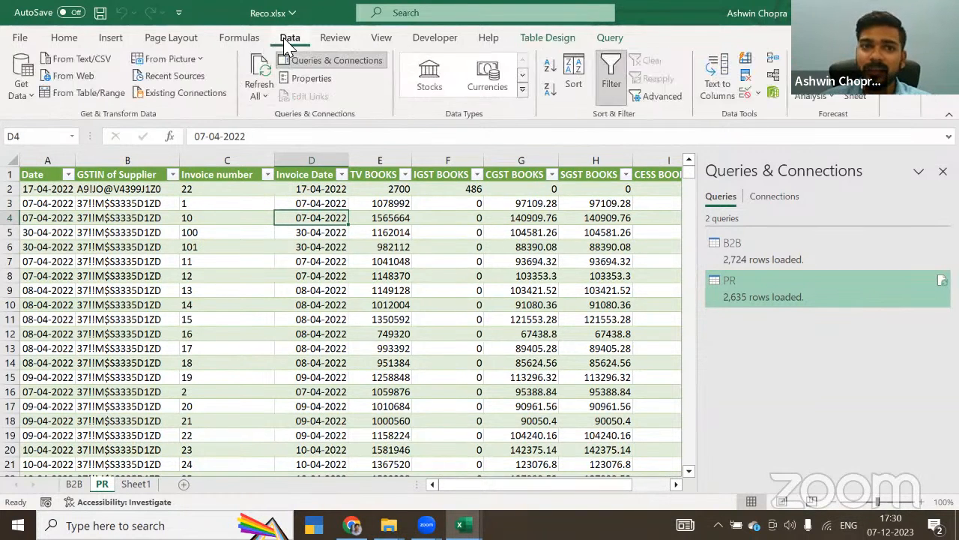
pyautogui.click(16, 96)
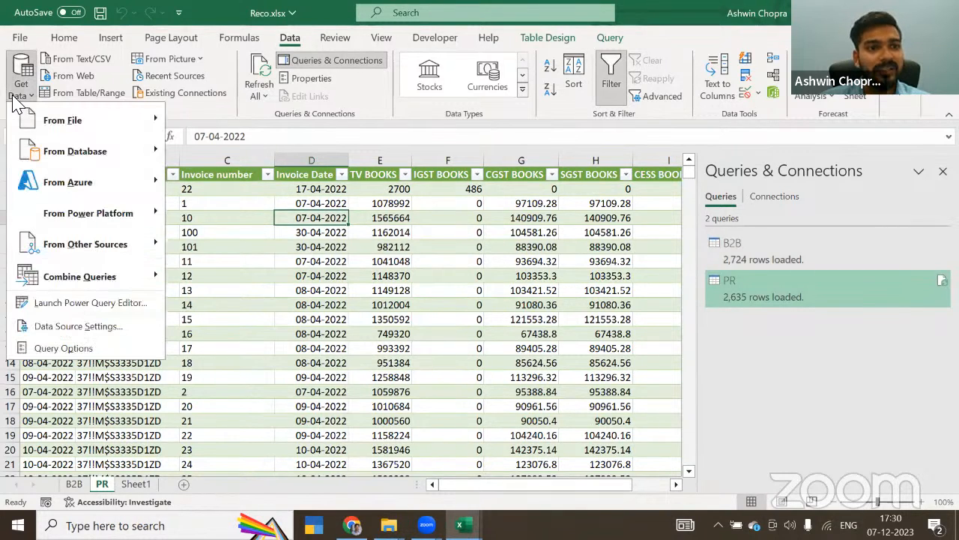
pyautogui.moveTo(101, 279)
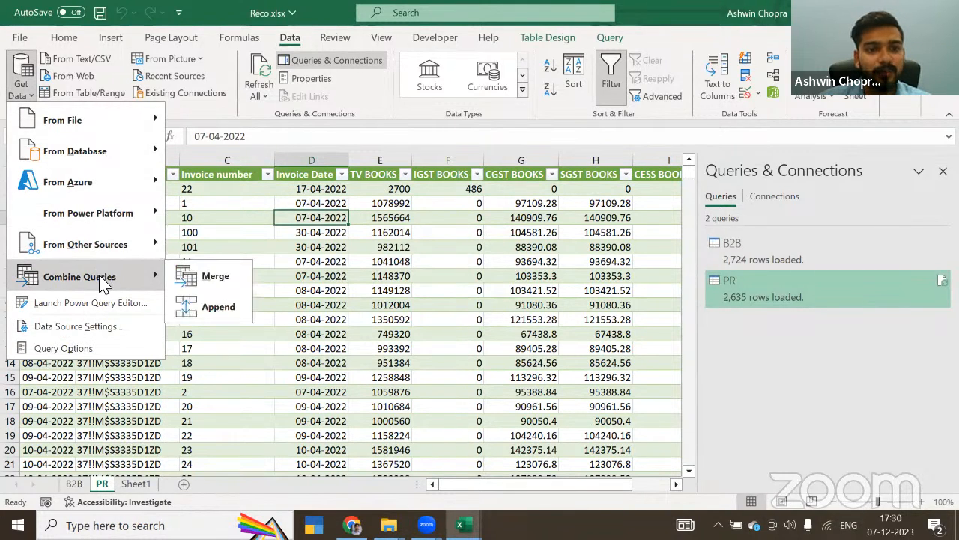
pyautogui.click(217, 308)
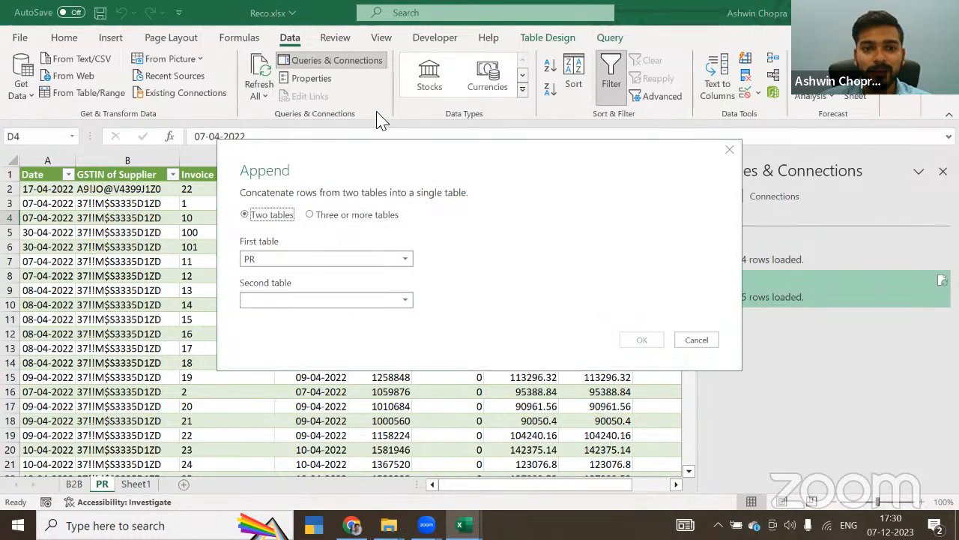
pyautogui.click(332, 265)
pyautogui.click(332, 266)
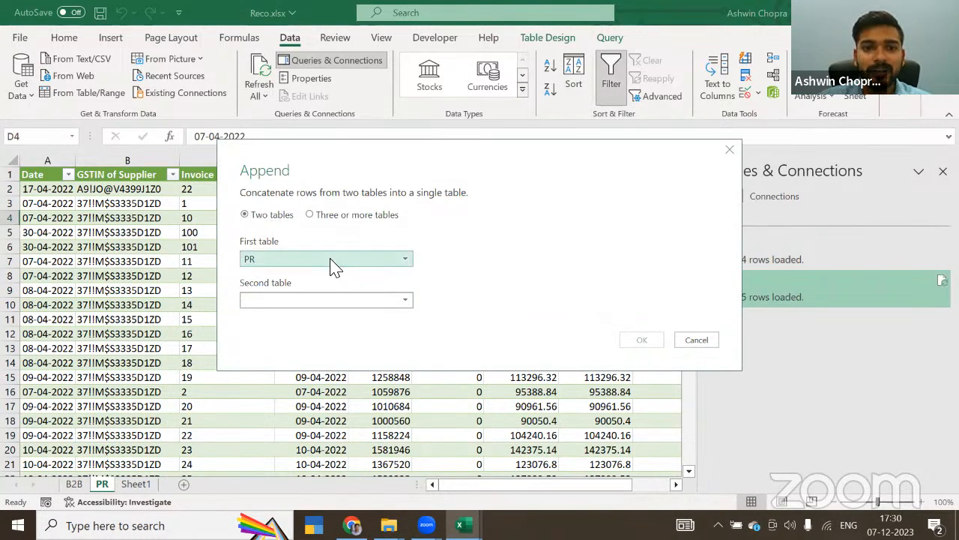
pyautogui.click(325, 309)
pyautogui.click(325, 320)
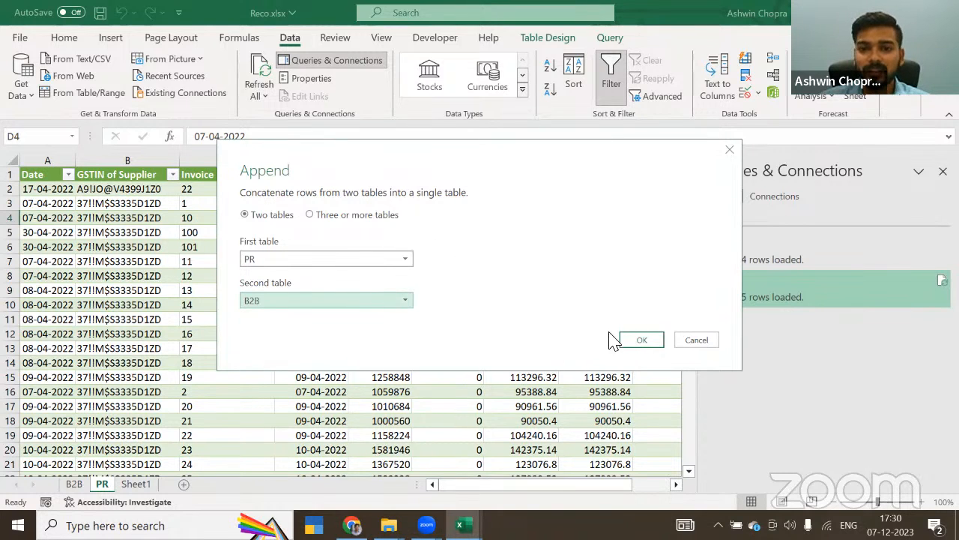
pyautogui.click(642, 342)
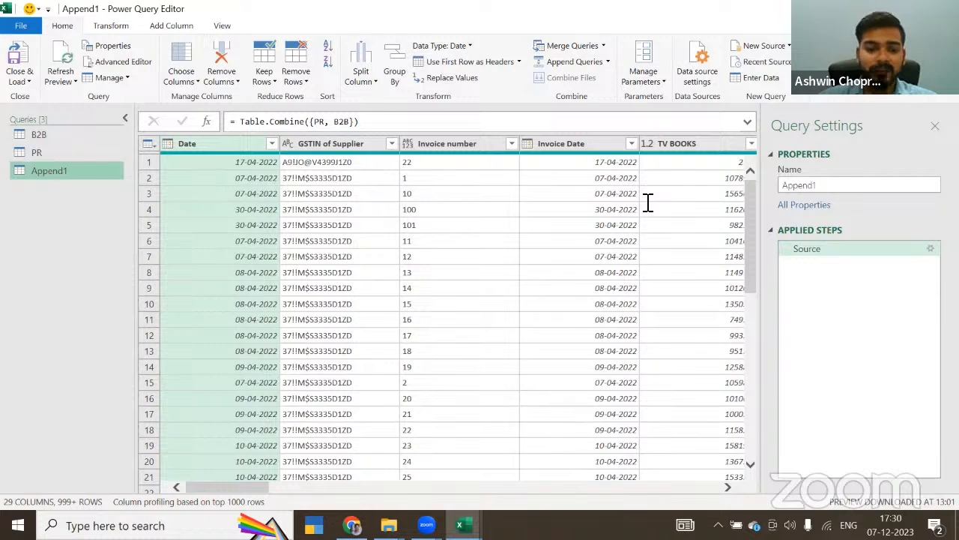
# Step: Rename the appended query PR+2A and load it into the workbook
pyautogui.doubleClick(806, 186)
pyautogui.write('PR+2A')
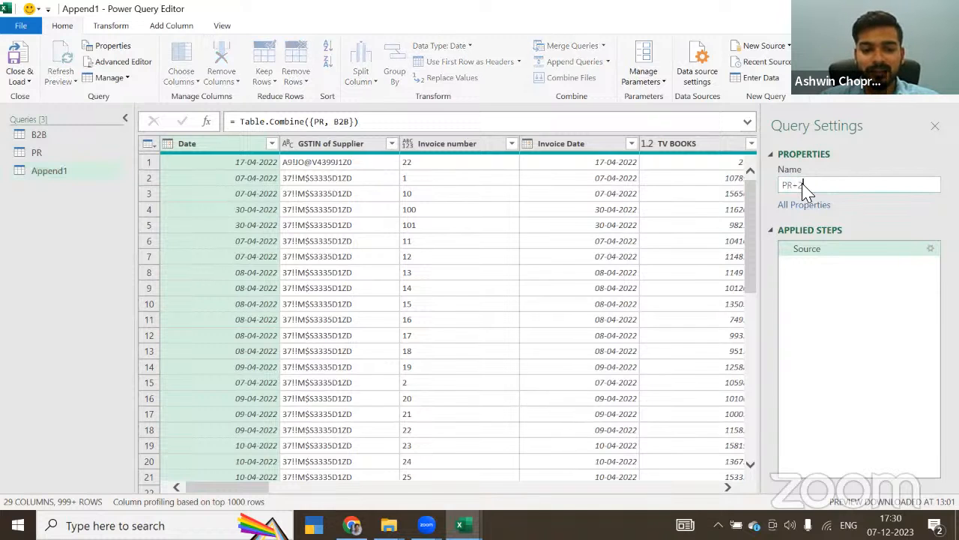
pyautogui.click(31, 85)
pyautogui.click(37, 92)
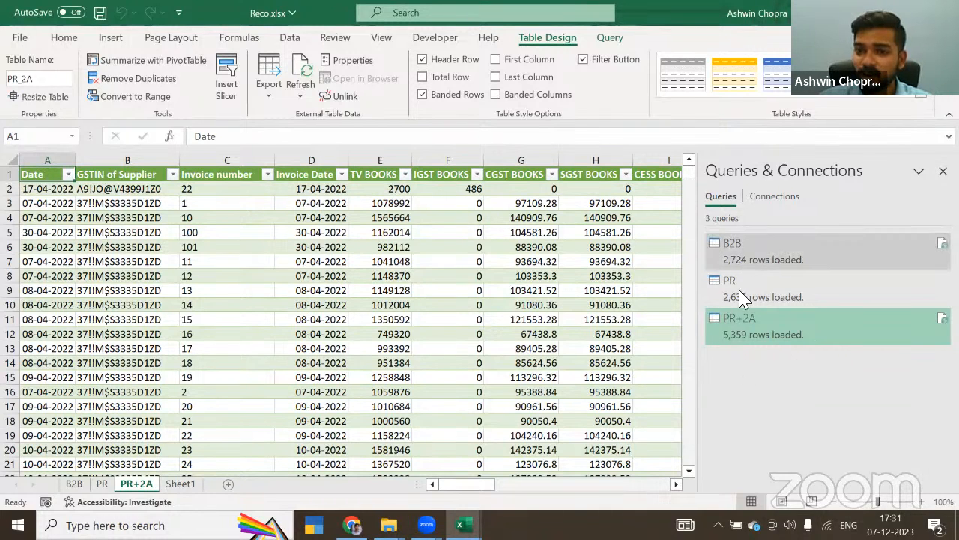
# Step: Insert a PivotTable based on the PR_2A table in a new worksheet
pyautogui.click(234, 300)
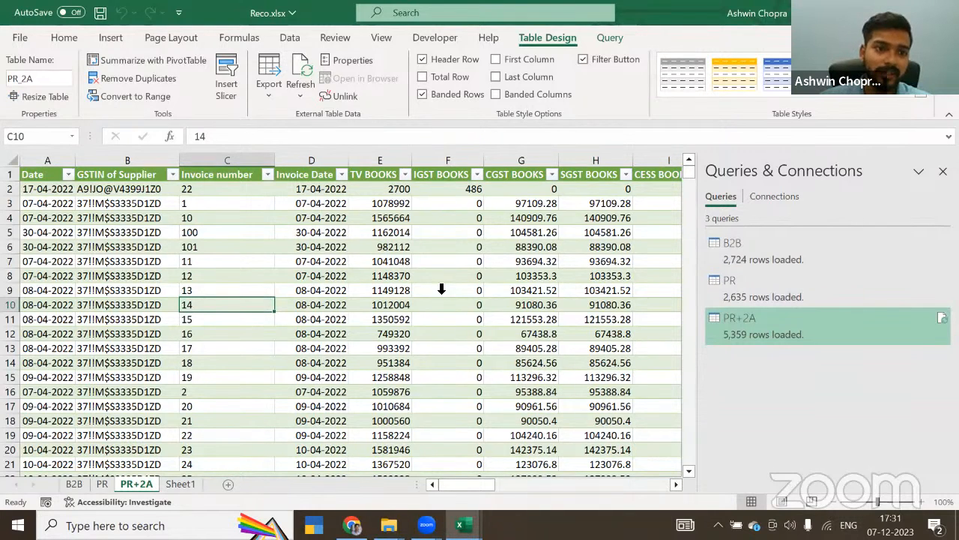
pyautogui.click(354, 174)
pyautogui.click(30, 180)
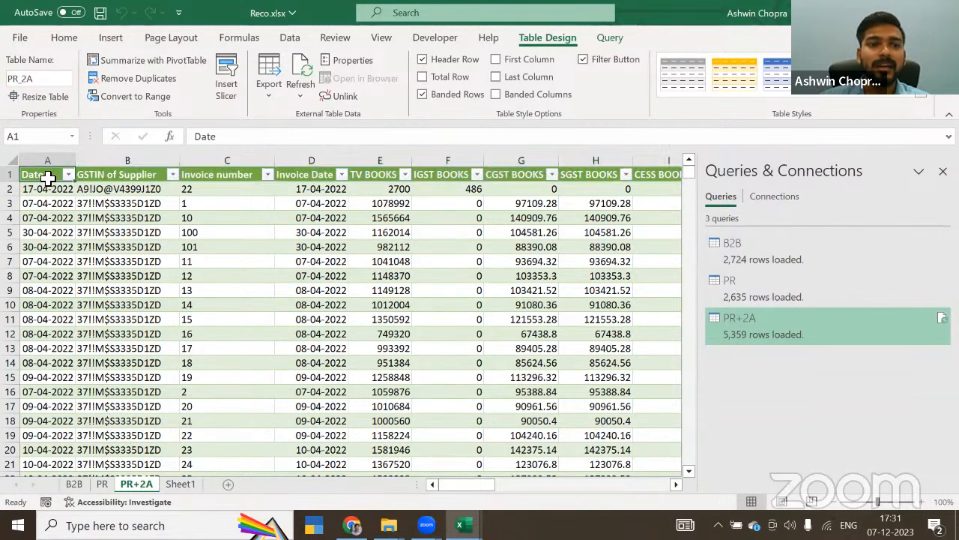
pyautogui.click(114, 39)
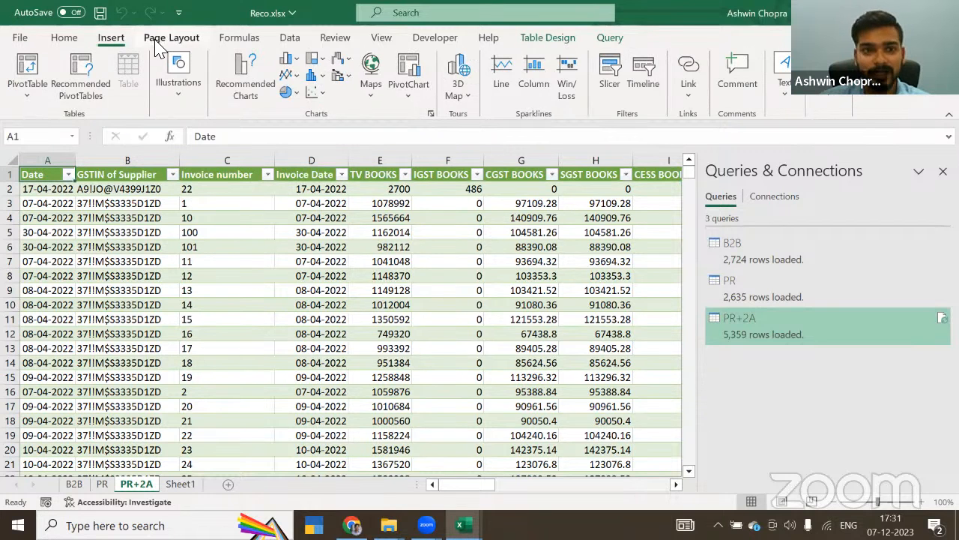
pyautogui.click(28, 74)
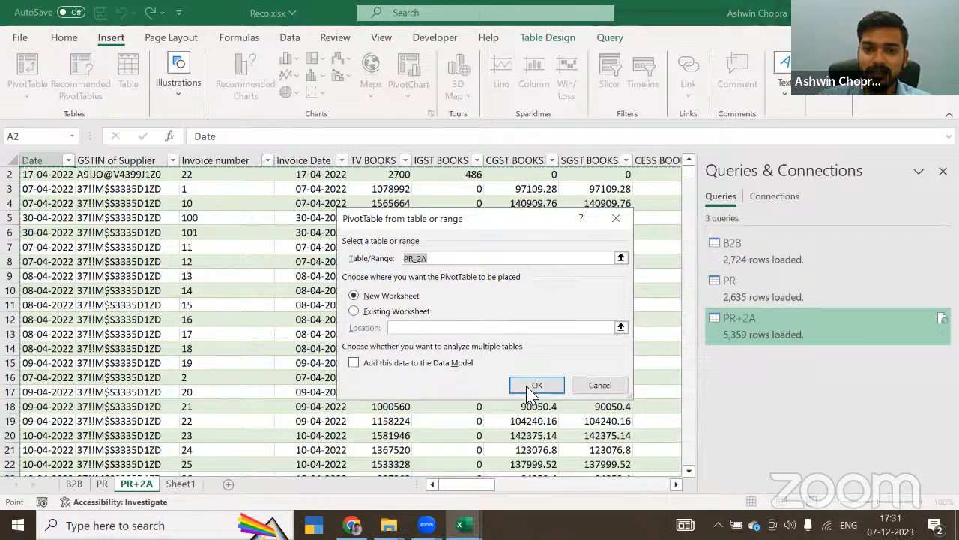
pyautogui.click(534, 385)
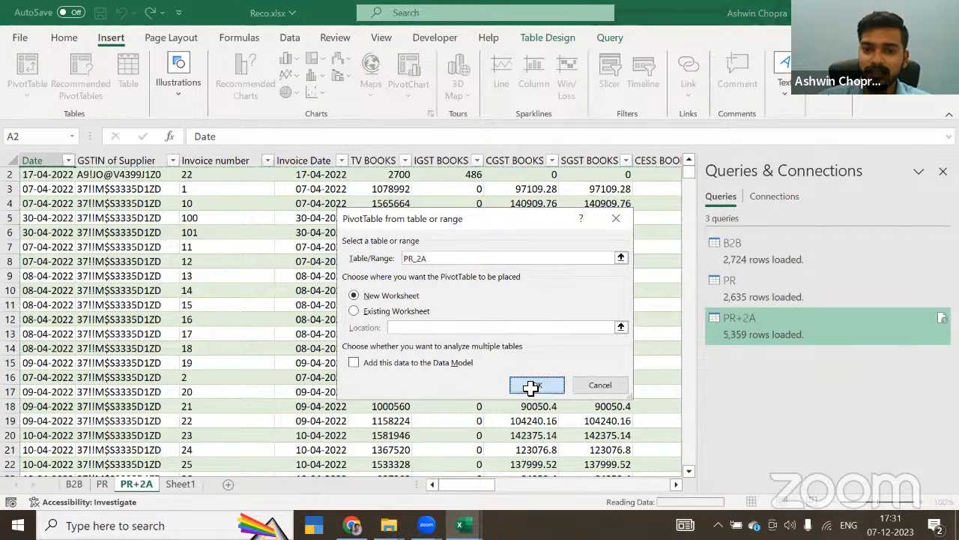
# Step: Put GSTIN of Supplier in the pivot rows and sum TV, IGST, CGST, SGST and CESS BOOKS as values
pyautogui.scroll(-3, 779, 358)
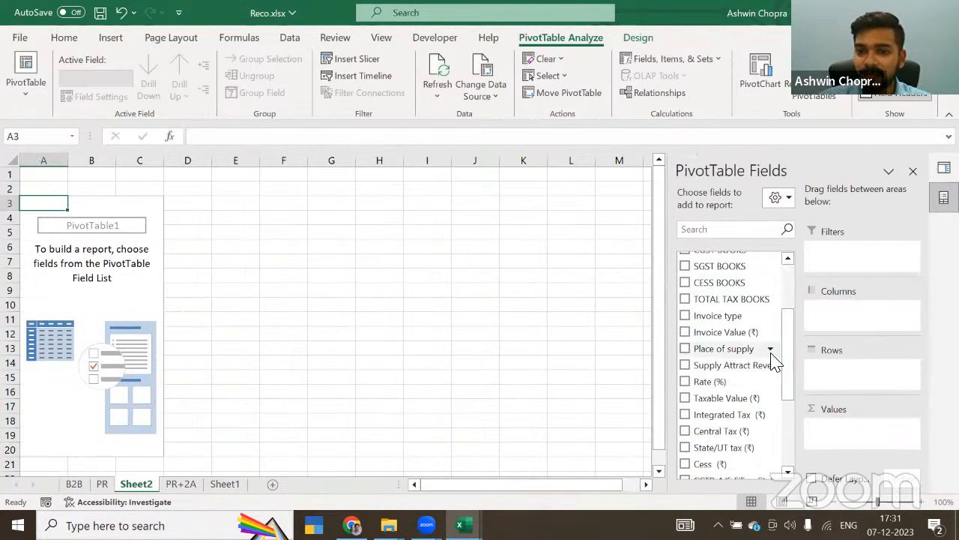
pyautogui.scroll(3, 772, 349)
pyautogui.moveTo(763, 278); pyautogui.dragTo(869, 374)
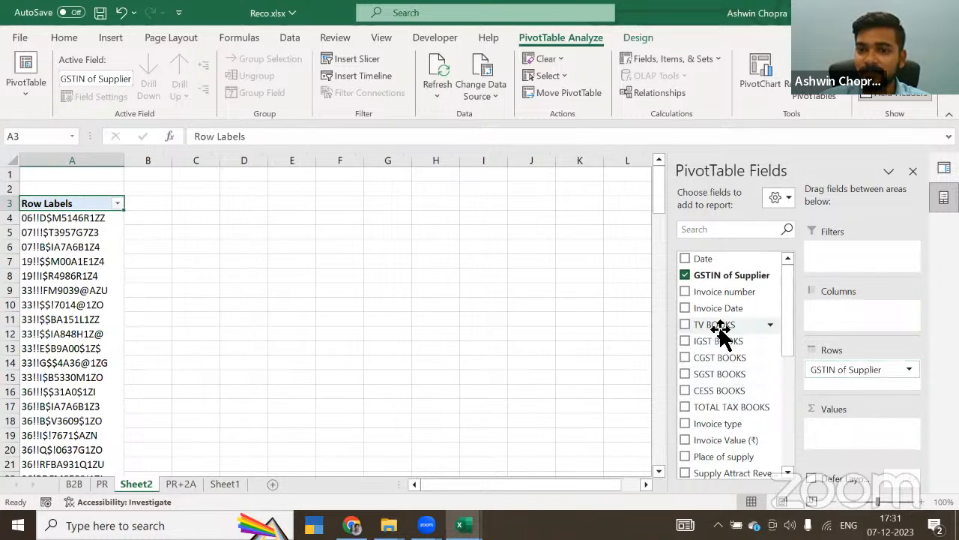
pyautogui.moveTo(722, 328); pyautogui.dragTo(861, 434)
pyautogui.moveTo(704, 352); pyautogui.dragTo(862, 450)
pyautogui.click(685, 357)
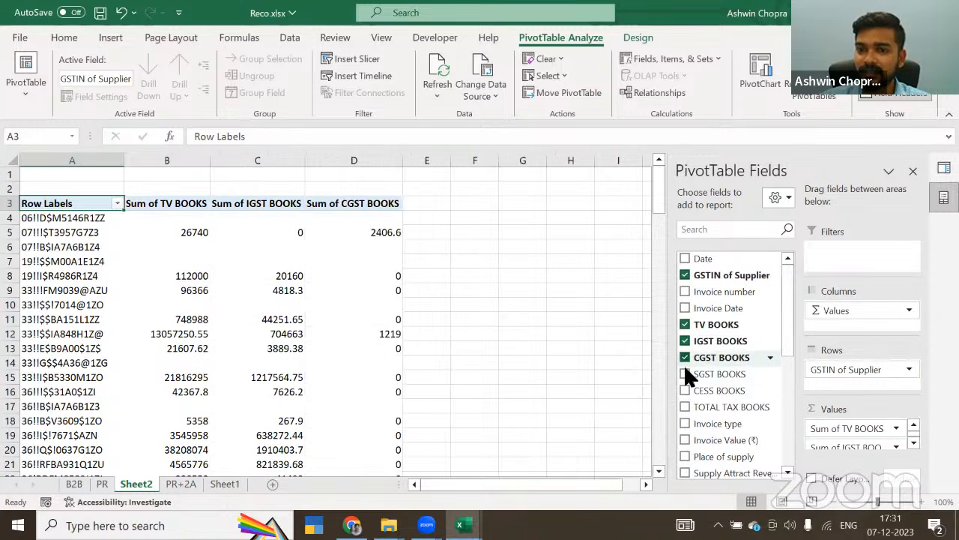
pyautogui.click(685, 373)
pyautogui.click(685, 389)
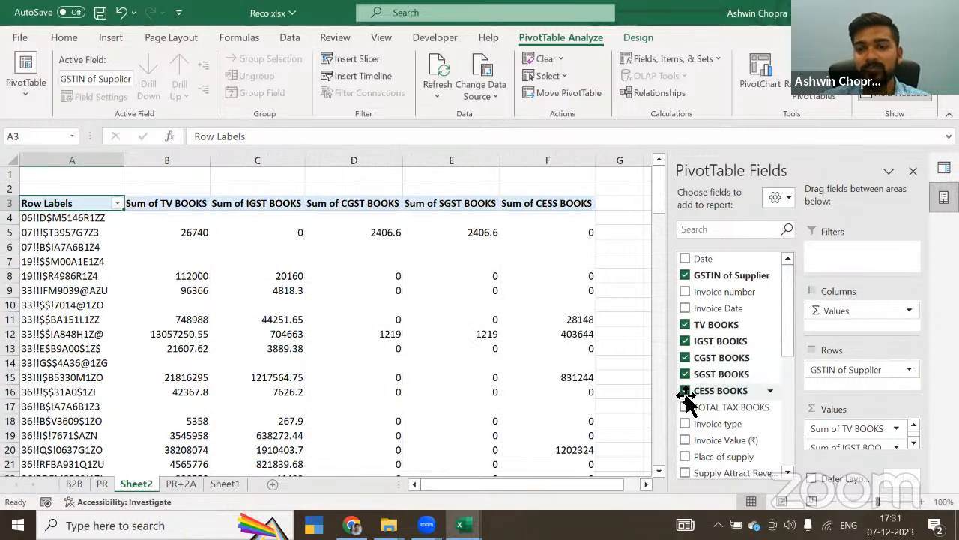
# Step: Add the 2A fields Taxable Value, Integrated Tax, Central Tax, State/UT tax and Cess to the pivot values
pyautogui.scroll(-3, 726, 401)
pyautogui.scroll(-1, 731, 382)
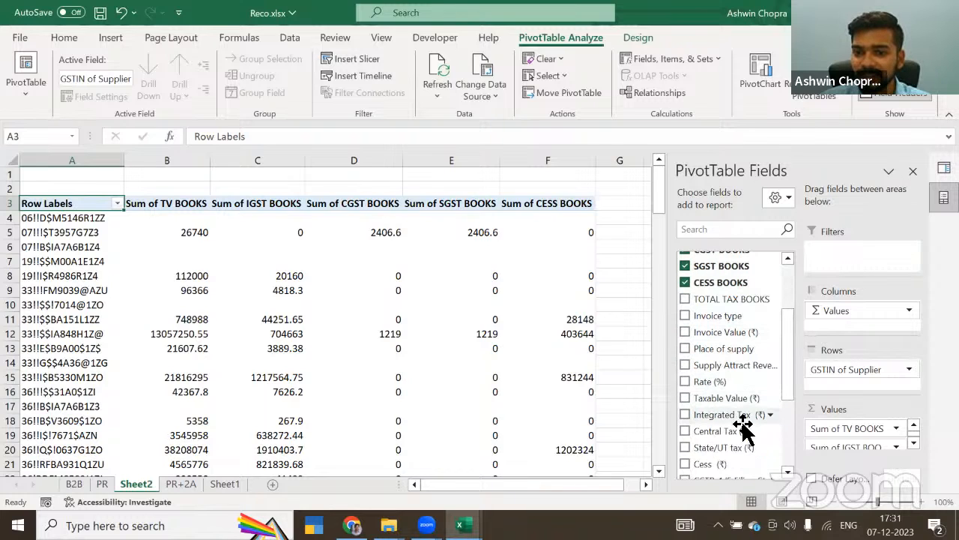
pyautogui.click(685, 398)
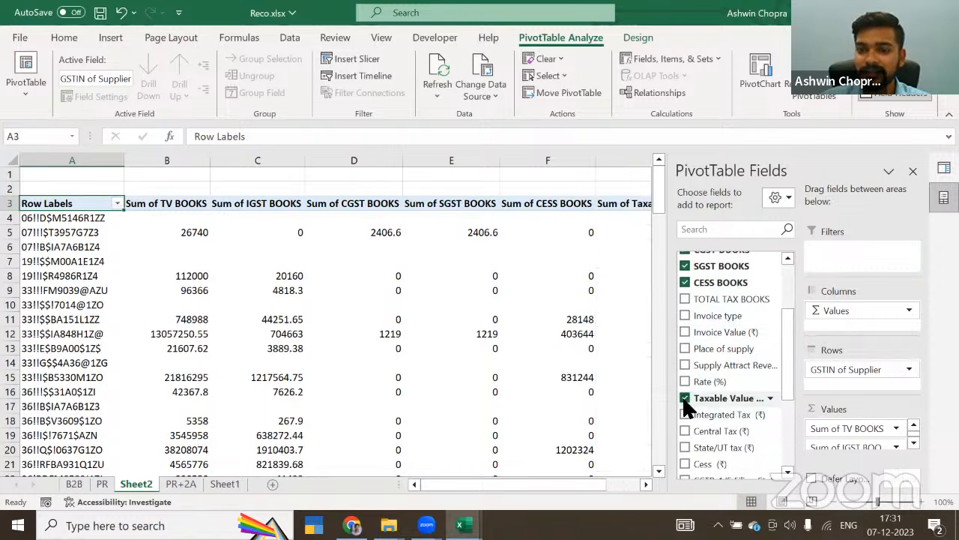
pyautogui.click(685, 415)
pyautogui.click(684, 430)
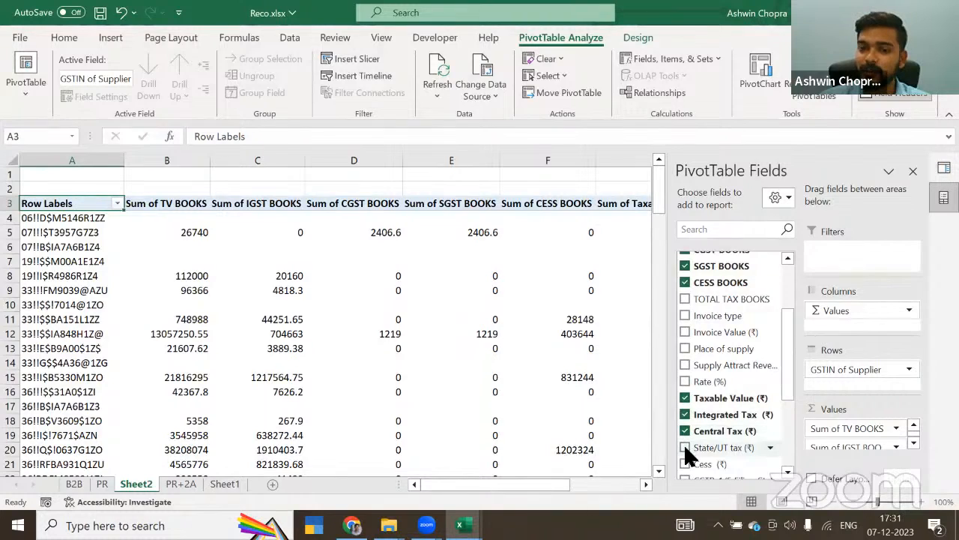
pyautogui.scroll(-1, 683, 443)
pyautogui.click(684, 412)
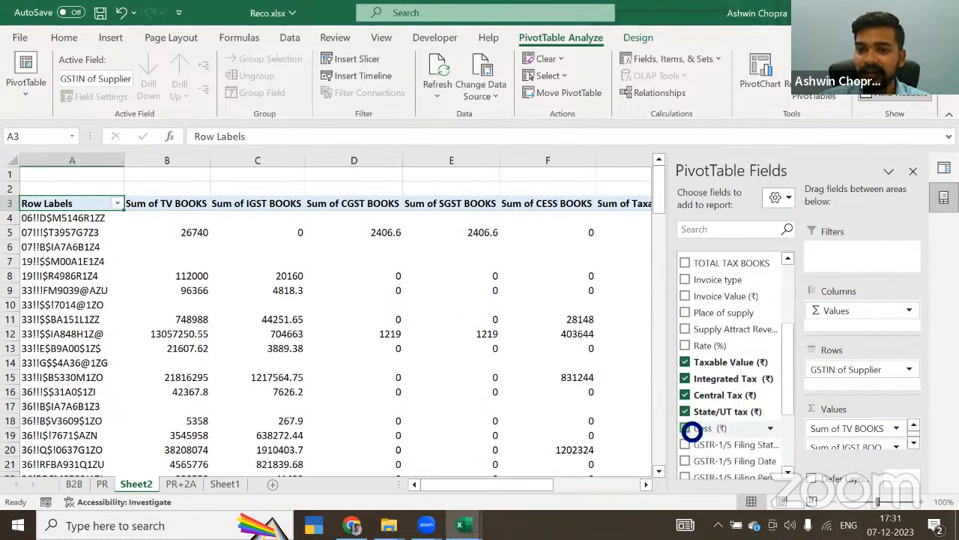
# Step: Nest Invoice number under GSTIN of Supplier in the pivot rows and collapse the entire supplier field
pyautogui.scroll(4, 686, 423)
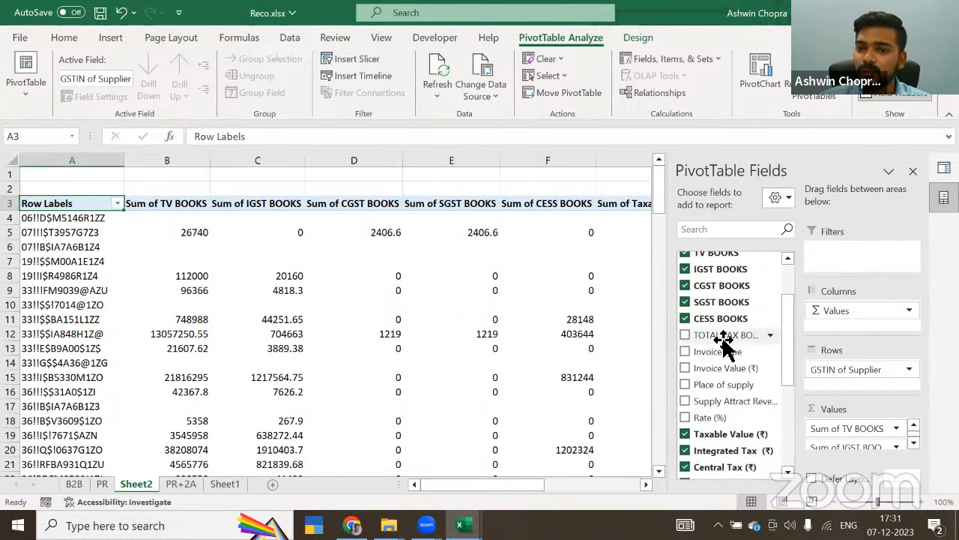
pyautogui.moveTo(722, 292)
pyautogui.mouseDown()
pyautogui.moveTo(772, 317)
pyautogui.moveTo(874, 393)
pyautogui.moveTo(862, 390)
pyautogui.mouseUp()
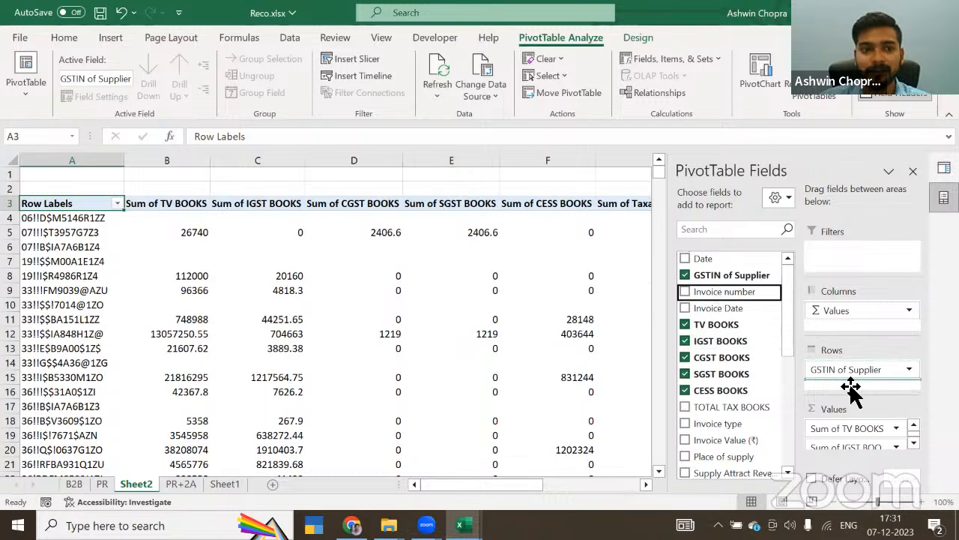
pyautogui.click(105, 217)
pyautogui.rightClick(105, 216)
pyautogui.moveTo(166, 320)
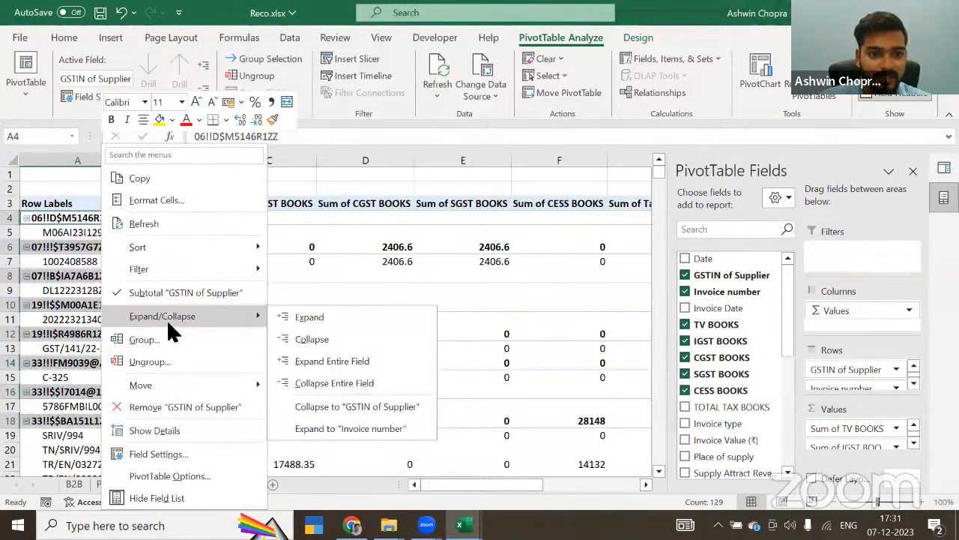
pyautogui.click(335, 384)
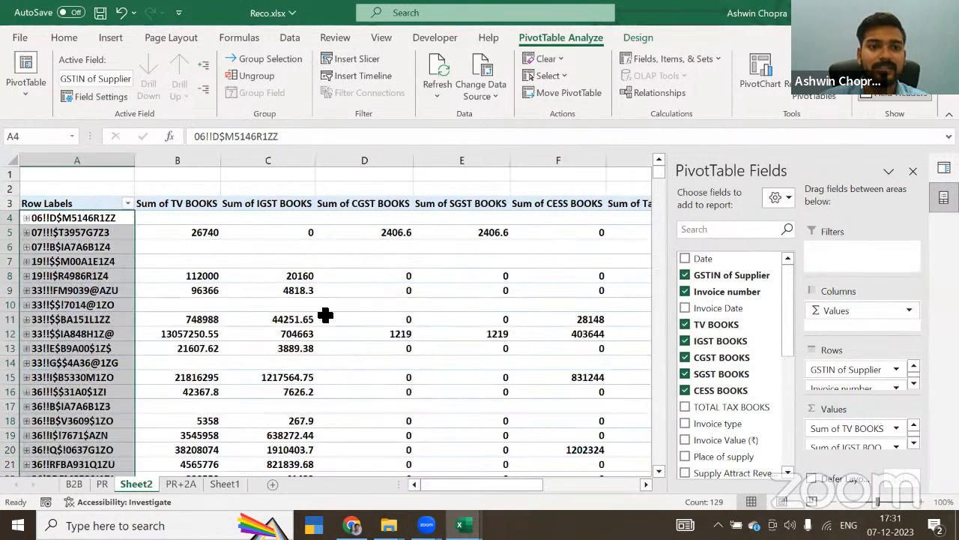
# Step: Start a new calculated field in the PivotTable and name it DIFF TV
pyautogui.click(225, 234)
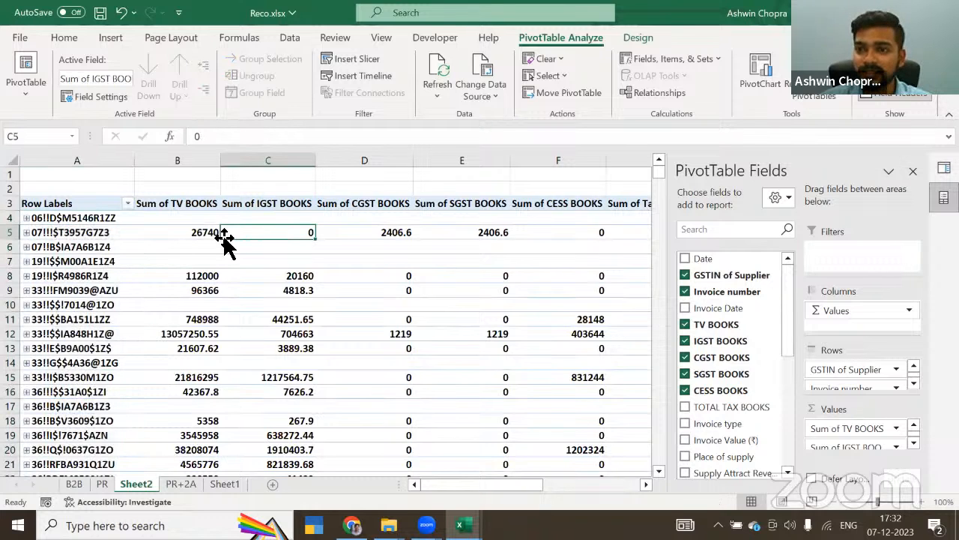
pyautogui.click(646, 484)
pyautogui.click(646, 484)
pyautogui.click(646, 484)
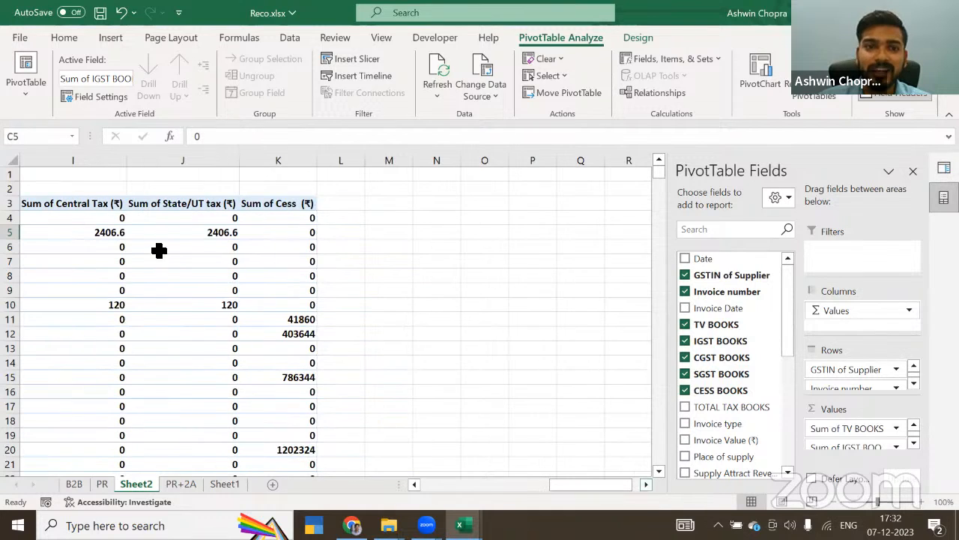
pyautogui.click(196, 234)
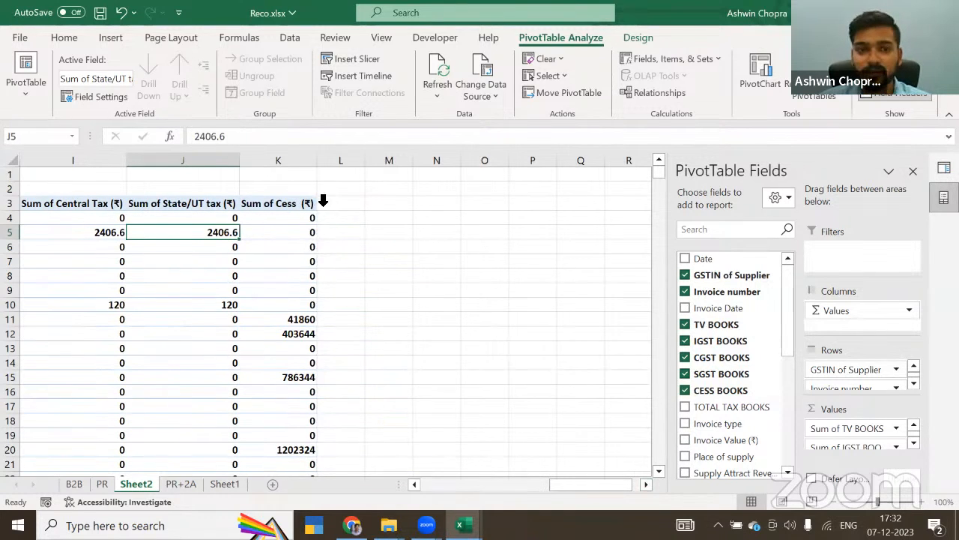
pyautogui.click(298, 206)
pyautogui.click(716, 59)
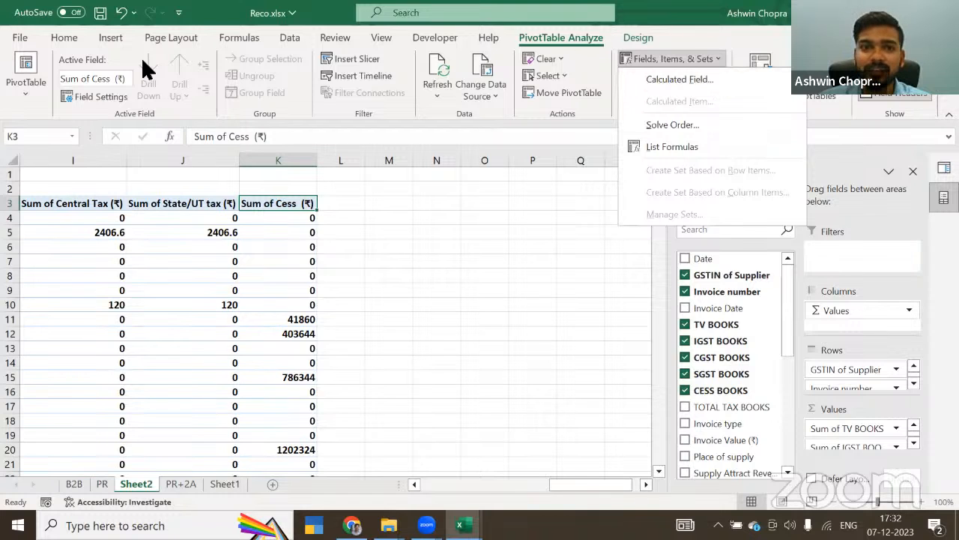
pyautogui.click(62, 33)
pyautogui.click(524, 39)
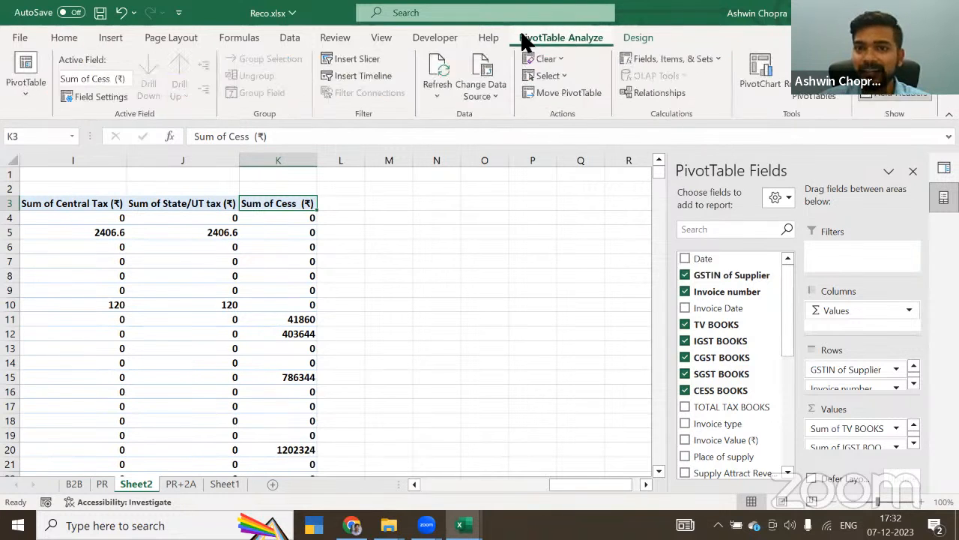
pyautogui.click(714, 52)
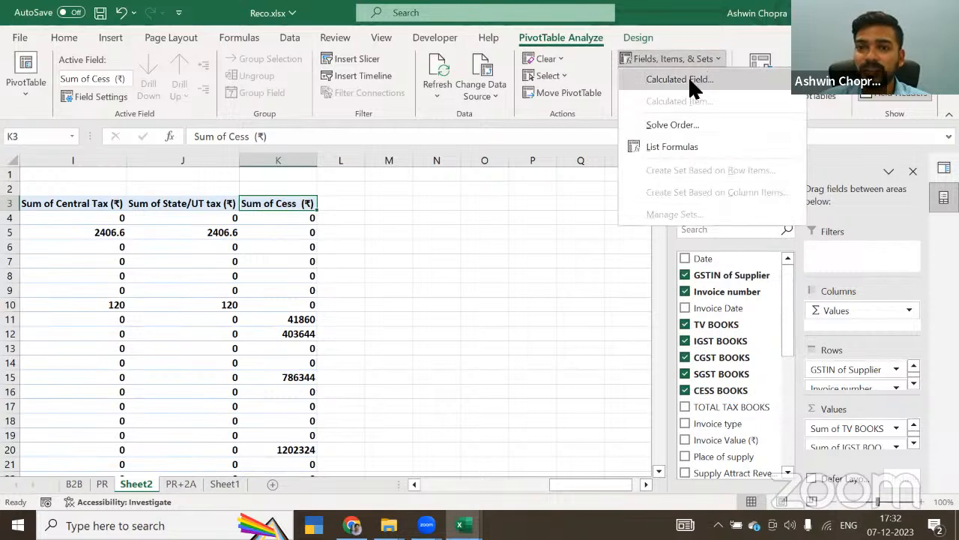
pyautogui.click(690, 78)
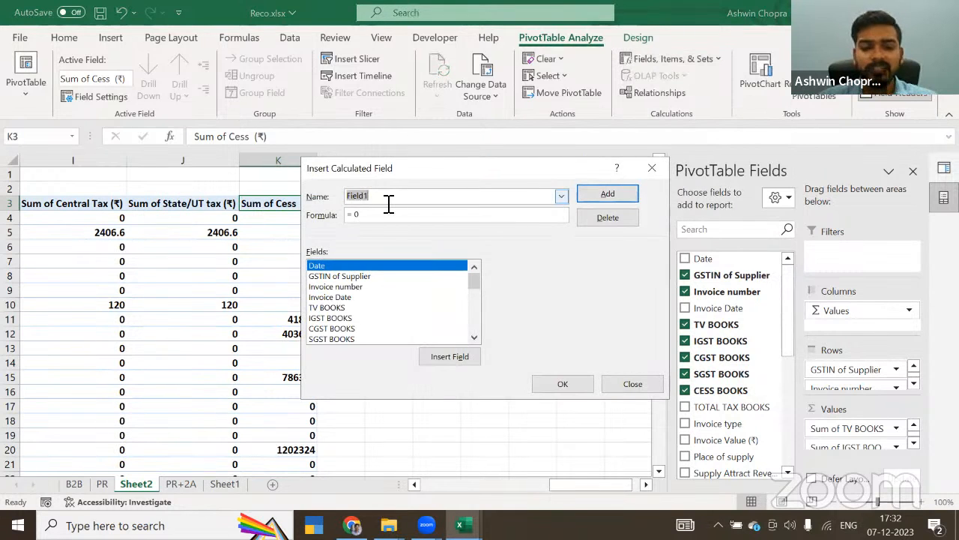
pyautogui.write('Di')
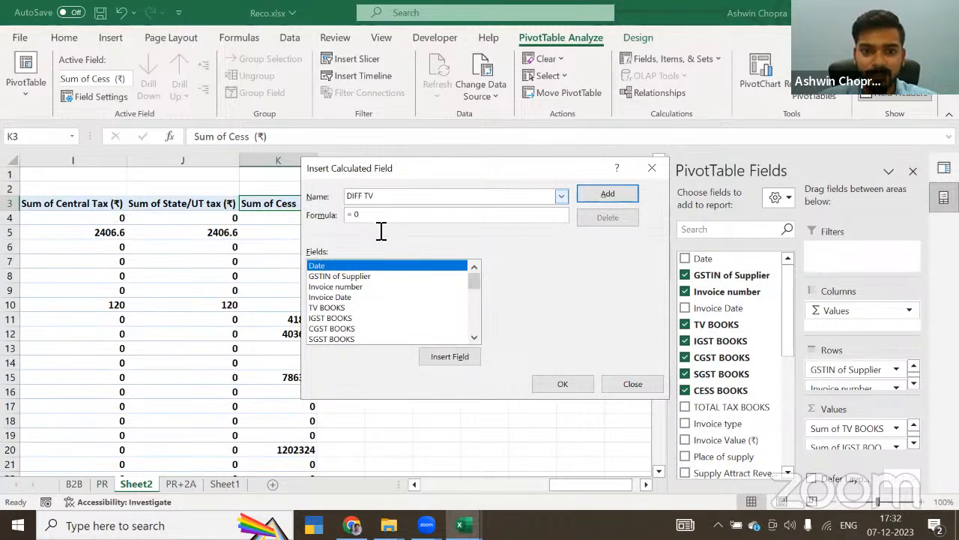
# Step: Define the DIFF TV formula as 'TV BOOKS' minus 'Taxable Value (₹)' and create the field
pyautogui.click(374, 216)
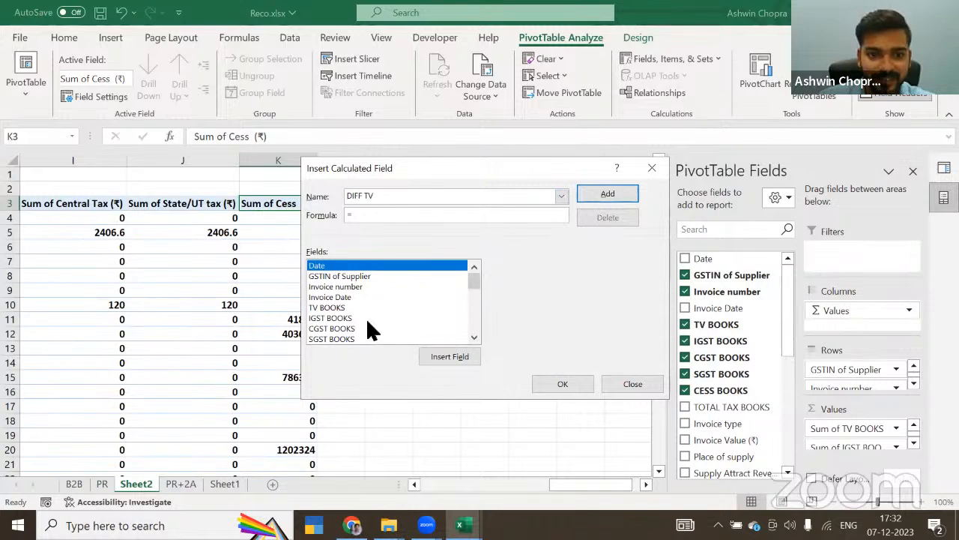
pyautogui.doubleClick(338, 307)
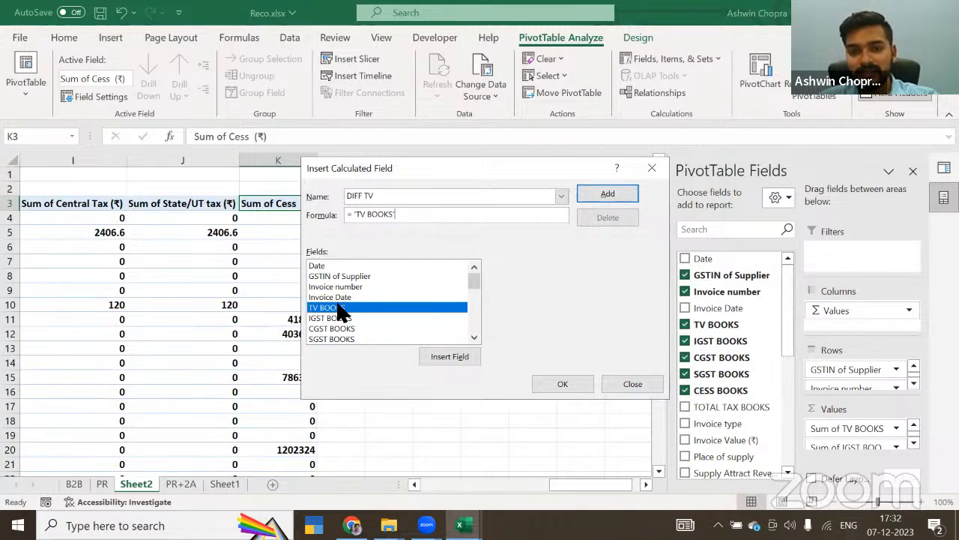
pyautogui.write('-')
pyautogui.scroll(-3, 469, 336)
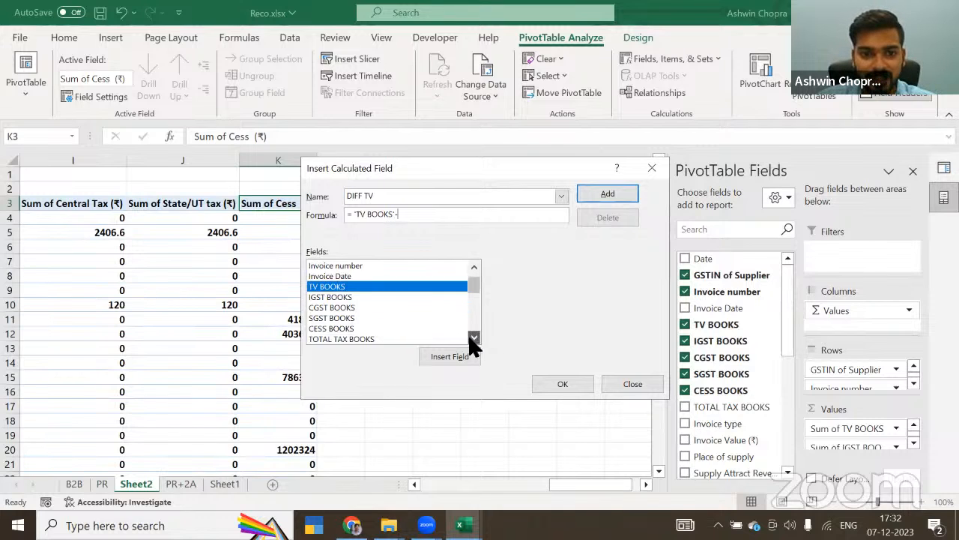
pyautogui.scroll(-2, 469, 335)
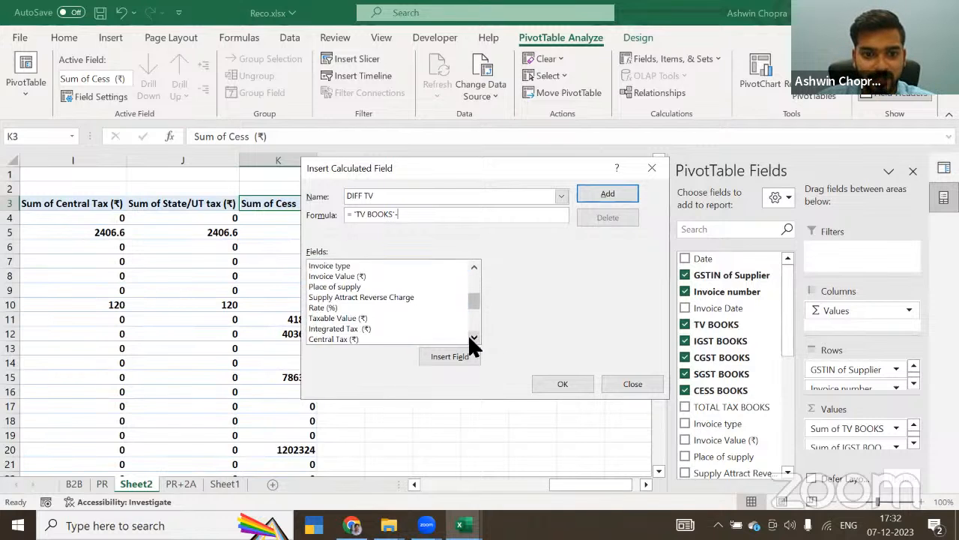
pyautogui.click(343, 317)
pyautogui.doubleClick(344, 319)
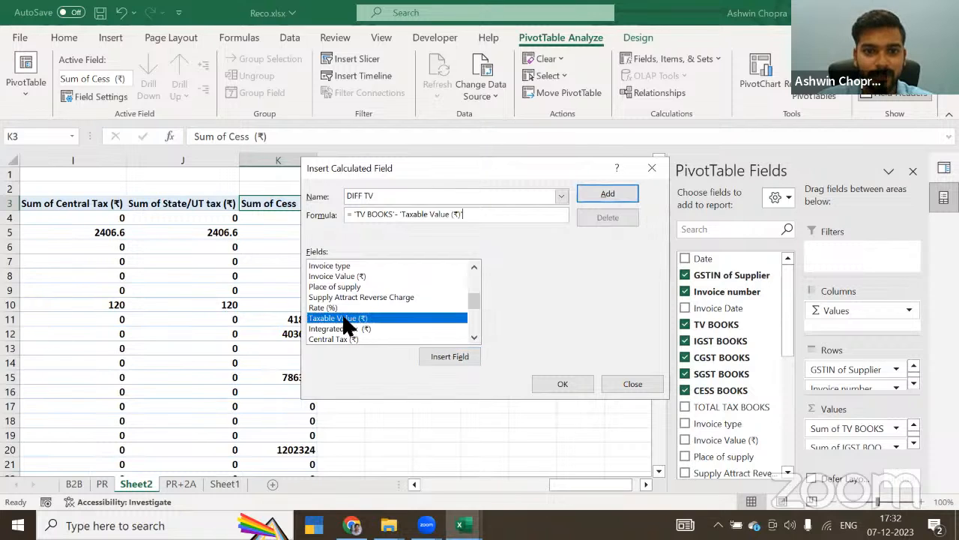
pyautogui.click(569, 383)
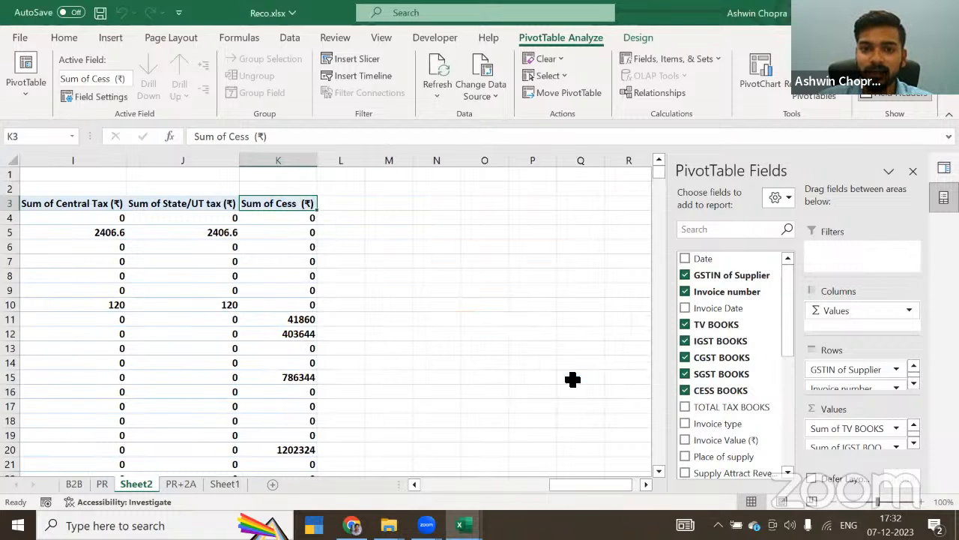
# Step: Place DIFF TV in the pivot values after the 2A Cess field
pyautogui.moveTo(784, 334); pyautogui.dragTo(784, 466)
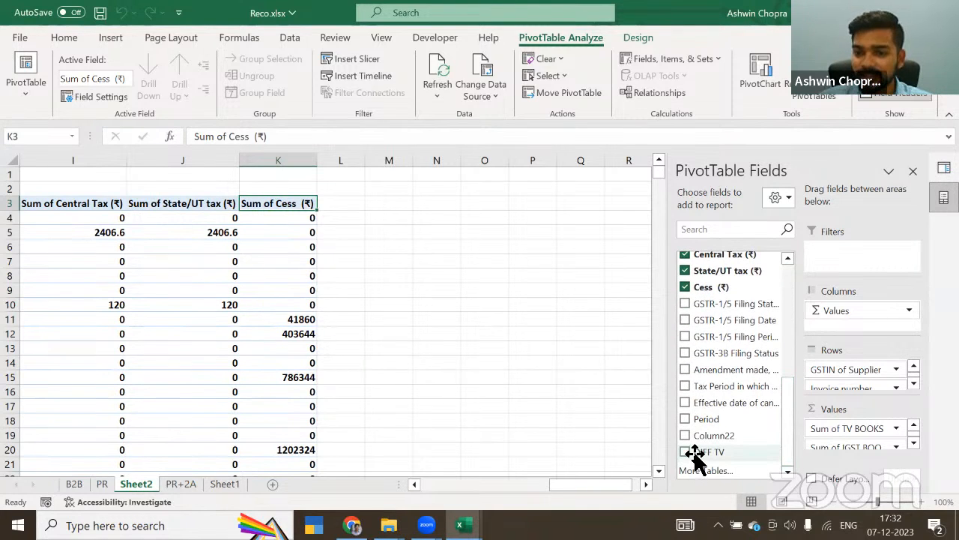
pyautogui.moveTo(696, 455)
pyautogui.mouseDown()
pyautogui.moveTo(848, 461)
pyautogui.moveTo(873, 449)
pyautogui.moveTo(866, 461)
pyautogui.moveTo(844, 443)
pyautogui.mouseUp()
pyautogui.click(367, 207)
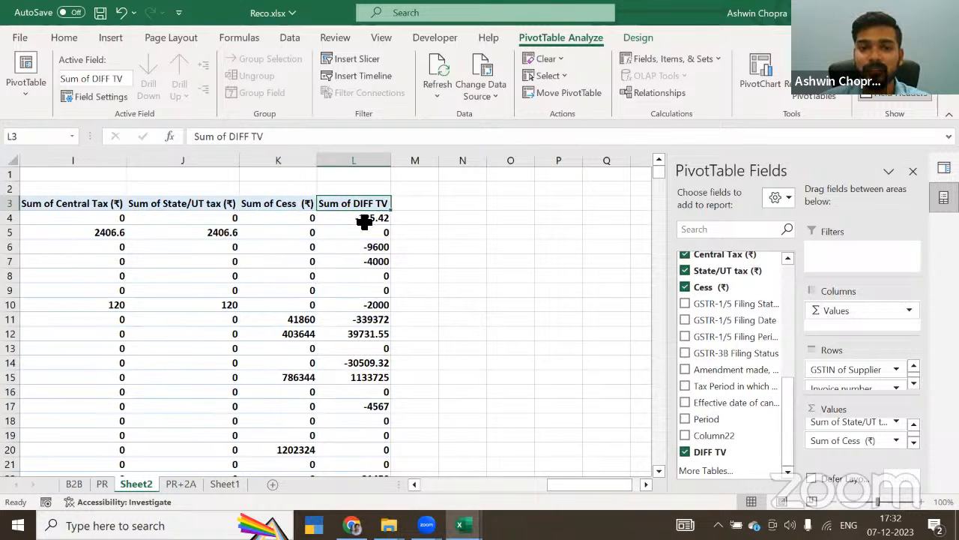
# Step: Check the first supplier's DIFF TV against its TV BOOKS and 2A Taxable Value amounts
pyautogui.click(364, 219)
pyautogui.press('Left')
pyautogui.press('Left')
pyautogui.press('Left')
pyautogui.press('Left')
pyautogui.press('Left')
pyautogui.press('Left')
pyautogui.press('Left')
pyautogui.press('Left')
pyautogui.press('Left')
pyautogui.press('Left')
pyautogui.press('Left')
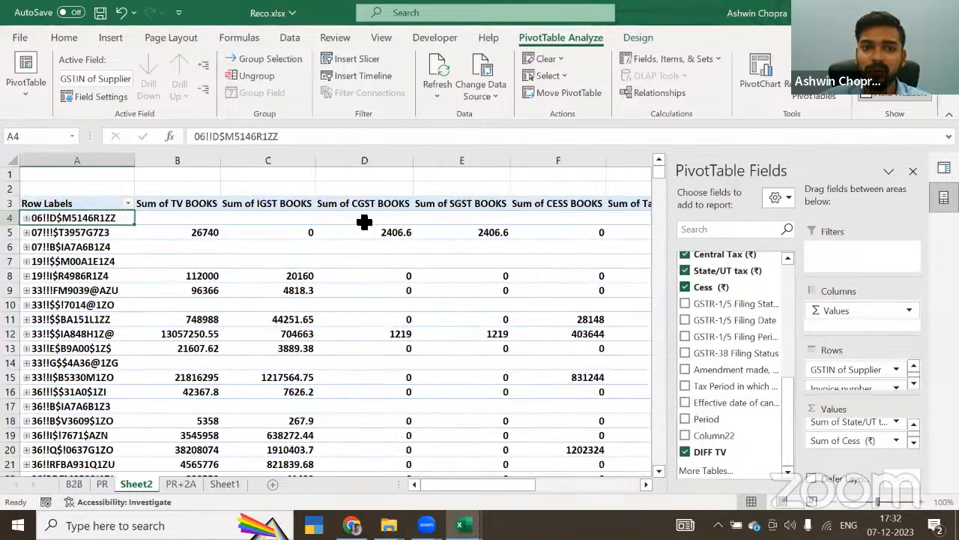
pyautogui.press('Right')
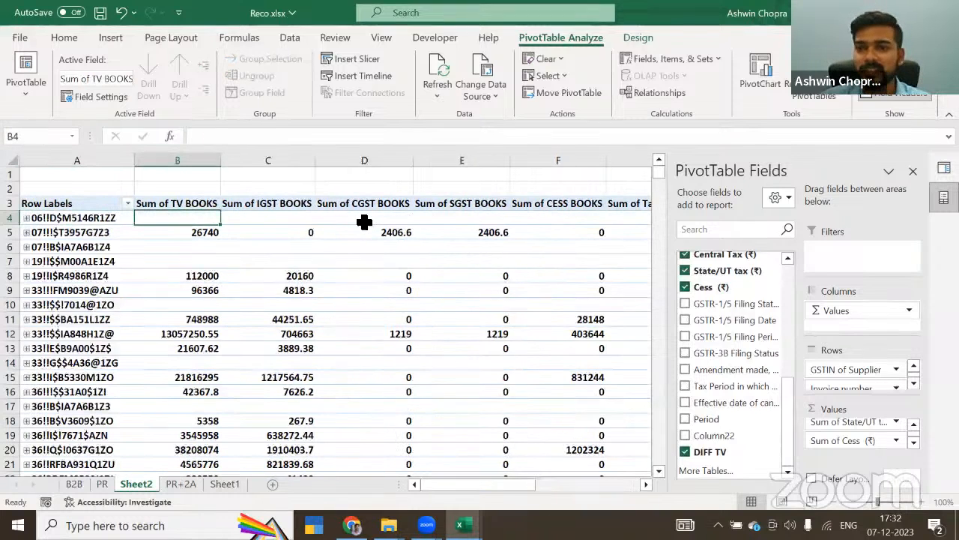
pyautogui.press('Right')
pyautogui.press('Right')
pyautogui.press('Right')
pyautogui.press('Right')
pyautogui.press('Right')
pyautogui.press('Right')
pyautogui.press('Left')
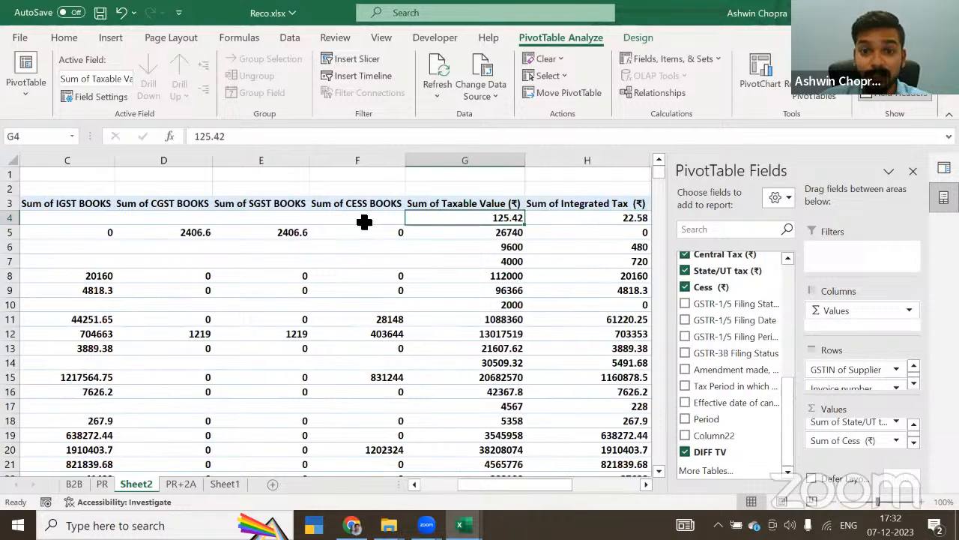
pyautogui.press('Up')
pyautogui.press('Down')
pyautogui.press('Right')
pyautogui.press('Right')
pyautogui.press('Right')
pyautogui.press('Right')
pyautogui.press('Right')
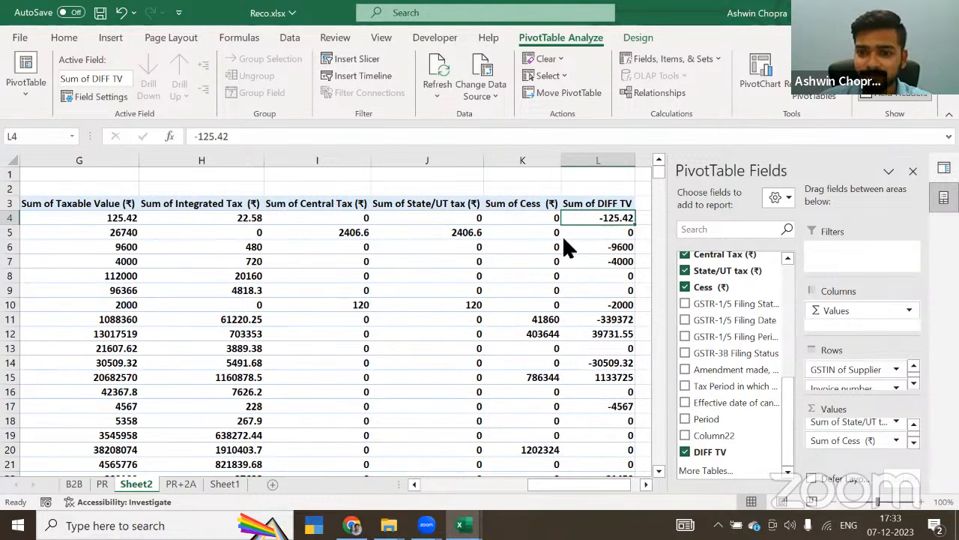
# Step: Create a calculated field DIFF IGST with the formula 'IGST BOOKS' minus 'Integrated Tax (₹)'
pyautogui.click(678, 55)
pyautogui.click(679, 79)
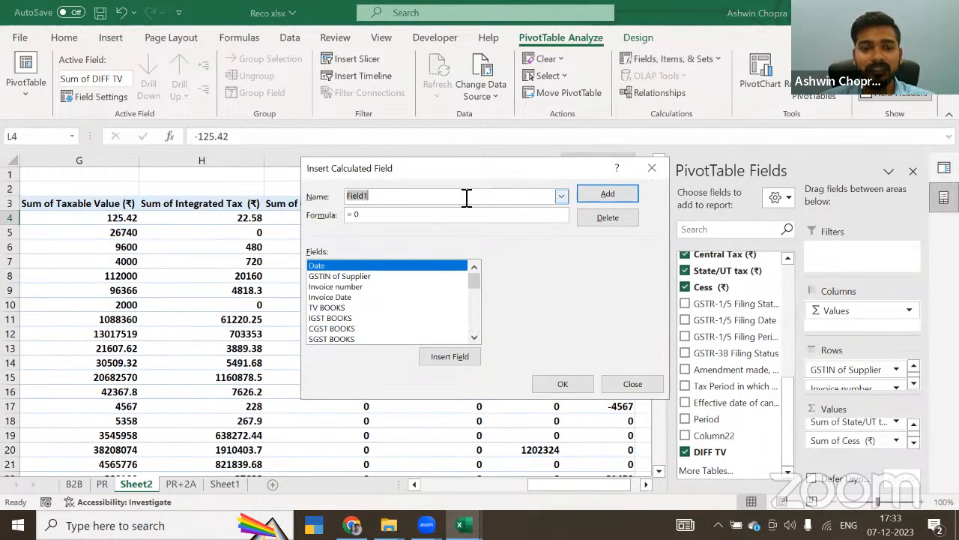
pyautogui.write('DIFF IGST')
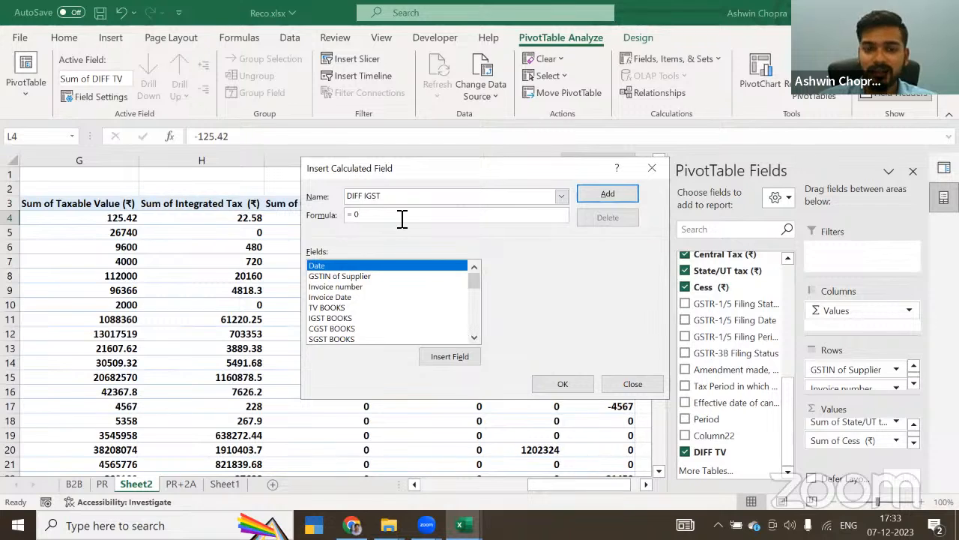
pyautogui.doubleClick(330, 318)
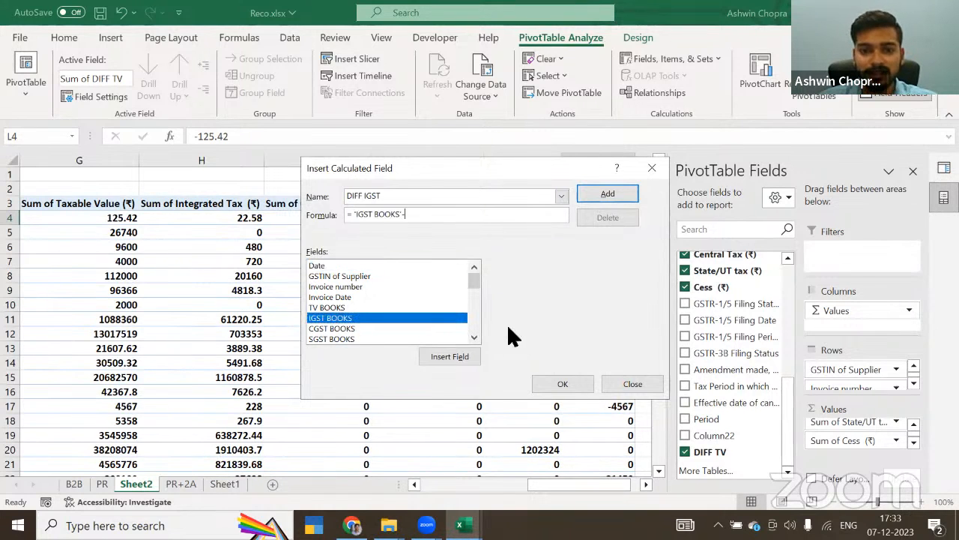
pyautogui.click(474, 337)
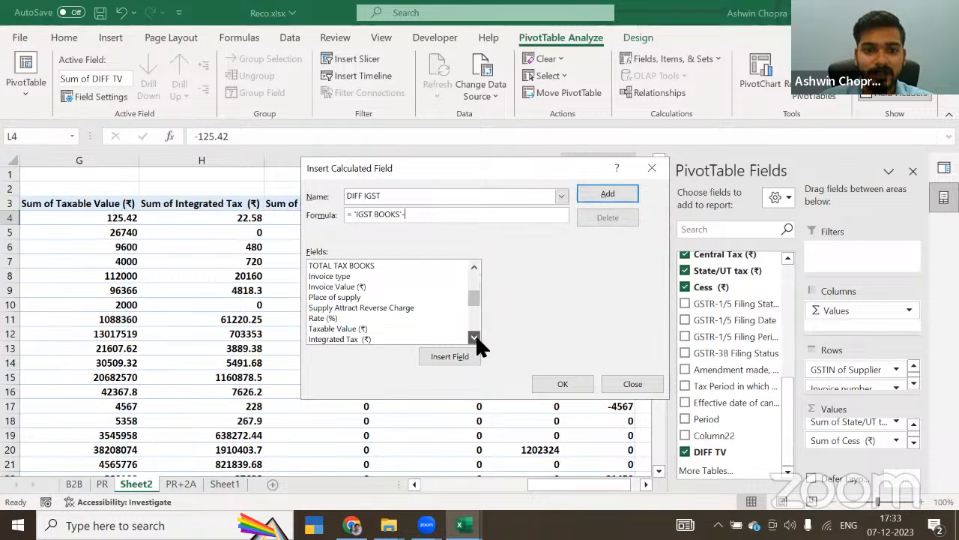
pyautogui.doubleClick(358, 317)
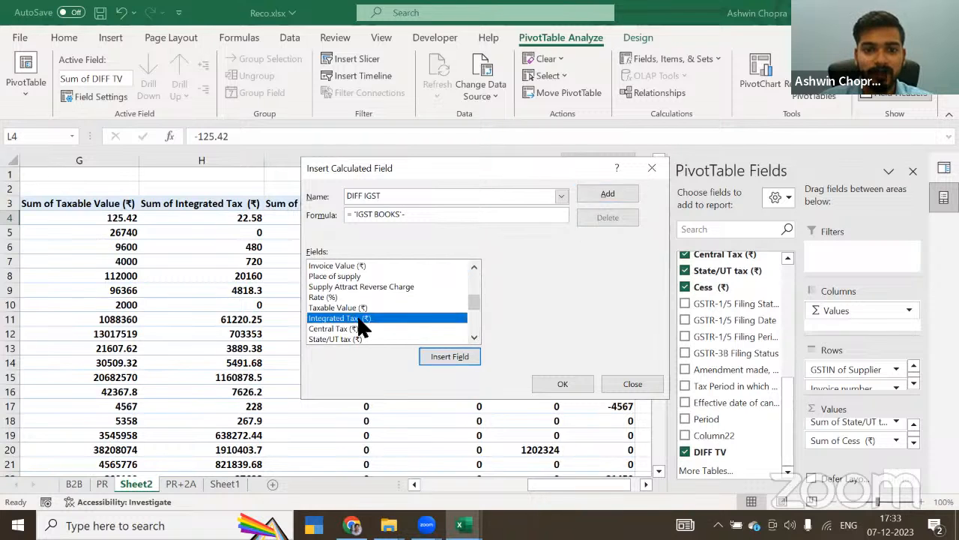
pyautogui.click(560, 385)
# Step: Create a calculated field DIFF CGST with the formula 'CGST BOOKS' minus 'Central Tax (₹)'
pyautogui.click(681, 63)
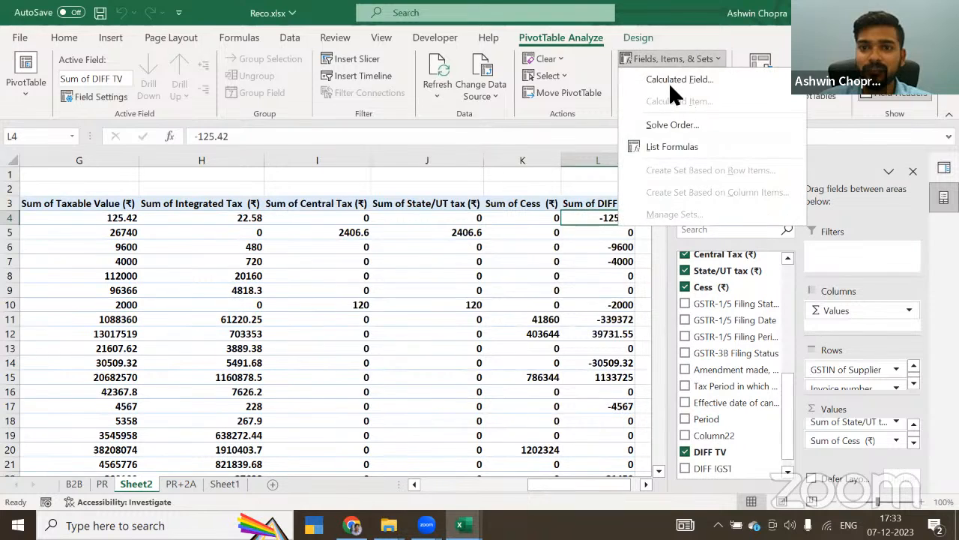
pyautogui.click(669, 80)
pyautogui.write('CG')
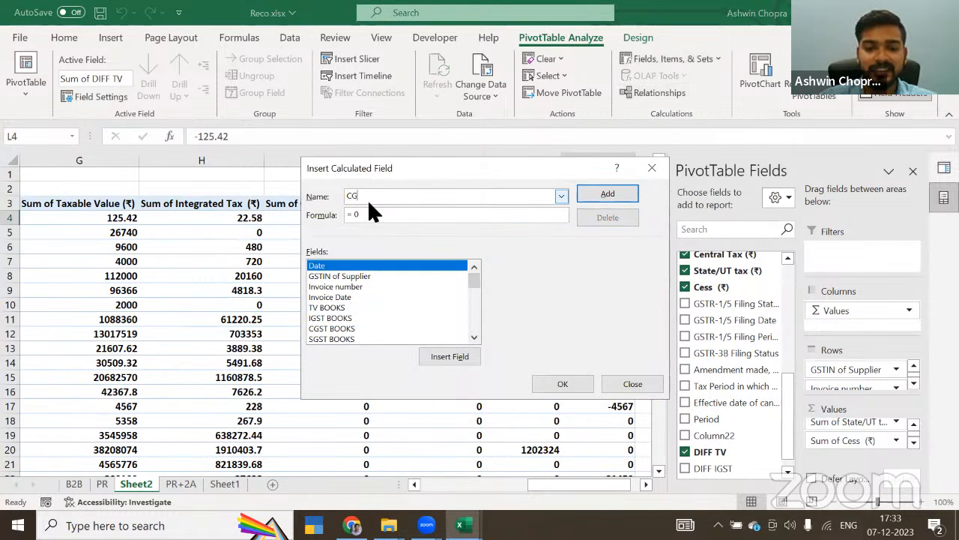
pyautogui.press('BackSpace')
pyautogui.press('BackSpace')
pyautogui.write('DIFF CGST')
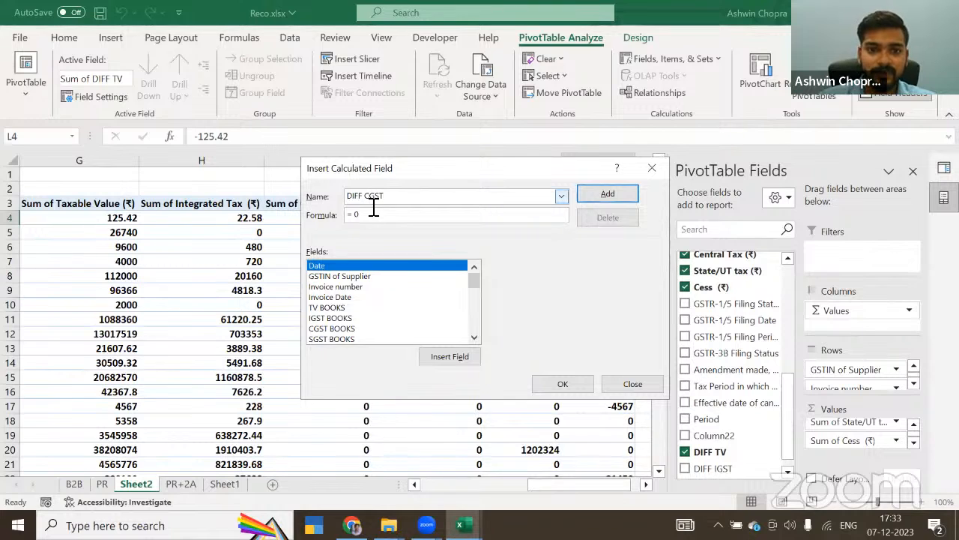
pyautogui.click(373, 213)
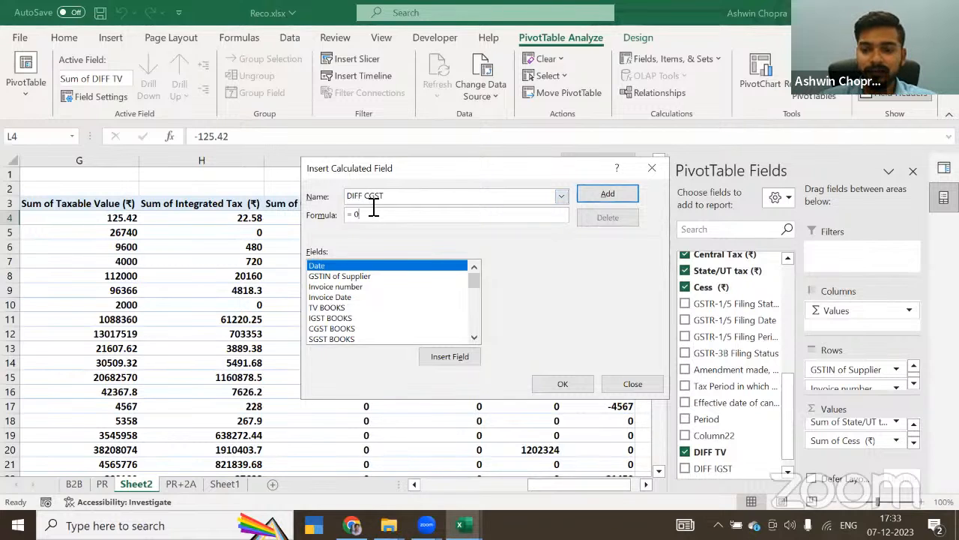
pyautogui.click(474, 338)
pyautogui.doubleClick(337, 318)
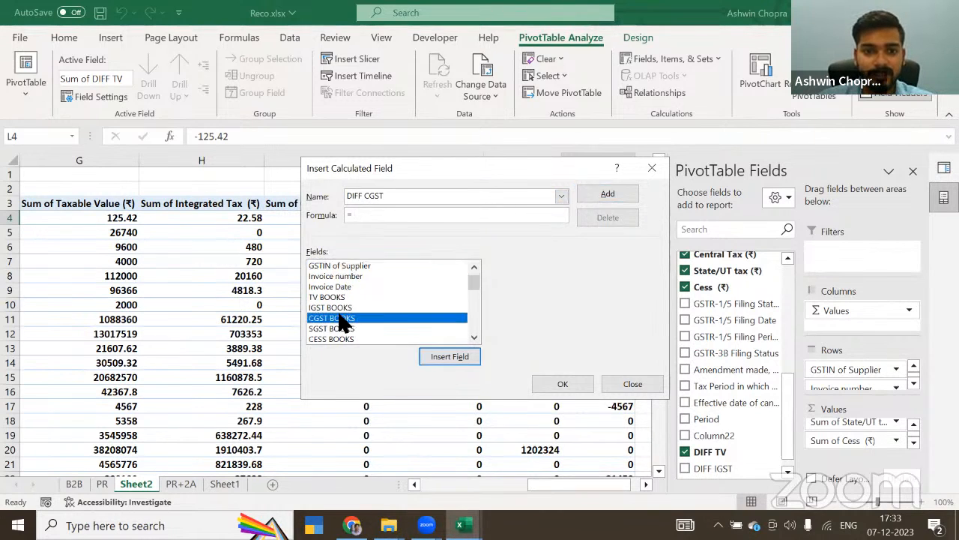
pyautogui.write('-')
pyautogui.click(473, 337)
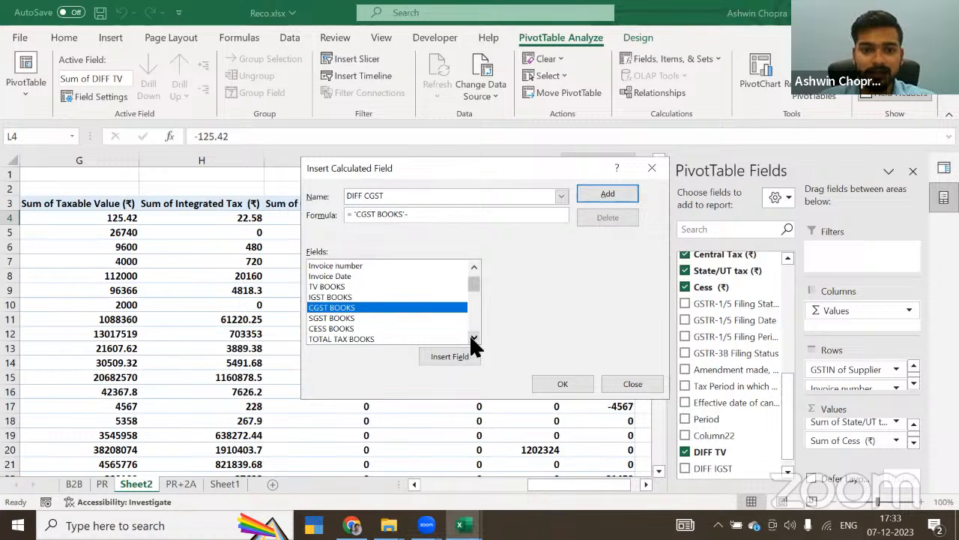
pyautogui.click(473, 337)
pyautogui.click(473, 337)
pyautogui.click(473, 337)
pyautogui.click(473, 338)
pyautogui.click(473, 337)
pyautogui.click(473, 337)
pyautogui.click(473, 338)
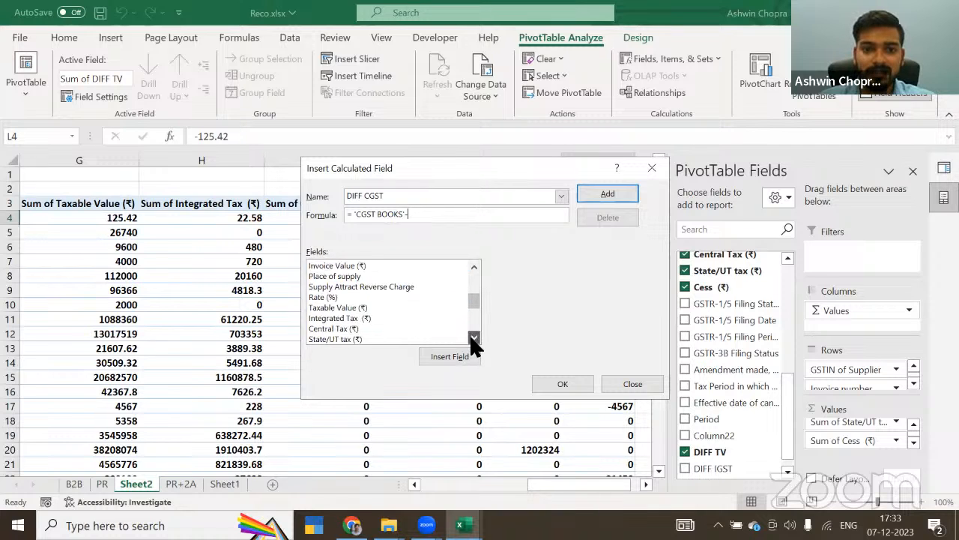
pyautogui.doubleClick(330, 327)
pyautogui.click(564, 384)
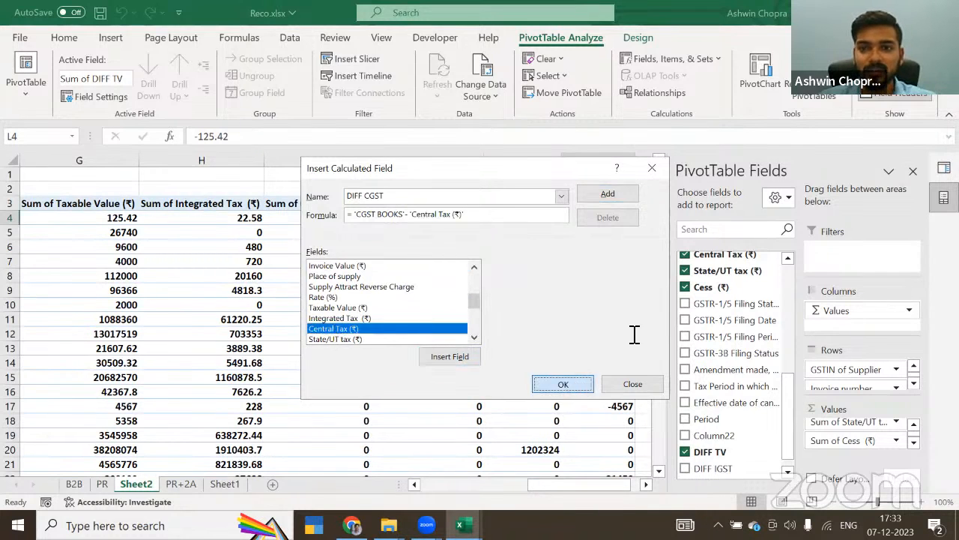
# Step: Create a calculated field DIFF SGST with the formula 'SGST BOOKS' minus 'State/UT tax (₹)'
pyautogui.click(640, 58)
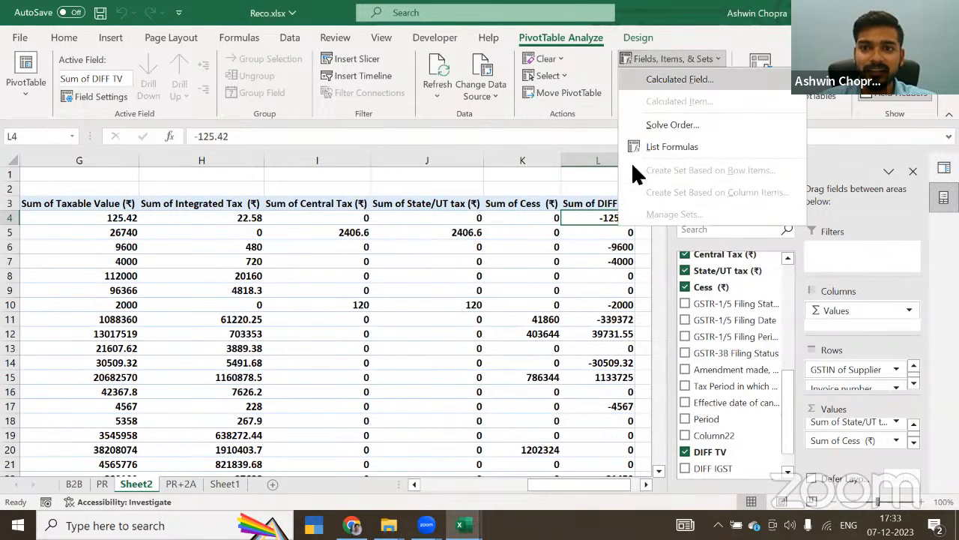
pyautogui.click(675, 80)
pyautogui.write('DIFF SGST')
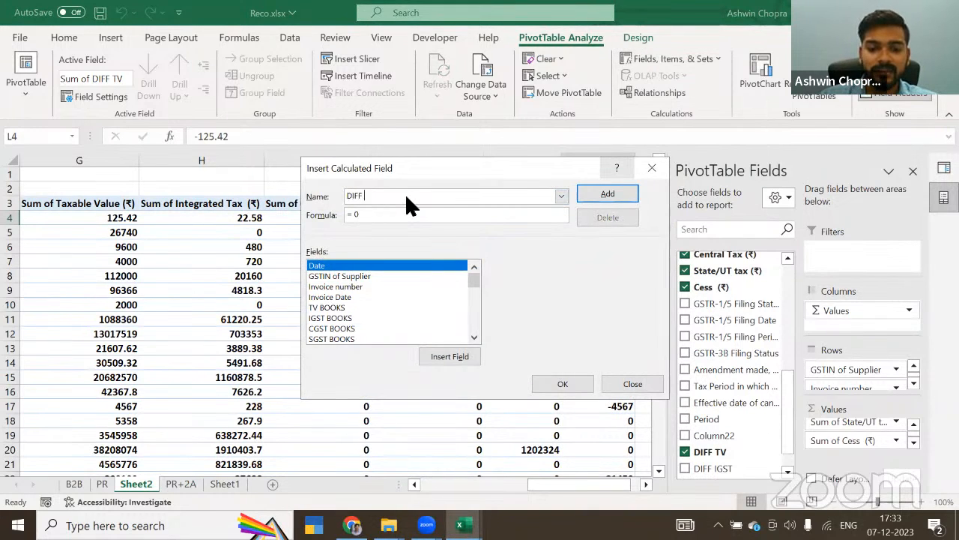
pyautogui.click(399, 217)
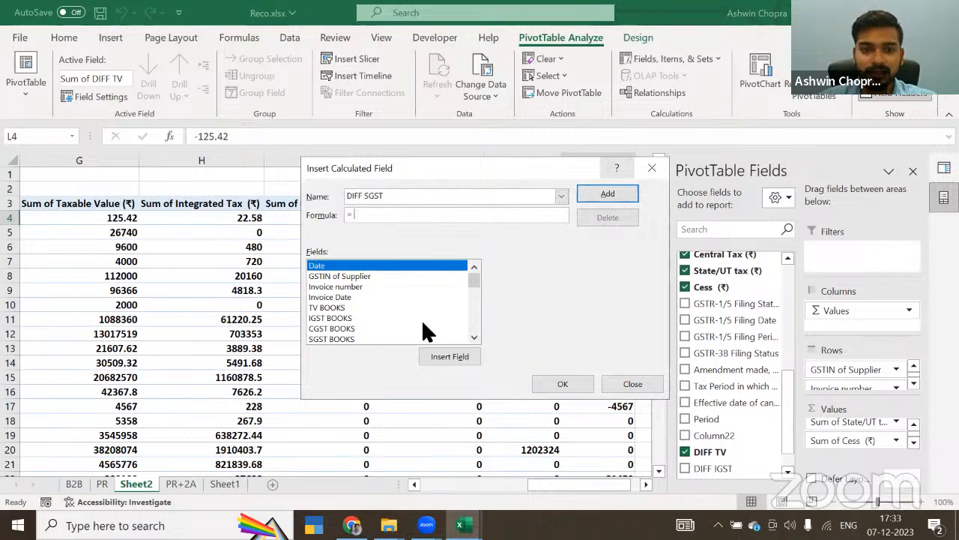
pyautogui.doubleClick(329, 339)
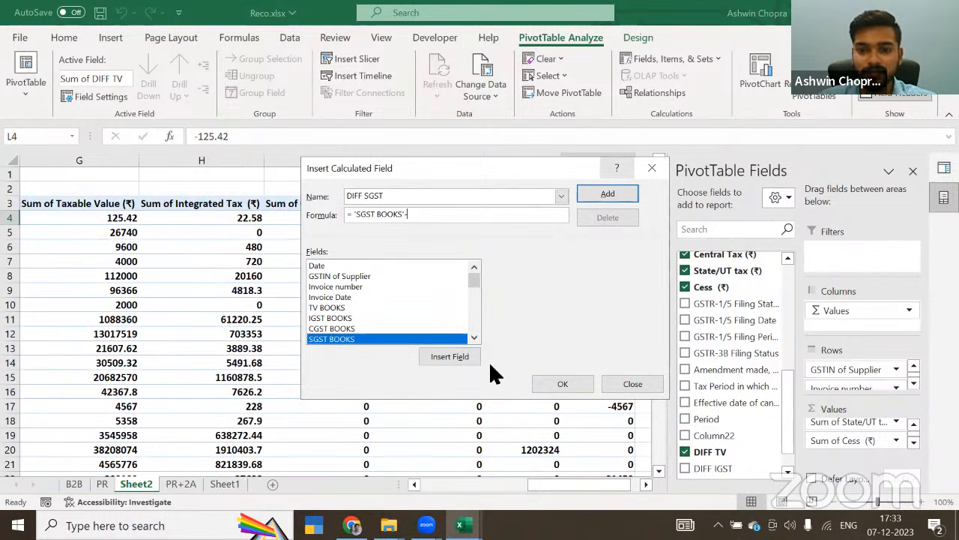
pyautogui.click(474, 338)
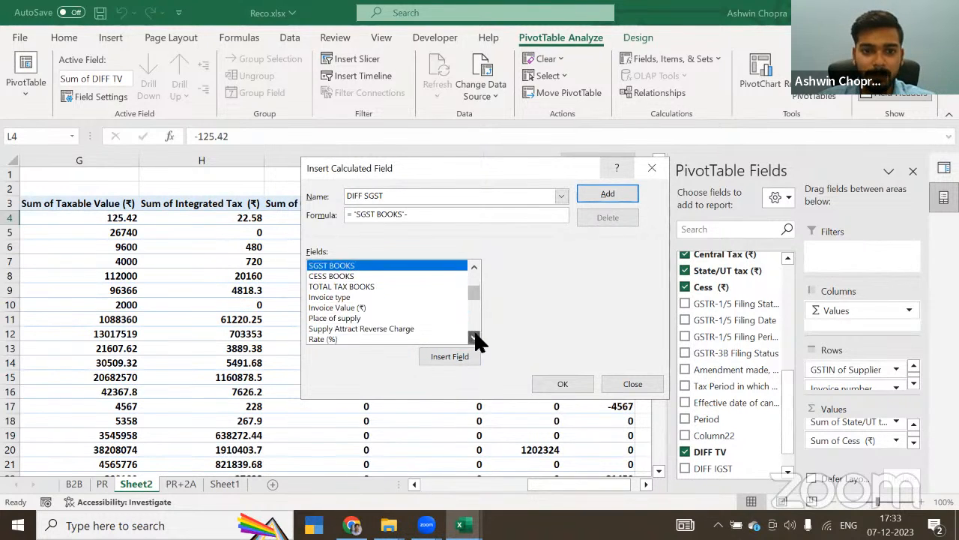
pyautogui.click(473, 338)
pyautogui.doubleClick(322, 313)
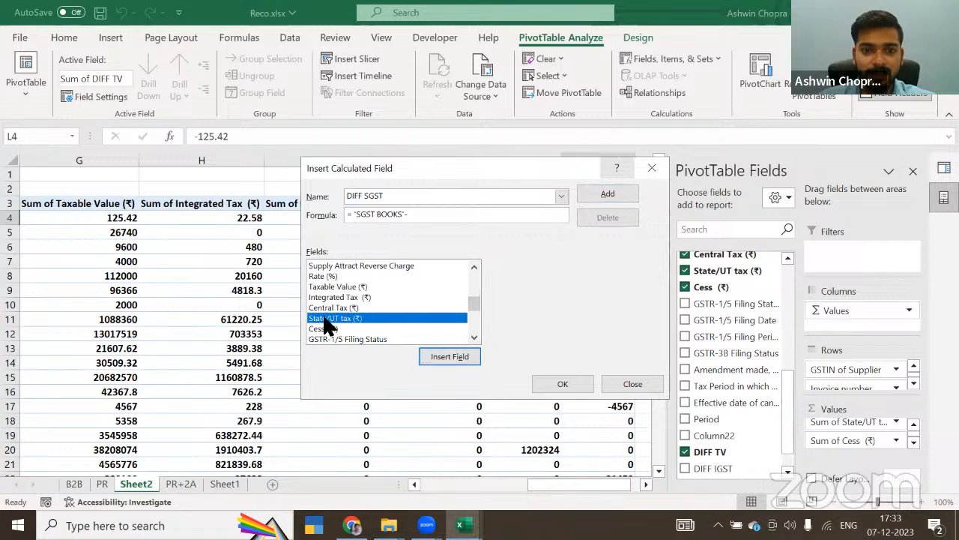
pyautogui.click(561, 384)
# Step: Add DIFF IGST, DIFF CGST and DIFF SGST to the PivotTable values
pyautogui.scroll(-1, 741, 443)
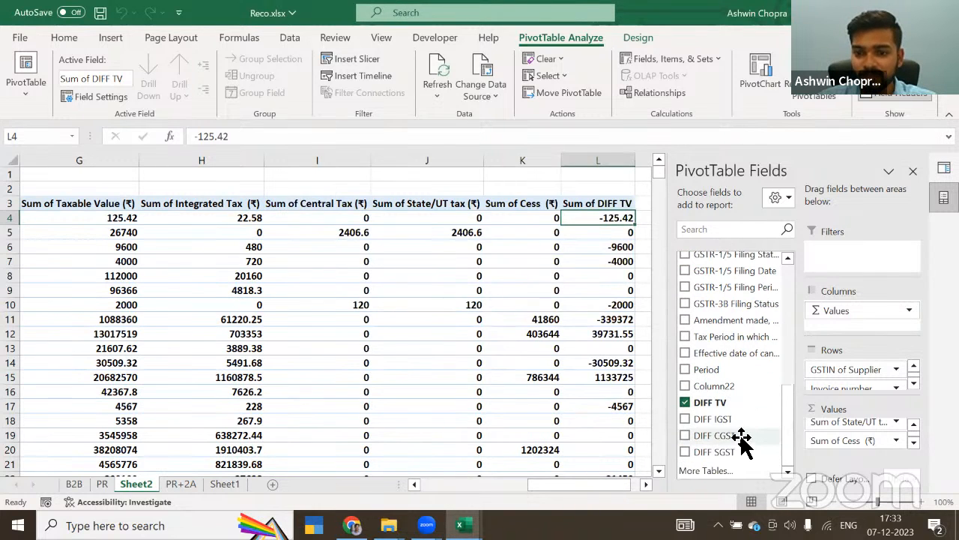
pyautogui.click(685, 419)
pyautogui.click(685, 435)
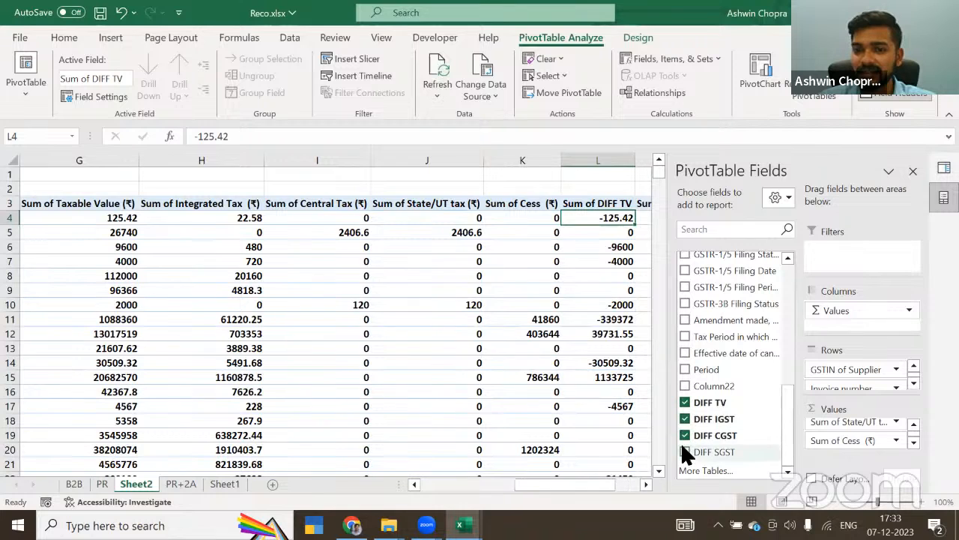
pyautogui.click(684, 452)
pyautogui.click(646, 483)
pyautogui.click(647, 484)
pyautogui.click(646, 484)
pyautogui.click(646, 484)
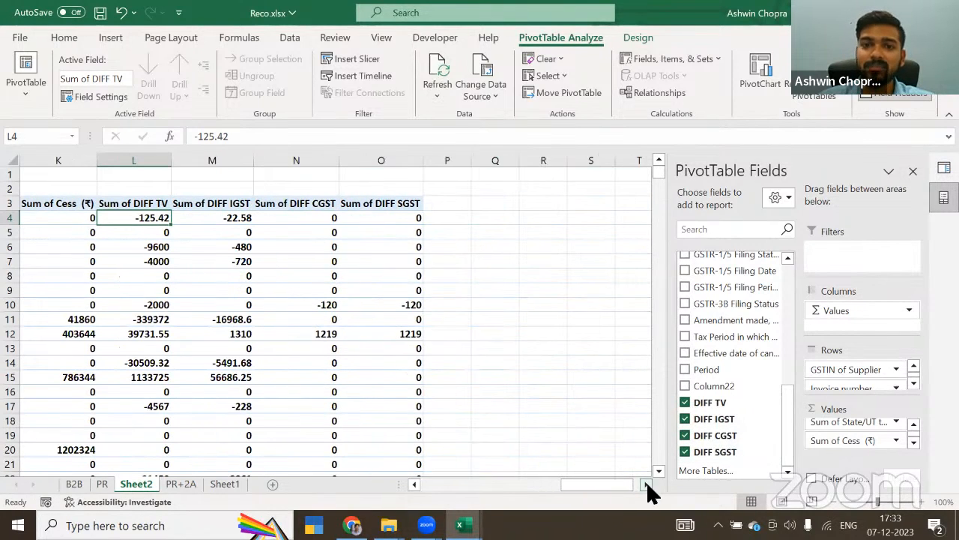
# Step: Freeze the sheet at cell B4 so the pivot header rows and the row label column stay fixed
pyautogui.click(229, 320)
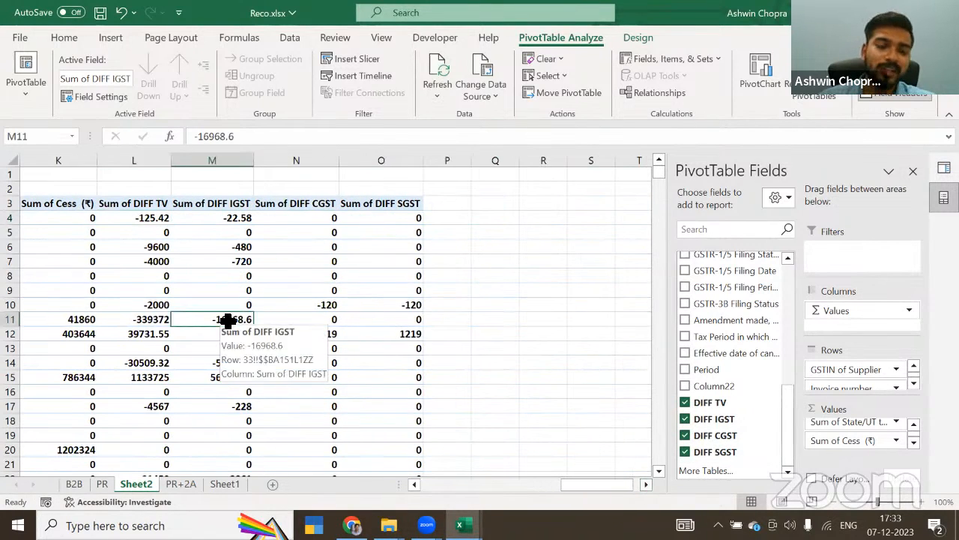
pyautogui.press('Left')
pyautogui.press('Left')
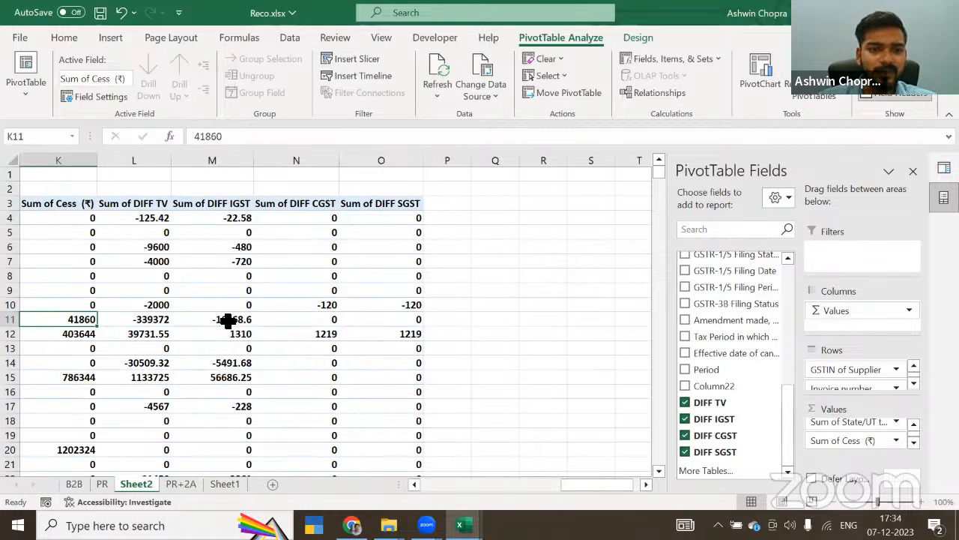
pyautogui.press('Left')
pyautogui.press('Left')
pyautogui.press('Left')
pyautogui.press('Left')
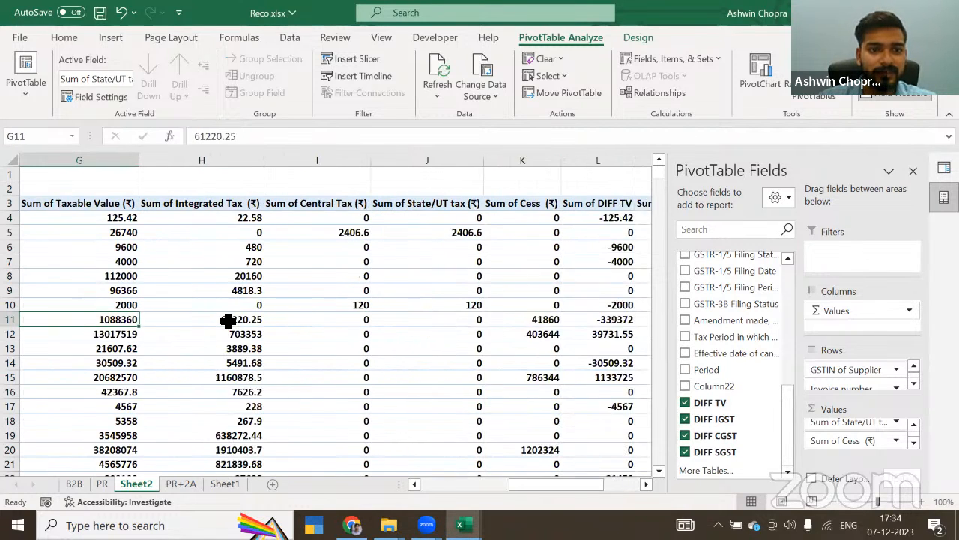
pyautogui.press('Home')
pyautogui.click(203, 216)
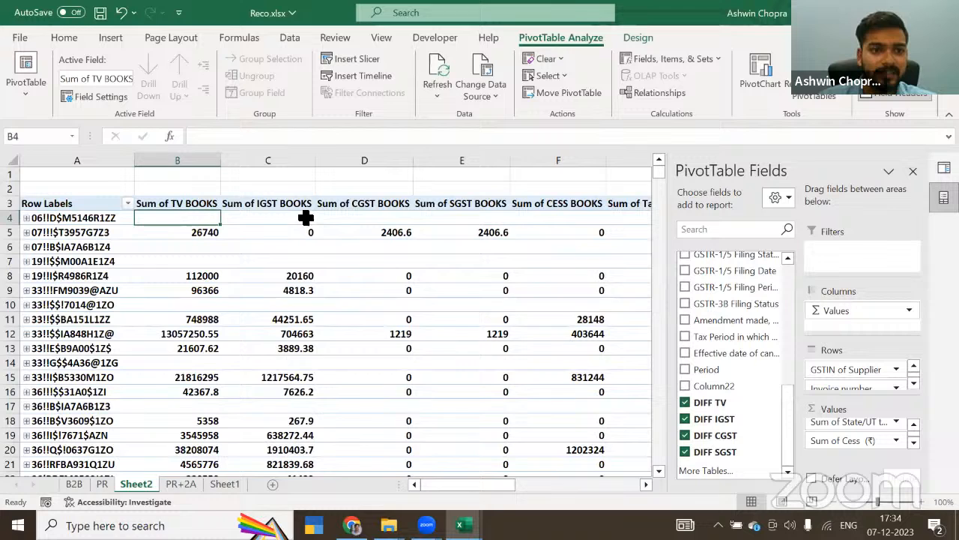
pyautogui.click(381, 38)
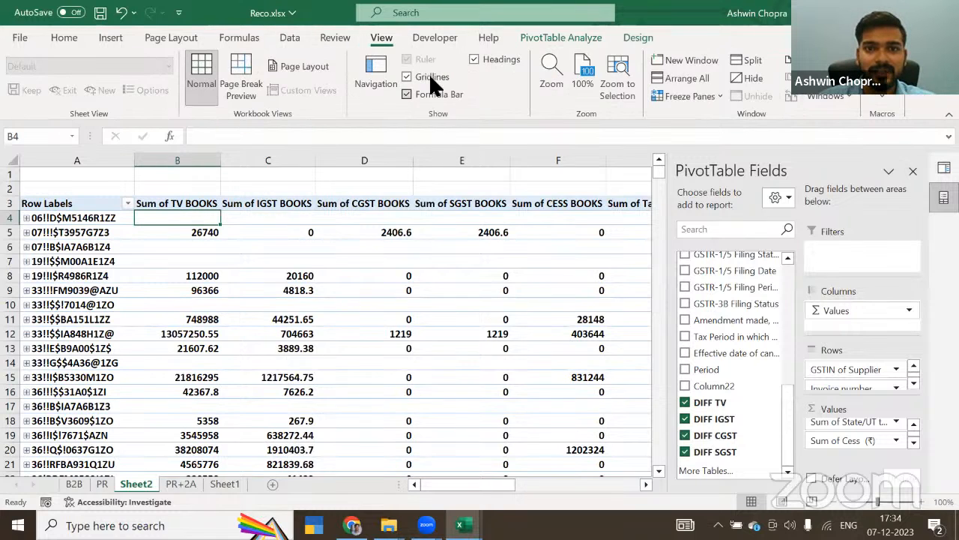
pyautogui.click(675, 95)
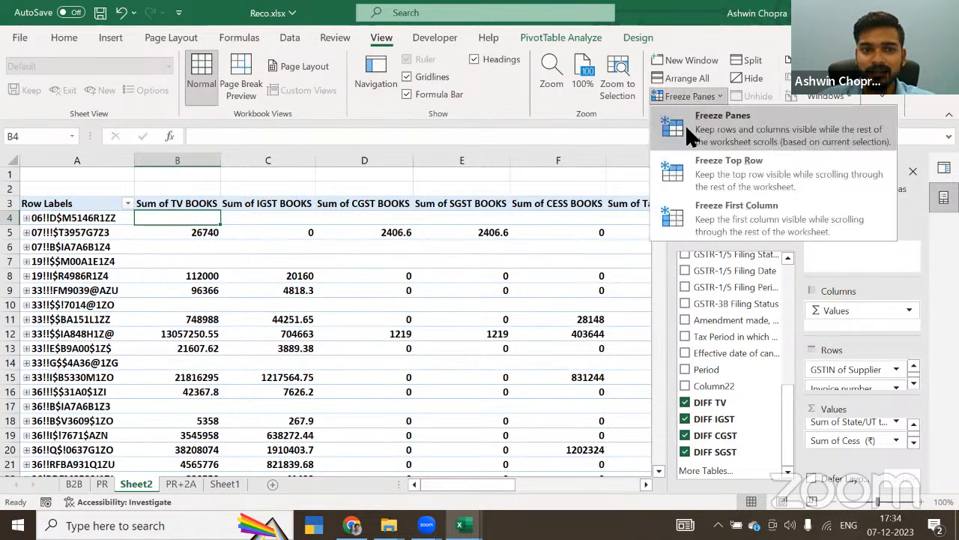
pyautogui.click(690, 128)
# Step: Expand the supplier in row 10 and compare its invoice's books amounts with the 2A taxable value
pyautogui.click(195, 320)
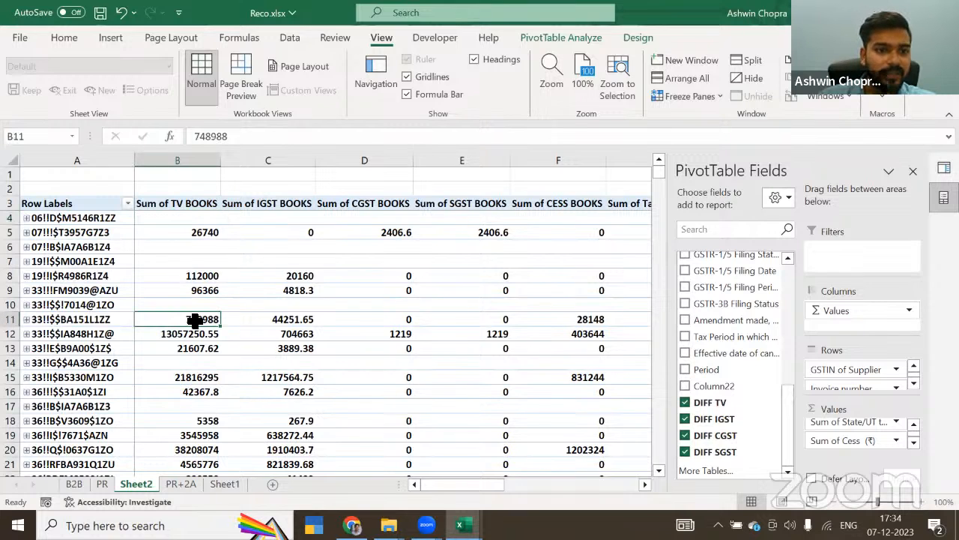
pyautogui.press('Left')
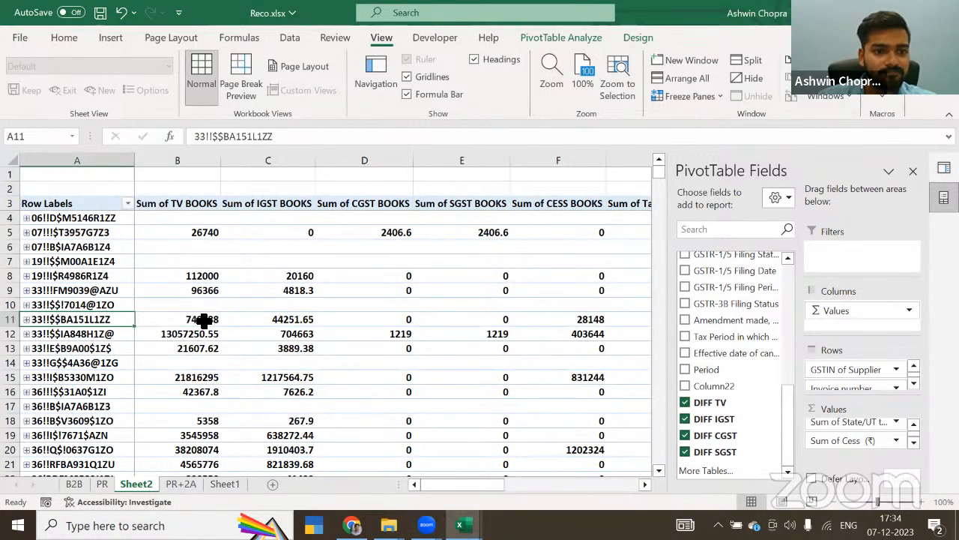
pyautogui.press('Right')
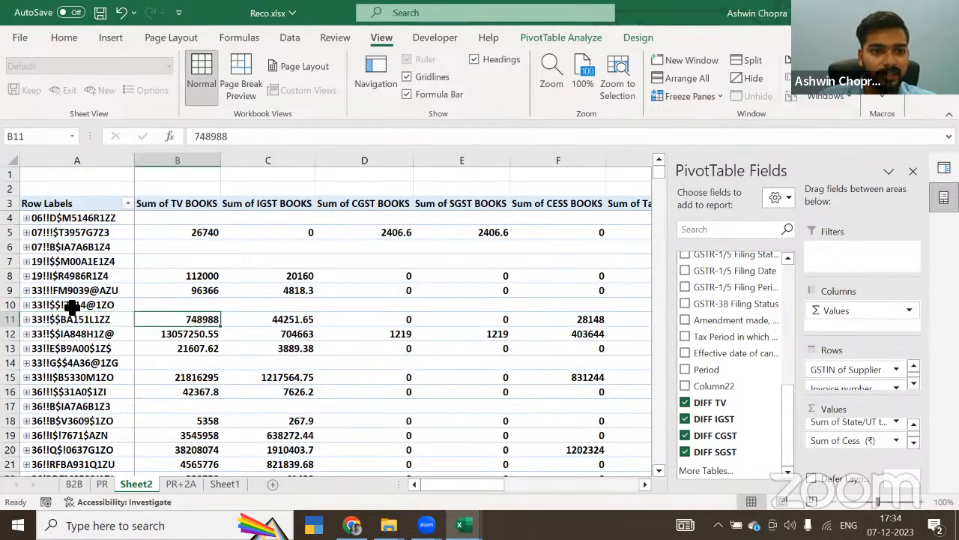
pyautogui.click(26, 304)
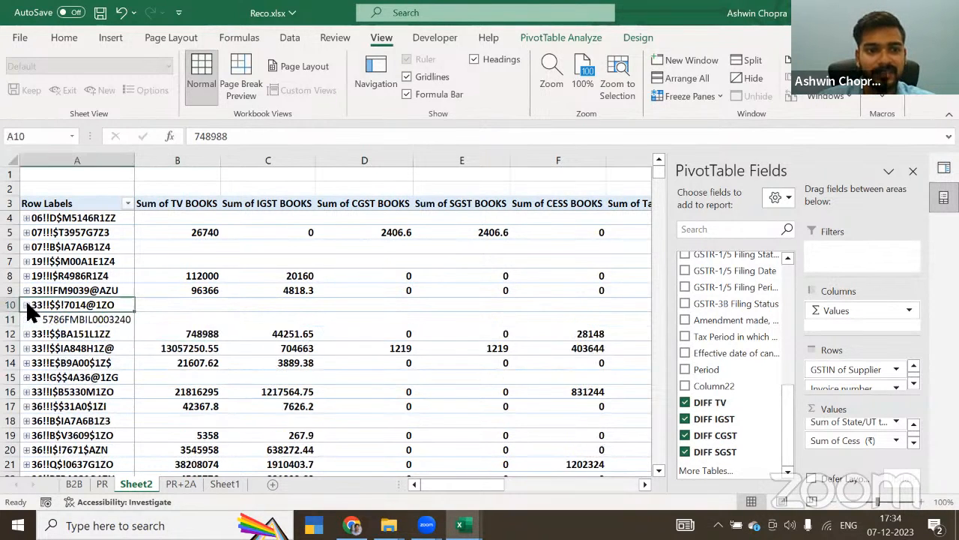
pyautogui.click(108, 321)
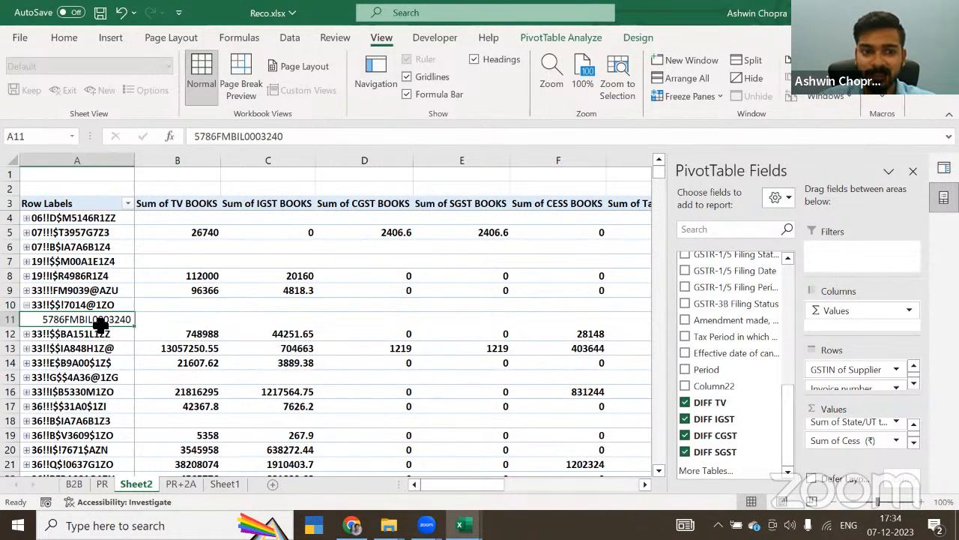
pyautogui.click(172, 332)
pyautogui.press('Up')
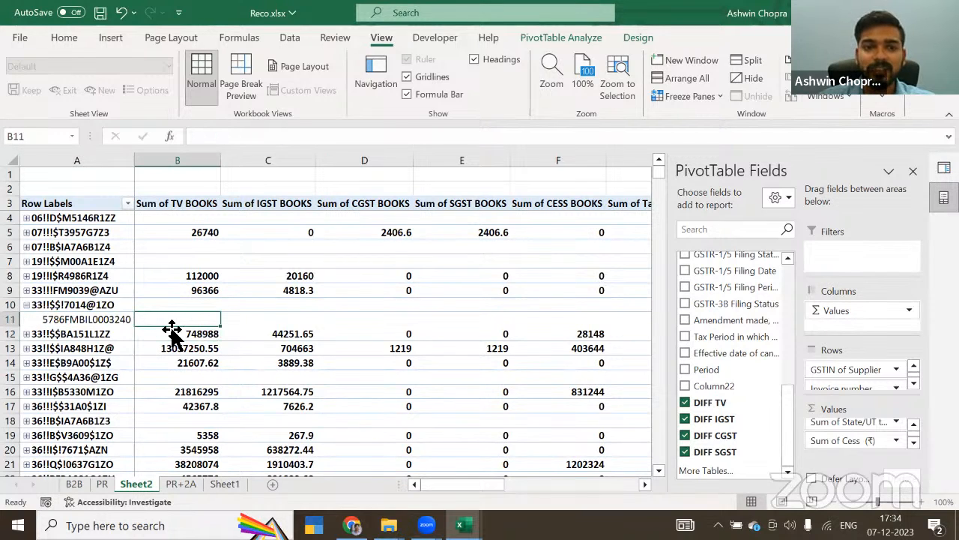
pyautogui.press('Right')
pyautogui.press('Right')
pyautogui.press('Right')
pyautogui.press('Right')
pyautogui.press('Right')
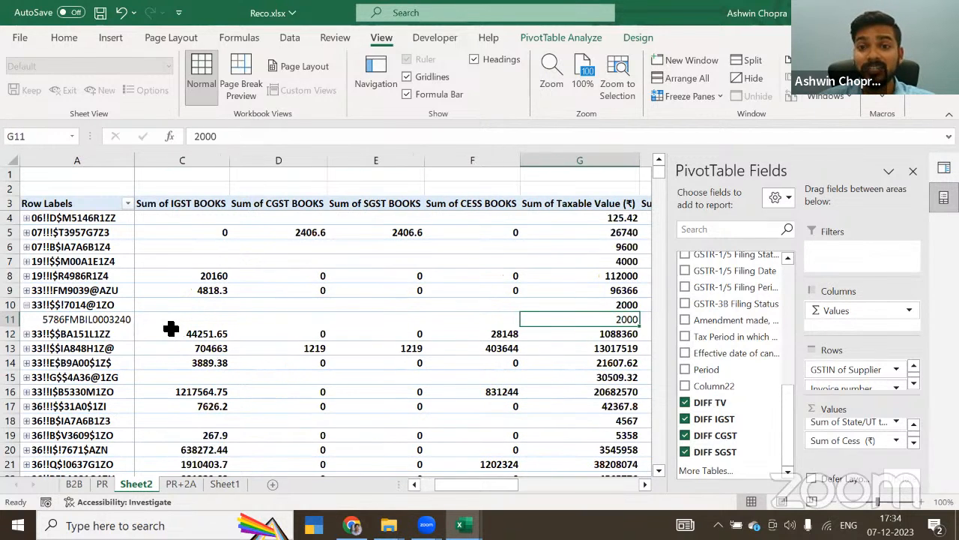
# Step: Check the difference columns for the row 10 supplier's invoice, and collapse the supplier again
pyautogui.press('Left')
pyautogui.press('Left')
pyautogui.press('Left')
pyautogui.press('Left')
pyautogui.press('Left')
pyautogui.press('Left')
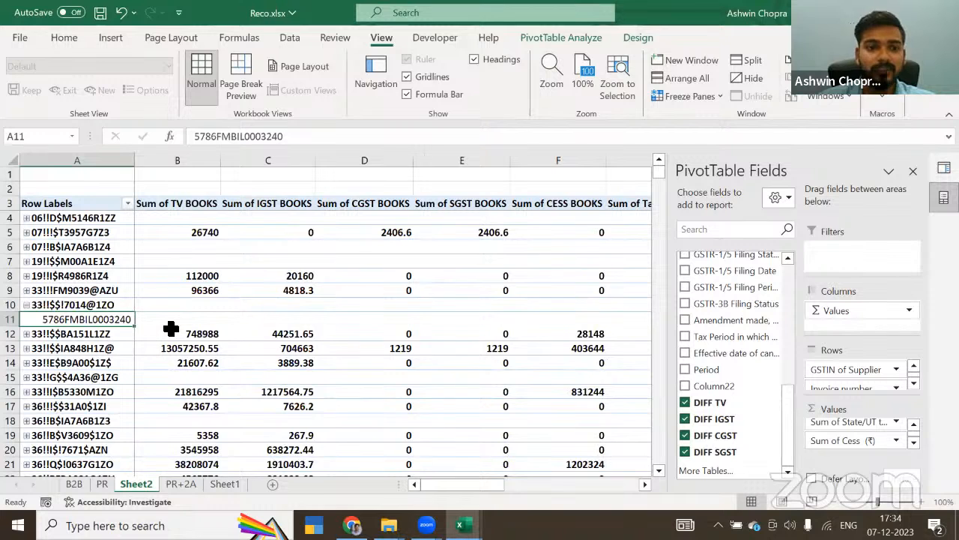
pyautogui.press('Right')
pyautogui.press('Right')
pyautogui.press('Right')
pyautogui.press('Right')
pyautogui.press('Right')
pyautogui.press('Right')
pyautogui.press('Right')
pyautogui.press('Right')
pyautogui.press('Right')
pyautogui.press('Right')
pyautogui.press('Right')
pyautogui.press('Right')
pyautogui.press('Right')
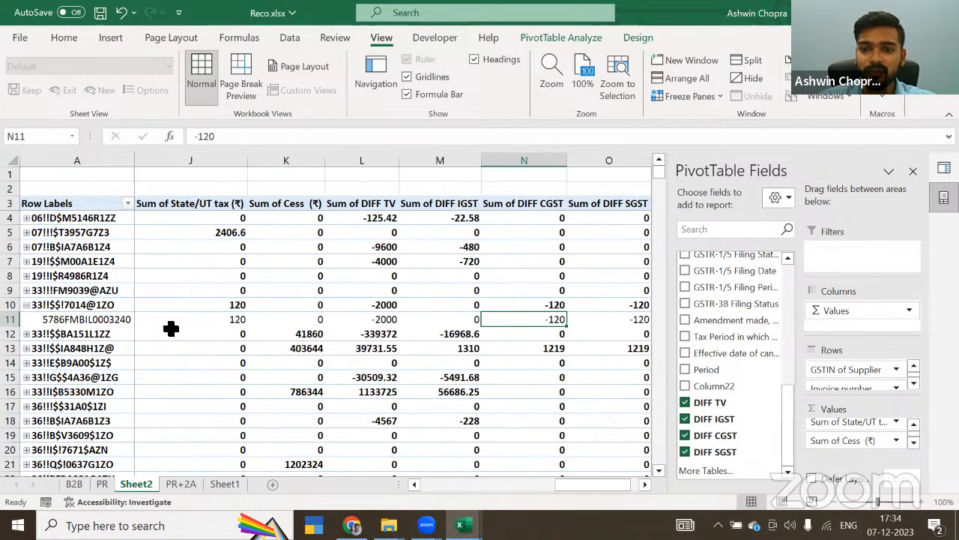
pyautogui.press('Left')
pyautogui.press('Left')
pyautogui.press('Left')
pyautogui.press('Left')
pyautogui.press('Left')
pyautogui.press('Left')
pyautogui.press('Left')
pyautogui.press('Left')
pyautogui.press('Left')
pyautogui.press('Left')
pyautogui.press('Left')
pyautogui.press('Left')
pyautogui.press('Left')
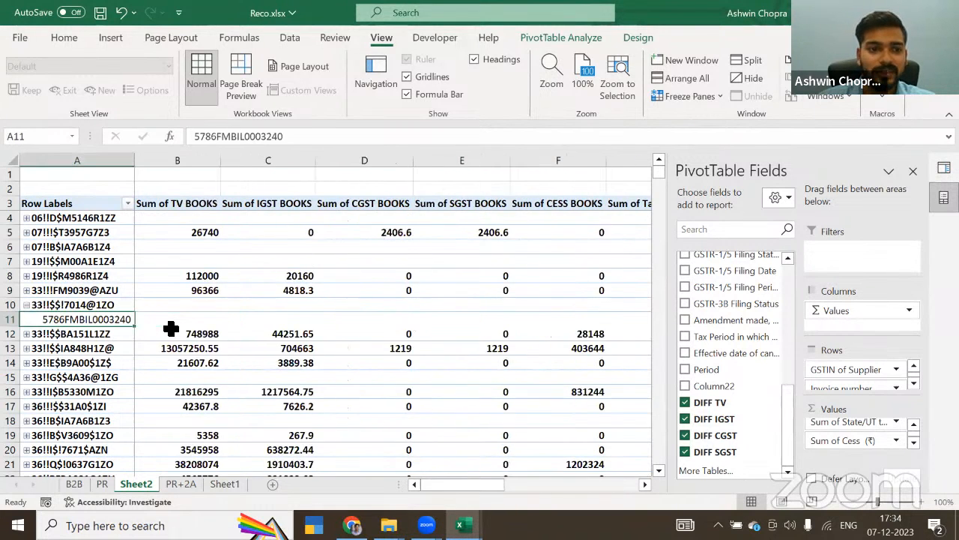
pyautogui.click(27, 305)
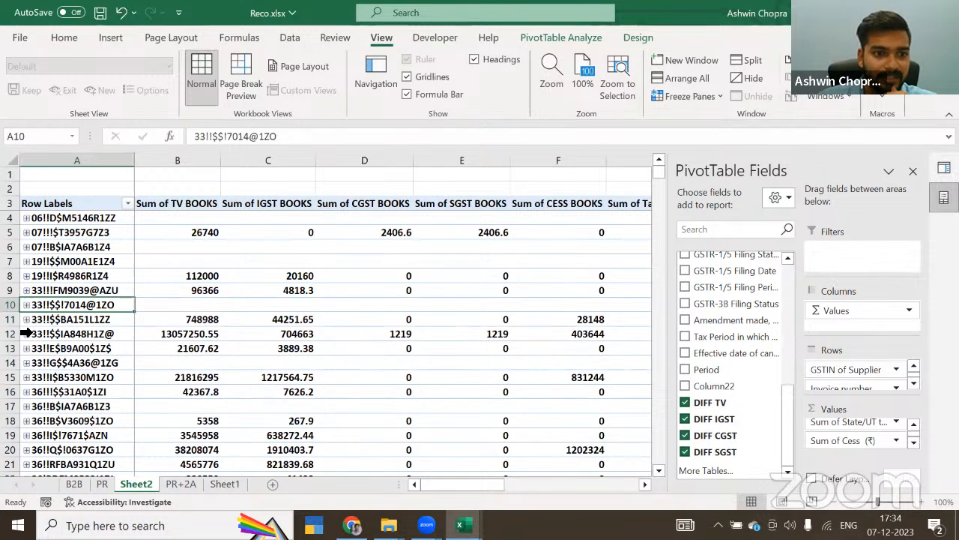
# Step: Expand the supplier in row 11 to list its individual invoices
pyautogui.click(26, 334)
pyautogui.click(26, 333)
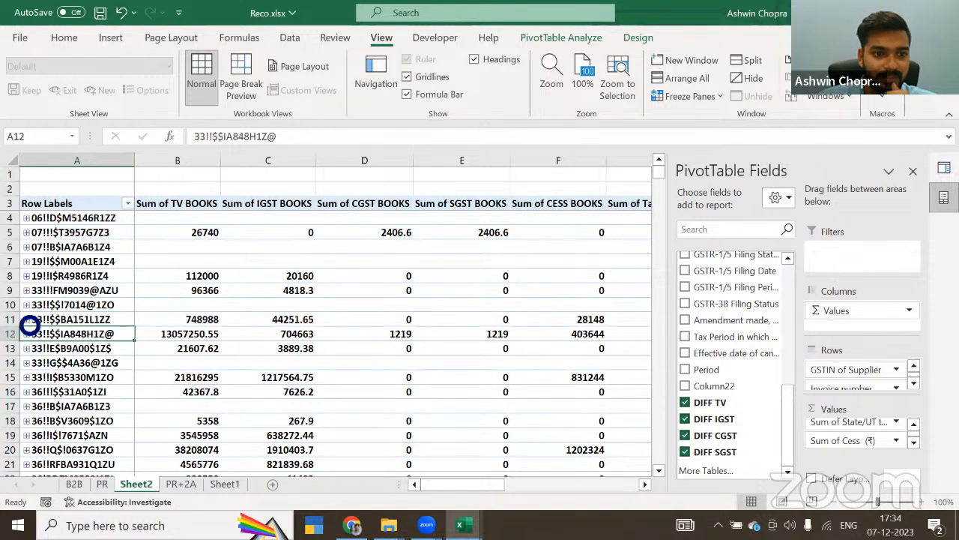
pyautogui.click(26, 320)
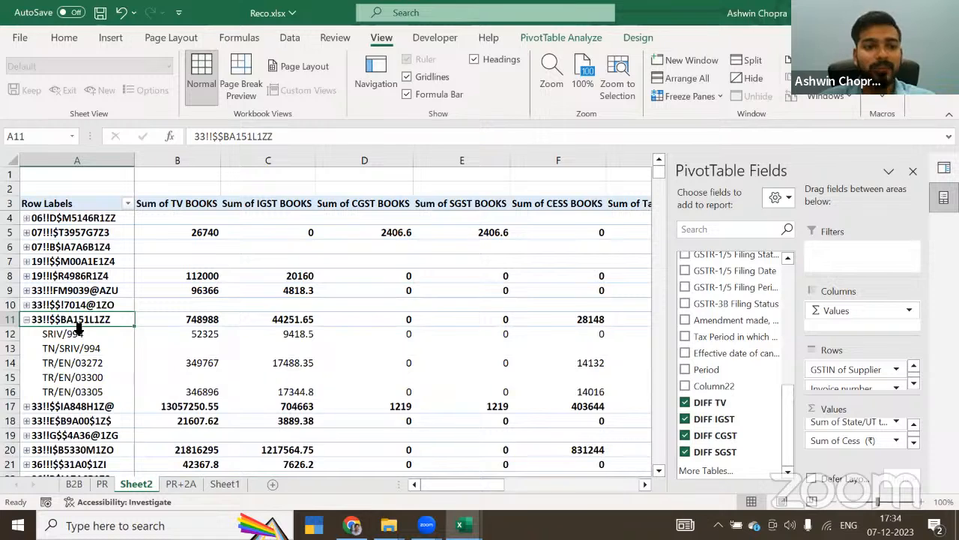
pyautogui.press('Right')
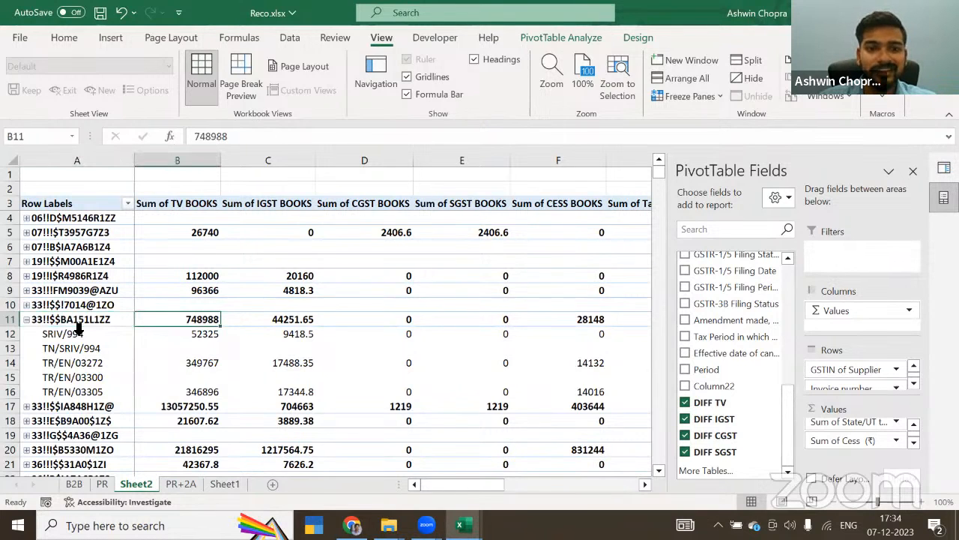
pyautogui.press('Left')
pyautogui.press('Right')
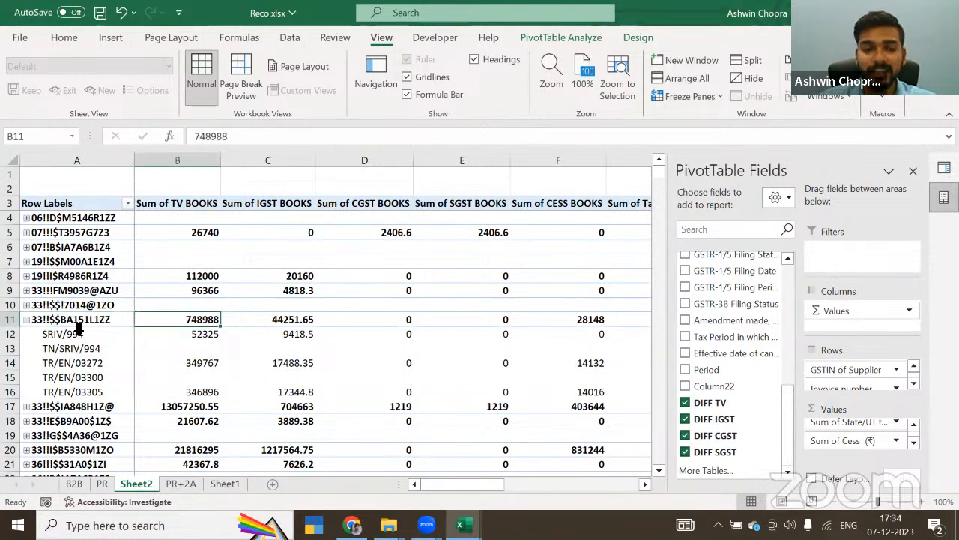
# Step: Review the TV BOOKS amounts of the invoices under the row 11 supplier
pyautogui.press('Down')
pyautogui.press('Down')
pyautogui.press('Down')
pyautogui.press('Down')
pyautogui.press('Down')
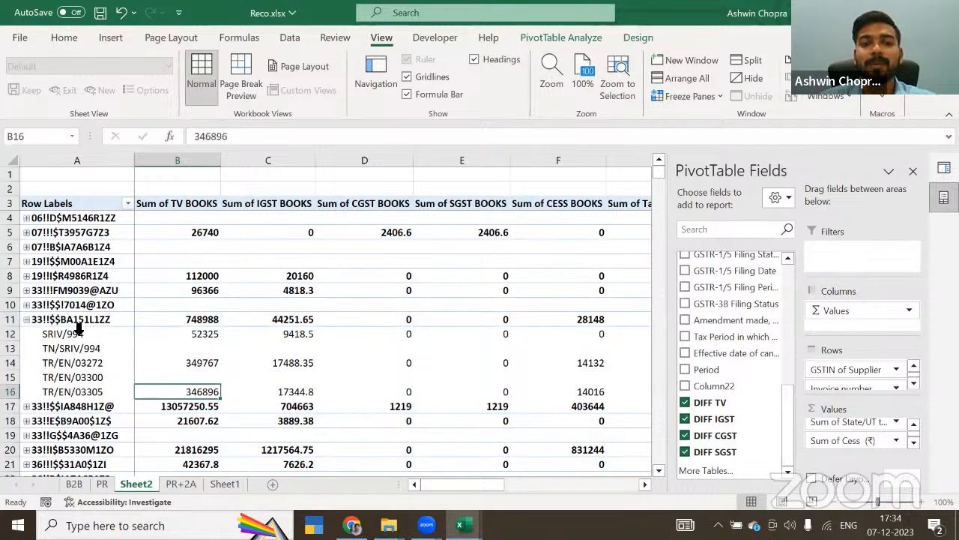
pyautogui.press('Up')
pyautogui.press('Up')
pyautogui.press('Up')
pyautogui.press('Up')
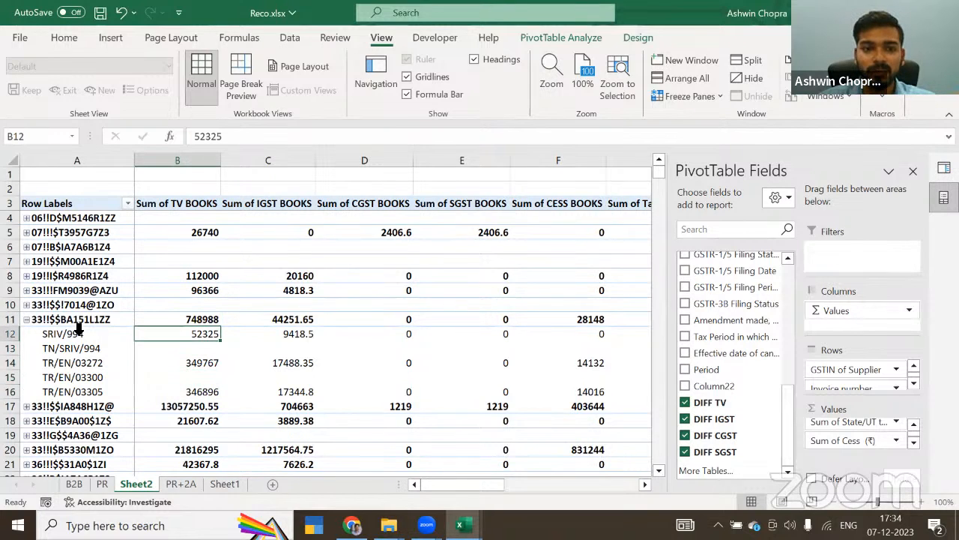
# Step: Review the books taxable value and tax amounts recorded for invoice SRIV/994 under the row 11 supplier
pyautogui.press('Right')
pyautogui.press('Right')
pyautogui.press('Right')
pyautogui.press('Right')
pyautogui.press('Right')
pyautogui.press('Left')
pyautogui.press('Left')
pyautogui.press('Left')
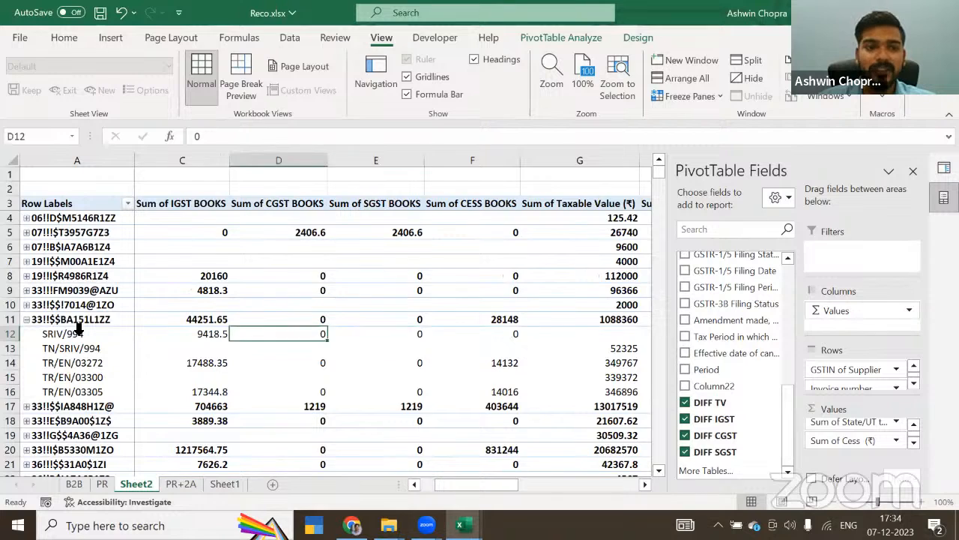
pyautogui.press('Left')
pyautogui.press('Left')
pyautogui.press('Left')
pyautogui.press('Right')
pyautogui.press('Right')
pyautogui.press('Right')
pyautogui.press('Right')
pyautogui.press('Right')
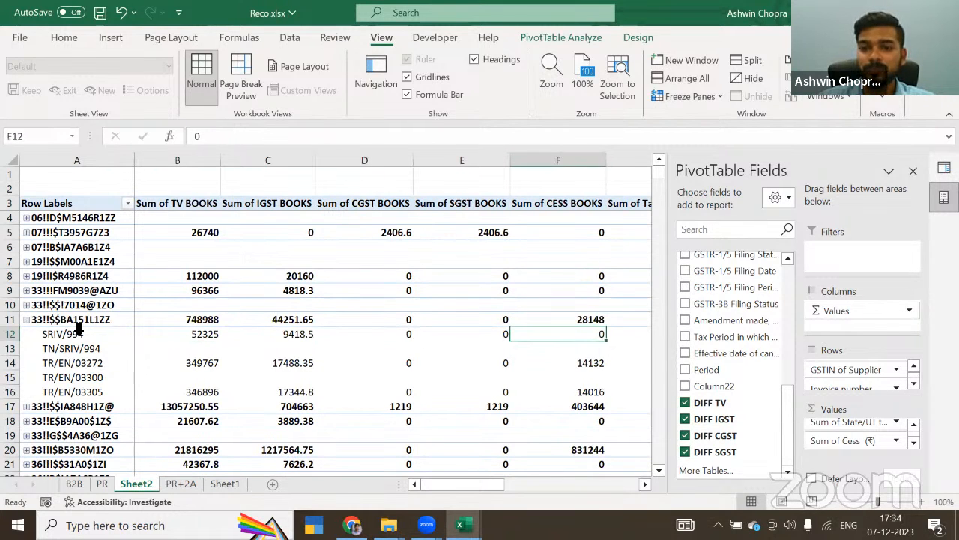
# Step: Check invoice TN/SRIV/994 for books entries and its GSTR 2A taxable value and integrated tax
pyautogui.press('Down')
pyautogui.press('Left')
pyautogui.press('Left')
pyautogui.press('Left')
pyautogui.press('Left')
pyautogui.press('Left')
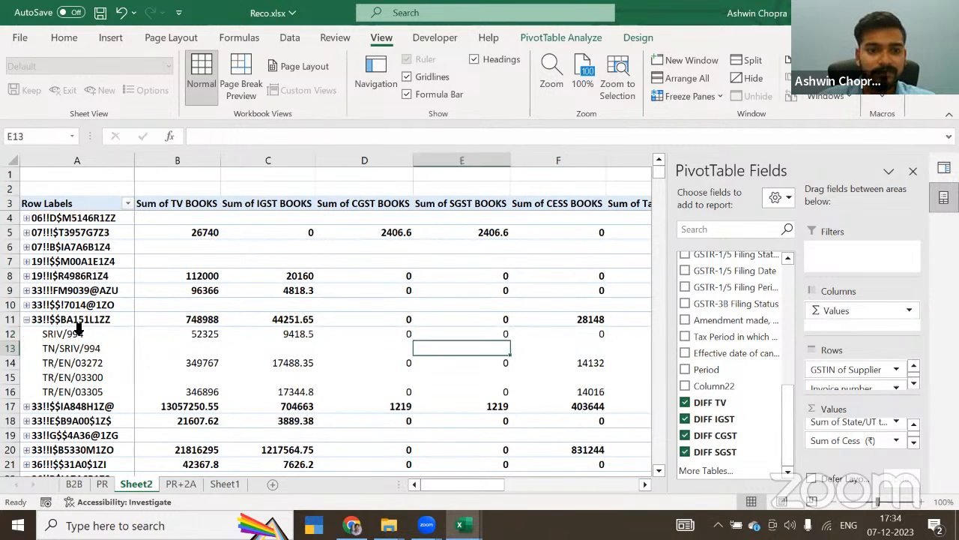
pyautogui.press('Right')
pyautogui.press('Right')
pyautogui.press('Right')
pyautogui.press('Right')
pyautogui.press('Right')
pyautogui.press('Right')
pyautogui.press('Right')
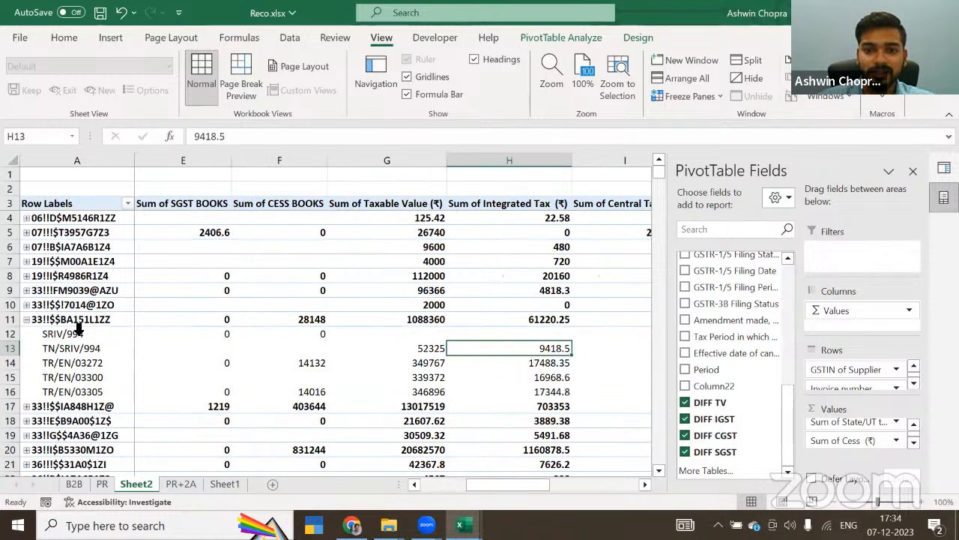
pyautogui.press('Left')
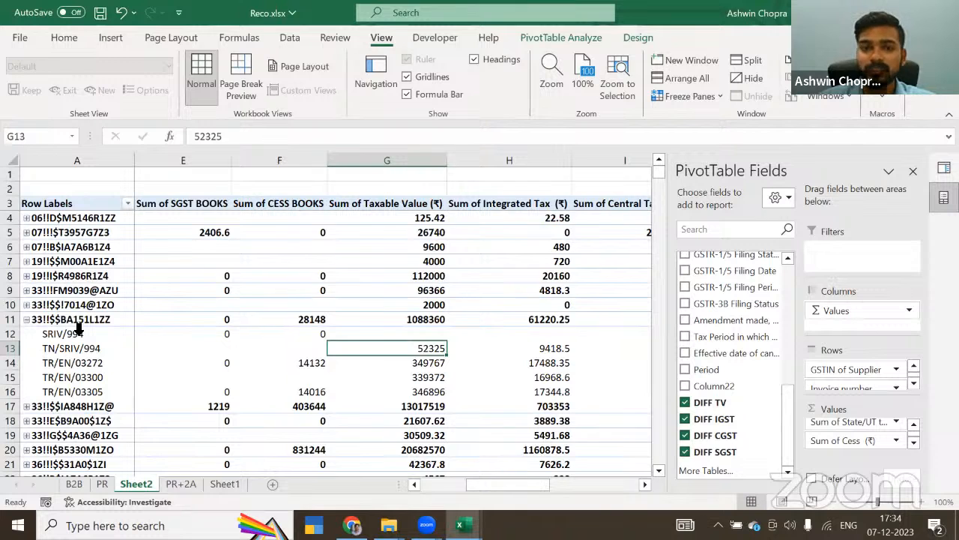
pyautogui.press('Left')
pyautogui.press('Left')
# Step: Compare the DIFF TV and DIFF IGST amounts of invoices TN/SRIV/994 and SRIV/994
pyautogui.press('Right')
pyautogui.press('Right')
pyautogui.press('Right')
pyautogui.press('Right')
pyautogui.press('Right')
pyautogui.press('Right')
pyautogui.press('Right')
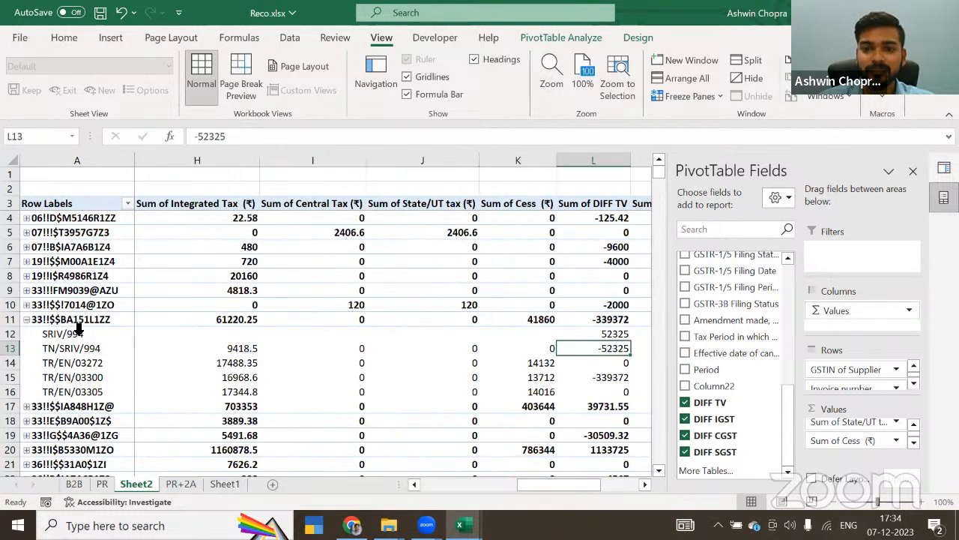
pyautogui.press('Right')
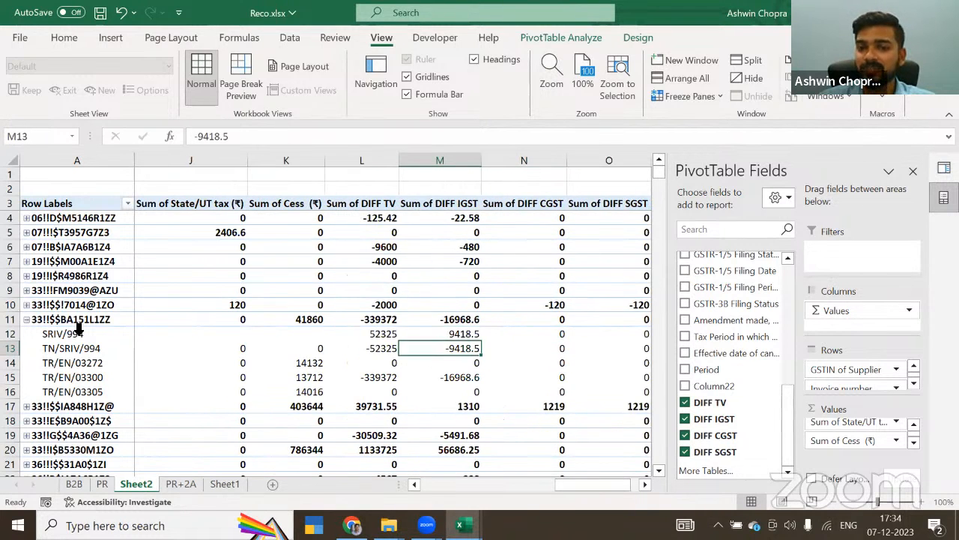
pyautogui.press('Up')
pyautogui.press('Down')
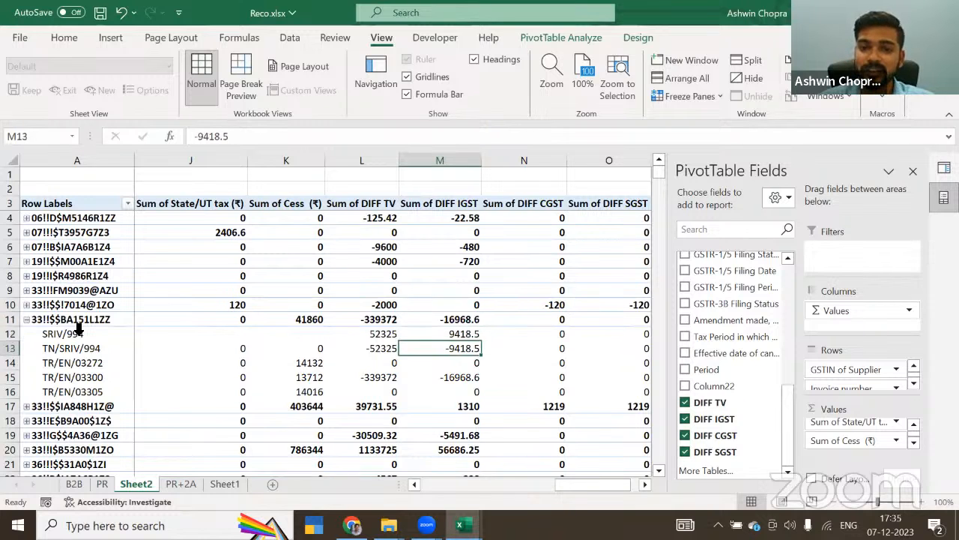
# Step: Compare the invoice numbers SRIV/994 and TN/SRIV/994 in the row labels
pyautogui.press('Left')
pyautogui.press('Left')
pyautogui.press('Left')
pyautogui.press('Left')
pyautogui.press('Left')
pyautogui.press('Left')
pyautogui.press('Left')
pyautogui.press('Left')
pyautogui.press('Left')
pyautogui.press('Left')
pyautogui.press('Left')
pyautogui.press('Left')
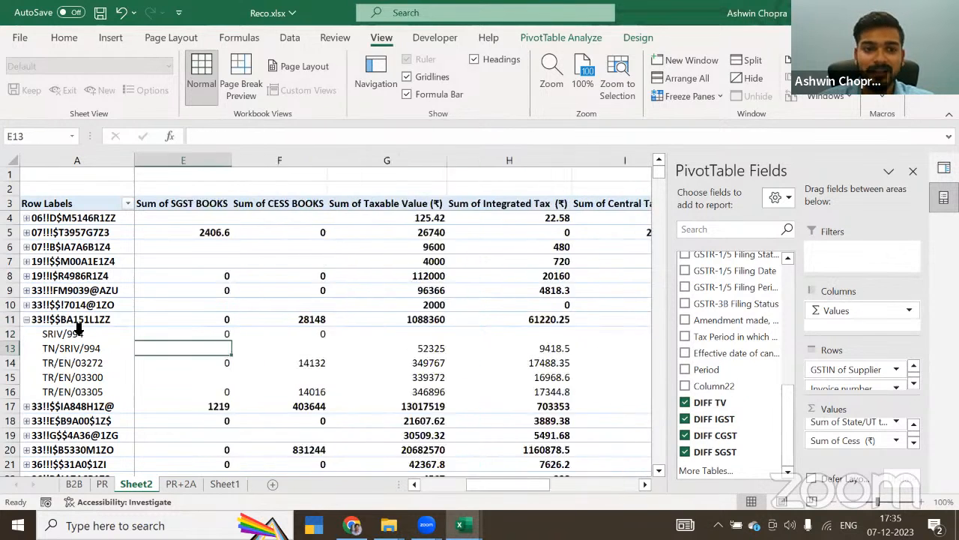
pyautogui.press('Up')
pyautogui.press('Down')
pyautogui.press('Up')
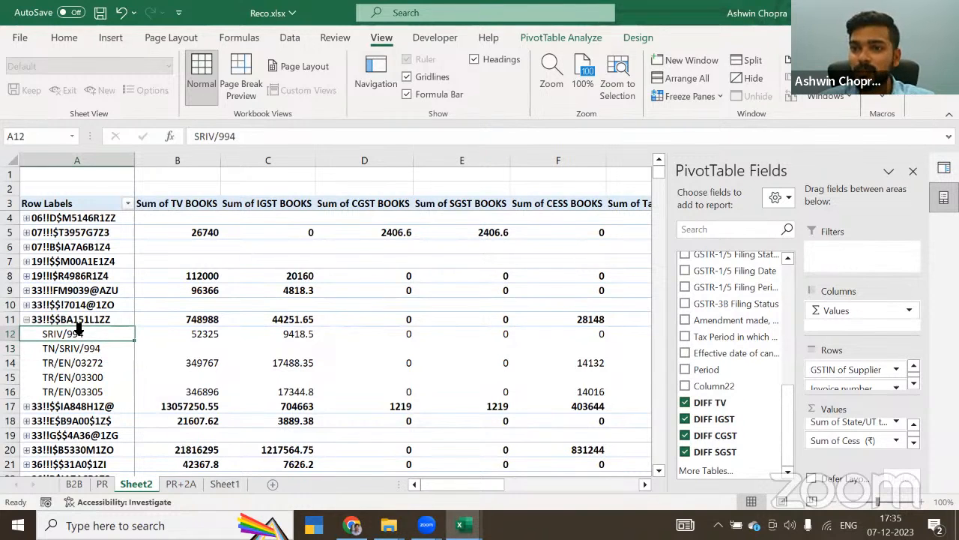
pyautogui.press('Down')
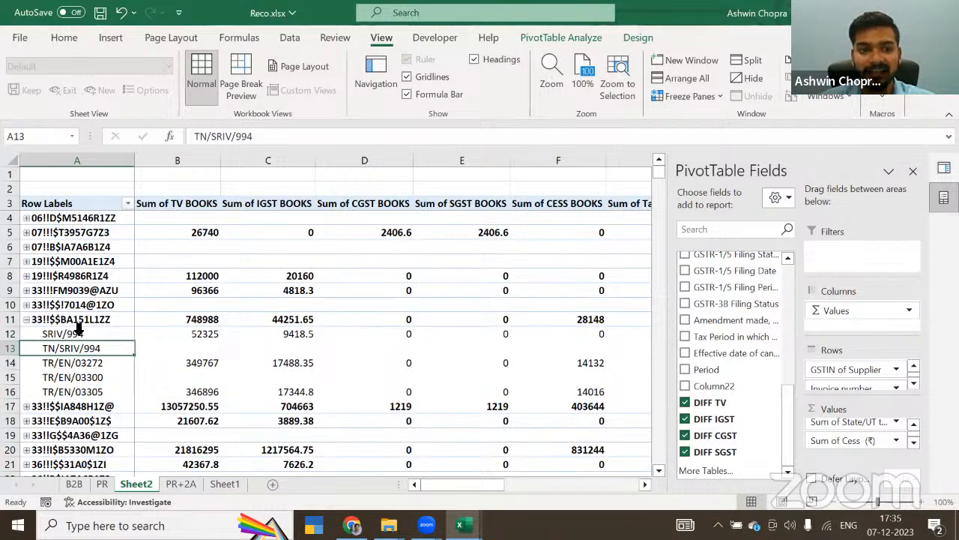
pyautogui.press('Up')
pyautogui.press('Down')
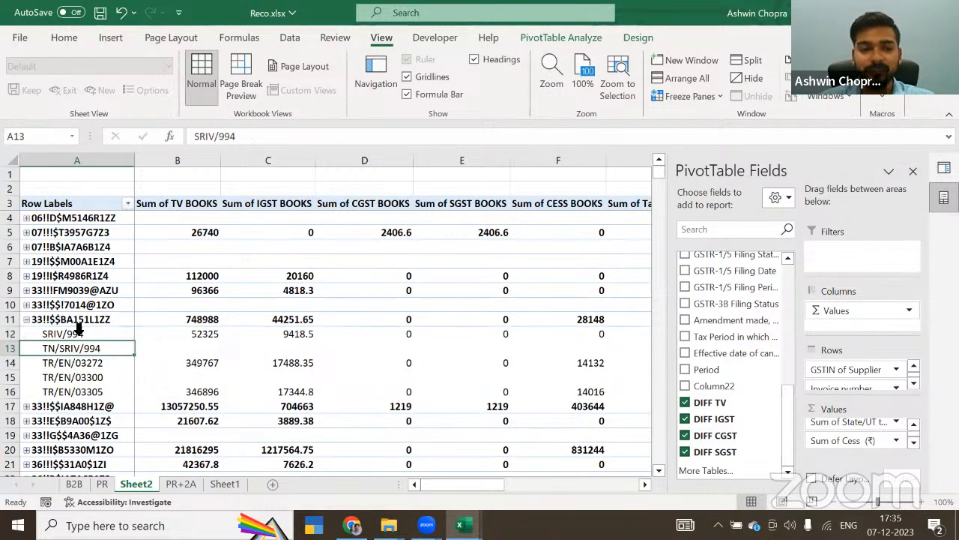
pyautogui.press('Up')
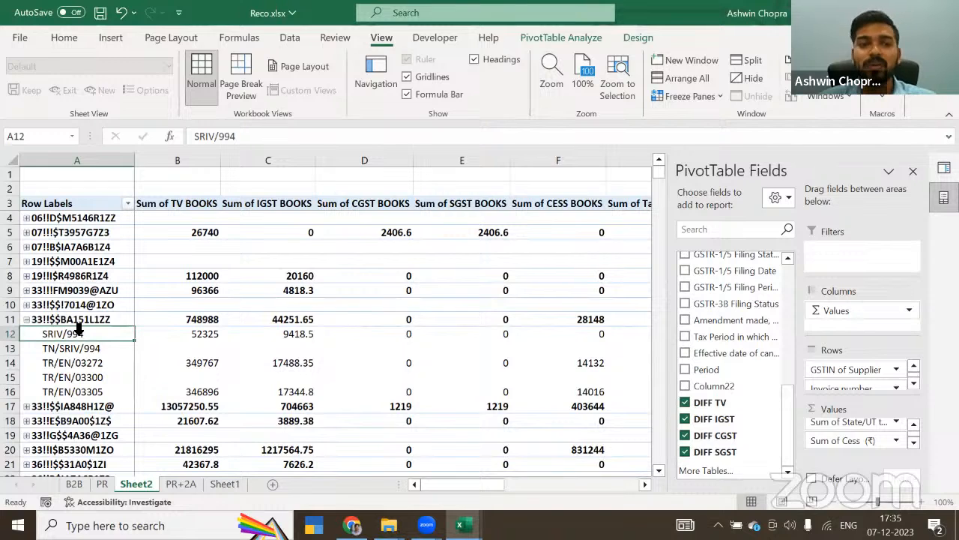
# Step: Collapse the supplier in row 11 and go through its totals from the books columns to the difference columns
pyautogui.click(26, 319)
pyautogui.click(204, 319)
pyautogui.press('Right')
pyautogui.press('Right')
pyautogui.press('Right')
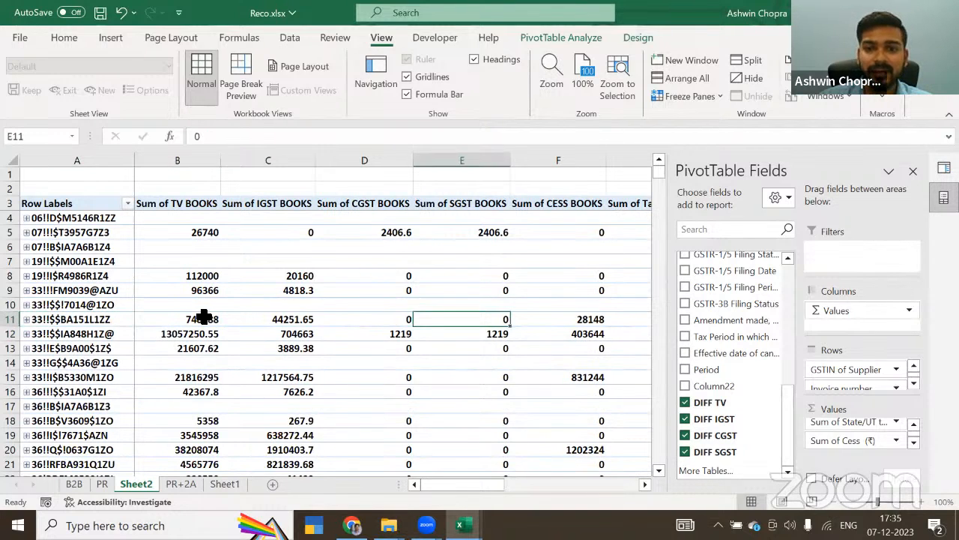
pyautogui.press('Right')
pyautogui.press('Right')
pyautogui.press('Right')
pyautogui.press('Right')
pyautogui.press('Right')
pyautogui.press('Right')
pyautogui.press('Right')
pyautogui.press('Right')
pyautogui.press('Left')
pyautogui.press('Right')
pyautogui.press('Right')
pyautogui.press('Right')
pyautogui.press('Right')
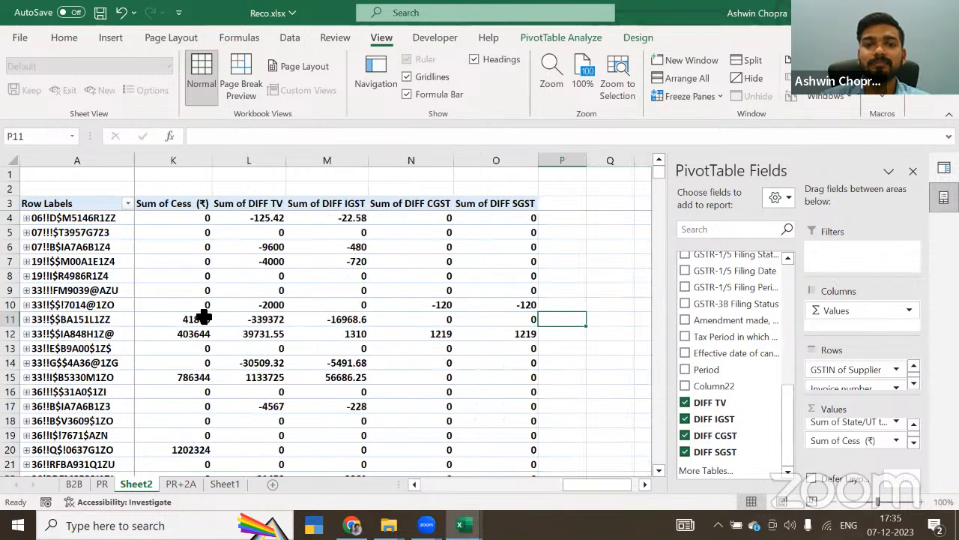
# Step: Select the row 11 supplier's difference values from DIFF TV through DIFF SGST
pyautogui.press('Left')
pyautogui.press('Left')
pyautogui.press('Left')
pyautogui.press('Left')
pyautogui.hotkey('shift', 'Right')
pyautogui.hotkey('shift', 'Right')
pyautogui.hotkey('shift', 'Right')
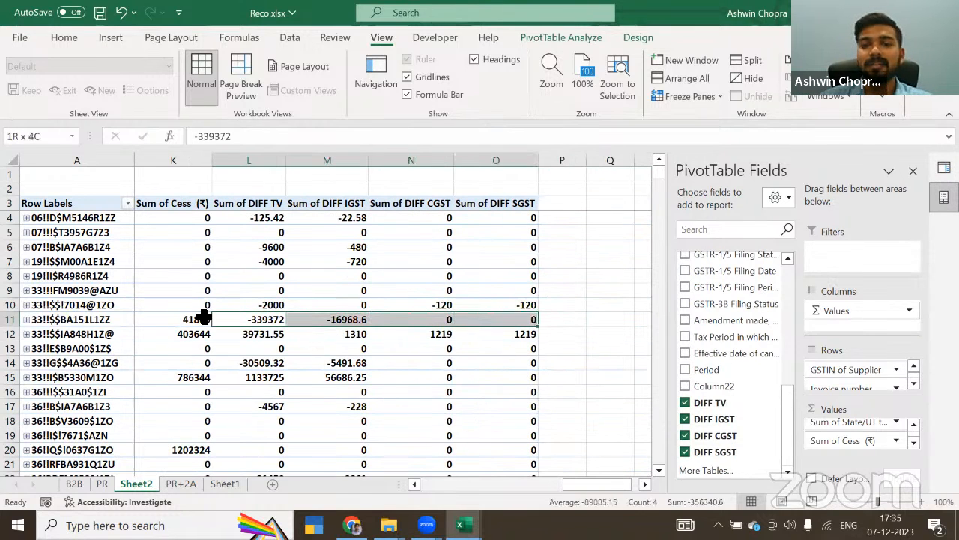
# Step: Inspect the invoices of the supplier in row 30, collapse it again, and check DIFF TV for rows 28 and 22
pyautogui.scroll(-6, 272, 392)
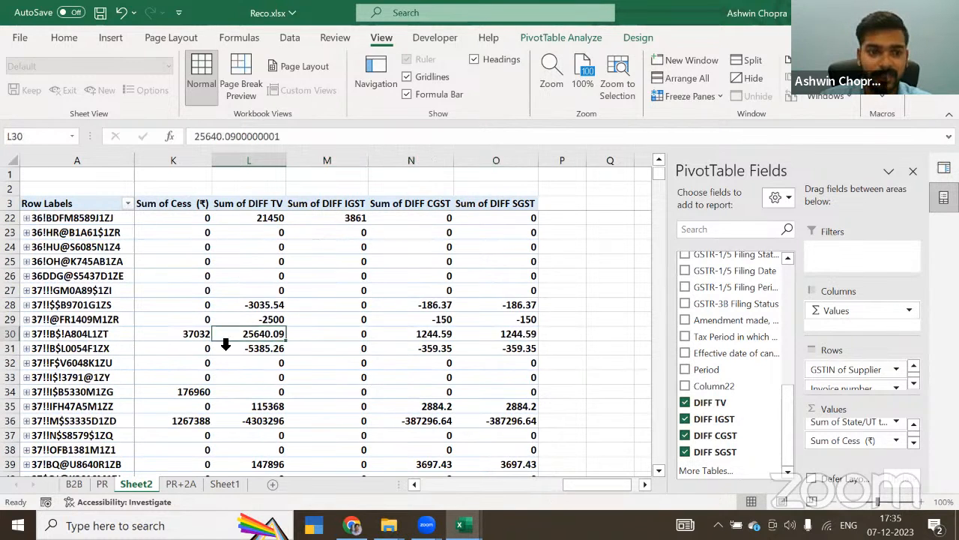
pyautogui.click(264, 335)
pyautogui.click(28, 334)
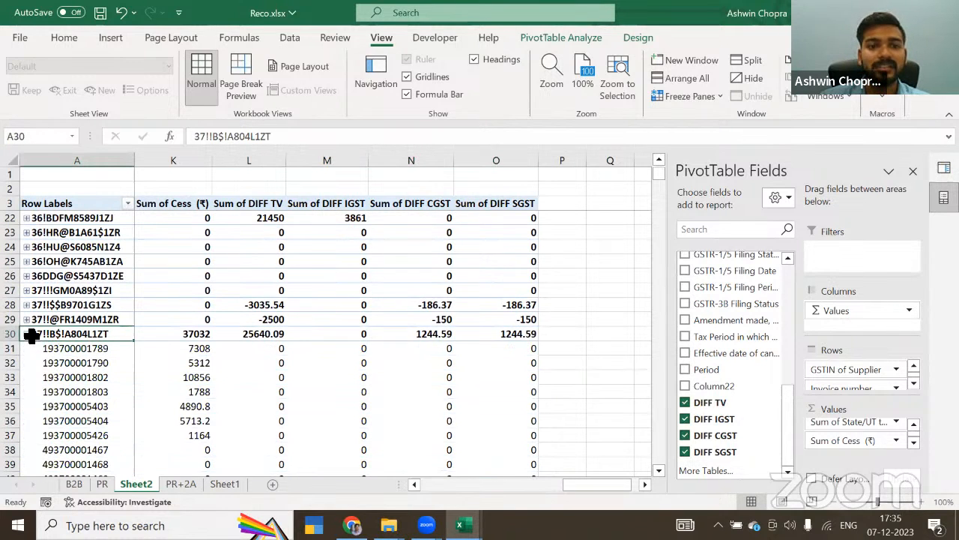
pyautogui.scroll(-3, 129, 356)
pyautogui.scroll(-5, 129, 356)
pyautogui.scroll(10, 129, 356)
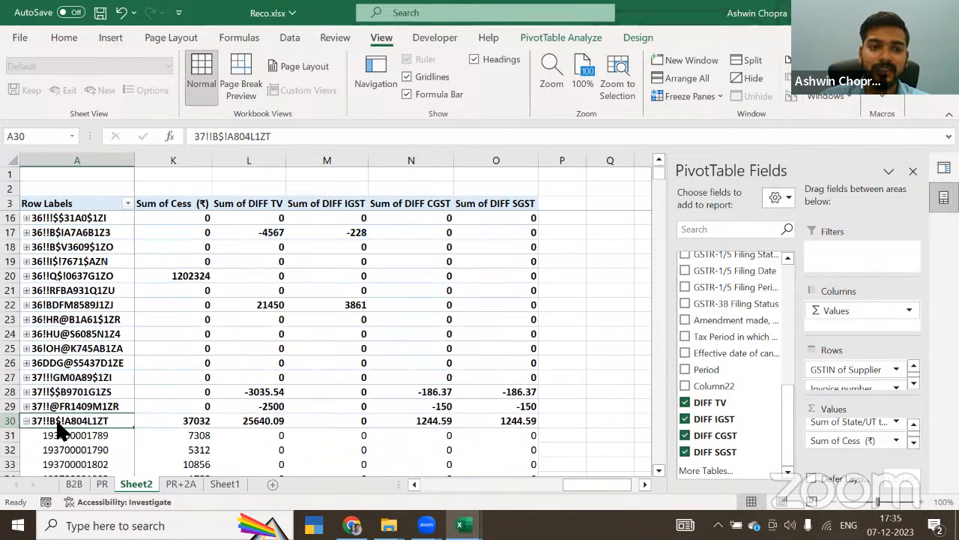
pyautogui.click(26, 420)
pyautogui.click(214, 392)
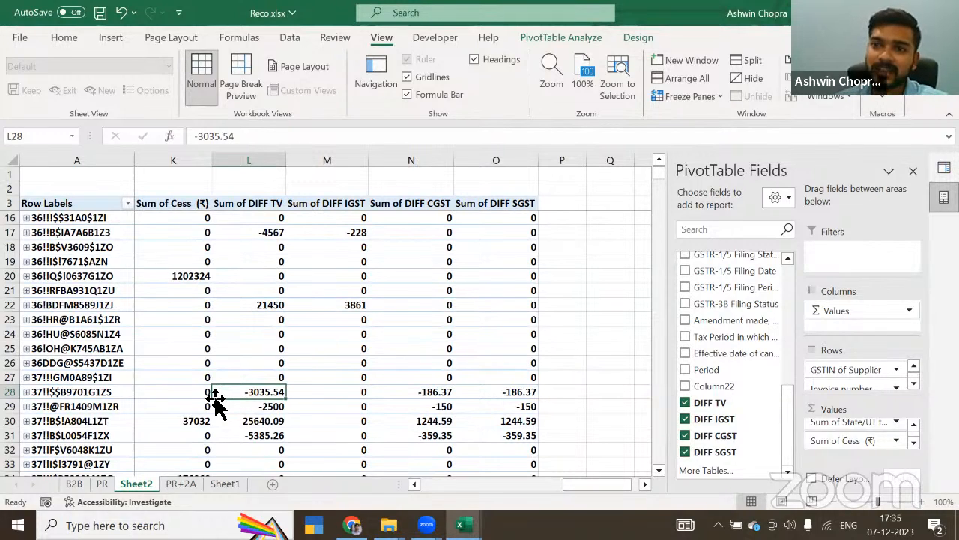
pyautogui.click(219, 304)
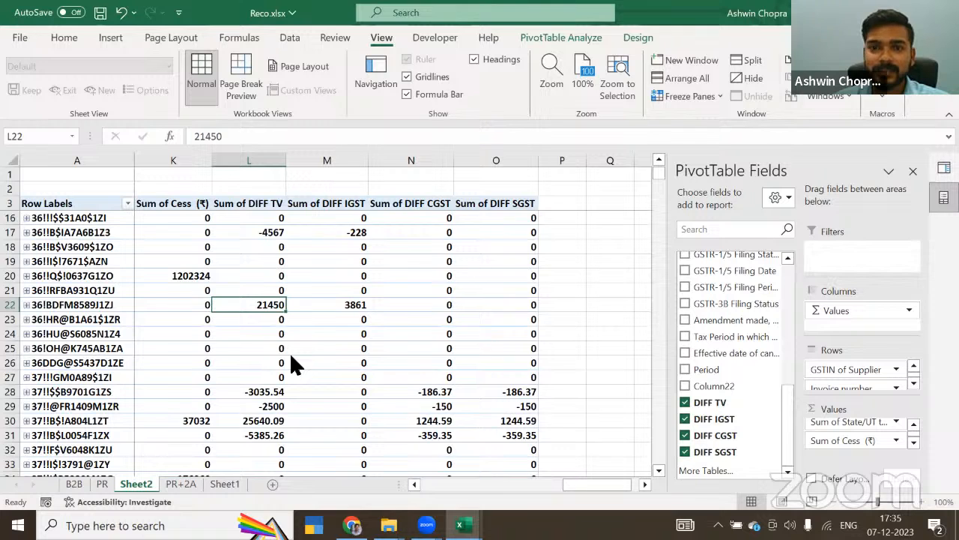
# Step: Switch to File Explorer and open GSTR 2A vs Books.xlsx from the GSTR 2A vs Books folder
pyautogui.hotkey('alt', 'Tab')
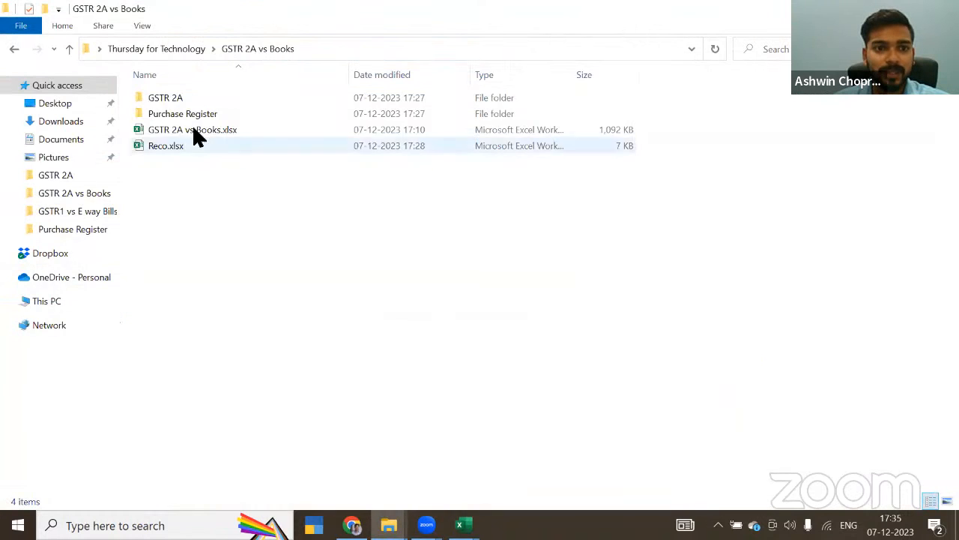
pyautogui.click(155, 49)
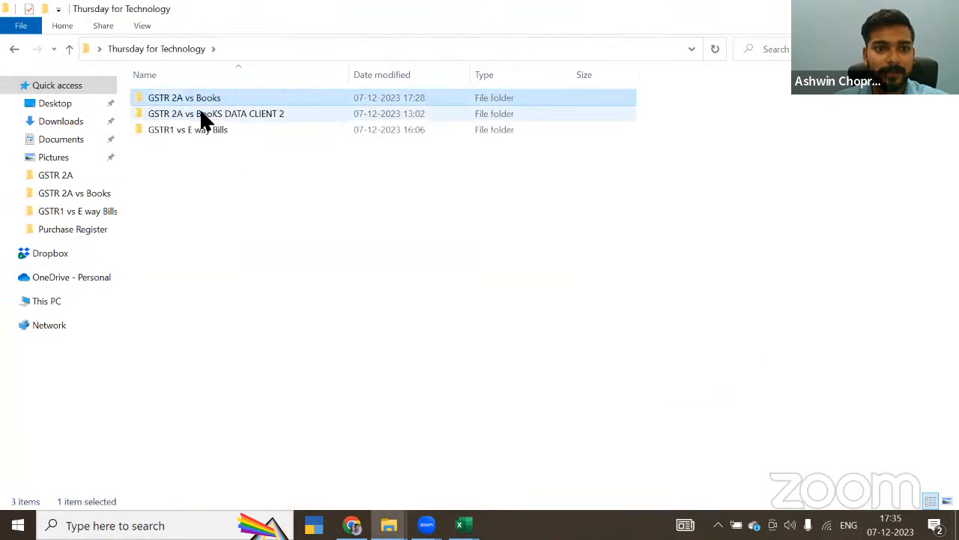
pyautogui.doubleClick(193, 100)
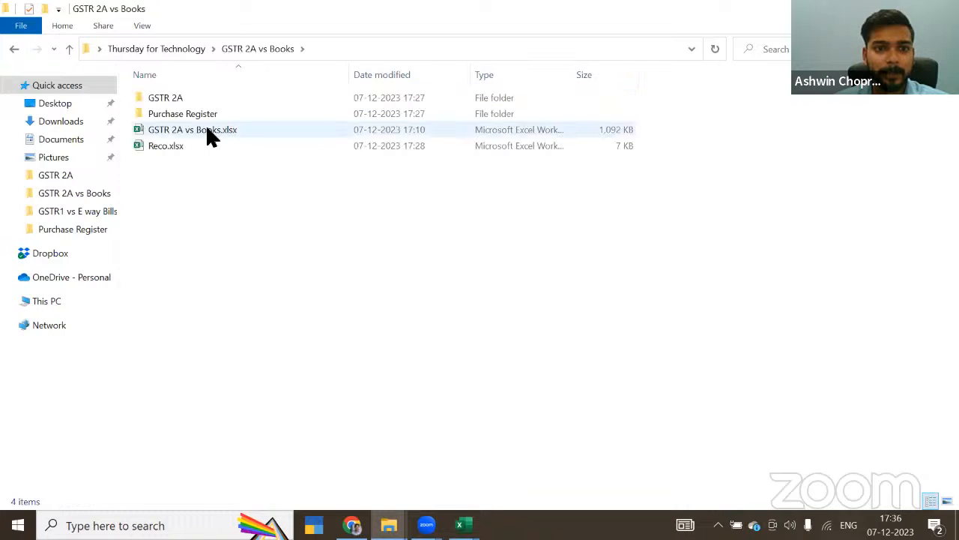
pyautogui.doubleClick(208, 130)
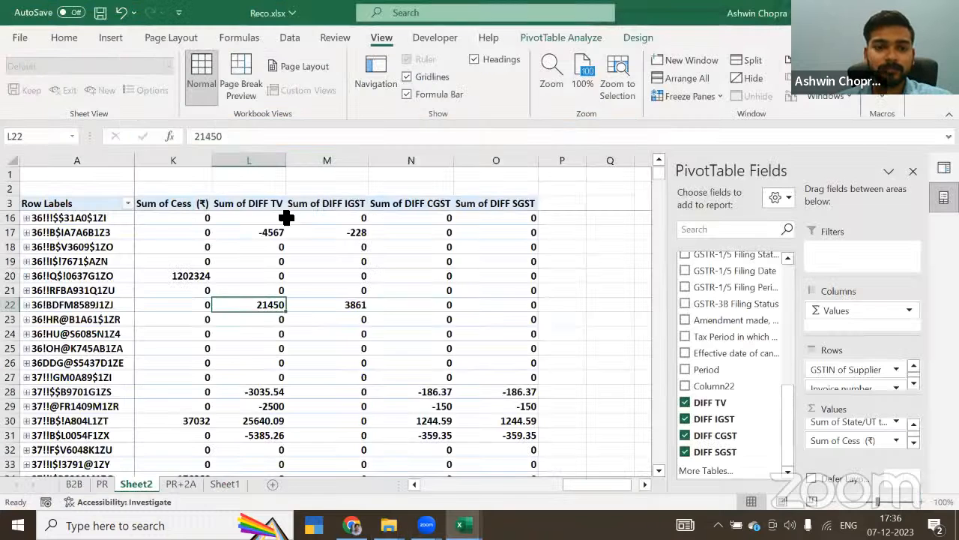
pyautogui.click(335, 261)
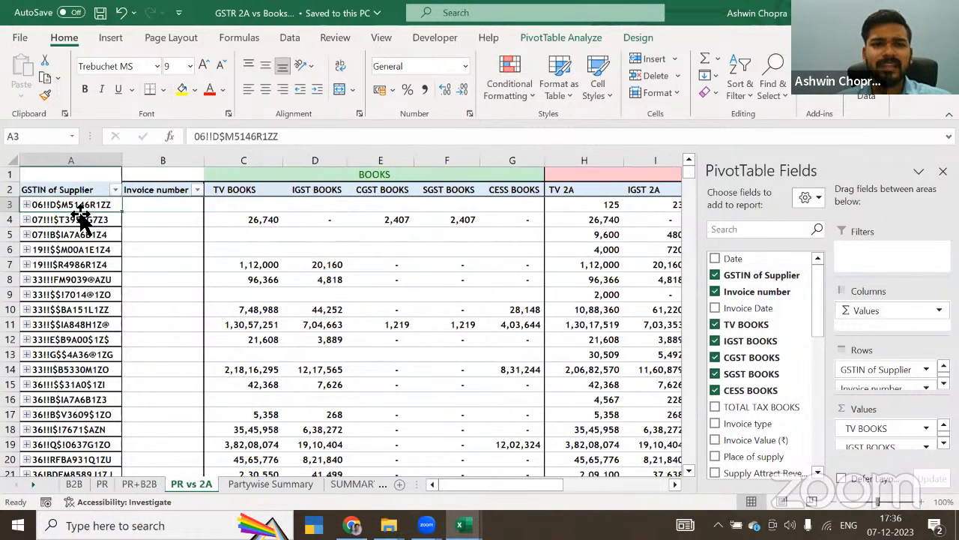
# Step: Review the BOOKS, 2A and DIFF column groups on the PR vs 2A sheet, and return to the GSTIN of Supplier header
pyautogui.press('Right')
pyautogui.press('Right')
pyautogui.press('Right')
pyautogui.press('Right')
pyautogui.press('Right')
pyautogui.press('Right')
pyautogui.press('Right')
pyautogui.press('Right')
pyautogui.press('Right')
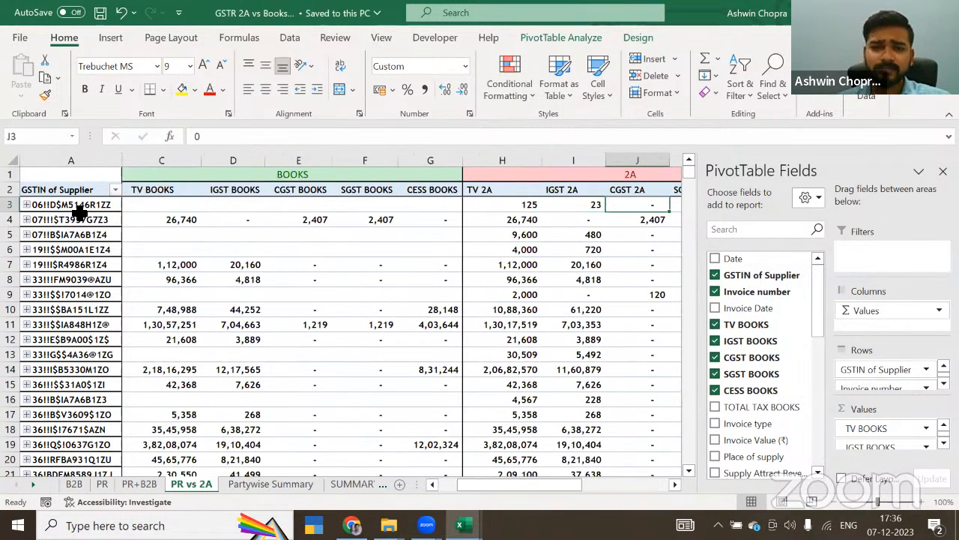
pyautogui.press('Right')
pyautogui.press('Right')
pyautogui.press('Right')
pyautogui.press('Right')
pyautogui.press('Right')
pyautogui.press('Right')
pyautogui.press('Right')
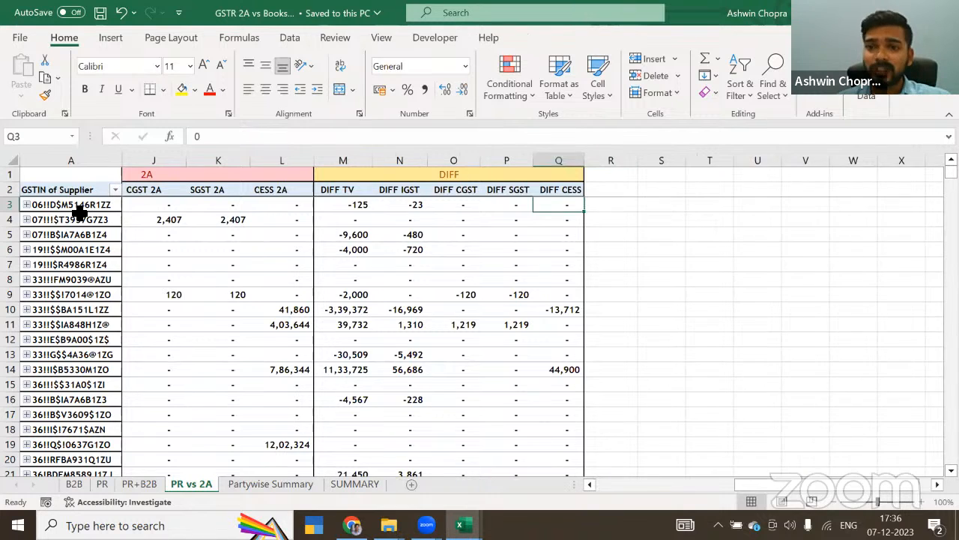
pyautogui.press('Left')
pyautogui.press('Left')
pyautogui.press('Left')
pyautogui.press('Left')
pyautogui.press('Left')
pyautogui.press('Left')
pyautogui.press('Left')
pyautogui.press('Left')
pyautogui.press('Left')
pyautogui.press('Left')
pyautogui.press('Left')
pyautogui.press('Left')
pyautogui.press('Left')
pyautogui.press('Left')
pyautogui.press('Left')
pyautogui.press('Left')
pyautogui.press('Up')
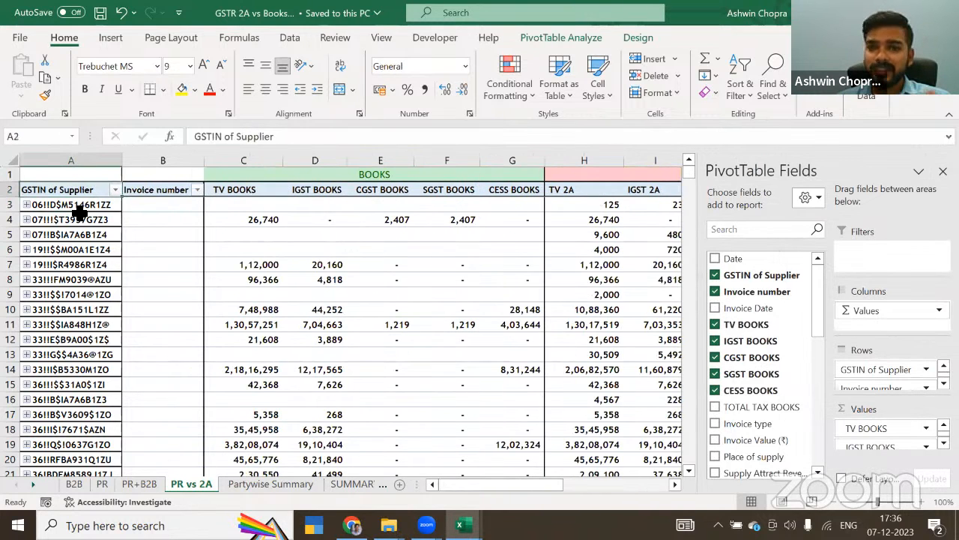
# Step: Show the Partywise Summary sheet from its first supplier row
pyautogui.click(267, 480)
pyautogui.scroll(1, 109, 223)
pyautogui.click(62, 193)
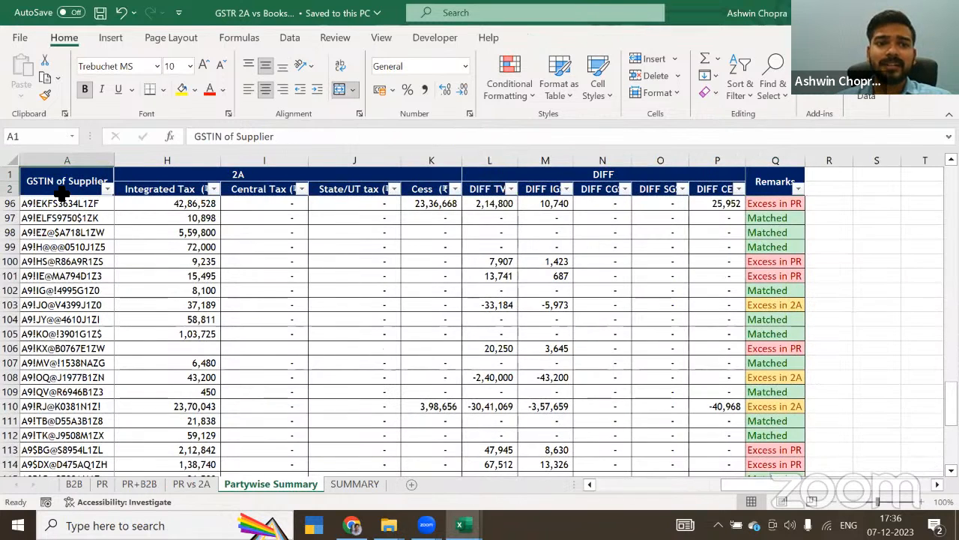
pyautogui.press('Down')
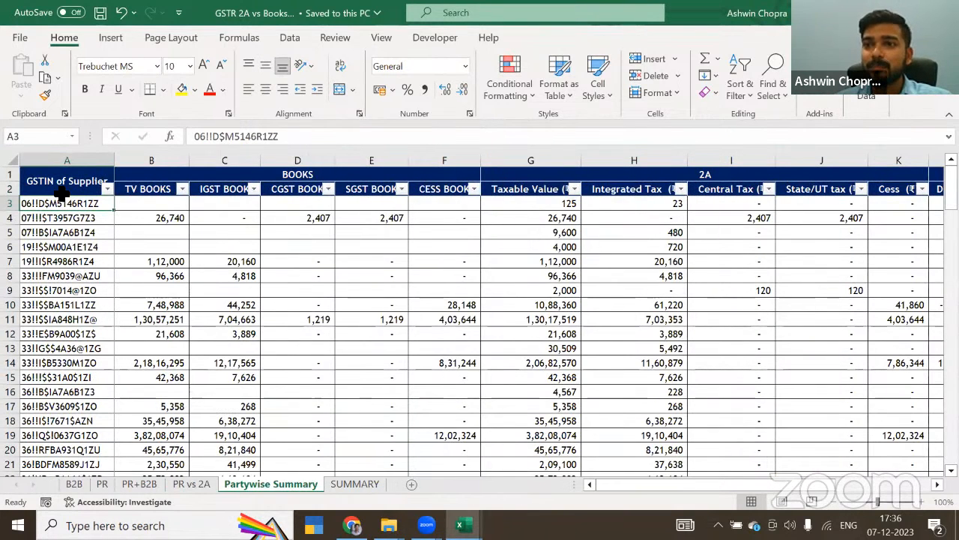
# Step: Examine the first supplier's summary columns and the IF formulas in the Remarks column, rows 3 and 4
pyautogui.press('Right')
pyautogui.press('Right')
pyautogui.press('Right')
pyautogui.press('Right')
pyautogui.press('Right')
pyautogui.press('Right')
pyautogui.press('Right')
pyautogui.press('Right')
pyautogui.press('Right')
pyautogui.press('Right')
pyautogui.press('Right')
pyautogui.press('Right')
pyautogui.press('Right')
pyautogui.press('Right')
pyautogui.press('Right')
pyautogui.press('Right')
pyautogui.press('Right')
pyautogui.press('Right')
pyautogui.press('Right')
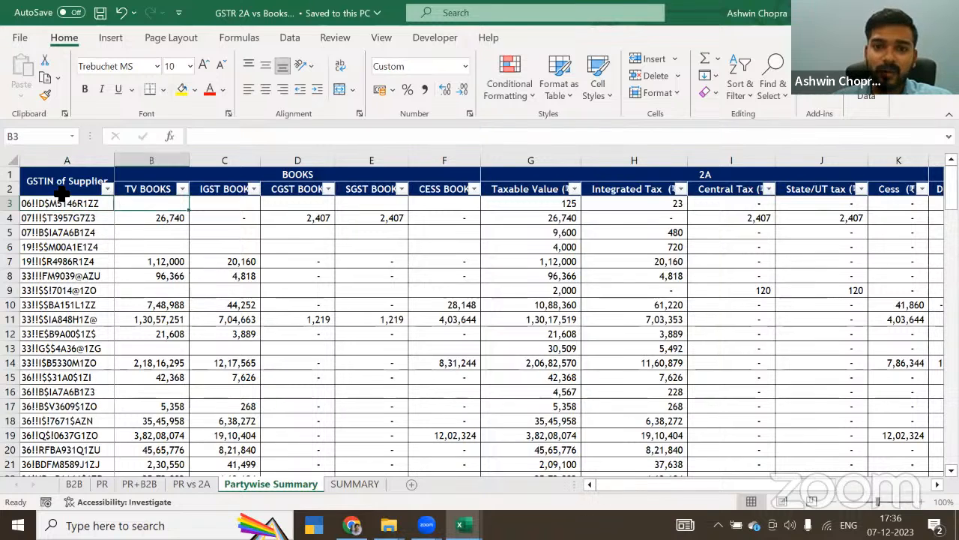
pyautogui.press('Left')
pyautogui.press('Left')
pyautogui.press('Left')
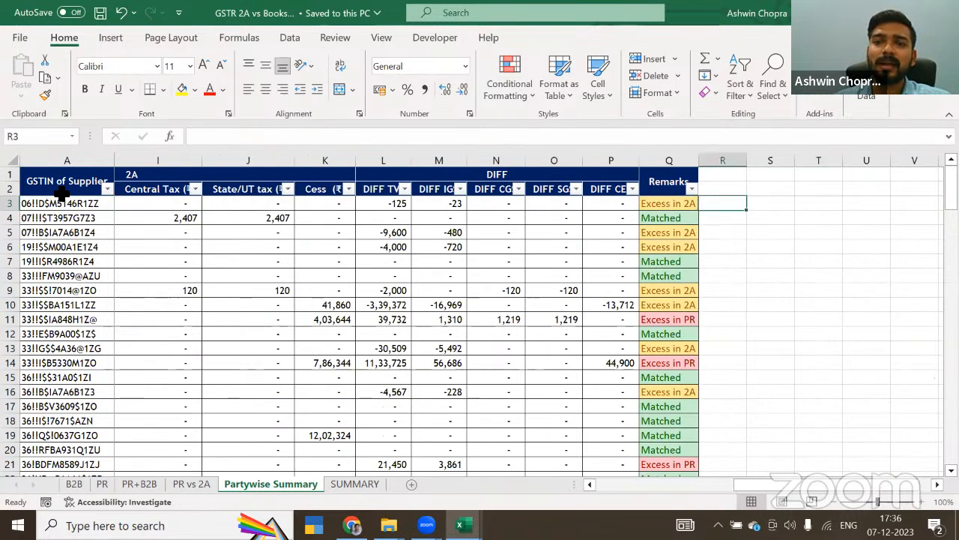
pyautogui.press('Down')
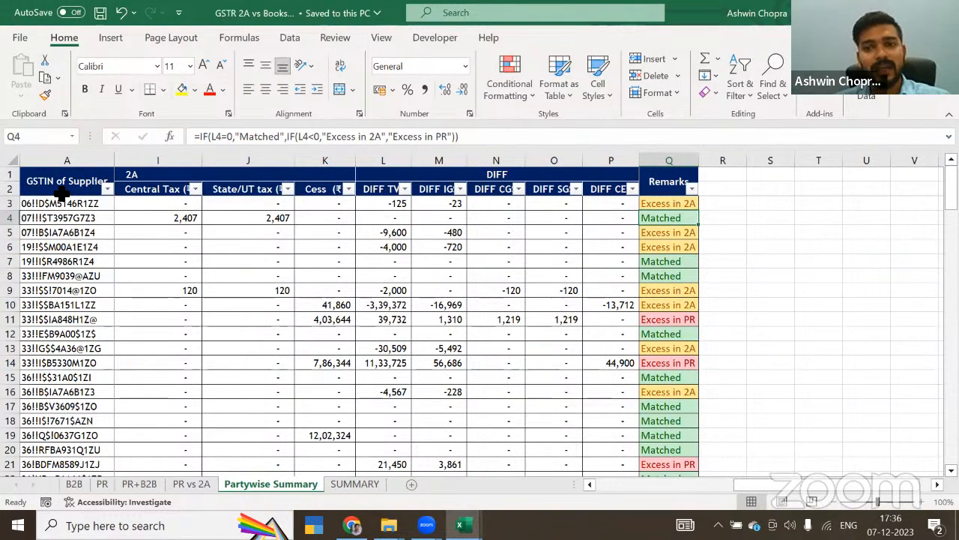
pyautogui.press('Up')
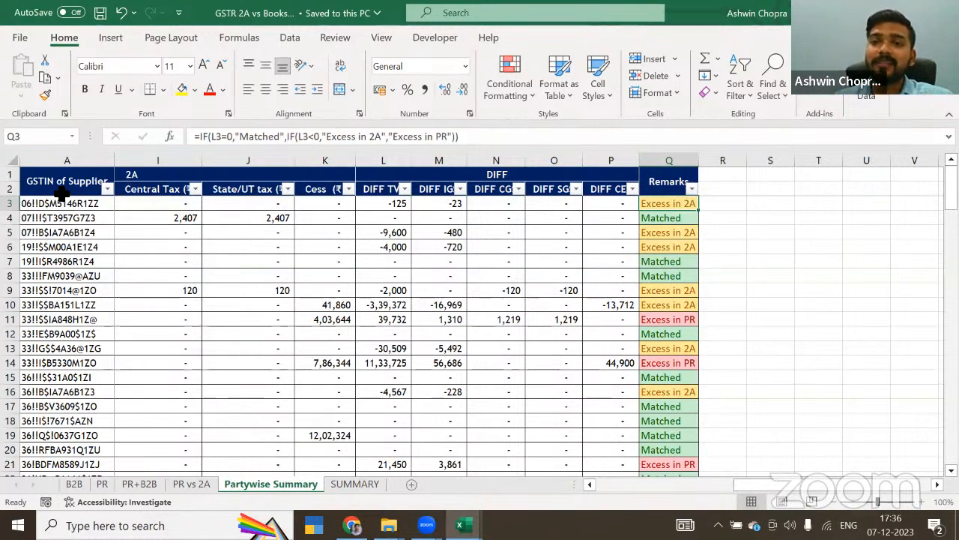
# Step: Examine the Excess in PR remark and the adjoining DIFF values for the supplier in row 11
pyautogui.press('Down')
pyautogui.press('Down')
pyautogui.press('Down')
pyautogui.press('Down')
pyautogui.press('Down')
pyautogui.press('Down')
pyautogui.press('Down')
pyautogui.press('Down')
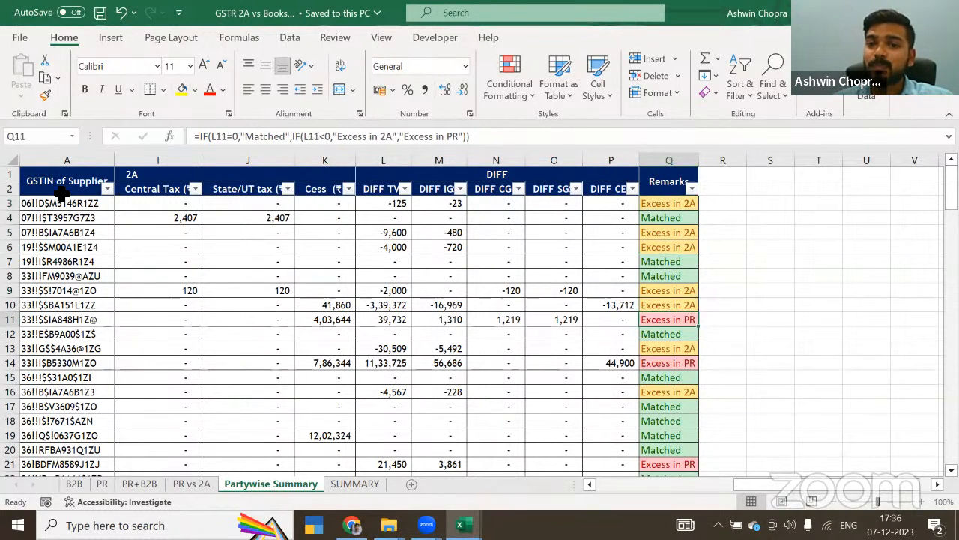
pyautogui.press('Left')
pyautogui.press('Left')
pyautogui.press('Left')
pyautogui.press('Left')
pyautogui.press('Left')
pyautogui.press('Left')
pyautogui.press('Left')
pyautogui.press('Left')
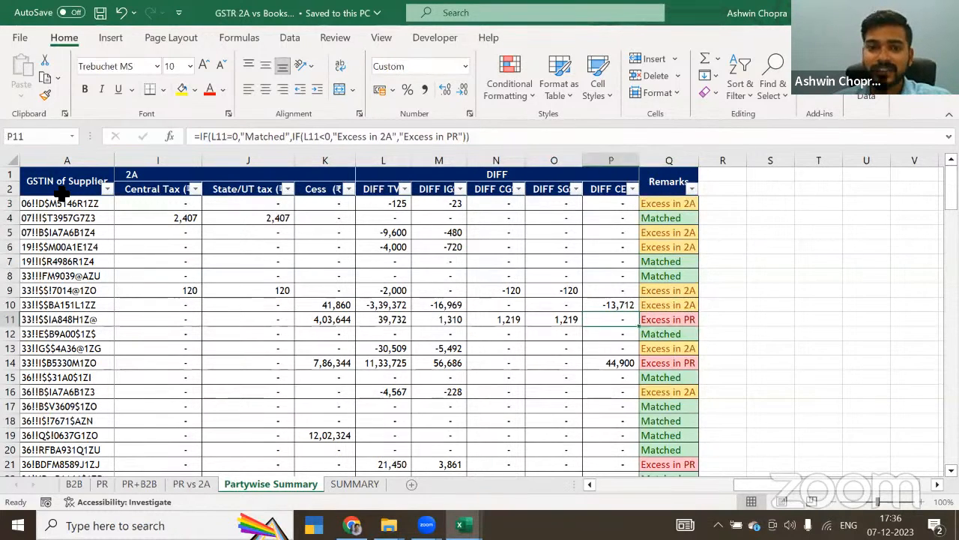
pyautogui.press('Right')
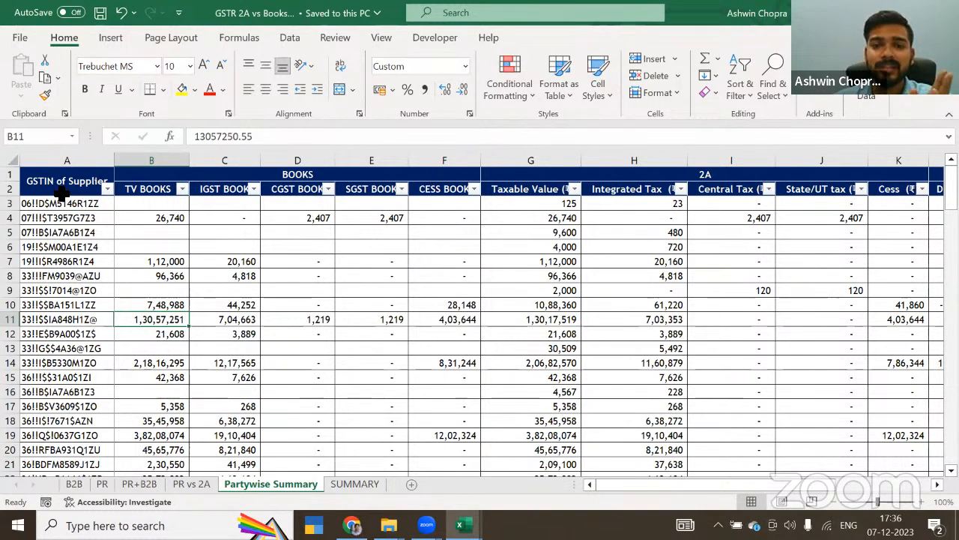
# Step: Highlight the supplier's 2A and BOOKS taxable values in G11 and B11 with yellow fill
pyautogui.click(525, 323)
pyautogui.click(182, 89)
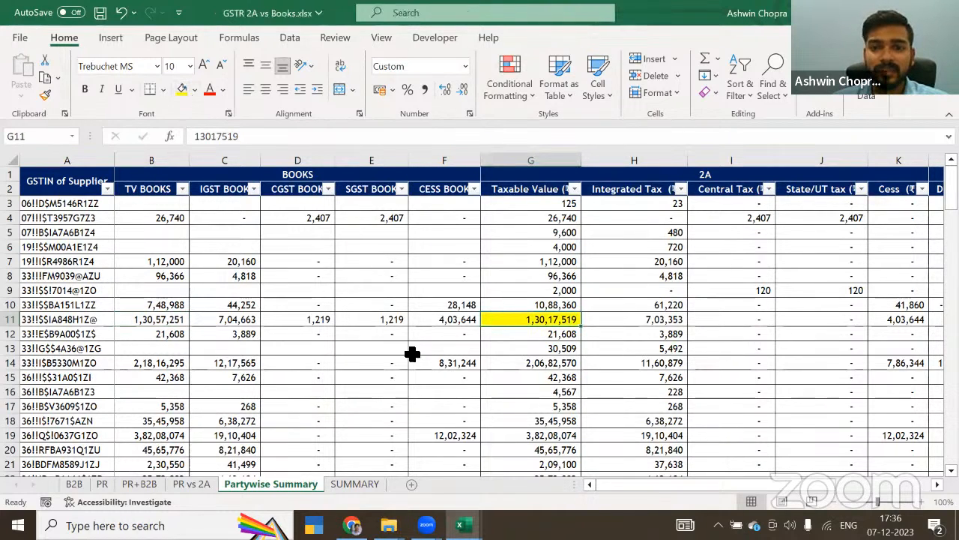
pyautogui.click(159, 319)
pyautogui.click(182, 89)
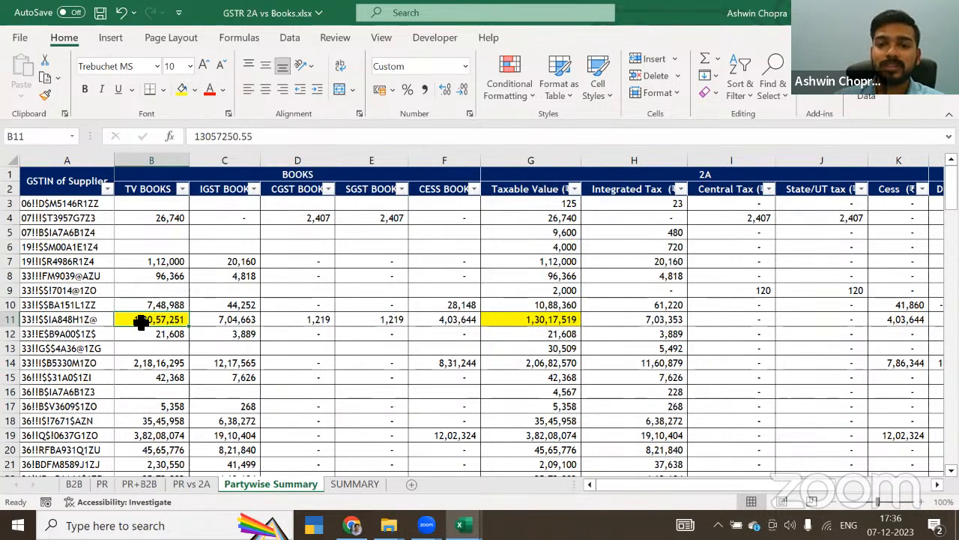
# Step: Examine the row 11 DIFF columns and the IF formulas in the Remarks column, rows 11 and 6
pyautogui.press('Right')
pyautogui.press('Right')
pyautogui.press('Right')
pyautogui.press('Right')
pyautogui.press('Right')
pyautogui.press('Right')
pyautogui.press('Right')
pyautogui.press('Right')
pyautogui.press('Right')
pyautogui.press('Right')
pyautogui.press('Right')
pyautogui.press('Right')
pyautogui.press('Right')
pyautogui.press('Right')
pyautogui.press('Right')
pyautogui.press('Right')
pyautogui.press('Right')
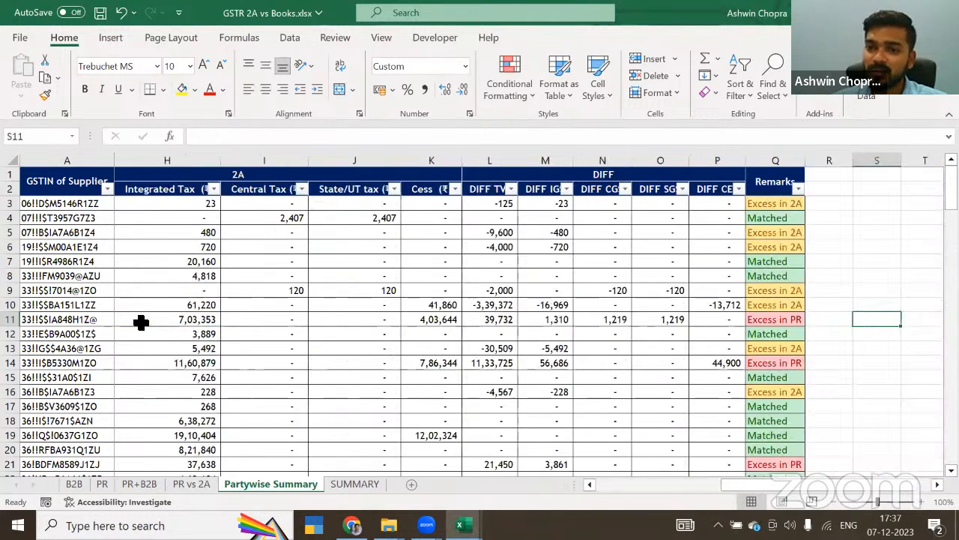
pyautogui.press('Right')
pyautogui.press('Left')
pyautogui.press('Left')
pyautogui.press('Left')
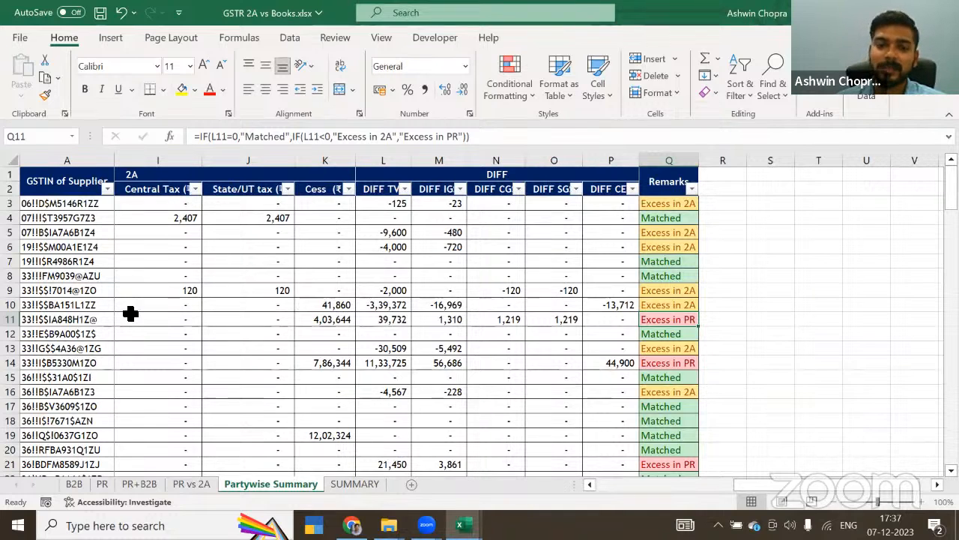
pyautogui.scroll(-1, 130, 313)
pyautogui.click(677, 203)
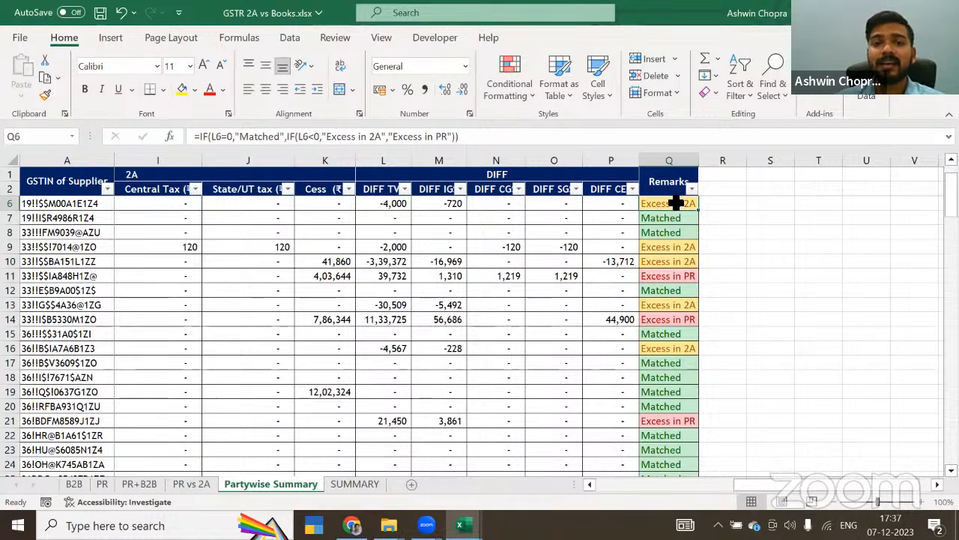
# Step: On the SUMMARY sheet, examine the taxable value formulas for AS PER GSTR 2A, AS PER PR and DIFFERENCE
pyautogui.click(363, 484)
pyautogui.click(207, 186)
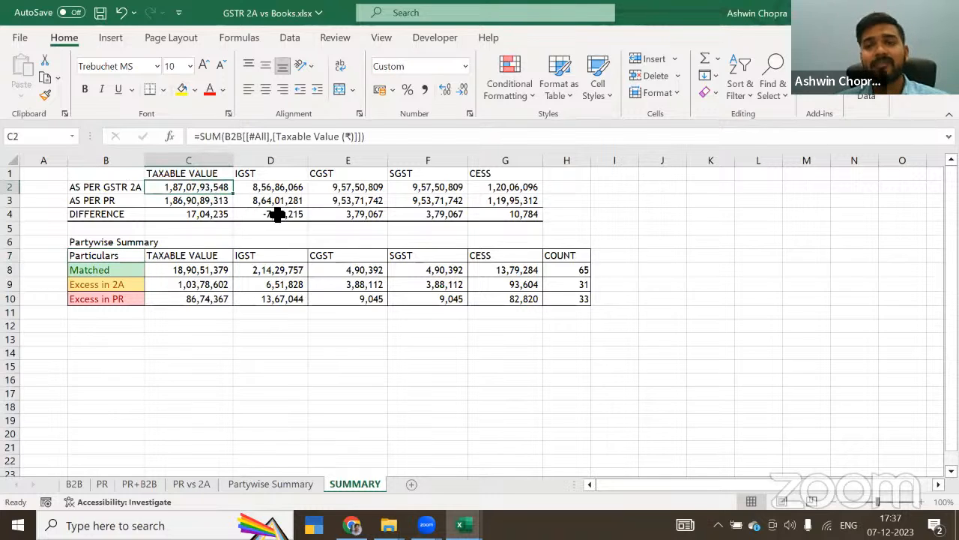
pyautogui.click(114, 188)
pyautogui.click(201, 187)
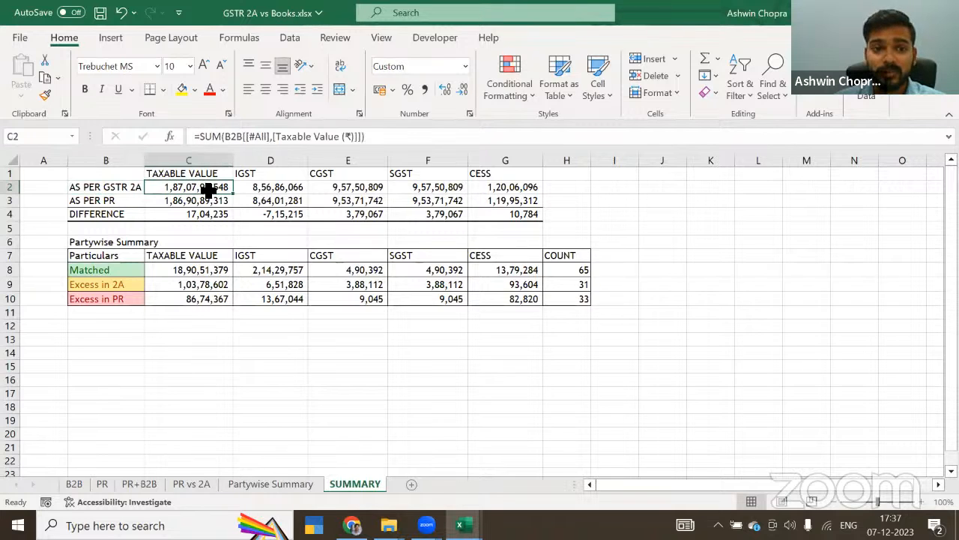
pyautogui.click(92, 201)
pyautogui.click(213, 199)
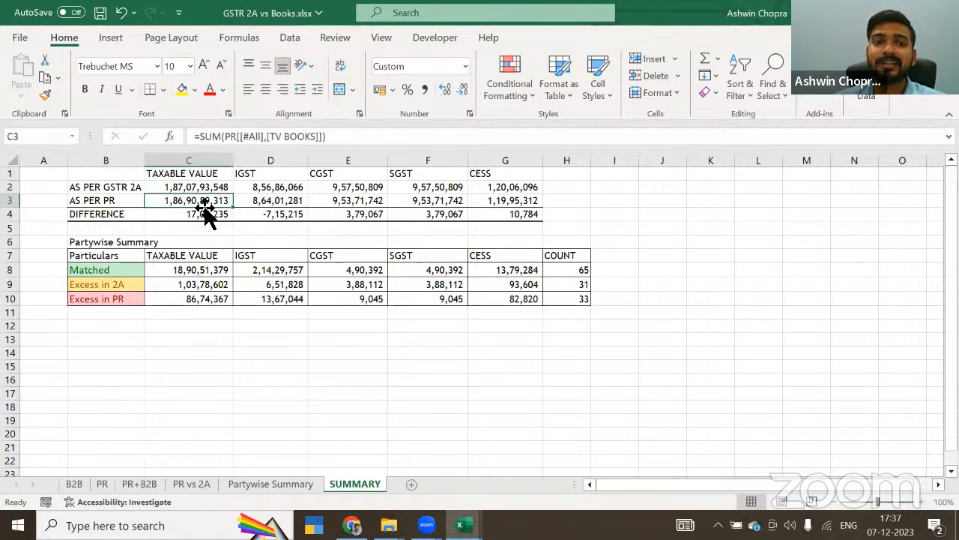
pyautogui.click(201, 214)
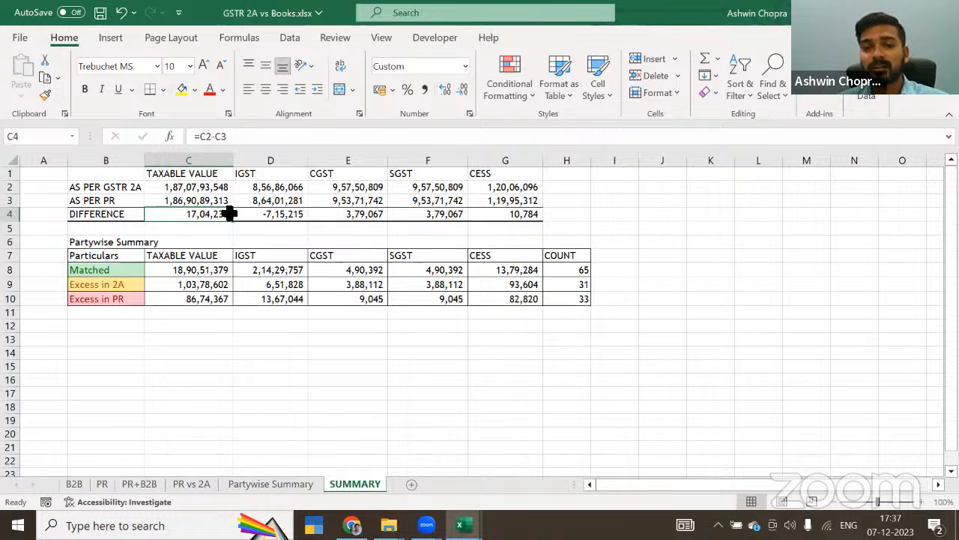
# Step: Review the SUMIF formulas and tax amounts in the Matched, Excess in 2A and Excess in PR rows
pyautogui.click(135, 269)
pyautogui.click(213, 269)
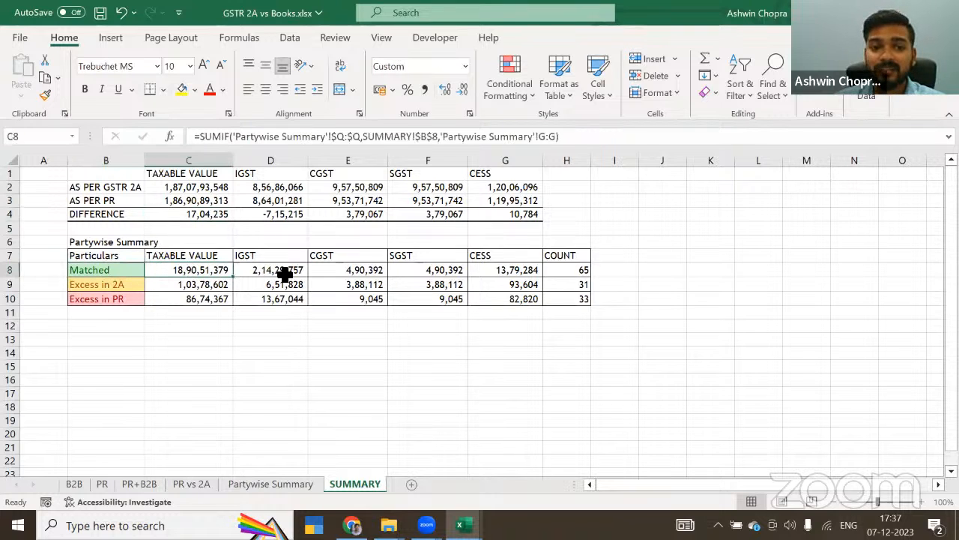
pyautogui.moveTo(281, 271); pyautogui.dragTo(495, 267)
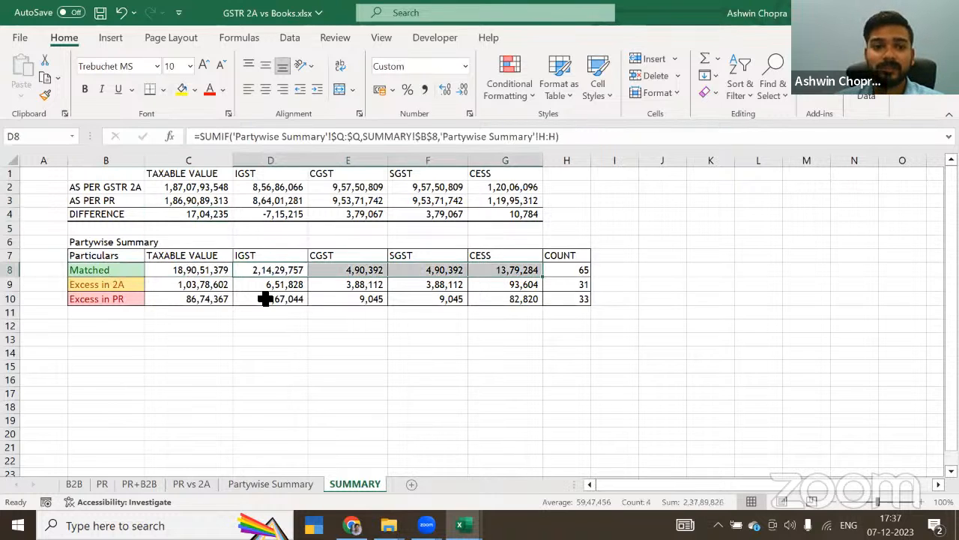
pyautogui.moveTo(264, 289); pyautogui.dragTo(484, 287)
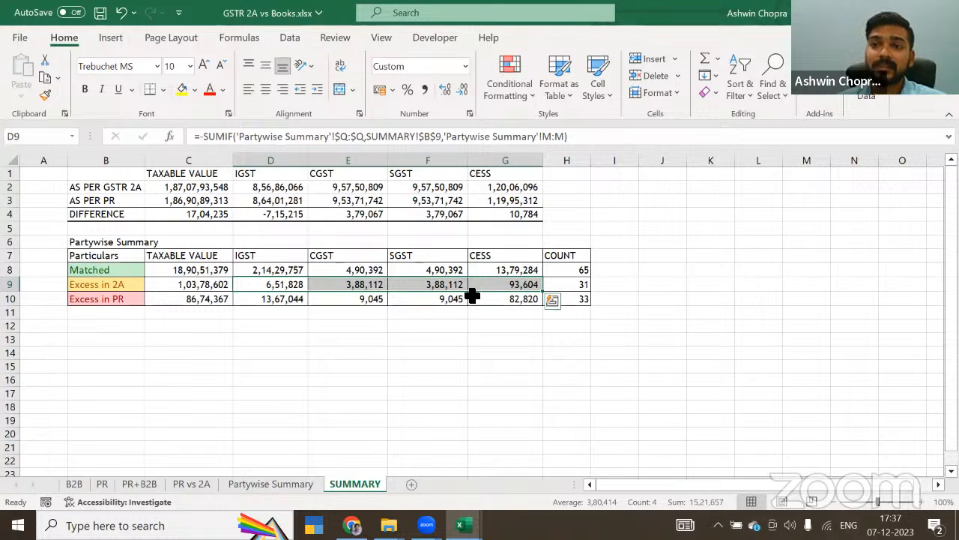
pyautogui.moveTo(265, 298); pyautogui.dragTo(490, 302)
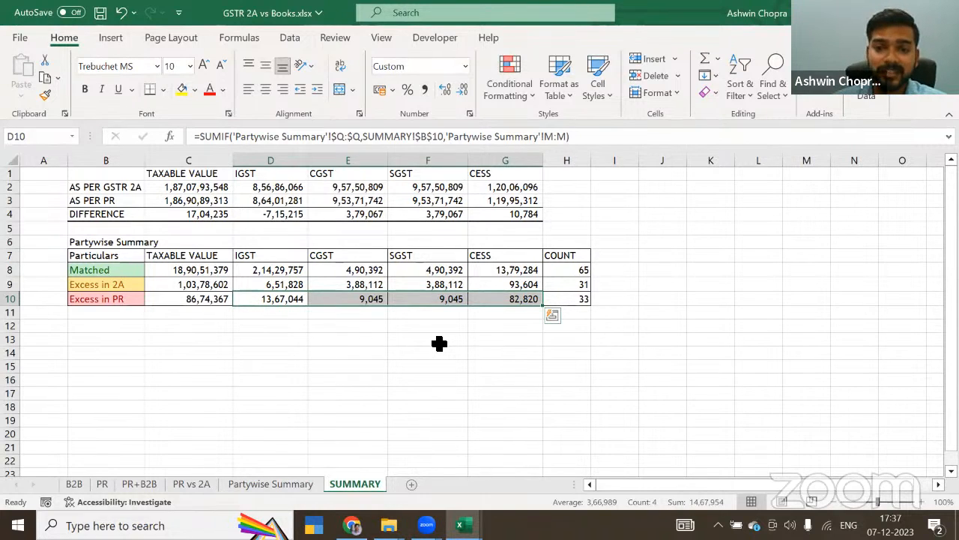
# Step: Examine the COUNT formulas for the three remark categories, glance at the B2B sheet and return to SUMMARY
pyautogui.click(587, 283)
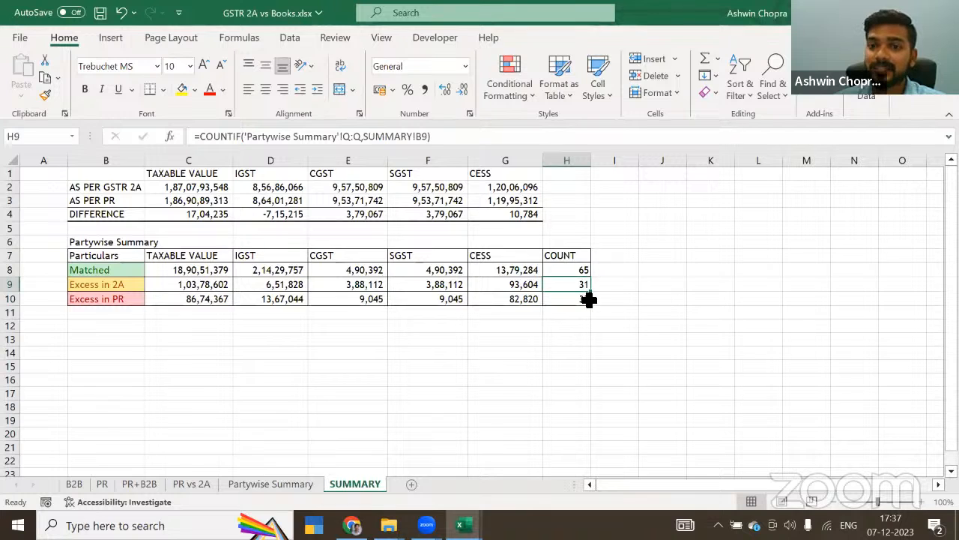
pyautogui.click(588, 299)
pyautogui.click(581, 271)
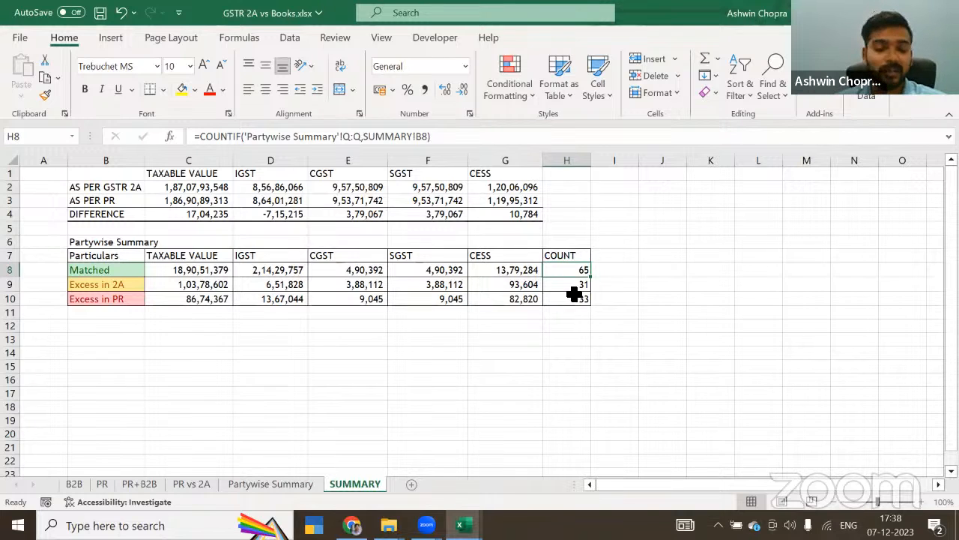
pyautogui.click(77, 483)
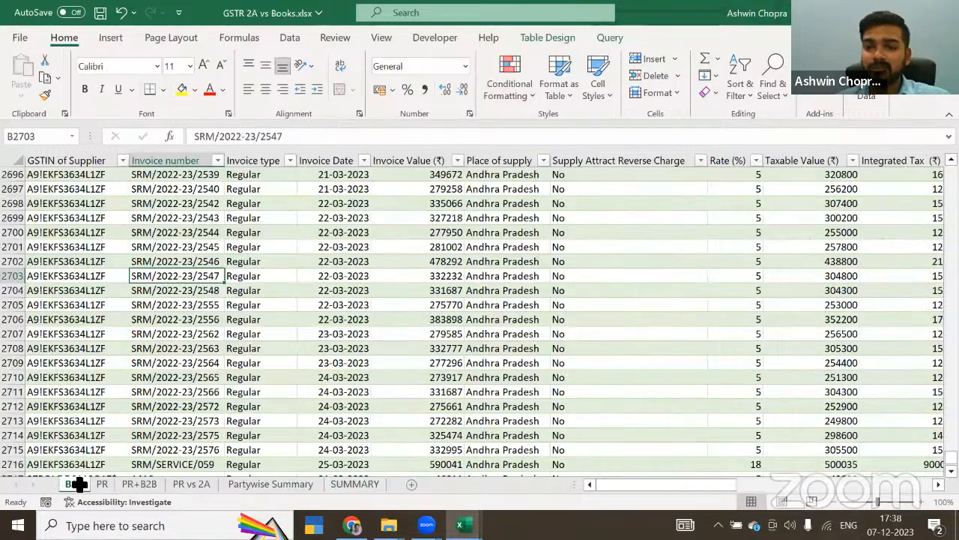
pyautogui.click(355, 485)
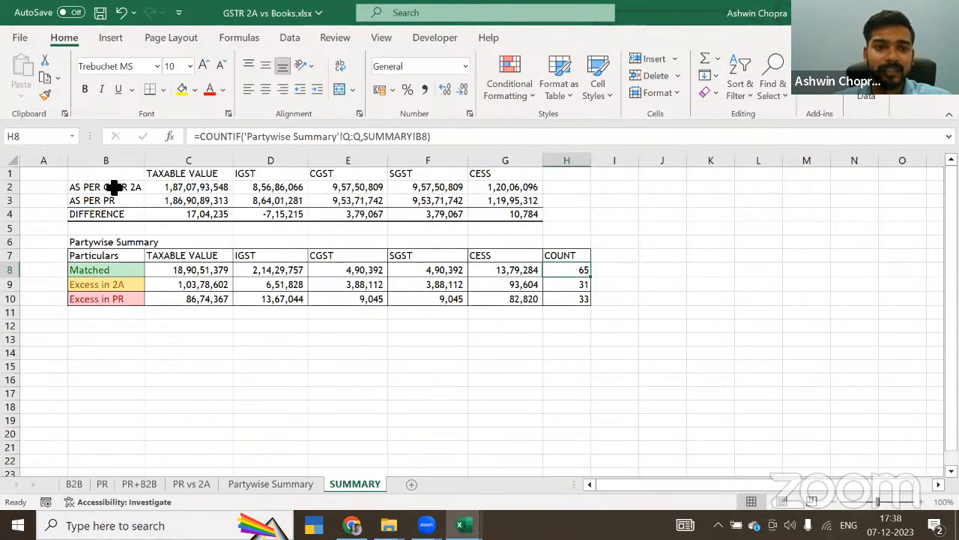
# Step: Copy the GSTR 2A versus PR totals table in B1:G4 and paste it as values at B16
pyautogui.moveTo(111, 173); pyautogui.dragTo(187, 173)
pyautogui.moveTo(330, 207); pyautogui.dragTo(528, 219)
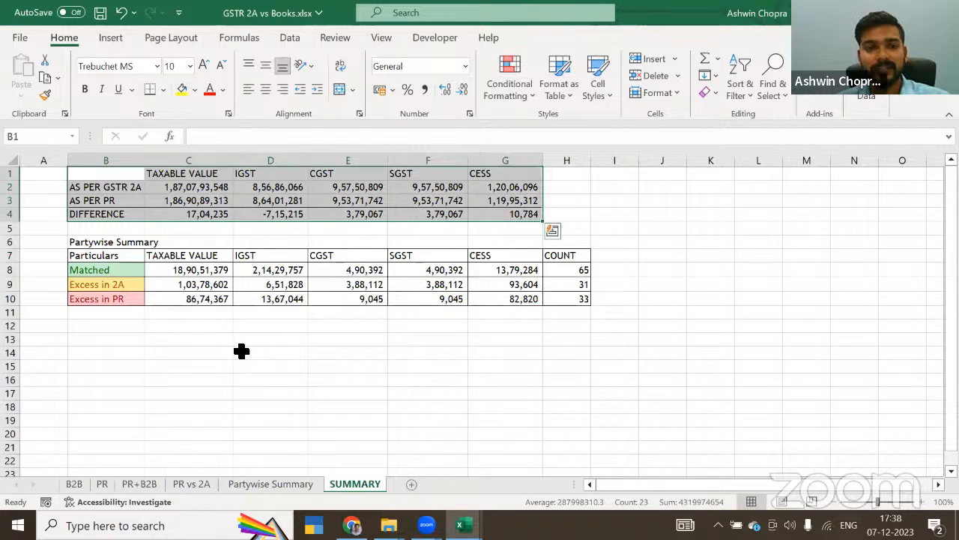
pyautogui.hotkey('ctrl', 'c')
pyautogui.click(114, 381)
pyautogui.hotkey('ctrl', 'alt', 'v')
pyautogui.press('v')
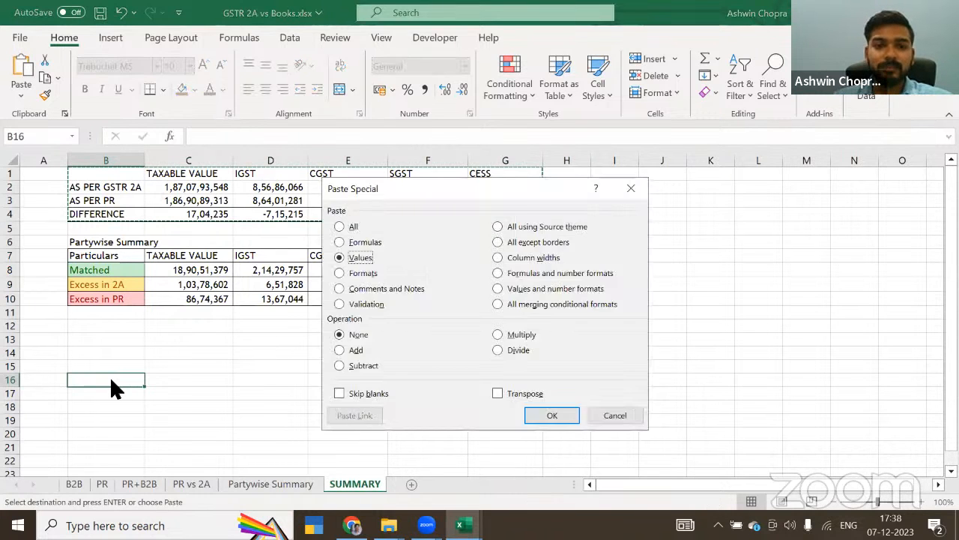
pyautogui.press('Return')
# Step: Paste the original table's formats onto the copied values at B16 and end the copy mode
pyautogui.hotkey('ctrl', 'alt', 'v')
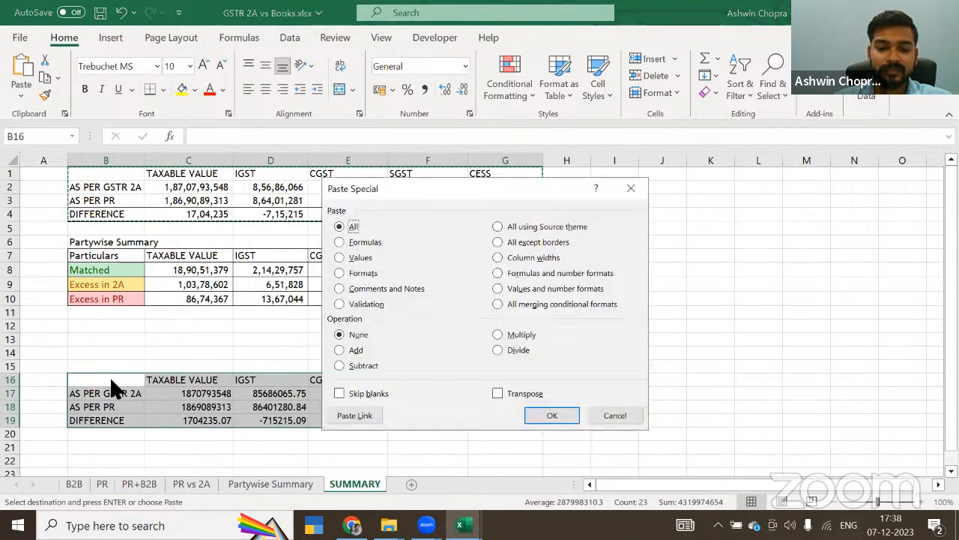
pyautogui.press('t')
pyautogui.press('Return')
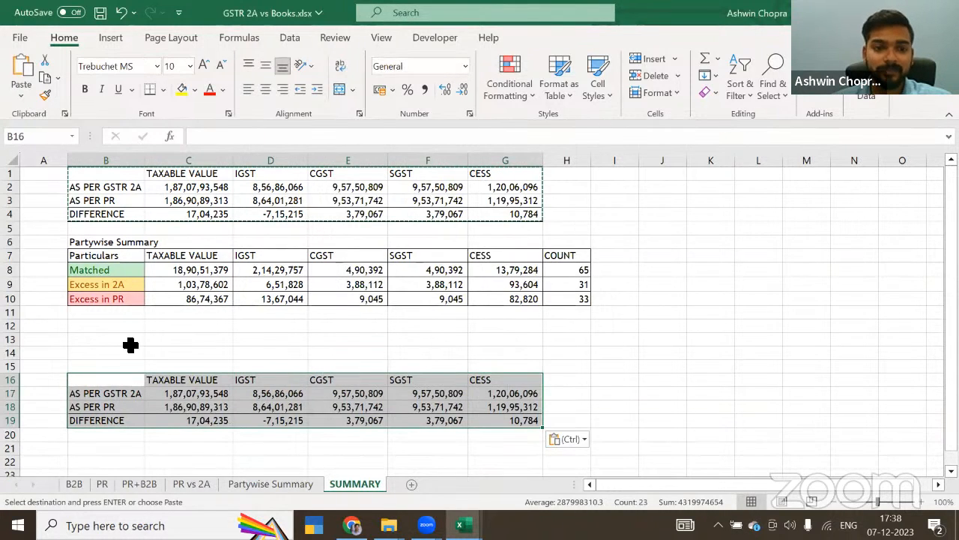
pyautogui.click(106, 187)
pyautogui.press('Escape')
pyautogui.click(209, 173)
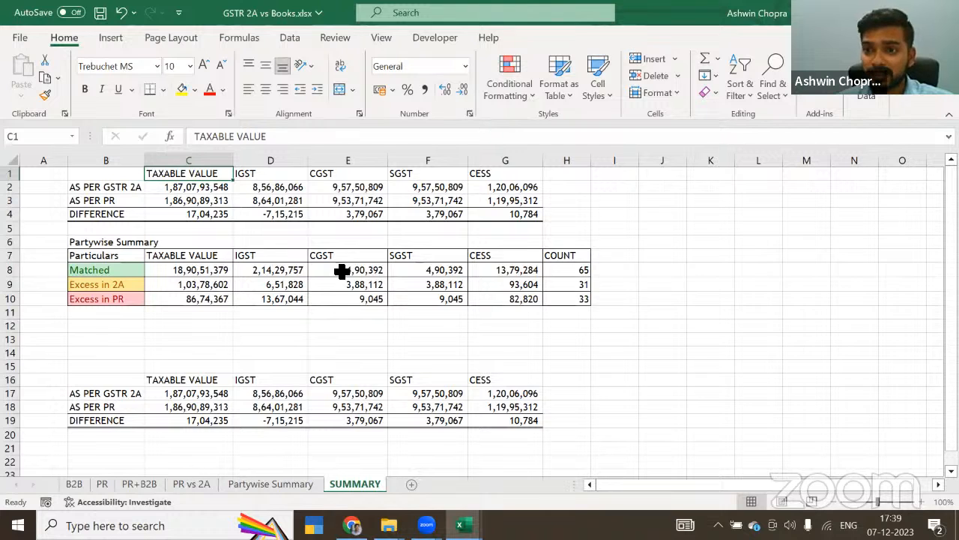
# Step: Switch to File Explorer and look through the GSTR1 vs E way Bills folder and its E Way Bills subfolder
pyautogui.hotkey('alt', 'Tab')
pyautogui.hotkey('alt', 'Tab')
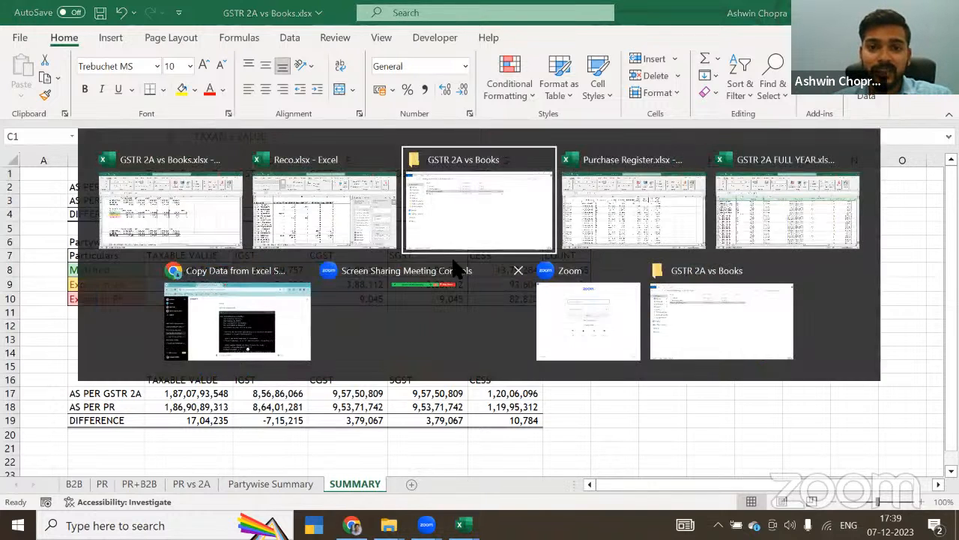
pyautogui.click(159, 49)
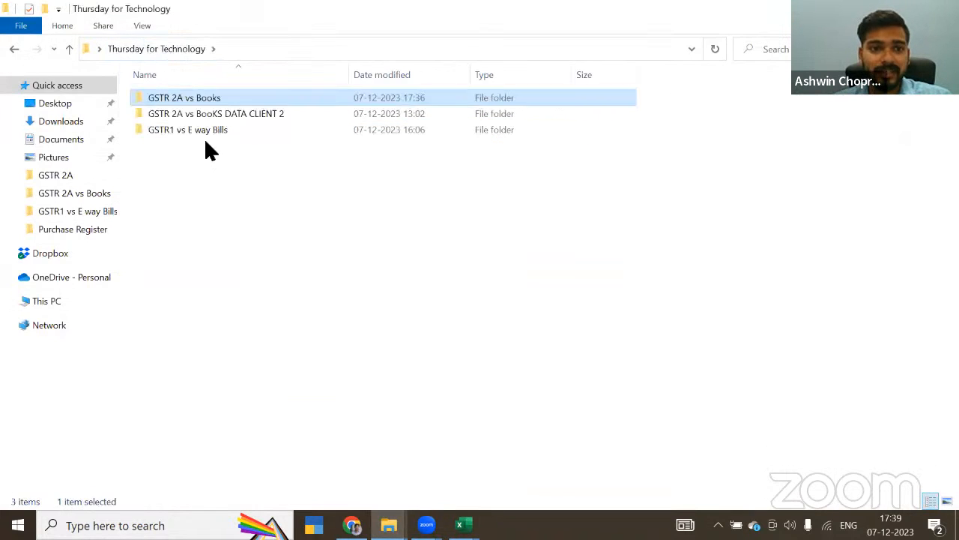
pyautogui.doubleClick(195, 127)
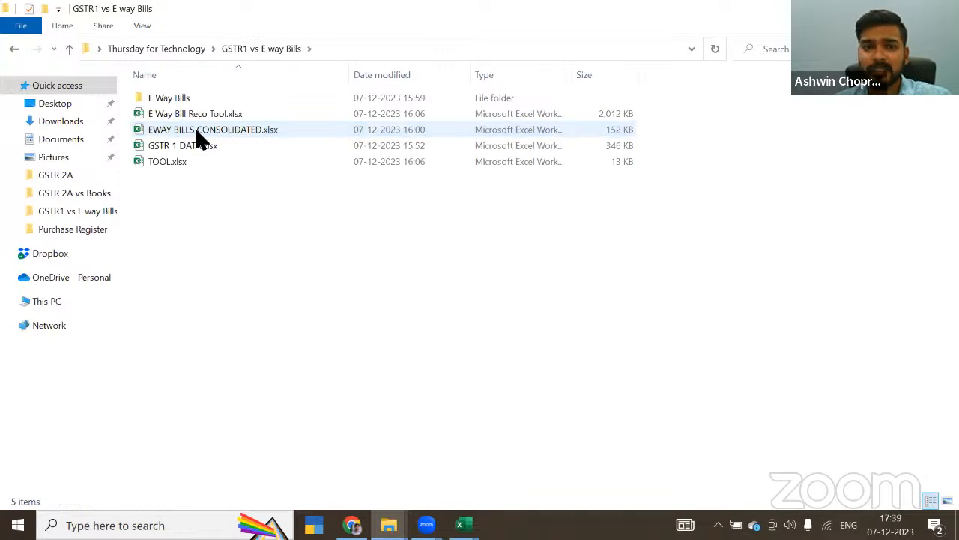
pyautogui.doubleClick(187, 97)
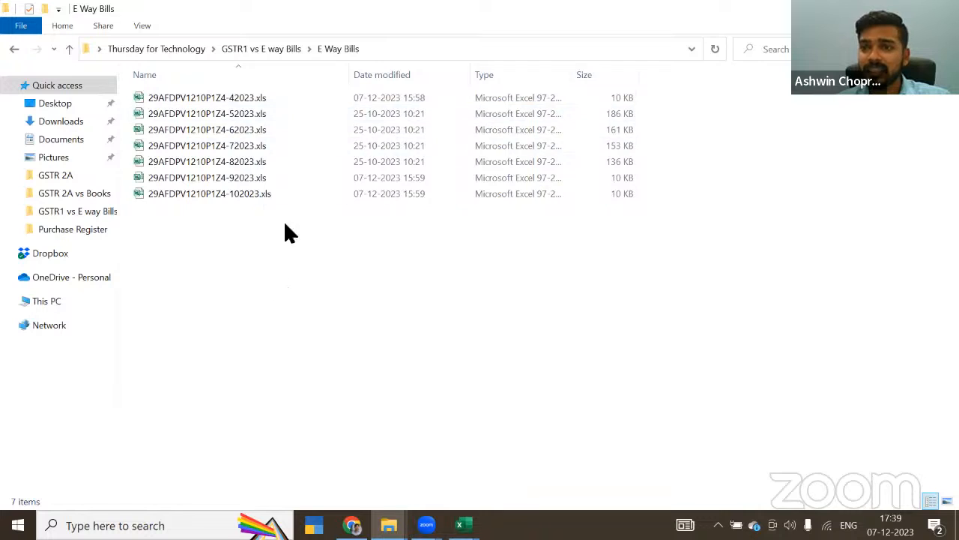
pyautogui.click(264, 50)
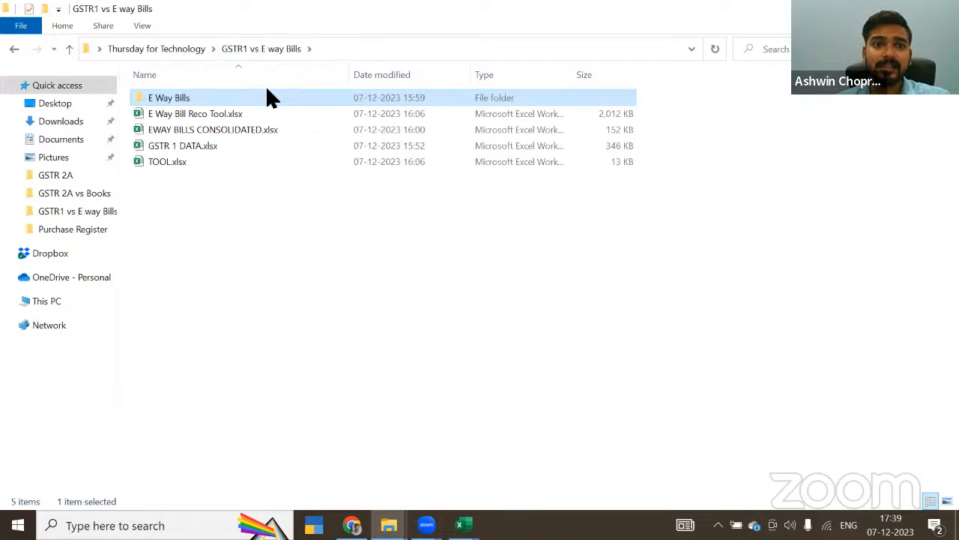
# Step: Open GSTR 1 DATA.xlsx and review the BOOKS INVOICES column headers from GSTIN through the last column
pyautogui.doubleClick(189, 148)
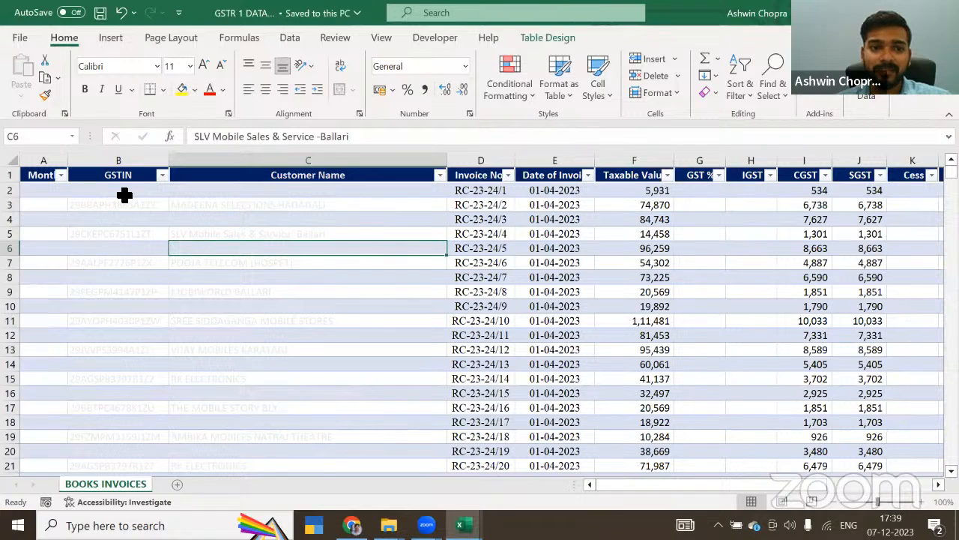
pyautogui.click(120, 189)
pyautogui.click(116, 177)
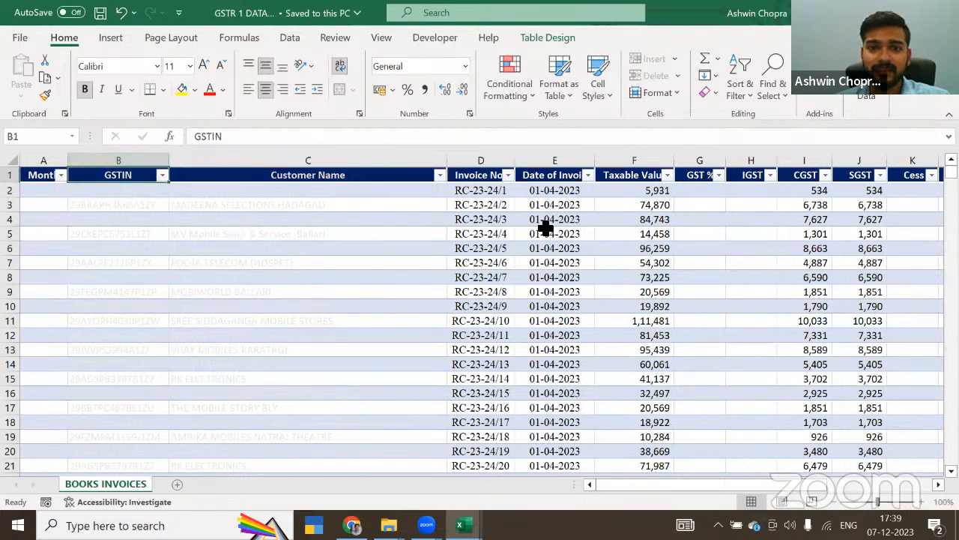
pyautogui.click(477, 180)
pyautogui.press('Right')
pyautogui.press('Right')
pyautogui.press('Right')
pyautogui.press('Right')
pyautogui.press('Right')
pyautogui.press('Right')
pyautogui.press('Right')
pyautogui.press('Right')
pyautogui.press('Right')
pyautogui.press('Right')
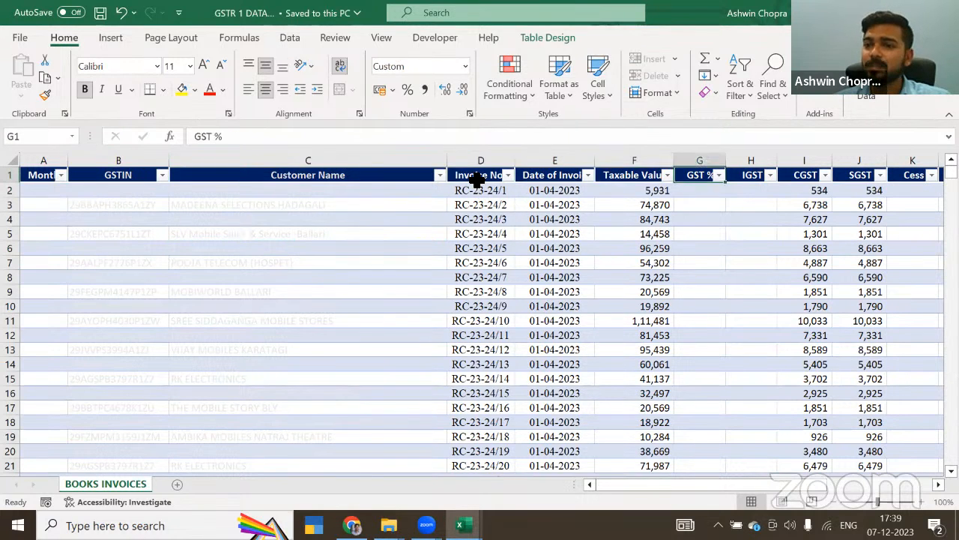
pyautogui.press('Right')
pyautogui.press('Right')
pyautogui.press('Right')
pyautogui.press('Right')
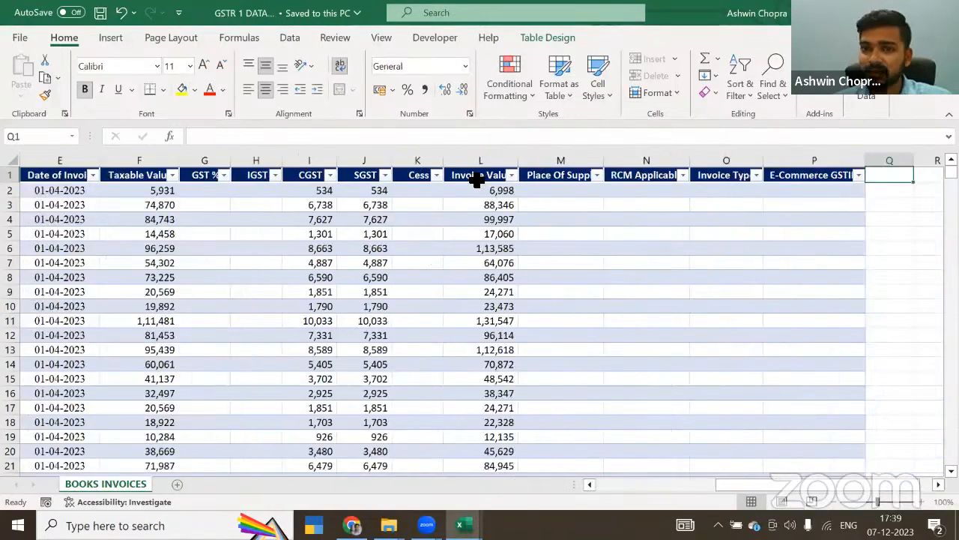
pyautogui.press('Home')
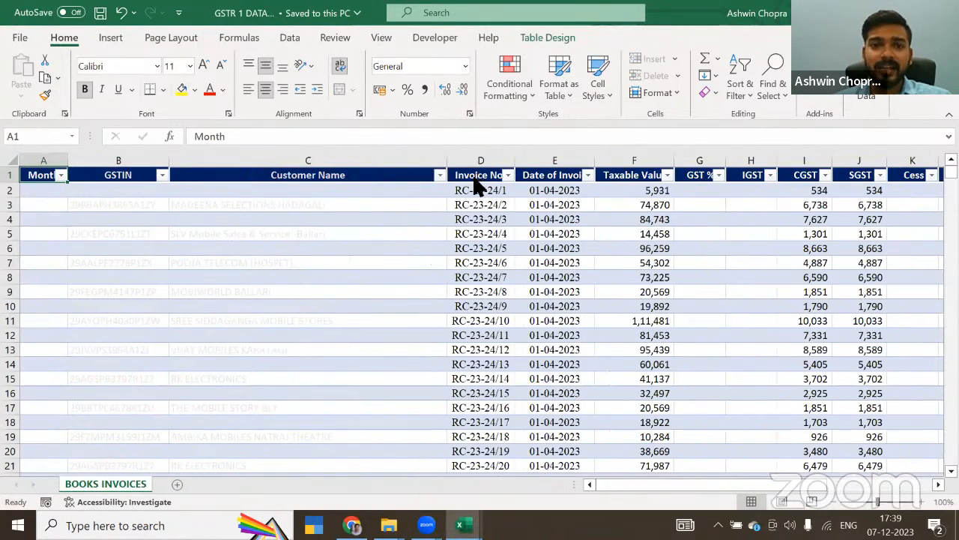
# Step: Switch back to File Explorer and open the E Way Bills folder
pyautogui.hotkey('alt', 'Tab')
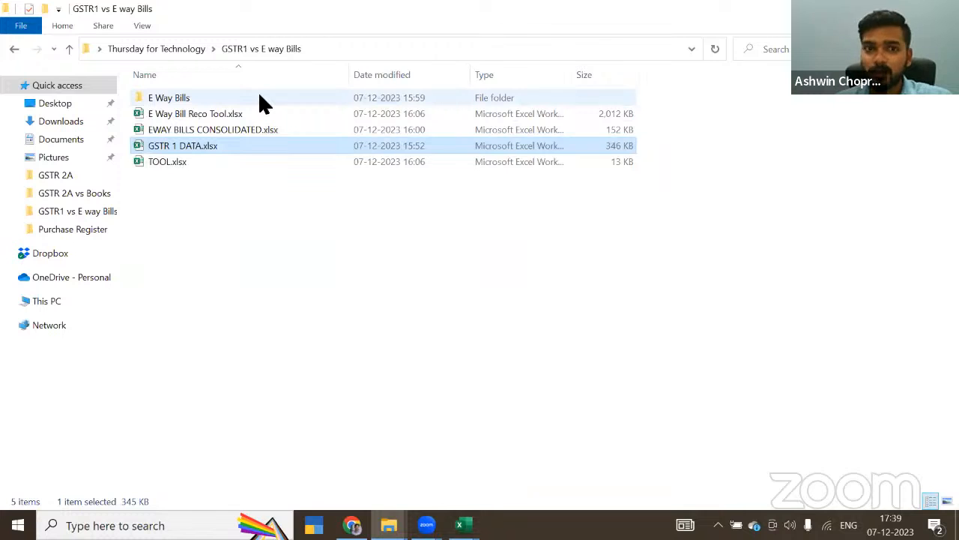
pyautogui.doubleClick(259, 96)
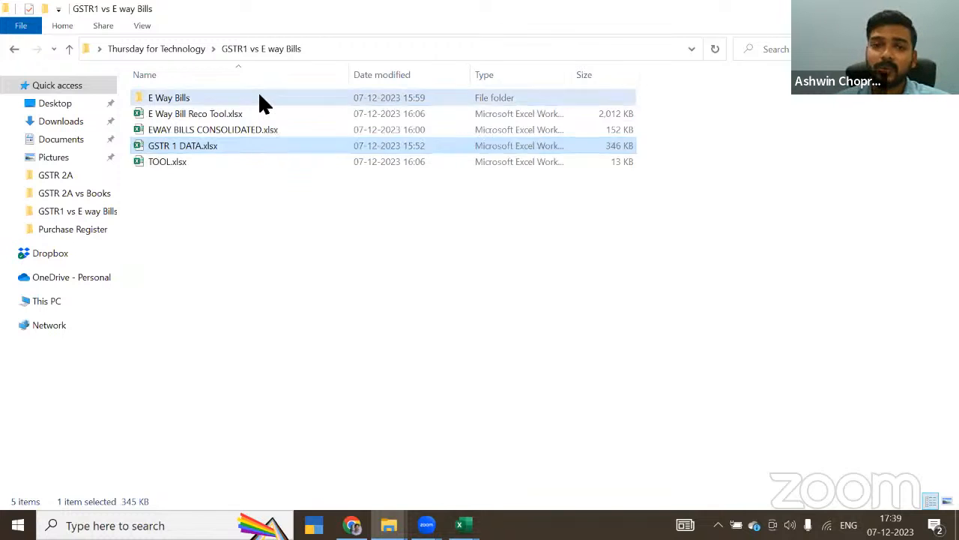
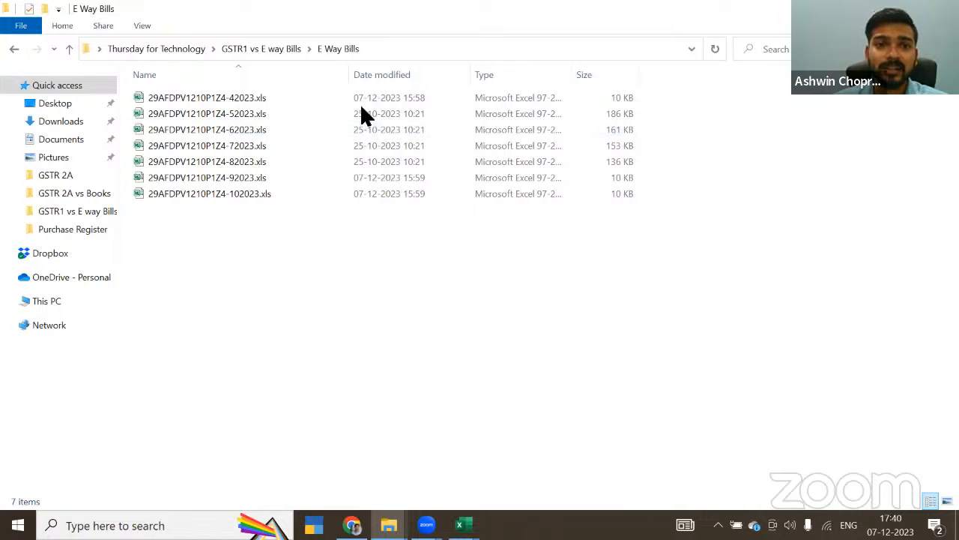
# Step: Return to the GSTR1 vs E way Bills folder, open EWAY BILLS CONSOLIDATED.xlsx and add a blank worksheet
pyautogui.click(247, 48)
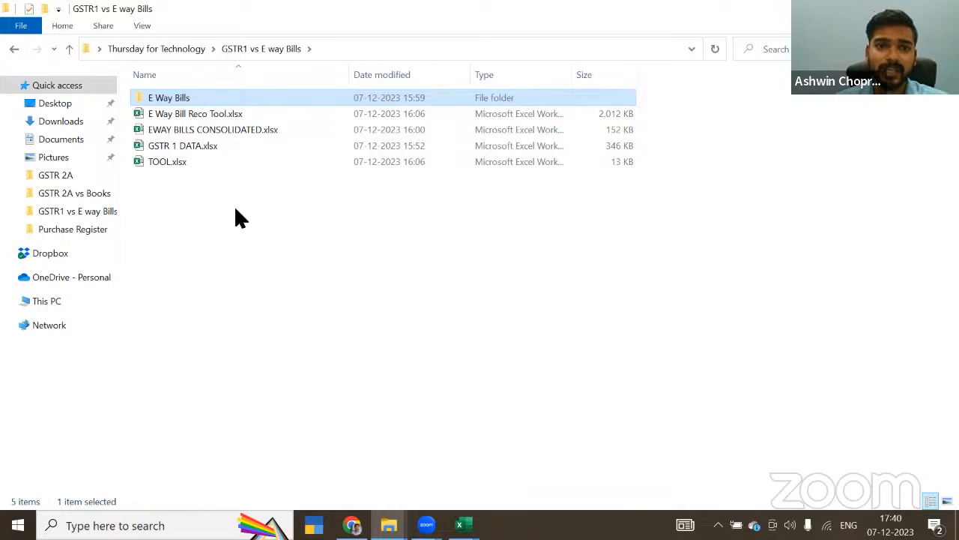
pyautogui.doubleClick(241, 134)
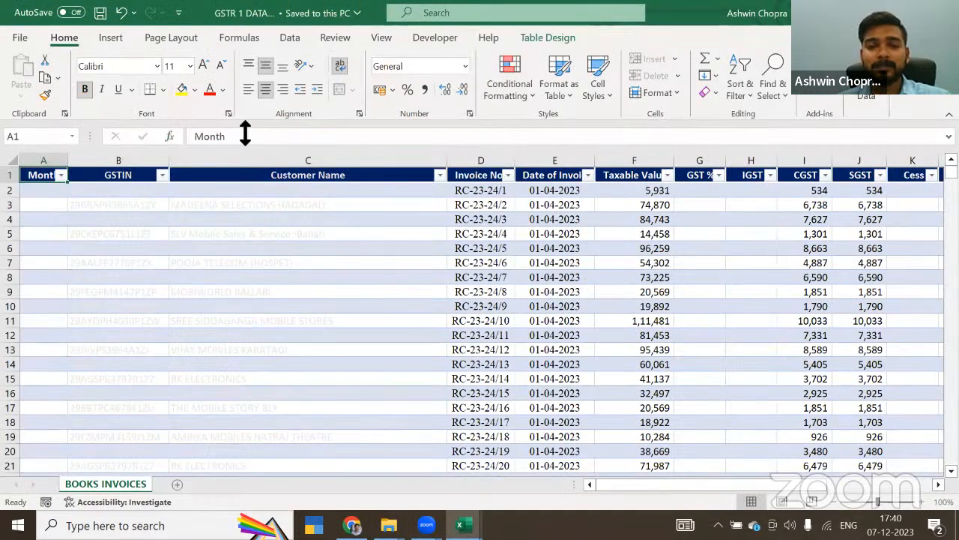
pyautogui.click(310, 238)
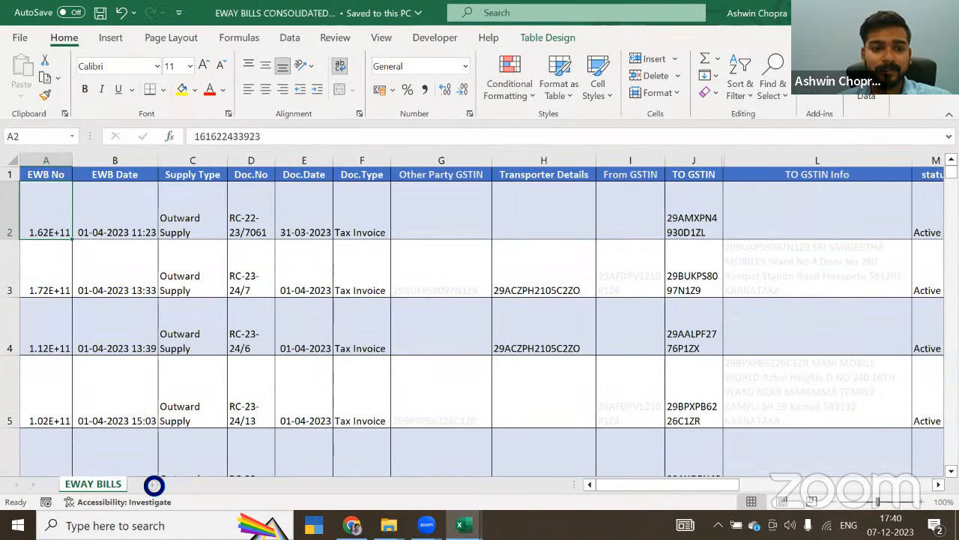
pyautogui.click(152, 485)
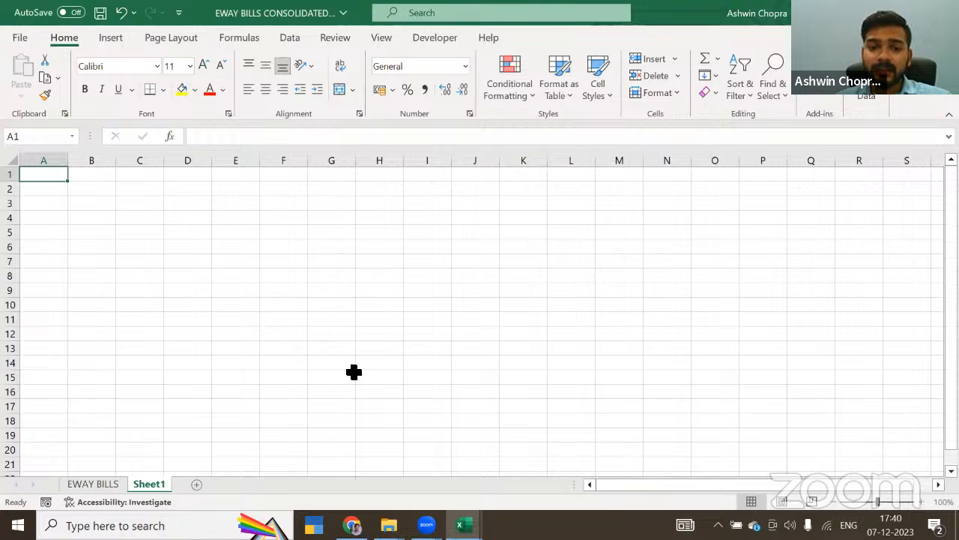
# Step: Switch to ChatGPT in Chrome, open the Consolidate Multiple Sheets VBA chat and copy its ConsolidateSheets code
pyautogui.click(352, 526)
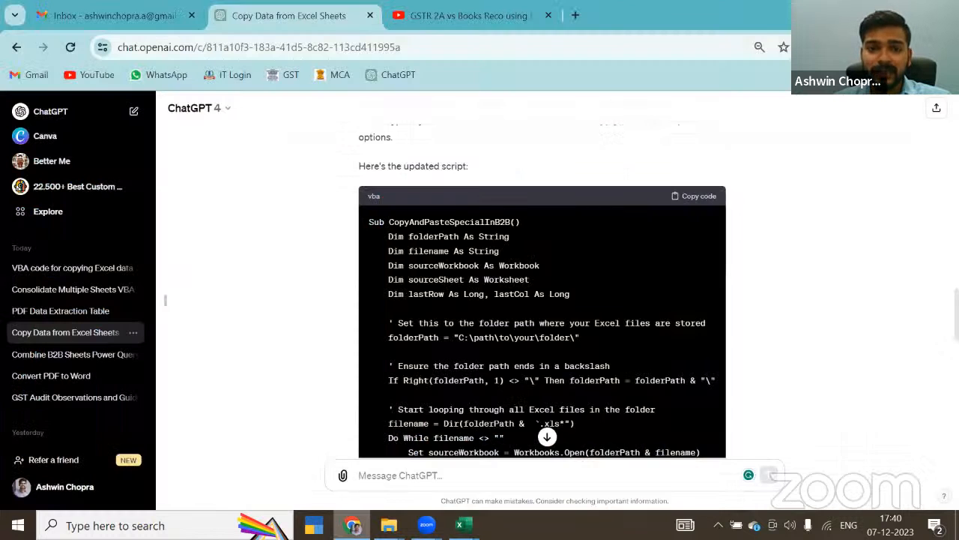
pyautogui.click(45, 291)
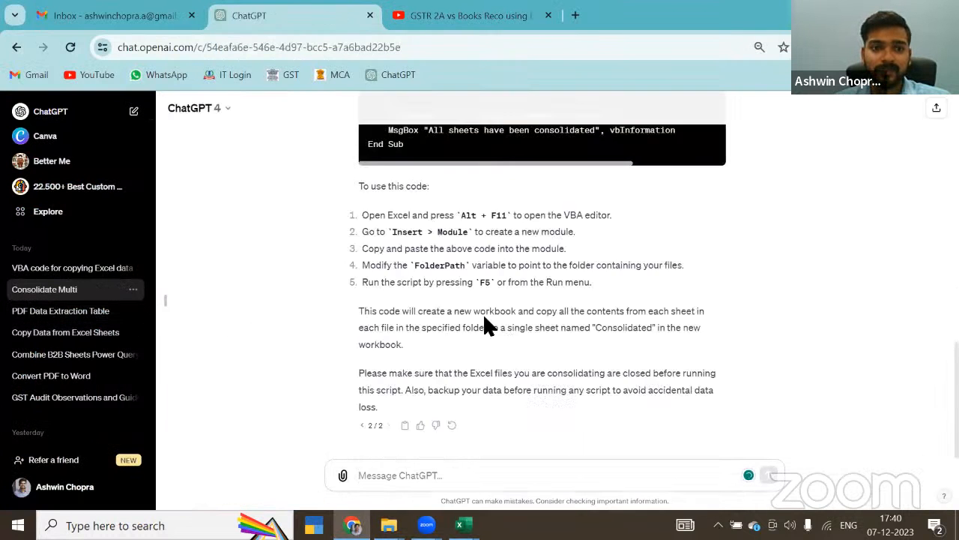
pyautogui.scroll(15, 510, 292)
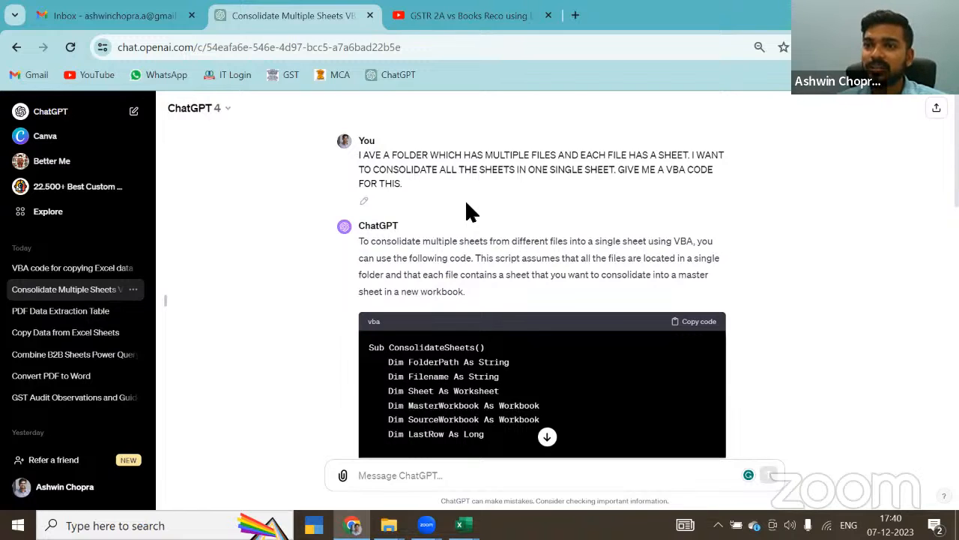
pyautogui.scroll(-2, 514, 275)
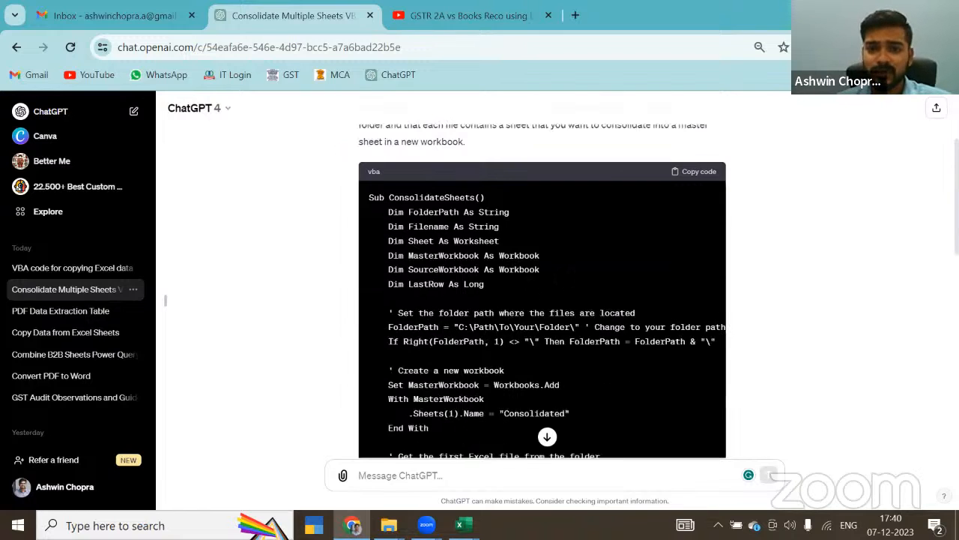
pyautogui.click(684, 174)
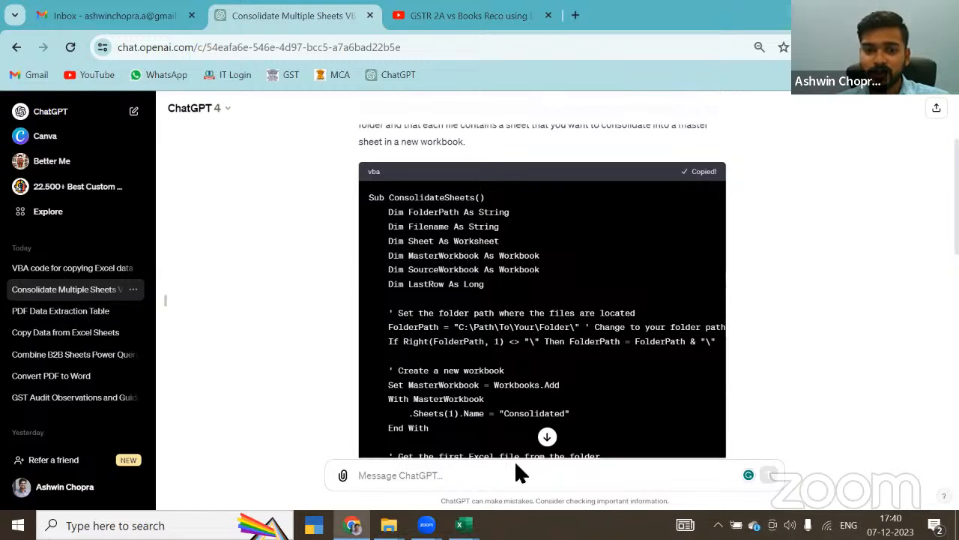
# Step: Switch back to EWAY BILLS CONSOLIDATED.xlsx and paste the copied code into a new module in the Visual Basic editor
pyautogui.moveTo(461, 524)
pyautogui.click(862, 445)
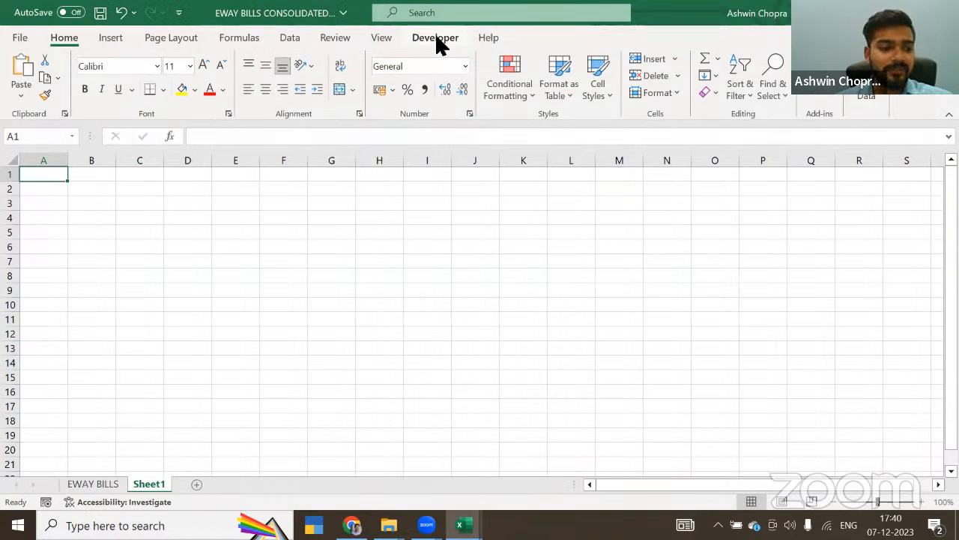
pyautogui.hotkey('alt', 'F11')
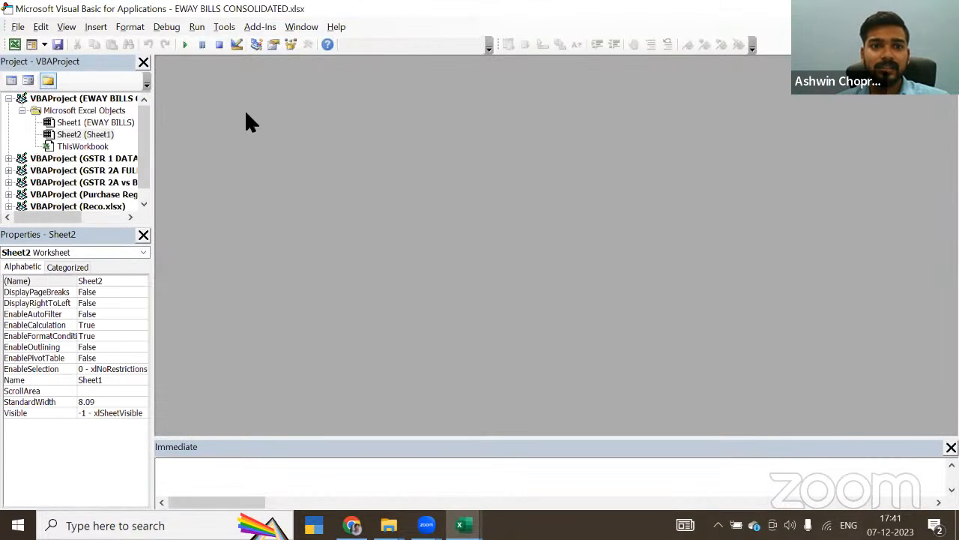
pyautogui.click(96, 26)
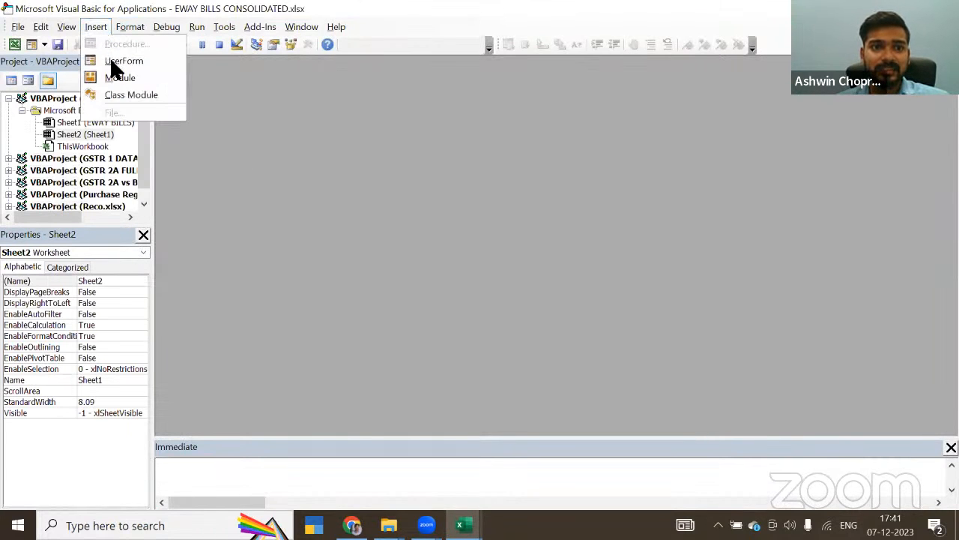
pyautogui.click(116, 77)
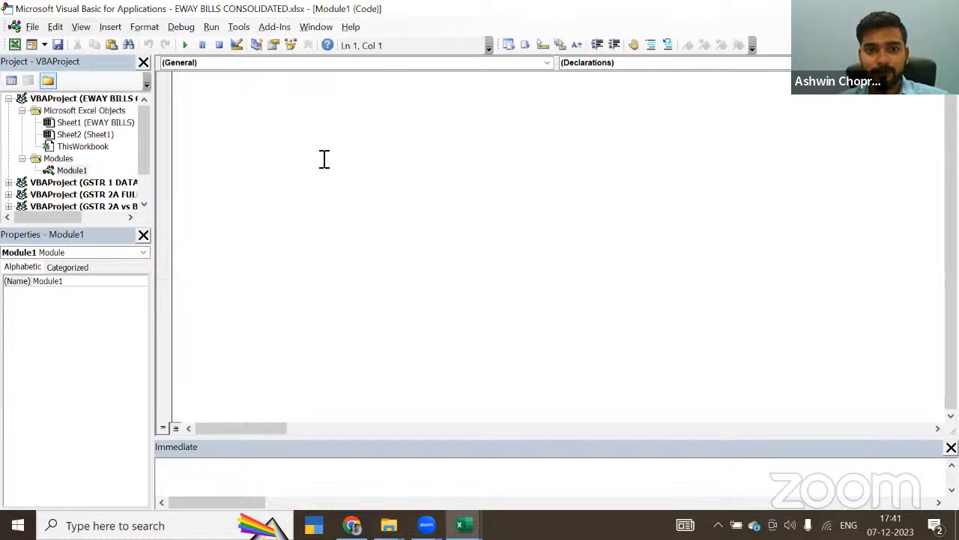
pyautogui.write('Sub ConsolidateSheets()     Dim FolderPath As String     Dim Filename As String     Dim Sheet As Worksheet     Dim MasterWorkbook As Workbook     Dim SourceWorkbook As Workbook     Dim LastRow As Long      \' Set the folder path where the files are located     FolderPath = "C:\\Path\\To\\Your\\Folder\\" \' Change to your folder path     If Right(FolderPath, 1) <> "\\" Then FolderPath = FolderPath & "\\"      \' Create a new workbook     Set MasterWorkbook = Workbooks.Add     With MasterWorkbook         .Sheets(1).Name = "Consolidated"     End With      \' Get the first Excel file from the folder     Filename = Dir(FolderPath & "*.xls*")      \' Loop through all files in the folder     Do While Filename <> ""         \' Open the source workbook         Set SourceWorkbook = Workbooks.Open(FolderPath & Filename)          \' Copy each sheet to the master workbook         For Each Sheet In SourceWorkbook.Sheets             LastRow = MasterWorkbook.Sheets("Consolidated").Cells(Rows.Count, 1).End(xlUp).Row             Sheet.UsedRange.Copy MasterWorkbook.Sheets("Consolidated").Cells(LastRow + 1, 1)         Next Sheet          \' Close the source workbook         SourceWorkbook.Close SaveChanges:=False          \' Get the next file name         Filename = Dir()     Loop      \' Inform the user that the process is complete     MsgBox "All sheets have been consolidated!", vbInformation End Sub')
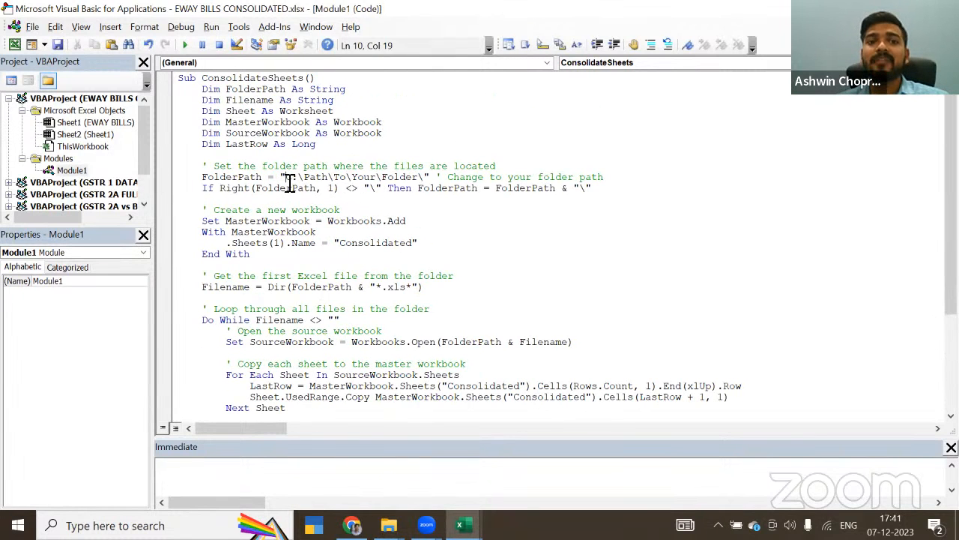
# Step: Replace the macro's placeholder FolderPath with the E Way Bills folder path copied from File Explorer, keeping the trailing backslash
pyautogui.hotkey('alt', 'Tab')
pyautogui.hotkey('alt', 'Tab')
pyautogui.hotkey('alt', 'Tab')
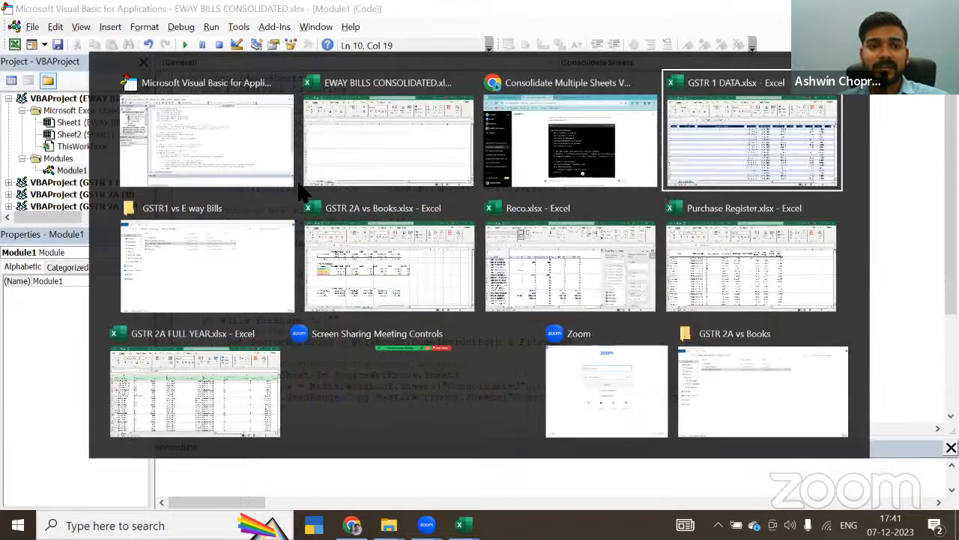
pyautogui.click(292, 201)
pyautogui.doubleClick(190, 95)
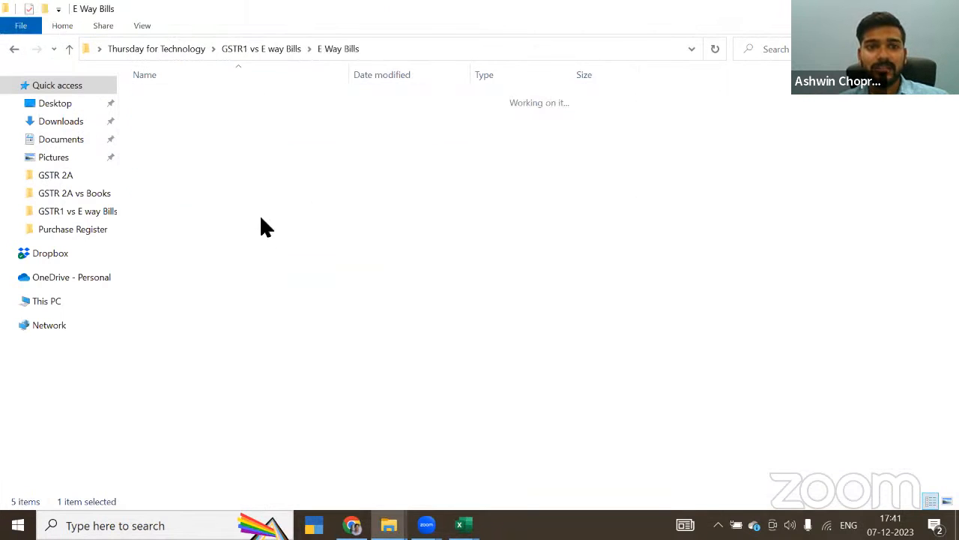
pyautogui.hotkey('alt', 'd')
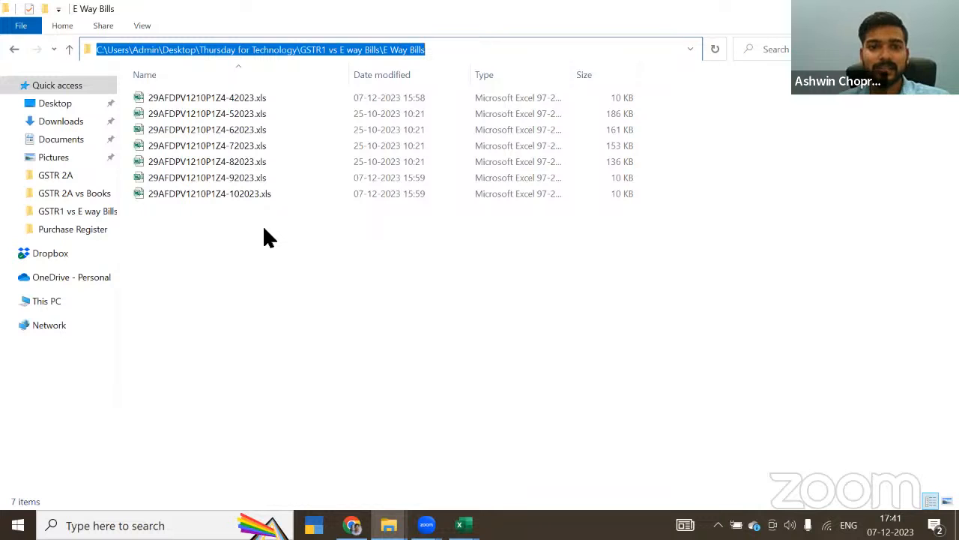
pyautogui.hotkey('alt', 'Tab')
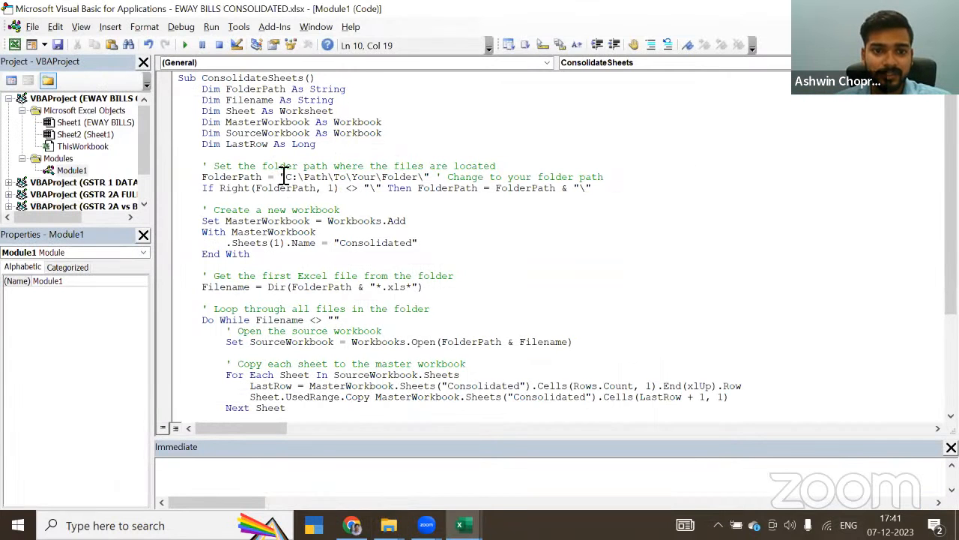
pyautogui.moveTo(285, 178); pyautogui.dragTo(424, 177)
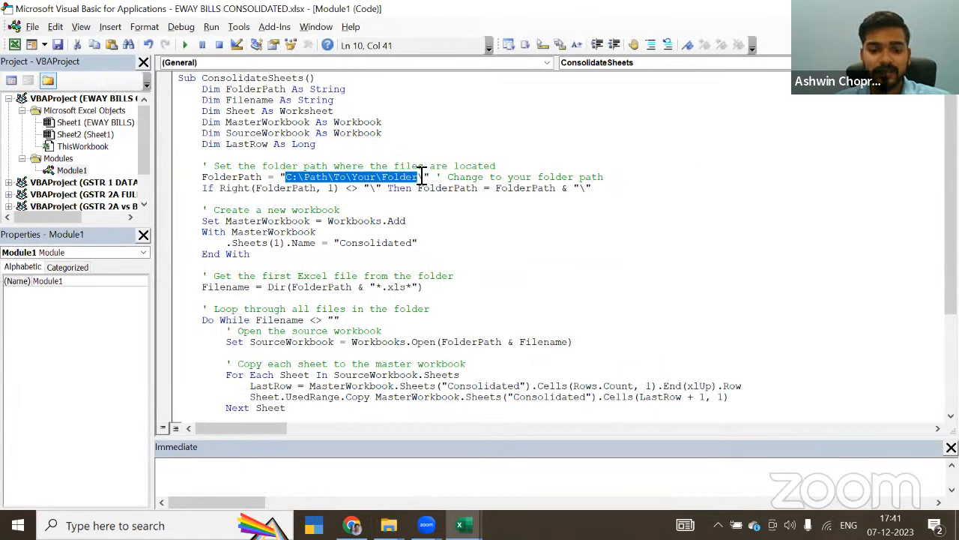
pyautogui.write('C:\\Users\\Admin\\Desktop\\Thursday for Technology\\GSTR1 vs E way Bills\\E Way Bills\\')
pyautogui.click(475, 242)
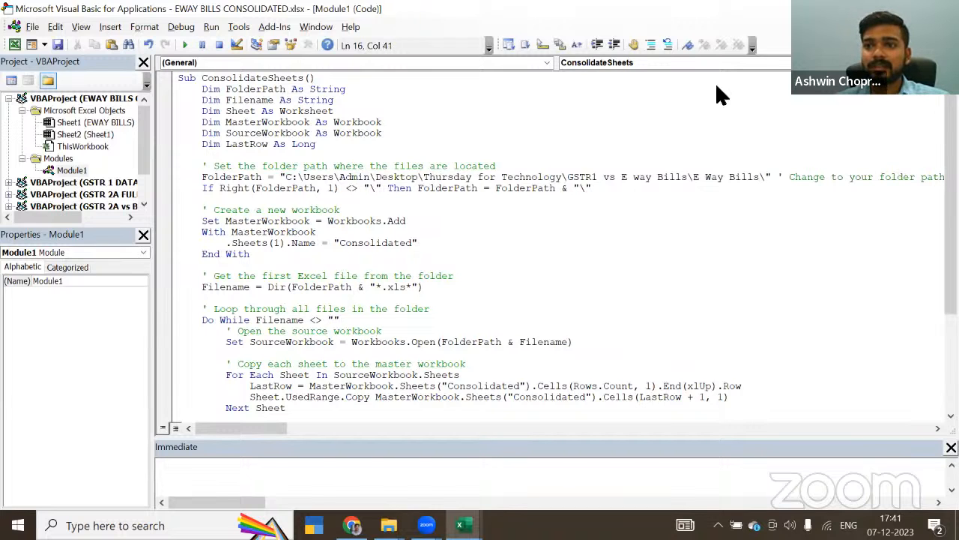
# Step: Return to the workbook and run the ConsolidateSheets macro, accepting the load-problem dialogs for the source files
pyautogui.hotkey('alt', 'Tab')
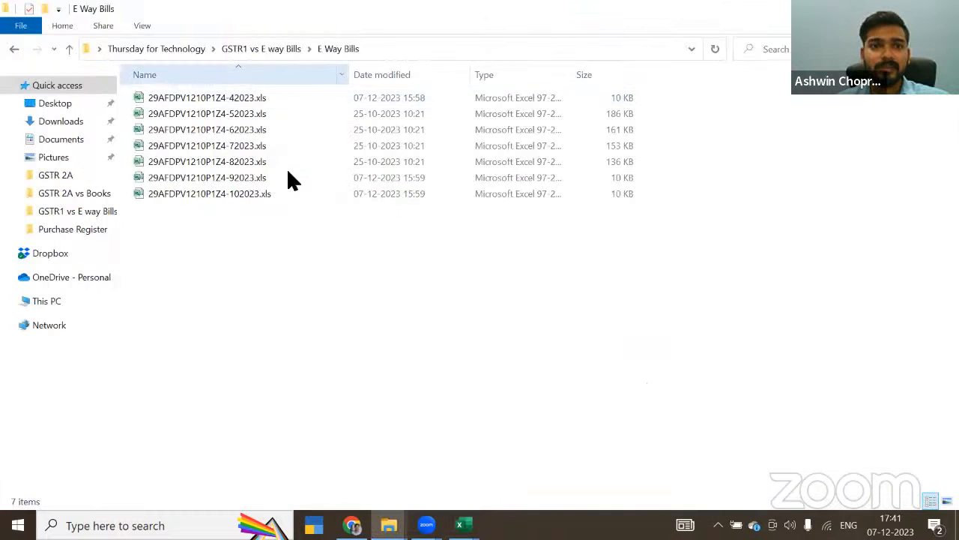
pyautogui.hotkey('alt', 'Tab')
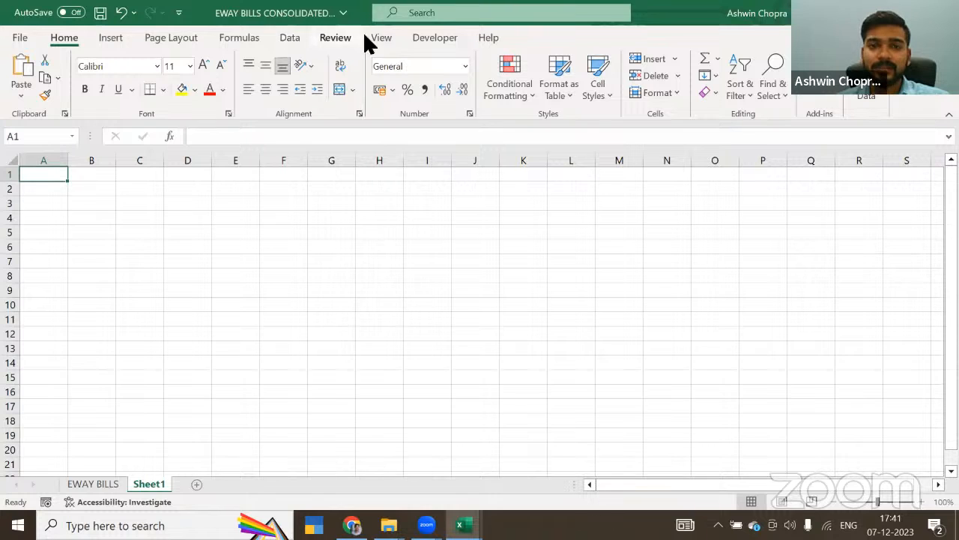
pyautogui.click(414, 41)
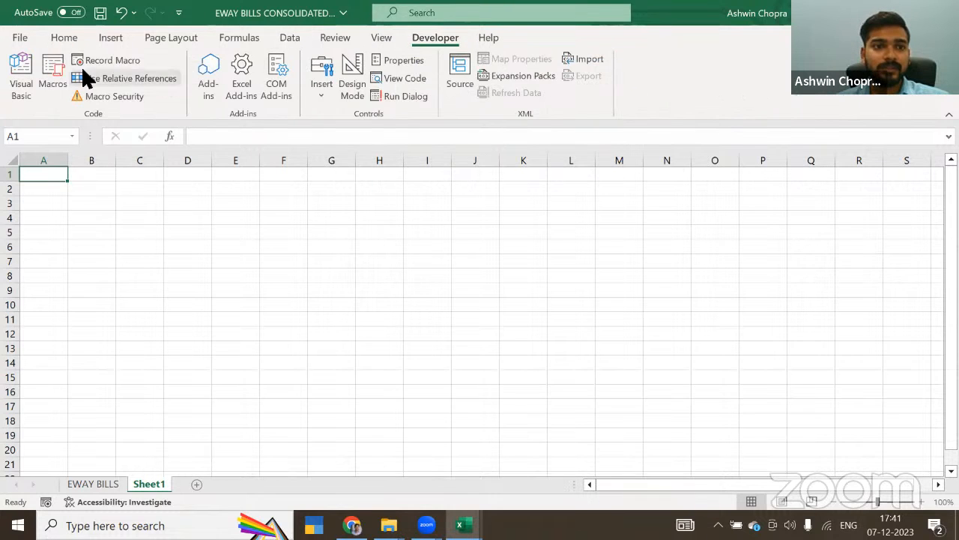
pyautogui.click(54, 71)
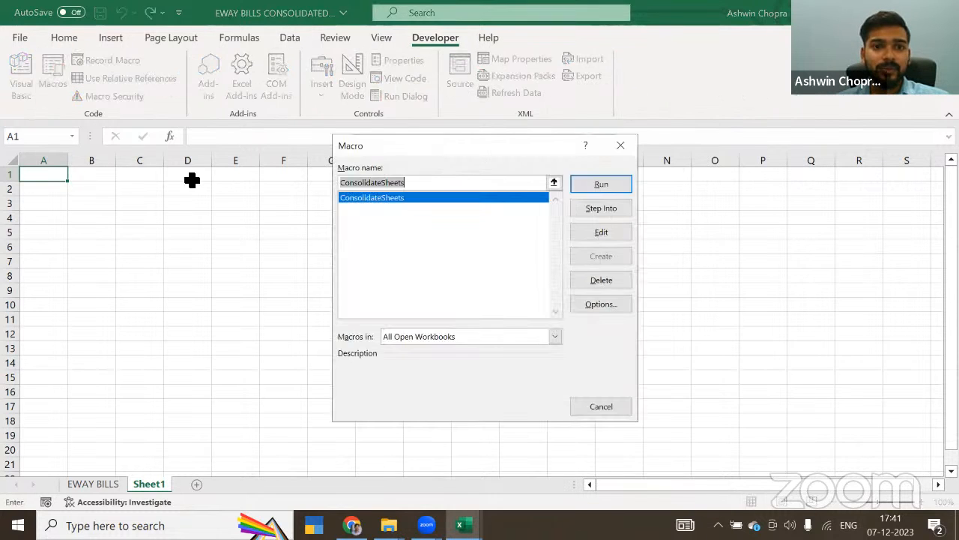
pyautogui.click(599, 184)
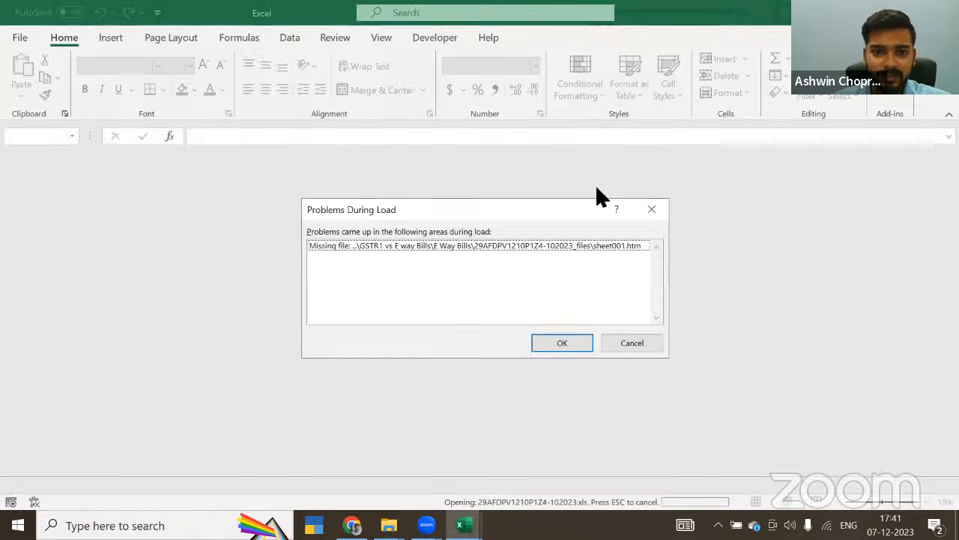
pyautogui.click(555, 341)
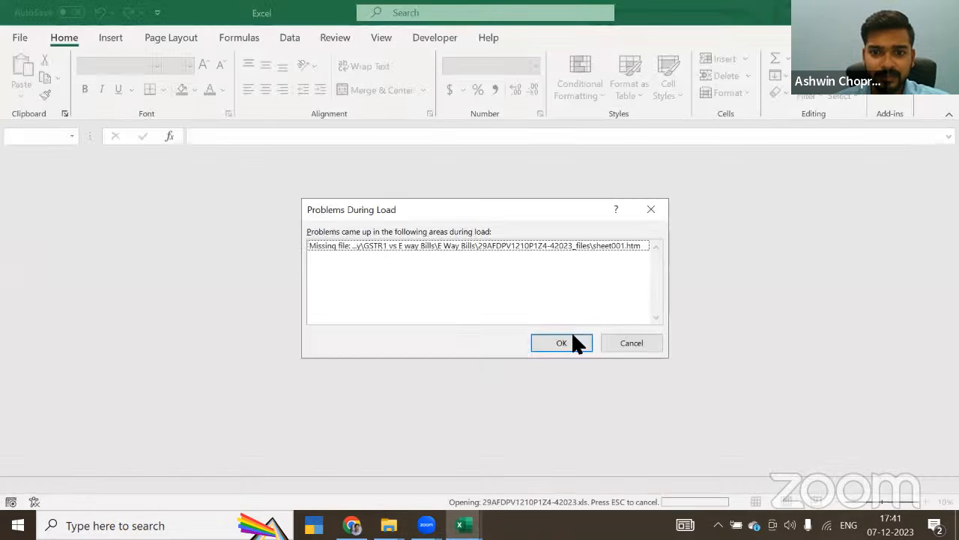
pyautogui.click(571, 342)
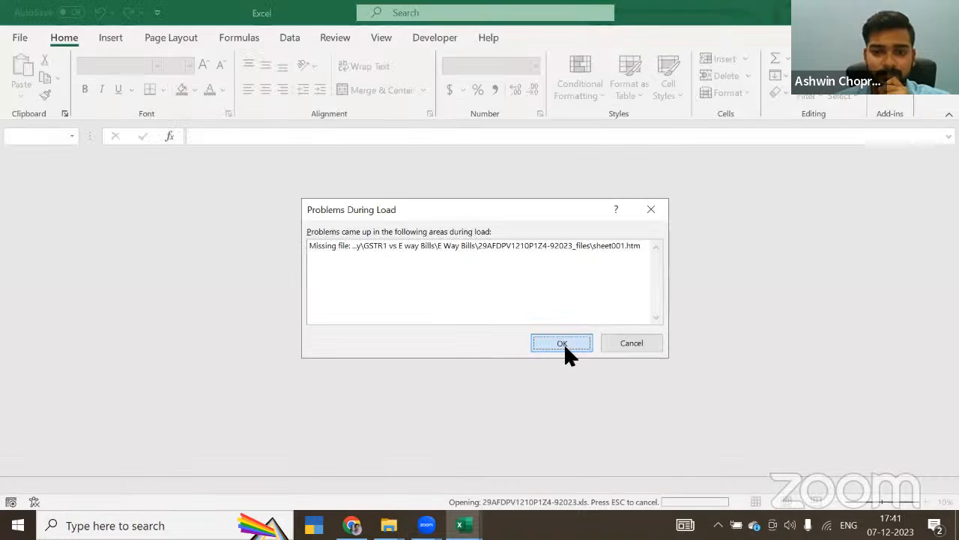
pyautogui.click(566, 345)
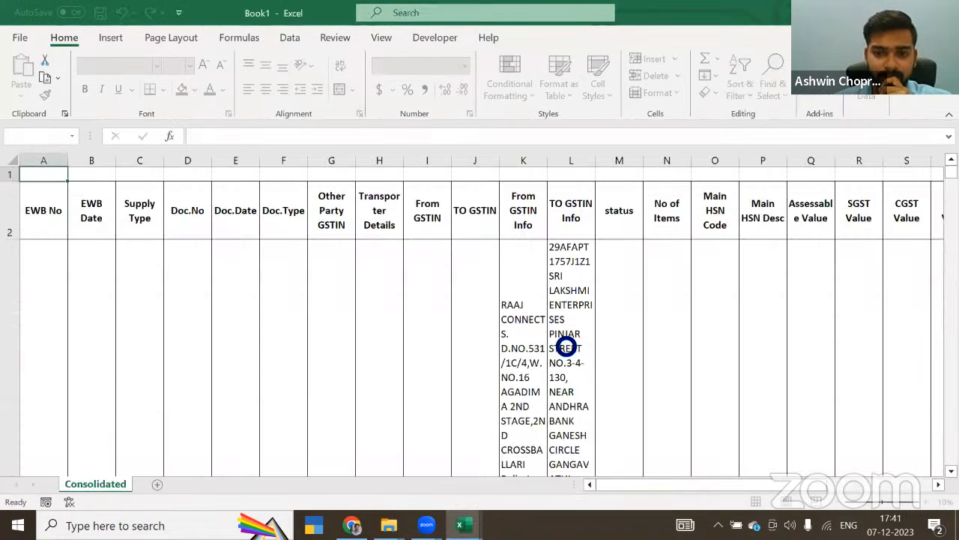
pyautogui.click(538, 322)
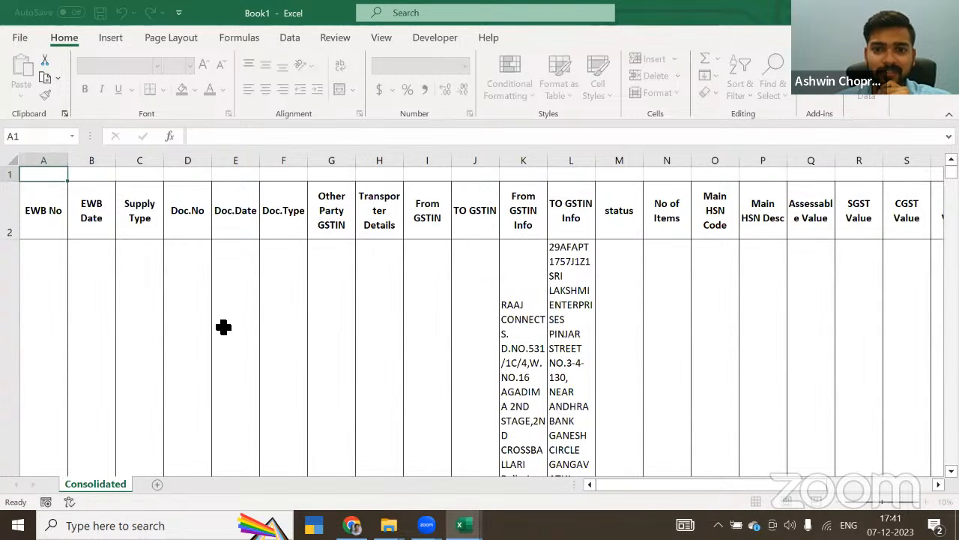
# Step: Widen the EWB Date column in the new workbook's Consolidated sheet so the full date and time fit
pyautogui.click(224, 327)
pyautogui.scroll(-5, 223, 327)
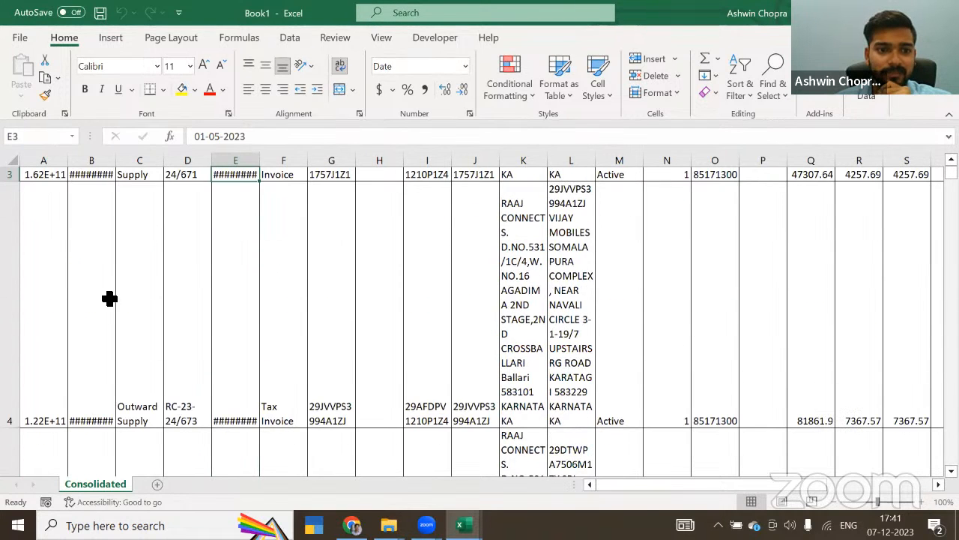
pyautogui.click(66, 299)
pyautogui.press('Up')
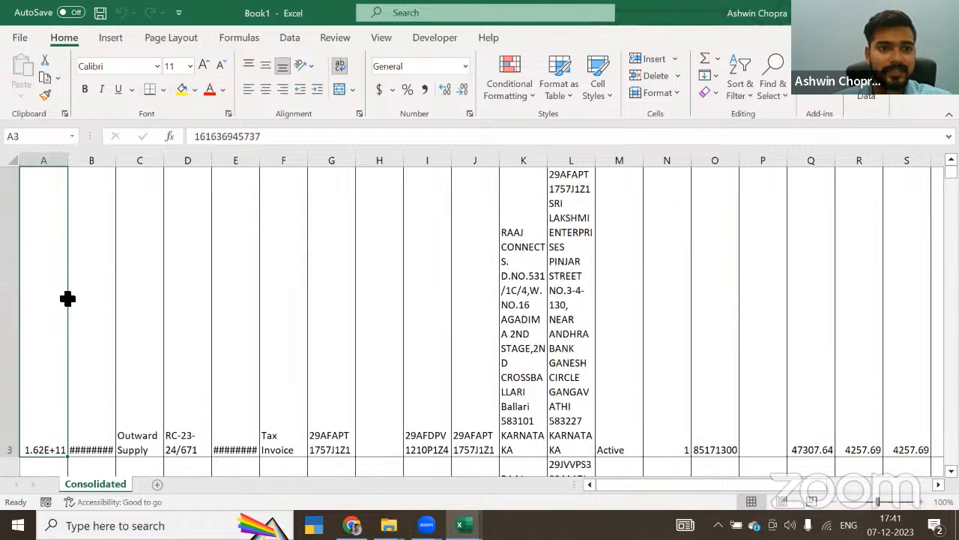
pyautogui.scroll(1, 68, 300)
pyautogui.moveTo(115, 166); pyautogui.dragTo(152, 166)
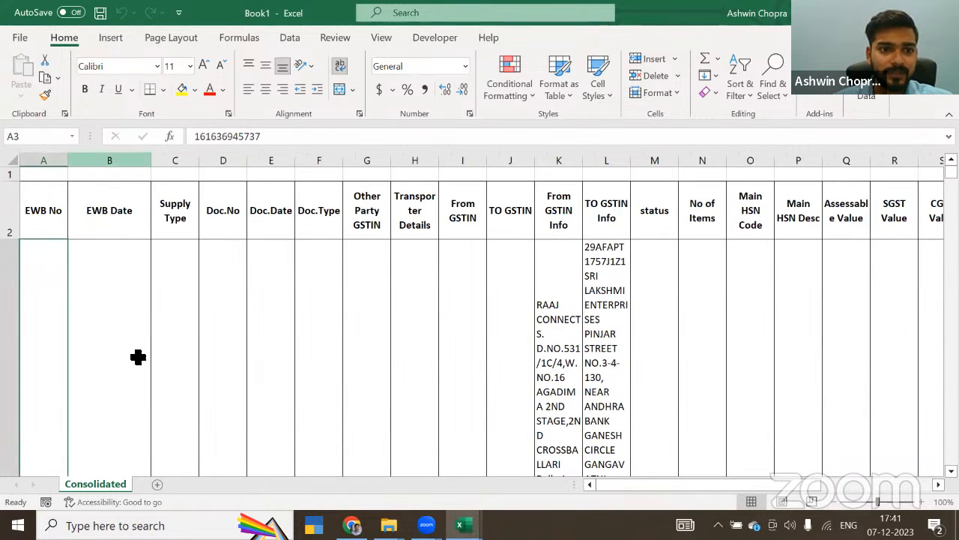
# Step: Examine the EWB Date entries down the Consolidated sheet to see which months the merged e-way bill data covers
pyautogui.click(138, 358)
pyautogui.press('Down')
pyautogui.press('Down')
pyautogui.press('Down')
pyautogui.press('Down')
pyautogui.press('Down')
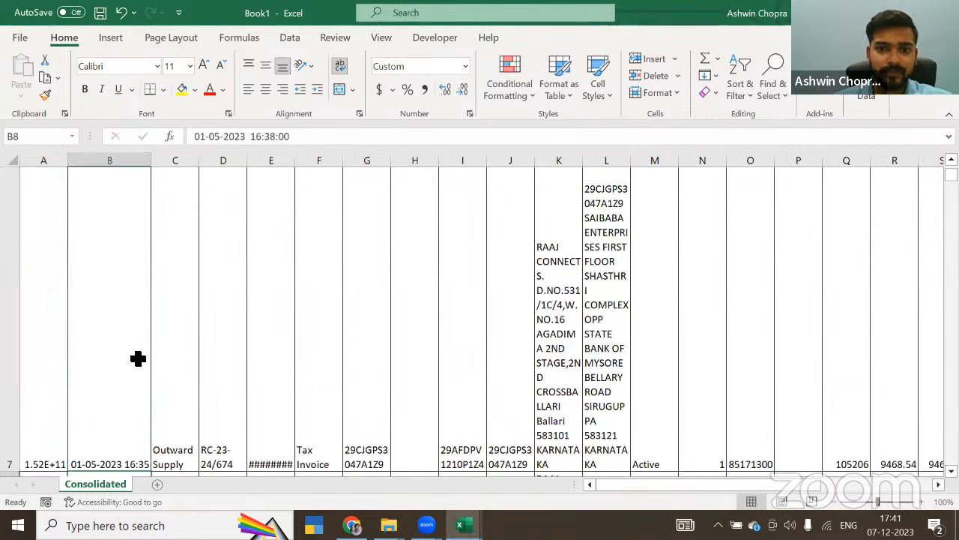
pyautogui.press('Down')
pyautogui.press('Down')
pyautogui.press('Down')
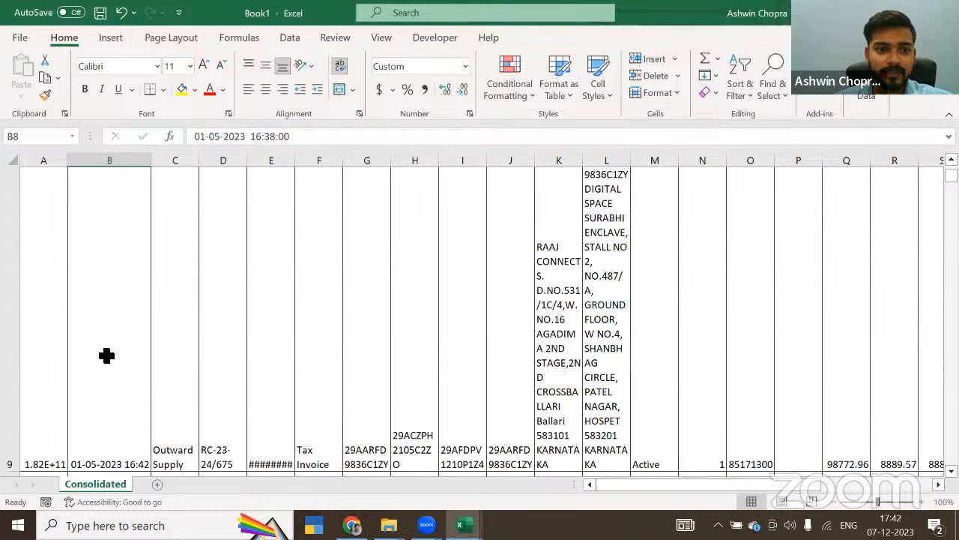
pyautogui.press('Down')
pyautogui.press('Down')
pyautogui.press('Down')
pyautogui.press('Down')
pyautogui.press('Down')
pyautogui.press('Down')
pyautogui.press('Down')
pyautogui.press('Down')
pyautogui.press('Down')
pyautogui.press('Down')
pyautogui.press('Down')
pyautogui.press('Down')
pyautogui.press('Down')
pyautogui.press('Down')
pyautogui.press('Down')
pyautogui.press('Down')
pyautogui.press('Down')
pyautogui.press('Down')
pyautogui.press('Down')
pyautogui.press('Down')
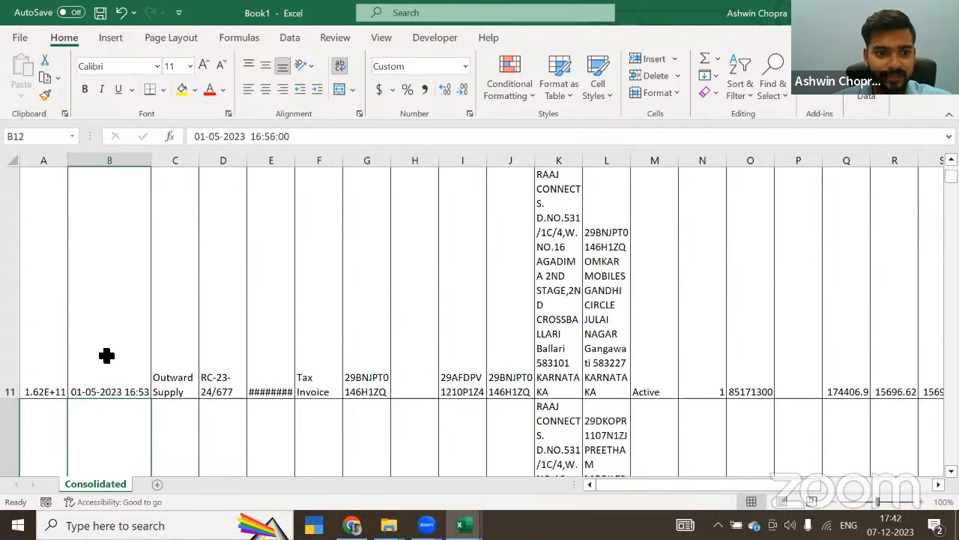
pyautogui.press('Down')
pyautogui.press('Down')
pyautogui.press('Down')
pyautogui.press('Down')
pyautogui.press('Down')
pyautogui.press('Down')
pyautogui.press('Down')
pyautogui.press('Down')
pyautogui.press('Down')
pyautogui.press('Down')
pyautogui.press('Down')
pyautogui.press('Down')
pyautogui.press('Down')
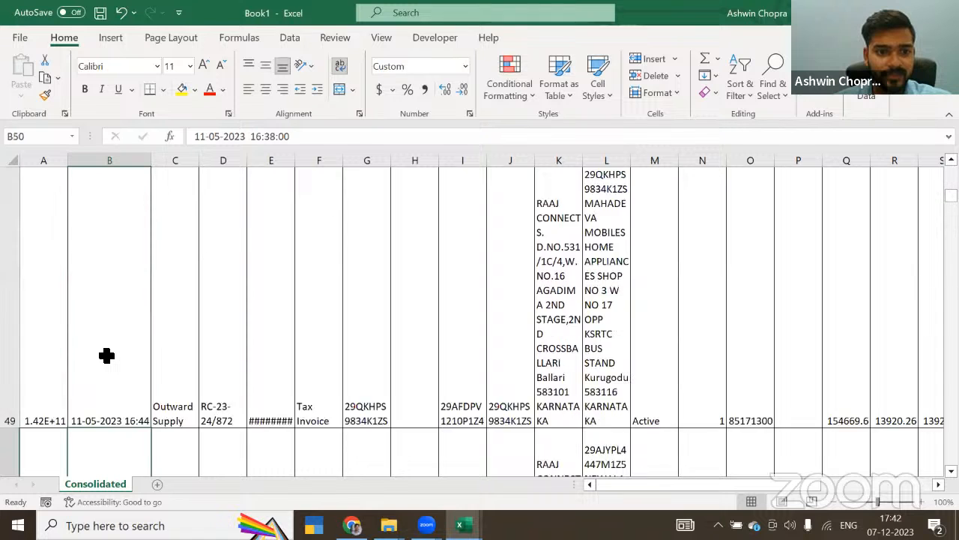
pyautogui.hotkey('ctrl', 'Down')
pyautogui.press('Down')
pyautogui.press('Up')
pyautogui.press('Up')
pyautogui.press('Up')
pyautogui.press('Up')
pyautogui.press('Up')
pyautogui.press('Up')
pyautogui.press('Up')
pyautogui.press('Up')
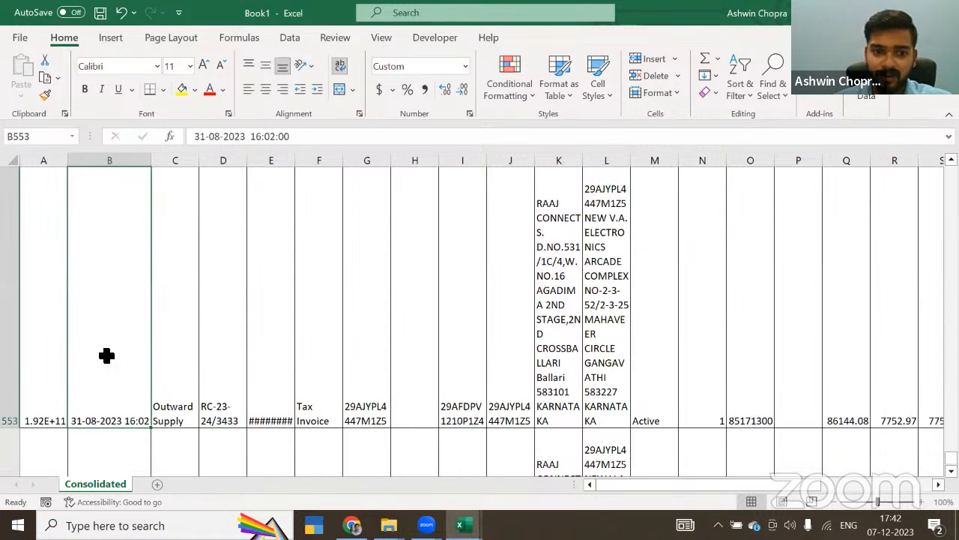
pyautogui.press('Up')
pyautogui.press('Up')
pyautogui.press('Up')
pyautogui.press('Up')
pyautogui.press('Up')
pyautogui.press('Up')
pyautogui.press('Up')
pyautogui.press('Up')
pyautogui.press('Up')
pyautogui.press('Up')
pyautogui.press('Up')
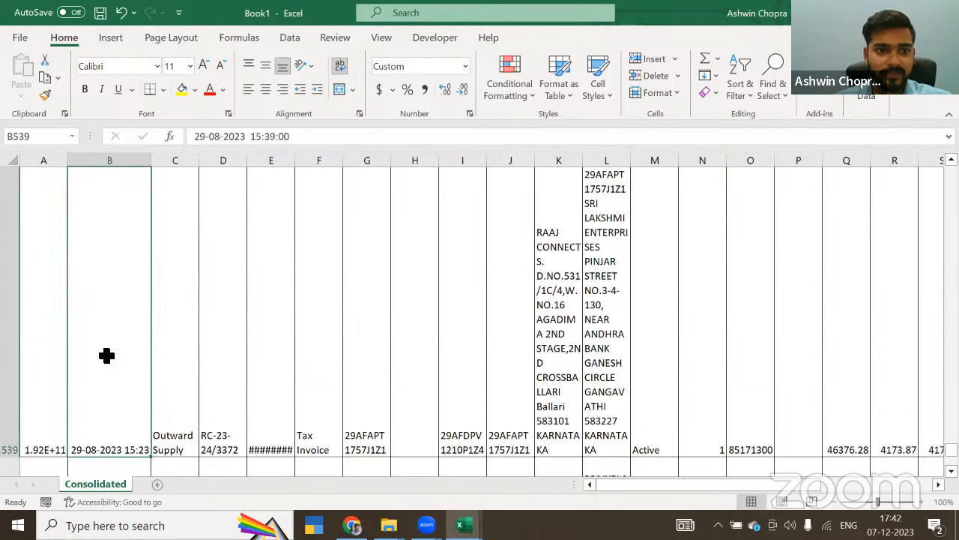
pyautogui.press('Up')
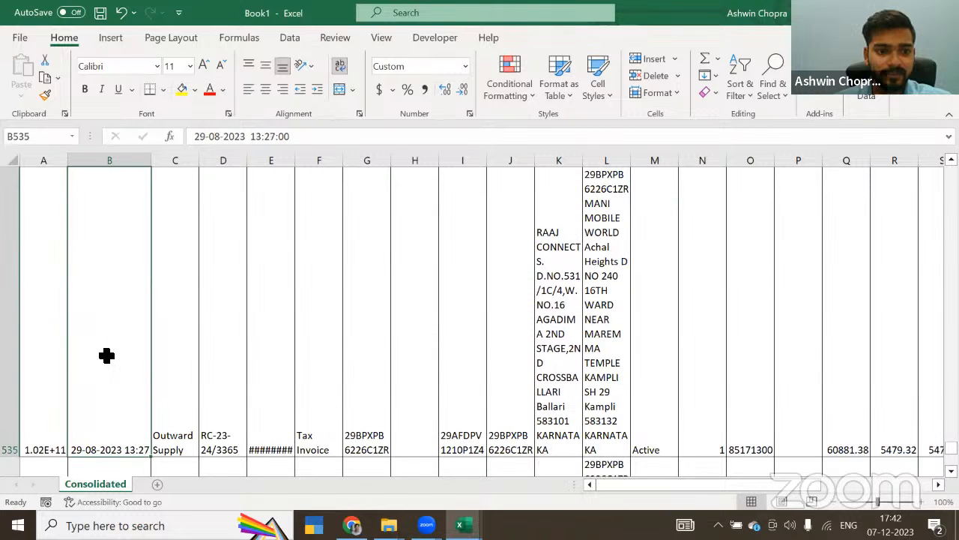
pyautogui.press('Up')
pyautogui.press('Up')
pyautogui.press('Up')
pyautogui.press('Up')
pyautogui.press('Up')
pyautogui.press('Up')
pyautogui.press('Up')
pyautogui.press('Up')
pyautogui.press('Up')
pyautogui.press('Up')
pyautogui.press('Up')
pyautogui.press('Up')
pyautogui.press('Up')
pyautogui.press('Up')
pyautogui.press('Up')
pyautogui.press('Up')
pyautogui.press('Up')
pyautogui.press('Up')
pyautogui.press('Up')
pyautogui.press('Up')
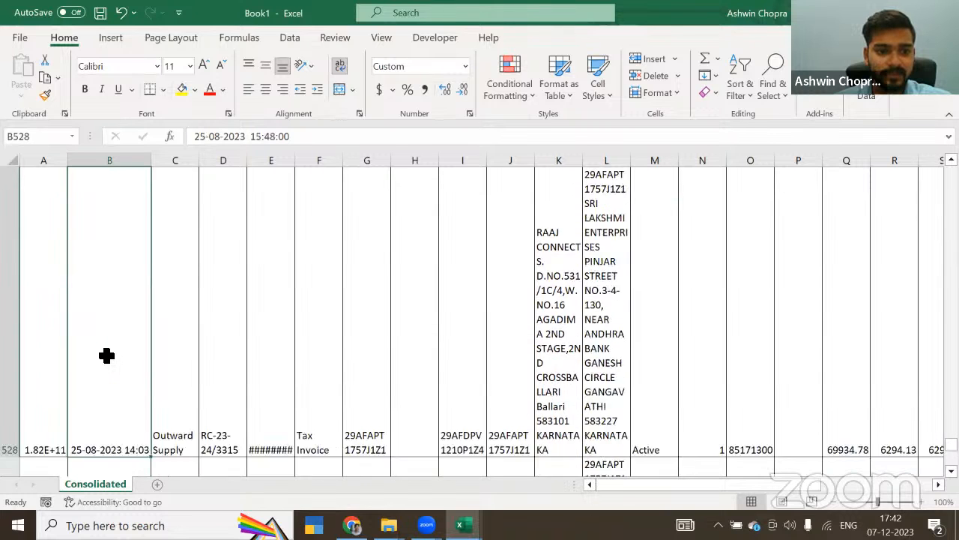
pyautogui.press('Up')
pyautogui.hotkey('ctrl', 'Up')
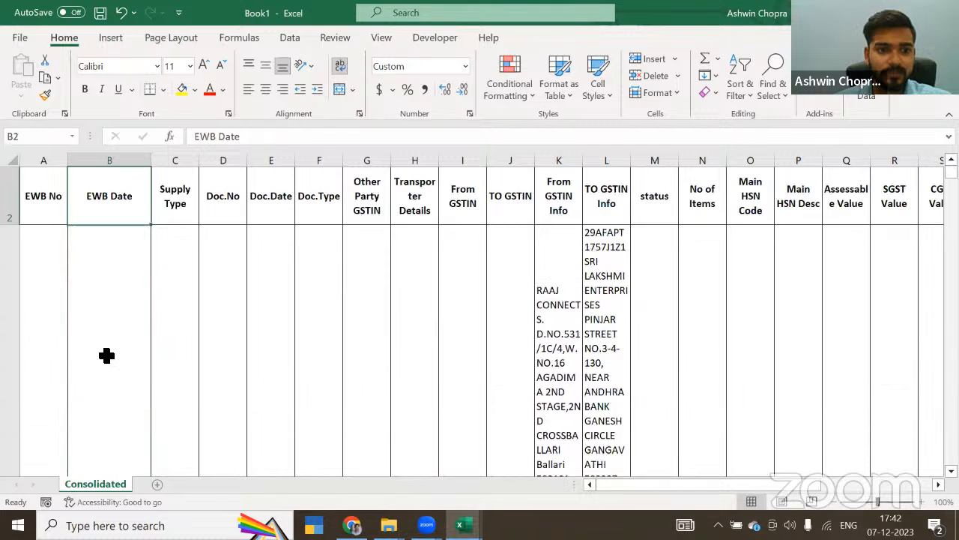
# Step: Add filters to the header row of the Consolidated sheet and examine the months listed in the EWB Date filter
pyautogui.press('Up')
pyautogui.hotkey('ctrl', 'shift', 'l')
pyautogui.press('Return')
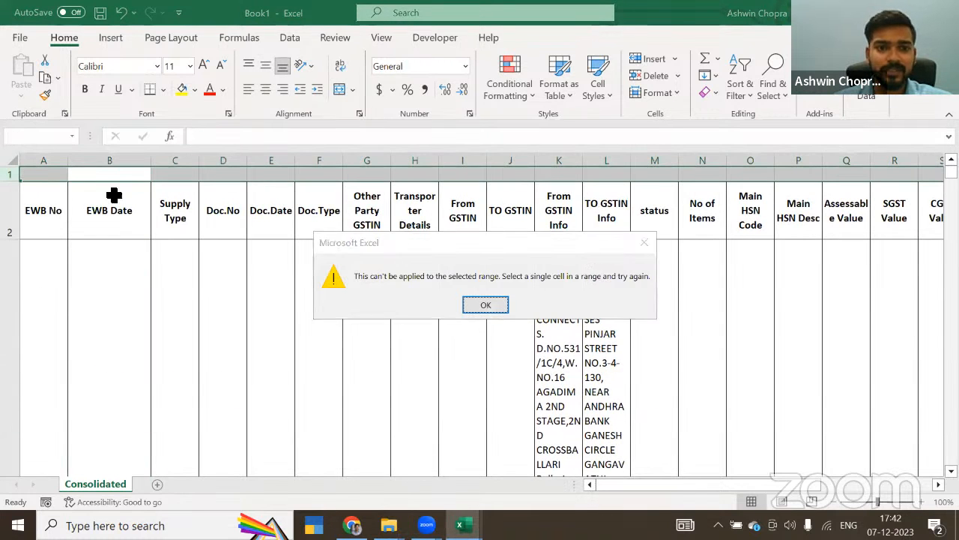
pyautogui.click(10, 209)
pyautogui.hotkey('ctrl', 'shift', 'l')
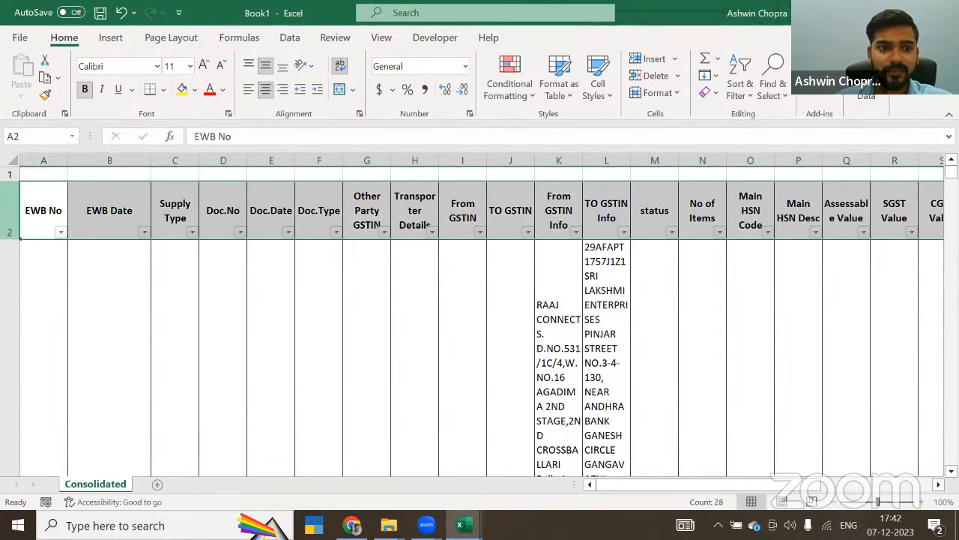
pyautogui.click(132, 225)
pyautogui.hotkey('alt', 'Down')
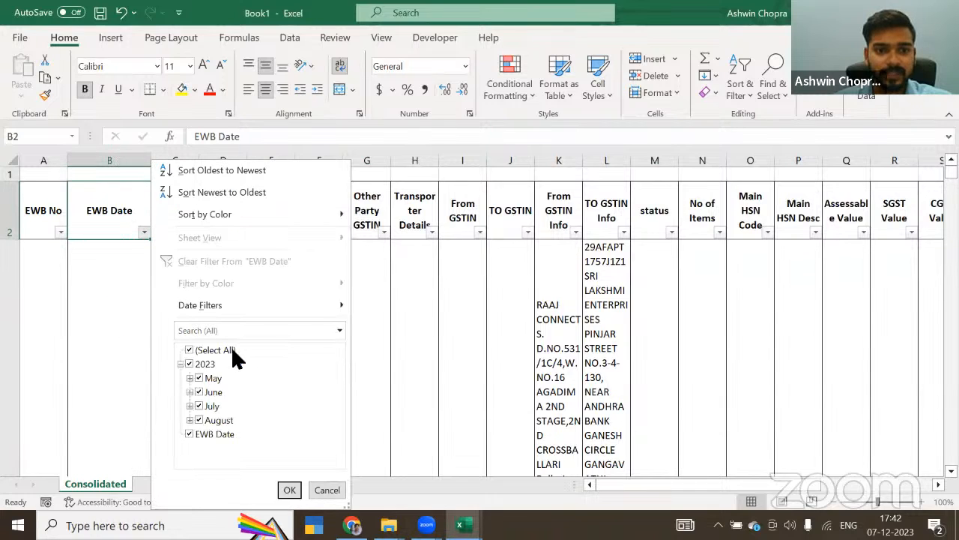
pyautogui.click(330, 491)
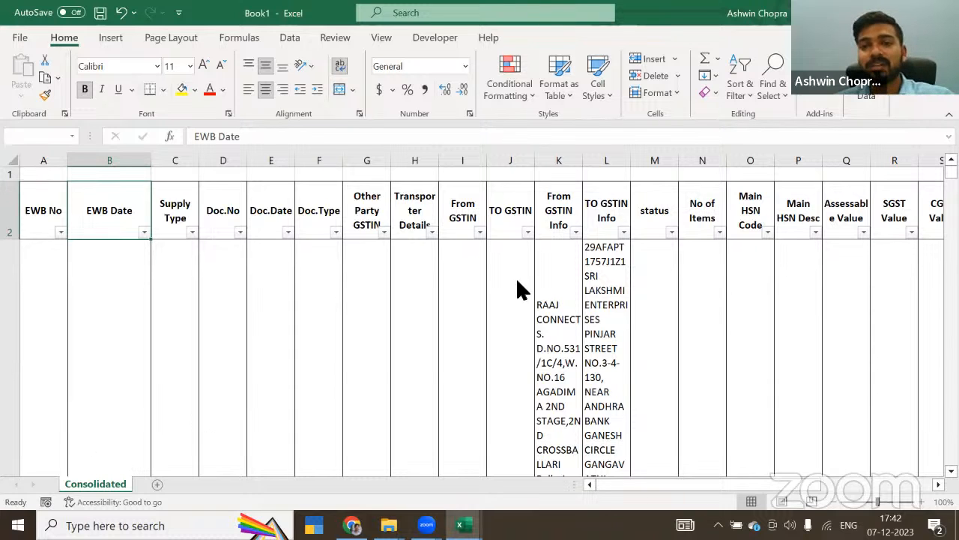
# Step: Close the new workbook with the Consolidated sheet and show the EWAY BILLS sheet in EWAY BILLS CONSOLIDATED.xlsx
pyautogui.hotkey('ctrl', 'w')
pyautogui.click(527, 342)
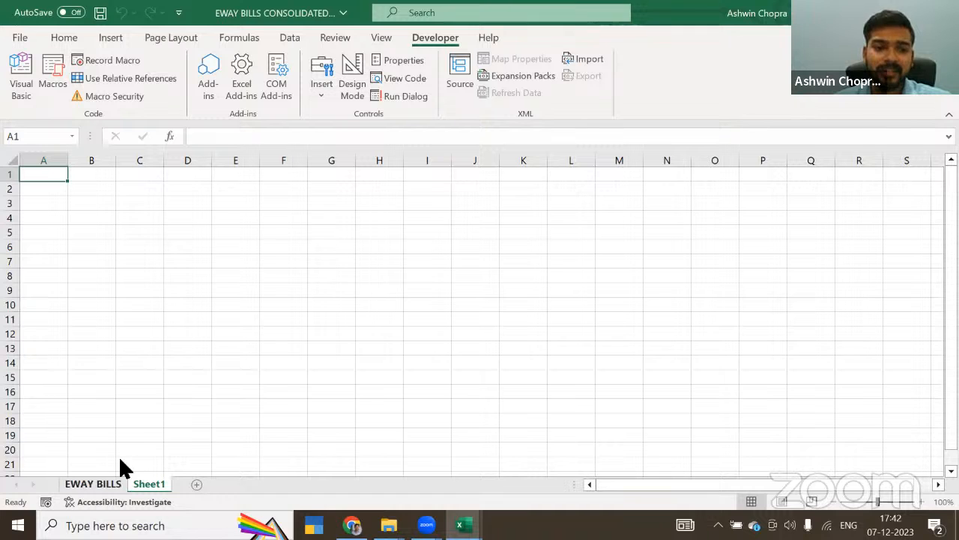
pyautogui.click(90, 483)
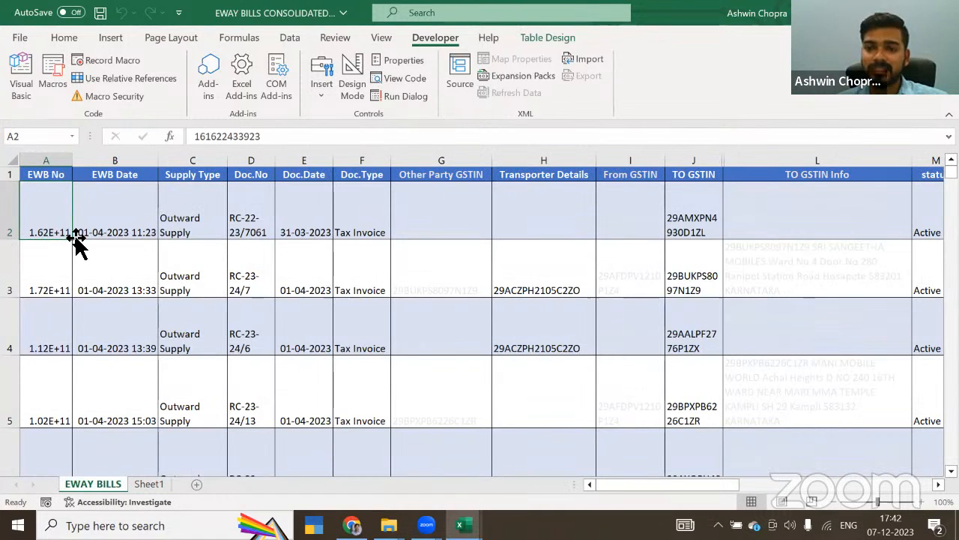
pyautogui.hotkey('alt', 'F11')
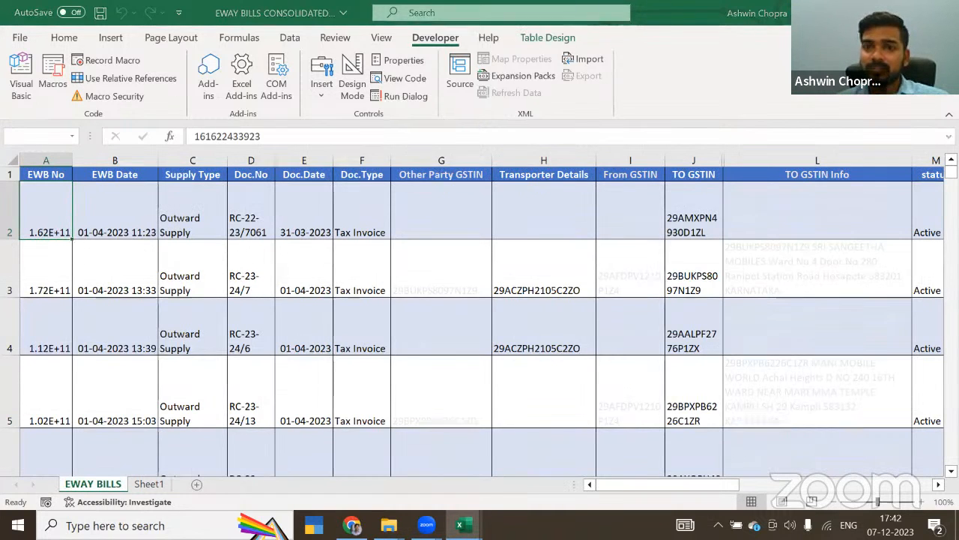
# Step: Switch to File Explorer and open TOOL.xlsx from the GSTR1 vs E way Bills folder
pyautogui.hotkey('alt', 'Tab')
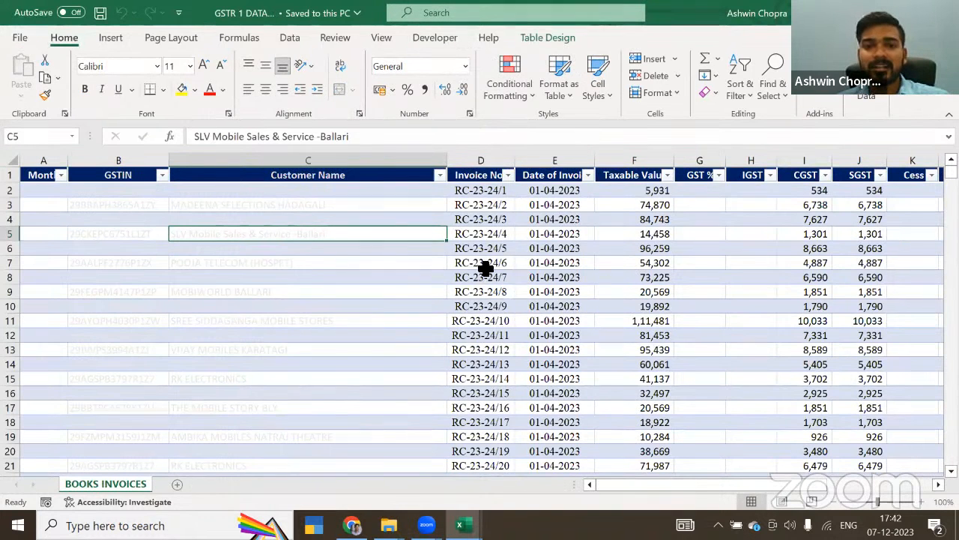
pyautogui.hotkey('alt', 'Tab')
pyautogui.hotkey('alt', 'Tab')
pyautogui.hotkey('alt', 'Tab')
pyautogui.hotkey('alt', 'Tab')
pyautogui.hotkey('alt', 'Tab')
pyautogui.hotkey('alt', 'Tab')
pyautogui.hotkey('alt', 'Tab')
pyautogui.hotkey('alt', 'Tab')
pyautogui.hotkey('alt', 'Tab')
pyautogui.hotkey('alt', 'Tab')
pyautogui.hotkey('alt', 'Tab')
pyautogui.hotkey('alt', 'Tab')
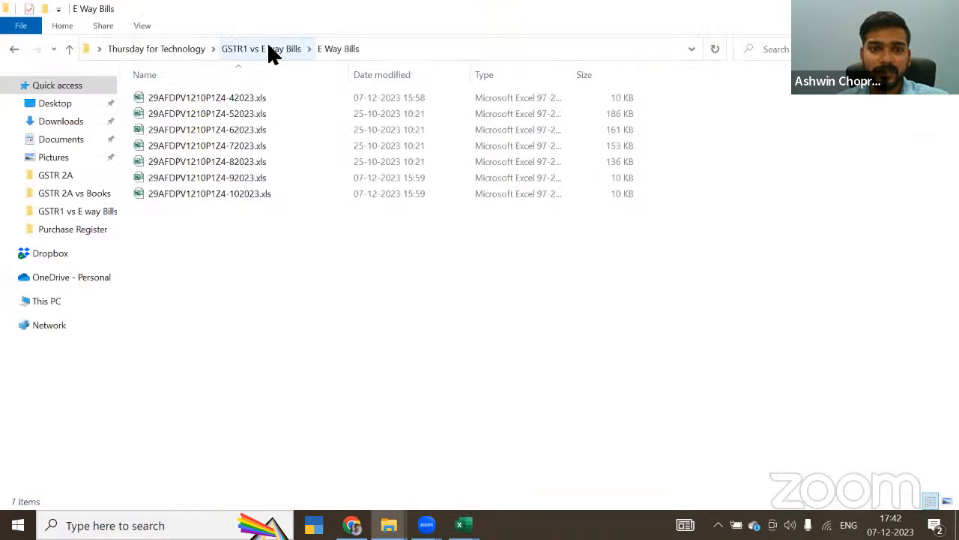
pyautogui.click(267, 44)
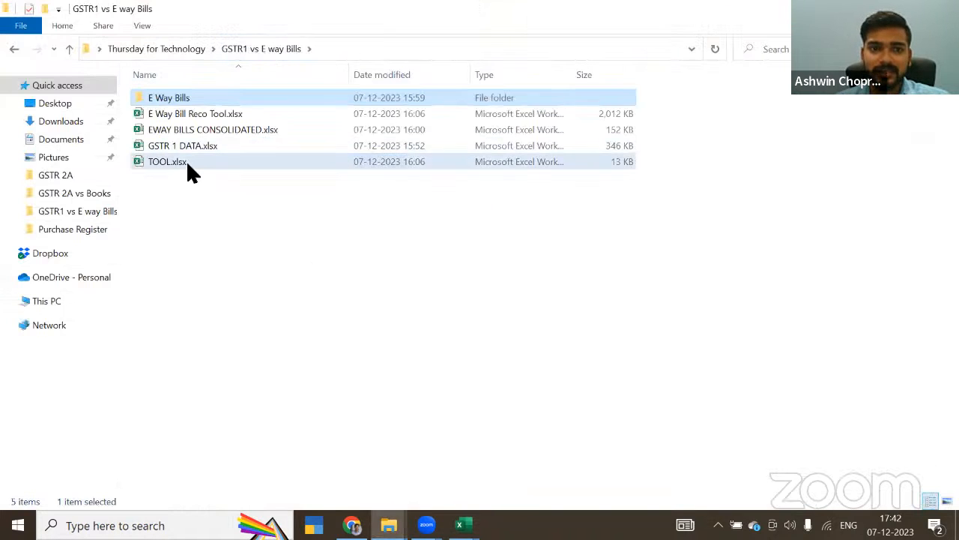
pyautogui.click(187, 165)
pyautogui.hotkey('alt', 'Tab')
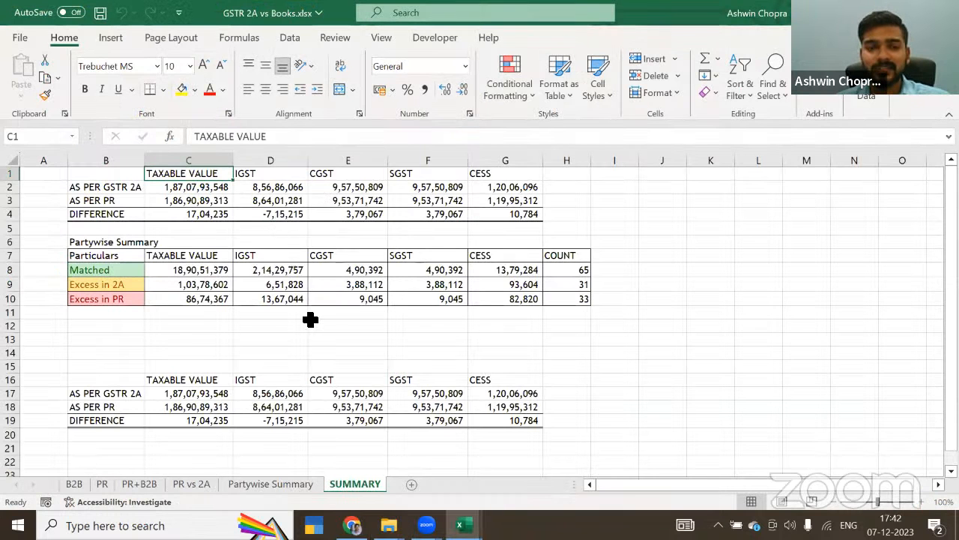
pyautogui.click(338, 339)
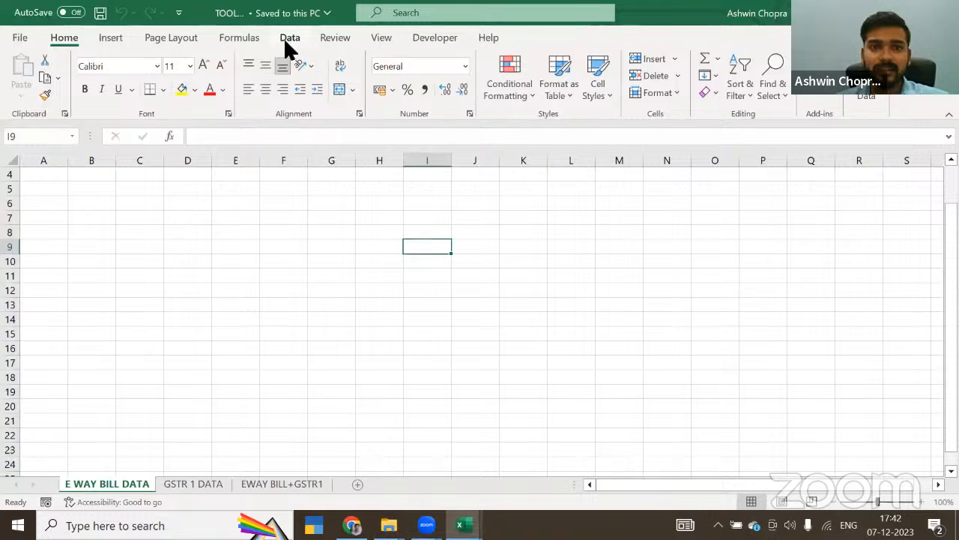
# Step: Start a data import from an Excel workbook and browse to the GSTR1 vs E way Bills folder
pyautogui.click(286, 42)
pyautogui.click(17, 83)
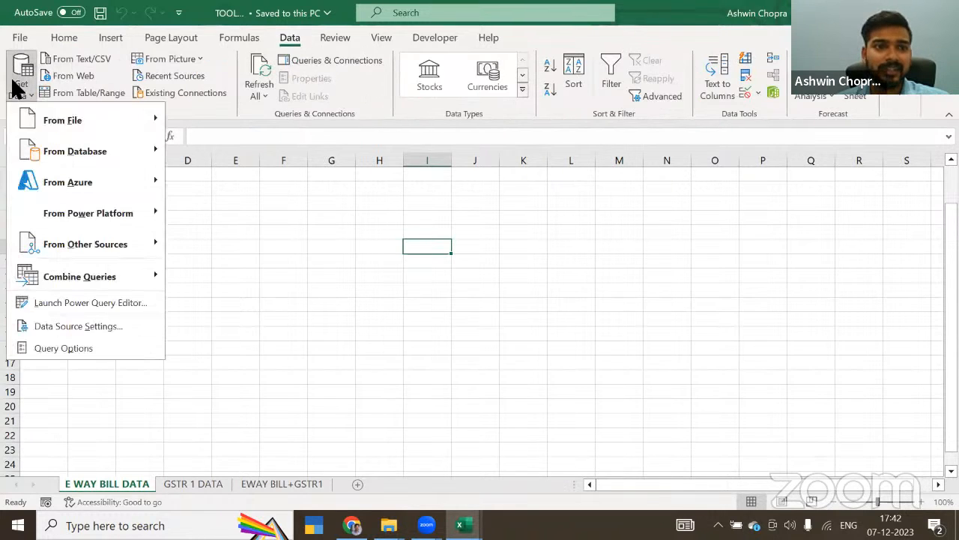
pyautogui.moveTo(75, 126)
pyautogui.click(238, 122)
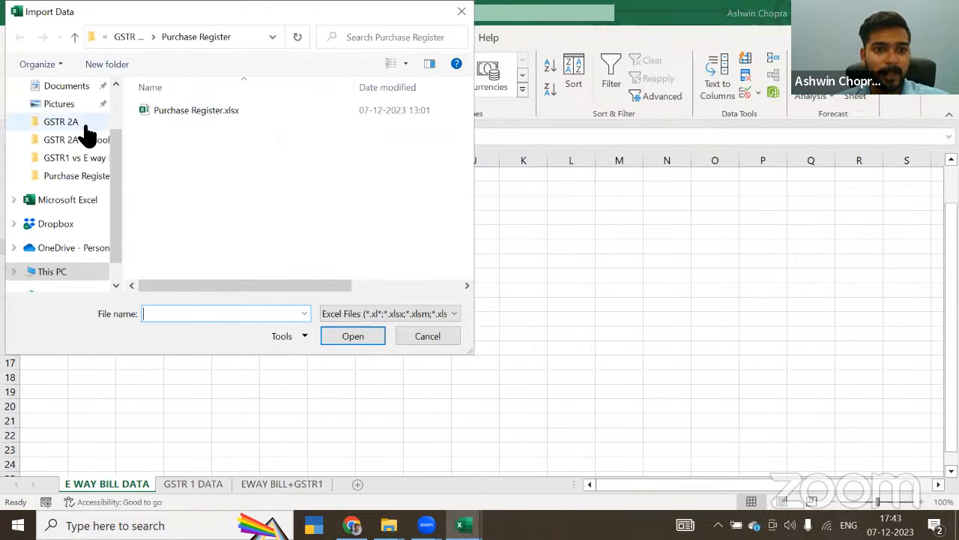
pyautogui.scroll(1, 86, 133)
pyautogui.click(131, 36)
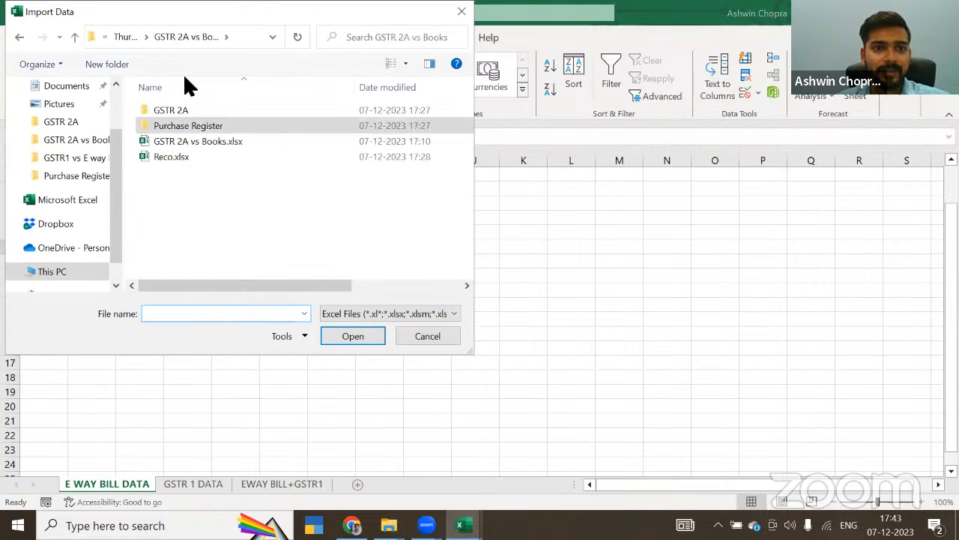
pyautogui.click(132, 37)
pyautogui.doubleClick(194, 125)
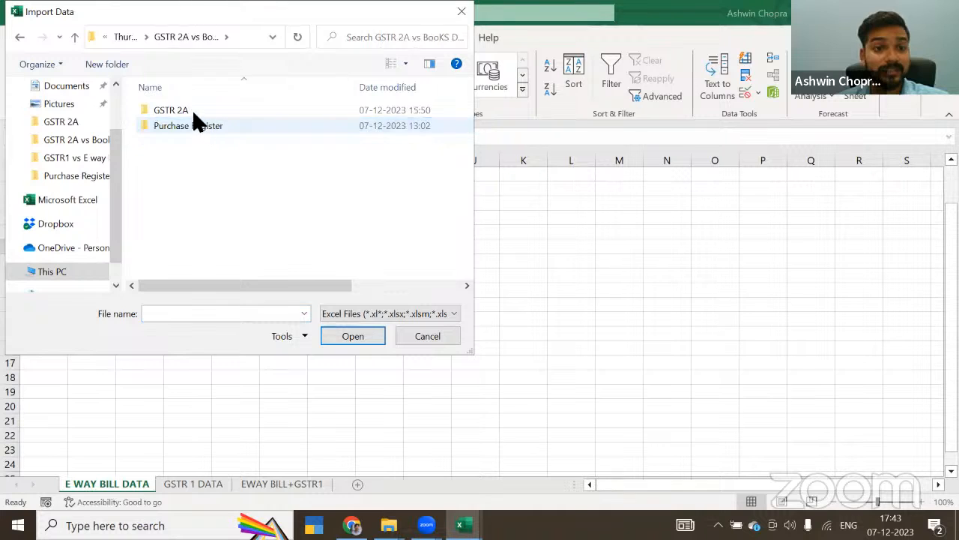
pyautogui.click(126, 37)
pyautogui.doubleClick(216, 141)
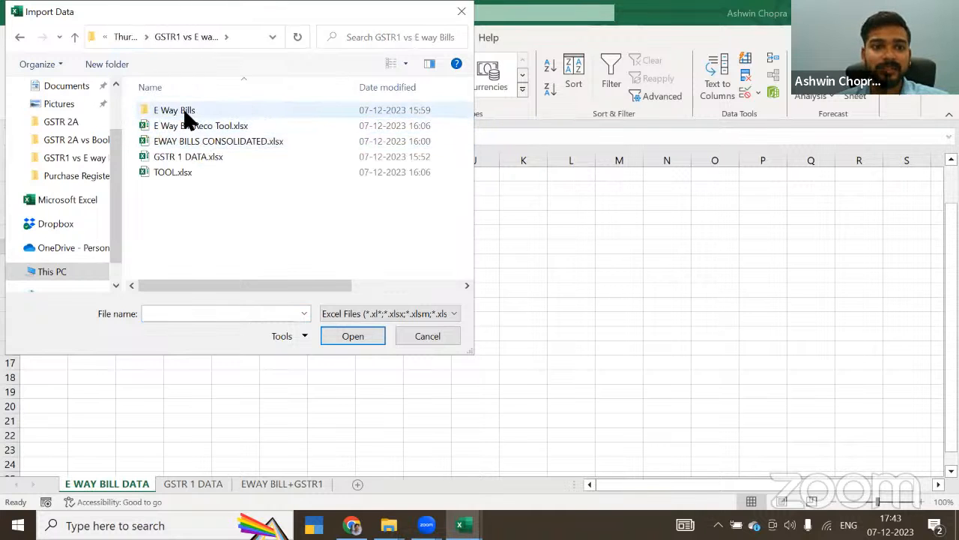
# Step: Import EWAY BILLS CONSOLIDATED.xlsx and load its EWAYBILLS table into a new sheet of TOOL.xlsx
pyautogui.click(186, 116)
pyautogui.press('Return')
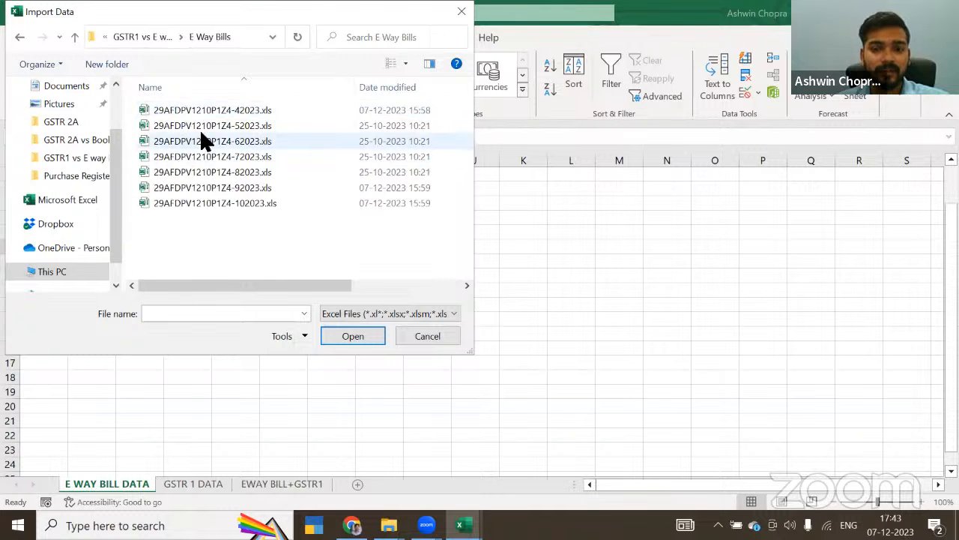
pyautogui.press('BackSpace')
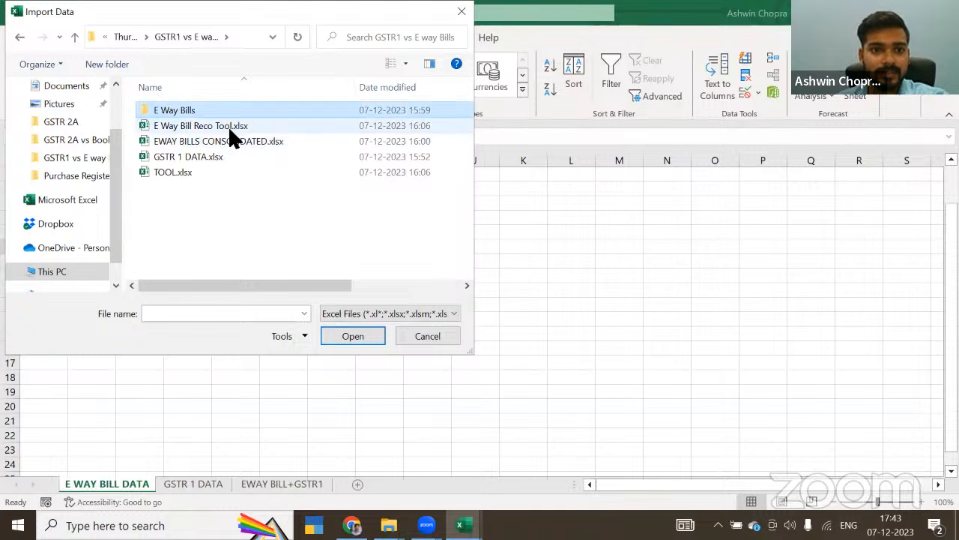
pyautogui.click(229, 140)
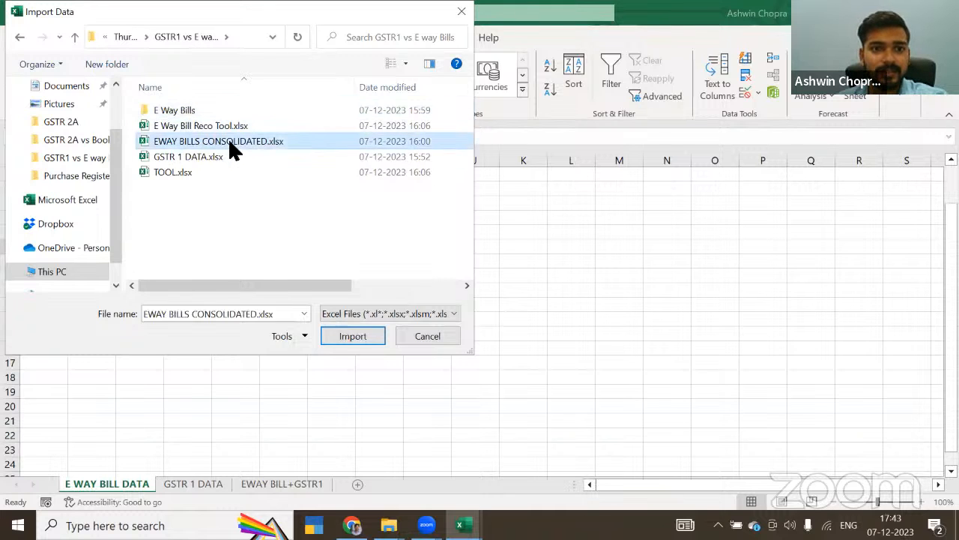
pyautogui.click(358, 336)
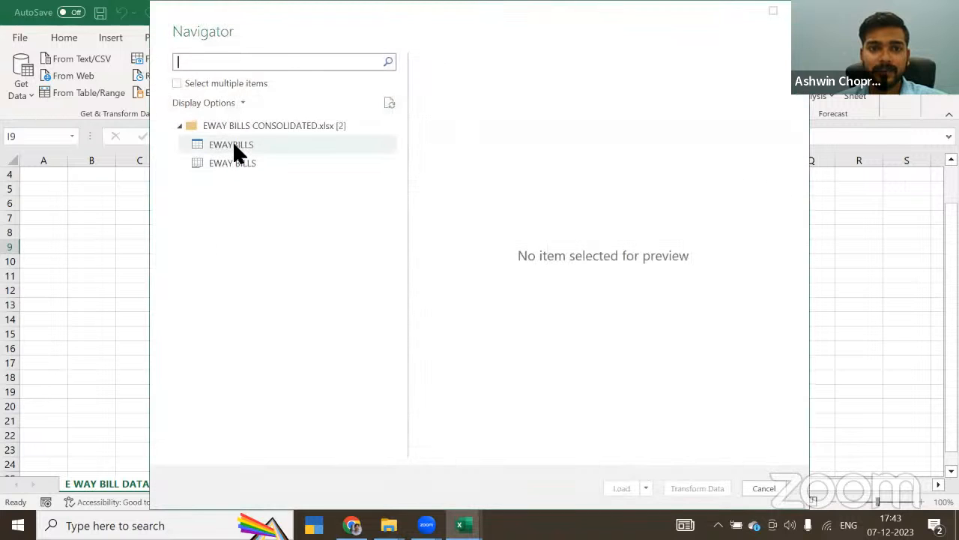
pyautogui.click(234, 147)
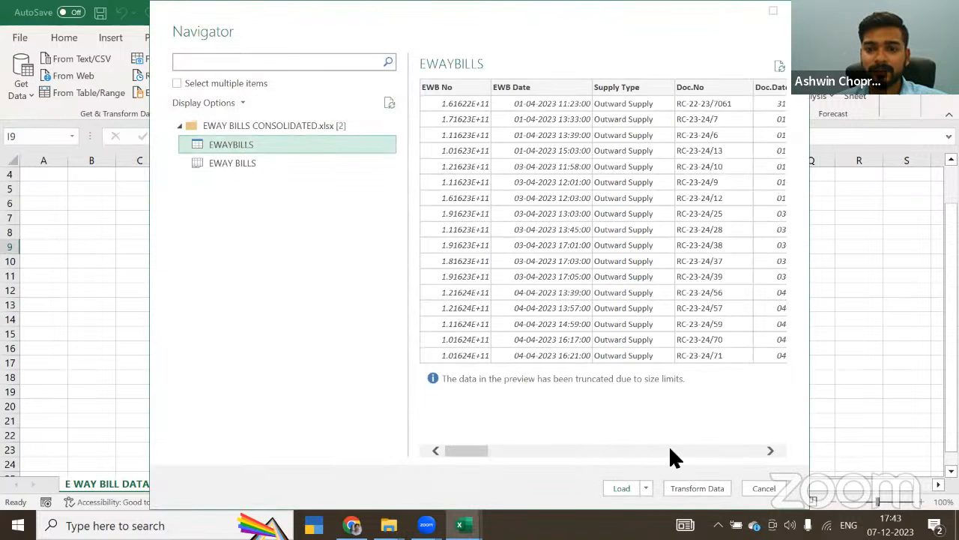
pyautogui.click(620, 487)
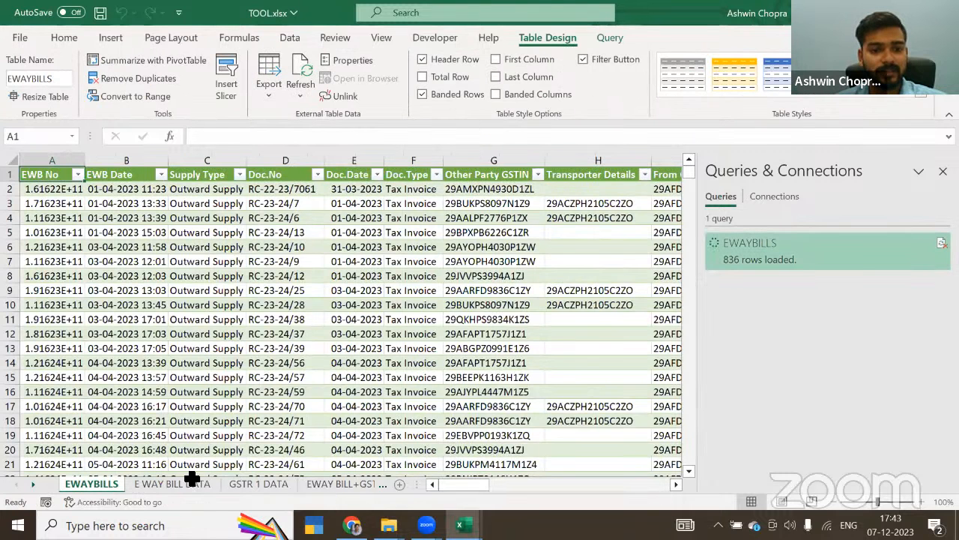
# Step: Delete the empty E WAY BILL DATA sheet from TOOL.xlsx and confirm the deletion
pyautogui.rightClick(184, 482)
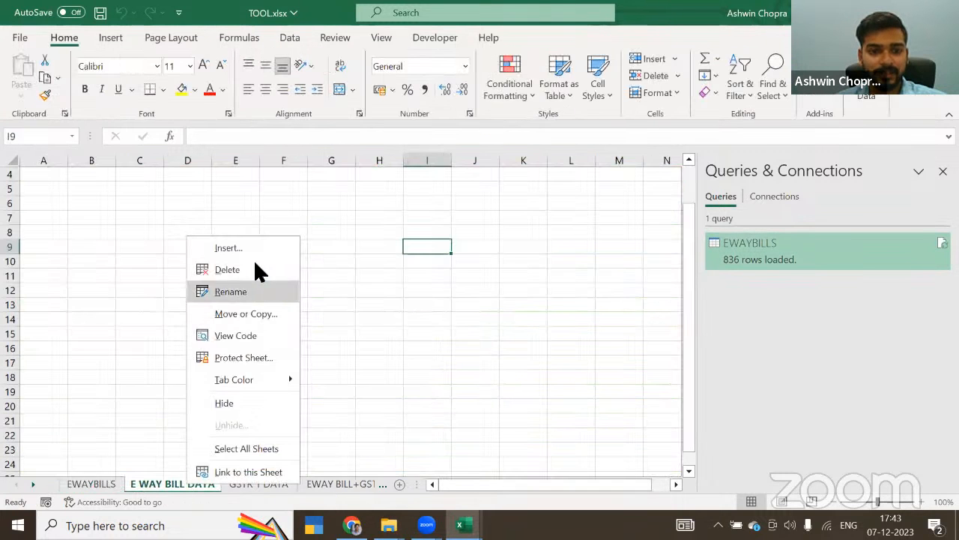
pyautogui.click(254, 270)
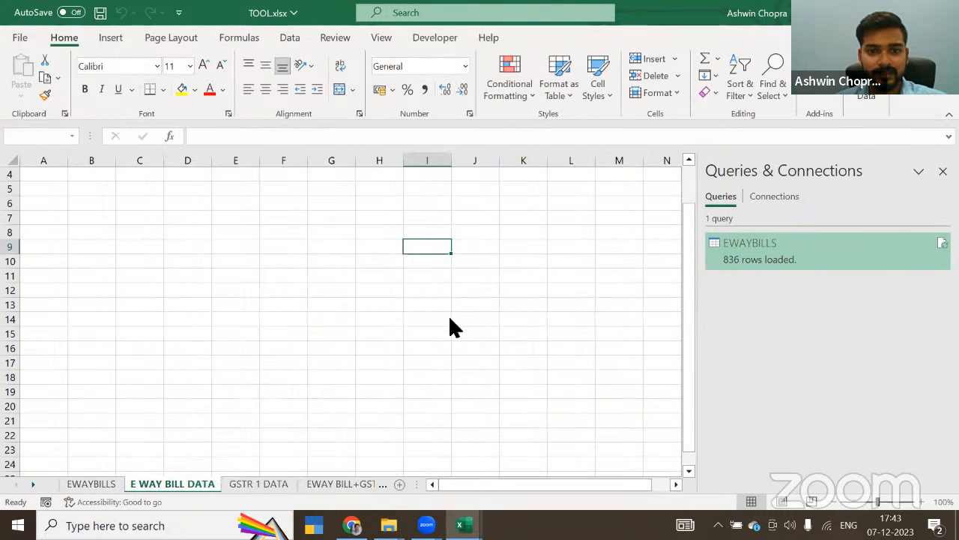
pyautogui.click(450, 305)
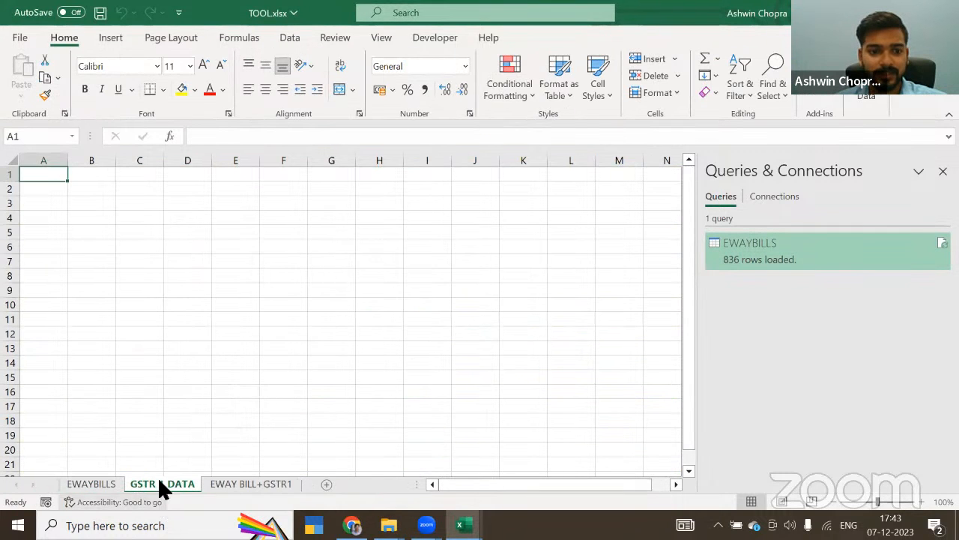
# Step: Import GSTR 1 DATA.xlsx from the GSTR1 vs E way Bills folder and load its BOOKS table into a new sheet
pyautogui.click(303, 36)
pyautogui.click(20, 88)
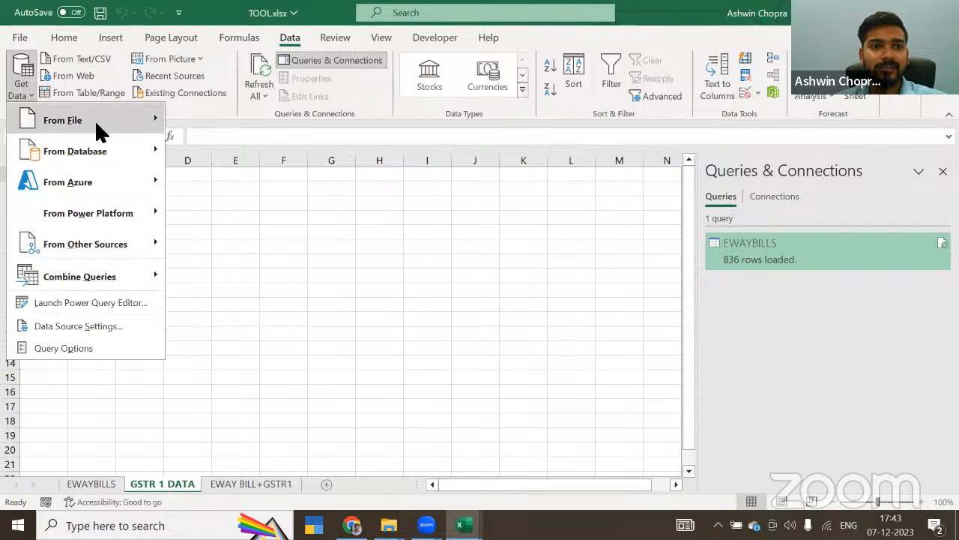
pyautogui.moveTo(94, 119)
pyautogui.click(213, 119)
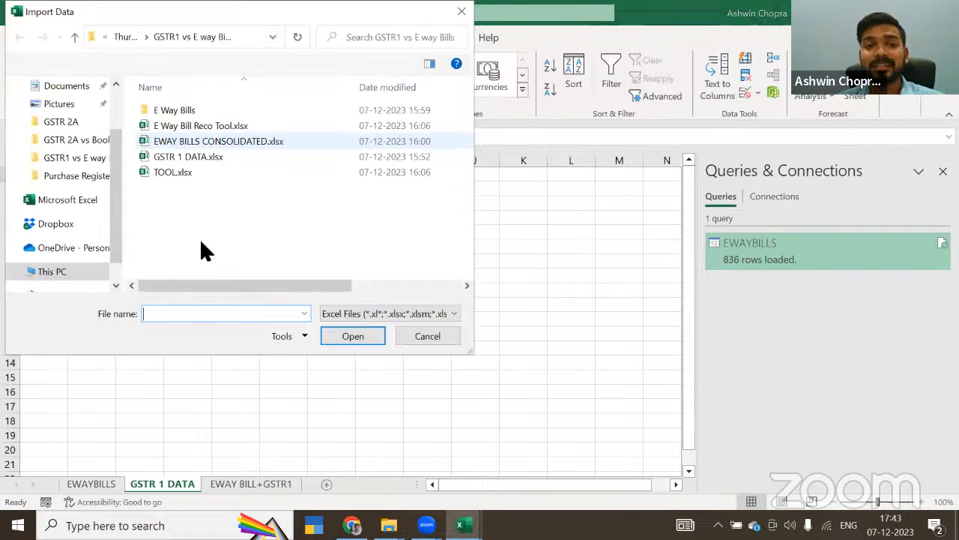
pyautogui.click(183, 157)
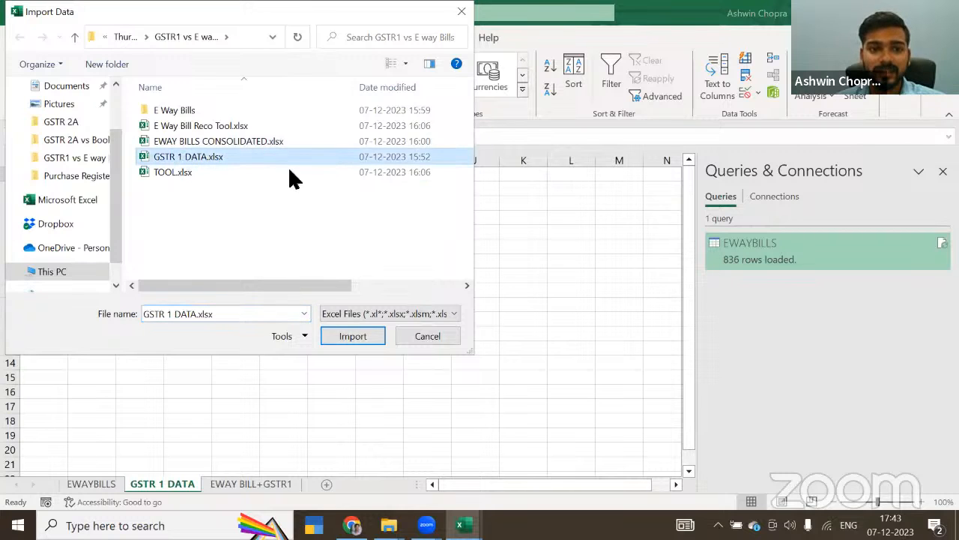
pyautogui.click(359, 334)
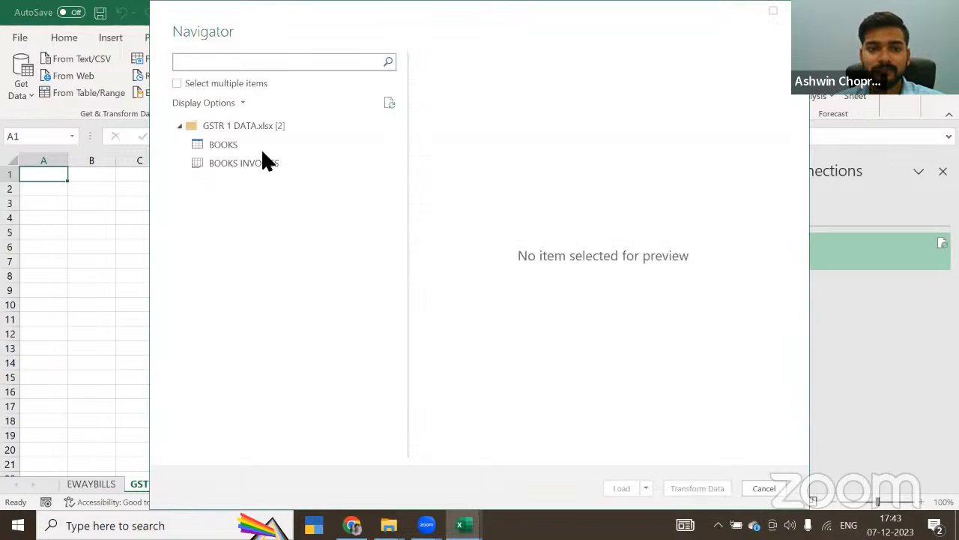
pyautogui.click(243, 144)
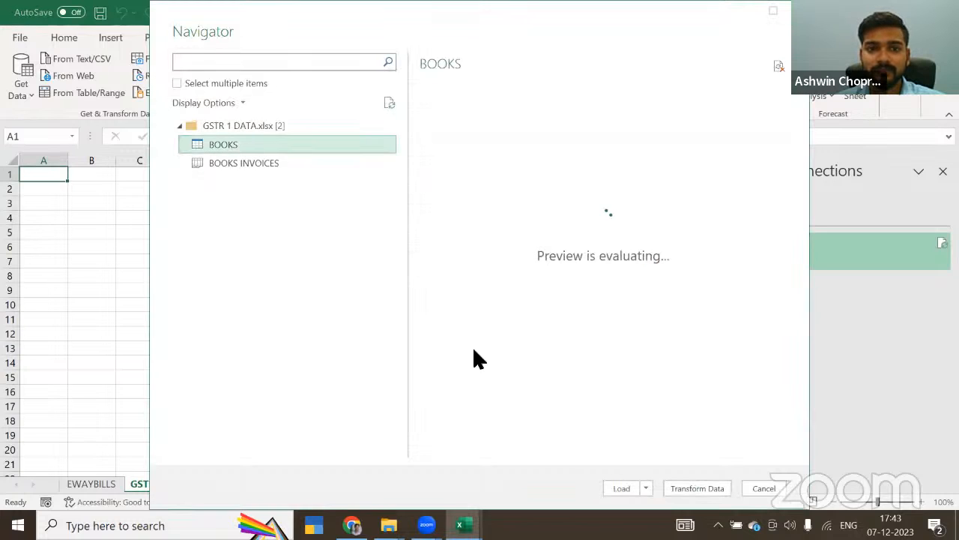
pyautogui.click(625, 487)
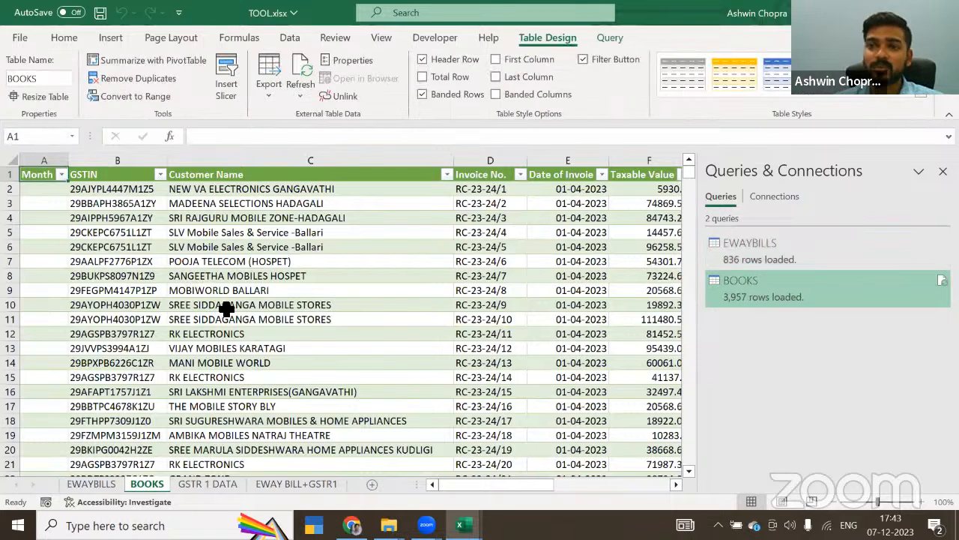
# Step: Combine the queries by appending EWAYBILLS as the second table to BOOKS
pyautogui.click(299, 37)
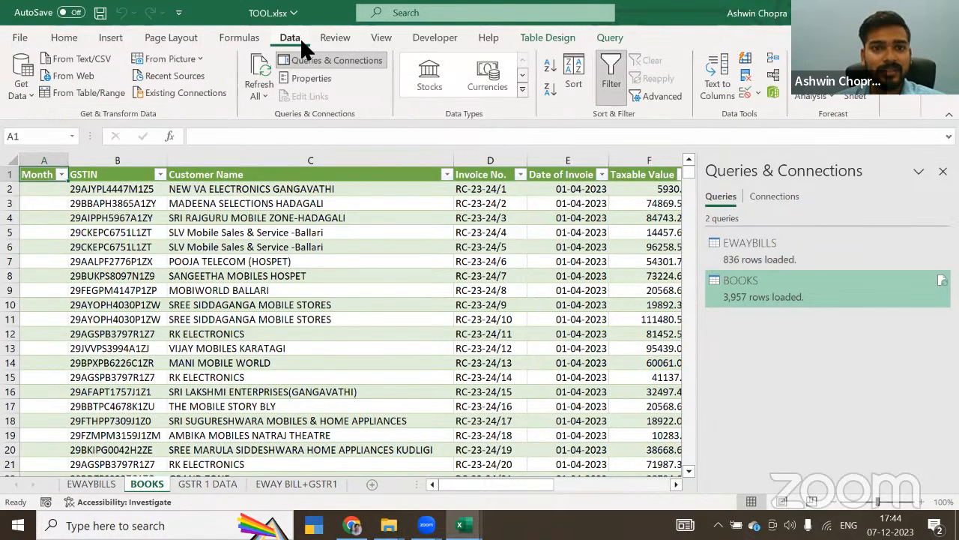
pyautogui.click(23, 75)
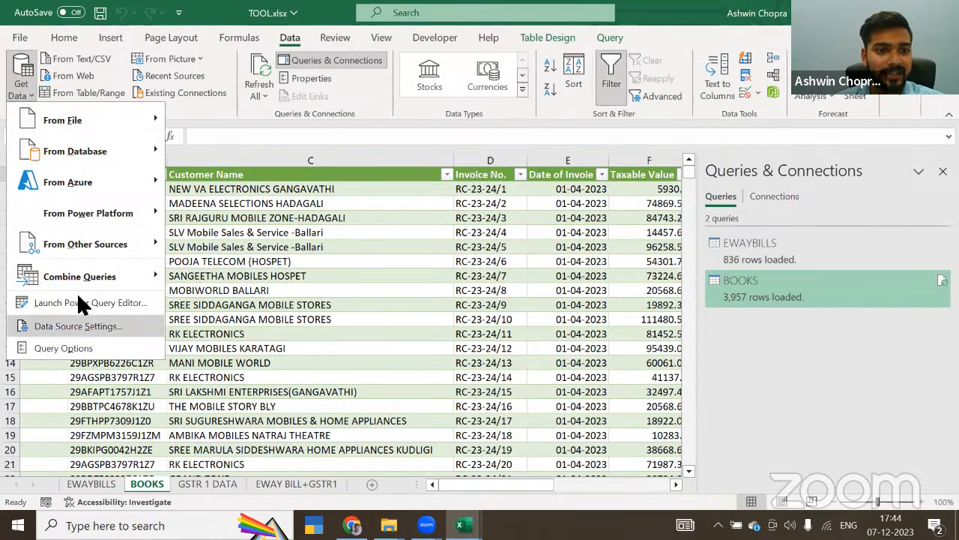
pyautogui.moveTo(75, 271)
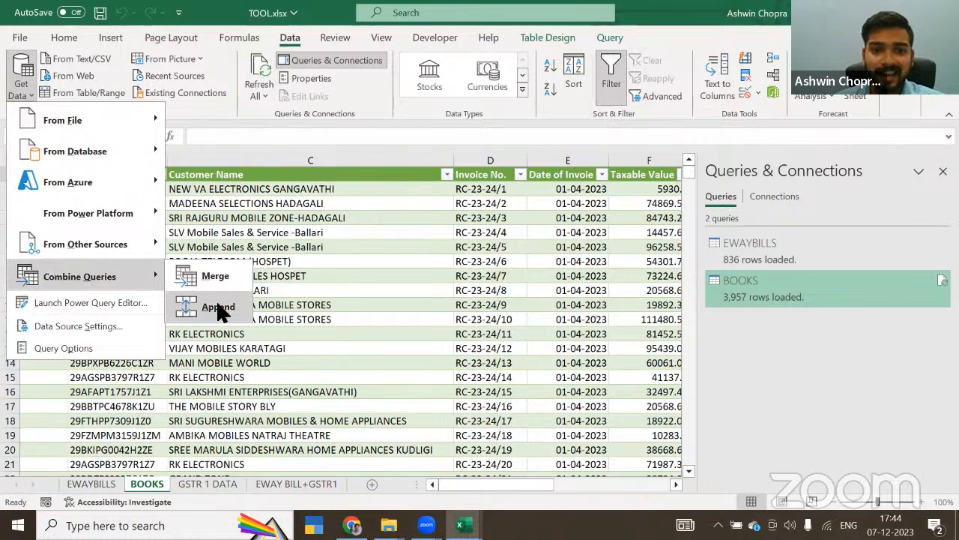
pyautogui.click(219, 307)
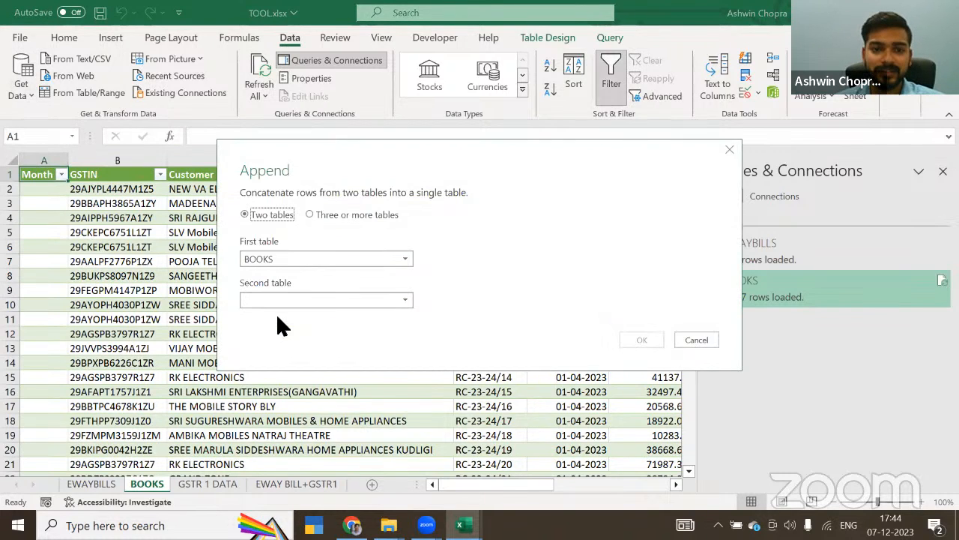
pyautogui.click(298, 301)
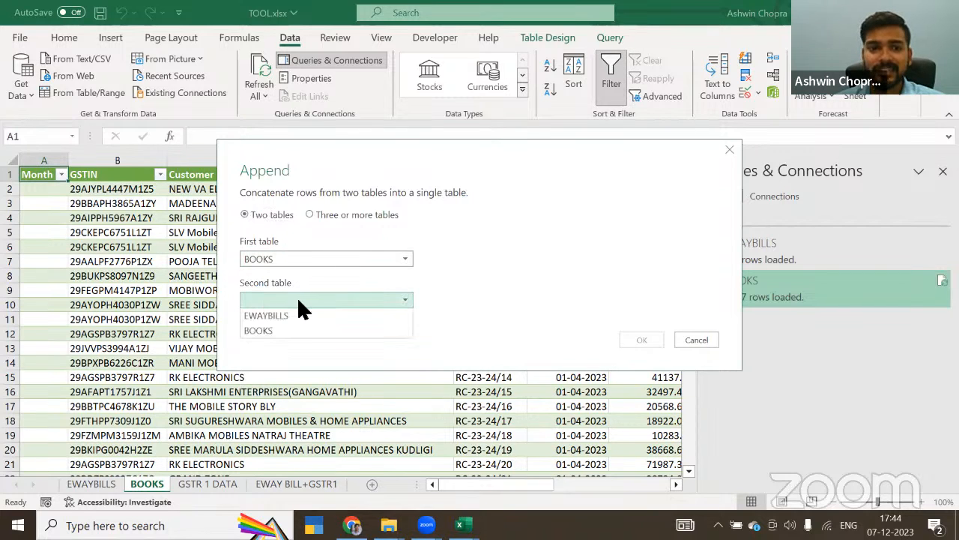
pyautogui.click(302, 316)
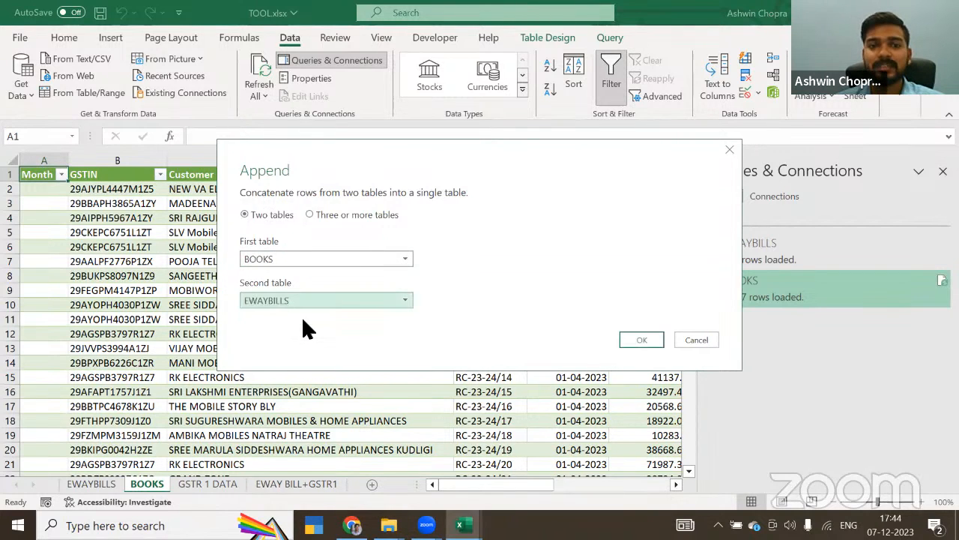
pyautogui.click(641, 339)
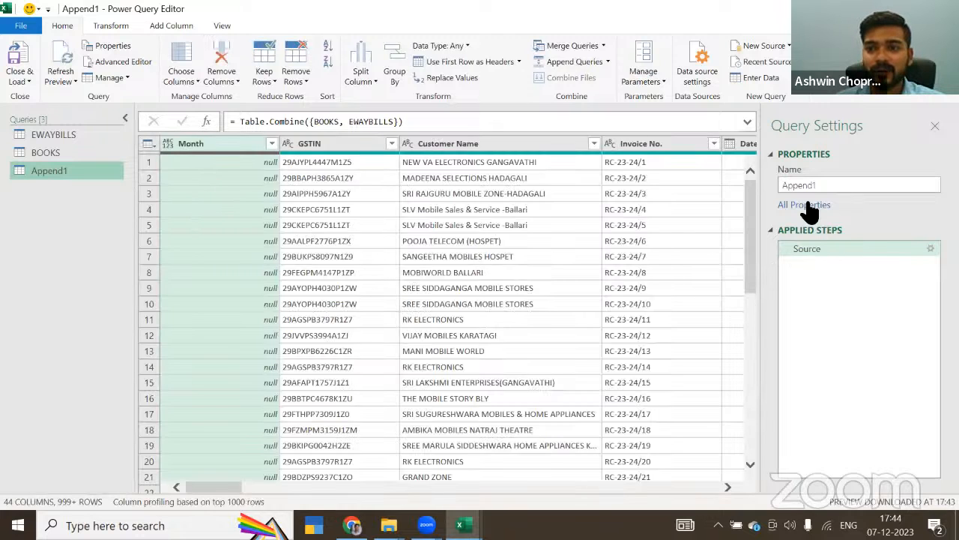
# Step: Rename the appended query to EWAY+GSTR1 and load it into a new sheet of TOOL.xlsx
pyautogui.doubleClick(799, 186)
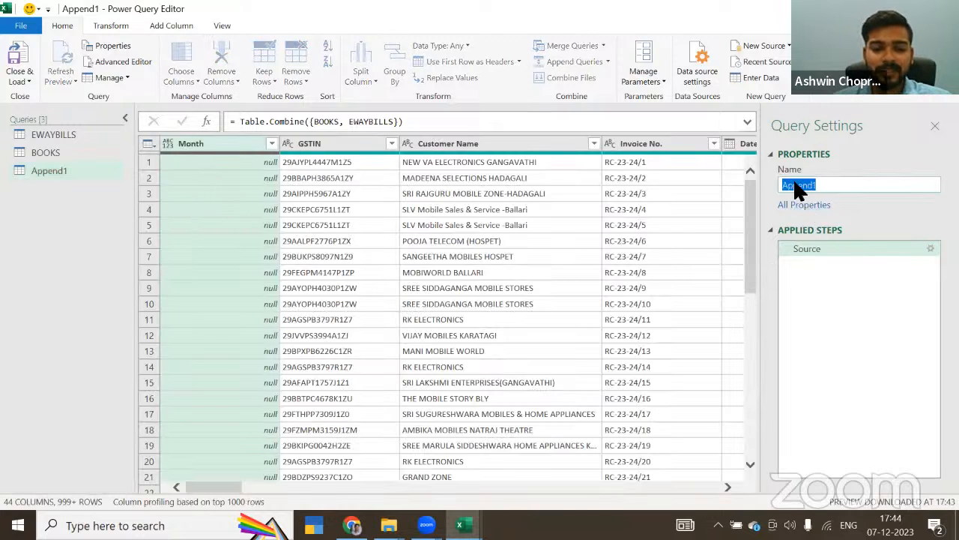
pyautogui.write('EWAY')
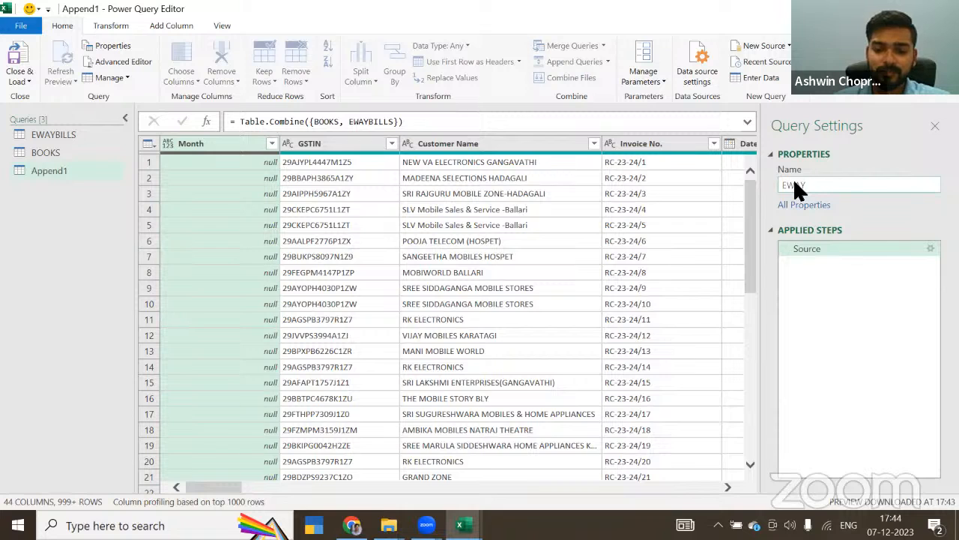
pyautogui.write('+')
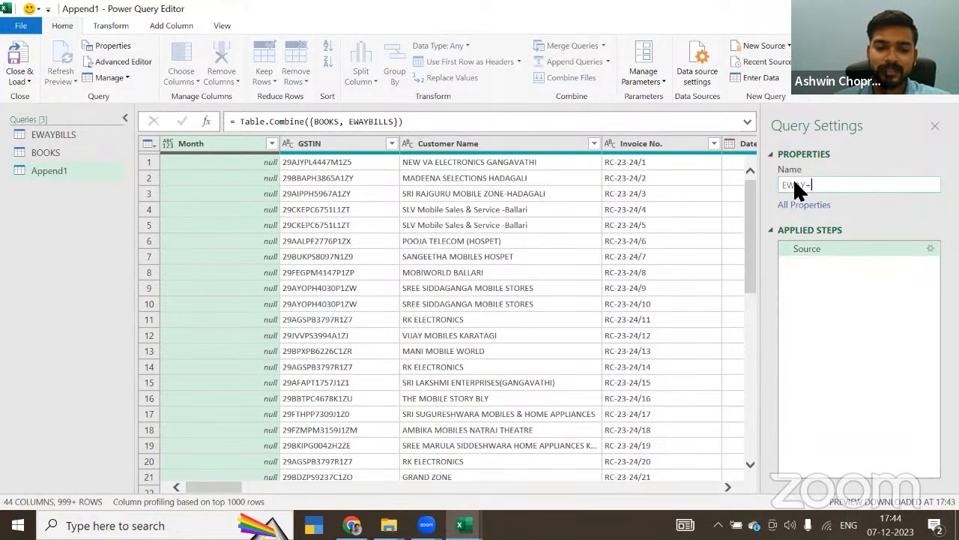
pyautogui.write('GSTR1')
pyautogui.press('Return')
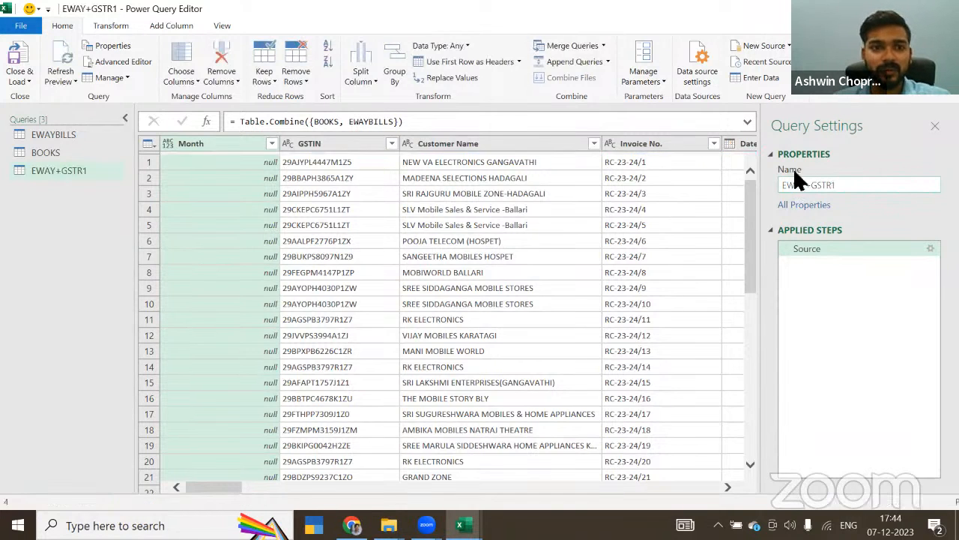
pyautogui.click(16, 70)
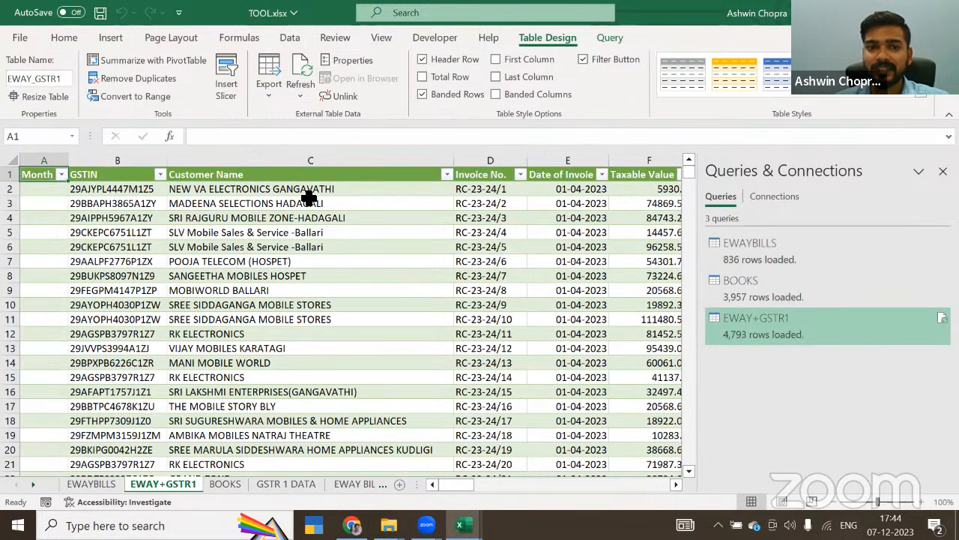
# Step: Look across all columns of the EWAY+GSTR1 table to examine how the books and e-way bill fields were combined
pyautogui.click(302, 196)
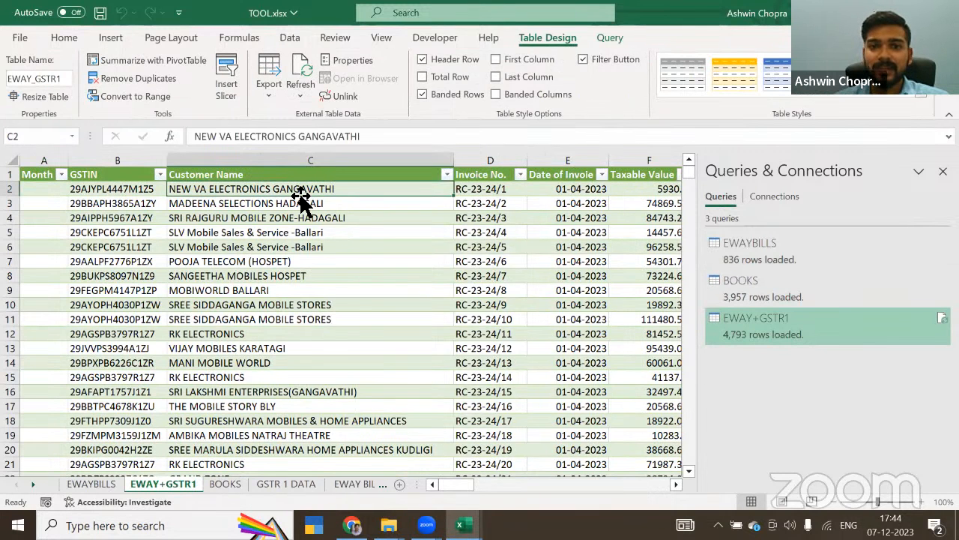
pyautogui.press('Down')
pyautogui.press('Up')
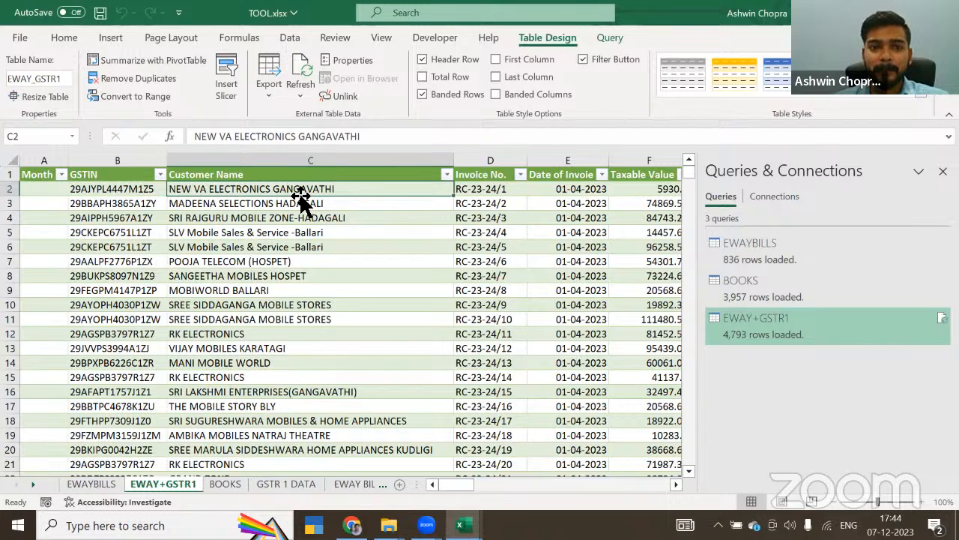
pyautogui.press('Right')
pyautogui.press('Right')
pyautogui.press('Right')
pyautogui.press('Right')
pyautogui.press('Right')
pyautogui.press('Right')
pyautogui.press('Right')
pyautogui.press('Right')
pyautogui.press('Right')
pyautogui.press('Right')
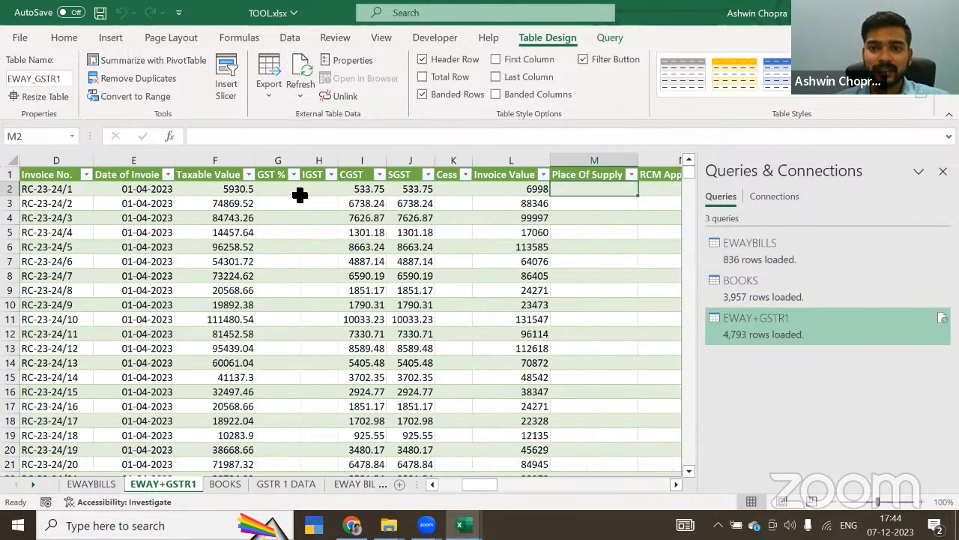
pyautogui.press('Right')
pyautogui.press('Right')
pyautogui.press('Right')
pyautogui.press('Right')
pyautogui.press('Right')
pyautogui.press('Right')
pyautogui.press('Right')
pyautogui.press('Right')
pyautogui.press('Right')
pyautogui.press('Right')
pyautogui.press('Right')
pyautogui.press('Right')
pyautogui.press('Right')
pyautogui.press('Right')
pyautogui.press('Right')
pyautogui.press('Right')
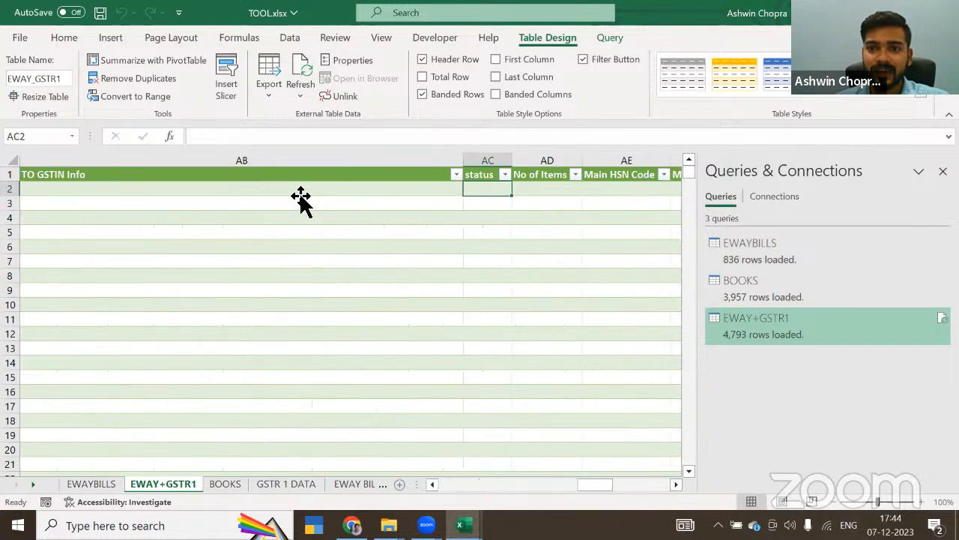
pyautogui.press('Right')
pyautogui.press('Right')
pyautogui.press('Right')
pyautogui.press('Right')
pyautogui.press('Right')
pyautogui.press('Right')
pyautogui.press('Right')
pyautogui.press('Right')
pyautogui.press('Right')
pyautogui.press('Right')
pyautogui.press('Right')
pyautogui.press('Right')
pyautogui.press('Right')
pyautogui.press('Right')
pyautogui.press('Right')
pyautogui.press('Right')
pyautogui.press('Right')
pyautogui.press('Right')
pyautogui.press('Right')
pyautogui.press('Right')
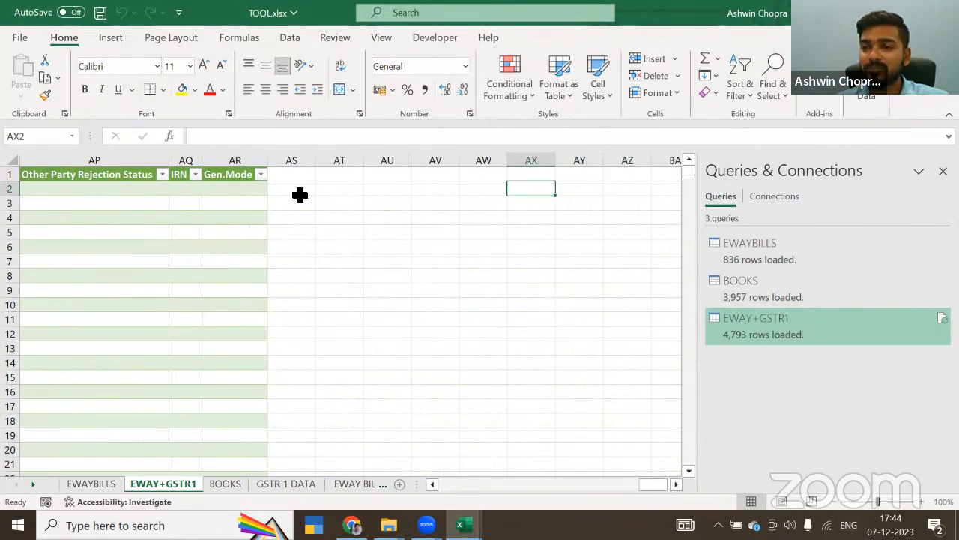
pyautogui.press('Left')
pyautogui.press('Left')
pyautogui.press('Left')
pyautogui.press('Left')
pyautogui.press('Left')
pyautogui.press('Left')
pyautogui.press('Left')
pyautogui.press('Left')
pyautogui.press('Left')
pyautogui.press('Left')
pyautogui.press('Left')
pyautogui.press('Left')
pyautogui.press('Left')
pyautogui.press('Left')
pyautogui.press('Left')
pyautogui.press('Left')
pyautogui.press('Left')
pyautogui.press('Left')
pyautogui.press('Left')
pyautogui.press('Left')
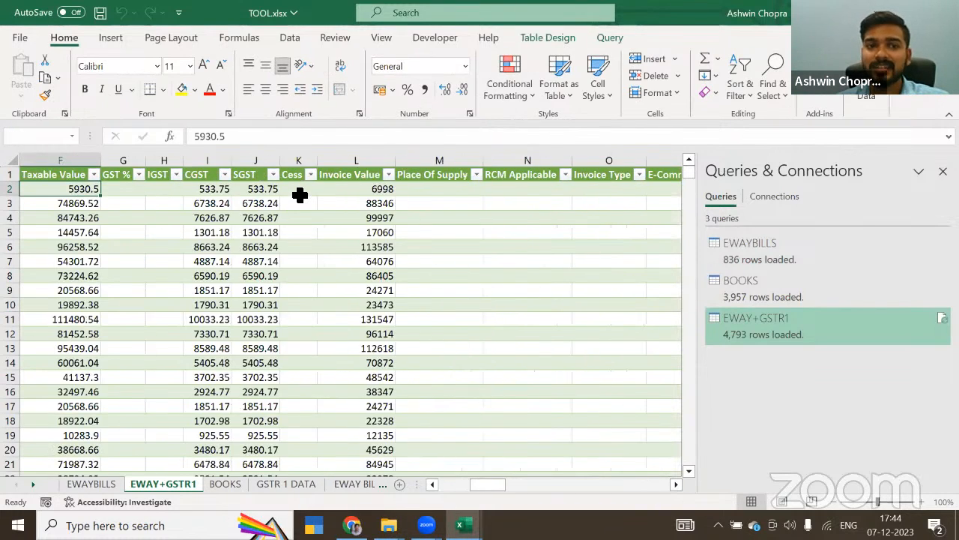
pyautogui.press('Left')
pyautogui.press('Left')
pyautogui.press('Left')
pyautogui.press('Left')
pyautogui.press('Left')
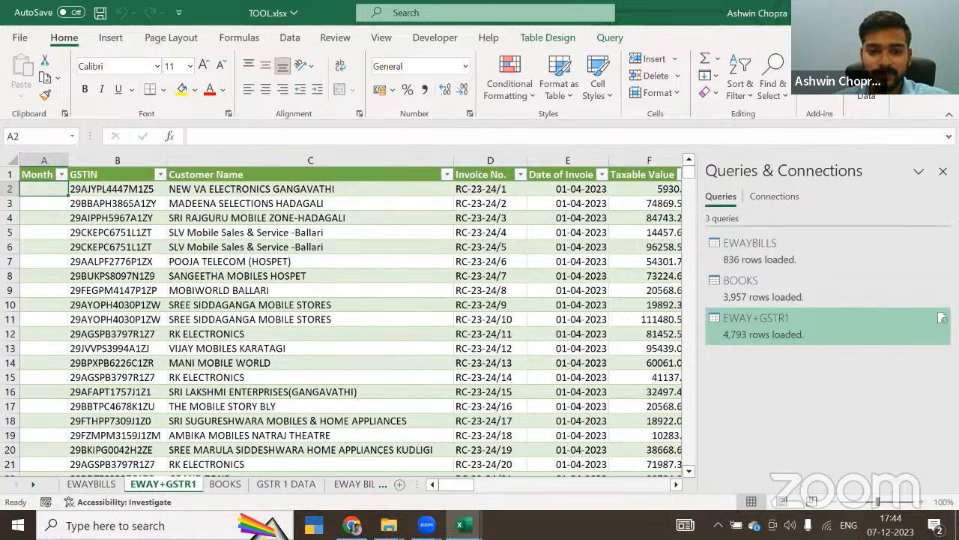
# Step: Switch to File Explorer and open E Way Bill Reco Tool.xlsx from the GSTR1 vs E way Bills folder
pyautogui.click(389, 525)
pyautogui.click(490, 452)
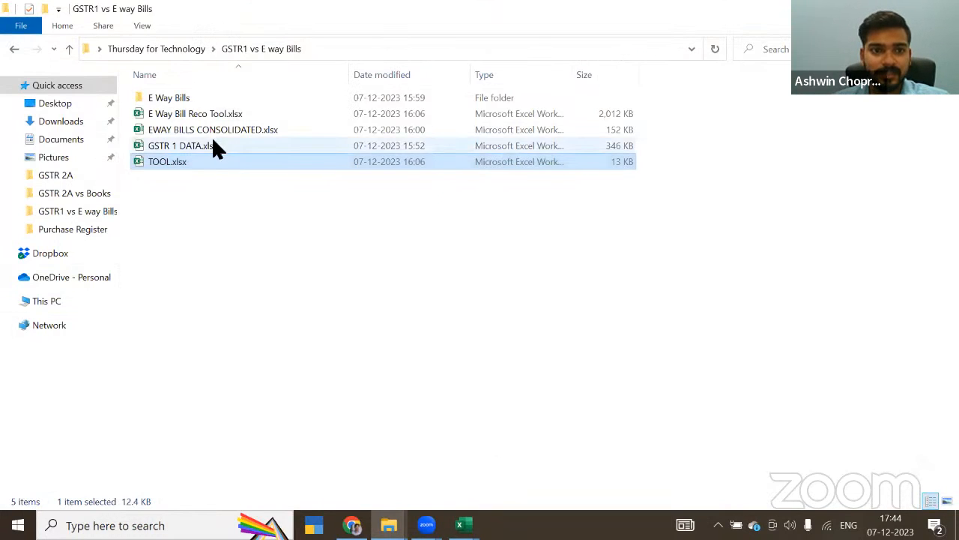
pyautogui.click(174, 48)
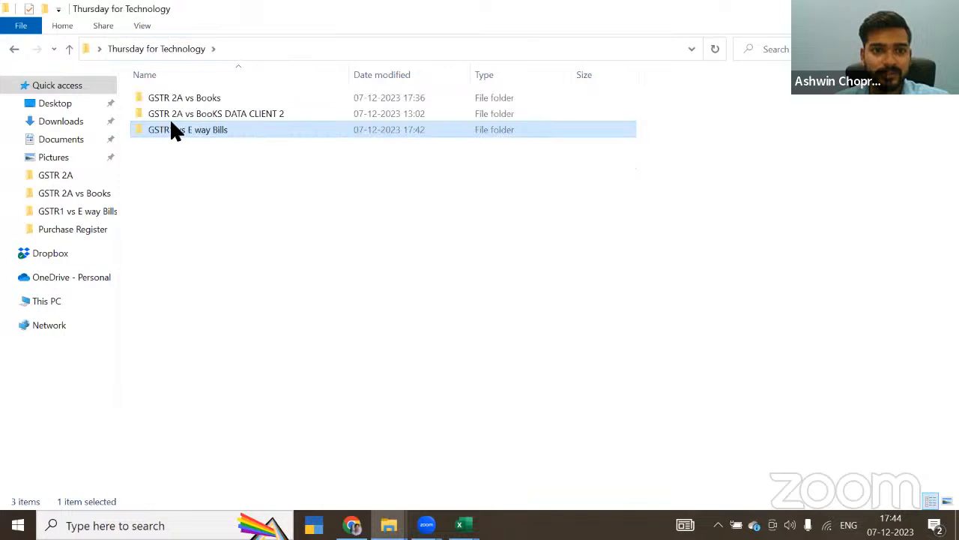
pyautogui.doubleClick(171, 127)
pyautogui.click(192, 114)
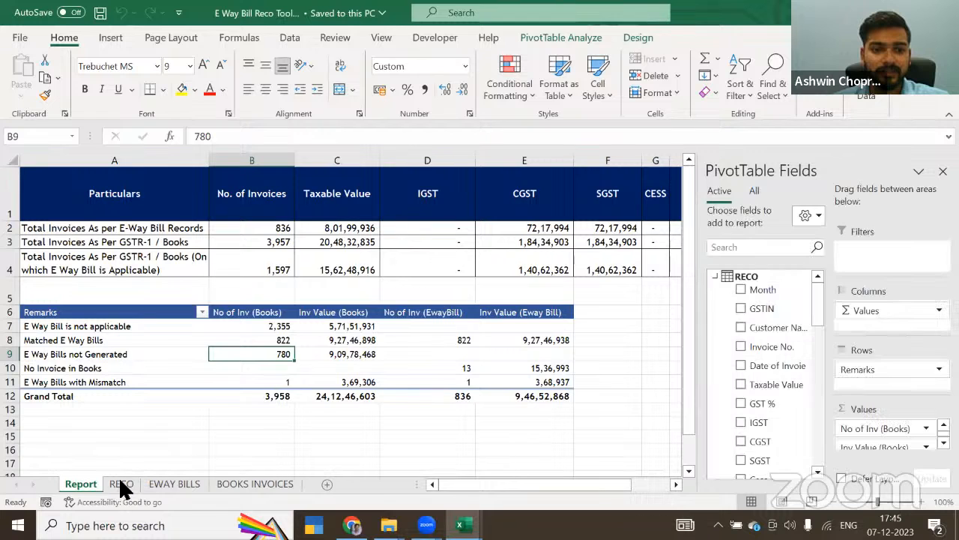
# Step: Show the RECO sheet of the finished tool and examine its headers from Month through the EWAYBILLS columns to Remarks
pyautogui.click(121, 485)
pyautogui.click(182, 272)
pyautogui.hotkey('ctrl', 'Up')
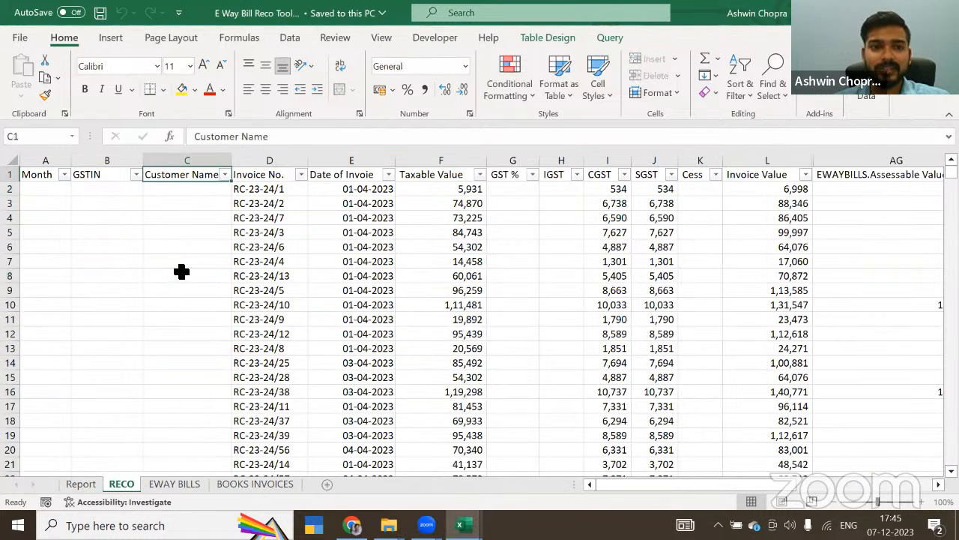
pyautogui.hotkey('ctrl', 'Left')
pyautogui.press('Right')
pyautogui.press('Right')
pyautogui.press('Right')
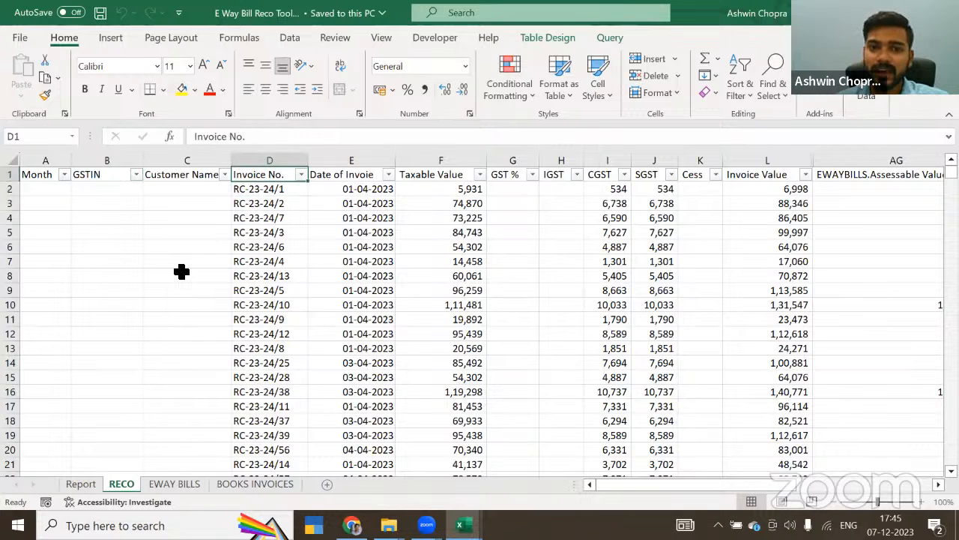
pyautogui.press('Right')
pyautogui.press('Right')
pyautogui.press('Right')
pyautogui.press('Right')
pyautogui.press('Right')
pyautogui.press('Right')
pyautogui.press('Right')
pyautogui.press('Right')
pyautogui.press('Right')
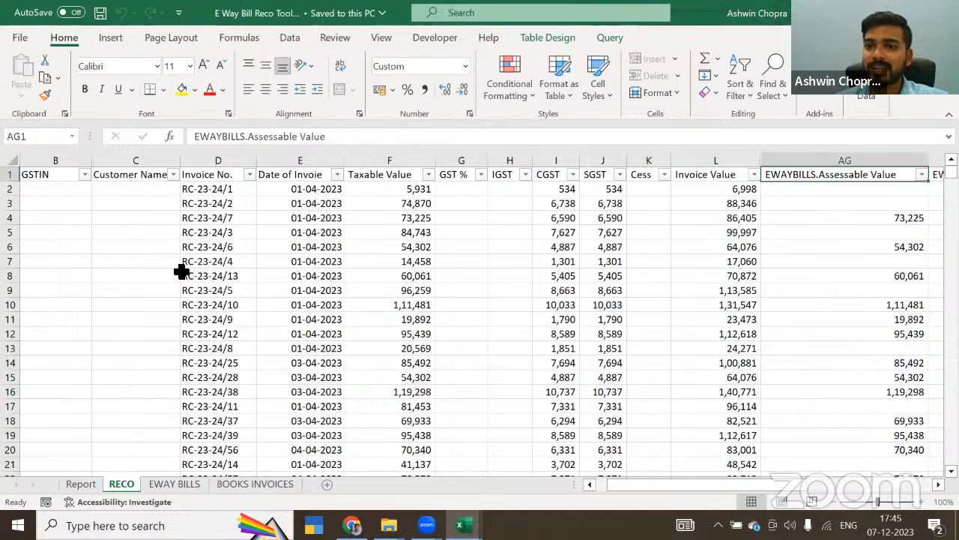
pyautogui.press('Right')
pyautogui.press('Right')
pyautogui.press('Right')
pyautogui.press('Right')
pyautogui.press('Right')
pyautogui.press('Right')
pyautogui.press('Right')
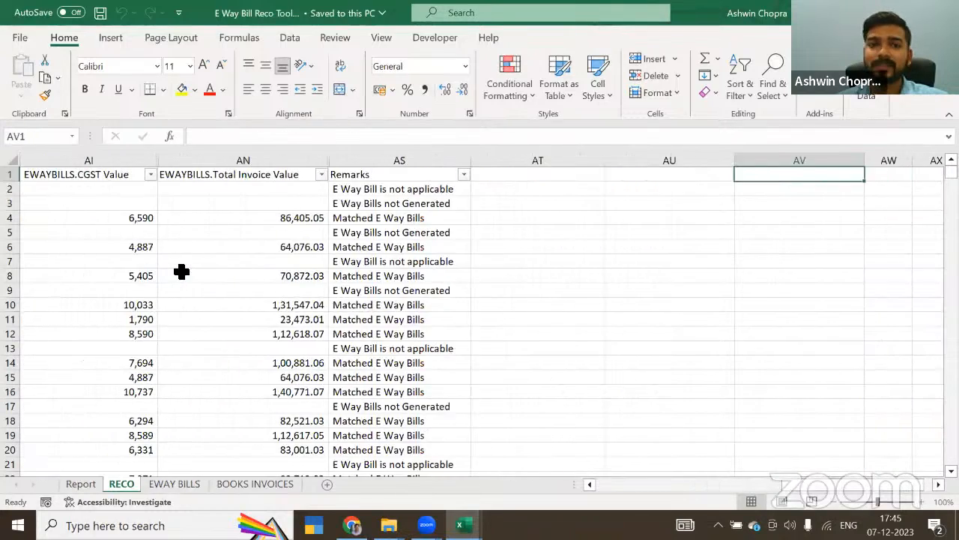
# Step: Examine the books' tax and Invoice Value columns next to the EWAYBILLS value columns on the RECO sheet
pyautogui.press('Left')
pyautogui.press('Left')
pyautogui.press('Left')
pyautogui.press('Left')
pyautogui.press('Left')
pyautogui.press('Left')
pyautogui.press('Left')
pyautogui.press('Left')
pyautogui.press('Left')
pyautogui.press('Left')
pyautogui.press('Left')
pyautogui.press('Left')
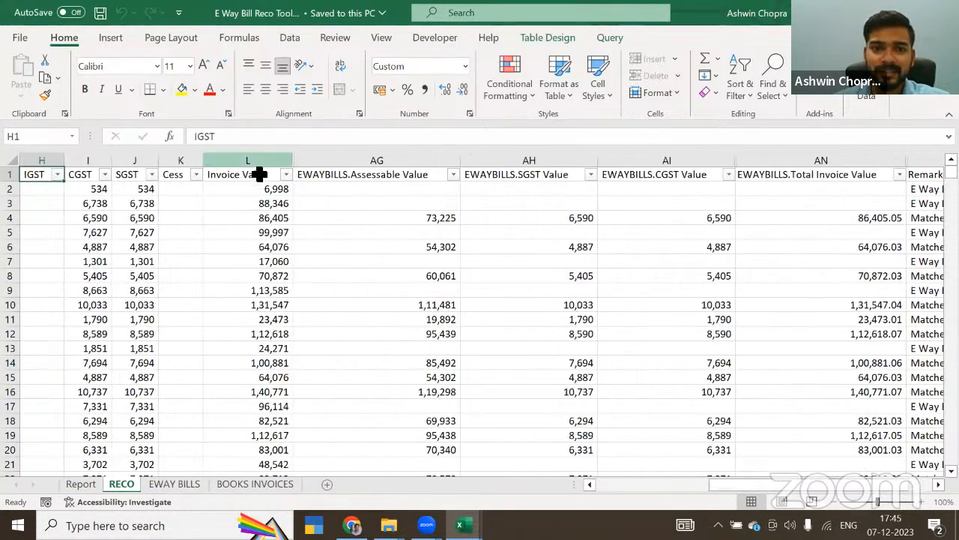
pyautogui.click(255, 158)
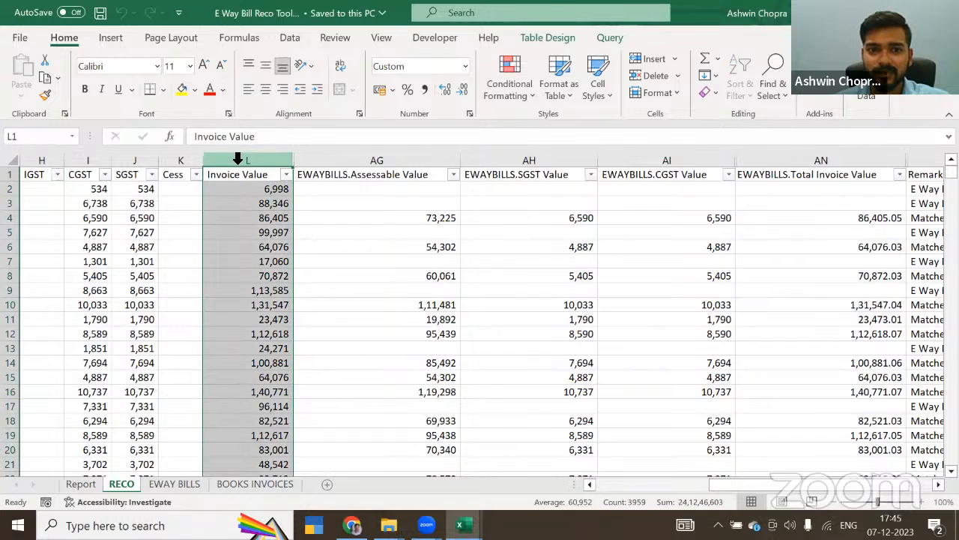
pyautogui.click(343, 178)
pyautogui.press('Left')
pyautogui.press('Left')
pyautogui.press('Left')
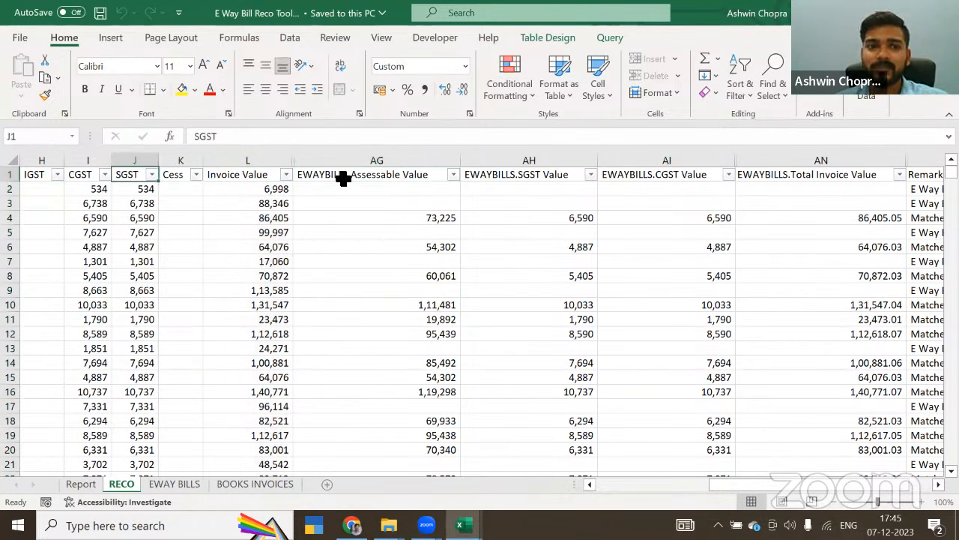
# Step: Examine the first rows of the RECO sheet, comparing the books' columns from Invoice No. to Invoice Value with the EWAYBILLS columns
pyautogui.press('Down')
pyautogui.press('Down')
pyautogui.press('Left')
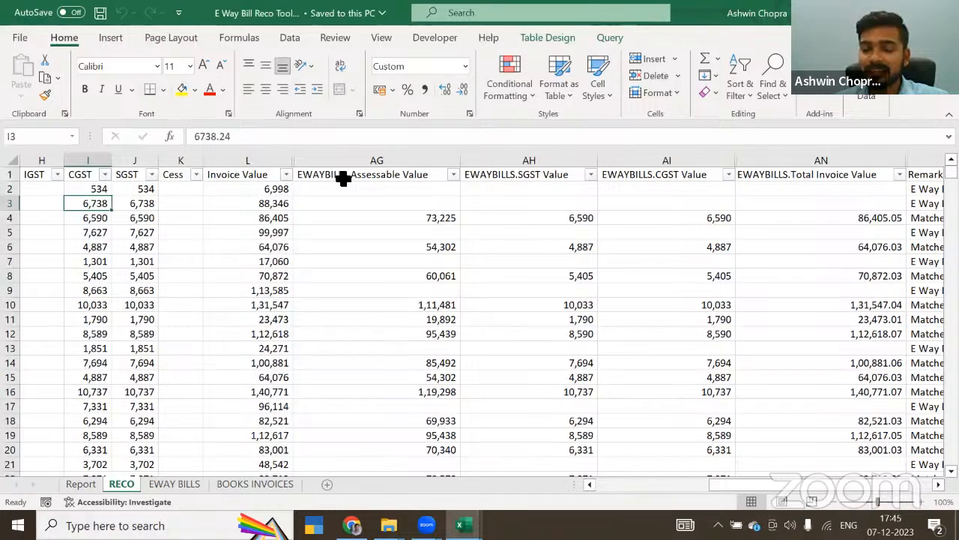
pyautogui.press('Left')
pyautogui.press('Left')
pyautogui.press('Left')
pyautogui.press('Left')
pyautogui.press('Left')
pyautogui.press('Left')
pyautogui.press('Right')
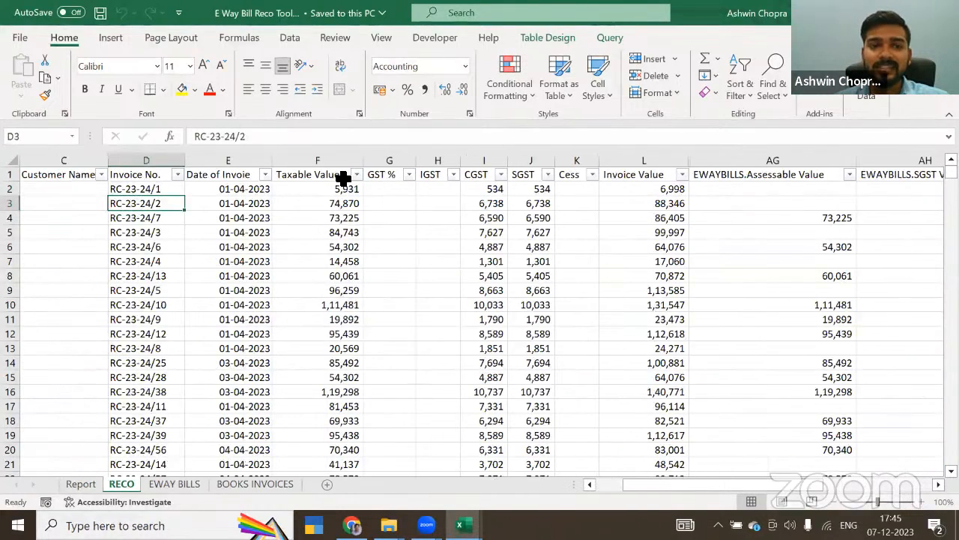
pyautogui.press('Up')
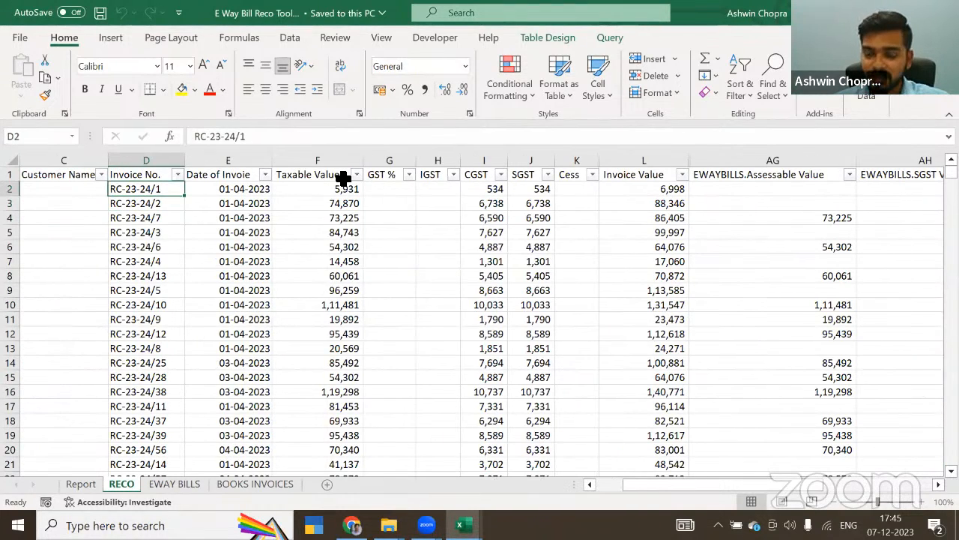
pyautogui.press('Right')
pyautogui.press('Right')
pyautogui.press('Right')
pyautogui.press('Right')
pyautogui.press('Right')
pyautogui.press('Right')
pyautogui.press('Right')
pyautogui.press('Right')
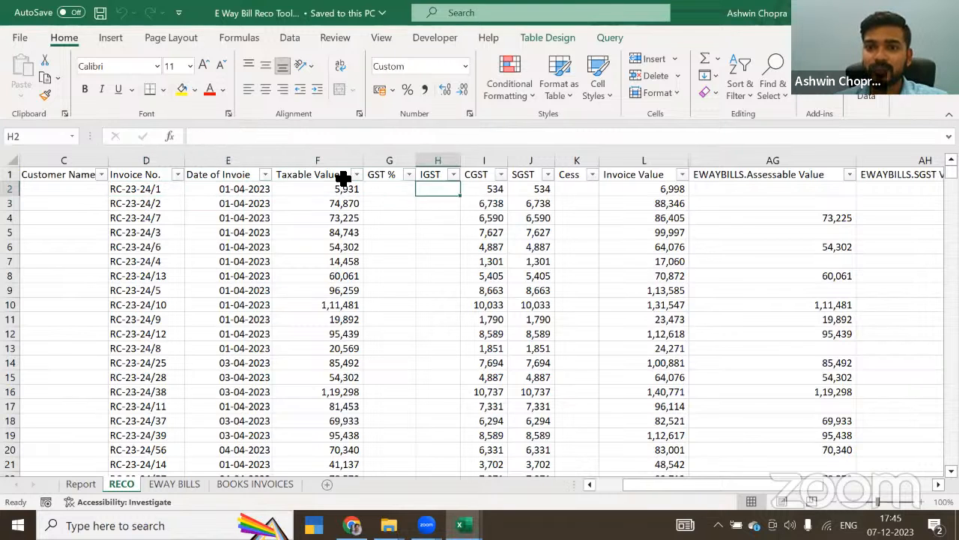
pyautogui.press('Right')
pyautogui.press('Right')
pyautogui.press('Right')
pyautogui.press('Right')
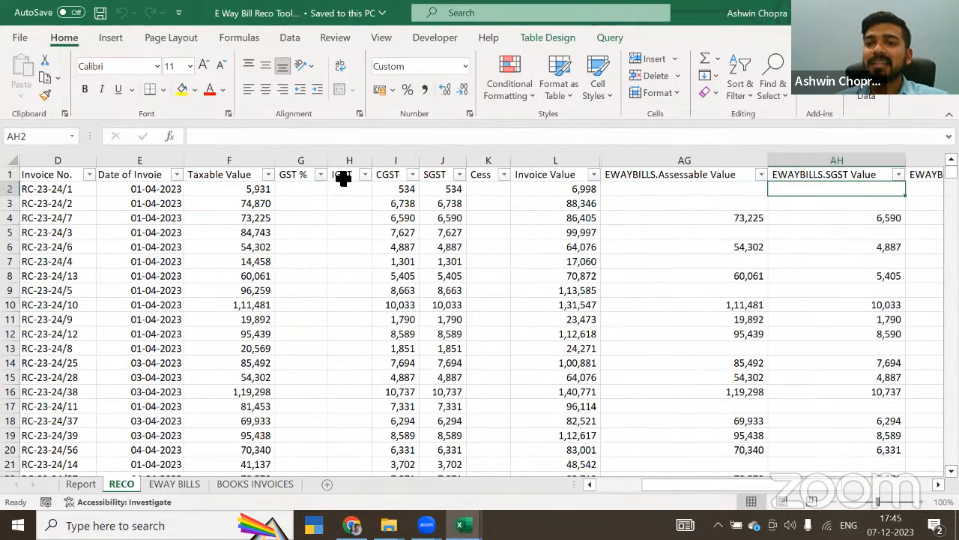
pyautogui.press('Right')
pyautogui.press('Left')
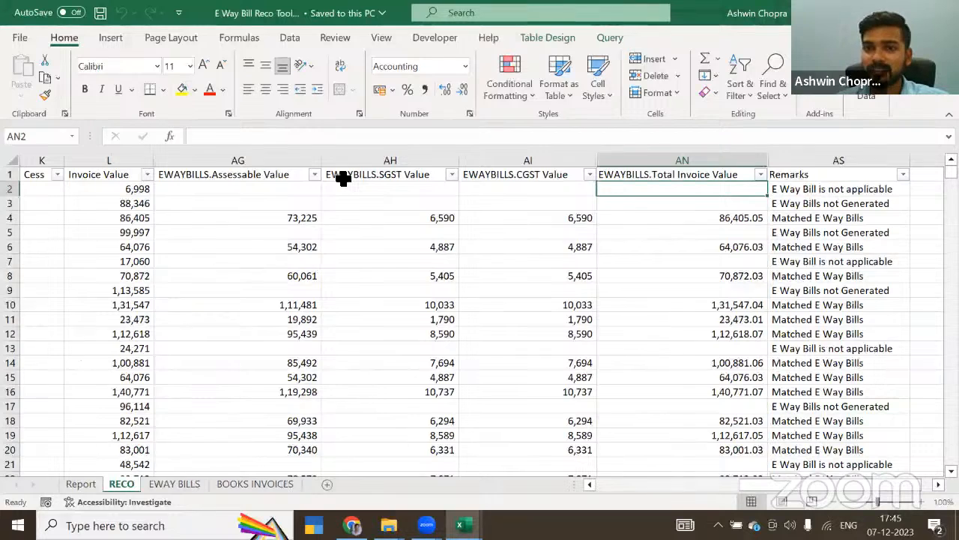
# Step: Trace row 4 of the RECO sheet from the EWAYBILLS values back to the books' Invoice Value and Invoice No
pyautogui.press('Left')
pyautogui.press('Left')
pyautogui.press('Down')
pyautogui.press('Down')
pyautogui.press('Left')
pyautogui.press('Left')
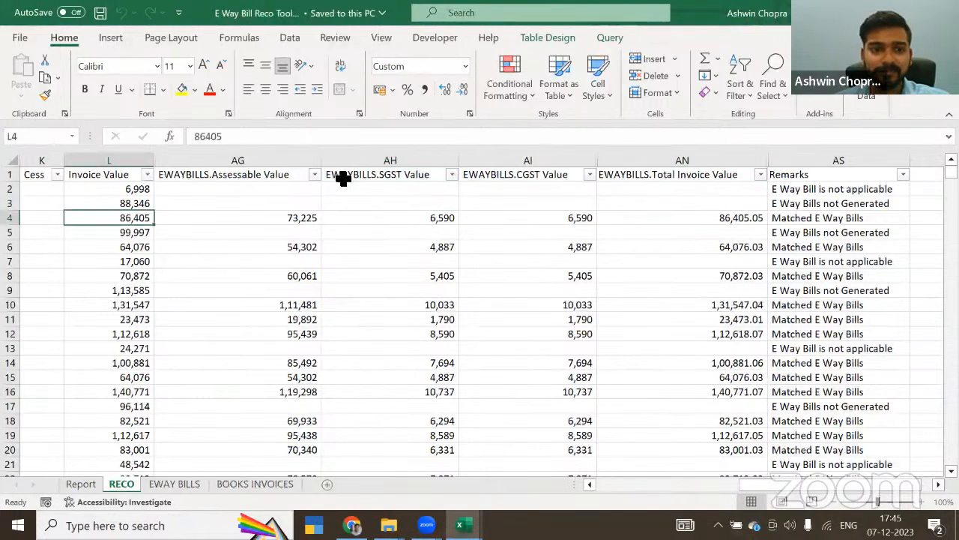
pyautogui.press('Left')
pyautogui.press('Left')
pyautogui.press('Left')
pyautogui.press('Left')
pyautogui.press('Left')
pyautogui.press('Left')
pyautogui.press('Left')
pyautogui.press('Left')
pyautogui.press('Left')
pyautogui.press('Left')
pyautogui.press('Right')
pyautogui.press('Right')
pyautogui.press('Right')
pyautogui.press('Left')
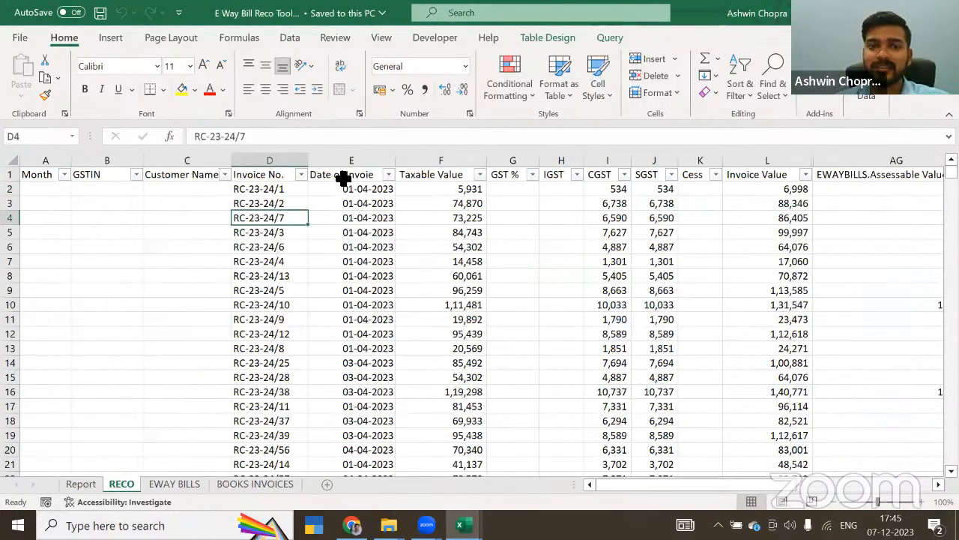
# Step: Compare the books' CGST, SGST and Invoice Value for invoice RC-23-24/7 with its EWAYBILLS tax and total values
pyautogui.press('Right')
pyautogui.press('Right')
pyautogui.press('Right')
pyautogui.press('Right')
pyautogui.press('Right')
pyautogui.press('Right')
pyautogui.press('Right')
pyautogui.press('Right')
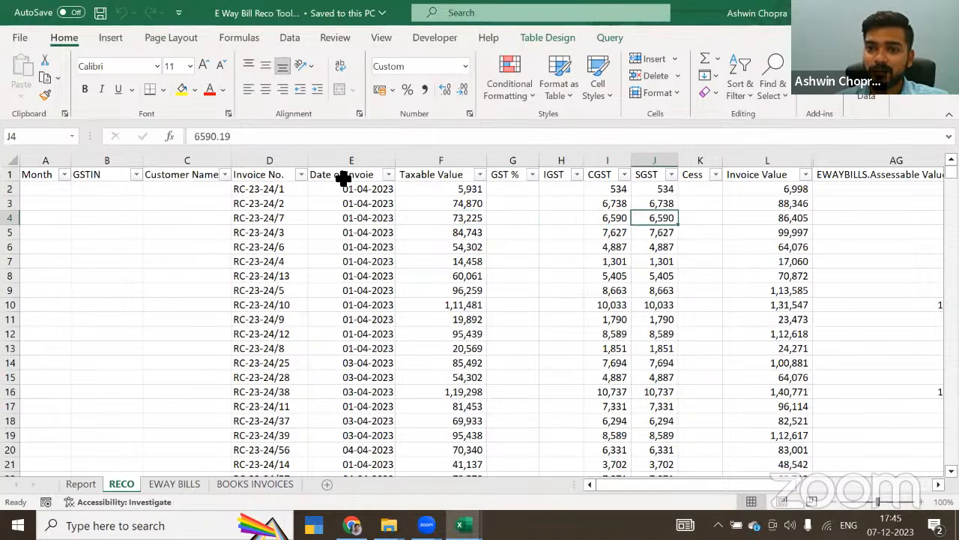
pyautogui.press('Right')
pyautogui.press('Right')
pyautogui.press('Left')
pyautogui.press('Right')
pyautogui.press('Right')
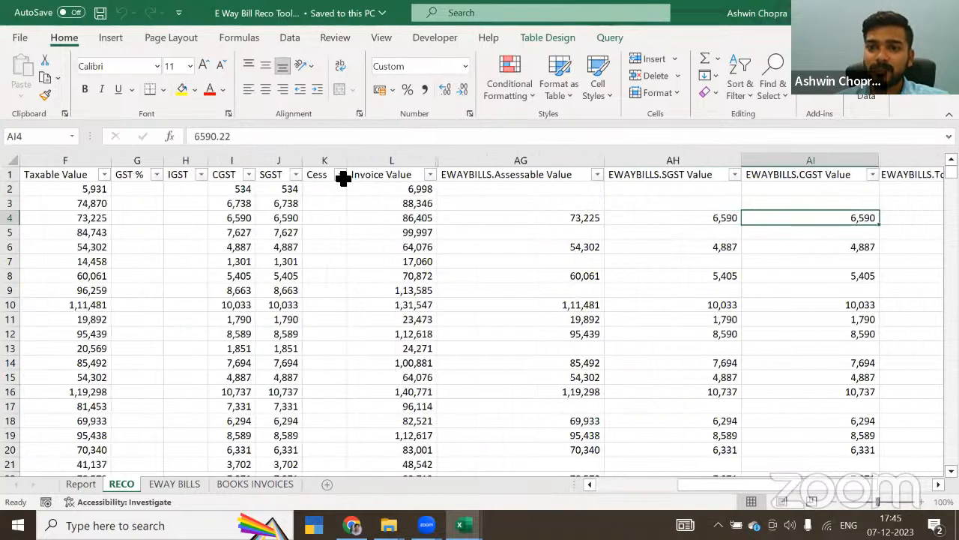
pyautogui.press('Right')
pyautogui.press('Right')
pyautogui.press('Left')
pyautogui.press('Left')
pyautogui.press('Left')
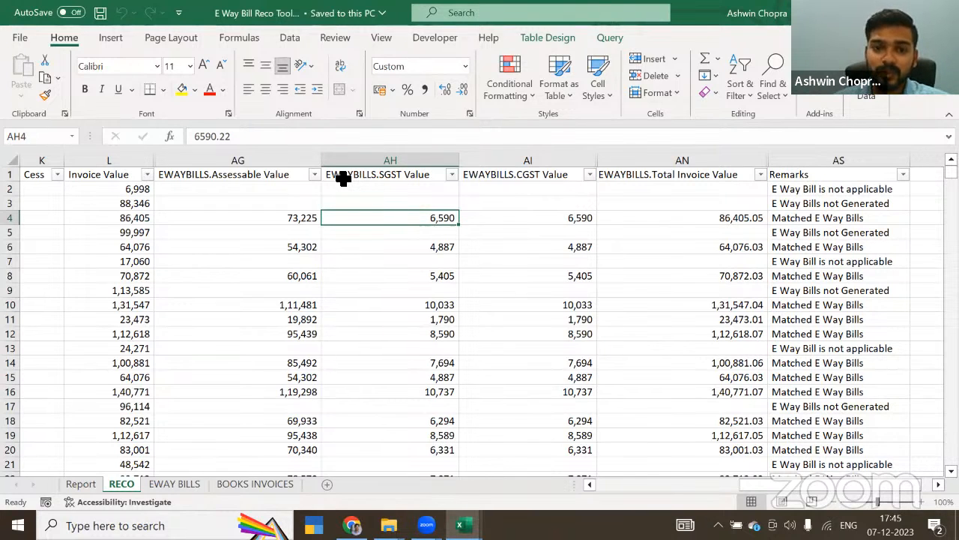
# Step: Examine the RECO sheet's headers from Month across the books' and EWAYBILLS columns to Remarks
pyautogui.press('Left')
pyautogui.press('Left')
pyautogui.press('Left')
pyautogui.press('Left')
pyautogui.press('Left')
pyautogui.press('Left')
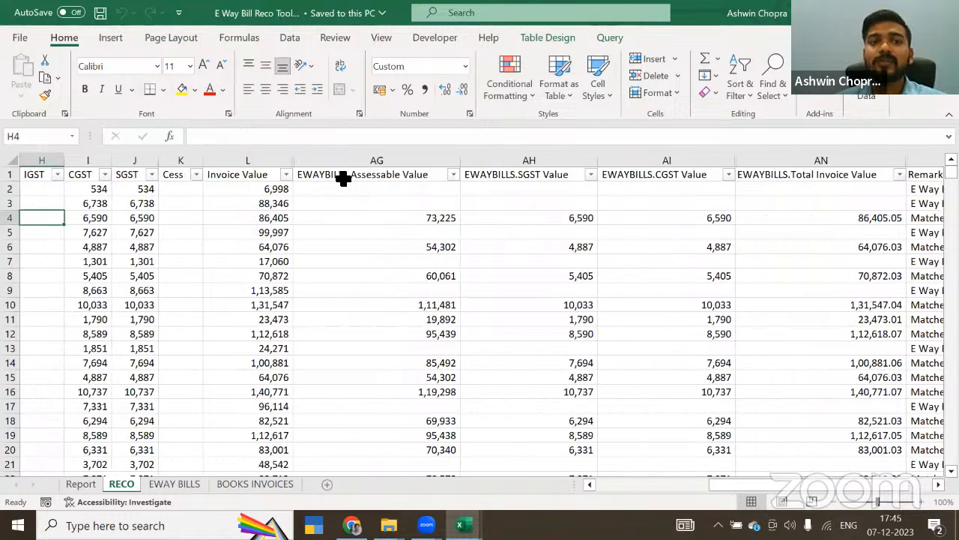
pyautogui.press('Left')
pyautogui.press('Left')
pyautogui.press('Left')
pyautogui.press('Left')
pyautogui.press('Left')
pyautogui.press('Left')
pyautogui.press('Left')
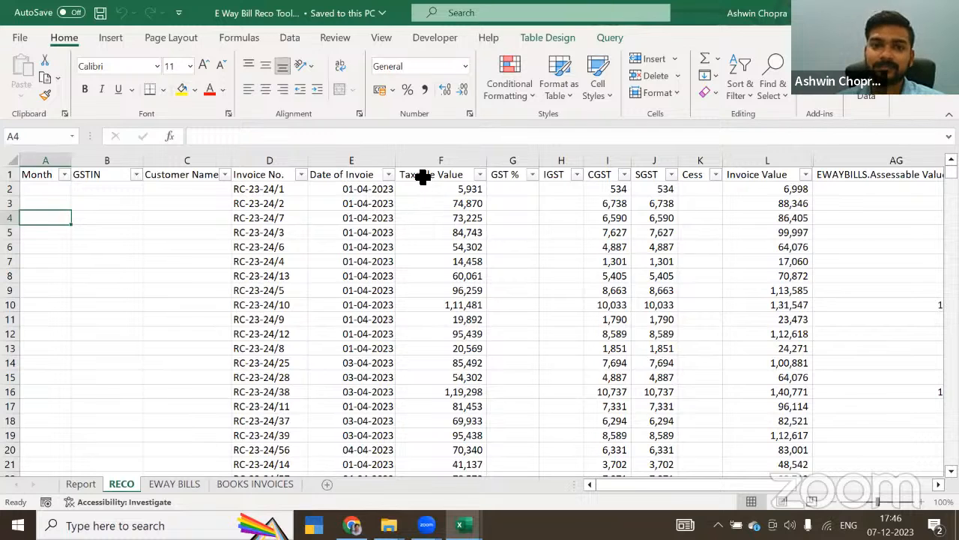
pyautogui.click(424, 177)
pyautogui.press('Right')
pyautogui.press('Right')
pyautogui.press('Right')
pyautogui.press('Right')
pyautogui.press('Right')
pyautogui.press('Right')
pyautogui.press('Right')
pyautogui.press('Right')
pyautogui.press('Right')
pyautogui.press('Right')
pyautogui.press('Right')
pyautogui.press('Right')
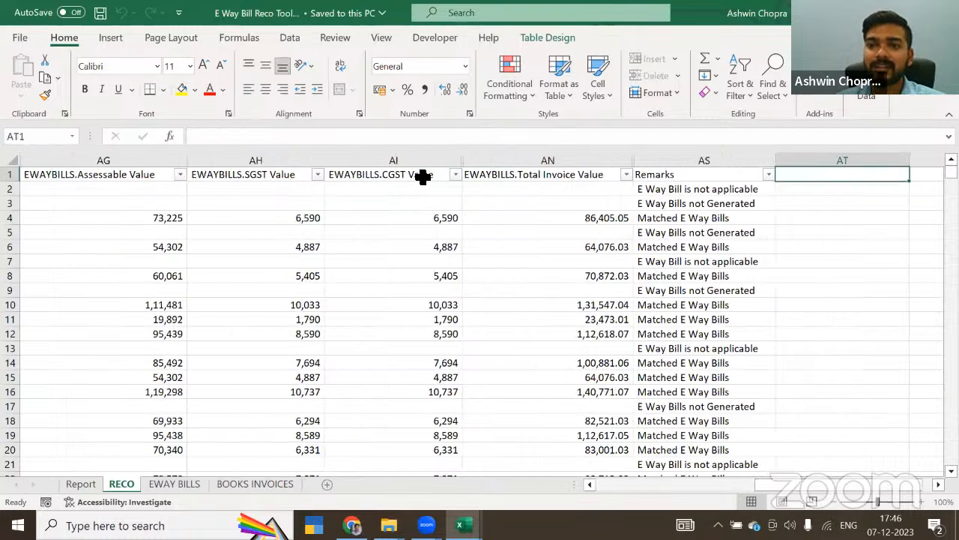
# Step: Display the full nested IF formula of Remarks cell AS2, examine its conditions, and collapse the enlarged formula view
pyautogui.press('Left')
pyautogui.press('Left')
pyautogui.press('Down')
pyautogui.press('Right')
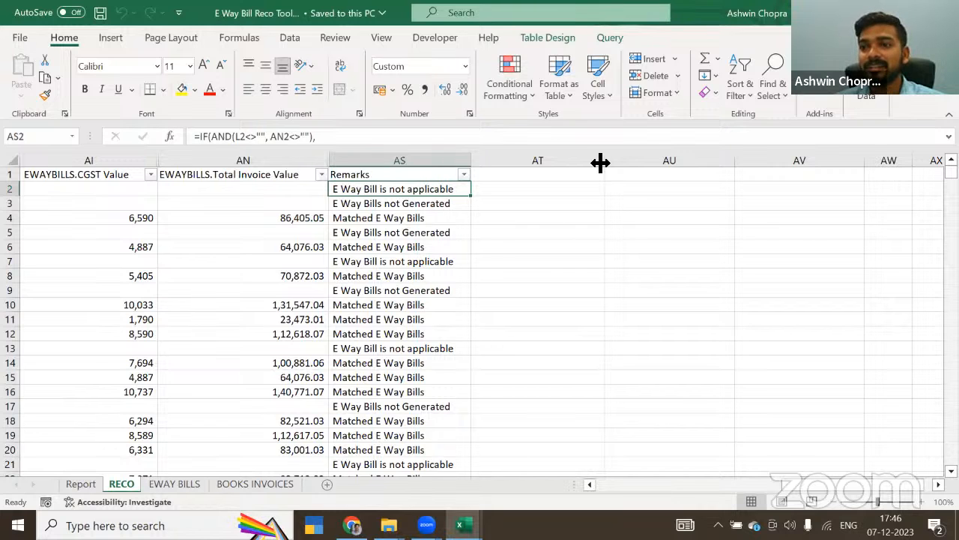
pyautogui.press('F2')
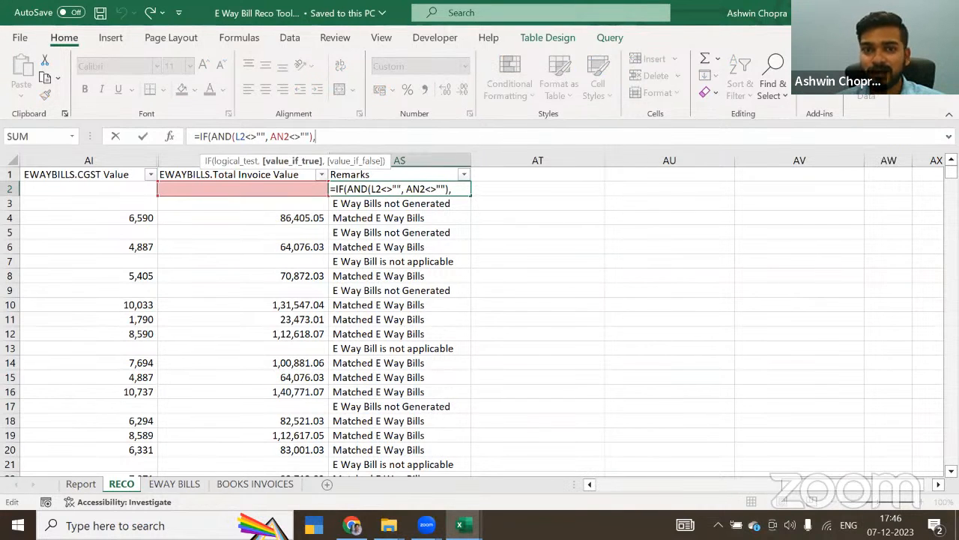
pyautogui.moveTo(929, 150); pyautogui.dragTo(625, 329)
pyautogui.scroll(-2, 385, 188)
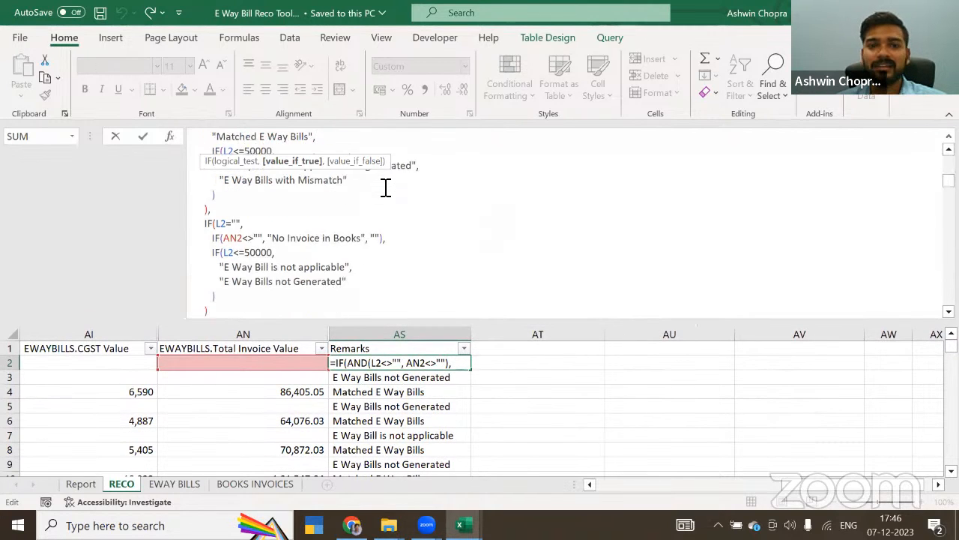
pyautogui.scroll(2, 385, 188)
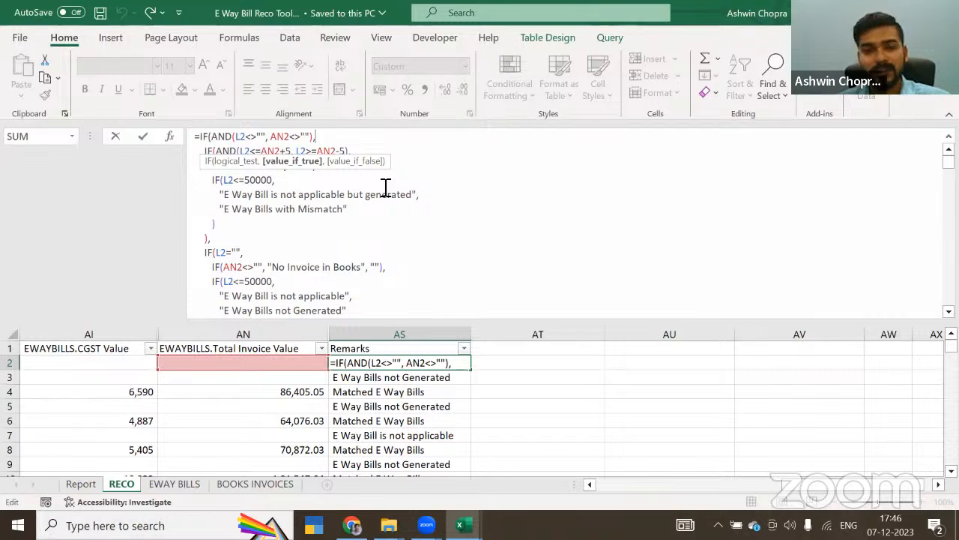
pyautogui.press('Escape')
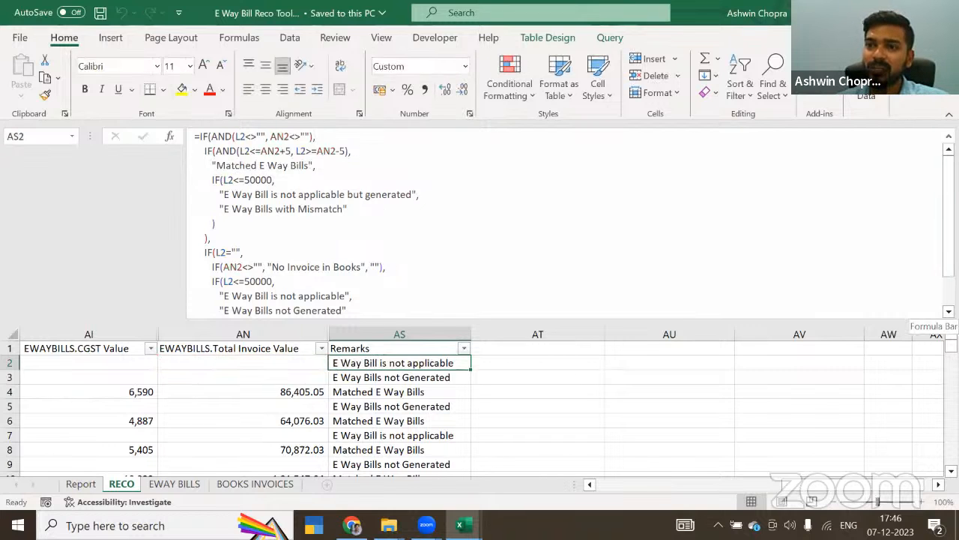
pyautogui.click(949, 136)
pyautogui.click(403, 218)
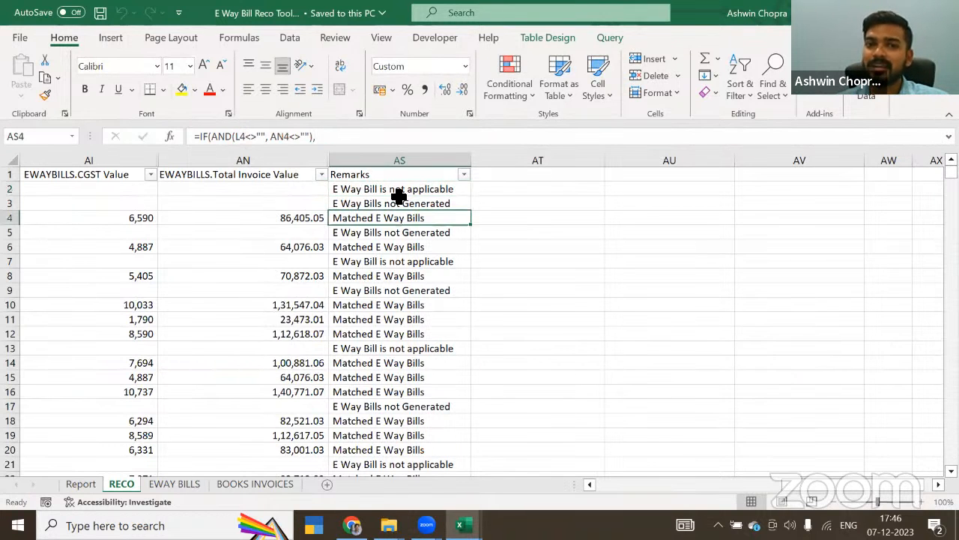
# Step: Show the Report sheet and examine the books' count and invoice value for the "E Way Bill is not applicable" remark
pyautogui.click(399, 194)
pyautogui.press('Left')
pyautogui.press('Left')
pyautogui.press('Left')
pyautogui.press('Left')
pyautogui.press('Left')
pyautogui.press('Left')
pyautogui.press('Left')
pyautogui.press('Left')
pyautogui.press('Left')
pyautogui.press('Left')
pyautogui.press('Left')
pyautogui.press('Left')
pyautogui.press('Left')
pyautogui.press('Left')
pyautogui.press('Left')
pyautogui.press('Left')
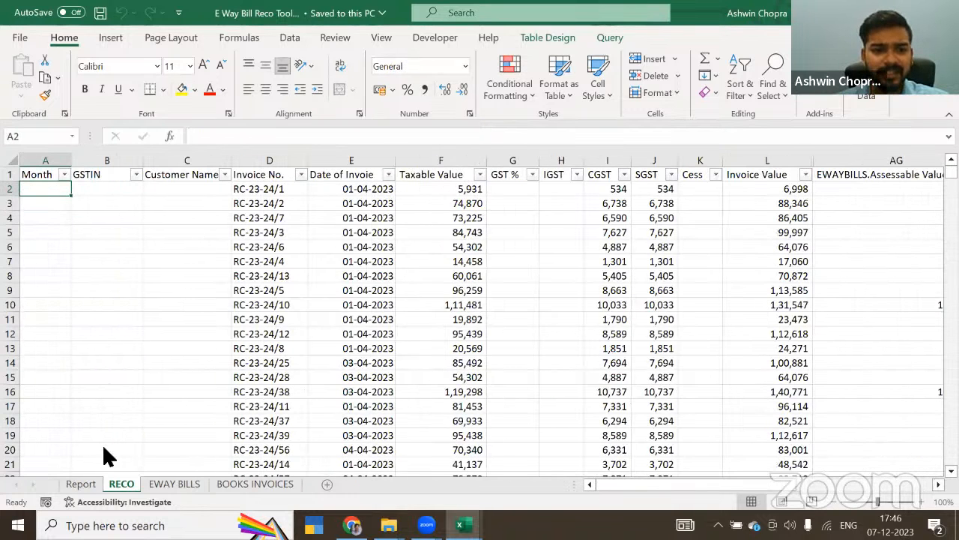
pyautogui.click(79, 485)
pyautogui.click(79, 327)
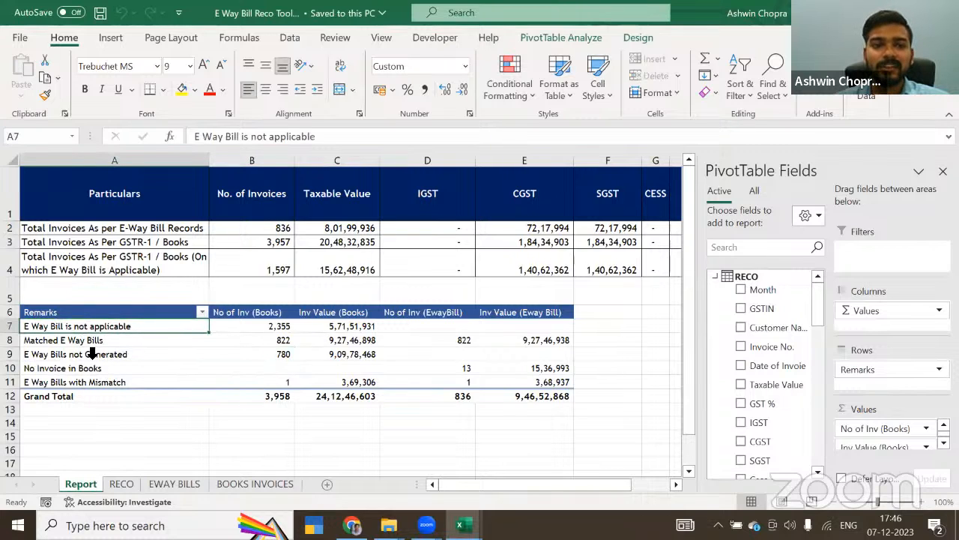
pyautogui.click(293, 326)
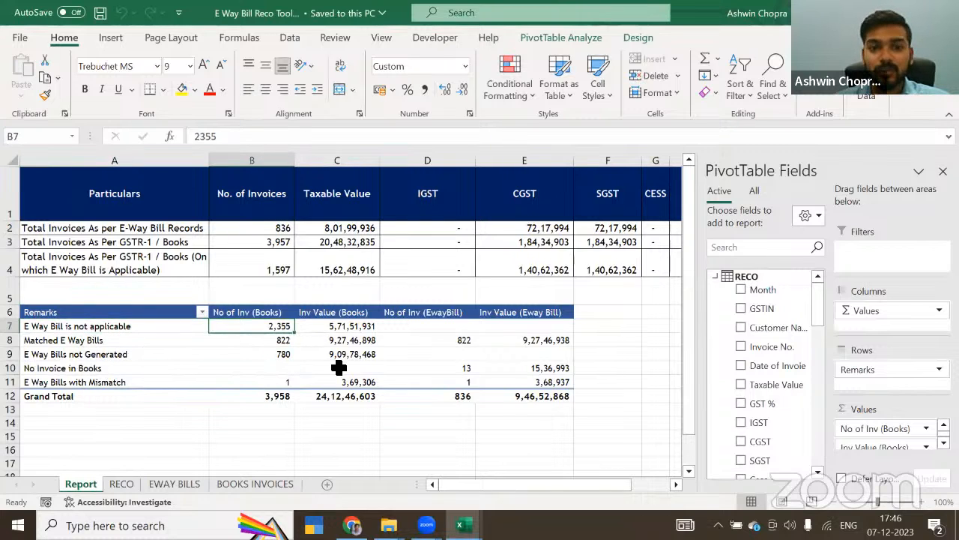
pyautogui.click(327, 328)
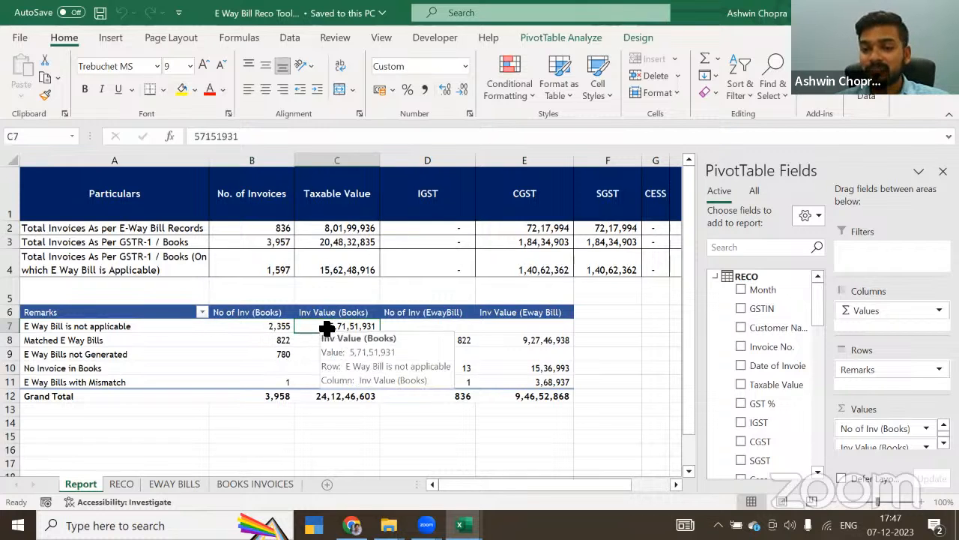
# Step: Examine the Report figures for Matched E Way Bills, E Way Bills not Generated, No Invoice in Books and E Way Bills with Mismatch
pyautogui.click(267, 341)
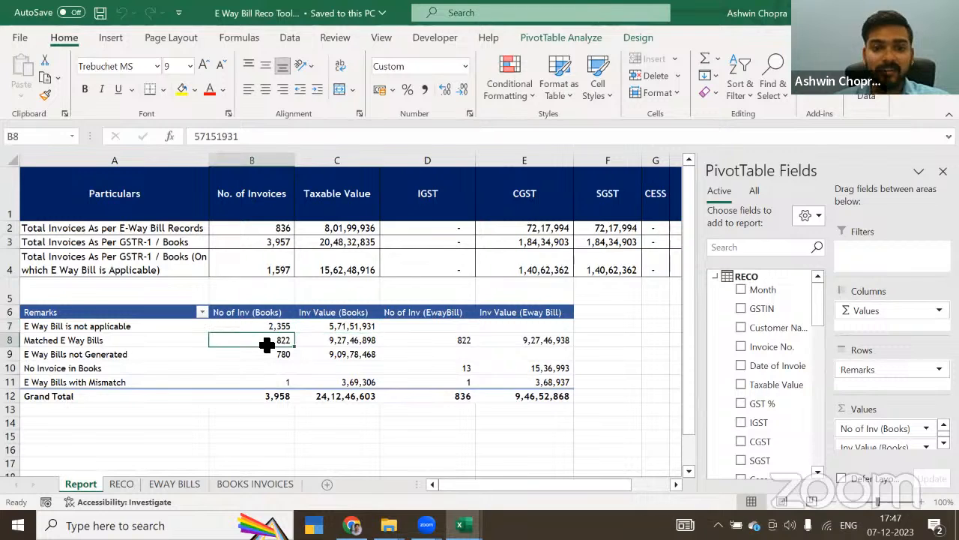
pyautogui.click(333, 342)
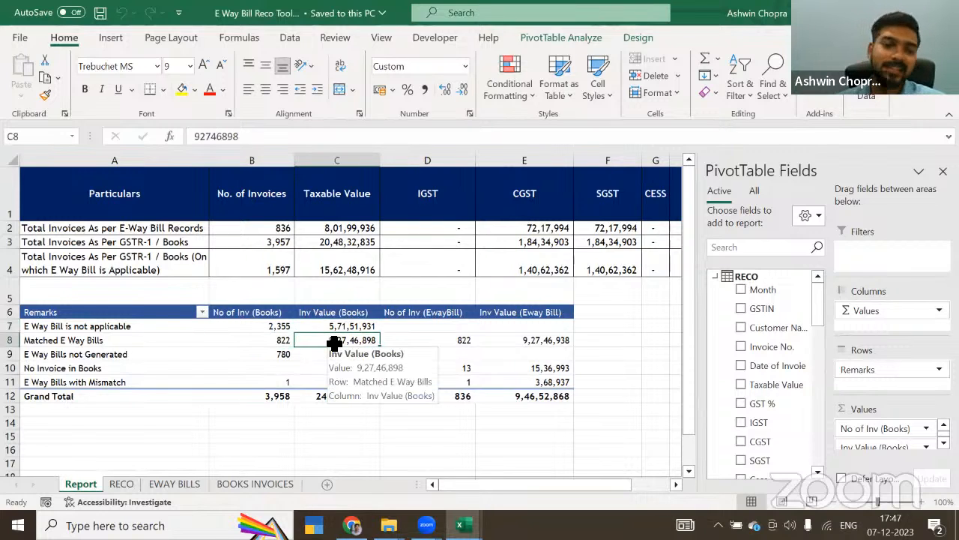
pyautogui.click(280, 355)
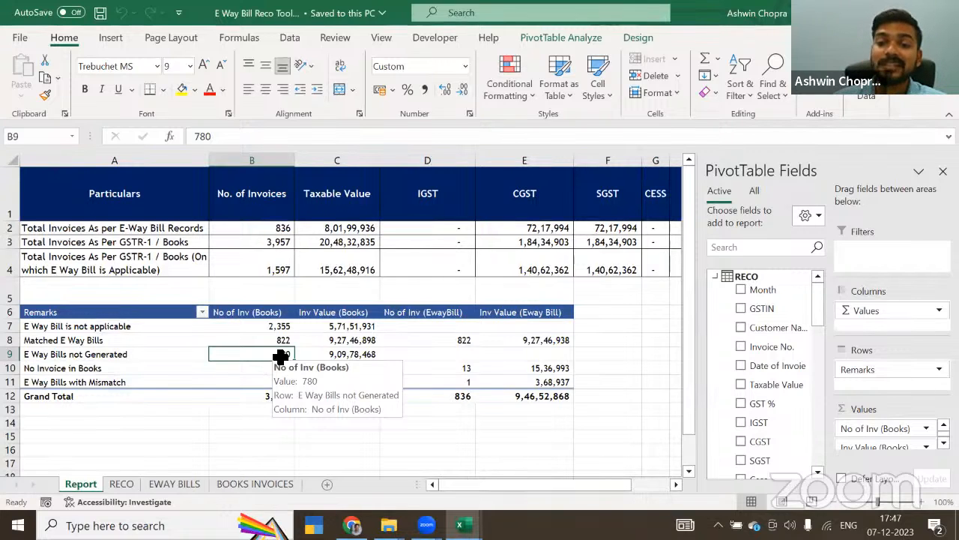
pyautogui.click(170, 366)
pyautogui.click(365, 370)
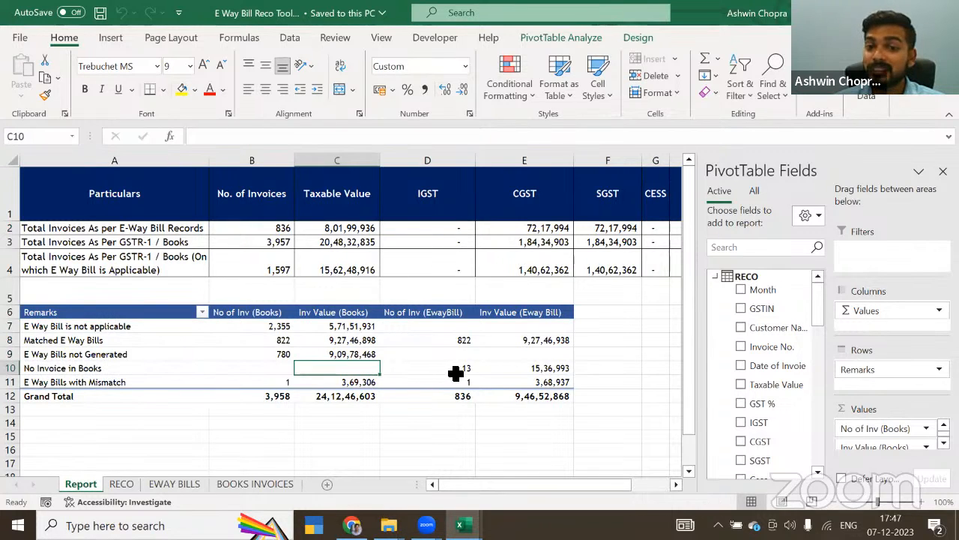
pyautogui.click(456, 368)
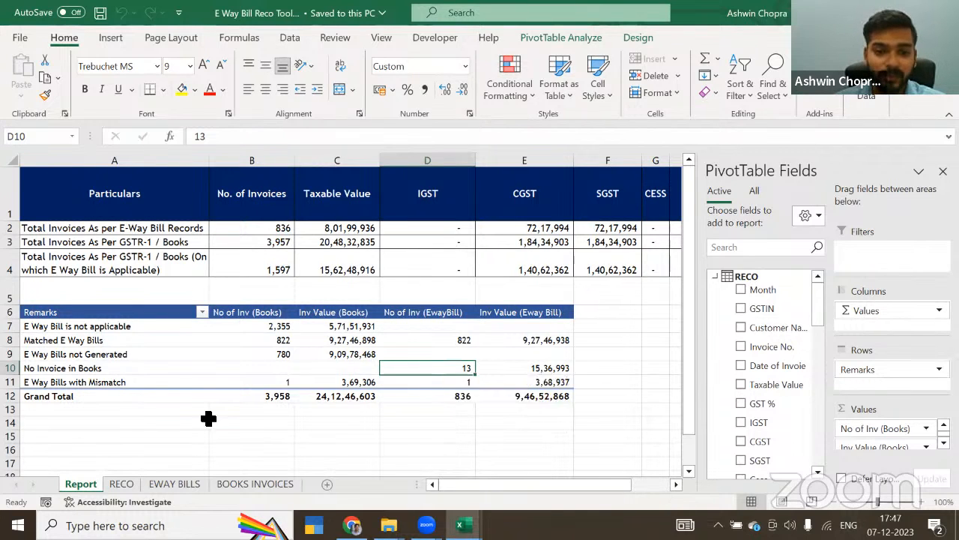
pyautogui.click(271, 386)
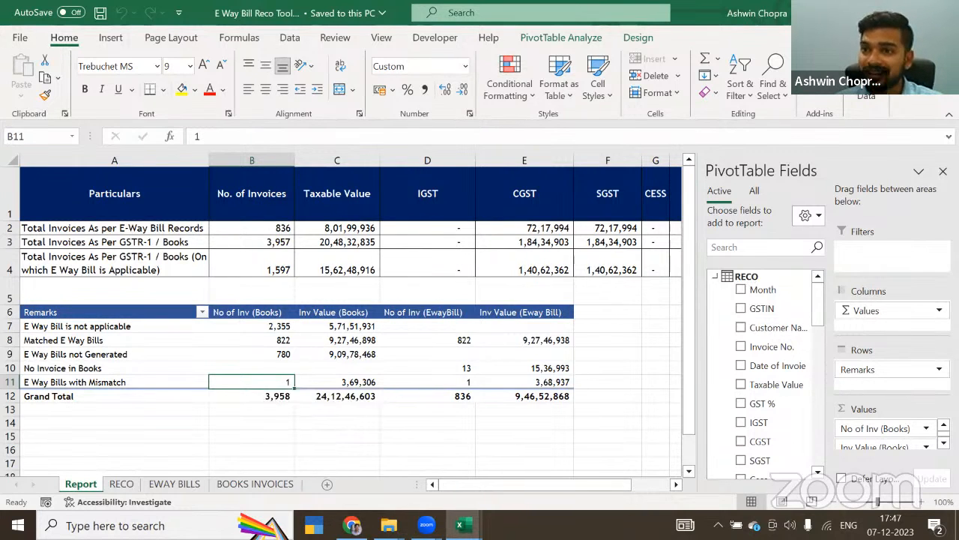
# Step: Switch to TOOL.xlsx and close it without saving the changes
pyautogui.hotkey('alt', 'Tab')
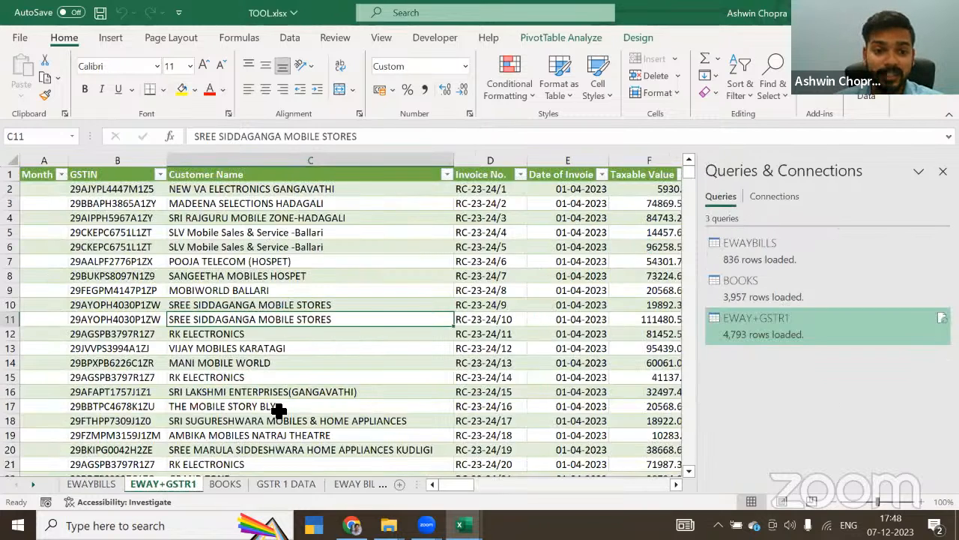
pyautogui.click(285, 276)
pyautogui.click(942, 13)
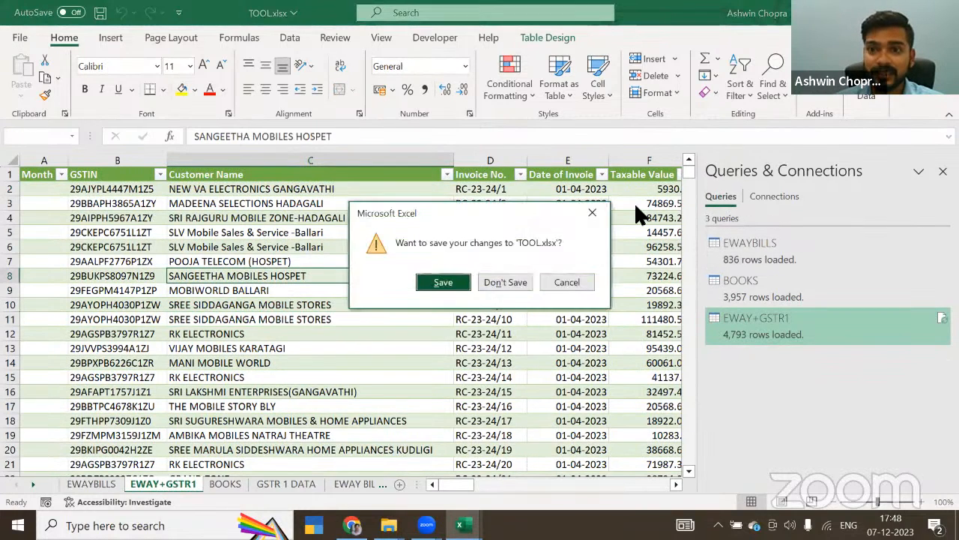
pyautogui.click(506, 282)
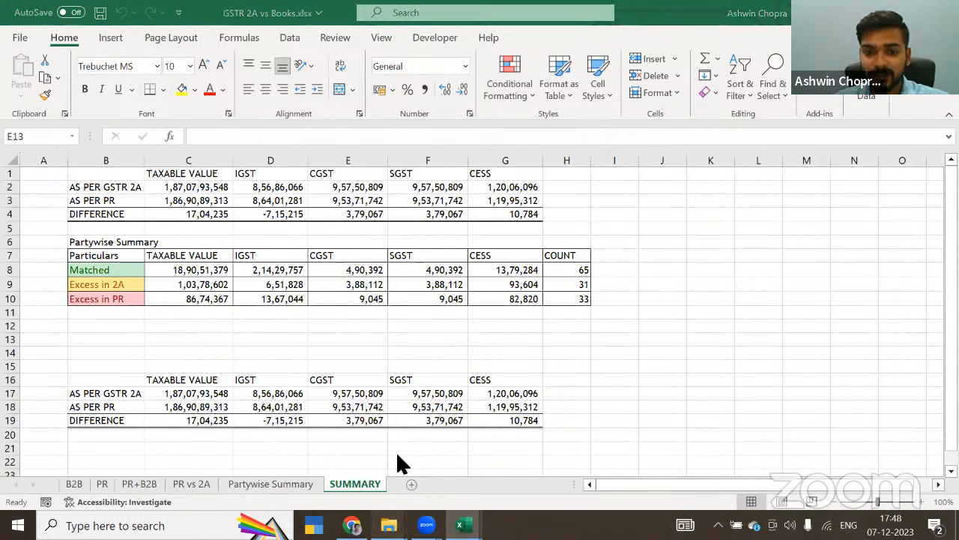
# Step: Switch to File Explorer and go up from GSTR1 vs E way Bills to the Thursday for Technology folder
pyautogui.moveTo(389, 525)
pyautogui.click(421, 446)
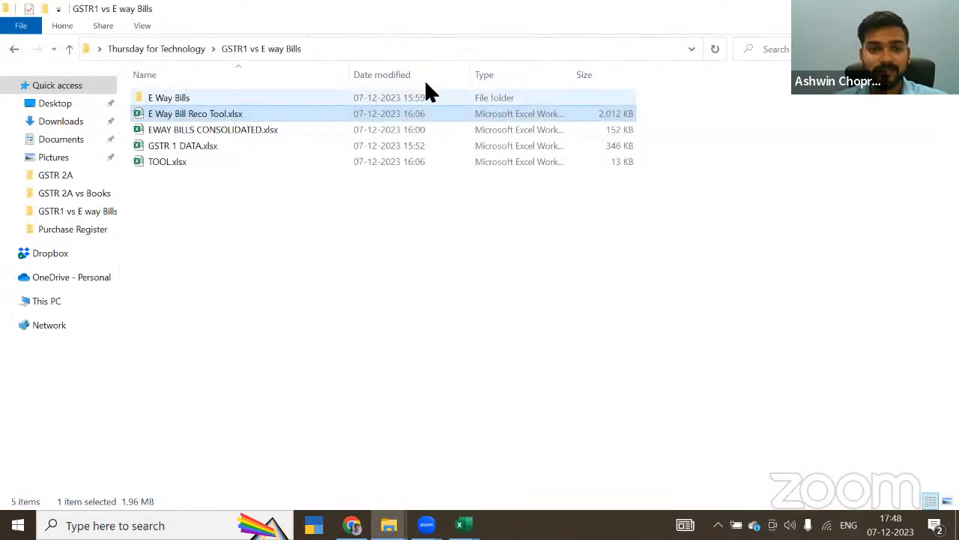
pyautogui.click(185, 49)
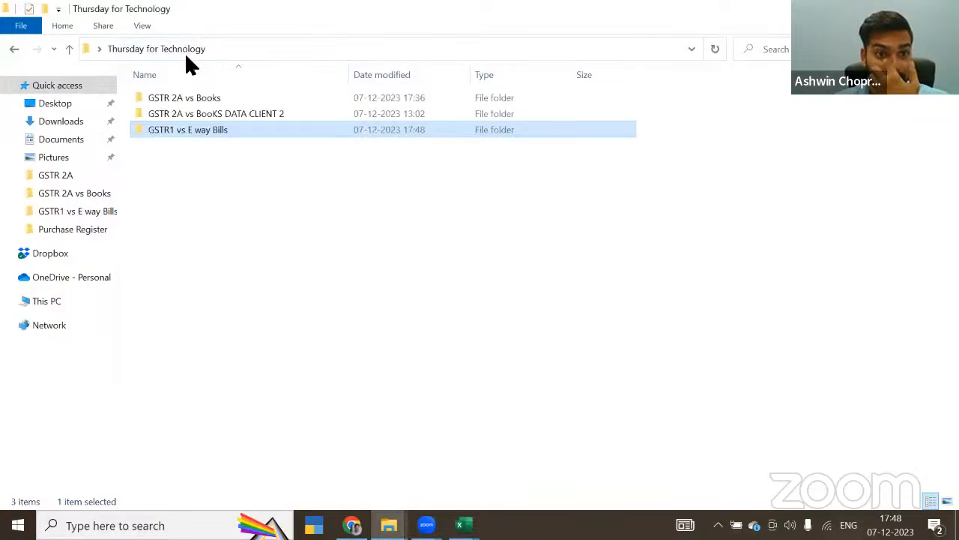
# Step: Copy all twelve monthly GSTR-2A workbooks from the Monthly Data folder under GSTR 2A vs BooKS DATA CLIENT 2
pyautogui.click(201, 116)
pyautogui.doubleClick(200, 115)
pyautogui.doubleClick(187, 98)
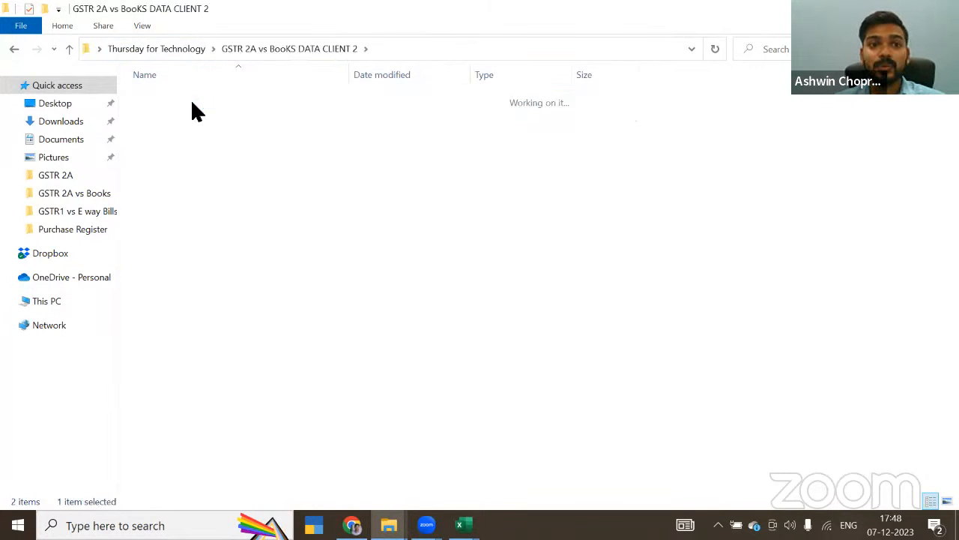
pyautogui.doubleClick(169, 99)
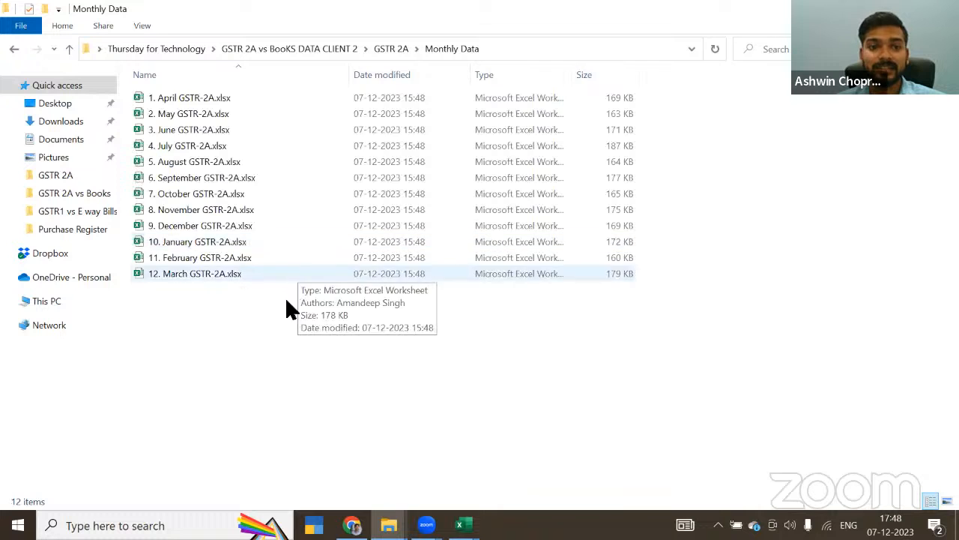
pyautogui.moveTo(287, 308); pyautogui.dragTo(276, 279)
pyautogui.moveTo(232, 164); pyautogui.dragTo(205, 75)
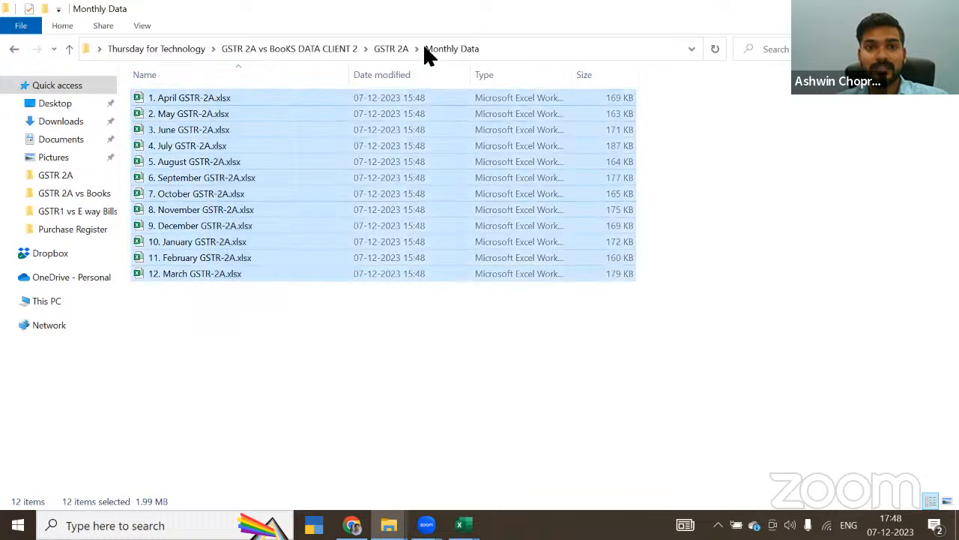
# Step: Delete all twelve monthly GSTR-2A workbooks from the Monthly Data folder under GSTR 2A vs Books > GSTR 2A
pyautogui.click(313, 52)
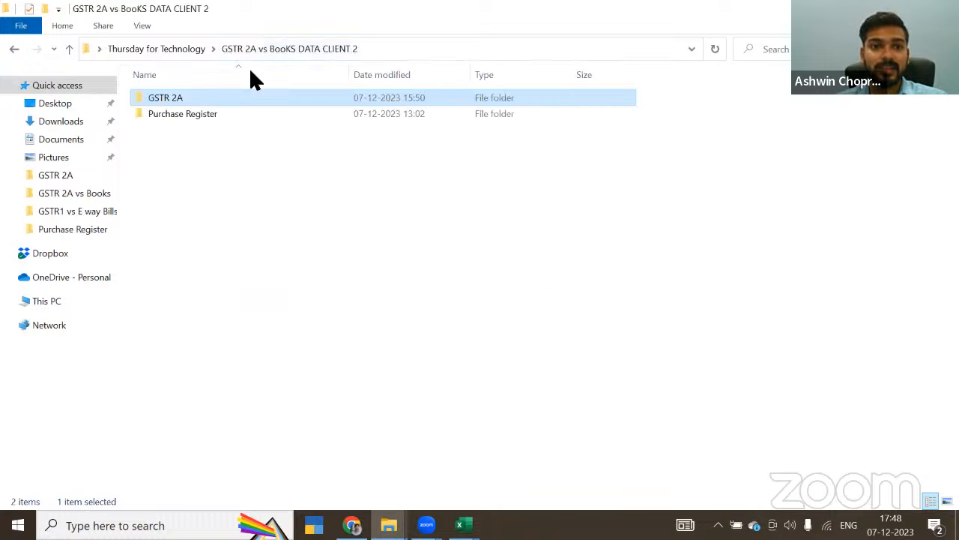
pyautogui.click(170, 49)
pyautogui.doubleClick(175, 98)
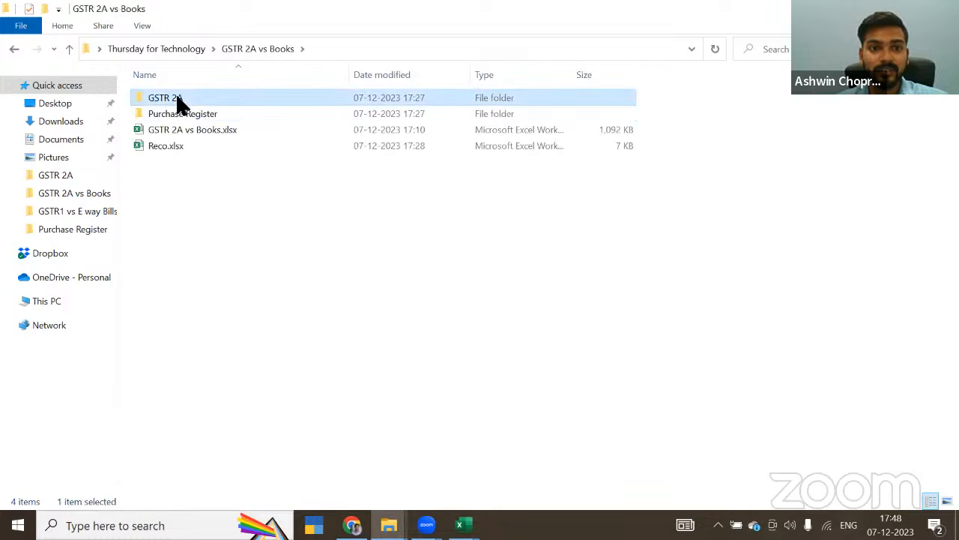
pyautogui.doubleClick(177, 97)
pyautogui.doubleClick(182, 97)
pyautogui.moveTo(308, 303); pyautogui.dragTo(175, 98)
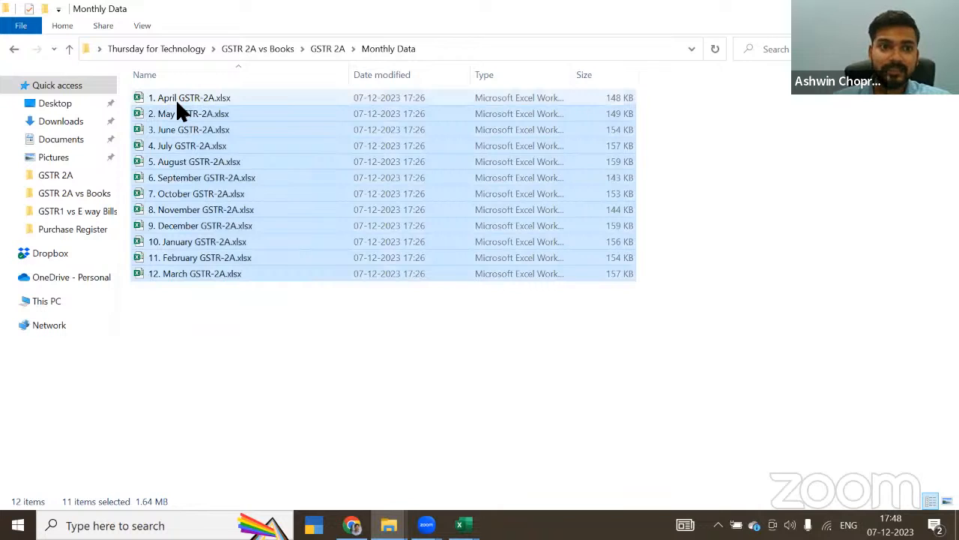
pyautogui.press('Delete')
pyautogui.click(196, 100)
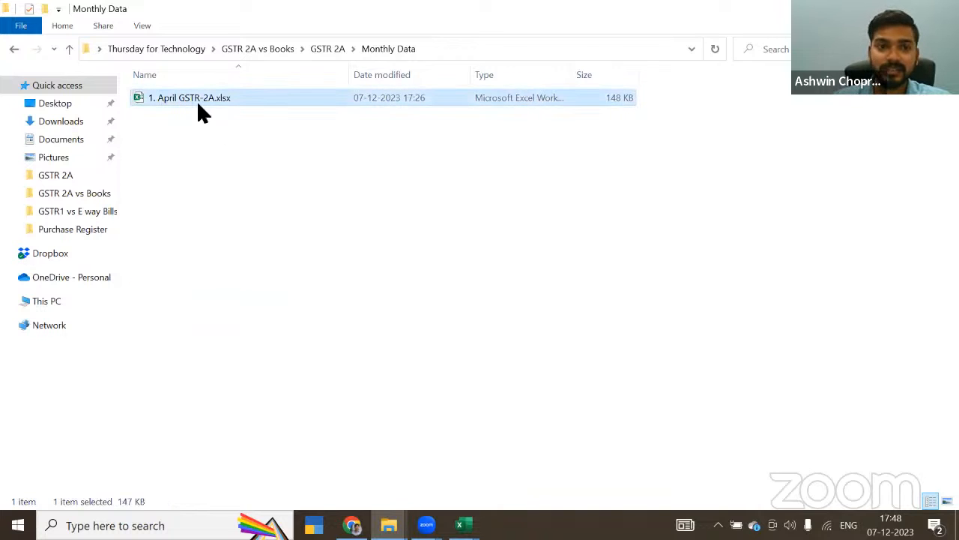
pyautogui.press('Delete')
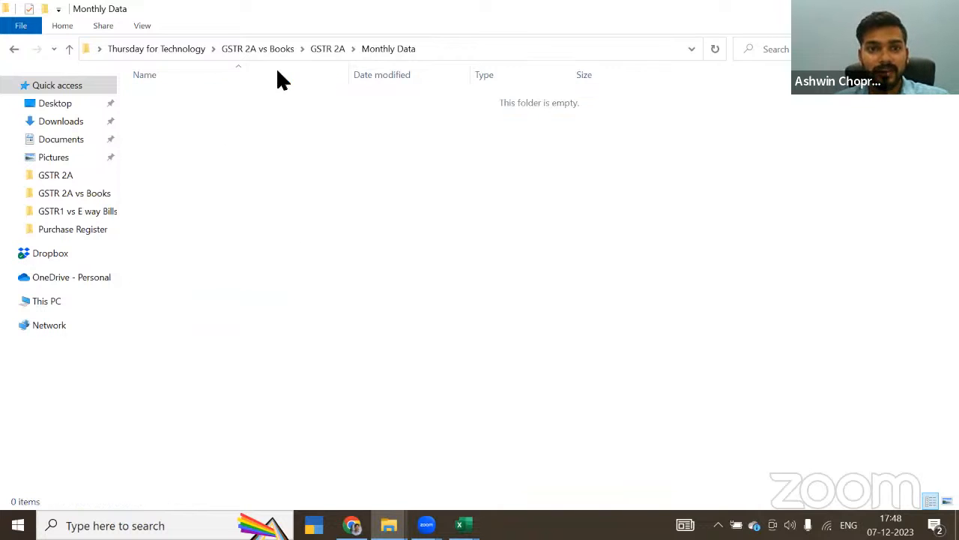
# Step: Paste the copied client 2 workbooks into Monthly Data and go back up to the GSTR 2A vs Books folder
pyautogui.hotkey('ctrl', 'v')
pyautogui.click(276, 318)
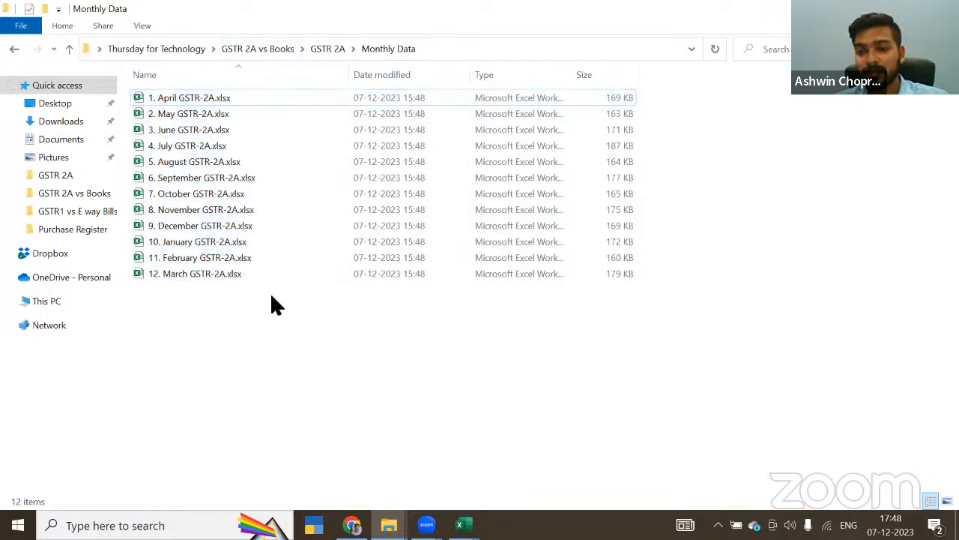
pyautogui.click(270, 48)
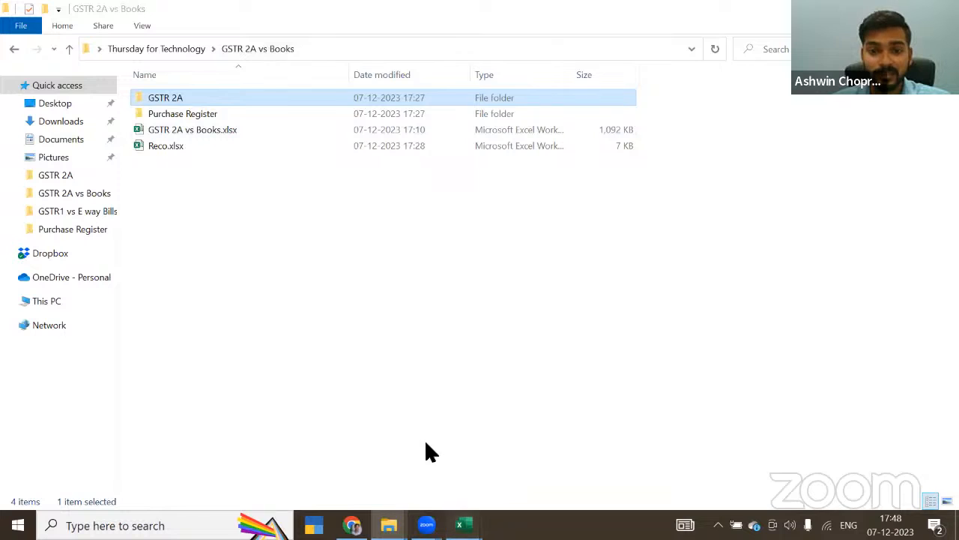
# Step: Switch to GSTR 2A FULL YEAR.xlsx, look over its B2B sheet and close the workbook
pyautogui.click(460, 525)
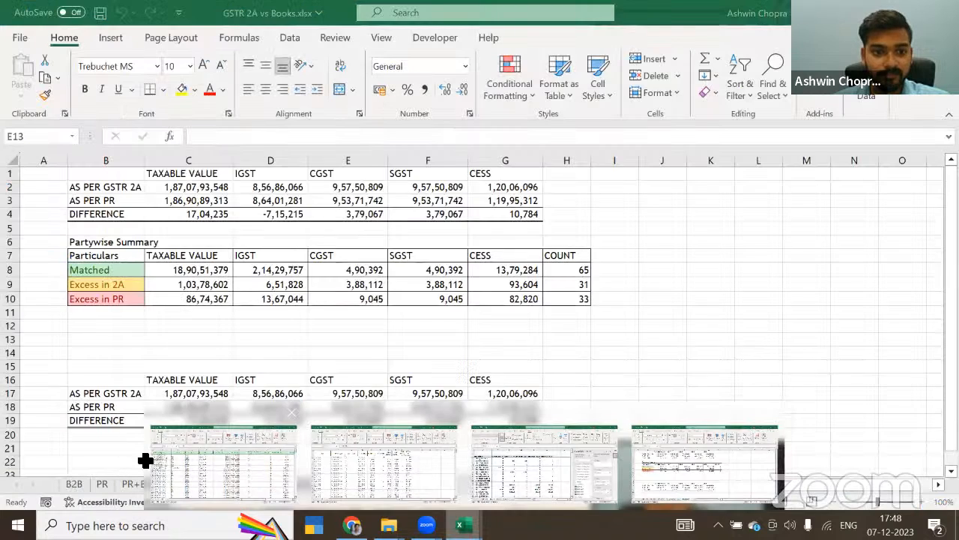
pyautogui.click(143, 457)
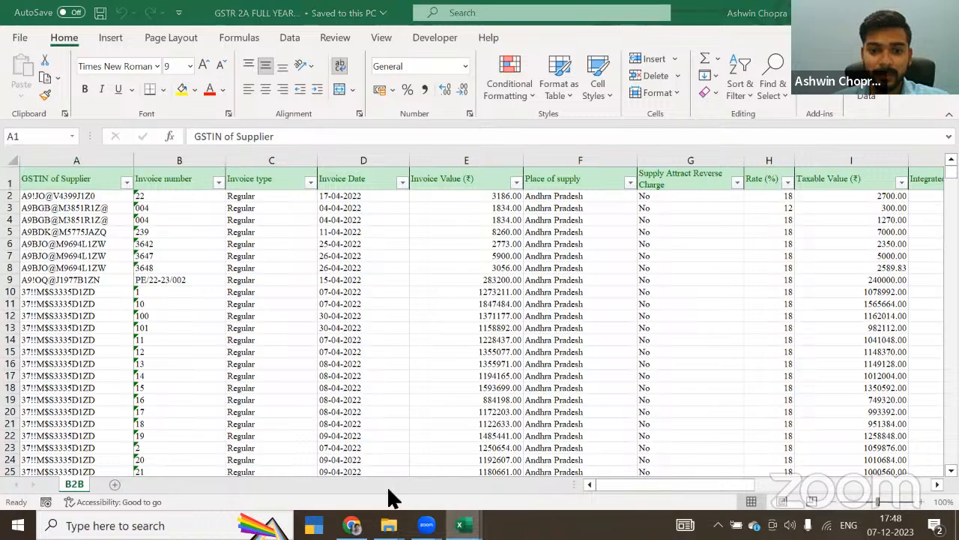
pyautogui.moveTo(460, 525)
pyautogui.click(313, 268)
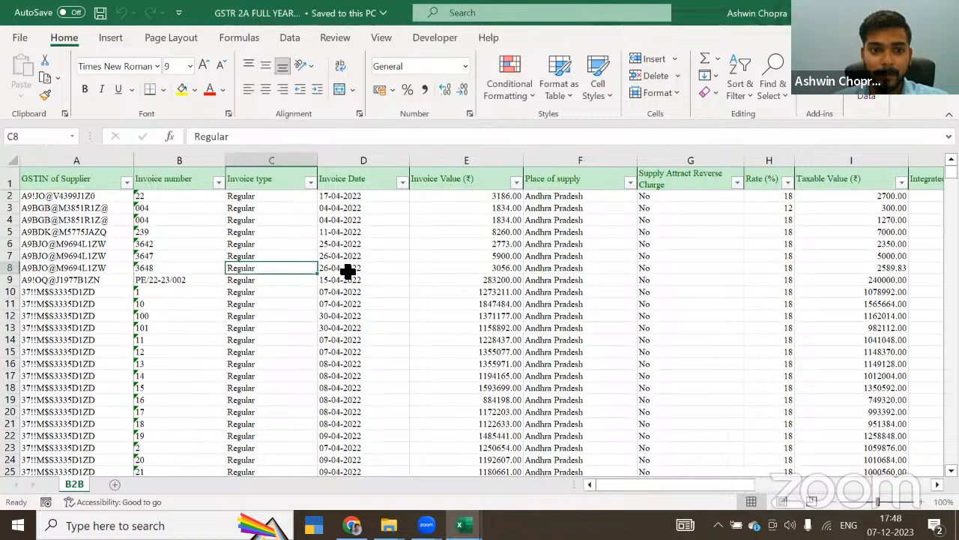
pyautogui.click(344, 268)
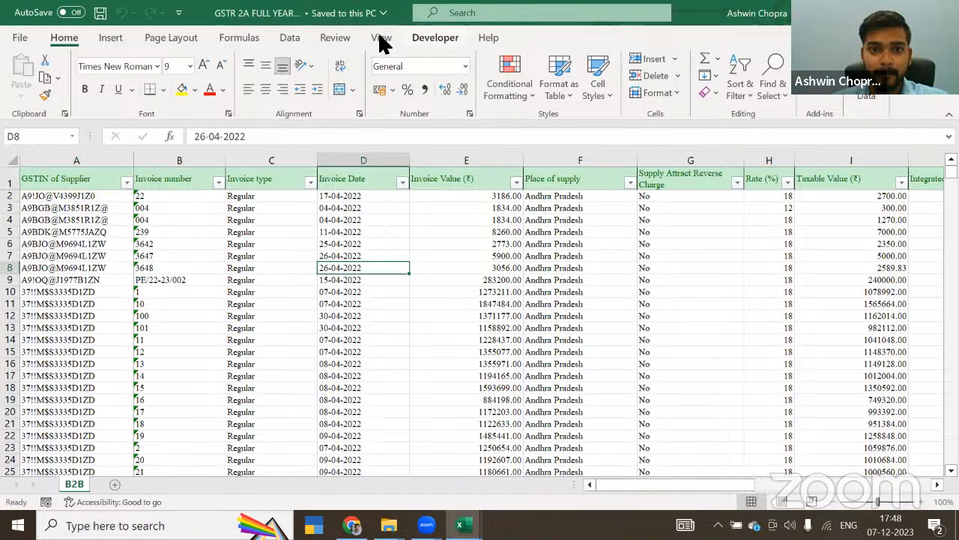
pyautogui.click(289, 37)
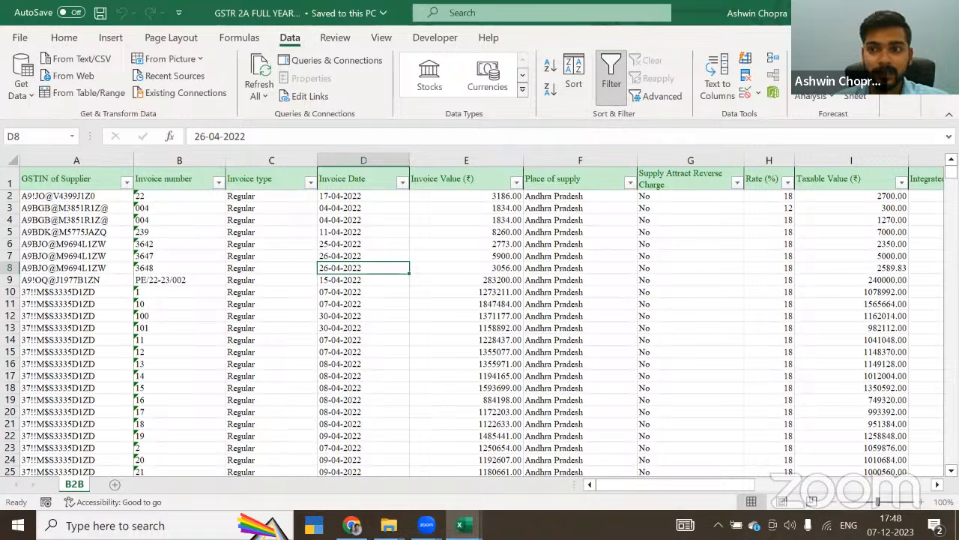
pyautogui.hotkey('ctrl', 'w')
pyautogui.click(329, 269)
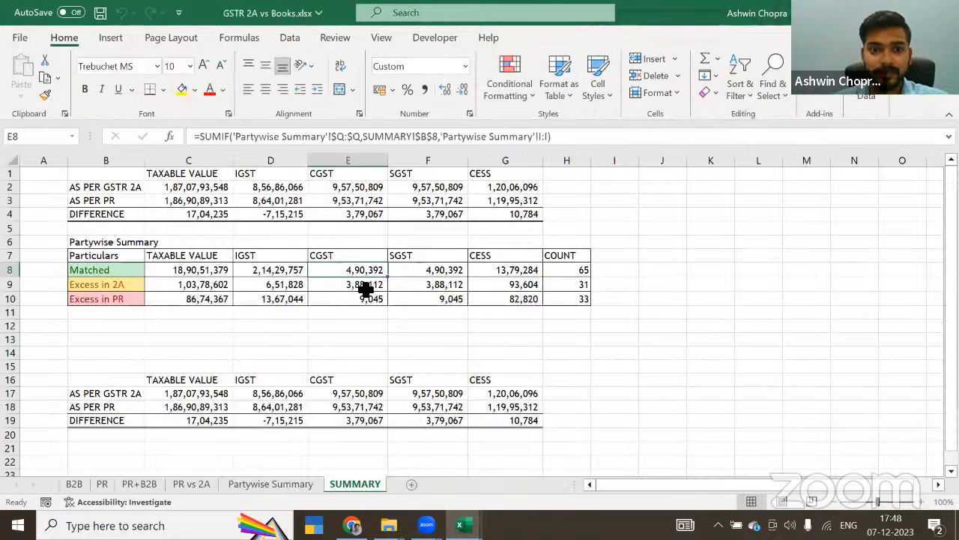
# Step: Open Consolidated GSTR2A.xlsx from the GSTR 2A folder and return to the SUMMARY sheet of GSTR 2A vs Books.xlsx
pyautogui.hotkey('alt', 'Tab')
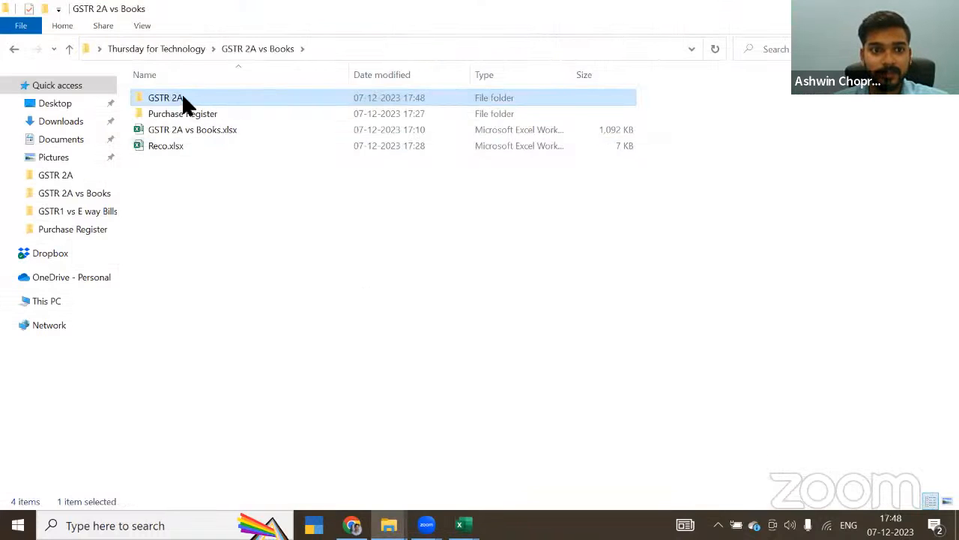
pyautogui.doubleClick(181, 94)
pyautogui.click(189, 127)
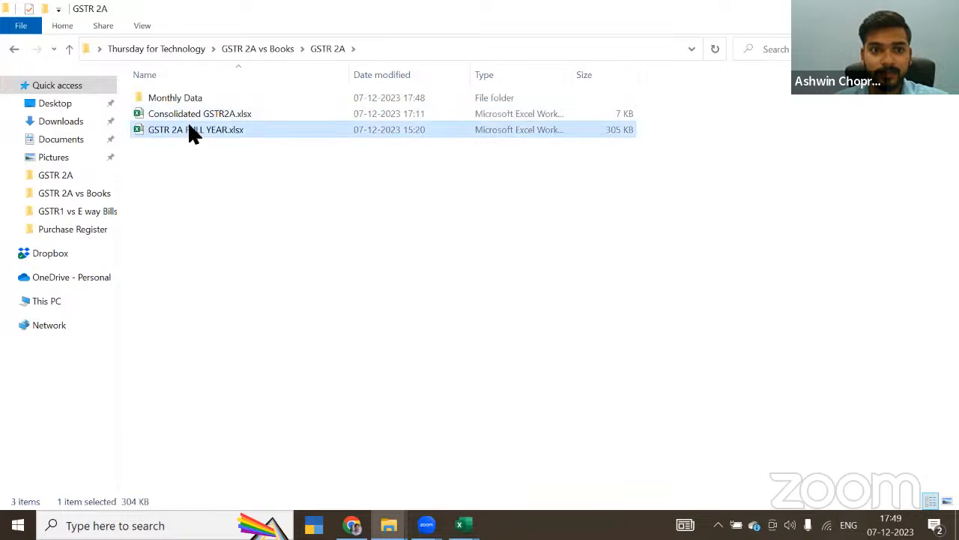
pyautogui.click(463, 525)
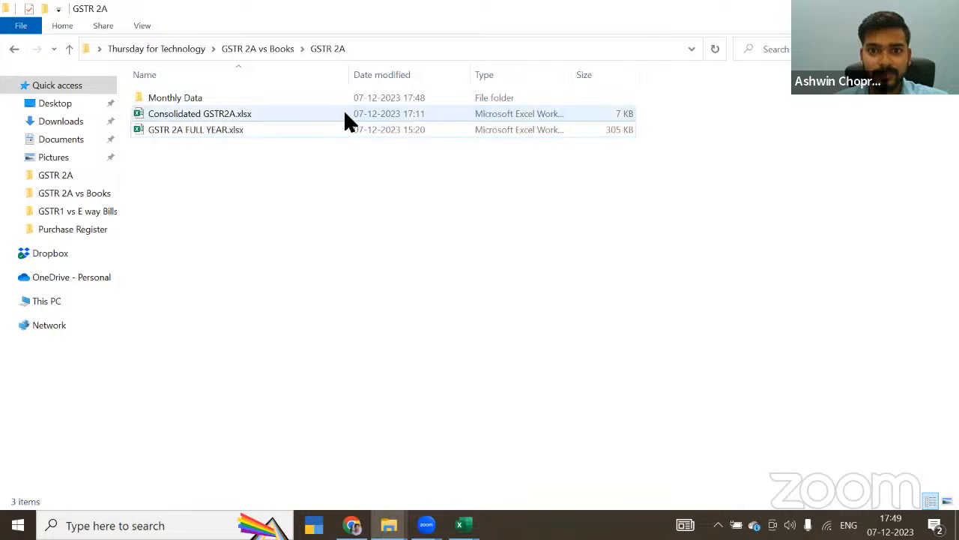
pyautogui.click(345, 112)
pyautogui.hotkey('alt', 'Tab')
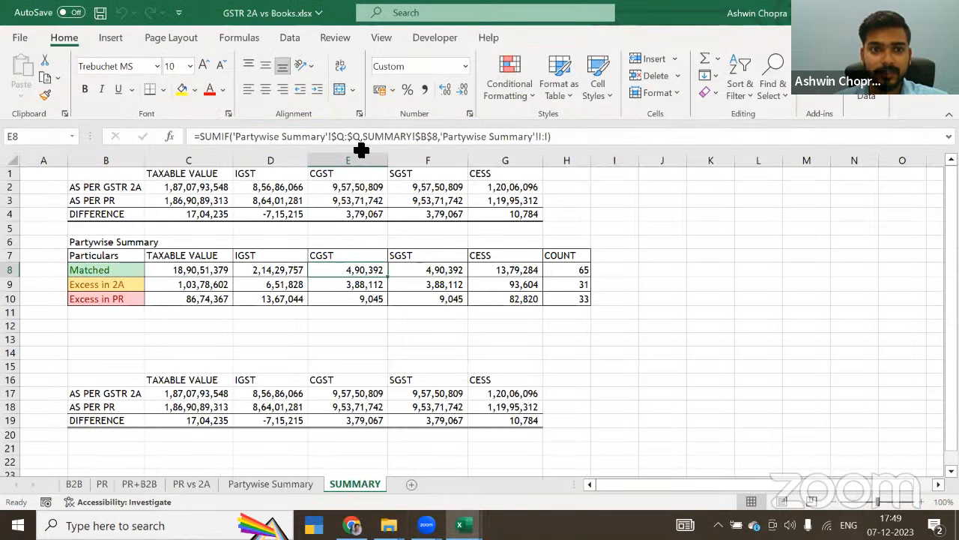
pyautogui.click(351, 300)
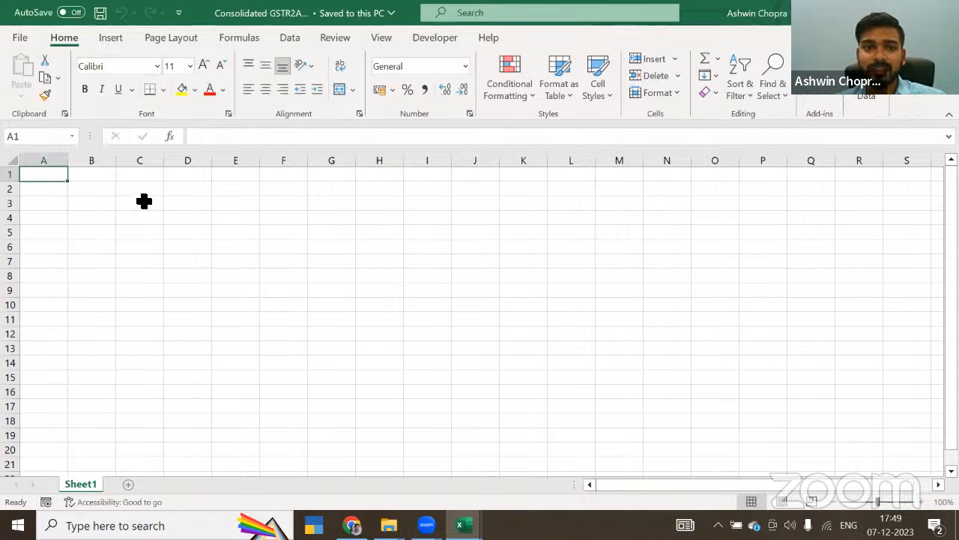
pyautogui.hotkey('alt', 'Tab')
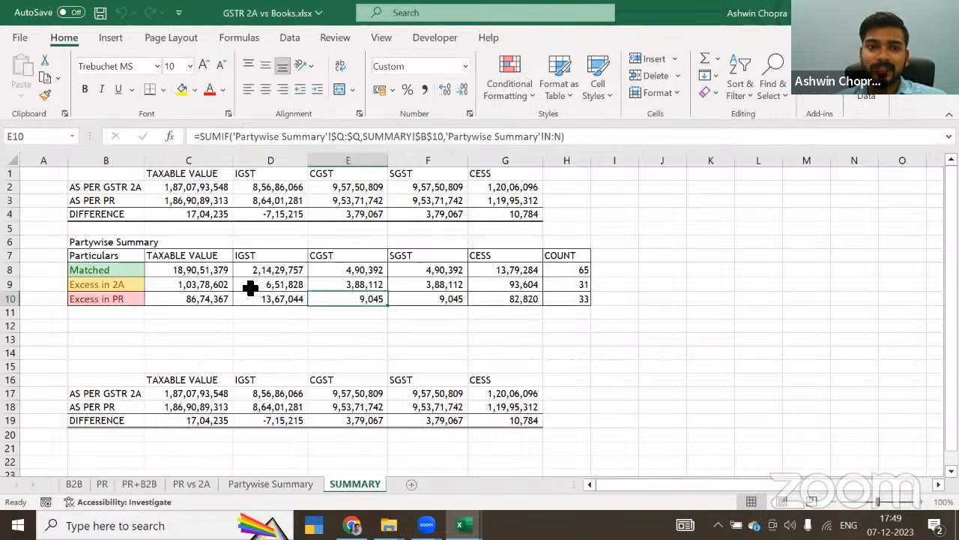
# Step: Examine the SUMMARY sheet's Excess in 2A and Excess in PR figures and the CESS difference
pyautogui.click(249, 286)
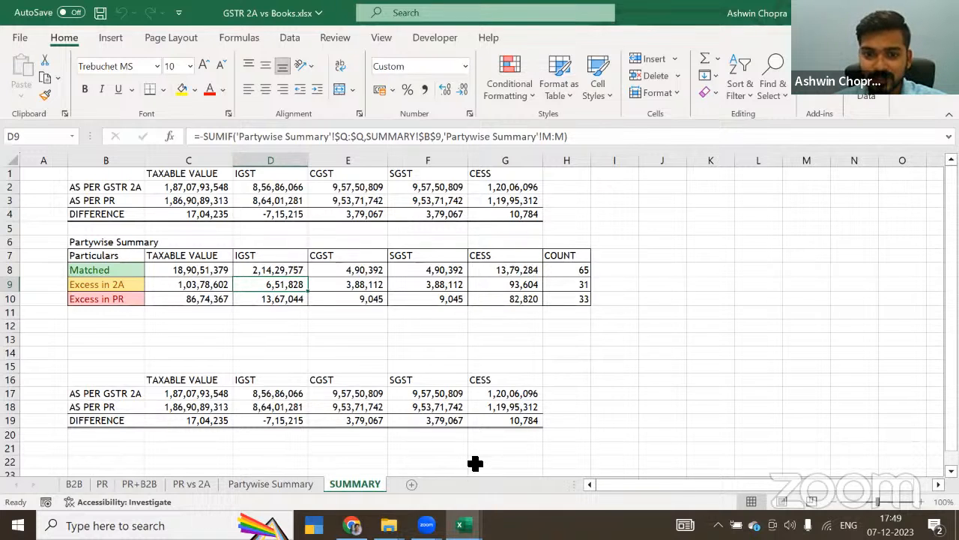
pyautogui.click(499, 420)
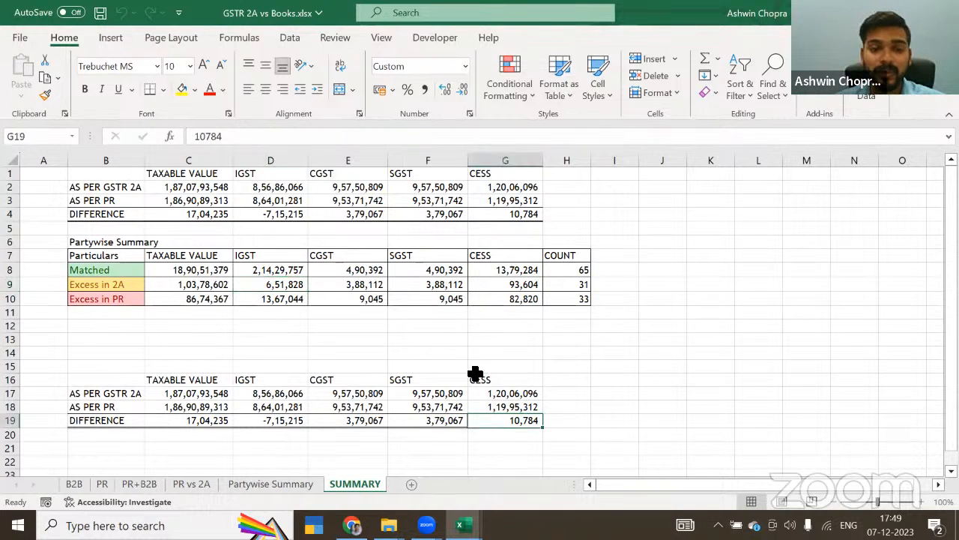
pyautogui.click(482, 301)
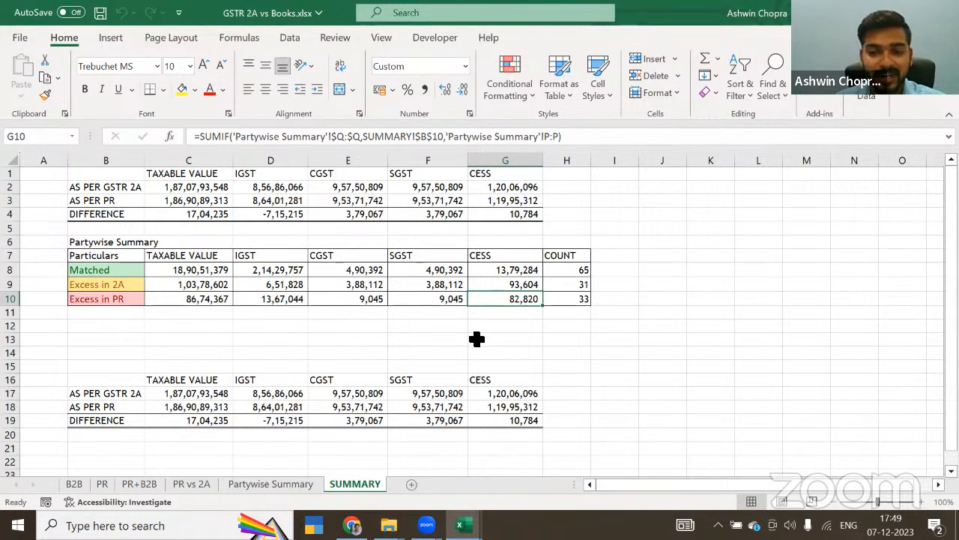
pyautogui.click(451, 240)
pyautogui.click(432, 230)
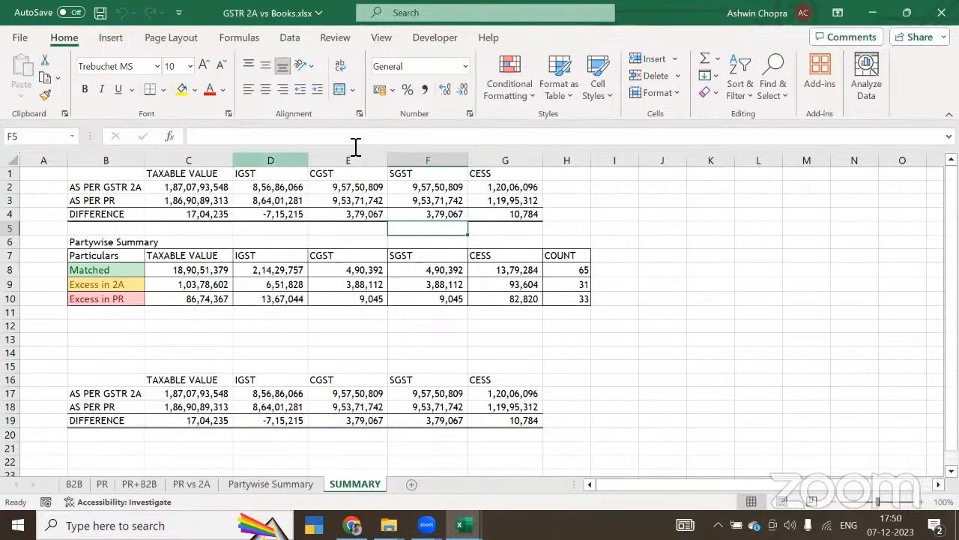
# Step: Launch the Power Query Editor and display the B2B query with its applied steps
pyautogui.click(279, 38)
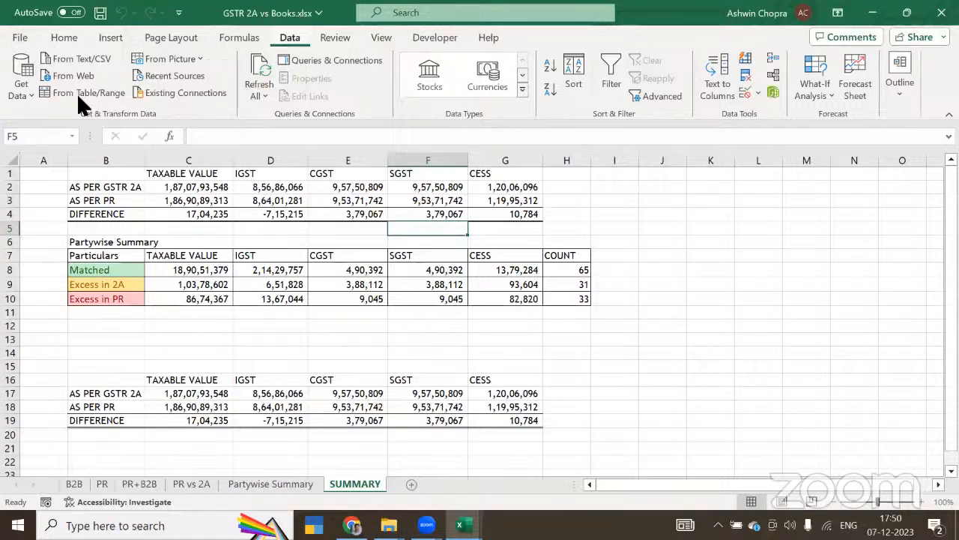
pyautogui.click(21, 79)
pyautogui.click(76, 302)
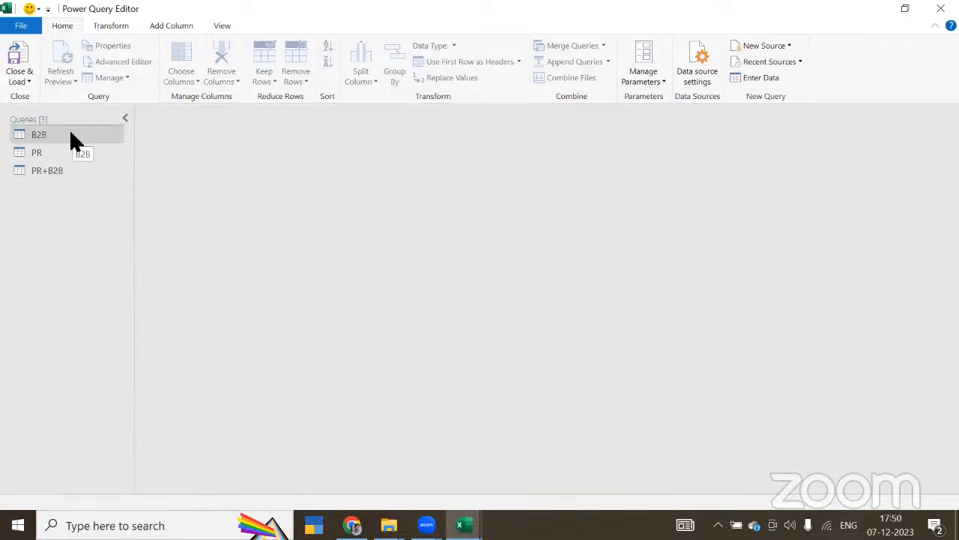
pyautogui.click(71, 135)
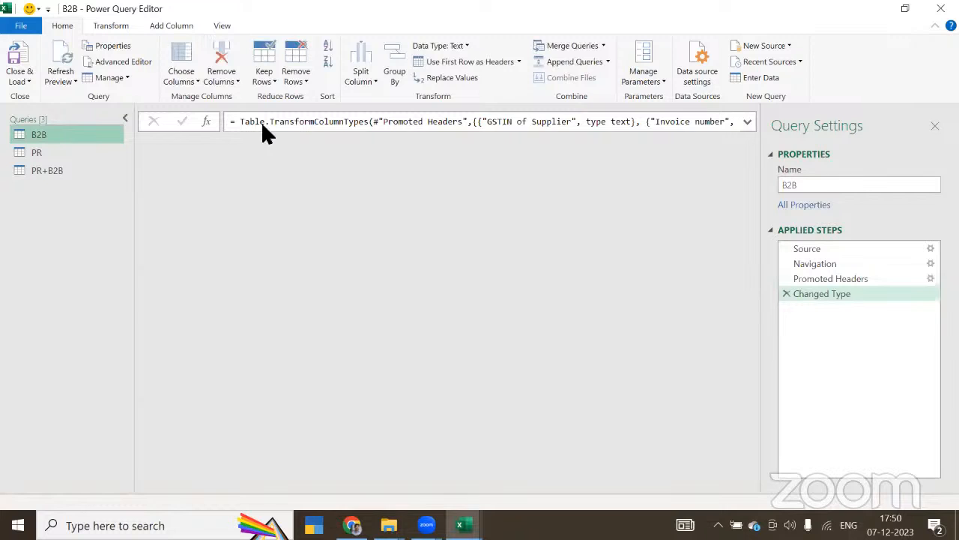
pyautogui.press('Escape')
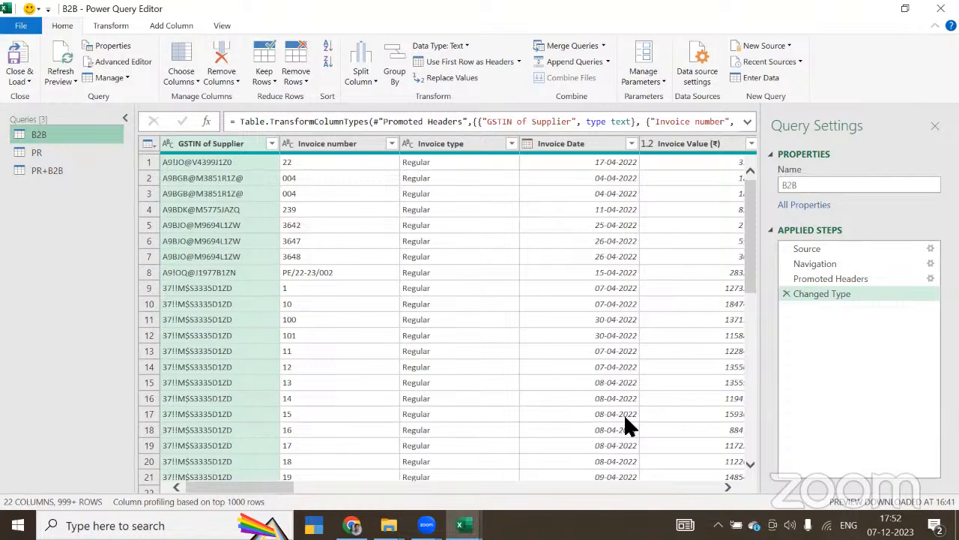
# Step: Display the PR query and examine its TV BOOKS and IGST BOOKS columns
pyautogui.click(105, 153)
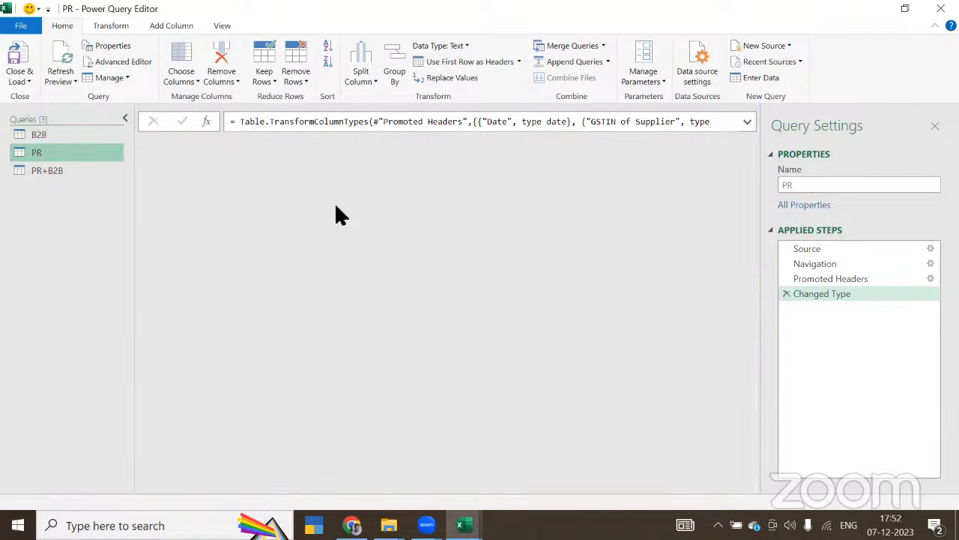
pyautogui.click(679, 142)
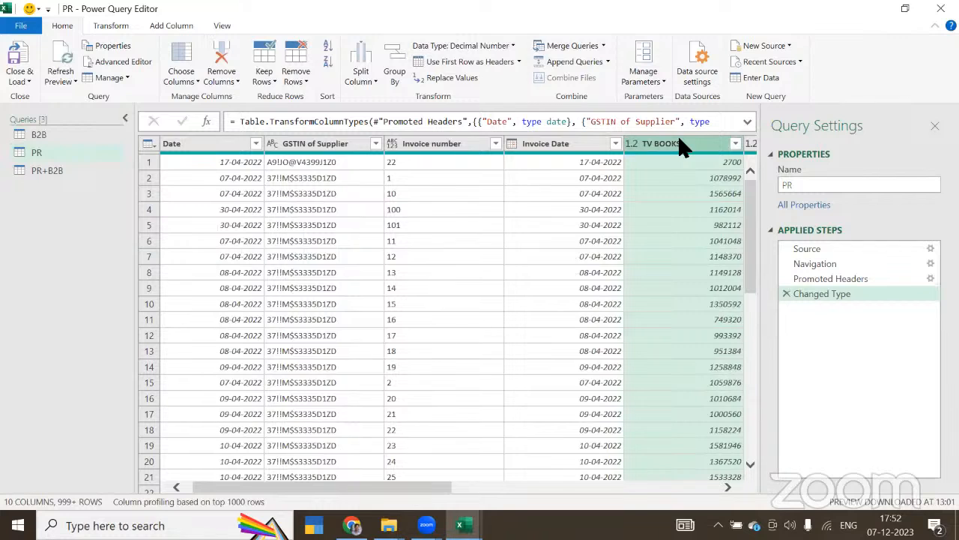
pyautogui.press('Right')
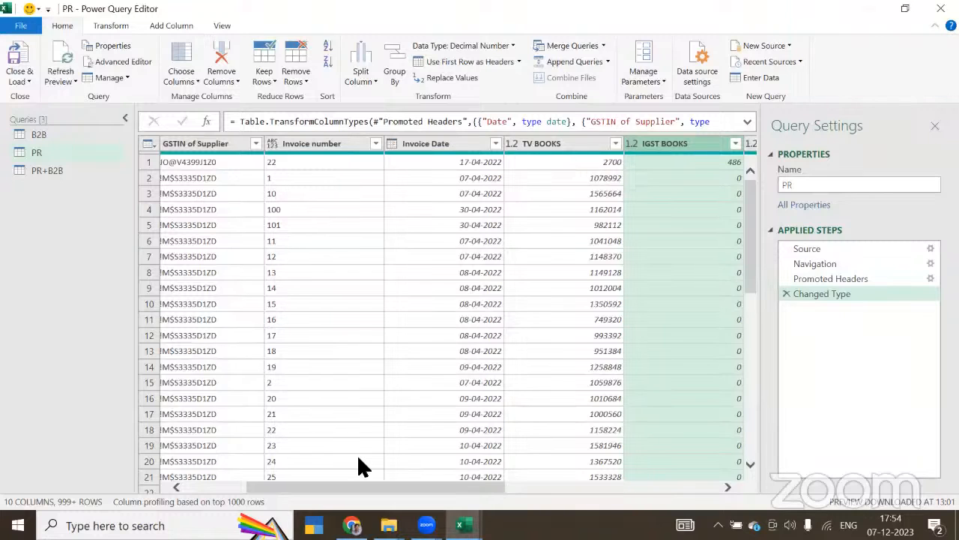
# Step: Open the Monthly Data folder inside GSTR 2A, try to open 1. April GSTR-2A.xlsx, and leave the Power Query Editor
pyautogui.moveTo(389, 524)
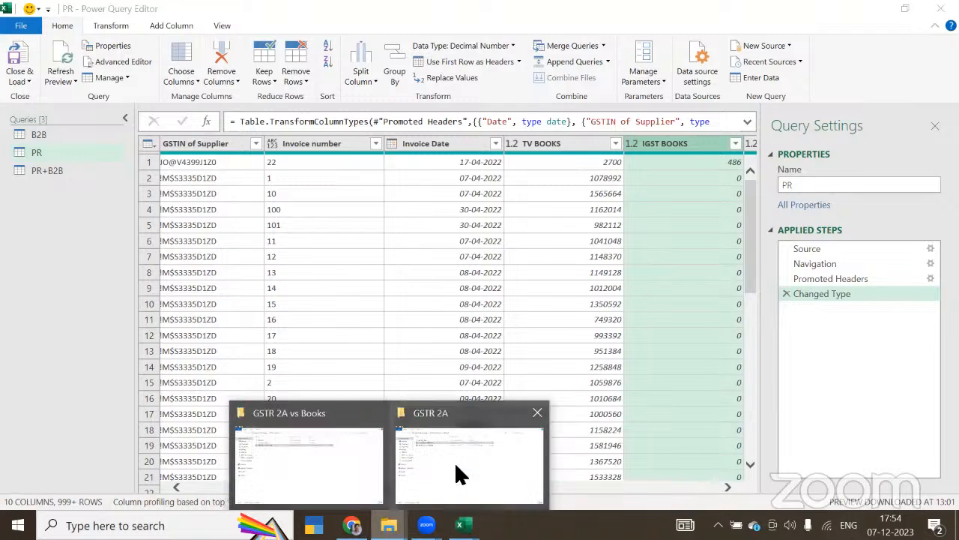
pyautogui.click(460, 474)
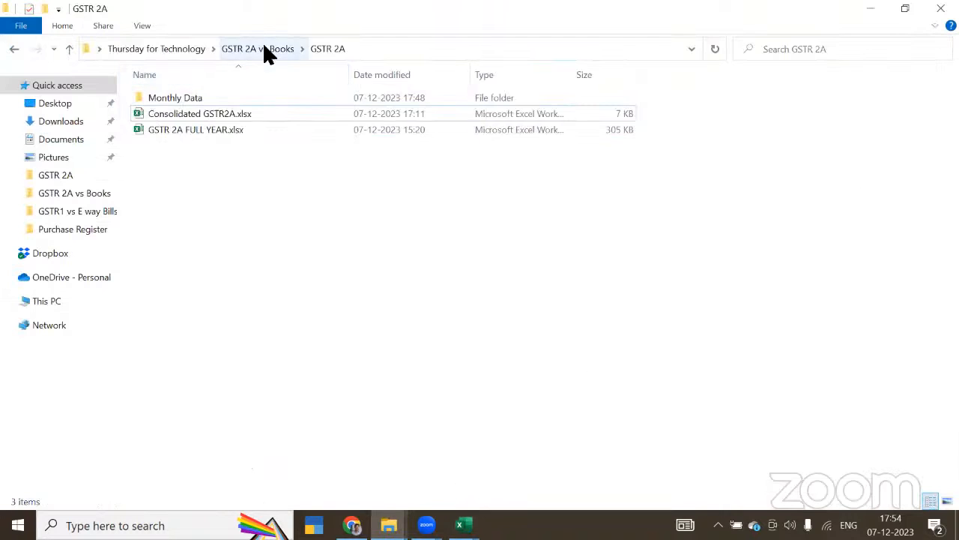
pyautogui.click(266, 50)
pyautogui.doubleClick(176, 99)
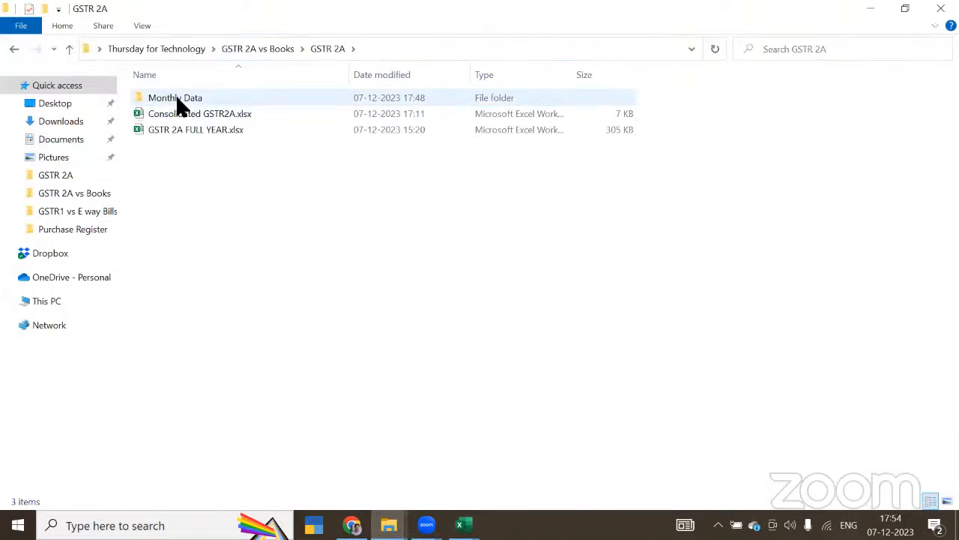
pyautogui.doubleClick(174, 97)
pyautogui.click(170, 104)
pyautogui.doubleClick(170, 99)
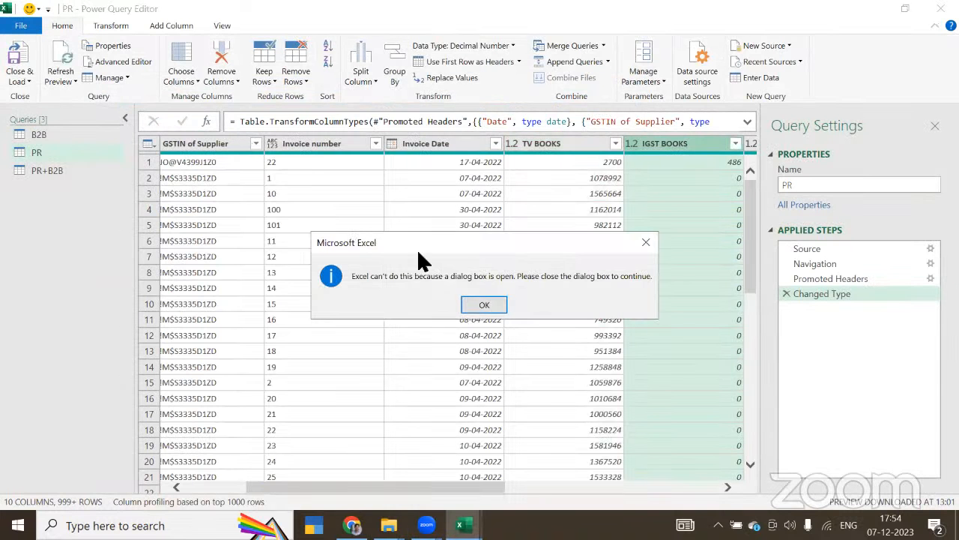
pyautogui.click(482, 305)
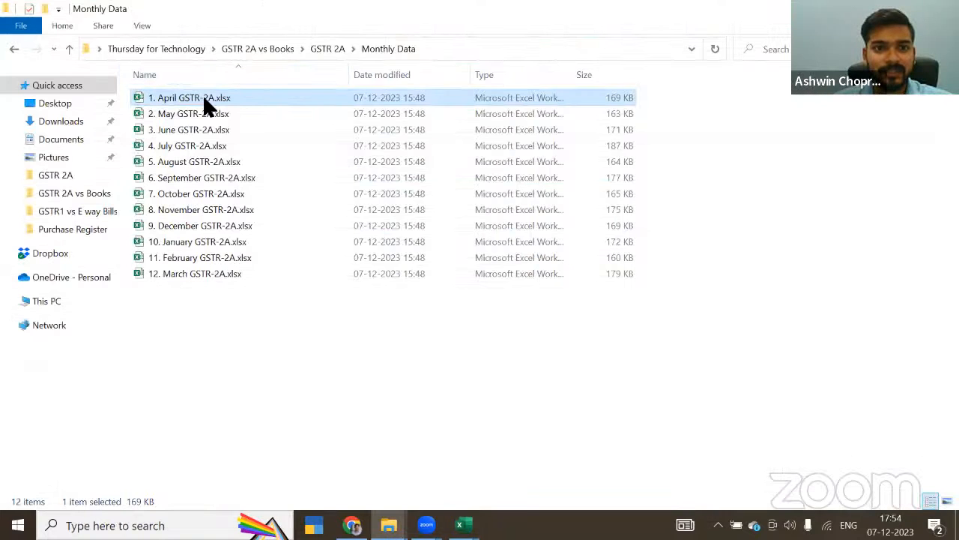
# Step: Open 1. April GSTR-2A.xlsx, check the end of its B2B sheet data, and save and close the workbook
pyautogui.doubleClick(203, 99)
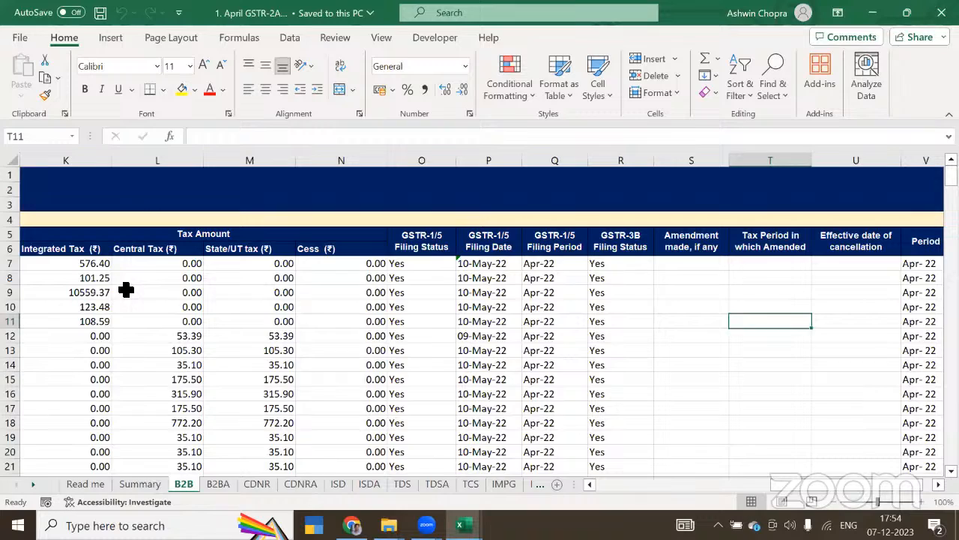
pyautogui.click(126, 292)
pyautogui.hotkey('ctrl', 'Left')
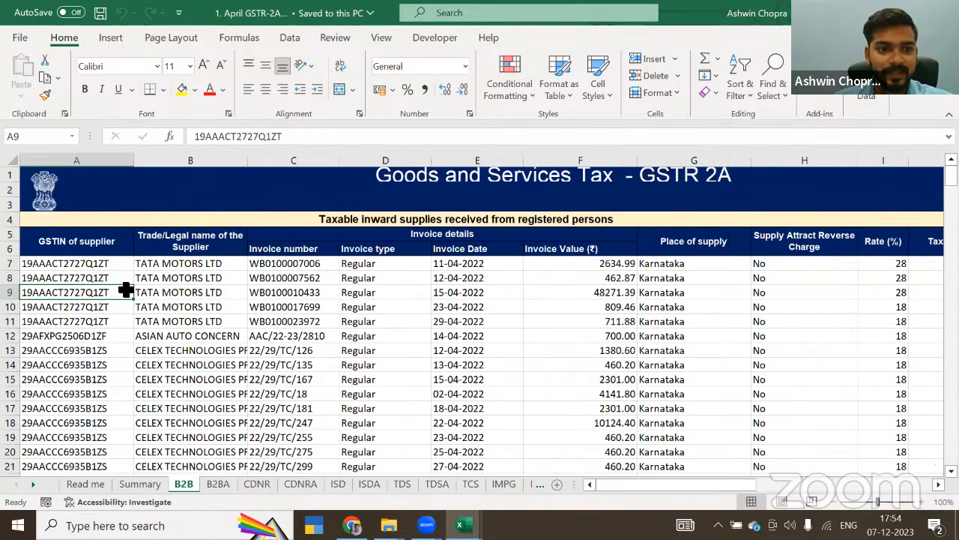
pyautogui.hotkey('ctrl', 'Down')
pyautogui.press('Down')
pyautogui.press('Down')
pyautogui.press('Up')
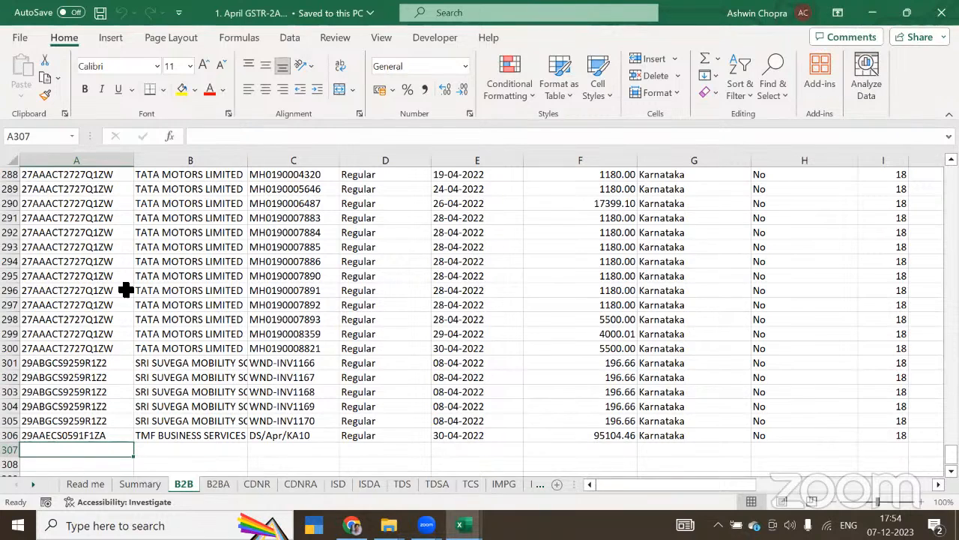
pyautogui.click(125, 289)
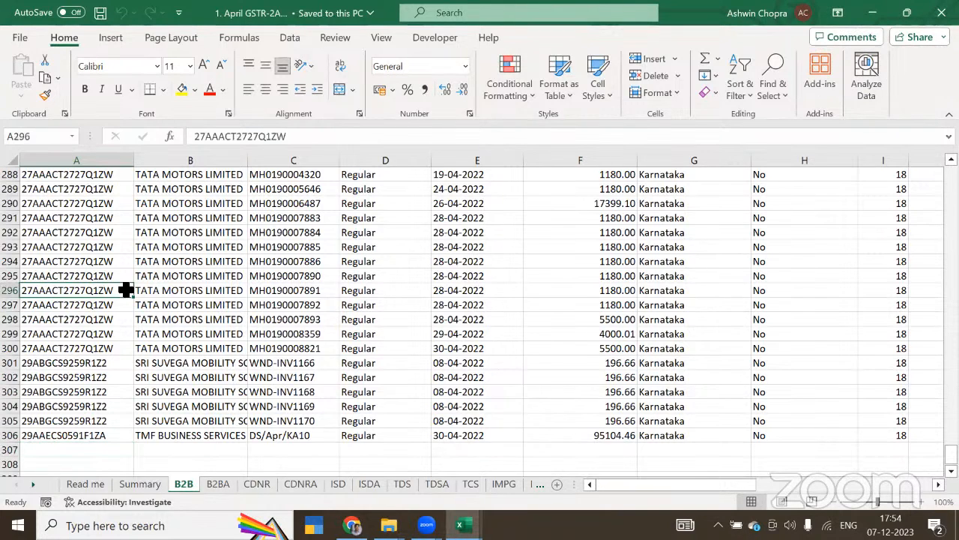
pyautogui.click(941, 13)
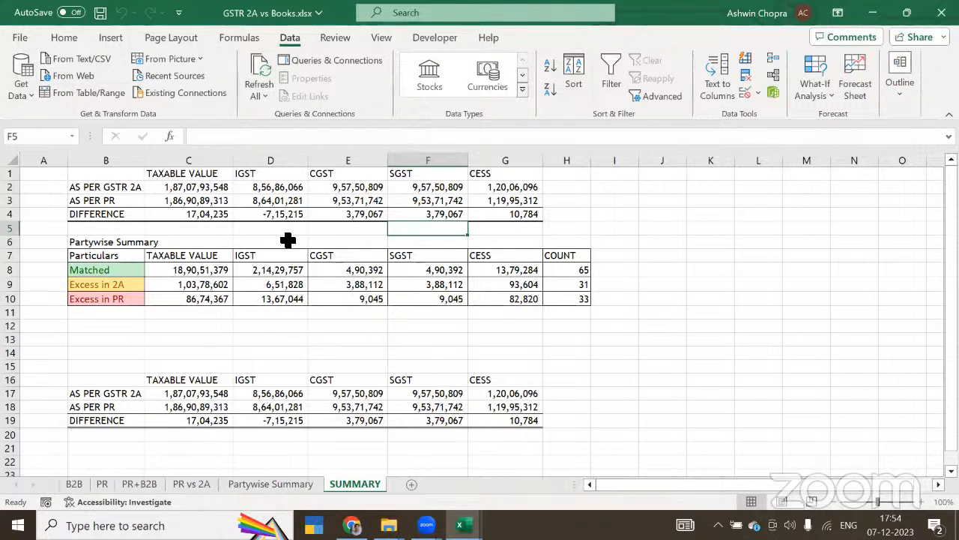
# Step: Start an Excel workbook import of 1. April GSTR-2A.xlsx from the GSTR 2A Monthly Data folder into GSTR 2A vs Books.xlsx
pyautogui.hotkey('alt', 'Tab')
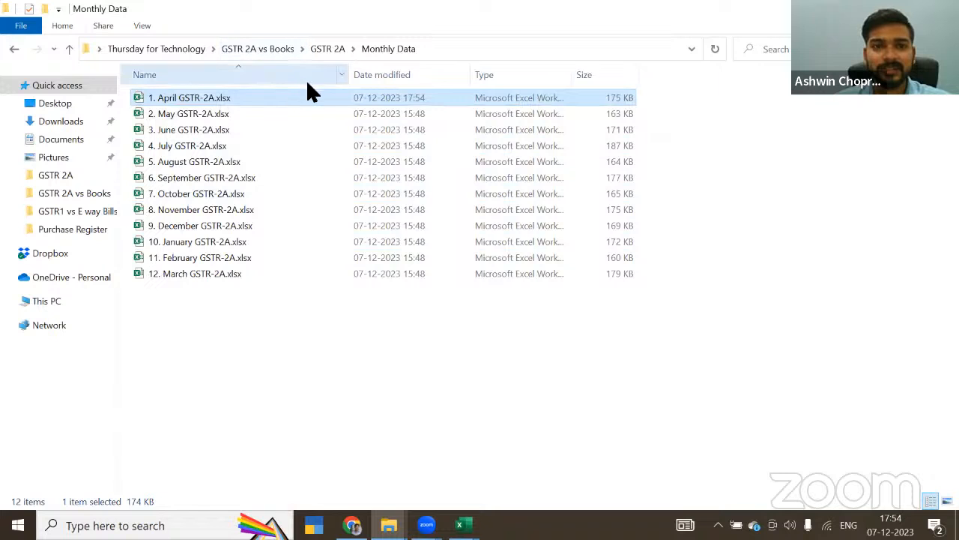
pyautogui.hotkey('alt', 'Tab')
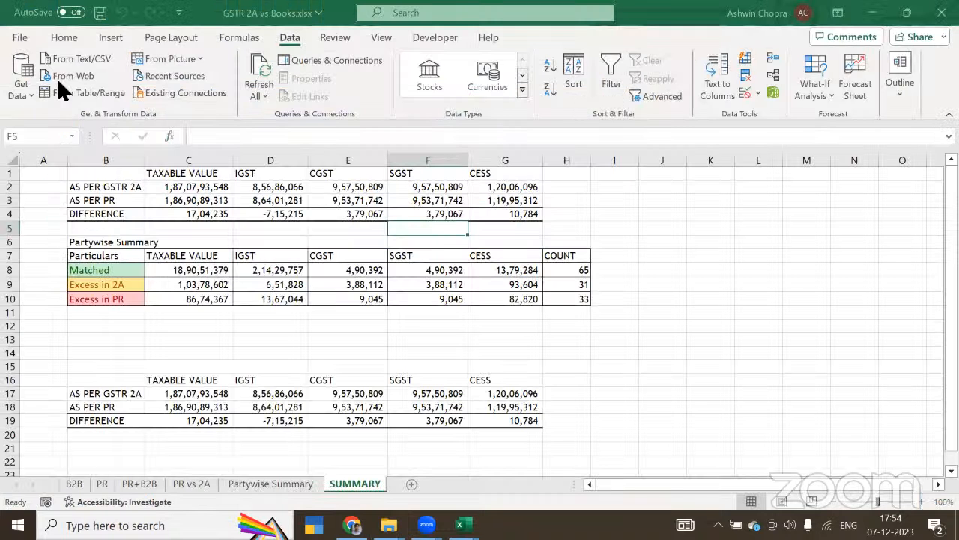
pyautogui.click(23, 82)
pyautogui.moveTo(72, 123)
pyautogui.click(234, 117)
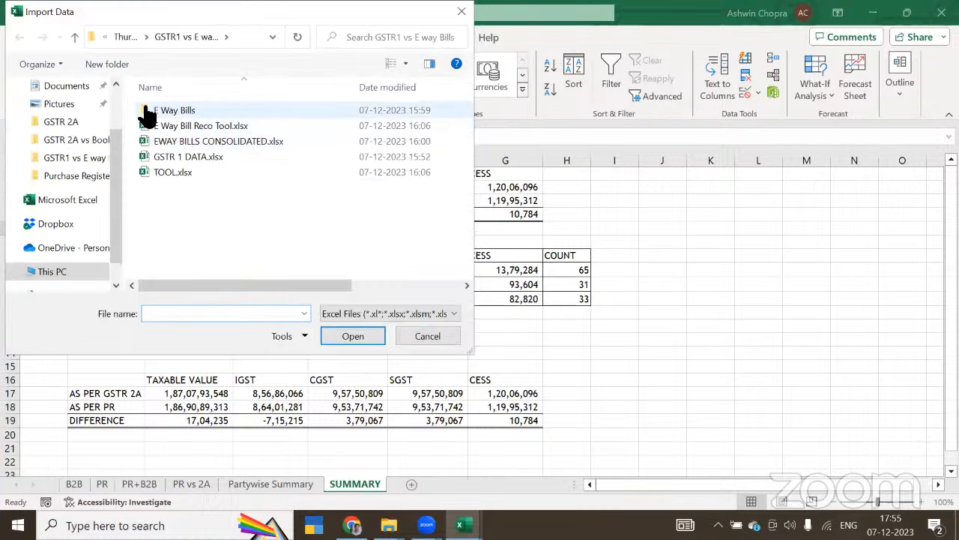
pyautogui.click(120, 39)
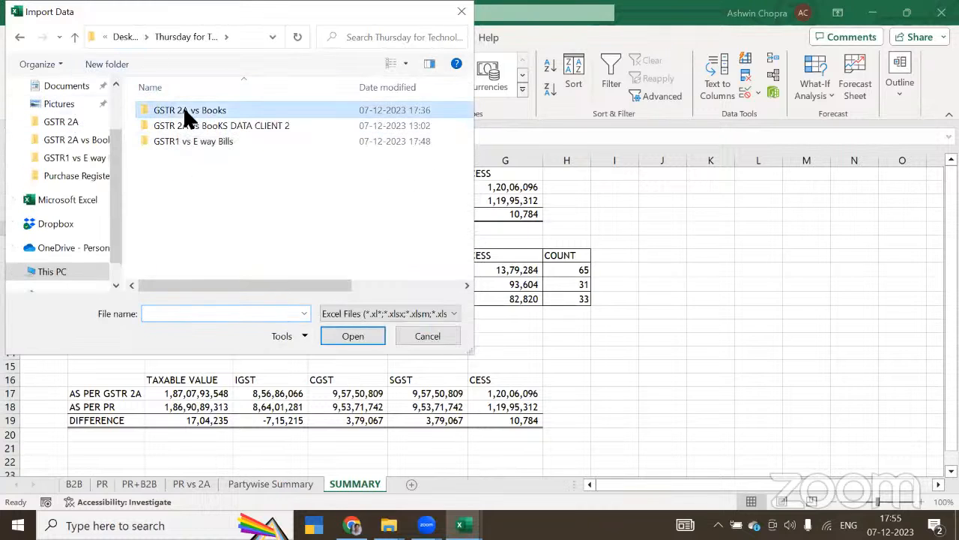
pyautogui.doubleClick(191, 113)
pyautogui.doubleClick(190, 113)
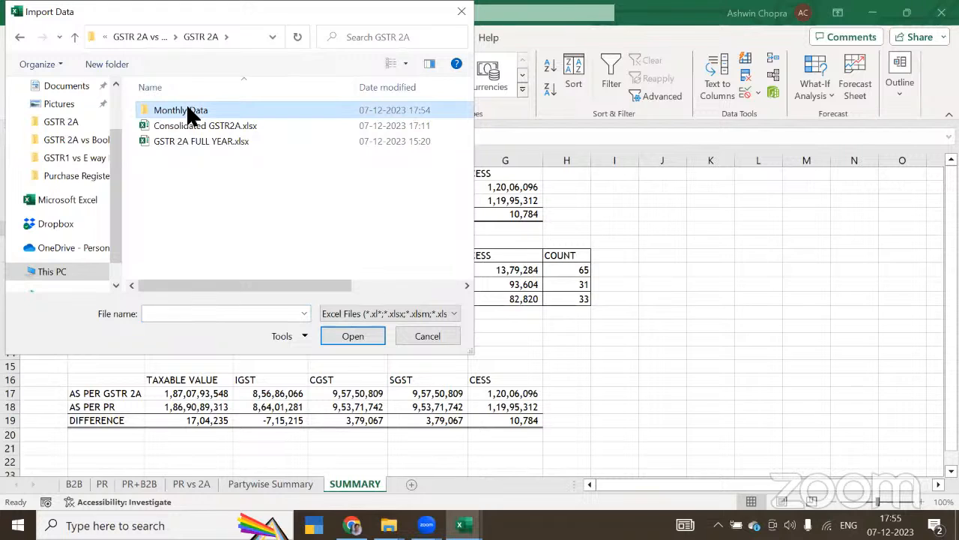
pyautogui.doubleClick(197, 120)
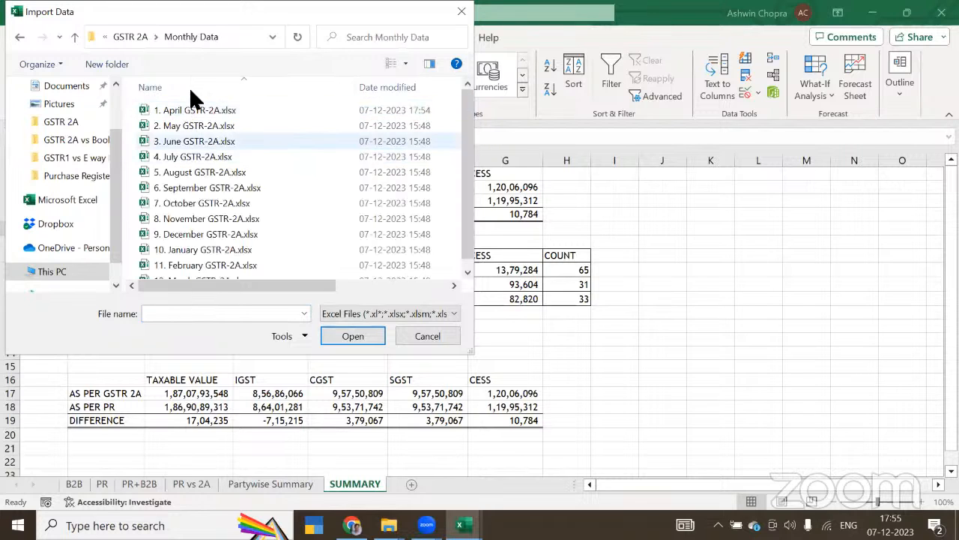
pyautogui.click(196, 110)
pyautogui.click(342, 336)
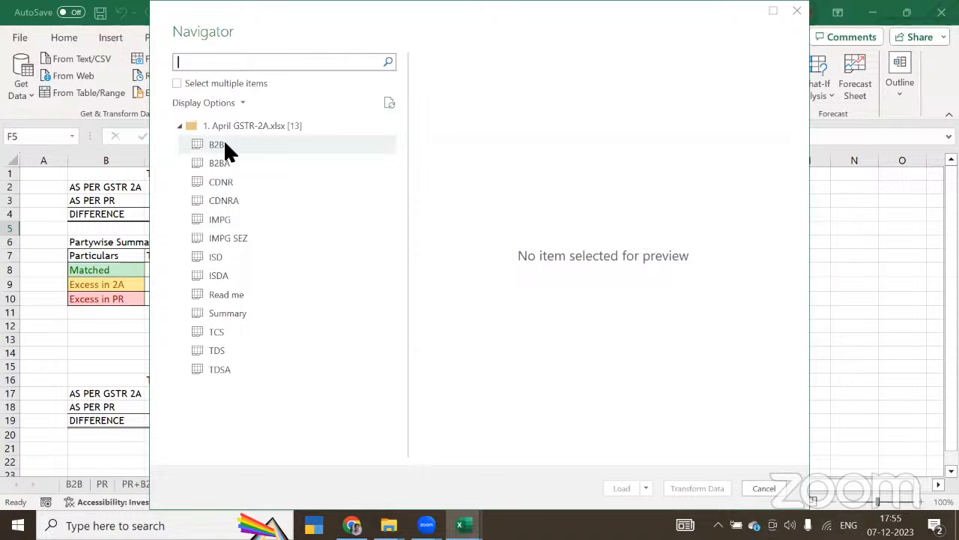
# Step: Preview the April file's B2B sheet in the Navigator, examine its supplier rows, and cancel the import
pyautogui.click(223, 144)
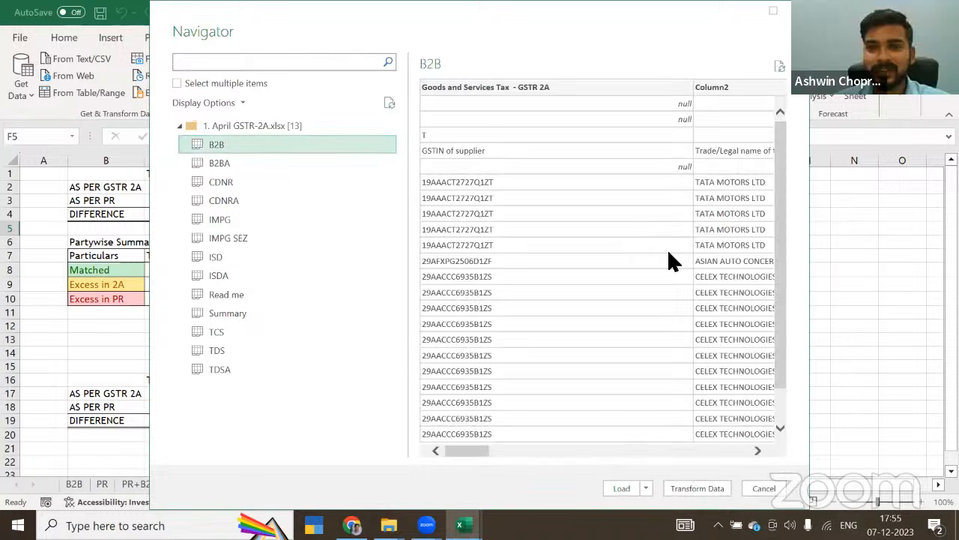
pyautogui.scroll(-2, 668, 248)
pyautogui.scroll(1, 669, 253)
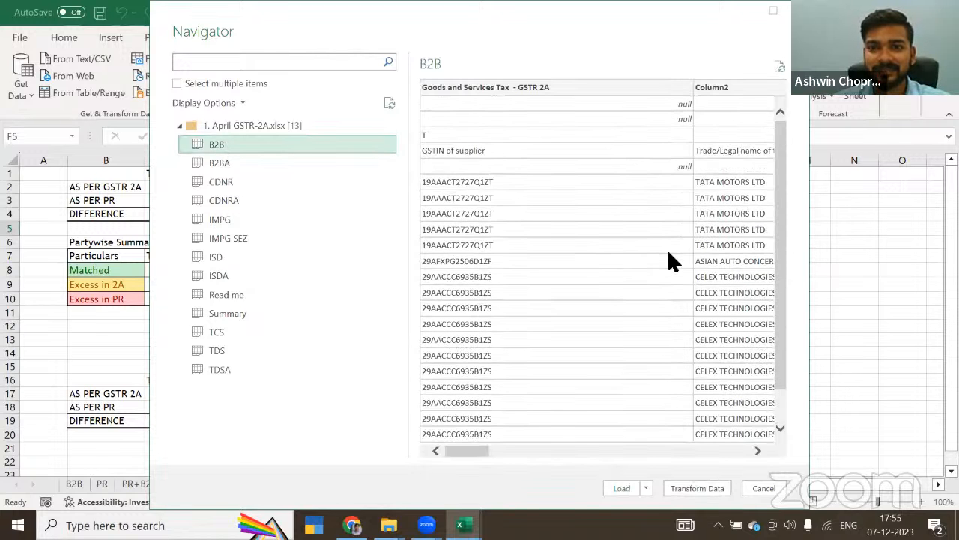
pyautogui.scroll(-1, 772, 197)
pyautogui.scroll(1, 778, 180)
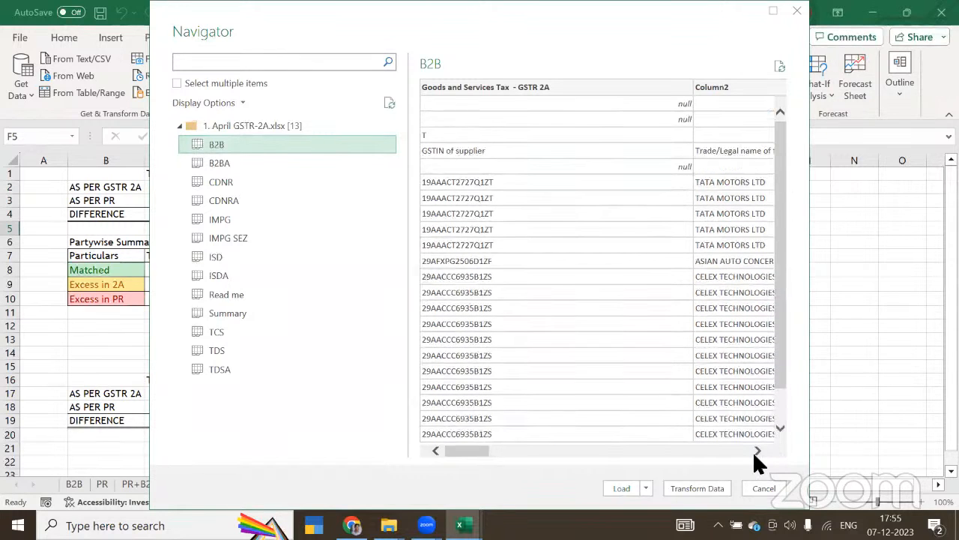
pyautogui.click(759, 486)
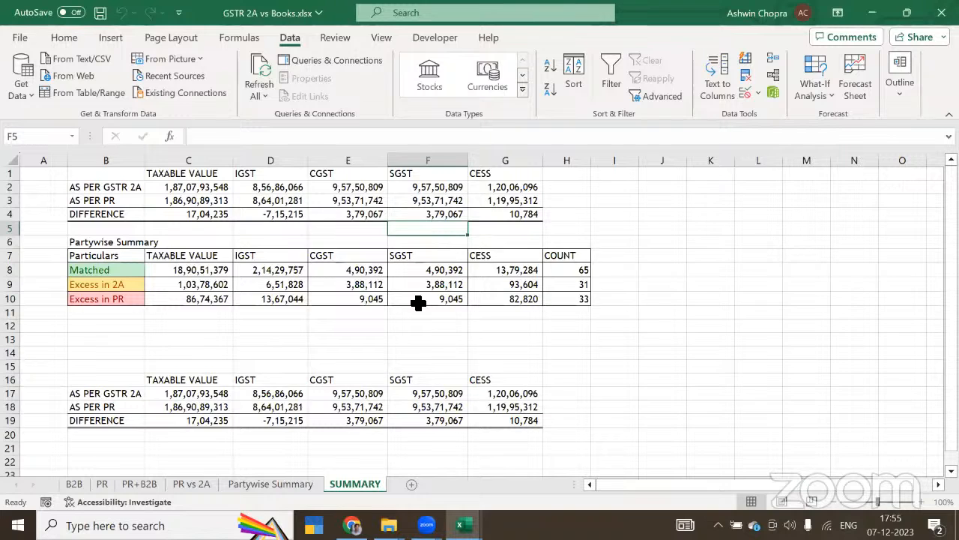
# Step: Import 2. May GSTR-2A.xlsx as an Excel workbook source, preview its B2B sheet, and cancel the import
pyautogui.hotkey('alt', 'Tab')
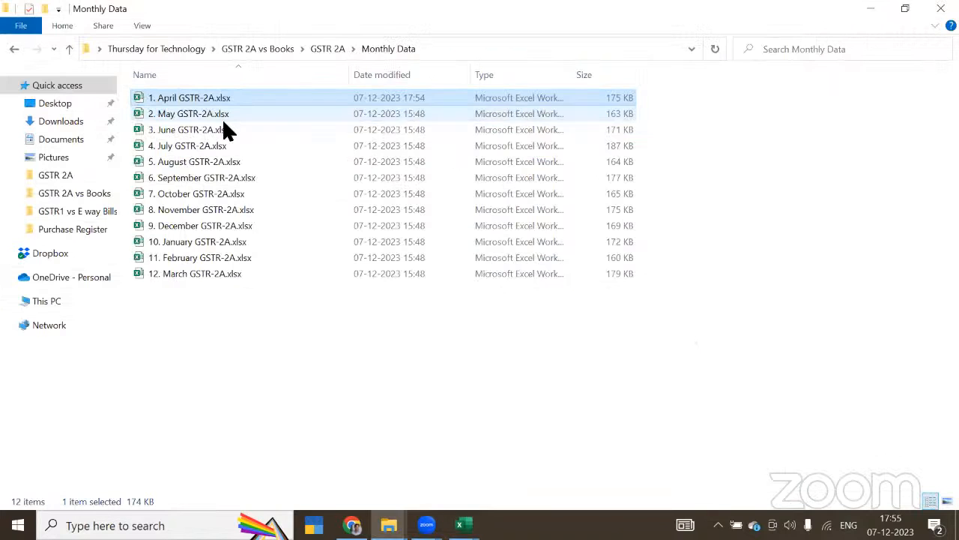
pyautogui.hotkey('alt', 'Tab')
pyautogui.click(21, 75)
pyautogui.moveTo(73, 121)
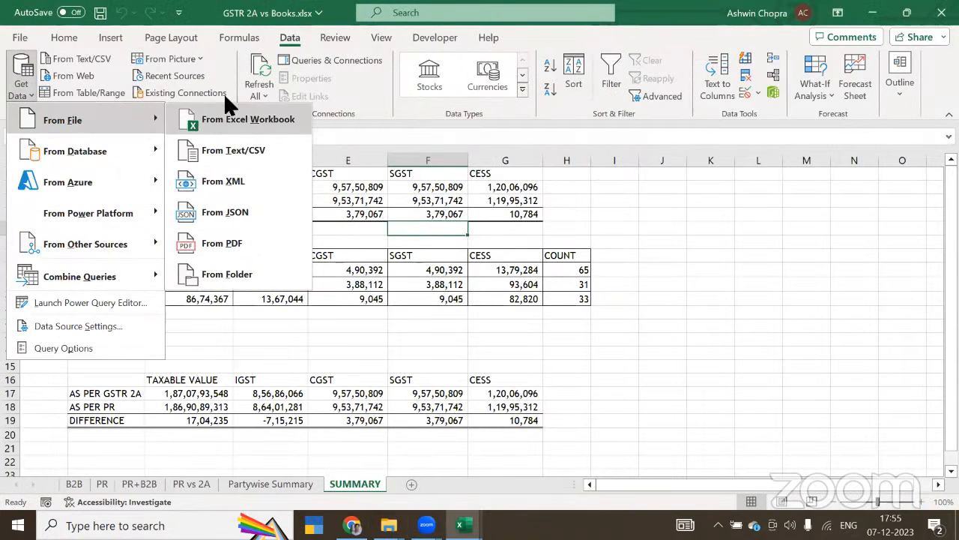
pyautogui.click(227, 112)
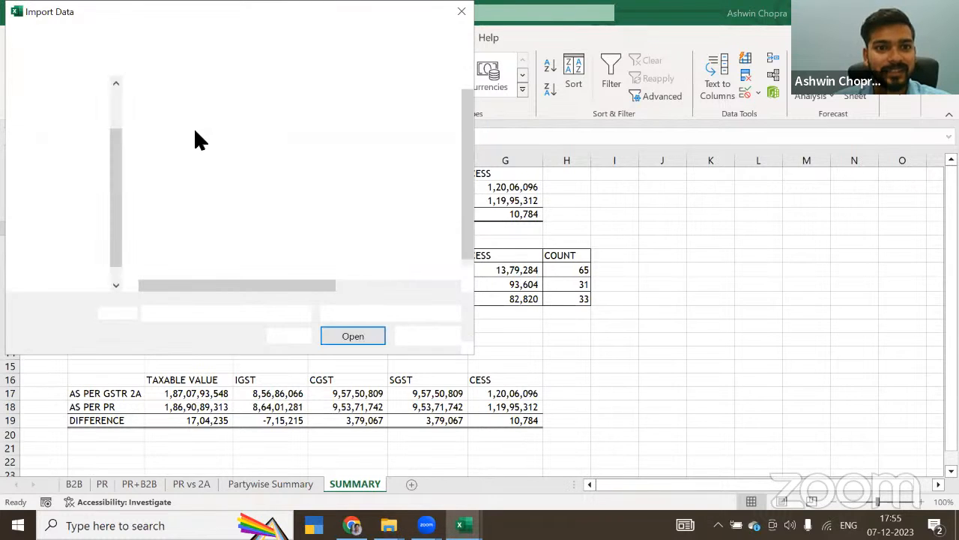
pyautogui.click(183, 123)
pyautogui.click(352, 337)
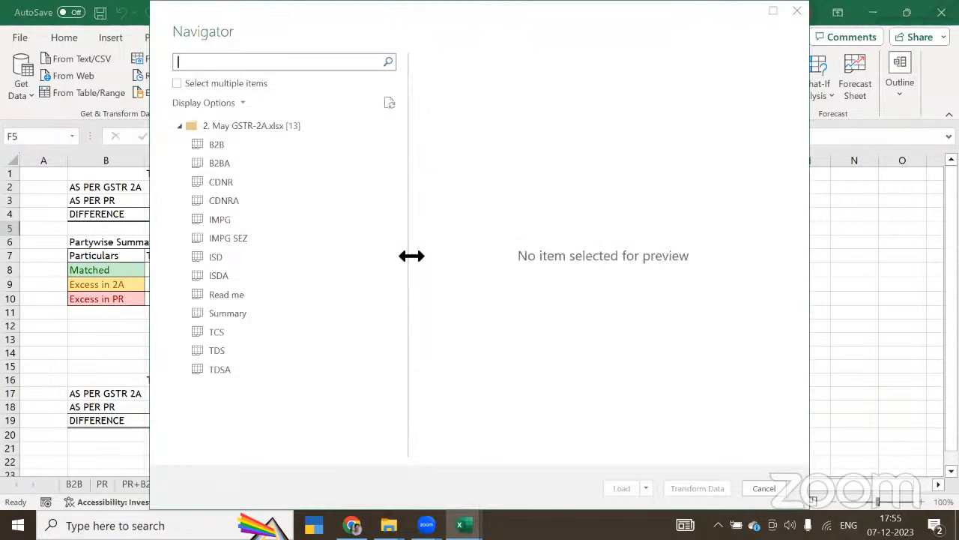
pyautogui.click(215, 144)
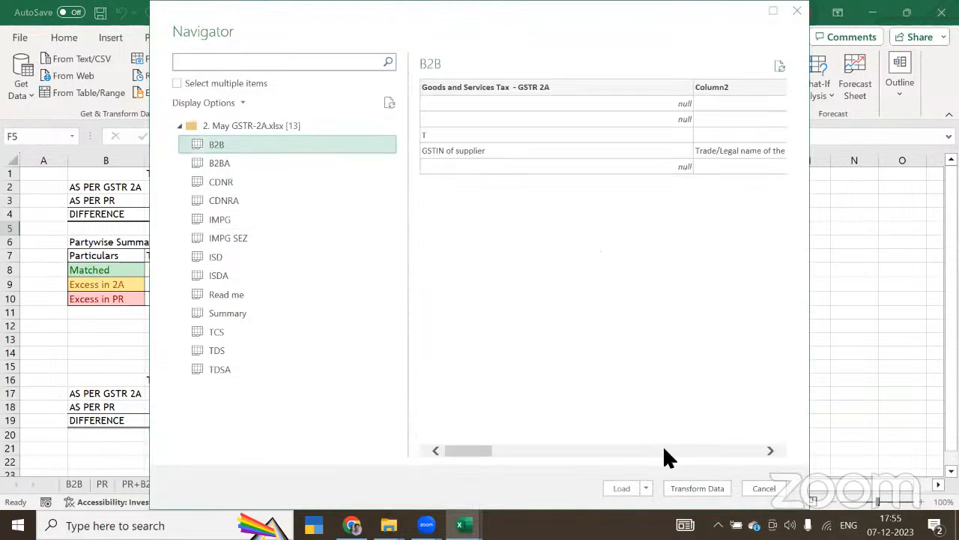
pyautogui.click(759, 485)
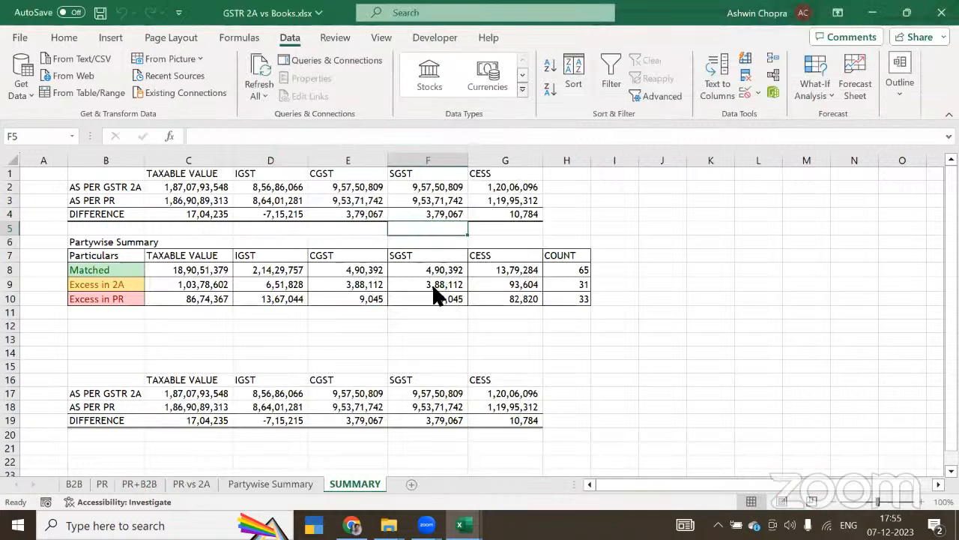
# Step: Open 2. May GSTR-2A.xlsx from Monthly Data, check the end of its B2B sheet's Integrated Tax column, and save and close it
pyautogui.hotkey('alt', 'Tab')
pyautogui.click(178, 113)
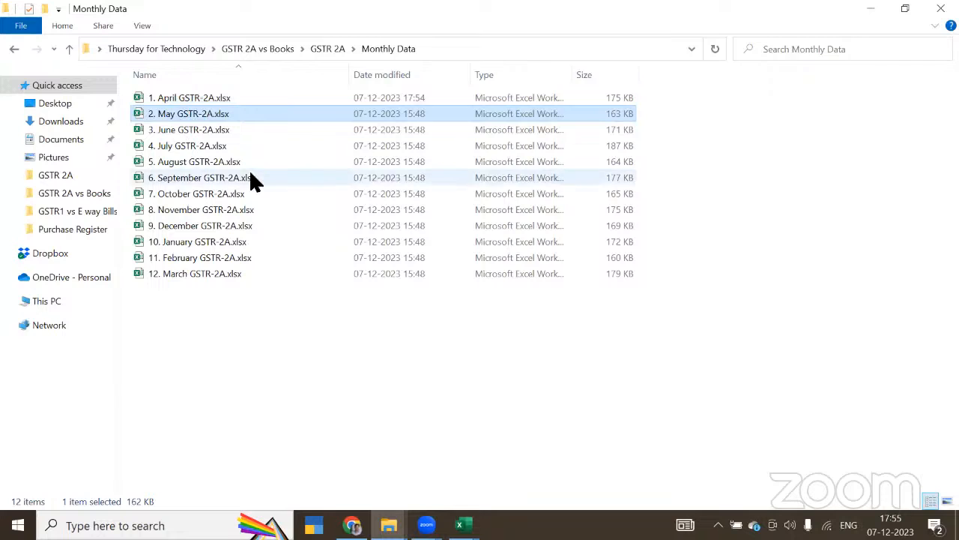
pyautogui.press('Return')
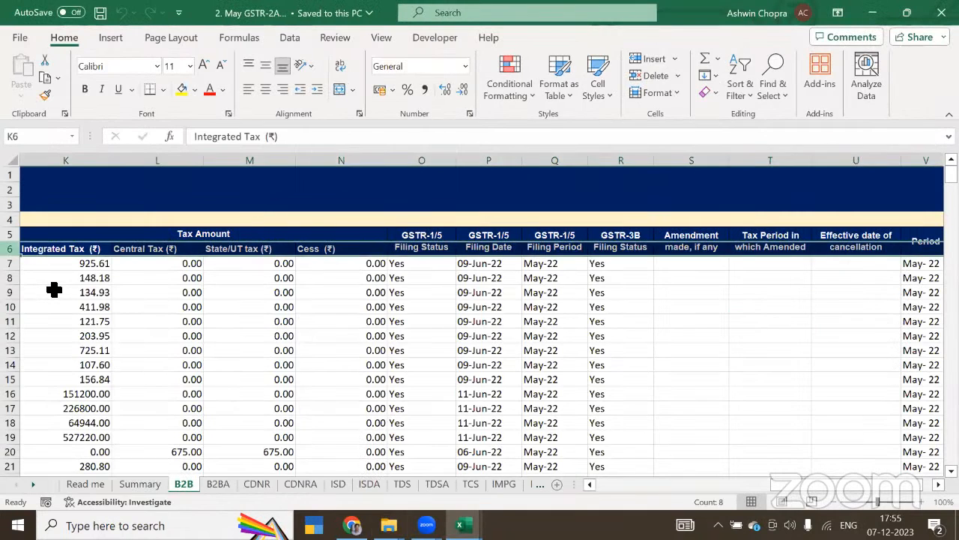
pyautogui.click(54, 291)
pyautogui.hotkey('ctrl', 'Down')
pyautogui.press('Down')
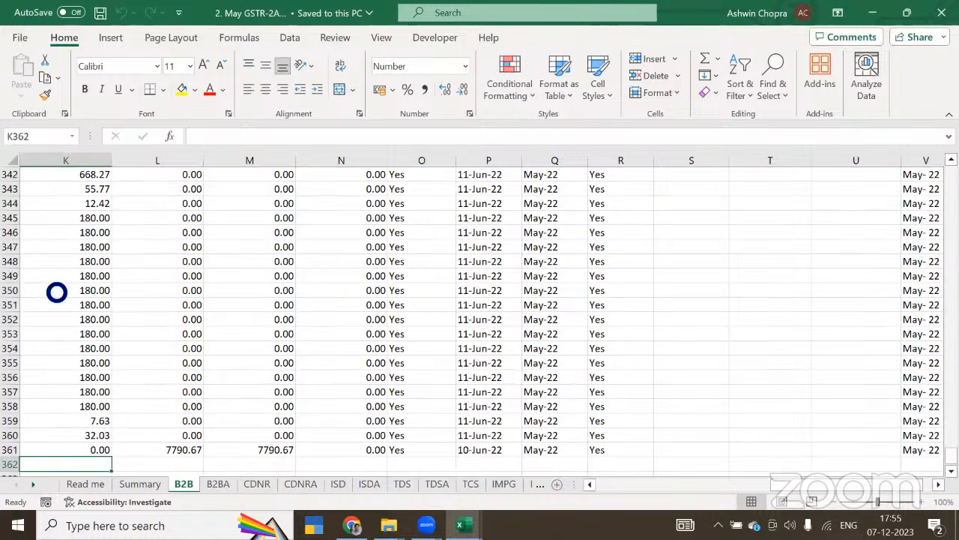
pyautogui.hotkey('ctrl', 's')
pyautogui.click(941, 13)
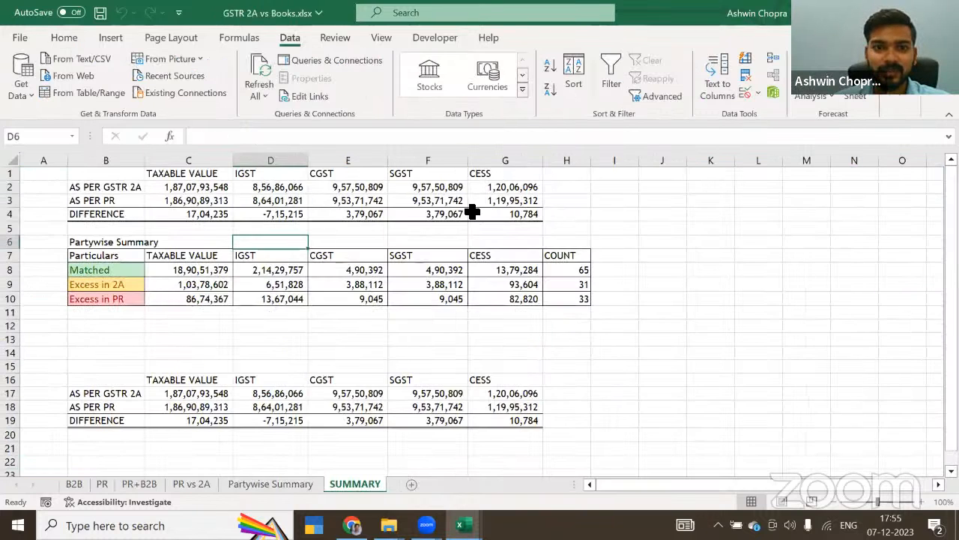
# Step: Import the resaved 2. May GSTR-2A.xlsx again, examine its B2B preview in the Navigator, and cancel the import
pyautogui.click(24, 94)
pyautogui.moveTo(58, 122)
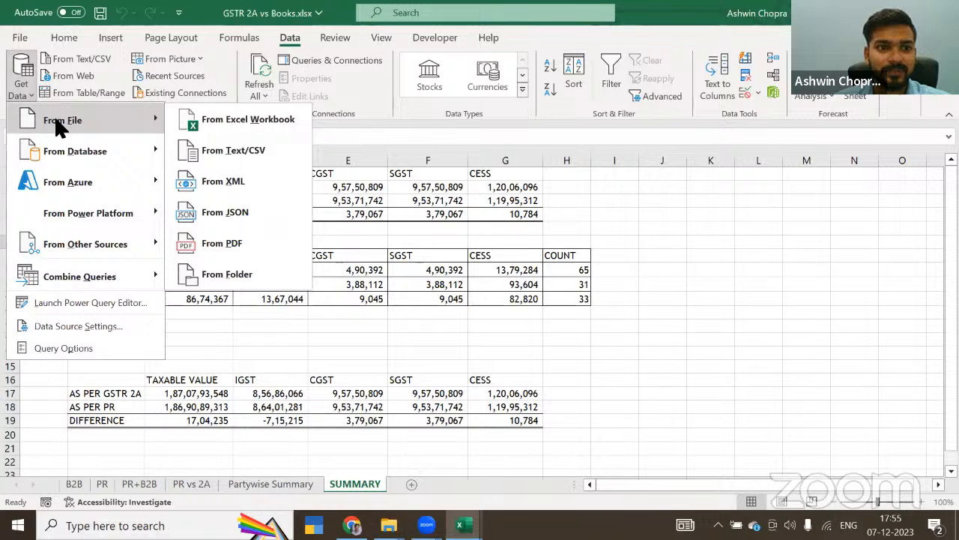
pyautogui.click(233, 126)
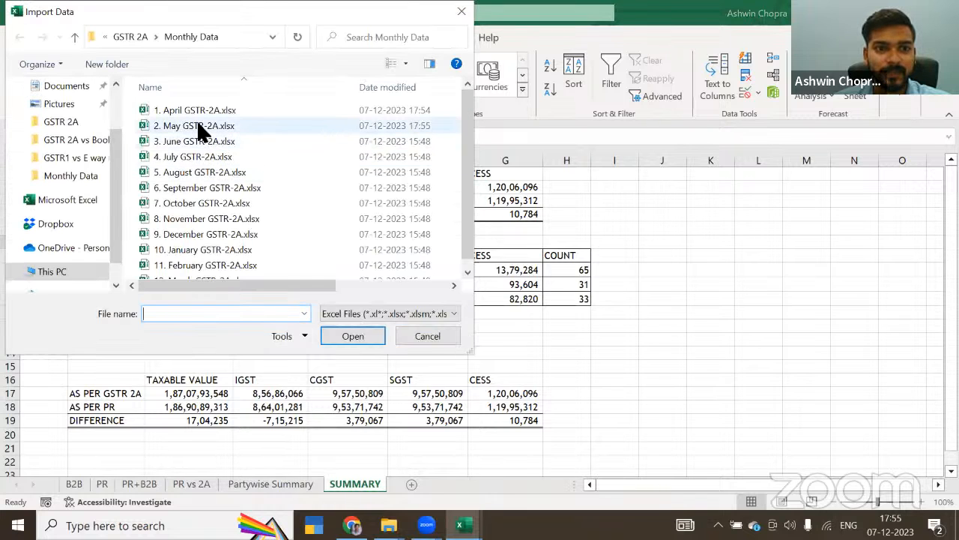
pyautogui.click(199, 126)
pyautogui.click(353, 336)
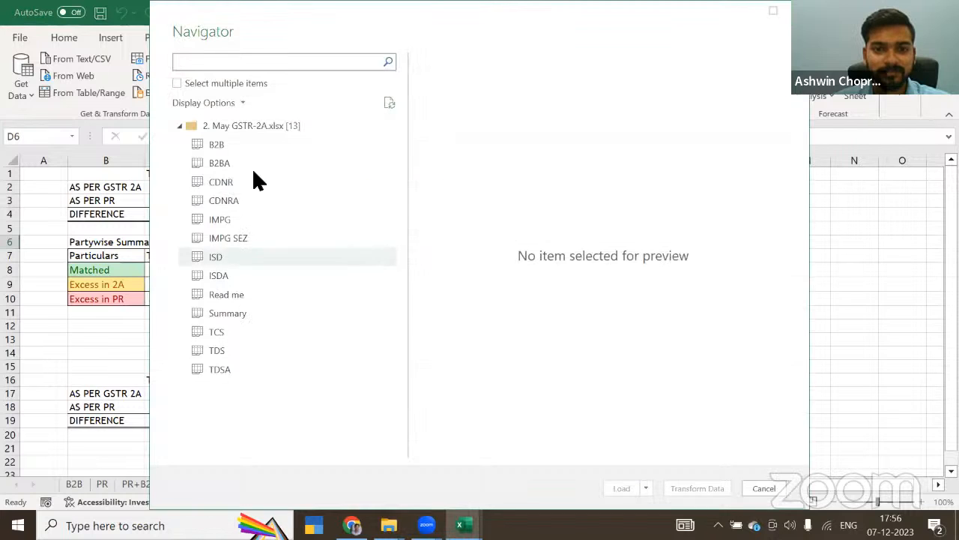
pyautogui.click(216, 145)
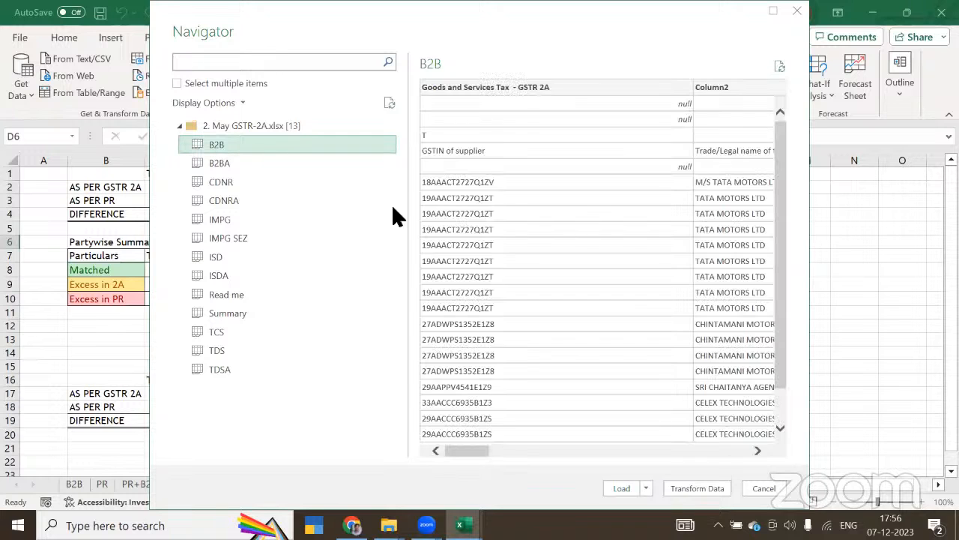
pyautogui.click(763, 489)
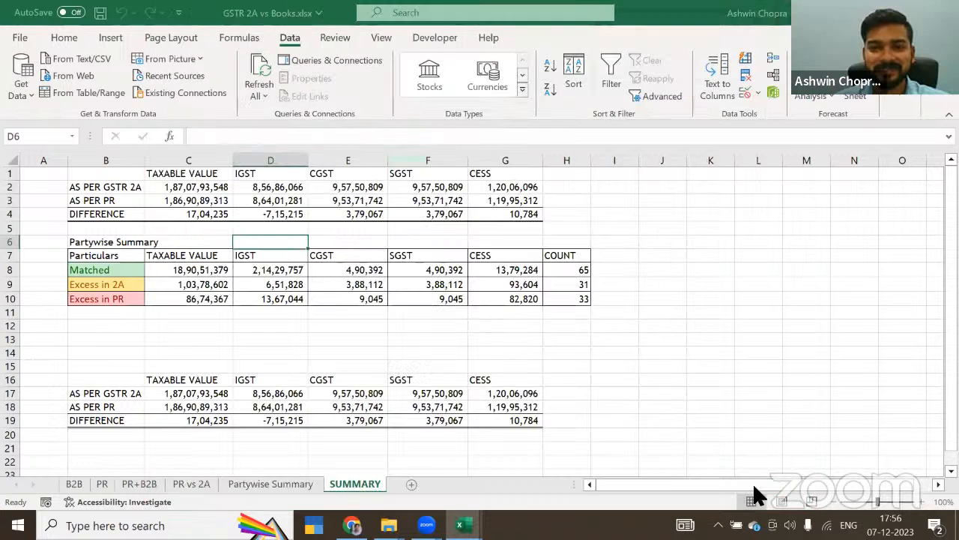